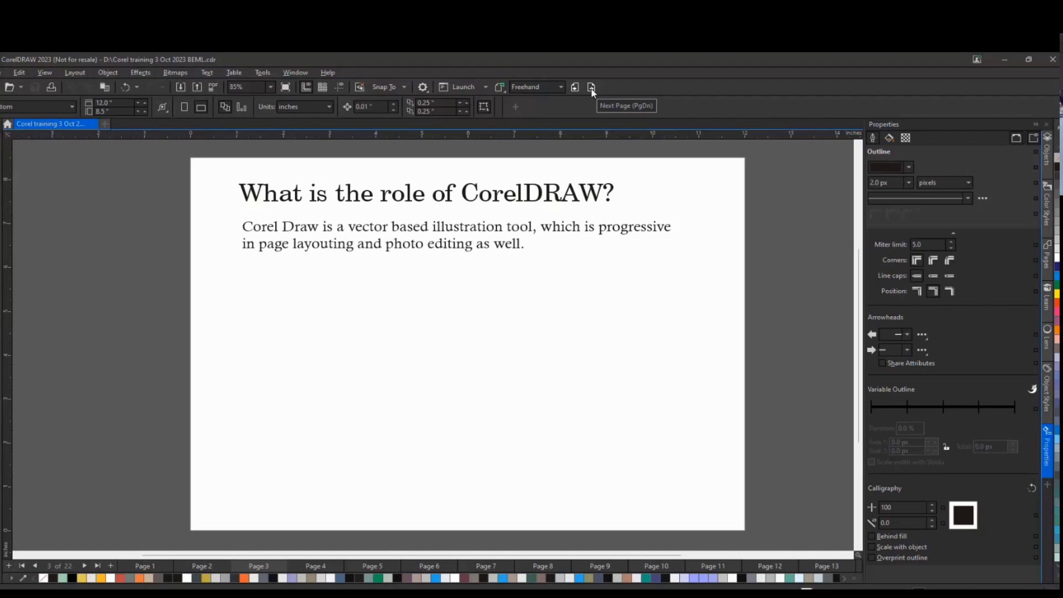
Go to the next page of the training document
{"action": "left_click", "coordinate": [591, 88]}
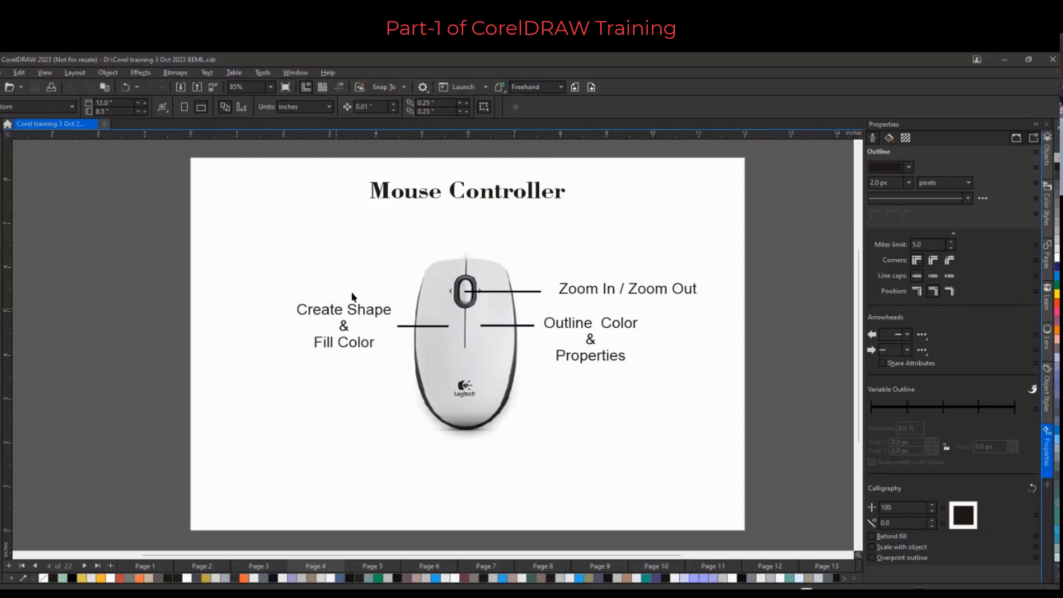
Create a new document with the default 210 × 297 mm page settings
{"action": "left_click", "coordinate": [104, 125]}
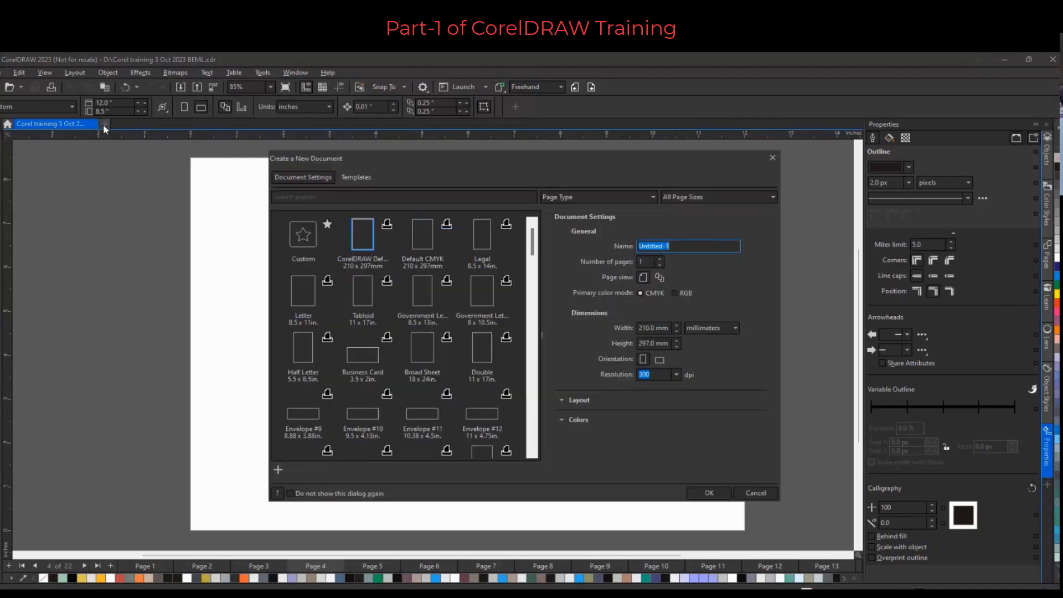
{"action": "left_click", "coordinate": [709, 497]}
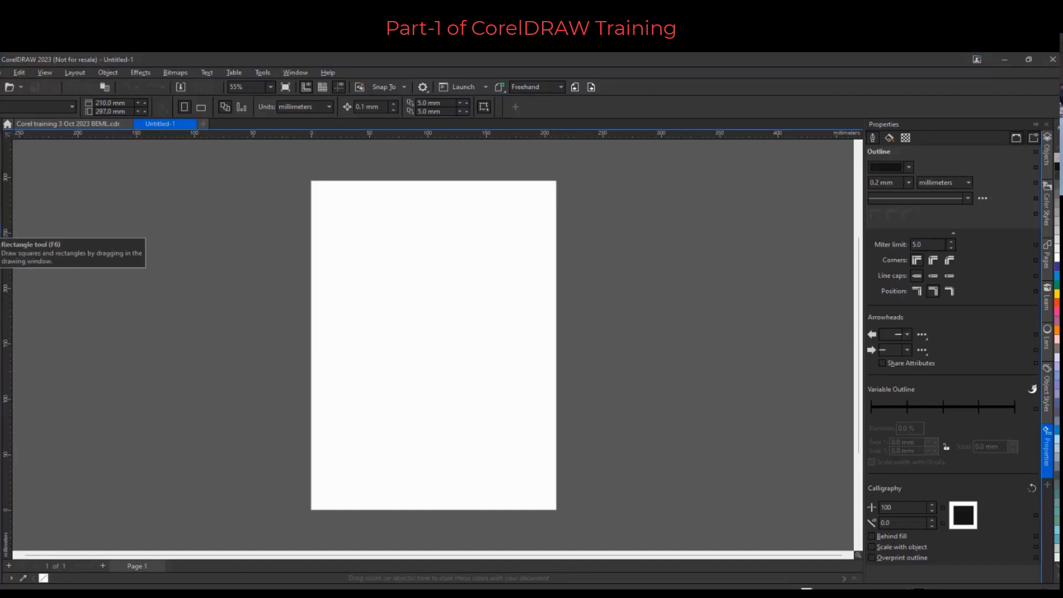
Draw a rectangle about 162 × 105 mm on the page and fill it with green
{"action": "left_click", "coordinate": [0, 228]}
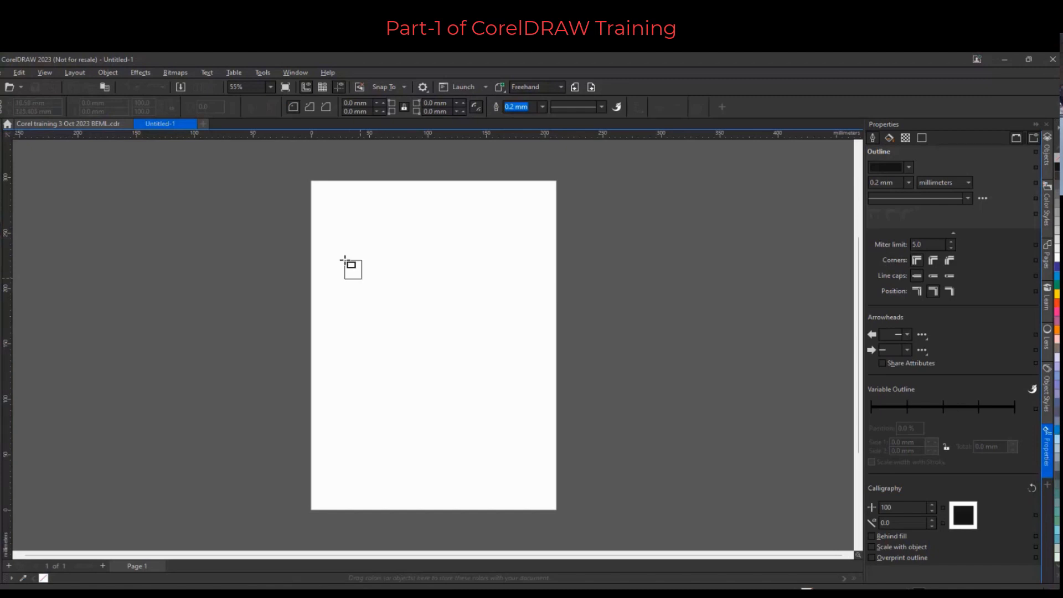
{"action": "left_click_drag", "start_coordinate": [345, 258], "coordinate": [534, 377]}
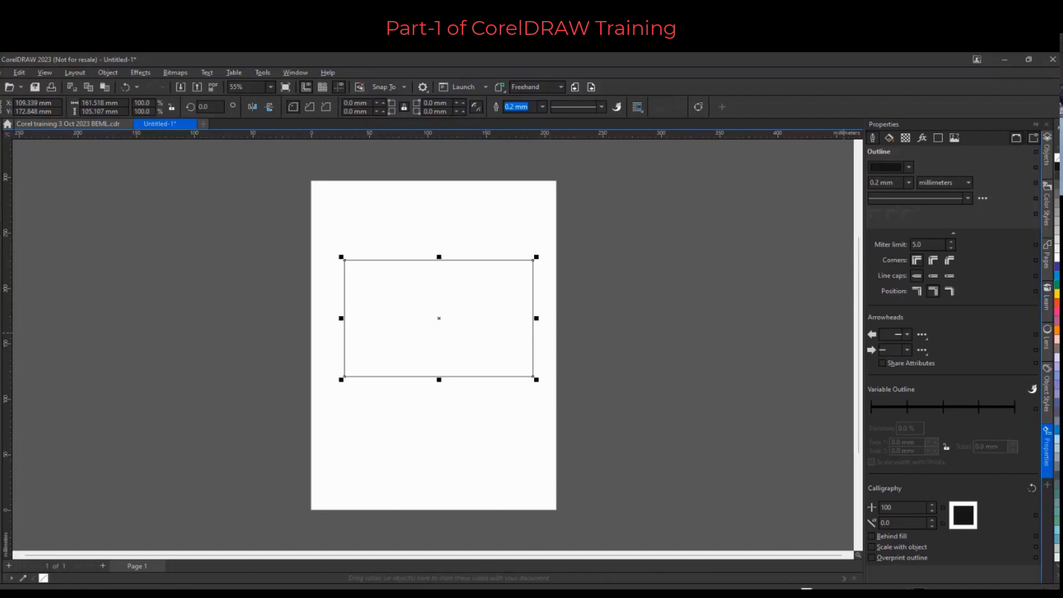
{"action": "left_click", "coordinate": [1057, 284]}
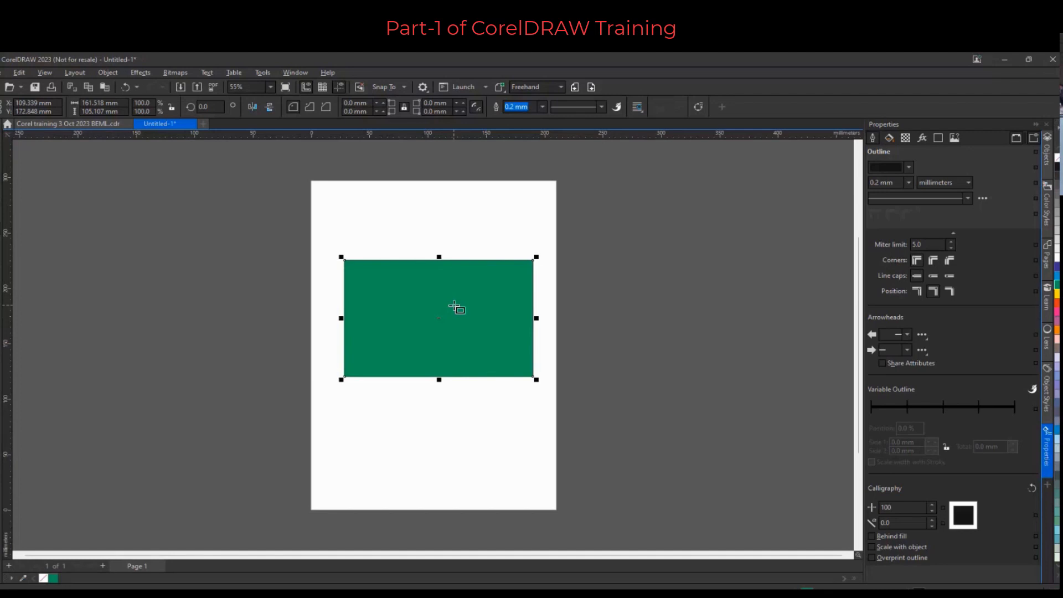
Give the rectangle a blue outline
{"action": "scroll", "coordinate": [465, 329], "scroll_direction": "up", "scroll_amount": 2}
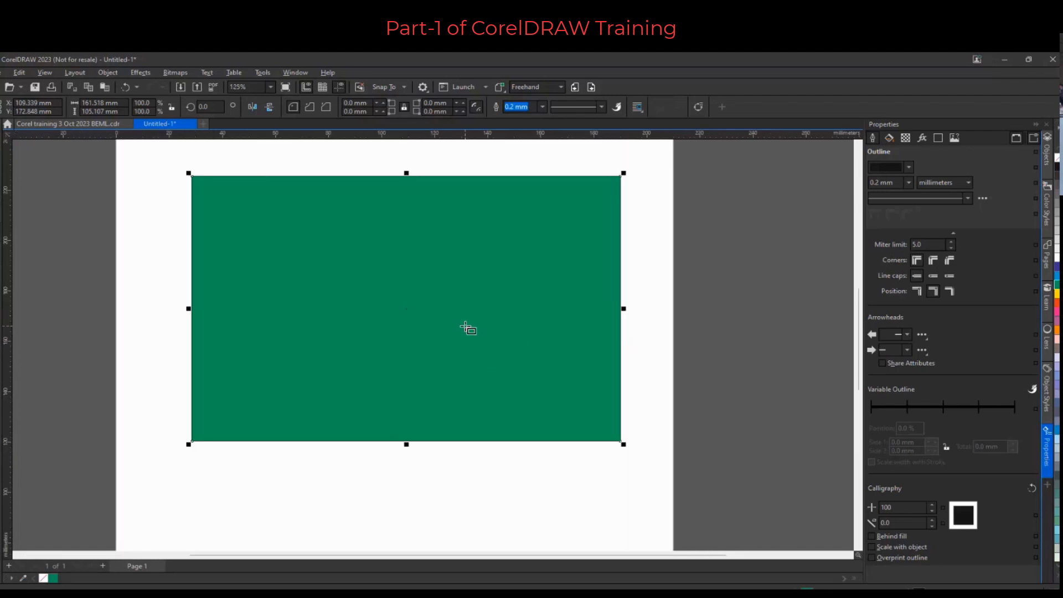
{"action": "scroll", "coordinate": [465, 328], "scroll_direction": "down", "scroll_amount": 3}
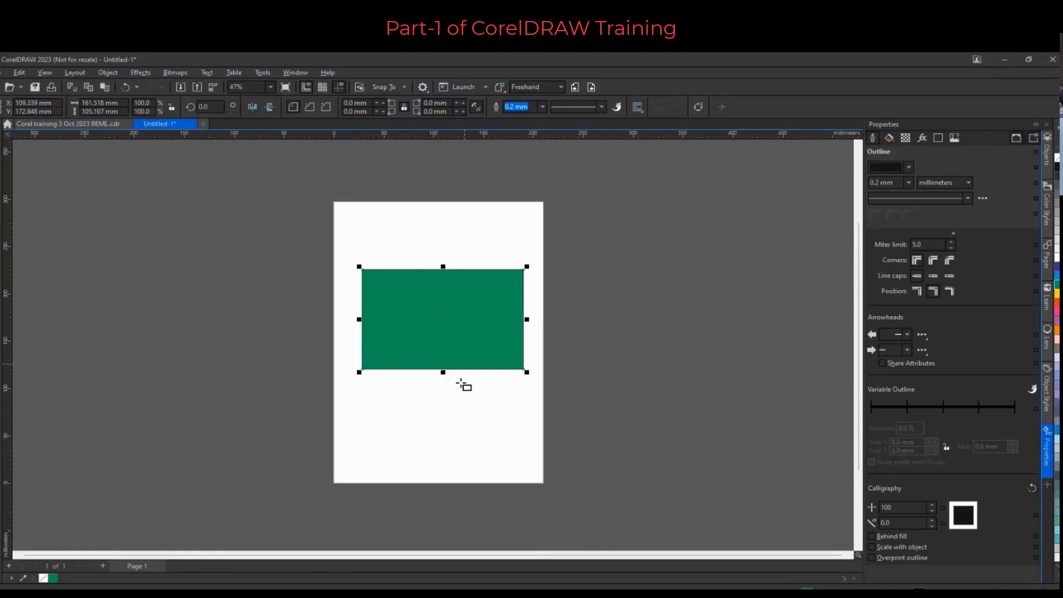
{"action": "scroll", "coordinate": [465, 365], "scroll_direction": "up", "scroll_amount": 2}
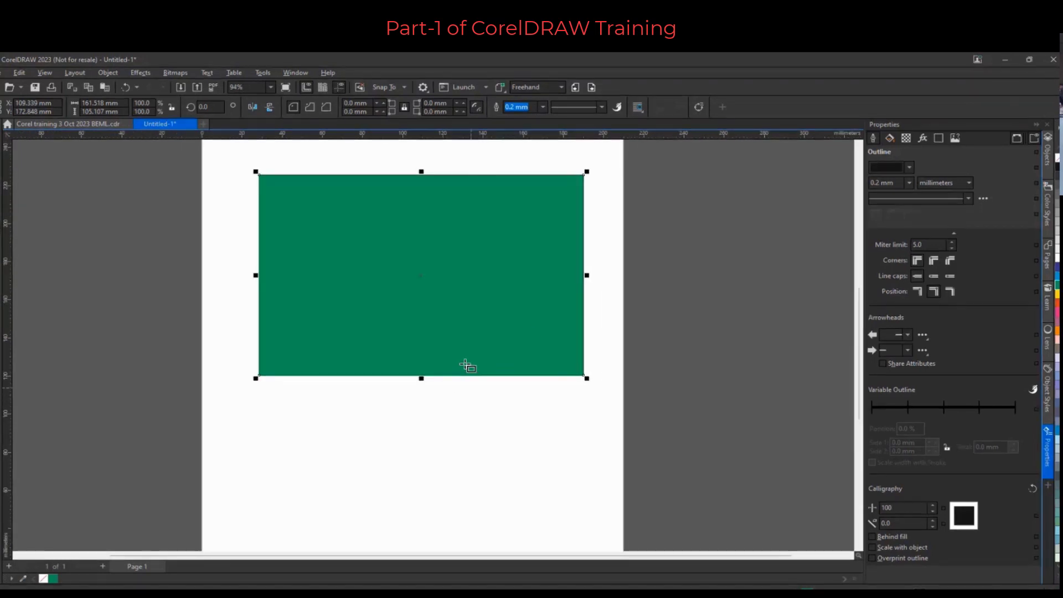
{"action": "scroll", "coordinate": [584, 275], "scroll_direction": "up", "scroll_amount": 3}
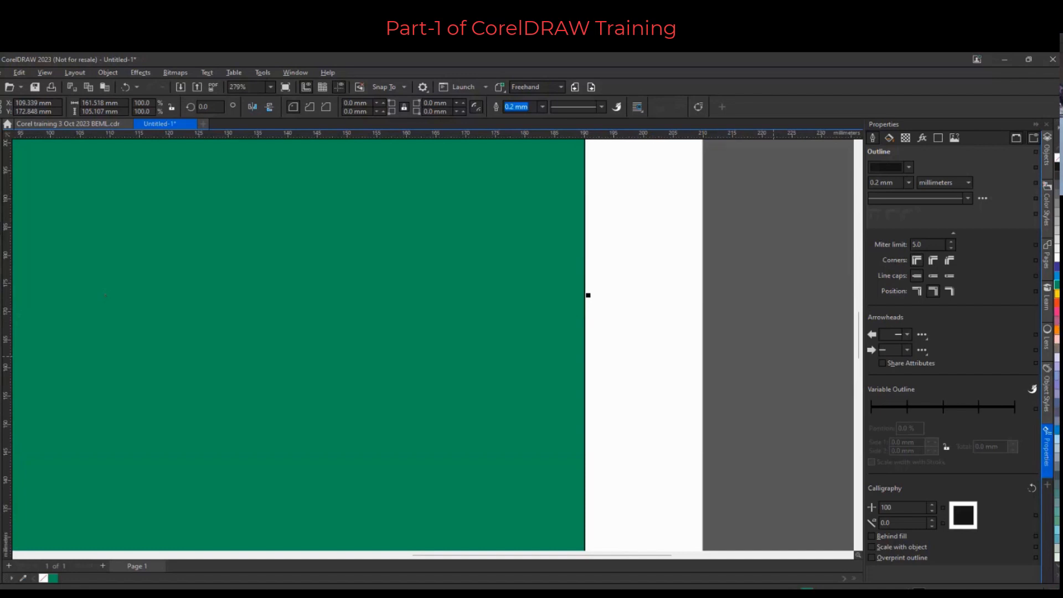
{"action": "right_click", "coordinate": [1057, 276]}
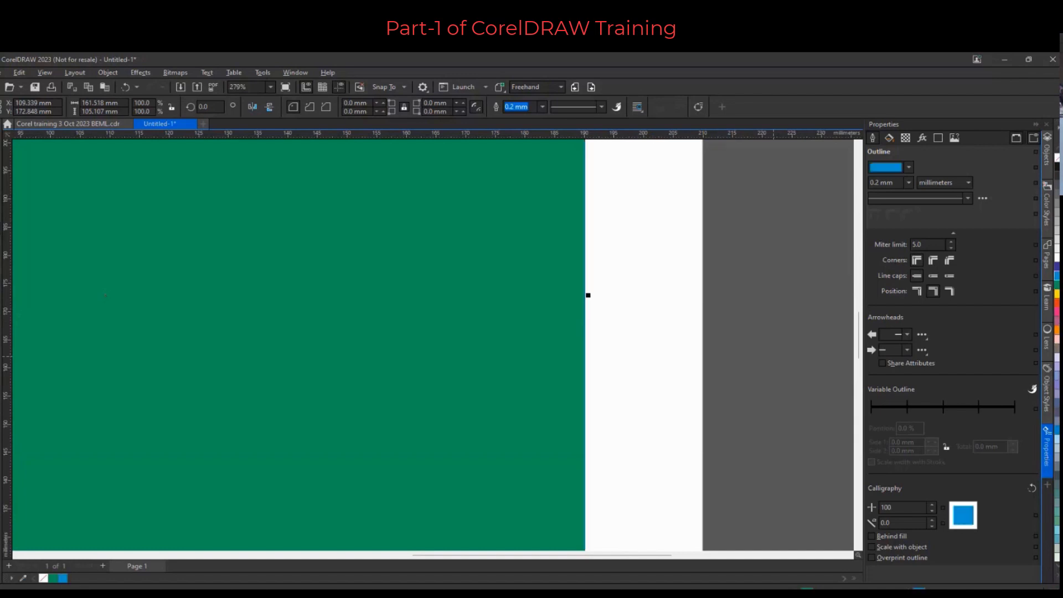
Set the rectangle's outline width to 1 mm
{"action": "scroll", "coordinate": [591, 285], "scroll_direction": "up", "scroll_amount": 3}
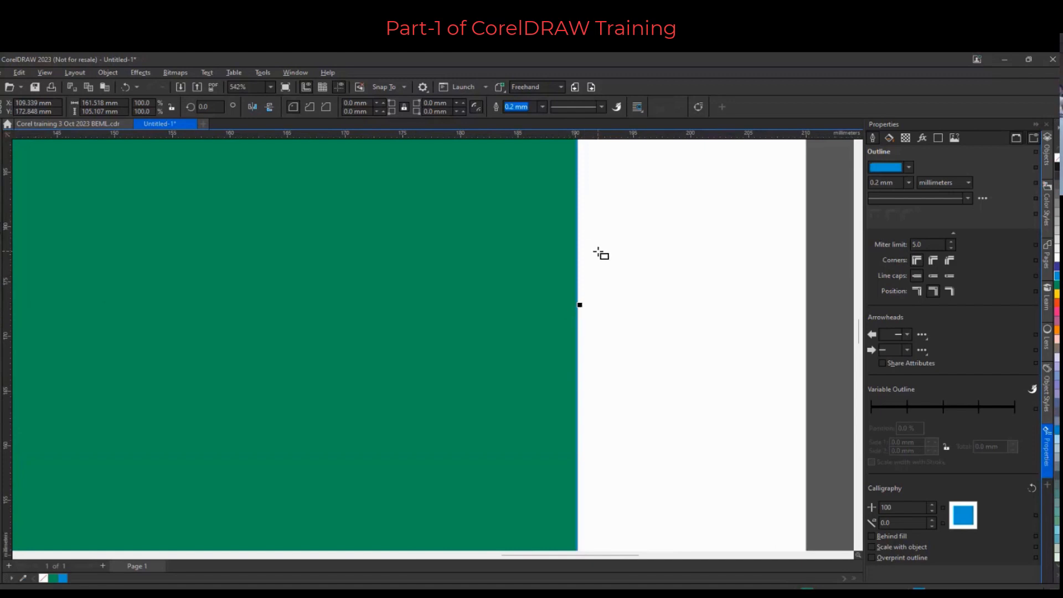
{"action": "scroll", "coordinate": [579, 382], "scroll_direction": "down", "scroll_amount": 4}
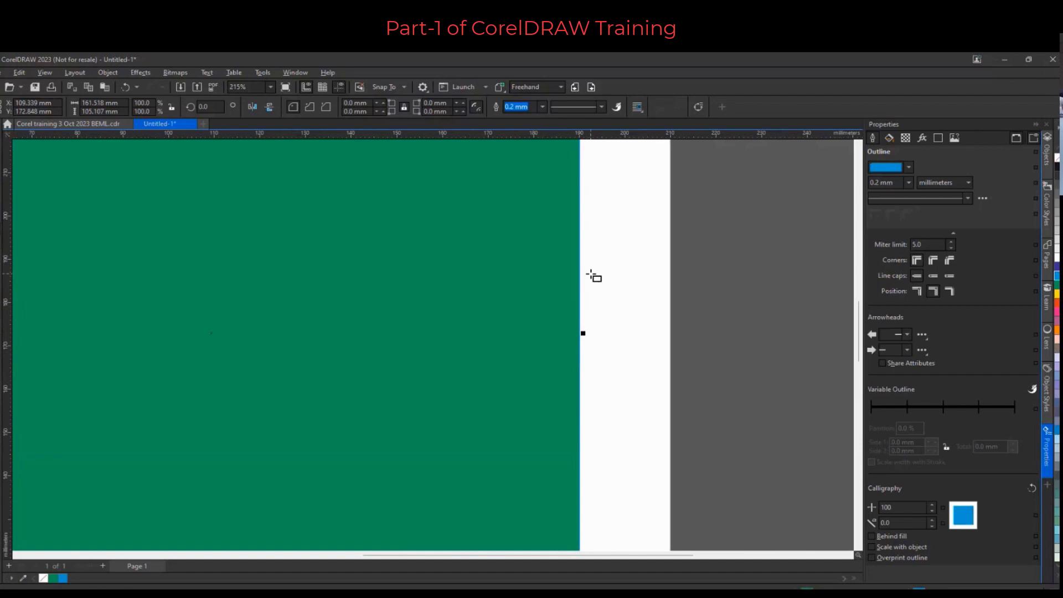
{"action": "left_click", "coordinate": [516, 107]}
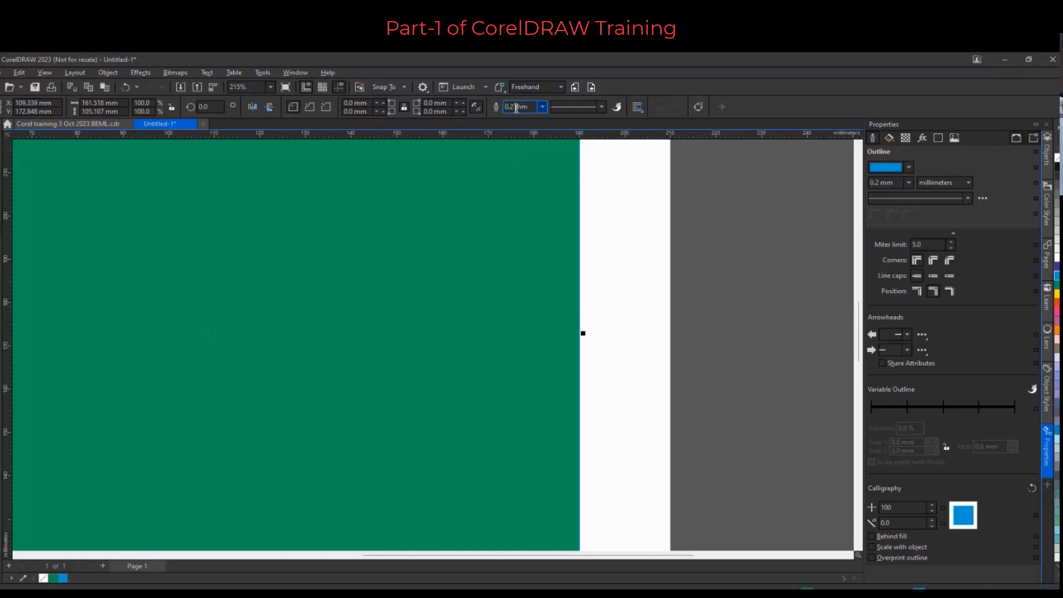
{"action": "key", "text": "ctrl+a"}
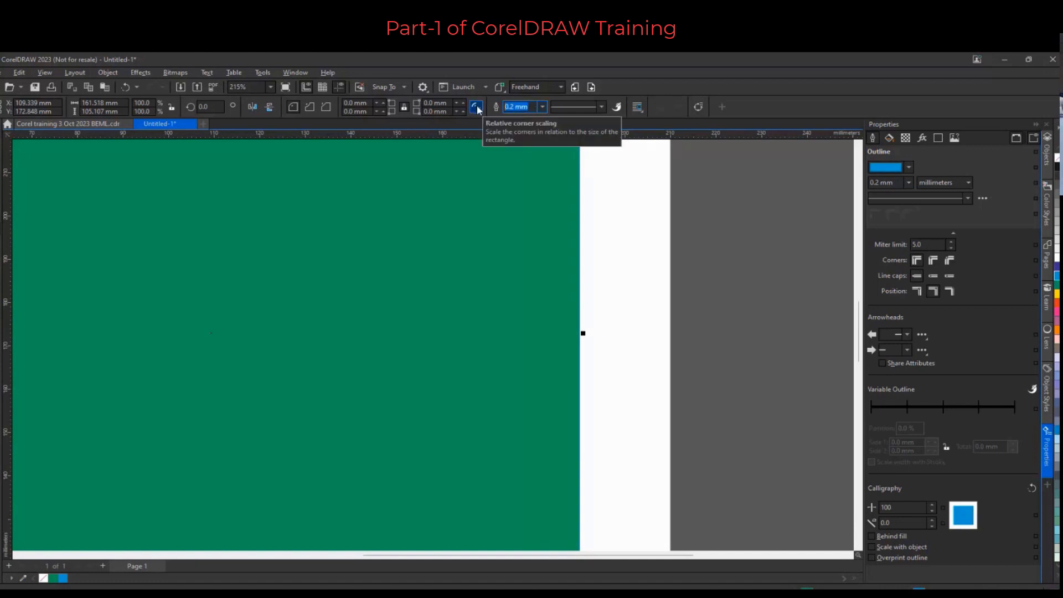
{"action": "type", "text": "1"}
{"action": "key", "text": "Return"}
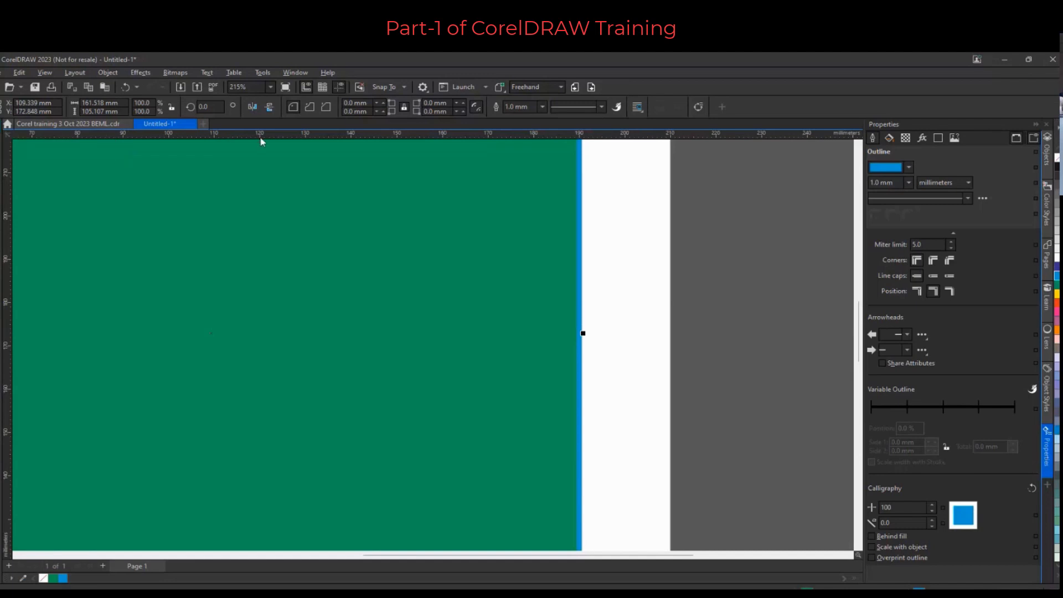
Change the document ruler units to inches in the ruler options
{"action": "double_click", "coordinate": [300, 136]}
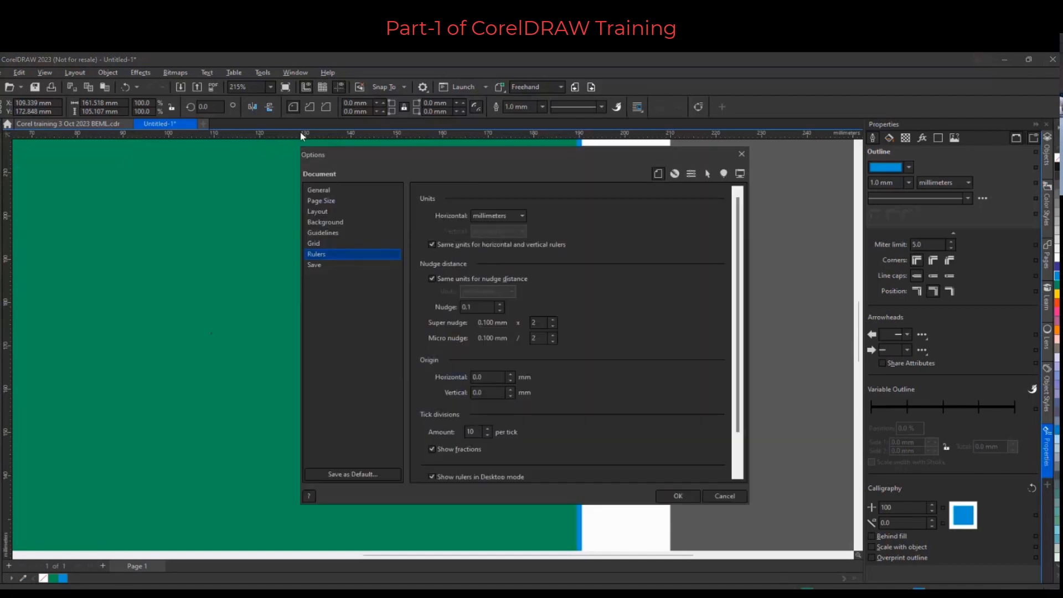
{"action": "left_click", "coordinate": [513, 219]}
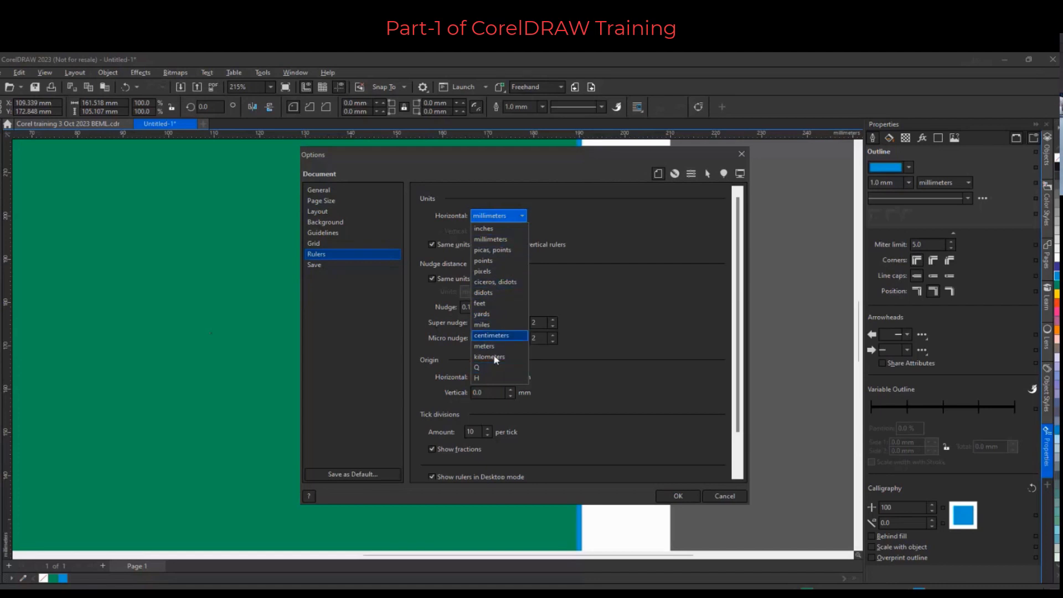
{"action": "left_click", "coordinate": [500, 228]}
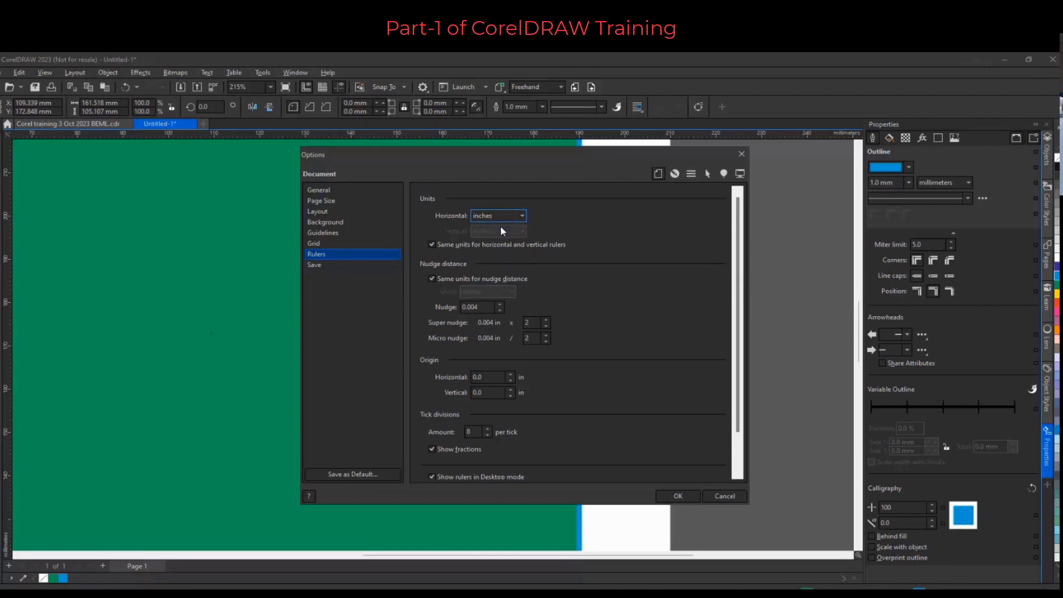
{"action": "left_click", "coordinate": [678, 495]}
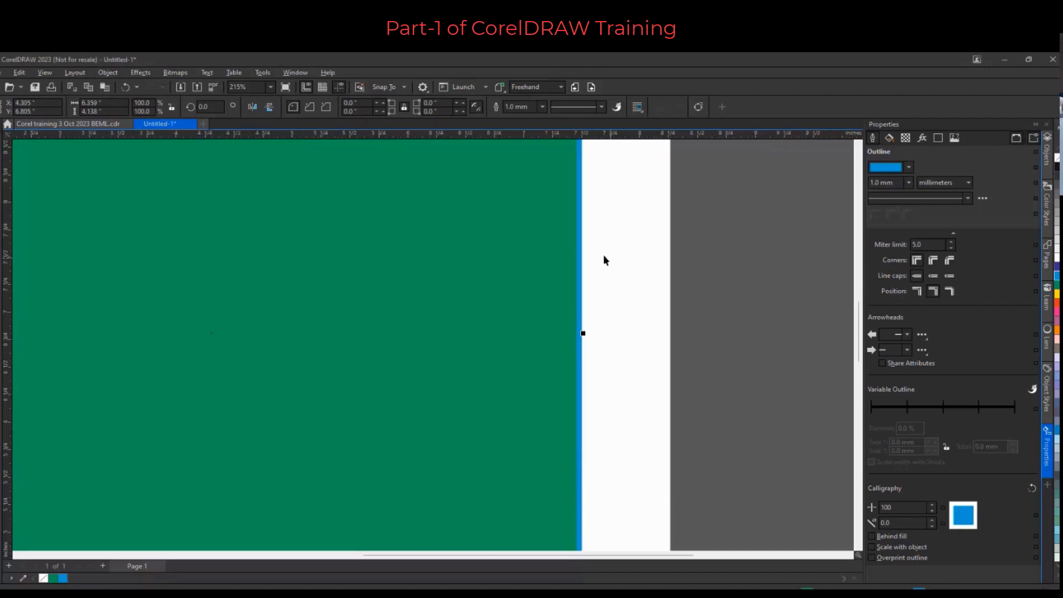
{"action": "scroll", "coordinate": [603, 254], "scroll_direction": "down", "scroll_amount": 2}
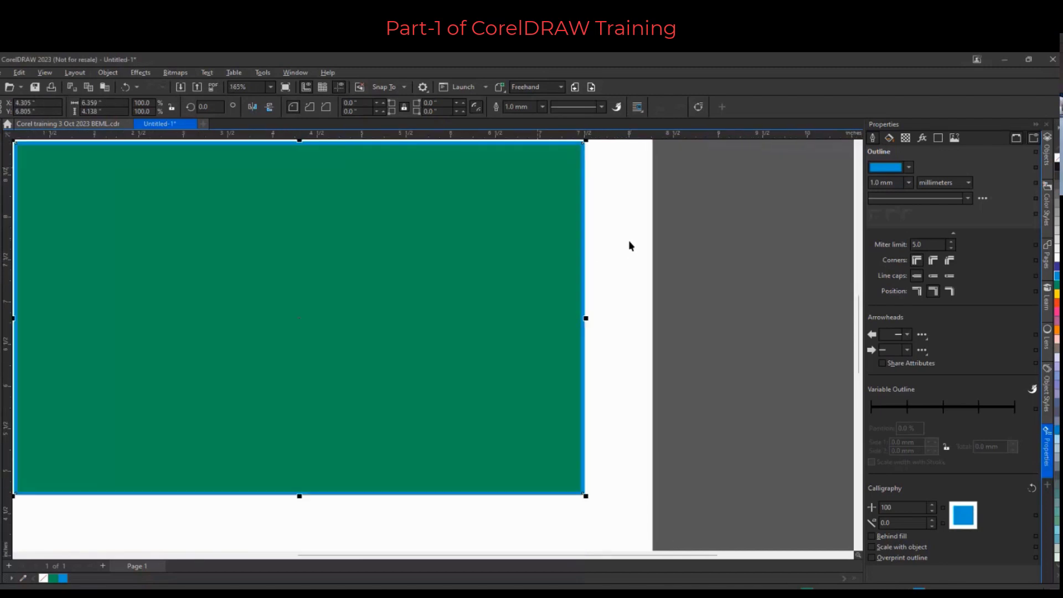
{"action": "left_click", "coordinate": [532, 110]}
{"action": "double_click", "coordinate": [506, 134]}
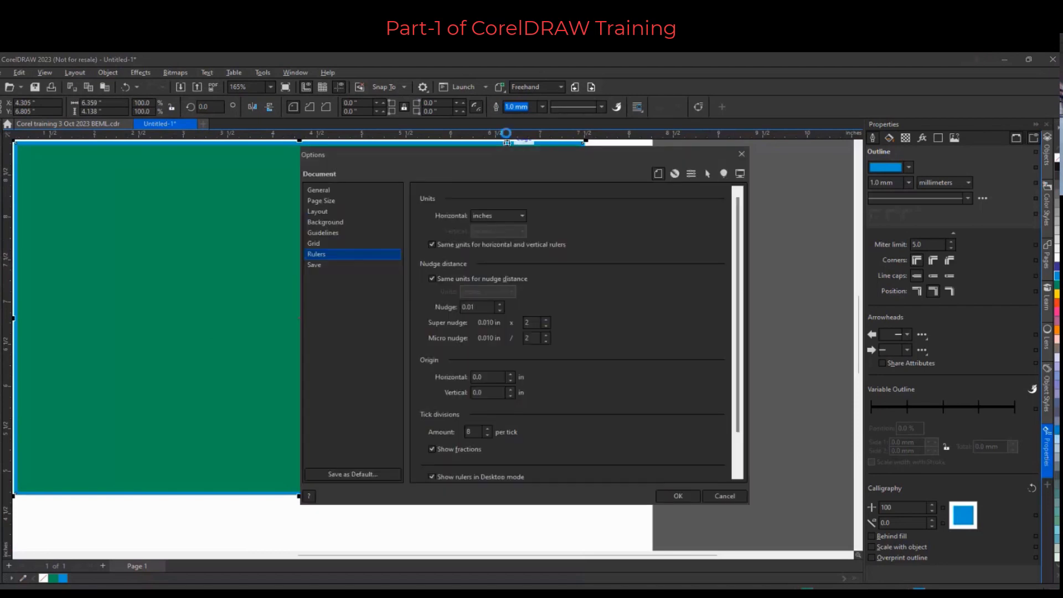
{"action": "left_click", "coordinate": [330, 222]}
{"action": "left_click", "coordinate": [741, 154]}
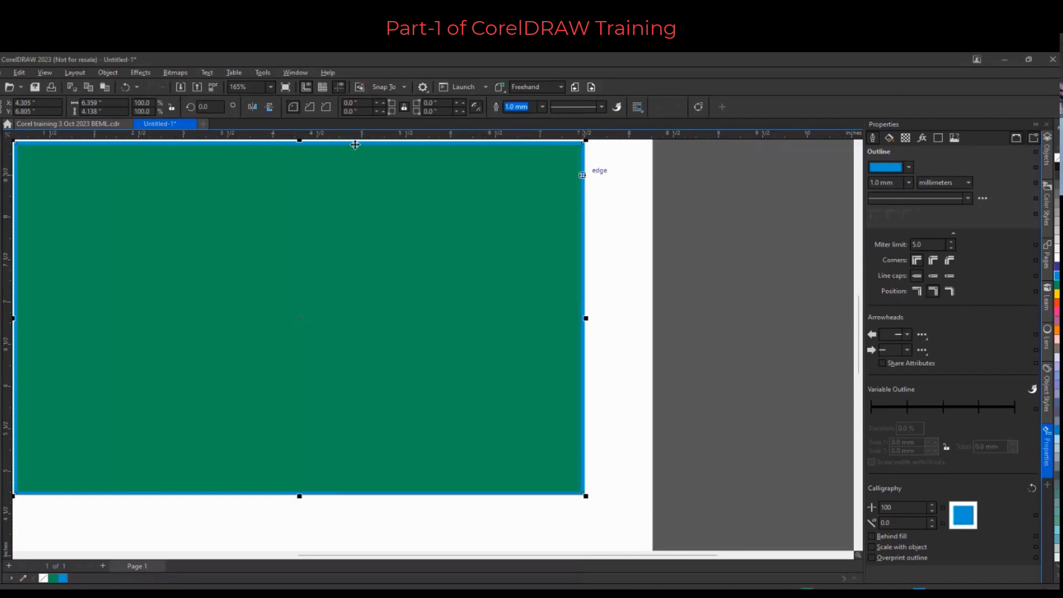
{"action": "key", "text": "Escape"}
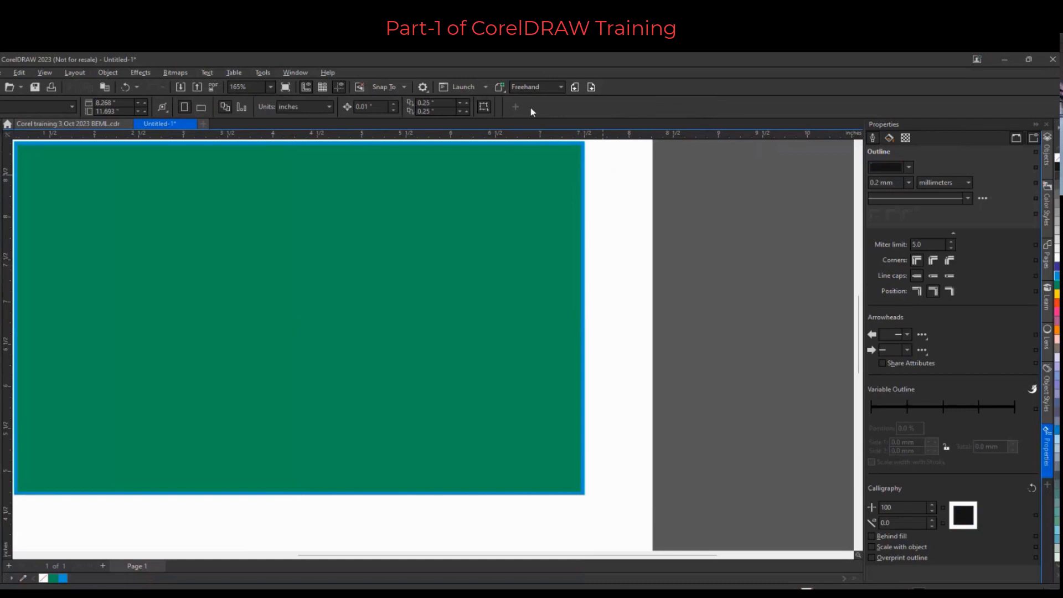
{"action": "left_click", "coordinate": [303, 106]}
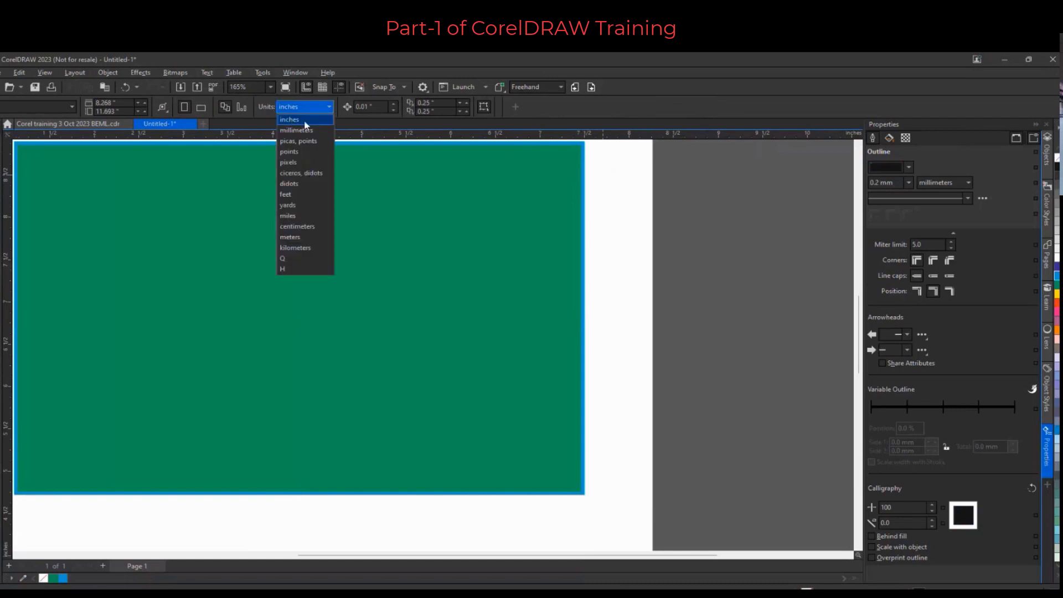
{"action": "left_click", "coordinate": [301, 121]}
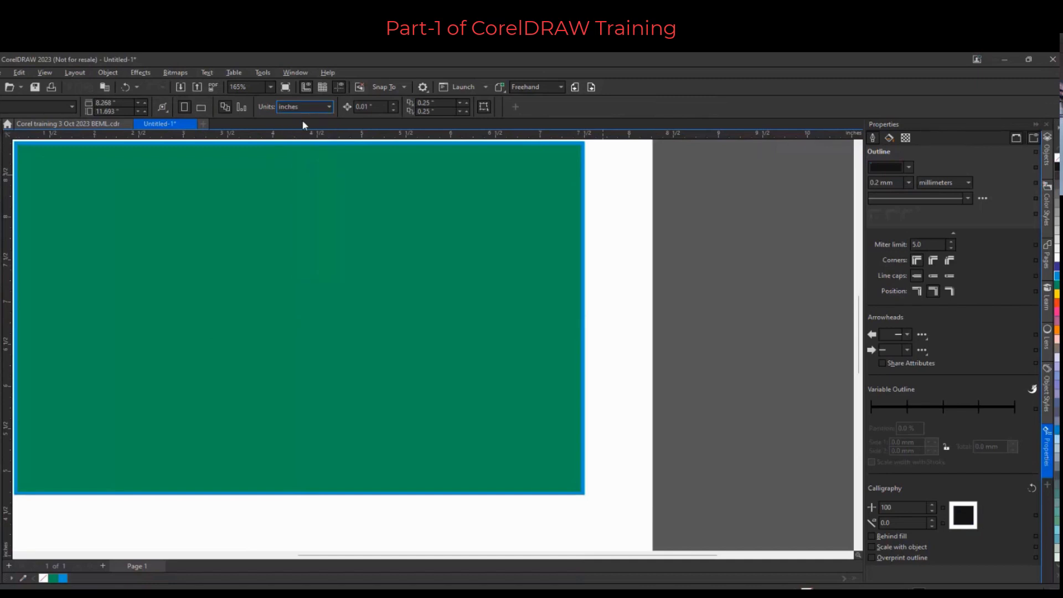
{"action": "left_click", "coordinate": [553, 227]}
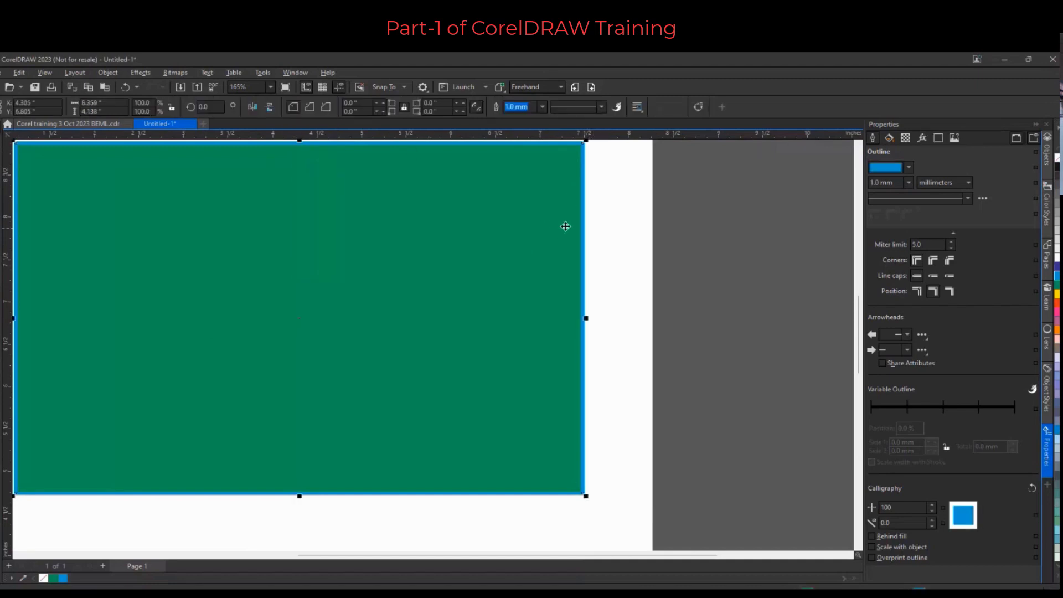
{"action": "left_click", "coordinate": [626, 230]}
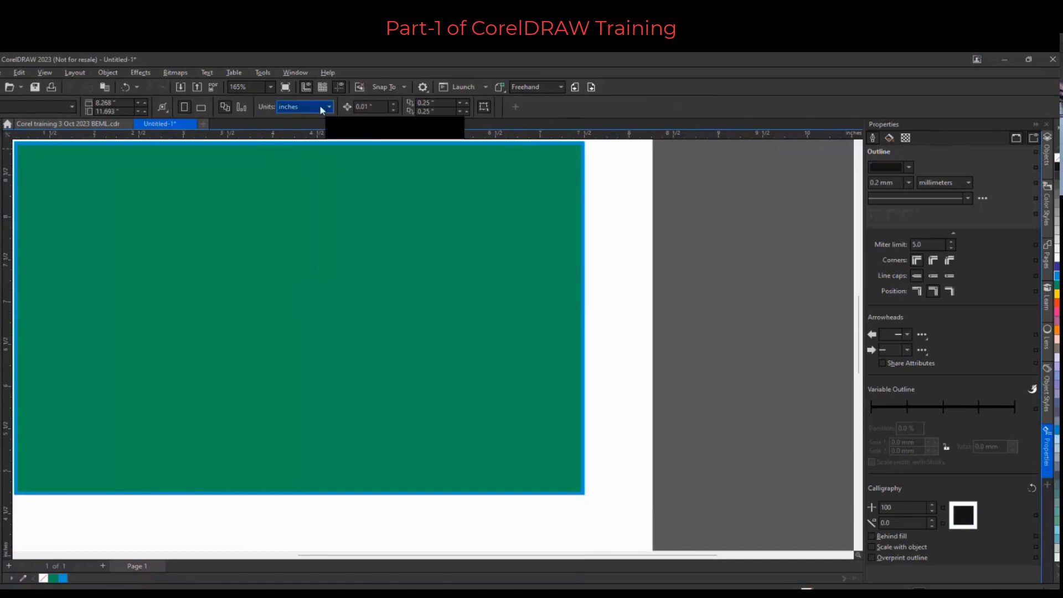
{"action": "scroll", "coordinate": [609, 210], "scroll_direction": "down", "scroll_amount": 2}
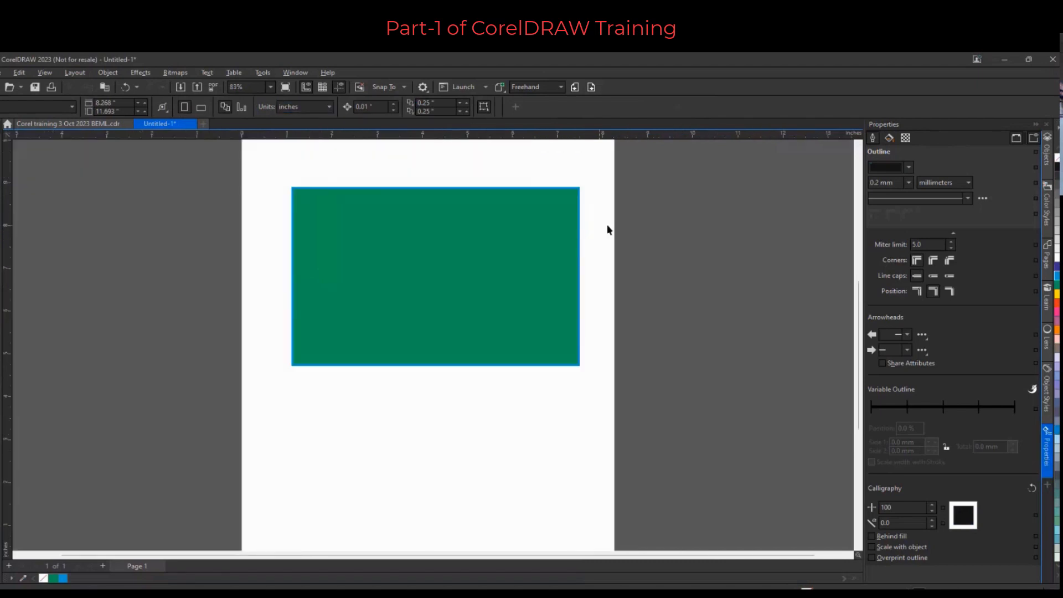
Draw an ellipse about 4.6 × 2.1 in and an oval about 2.4 × 2.7 in below the green rectangle
{"action": "left_click", "coordinate": [440, 244]}
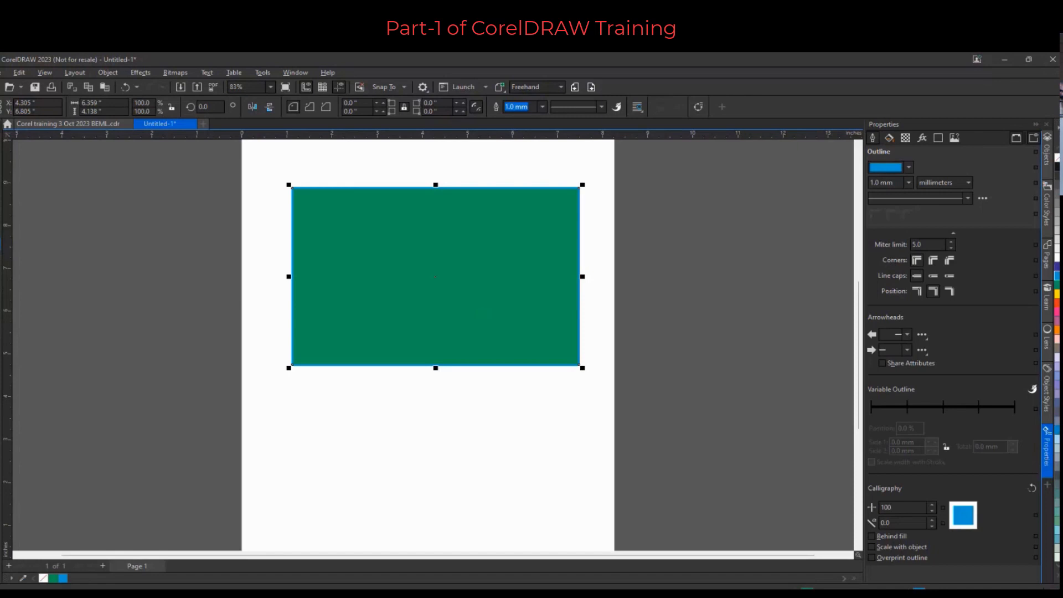
{"action": "key", "text": "F7"}
{"action": "left_click_drag", "start_coordinate": [261, 385], "coordinate": [351, 464]}
{"action": "mouse_move", "coordinate": [366, 485]}
{"action": "left_mouse_down"}
{"action": "mouse_move", "coordinate": [347, 451]}
{"action": "mouse_move", "coordinate": [421, 527]}
{"action": "mouse_move", "coordinate": [422, 508]}
{"action": "mouse_move", "coordinate": [374, 458]}
{"action": "mouse_move", "coordinate": [404, 487]}
{"action": "mouse_move", "coordinate": [388, 470]}
{"action": "mouse_move", "coordinate": [449, 466]}
{"action": "mouse_move", "coordinate": [465, 442]}
{"action": "left_mouse_up"}
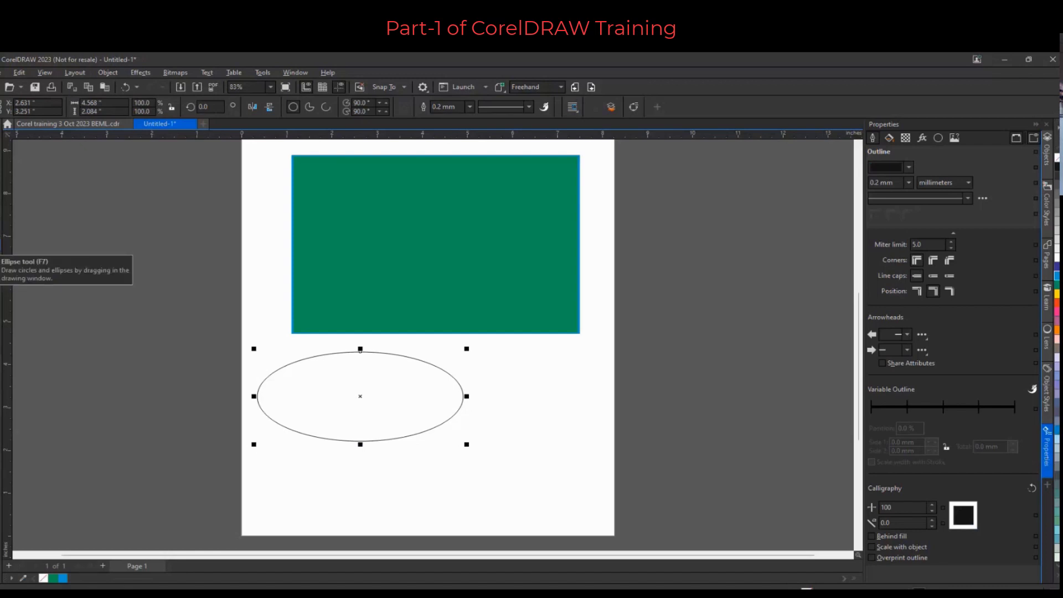
{"action": "mouse_move", "coordinate": [515, 355]}
{"action": "left_mouse_down"}
{"action": "mouse_move", "coordinate": [562, 423]}
{"action": "mouse_move", "coordinate": [654, 496]}
{"action": "mouse_move", "coordinate": [583, 423]}
{"action": "mouse_move", "coordinate": [612, 408]}
{"action": "mouse_move", "coordinate": [589, 475]}
{"action": "mouse_move", "coordinate": [551, 497]}
{"action": "mouse_move", "coordinate": [564, 479]}
{"action": "mouse_move", "coordinate": [607, 465]}
{"action": "mouse_move", "coordinate": [624, 474]}
{"action": "left_mouse_up"}
Draw a rectangle beside the page and stretch it to about 3.0 × 2.5 in, reaching the green rectangle
{"action": "scroll", "coordinate": [459, 324], "scroll_direction": "down", "scroll_amount": 1}
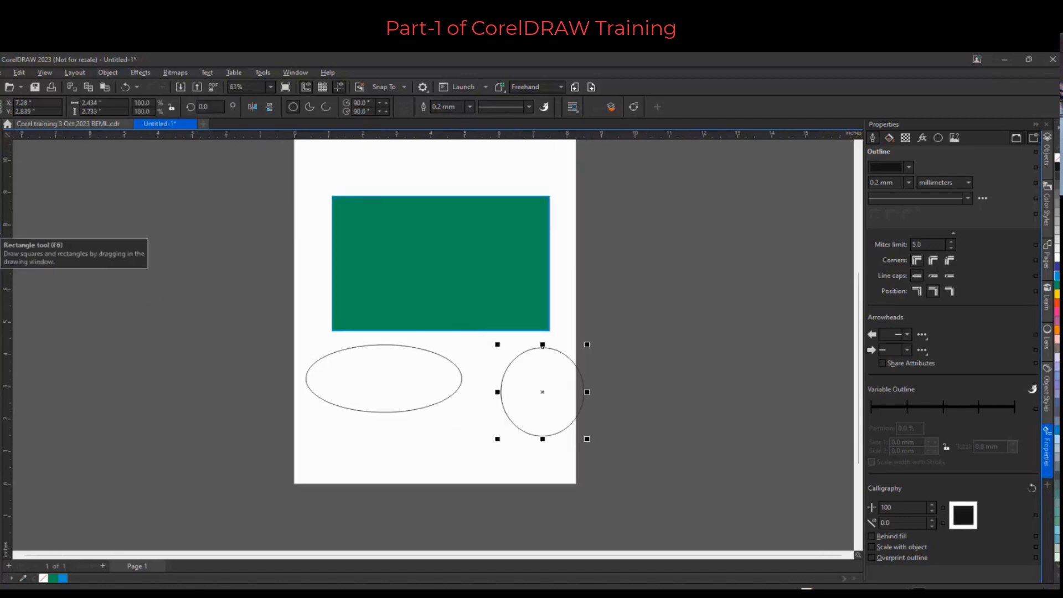
{"action": "left_click", "coordinate": [1, 230]}
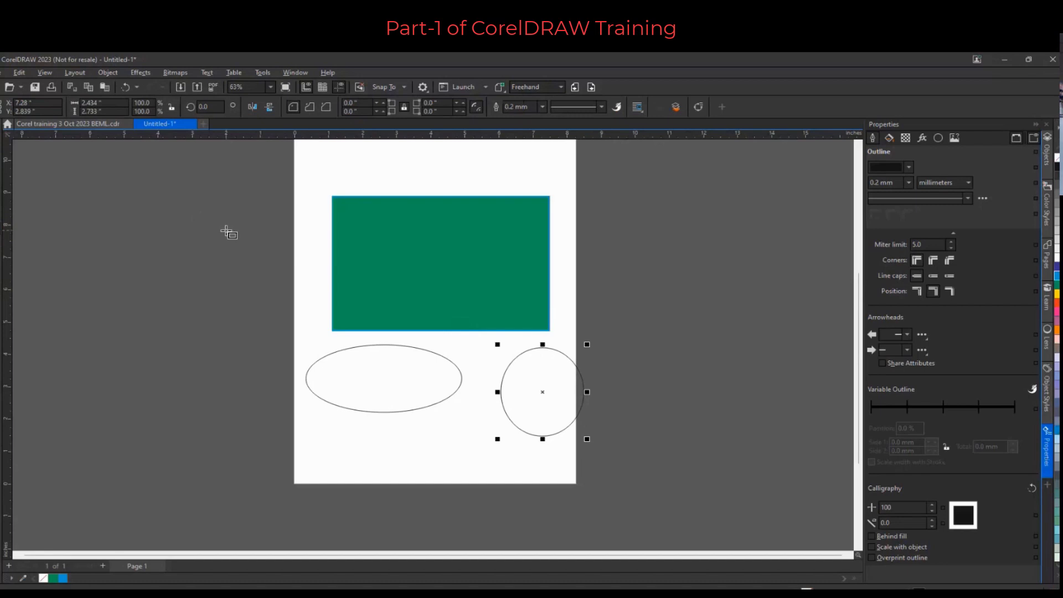
{"action": "left_click_drag", "start_coordinate": [225, 231], "coordinate": [299, 305]}
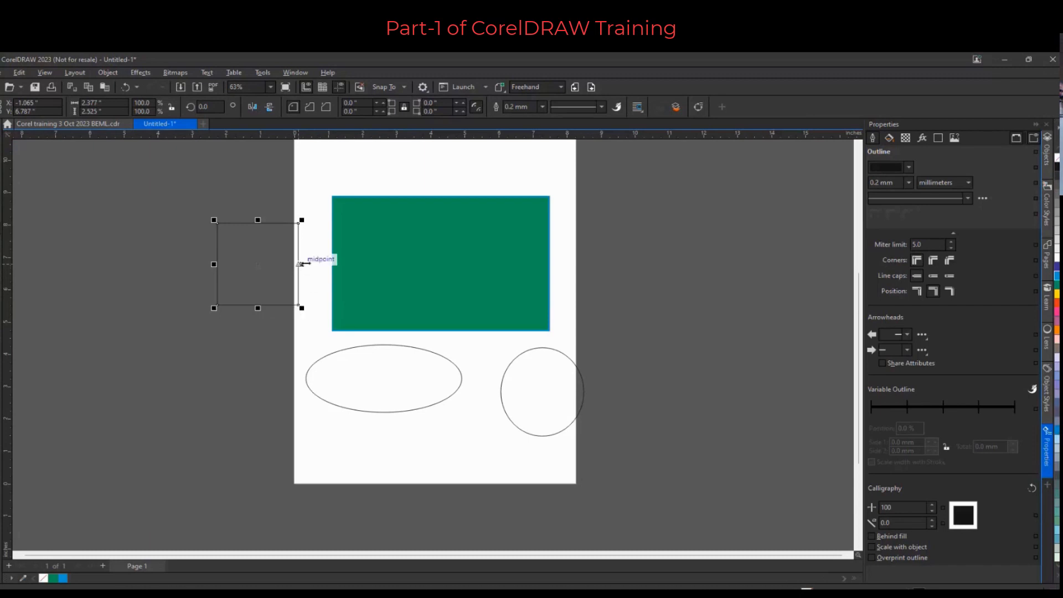
{"action": "left_click_drag", "start_coordinate": [299, 264], "coordinate": [323, 265]}
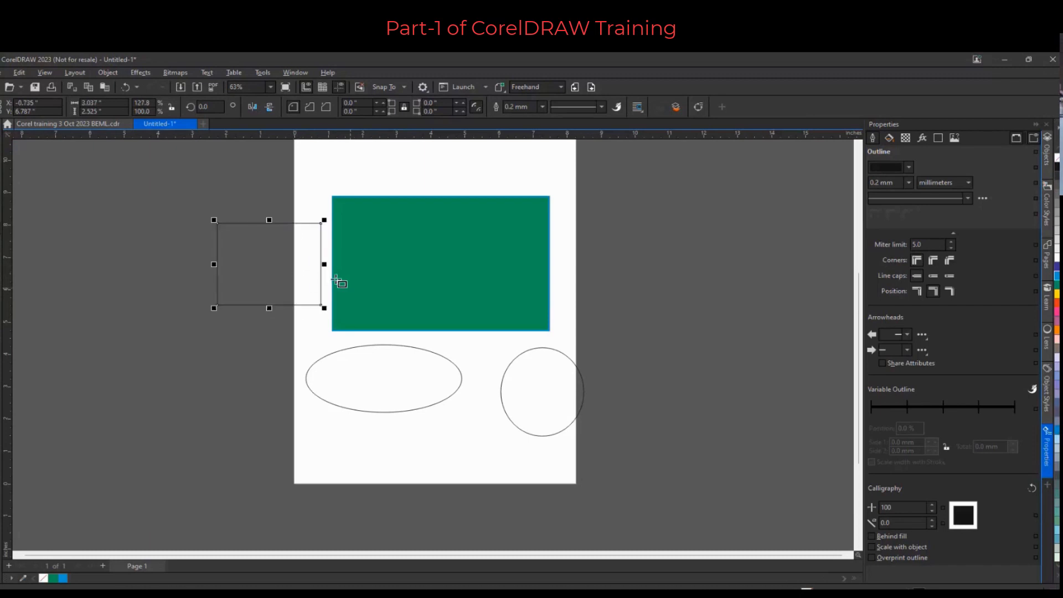
Stretch the rectangle beside the page to about 4.1 × 5.8 in
{"action": "left_click_drag", "start_coordinate": [213, 264], "coordinate": [178, 264]}
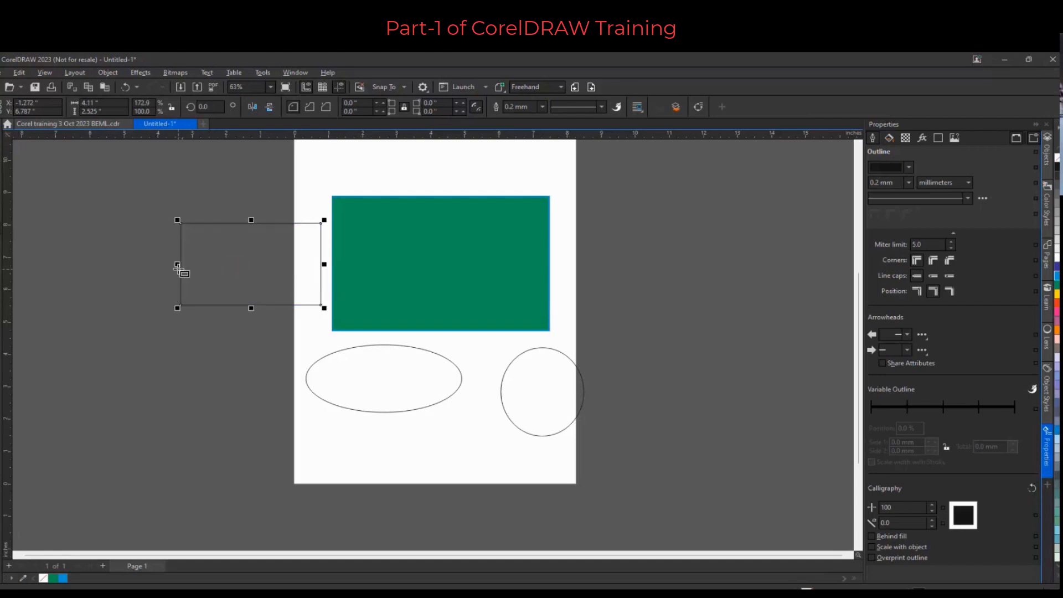
{"action": "left_click_drag", "start_coordinate": [251, 307], "coordinate": [251, 415]}
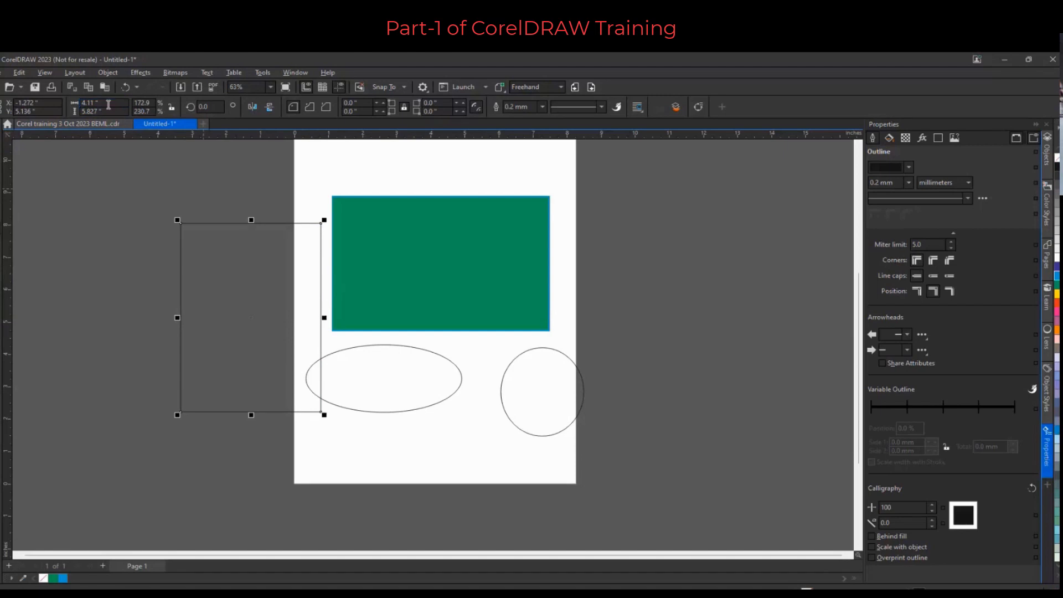
Move the green rectangle and both ellipses off the page to its right
{"action": "left_click_drag", "start_coordinate": [380, 251], "coordinate": [657, 285]}
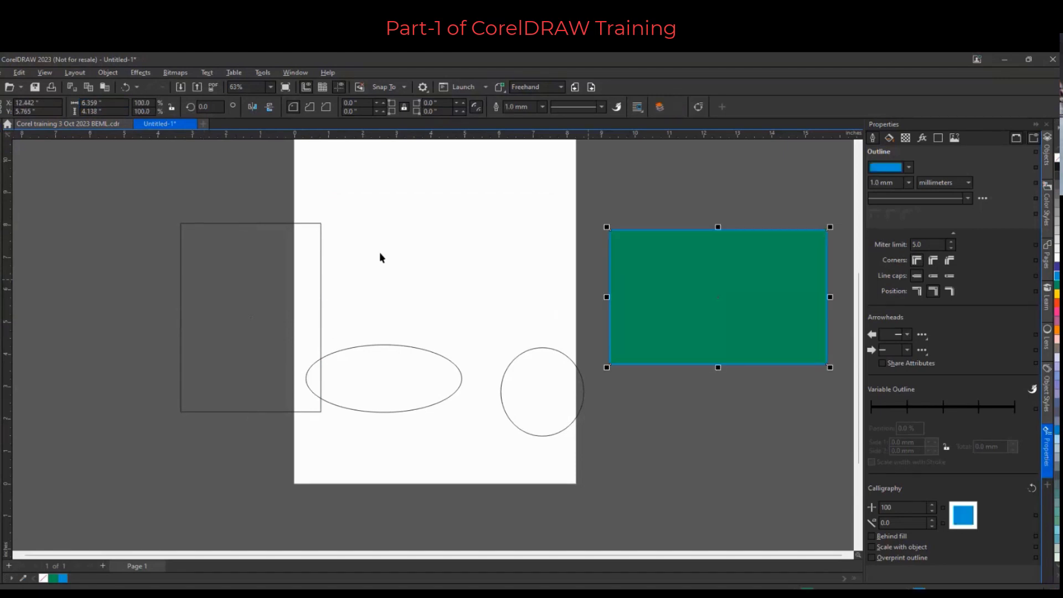
{"action": "left_click_drag", "start_coordinate": [401, 363], "coordinate": [719, 427]}
{"action": "left_click_drag", "start_coordinate": [539, 390], "coordinate": [675, 447]}
Move the rectangle onto the page and set its size to 1 × 6 in
{"action": "left_click_drag", "start_coordinate": [266, 316], "coordinate": [448, 303]}
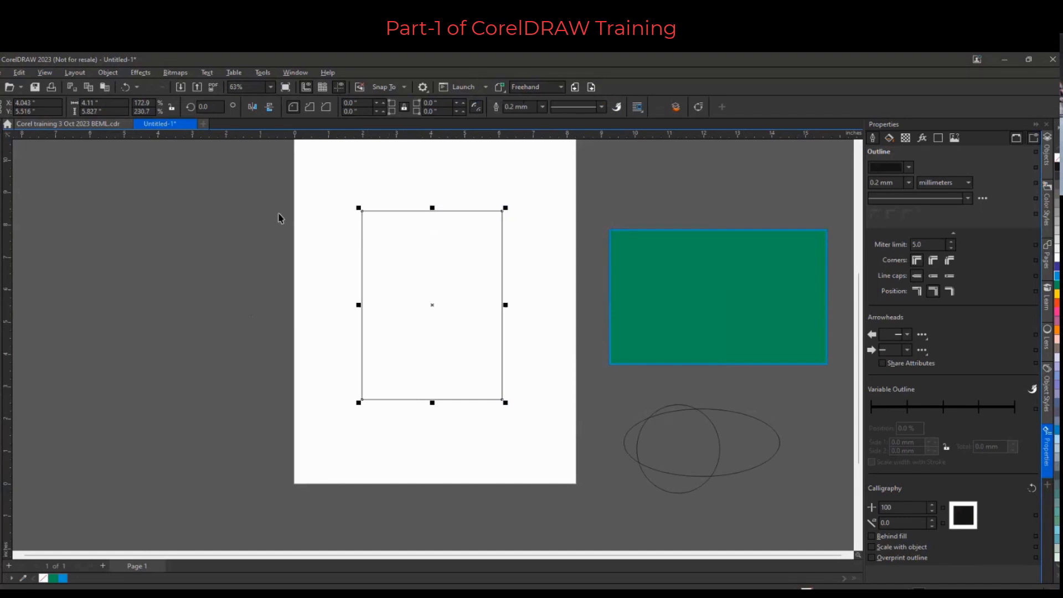
{"action": "left_click", "coordinate": [104, 104]}
{"action": "type", "text": "1"}
{"action": "left_click", "coordinate": [100, 112]}
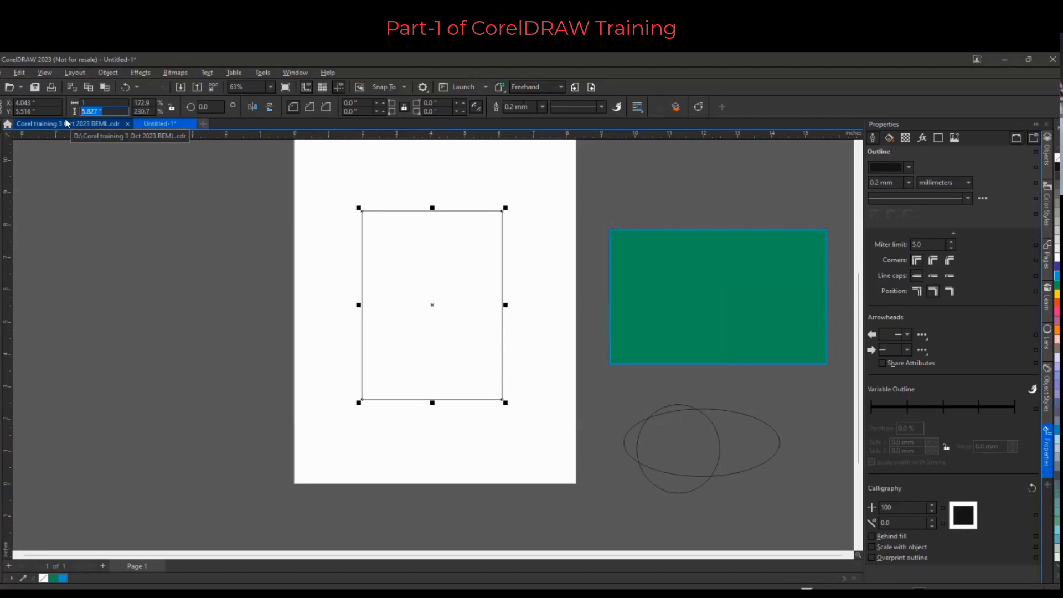
{"action": "type", "text": "6"}
{"action": "key", "text": "Return"}
Move the rectangle left and set its width to 4 in
{"action": "left_click", "coordinate": [306, 297]}
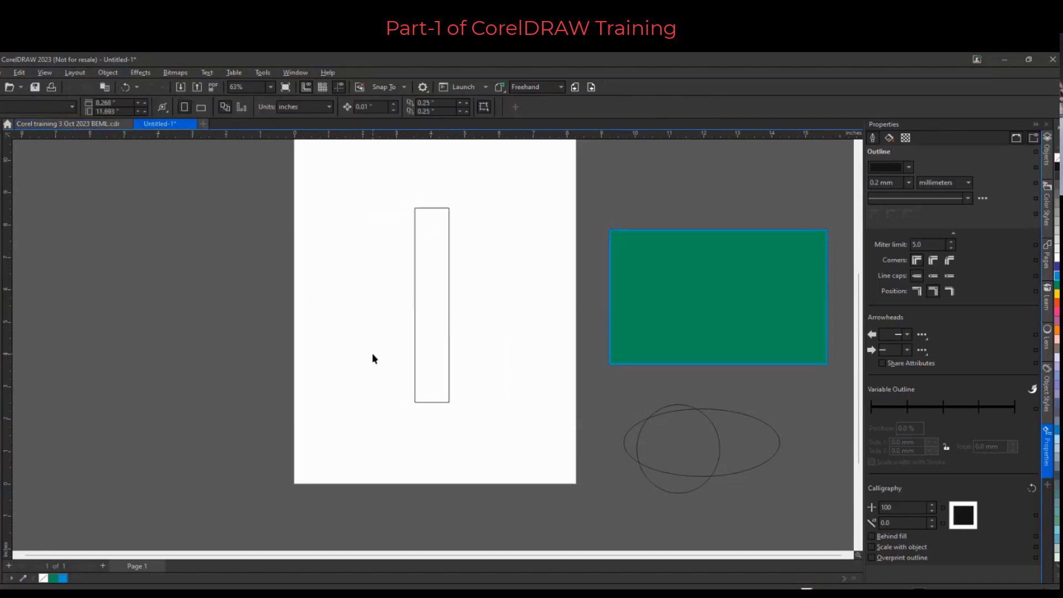
{"action": "left_click", "coordinate": [424, 315]}
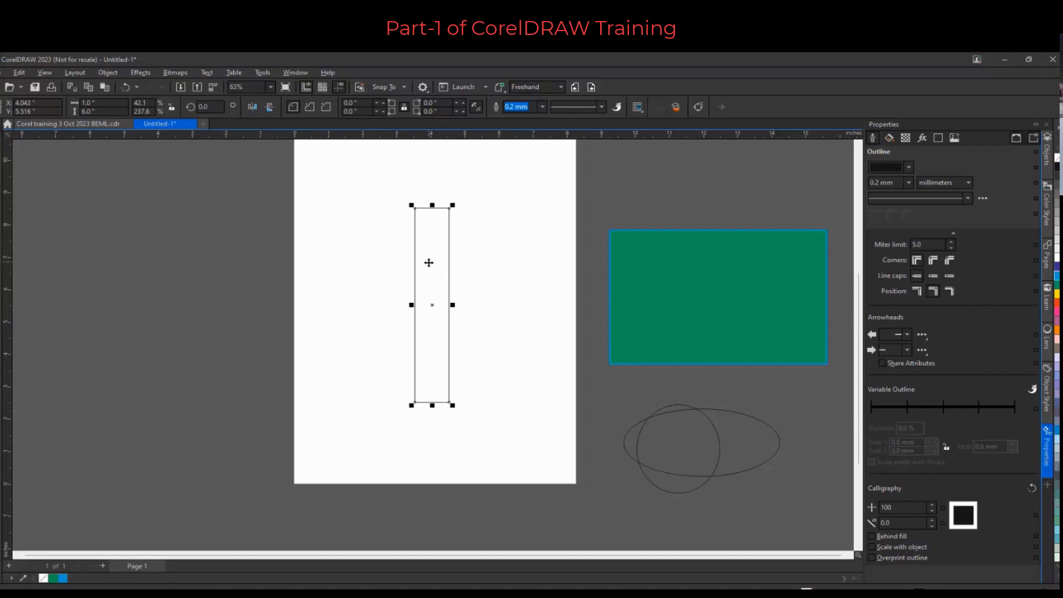
{"action": "left_click_drag", "start_coordinate": [427, 261], "coordinate": [382, 263]}
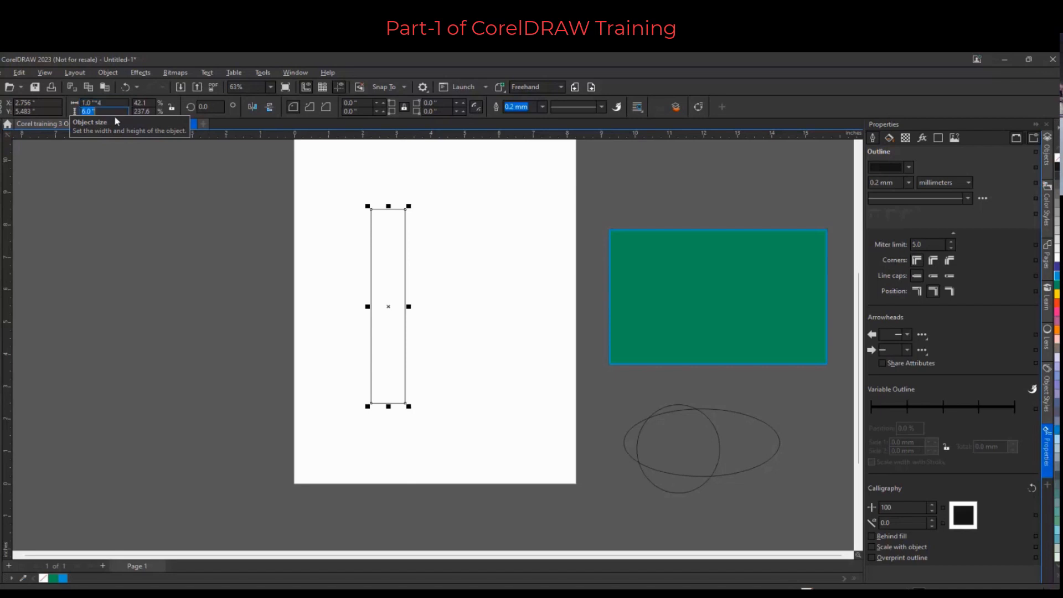
{"action": "left_click", "coordinate": [113, 104]}
{"action": "key", "text": "Return"}
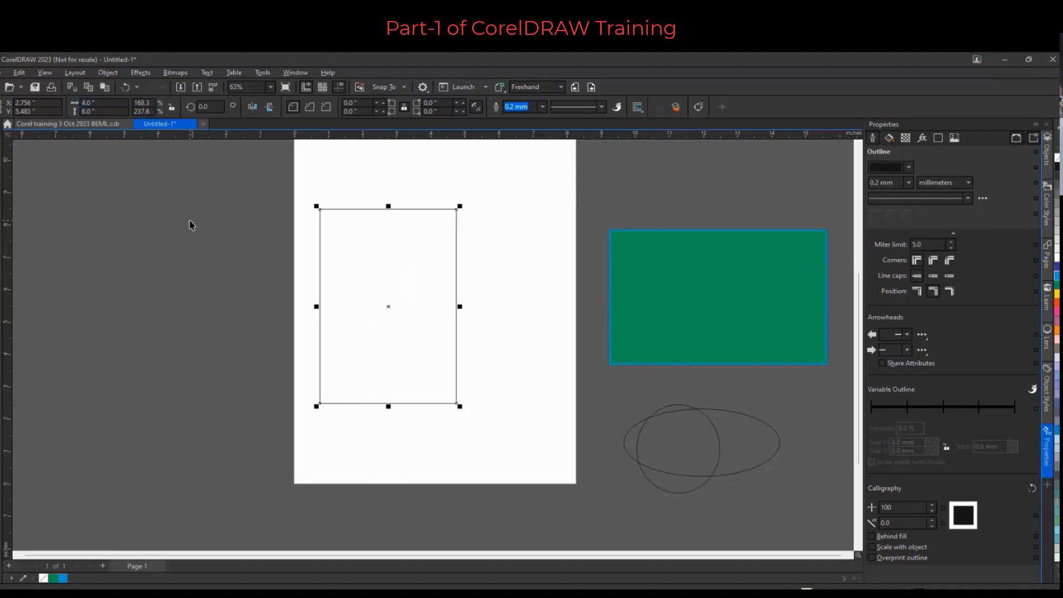
Set the rectangle's height to 3 in by dividing it by 2
{"action": "left_click", "coordinate": [433, 273]}
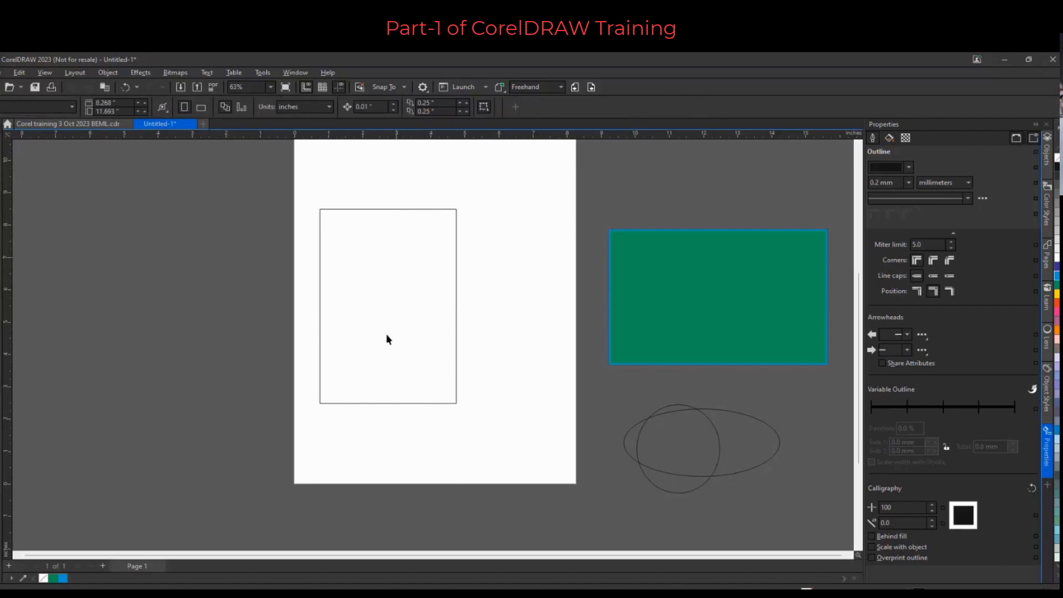
{"action": "left_click", "coordinate": [428, 293]}
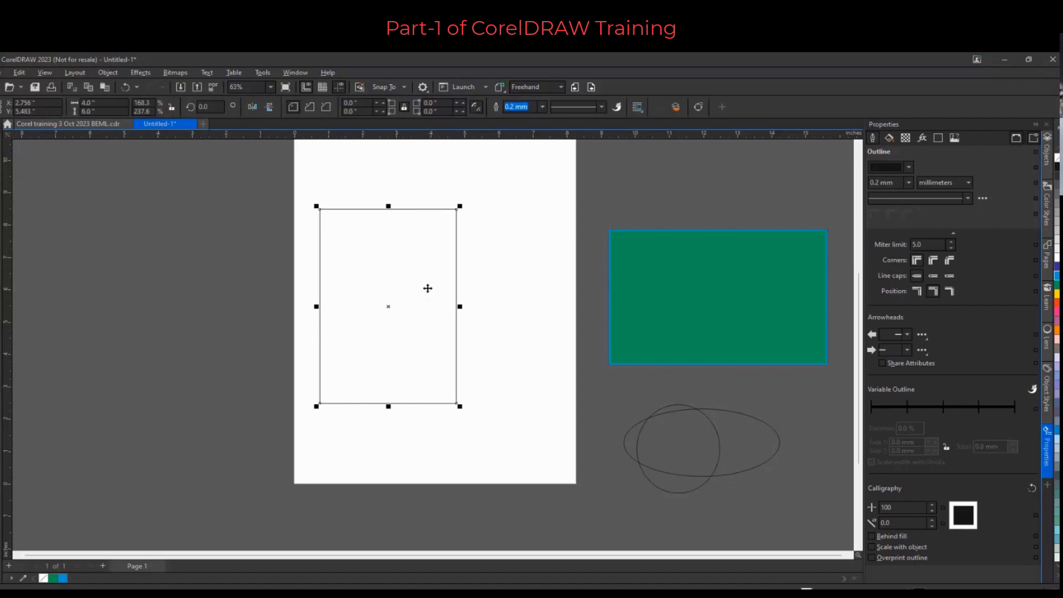
{"action": "left_click", "coordinate": [110, 112]}
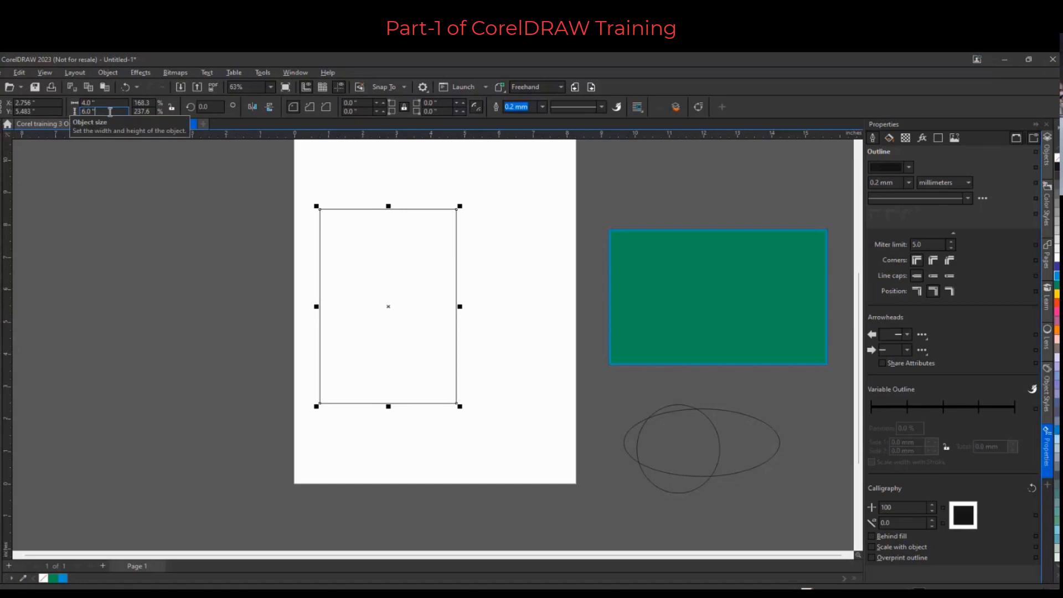
{"action": "type", "text": "/2"}
{"action": "key", "text": "Return"}
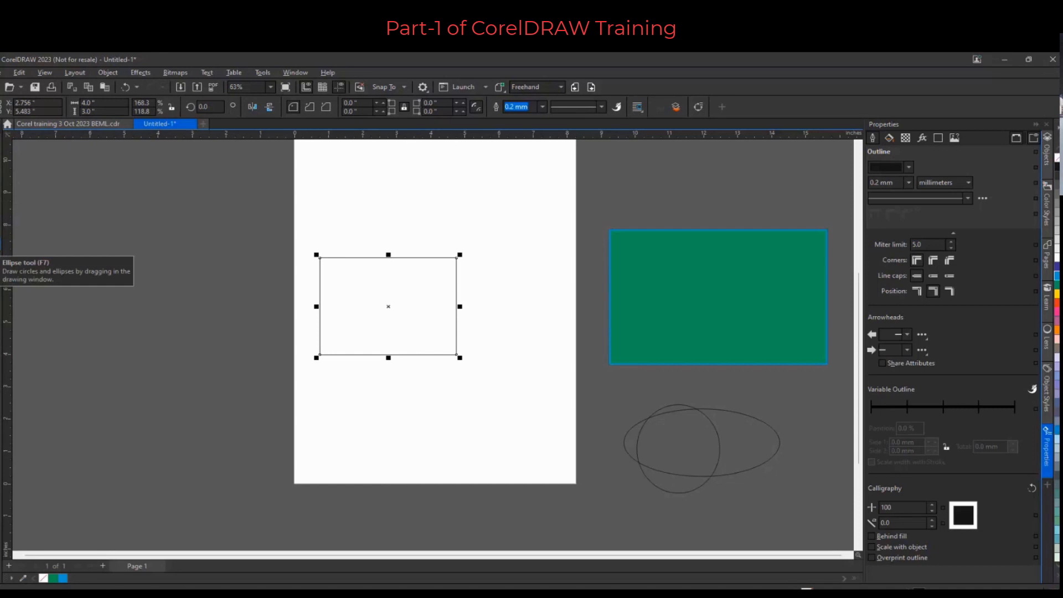
Draw a small rectangle about 3.1 × 1.5 in above the rectangle
{"action": "left_click", "coordinate": [1, 233]}
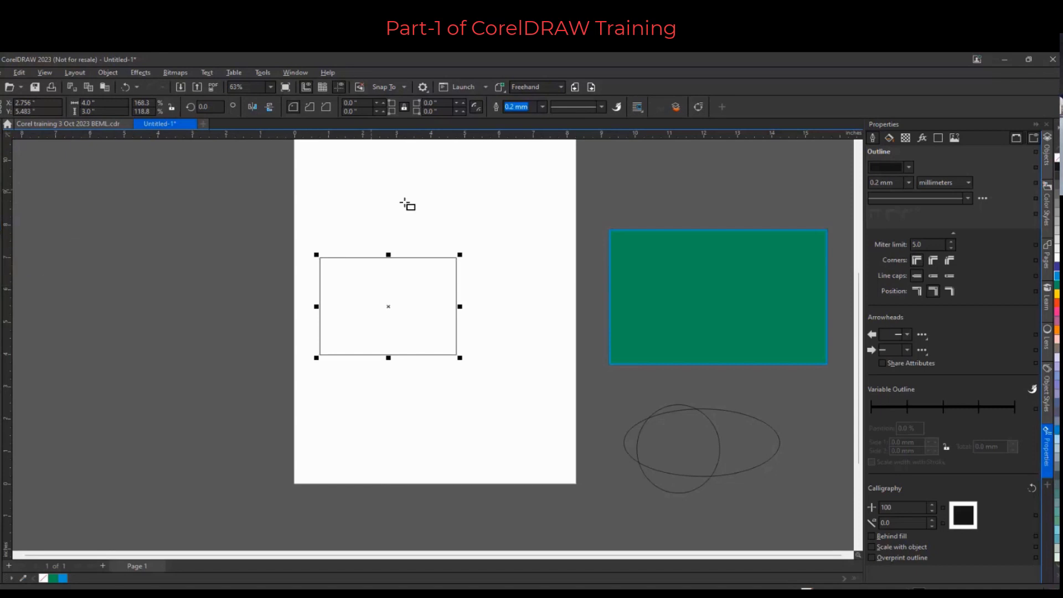
{"action": "left_click_drag", "start_coordinate": [406, 203], "coordinate": [473, 228]}
{"action": "scroll", "coordinate": [440, 287], "scroll_direction": "up", "scroll_amount": 1}
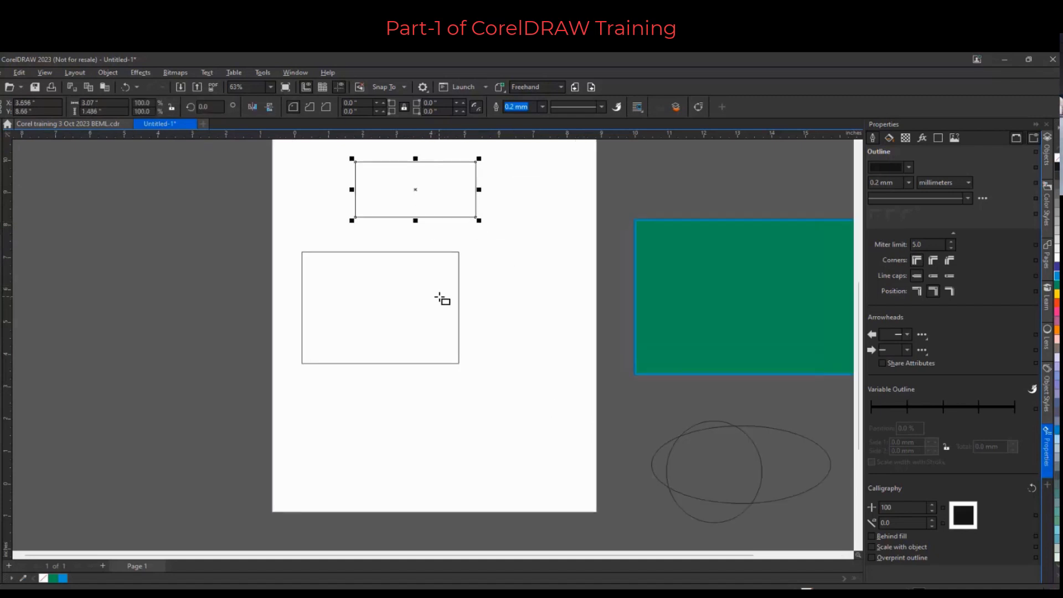
Fill the 4 × 3 in rectangle orange and set its outline colour to red-orange
{"action": "left_click", "coordinate": [413, 301]}
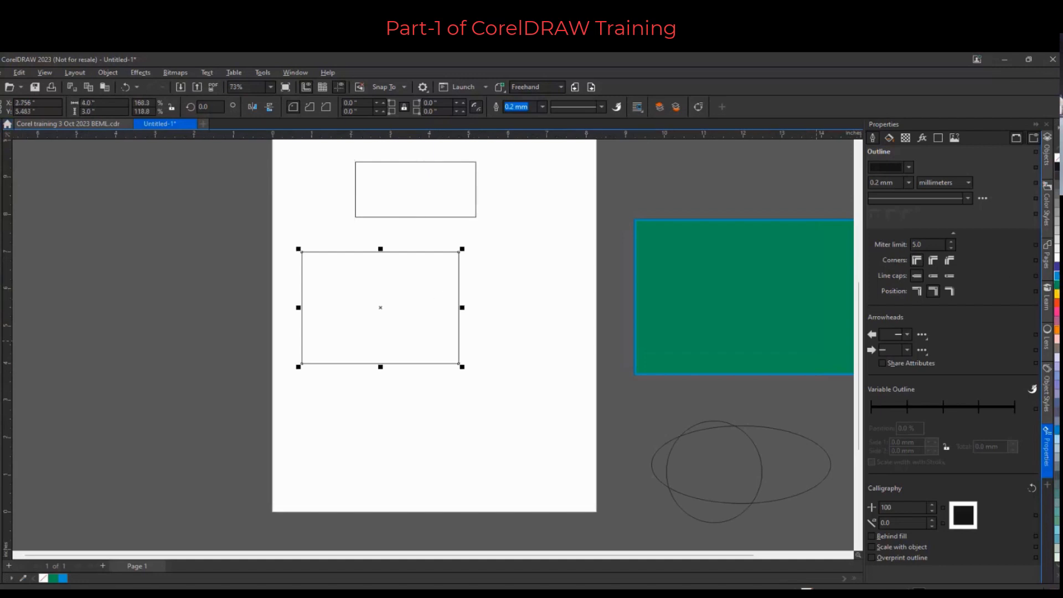
{"action": "left_click", "coordinate": [1056, 330]}
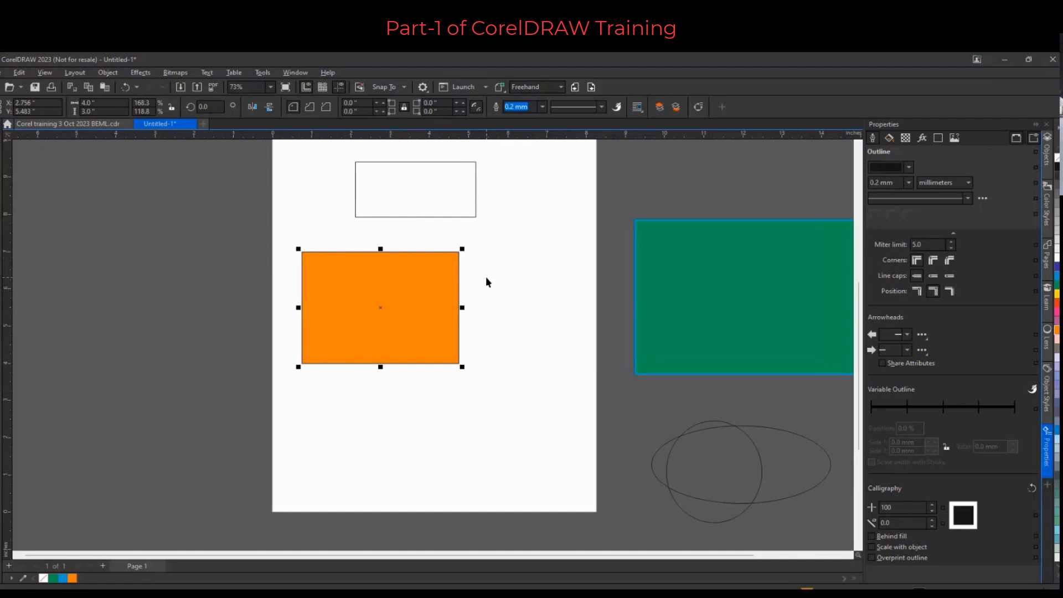
{"action": "right_click", "coordinate": [1056, 303]}
Set the orange rectangle's outline width to 10 mm
{"action": "scroll", "coordinate": [473, 287], "scroll_direction": "up", "scroll_amount": 5}
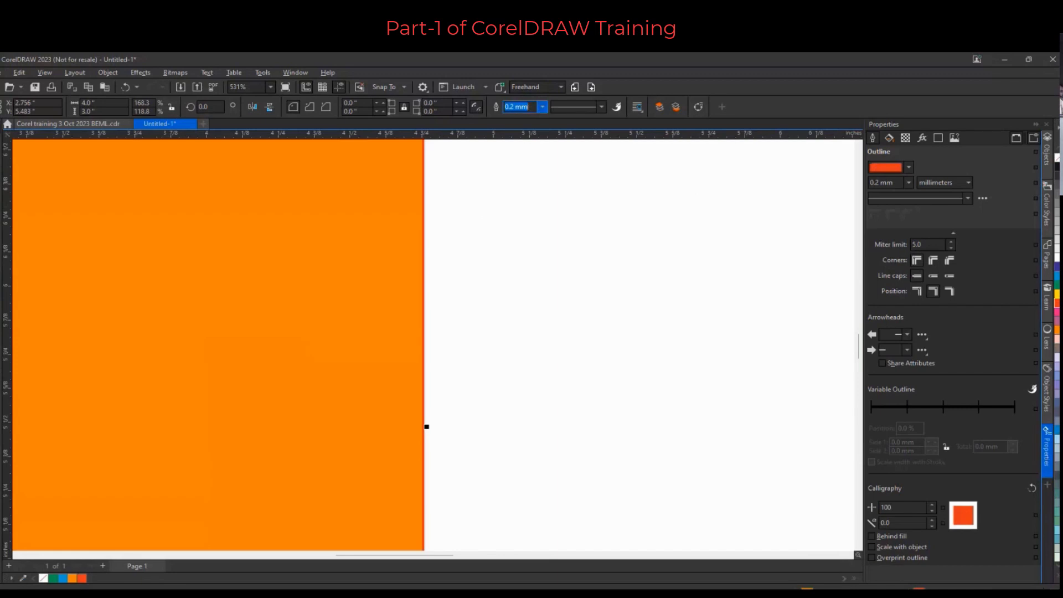
{"action": "type", "text": "10"}
{"action": "key", "text": "Return"}
{"action": "scroll", "coordinate": [512, 299], "scroll_direction": "down", "scroll_amount": 6}
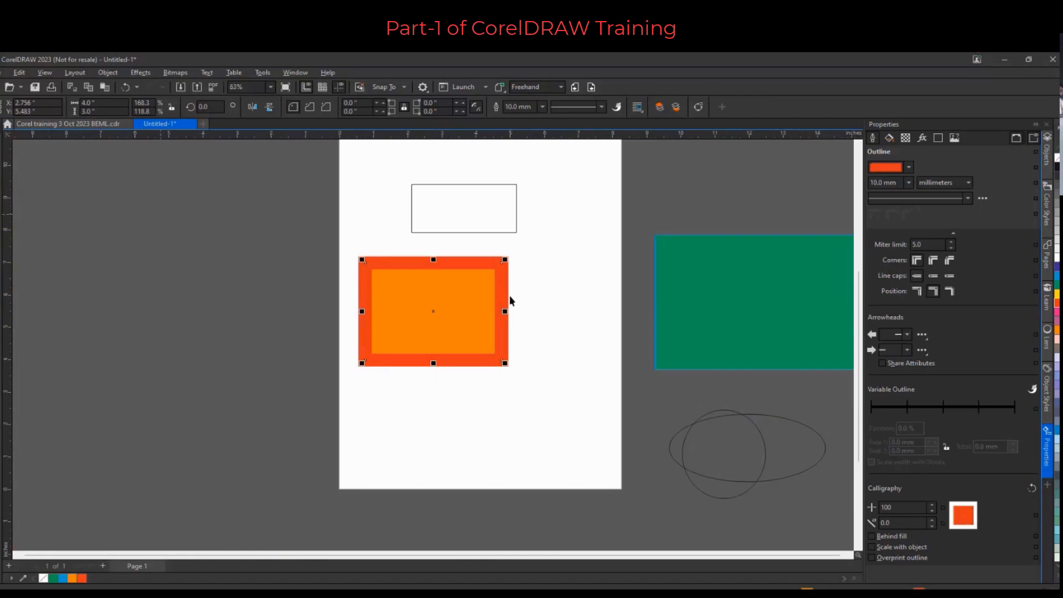
{"action": "scroll", "coordinate": [229, 246], "scroll_direction": "down", "scroll_amount": 1}
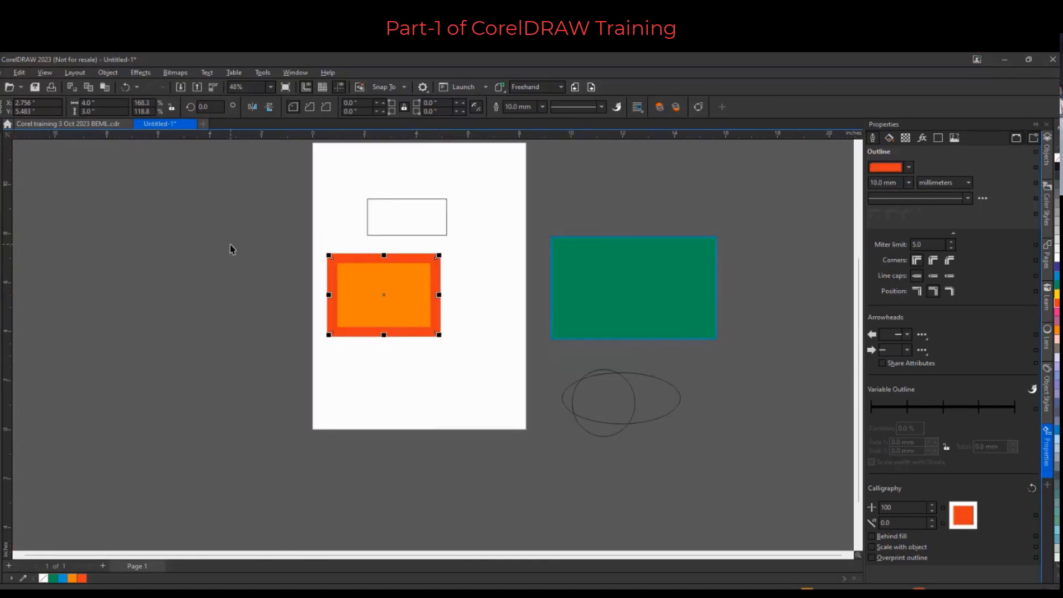
Delete both ellipses, the green rectangle and the small rectangle above the orange one
{"action": "left_click_drag", "start_coordinate": [527, 361], "coordinate": [724, 484]}
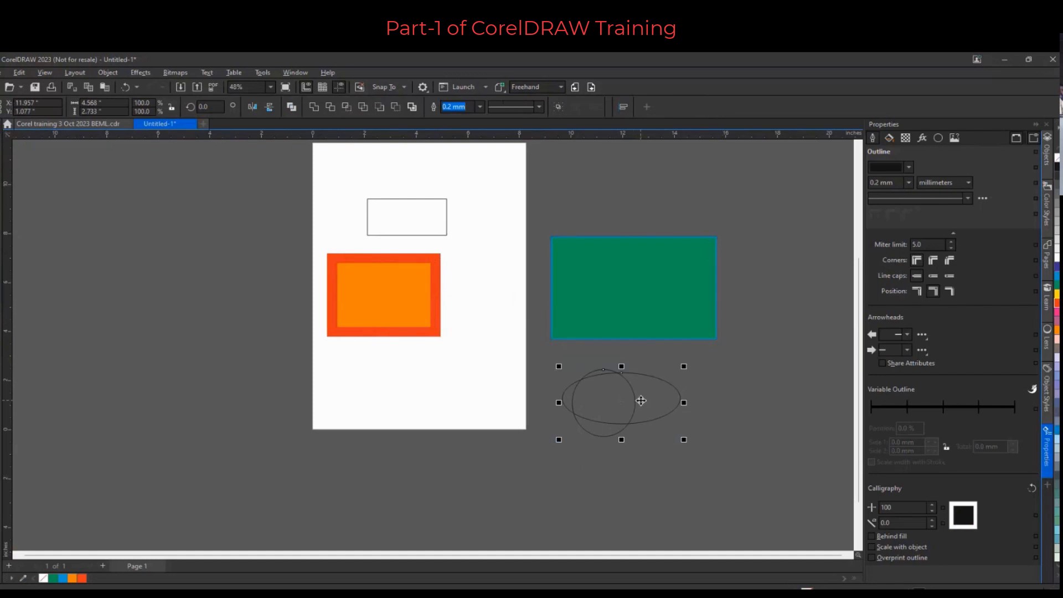
{"action": "key", "text": "Delete"}
{"action": "left_click", "coordinate": [636, 304]}
{"action": "key", "text": "Delete"}
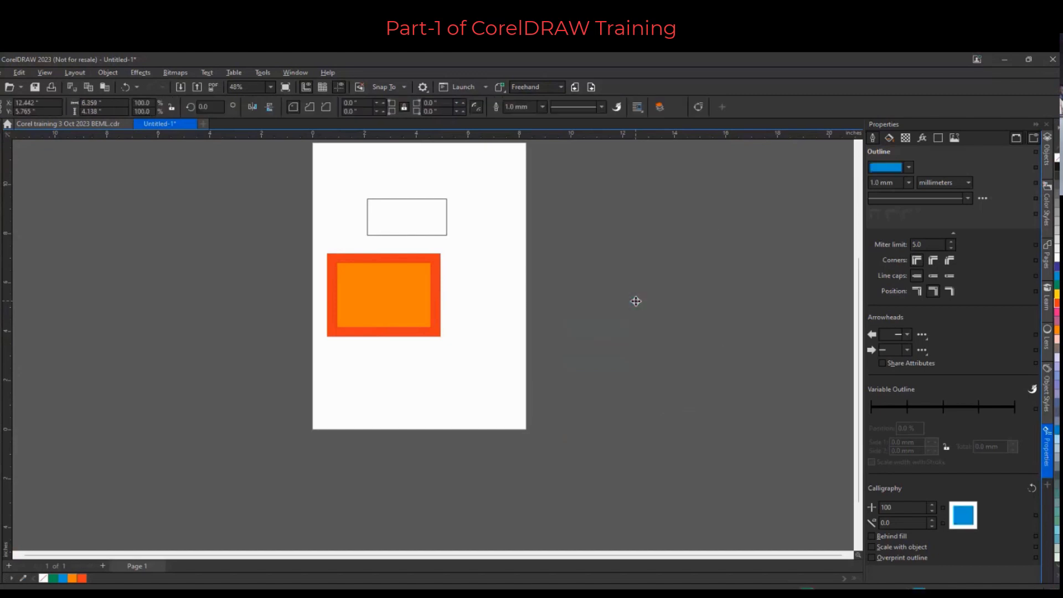
{"action": "left_click", "coordinate": [386, 218]}
{"action": "key", "text": "Delete"}
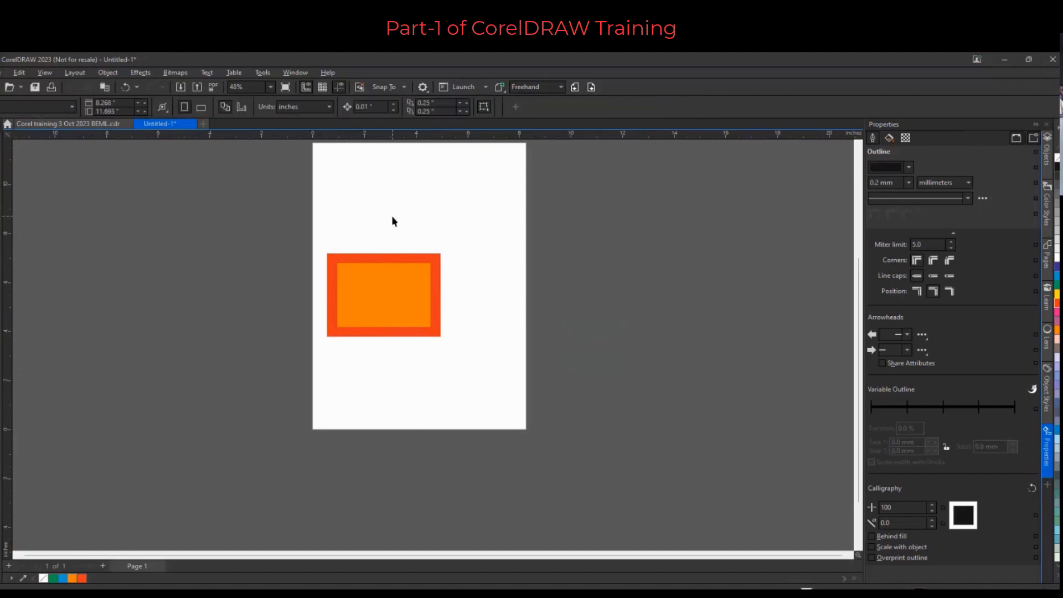
Move the orange rectangle to the top of the page and draw a circle about 4 in below it
{"action": "left_click_drag", "start_coordinate": [381, 291], "coordinate": [414, 209]}
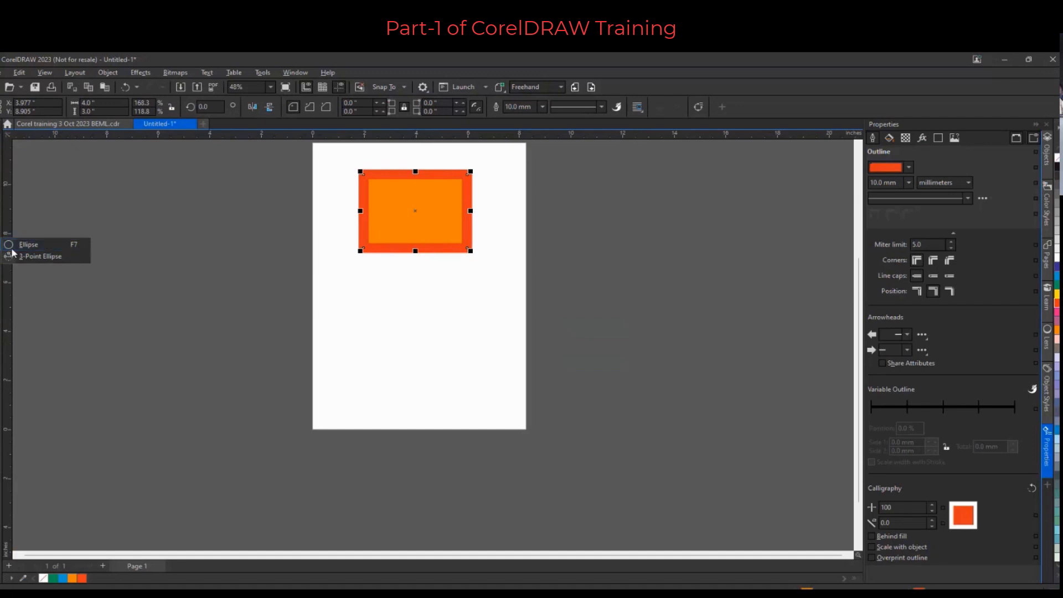
{"action": "left_click", "coordinate": [1, 233]}
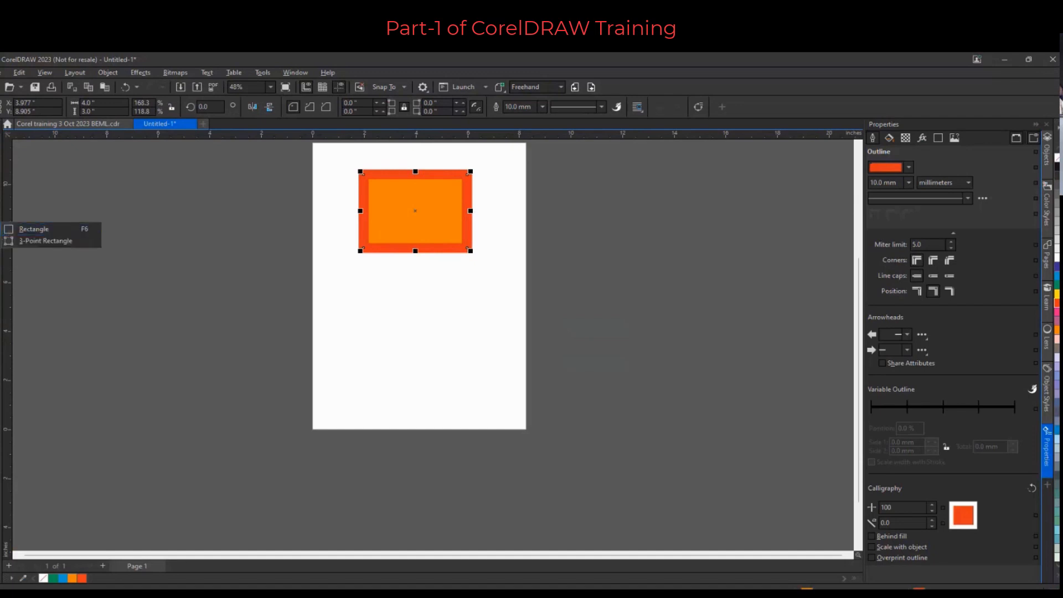
{"action": "mouse_move", "coordinate": [1, 248]}
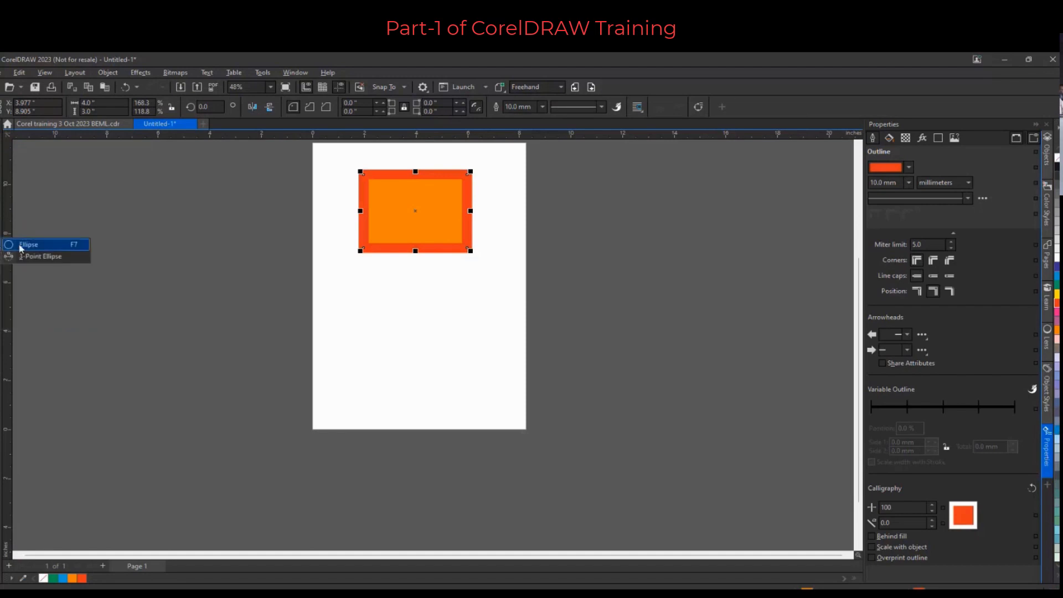
{"action": "left_click", "coordinate": [27, 246]}
{"action": "left_click_drag", "start_coordinate": [364, 280], "coordinate": [469, 382]}
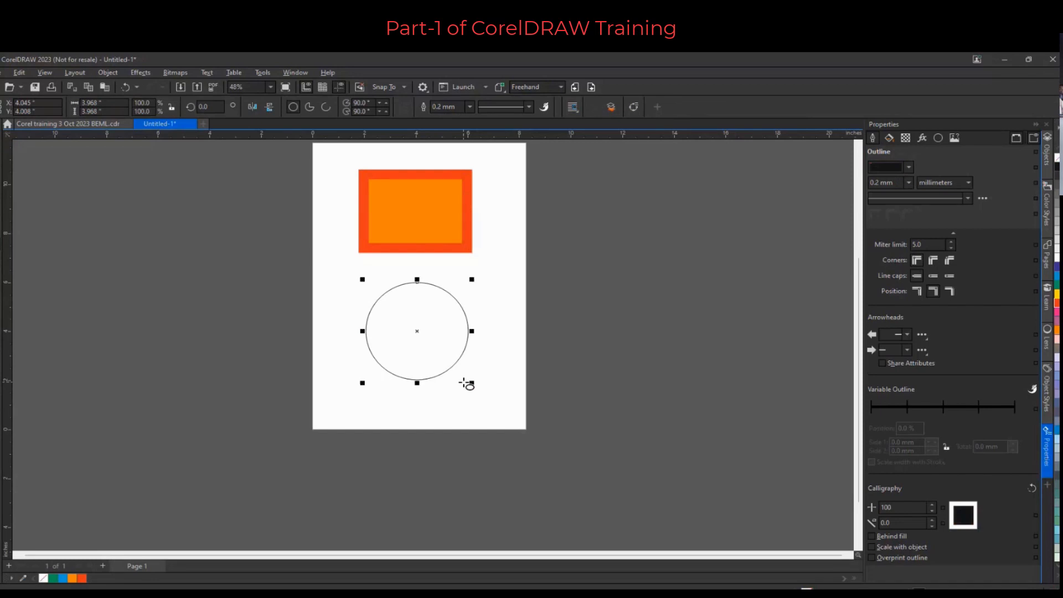
Turn the circle into a pie with an end angle of 180° to make a semicircle
{"action": "left_click", "coordinate": [310, 109]}
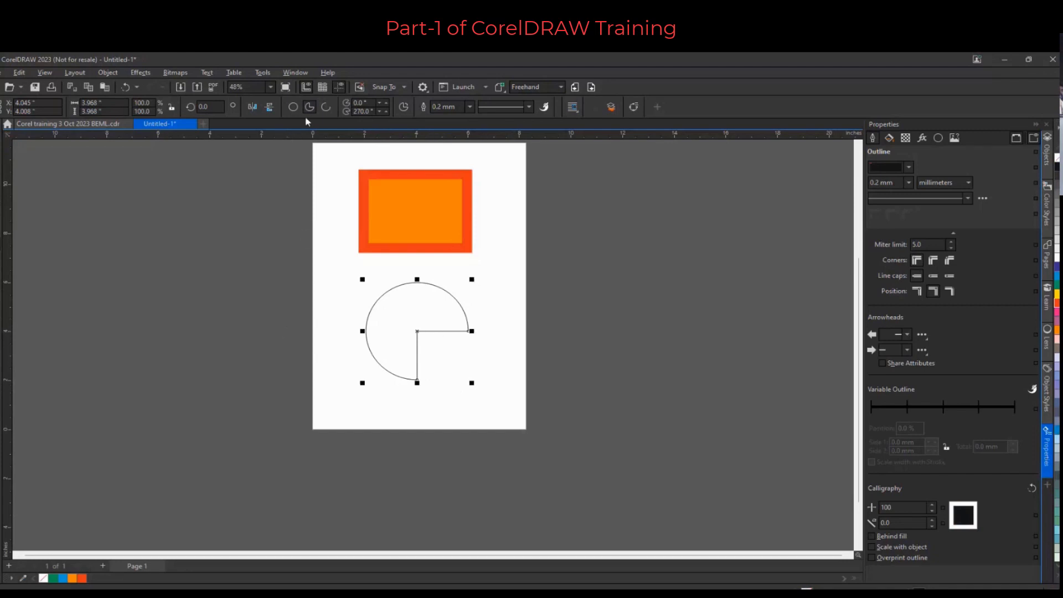
{"action": "double_click", "coordinate": [361, 112]}
{"action": "type", "text": "180"}
{"action": "key", "text": "Return"}
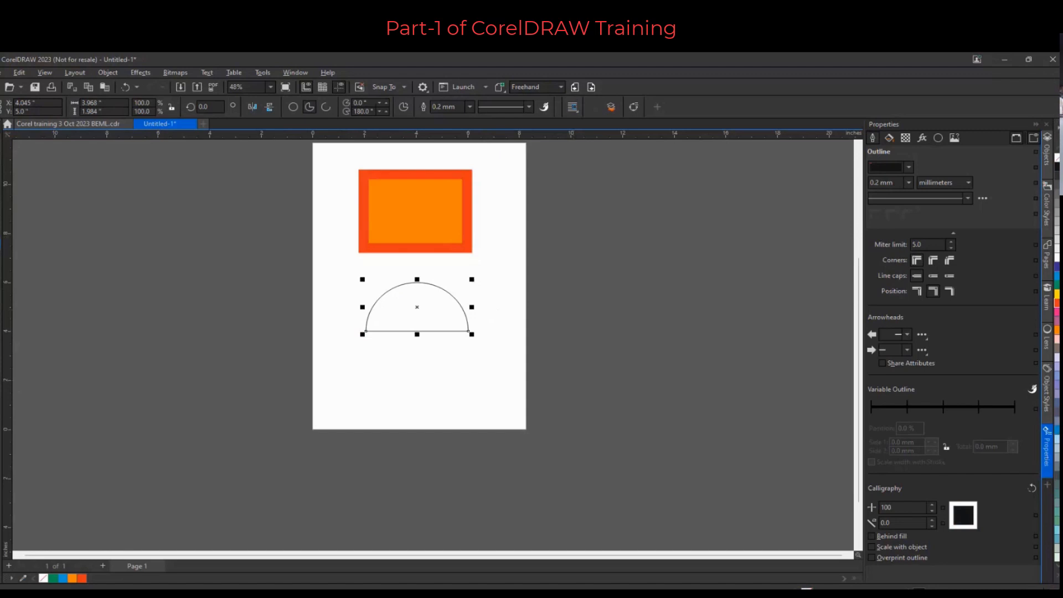
Draw a rectangle about 3.8 × 2.2 in below the semicircle
{"action": "mouse_move", "coordinate": [362, 353]}
{"action": "left_mouse_down"}
{"action": "mouse_move", "coordinate": [486, 415]}
{"action": "mouse_move", "coordinate": [468, 423]}
{"action": "left_mouse_up"}
{"action": "key", "text": "Delete"}
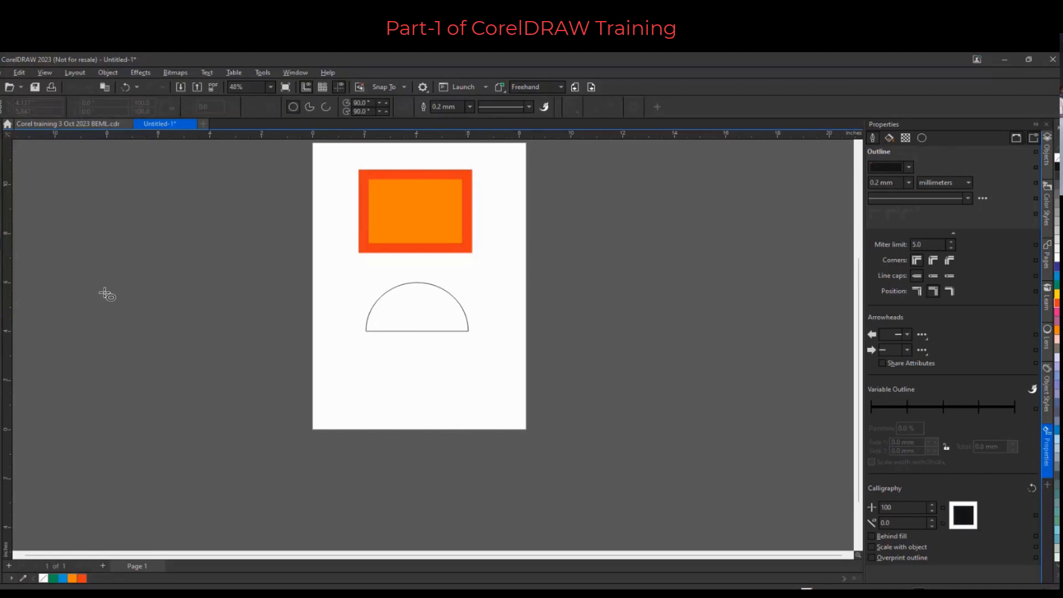
{"action": "key", "text": "F6"}
{"action": "left_click_drag", "start_coordinate": [367, 358], "coordinate": [467, 413]}
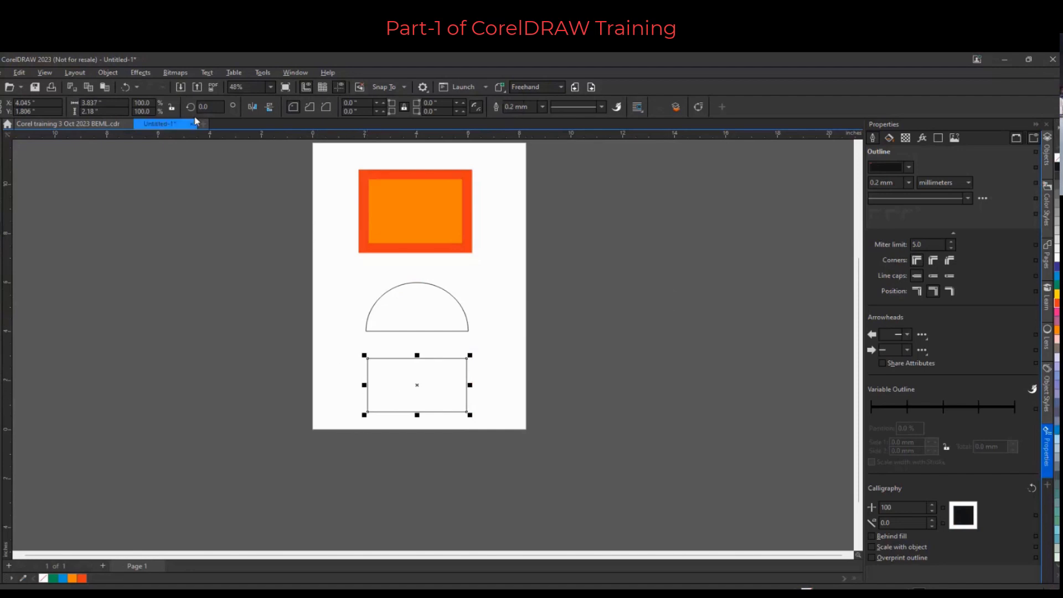
Round the lower rectangle's corners by about 0.96 in with the Shape tool and fill it yellow
{"action": "left_click", "coordinate": [6, 145]}
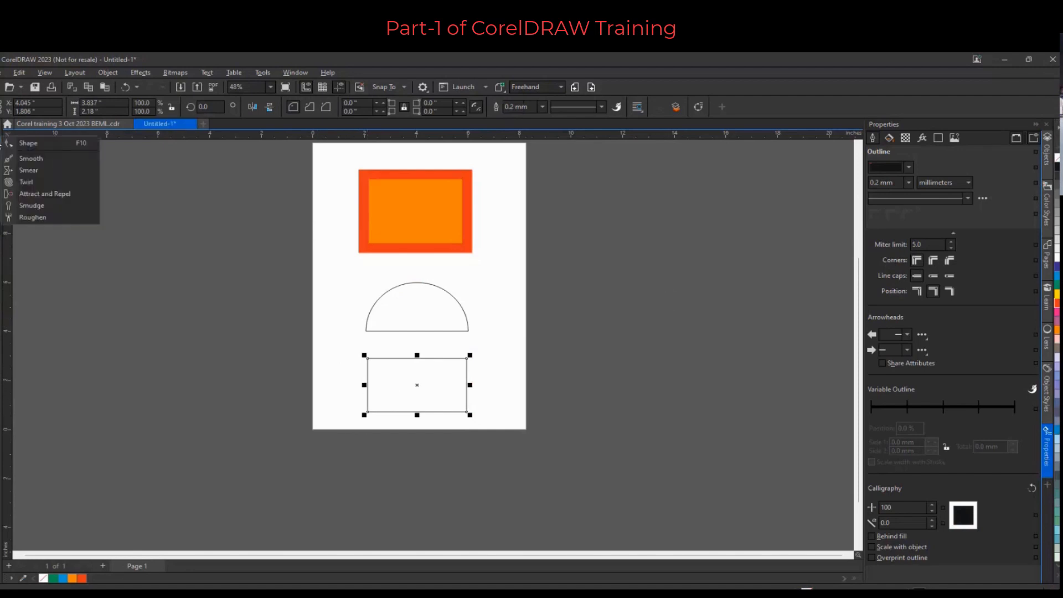
{"action": "left_click", "coordinate": [26, 146]}
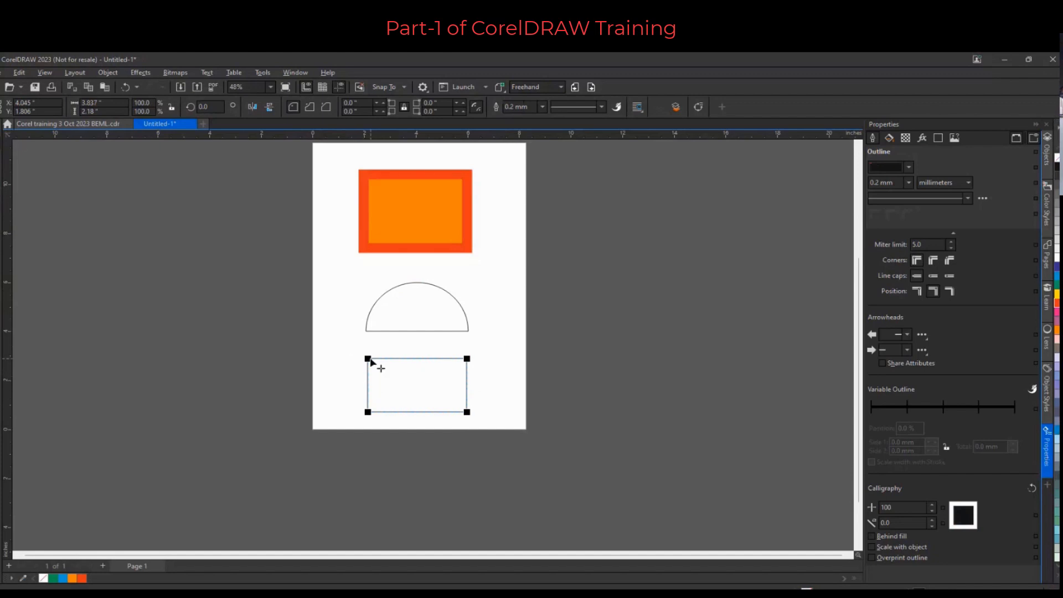
{"action": "left_click_drag", "start_coordinate": [368, 358], "coordinate": [392, 359]}
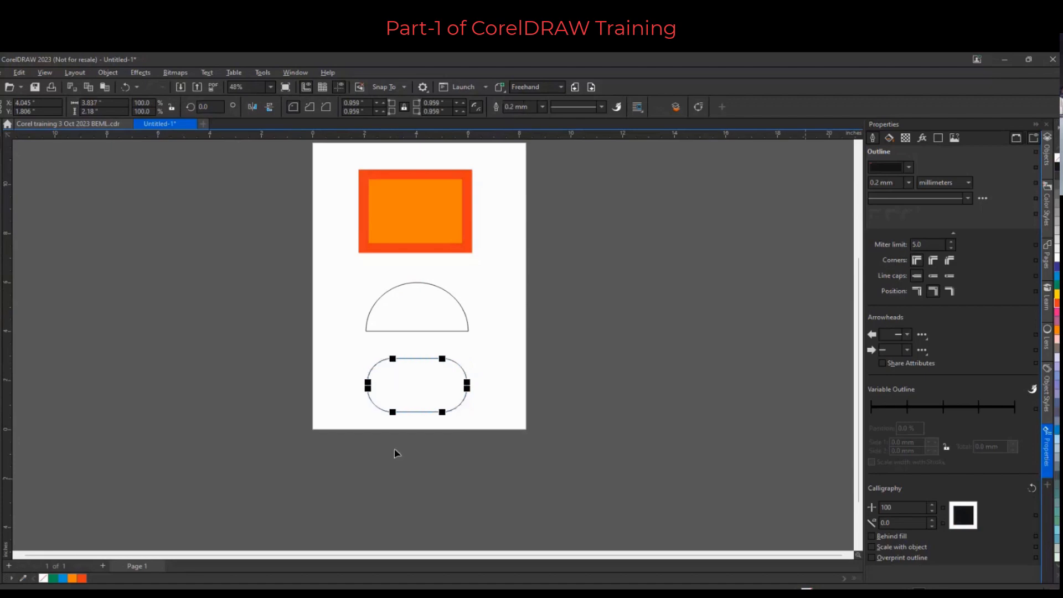
{"action": "left_click", "coordinate": [1056, 294]}
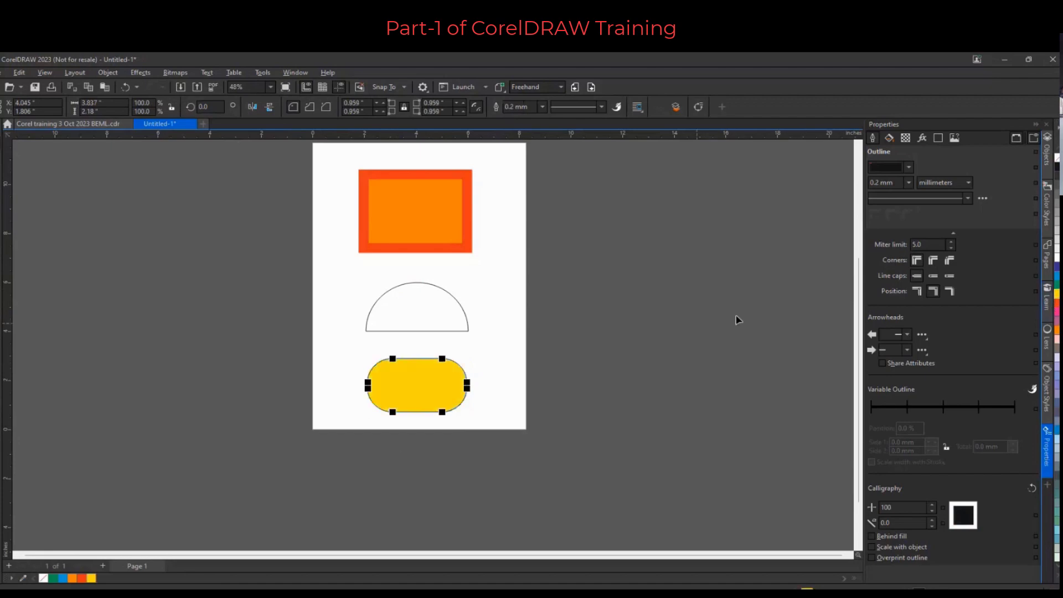
Undo the yellow fill and corner rounding, then round only the top-left and bottom-right corners of the lower rectangle with the Shape tool
{"action": "key", "text": "ctrl+z"}
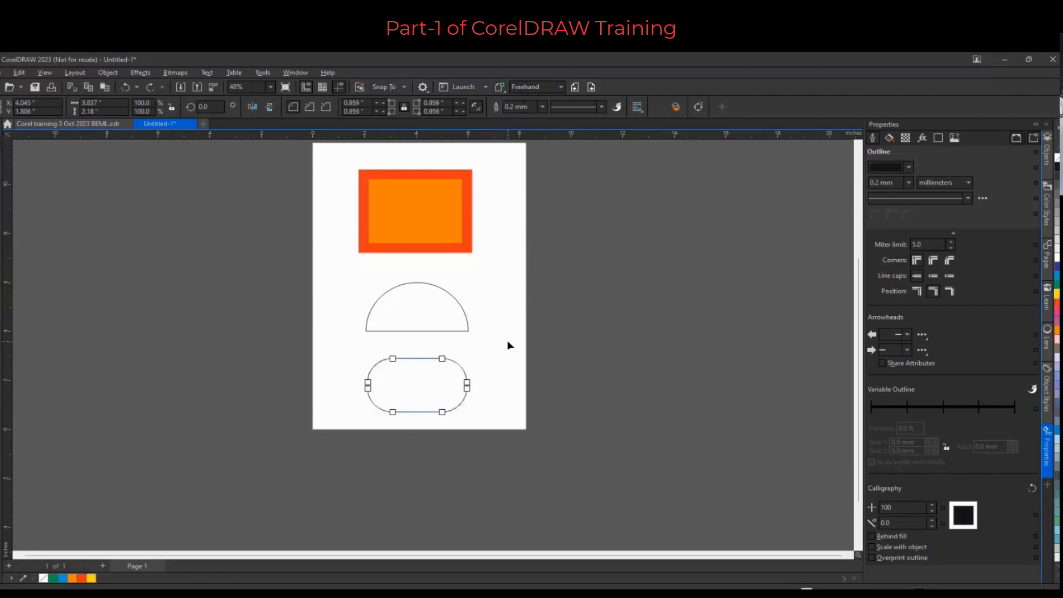
{"action": "key", "text": "ctrl+z"}
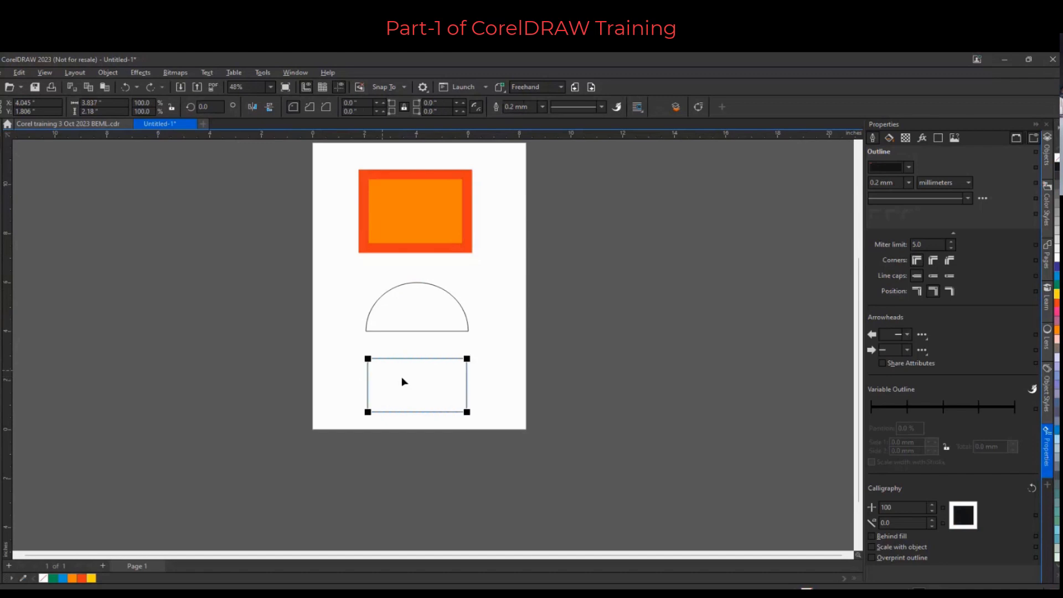
{"action": "left_click", "coordinate": [367, 359]}
{"action": "left_click", "coordinate": [467, 412], "text": "shift"}
{"action": "left_click", "coordinate": [360, 396]}
{"action": "left_click", "coordinate": [466, 412], "text": "shift"}
{"action": "left_click_drag", "start_coordinate": [468, 412], "coordinate": [442, 419]}
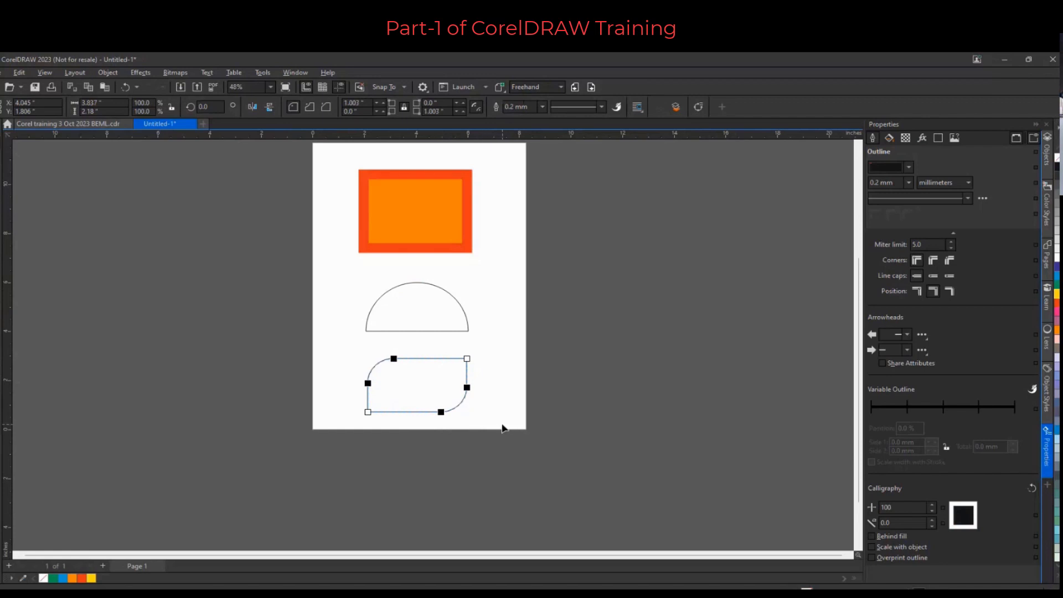
{"action": "mouse_move", "coordinate": [467, 387]}
{"action": "left_mouse_down"}
{"action": "mouse_move", "coordinate": [474, 396]}
{"action": "mouse_move", "coordinate": [480, 384]}
{"action": "left_mouse_up"}
{"action": "left_click_drag", "start_coordinate": [445, 412], "coordinate": [457, 413]}
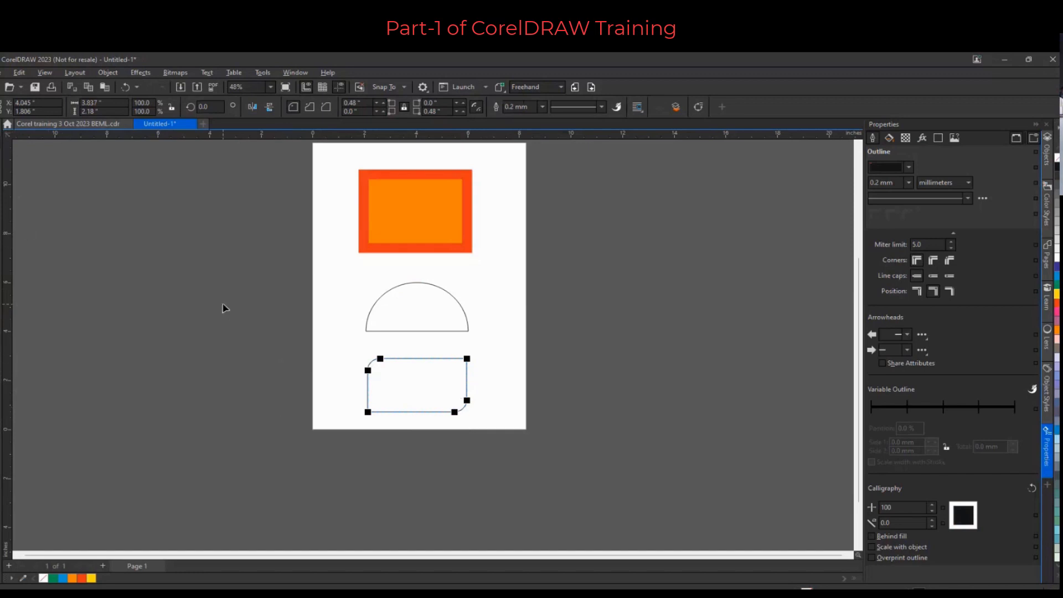
Draw a square about 4.4 × 4.4 in overlapping the page's right edge and fill it blue
{"action": "key", "text": "F6"}
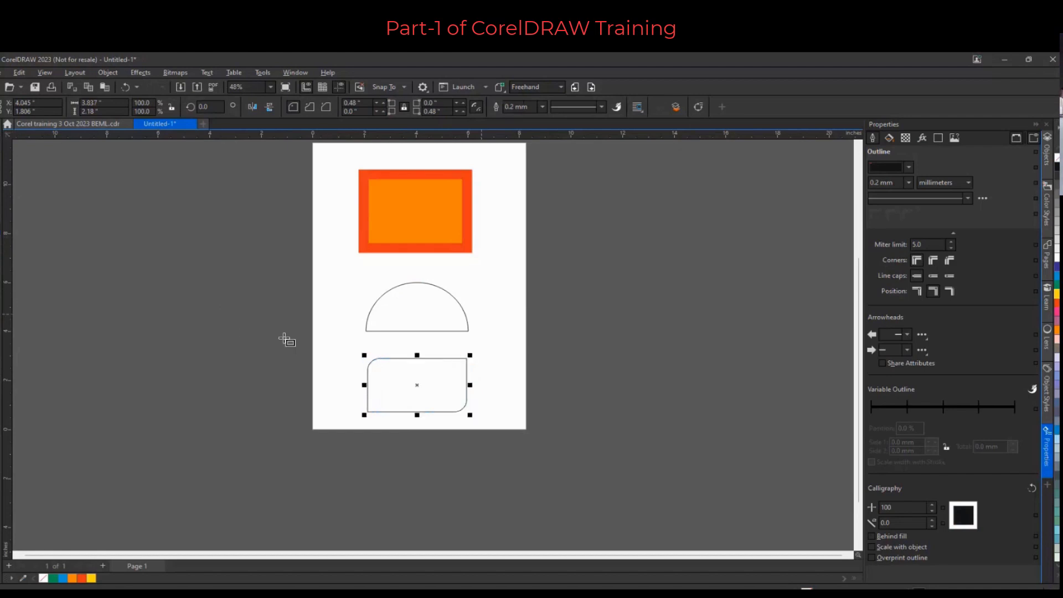
{"action": "left_click_drag", "start_coordinate": [487, 300], "coordinate": [604, 412]}
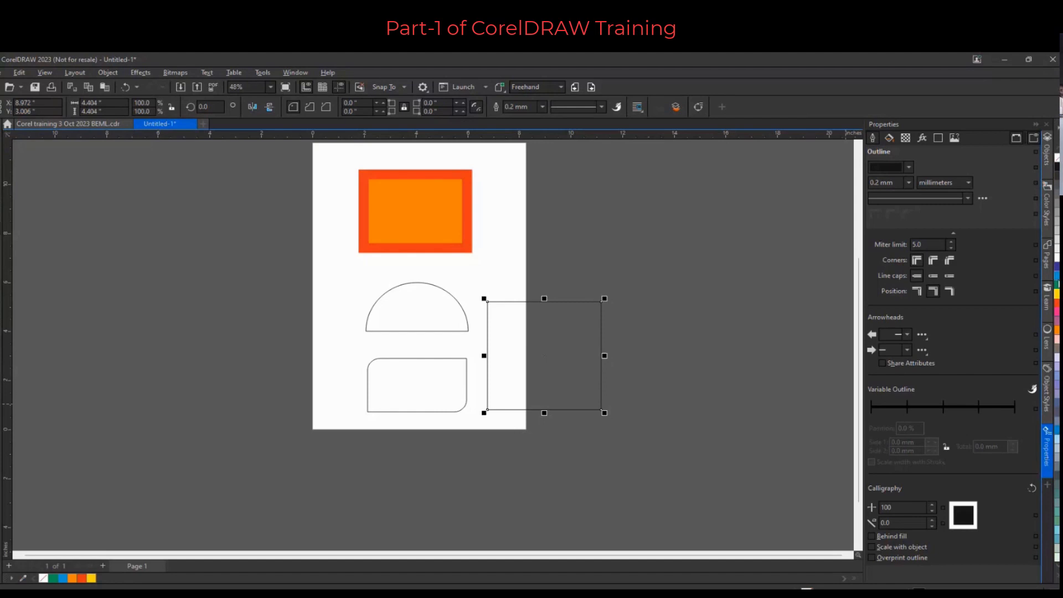
{"action": "left_click", "coordinate": [1057, 276]}
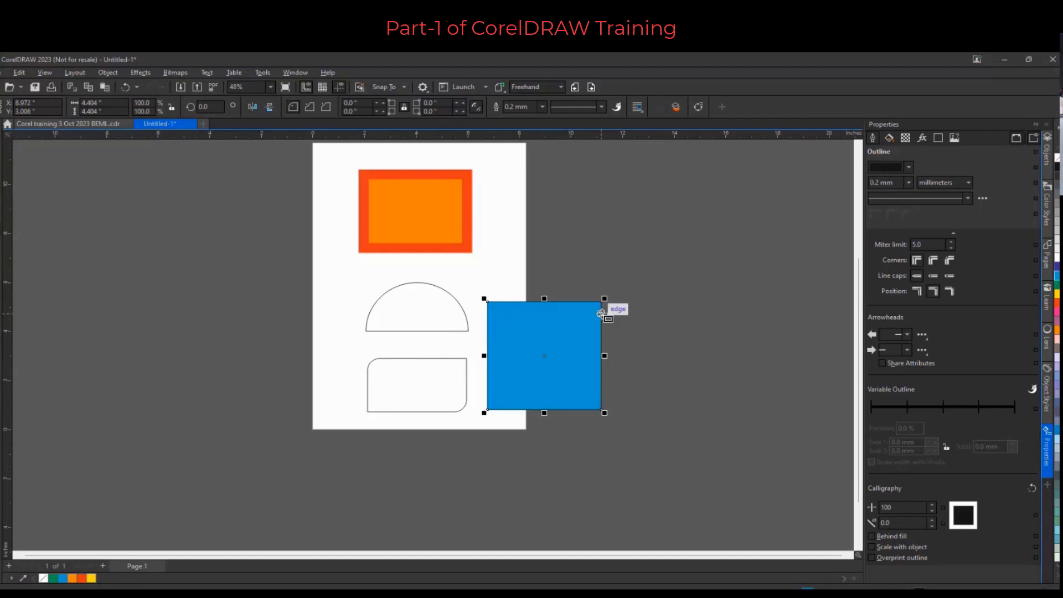
Convert the blue square to curves, add a node at the middle of its top edge and pull it down into a notch
{"action": "right_click", "coordinate": [577, 333]}
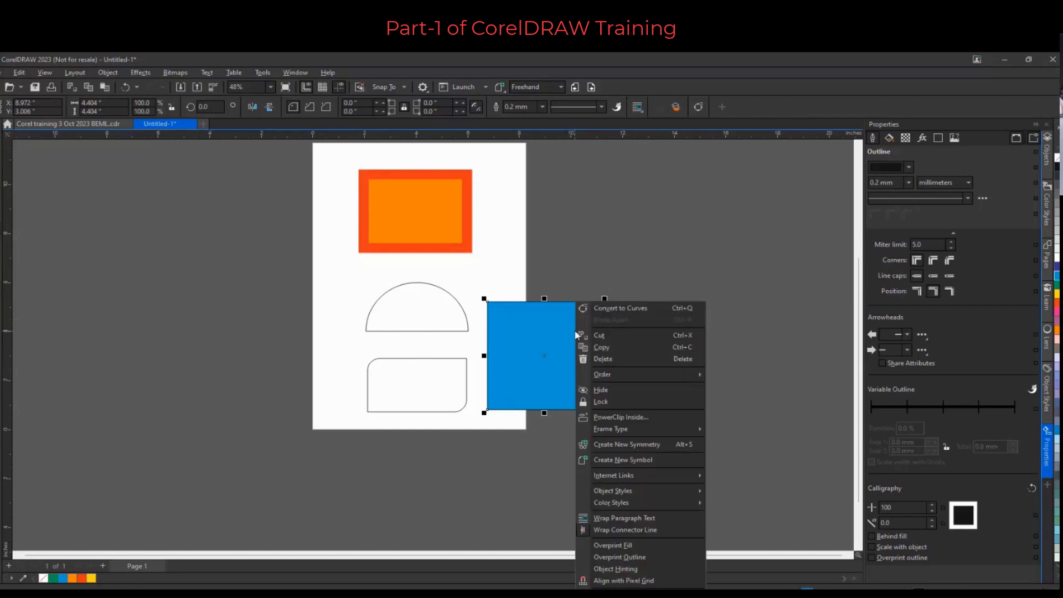
{"action": "left_click", "coordinate": [643, 310]}
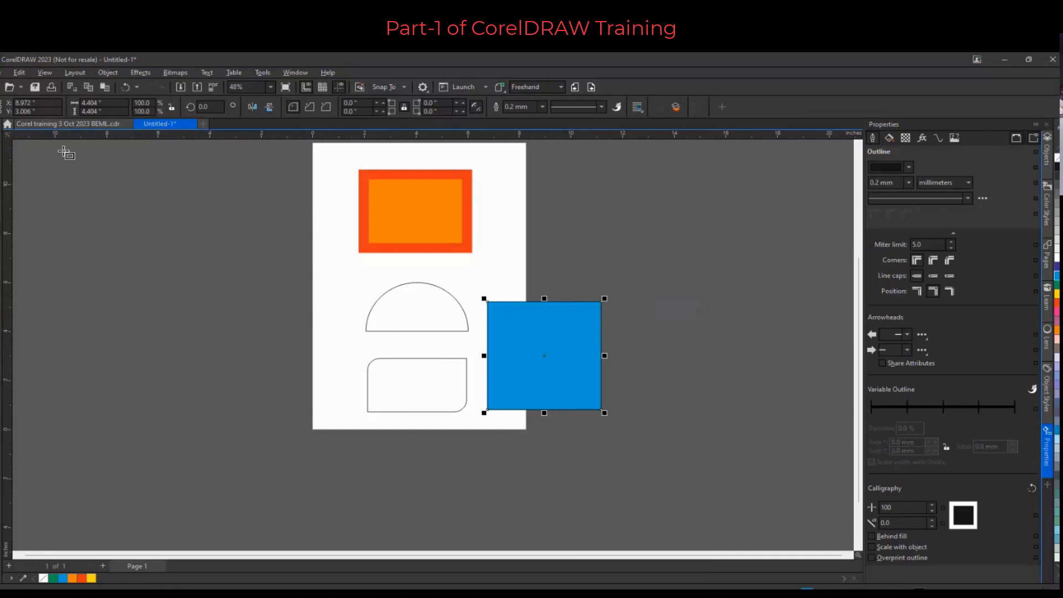
{"action": "key", "text": "F10"}
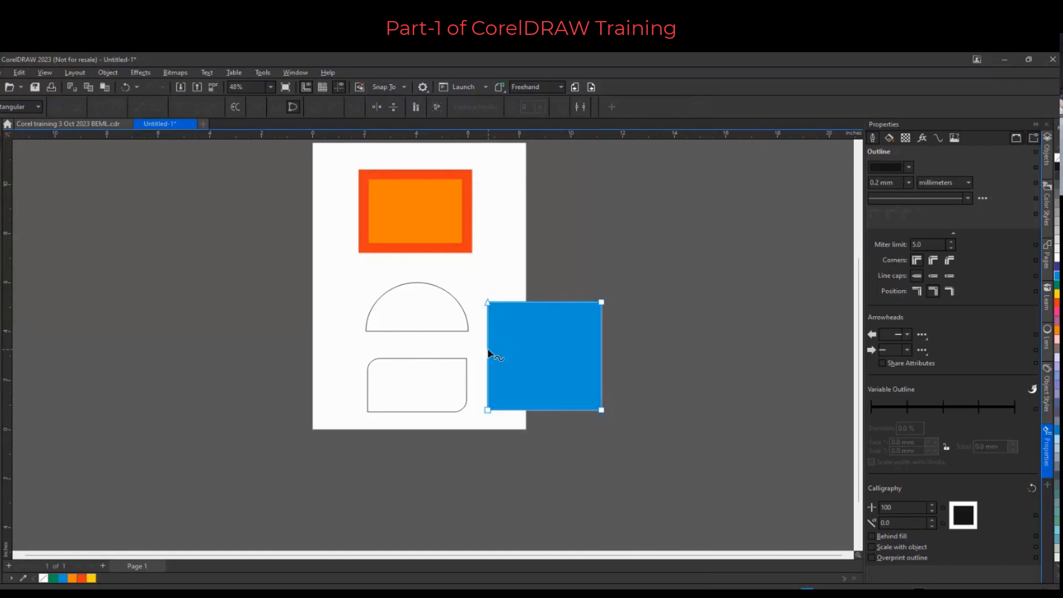
{"action": "scroll", "coordinate": [489, 360], "scroll_direction": "up", "scroll_amount": 2}
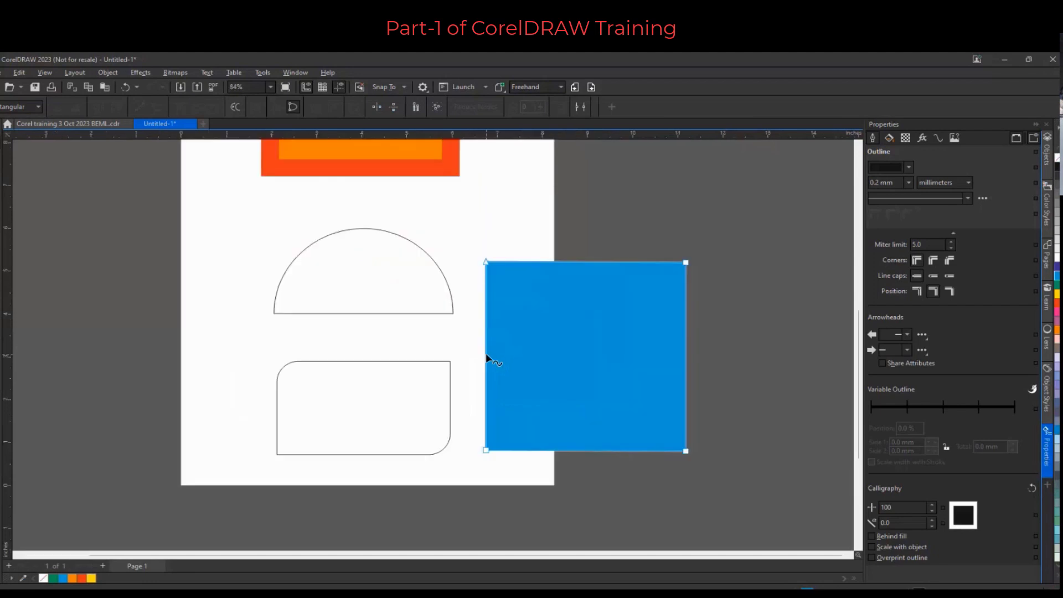
{"action": "left_click_drag", "start_coordinate": [485, 353], "coordinate": [486, 352]}
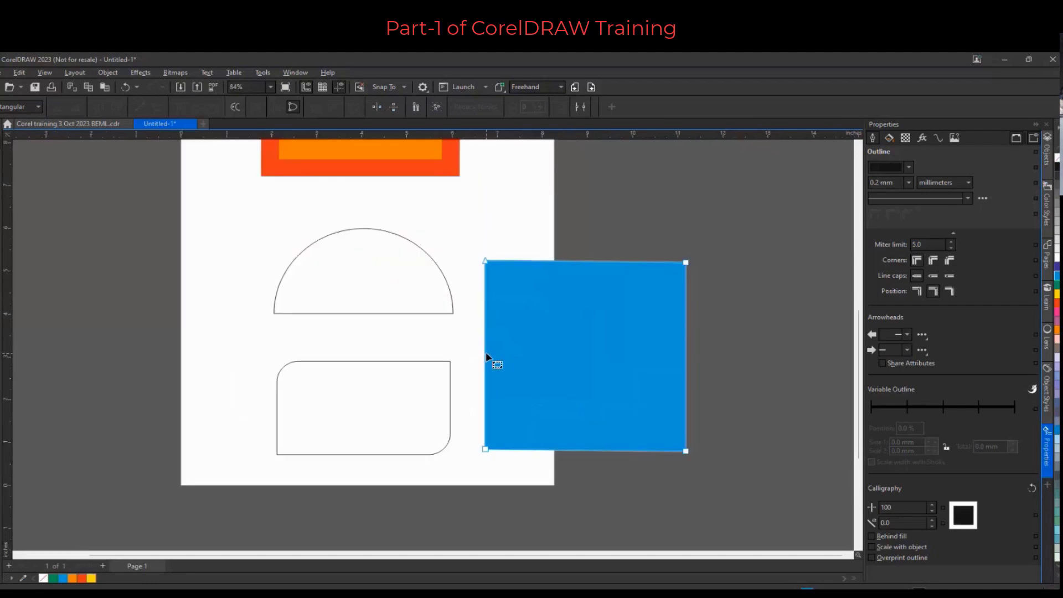
{"action": "double_click", "coordinate": [583, 261]}
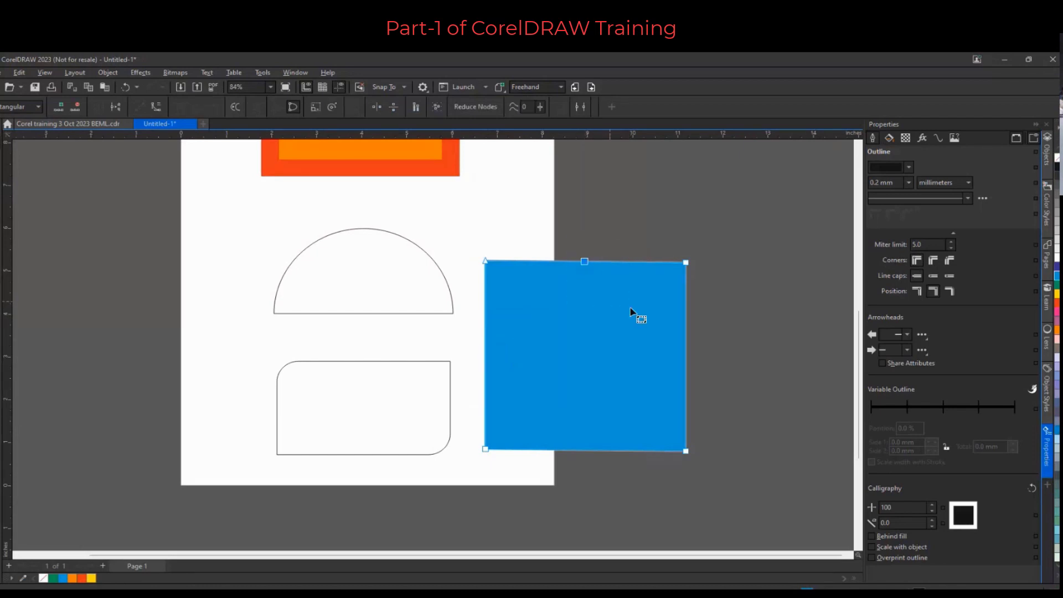
{"action": "left_click_drag", "start_coordinate": [584, 262], "coordinate": [583, 349]}
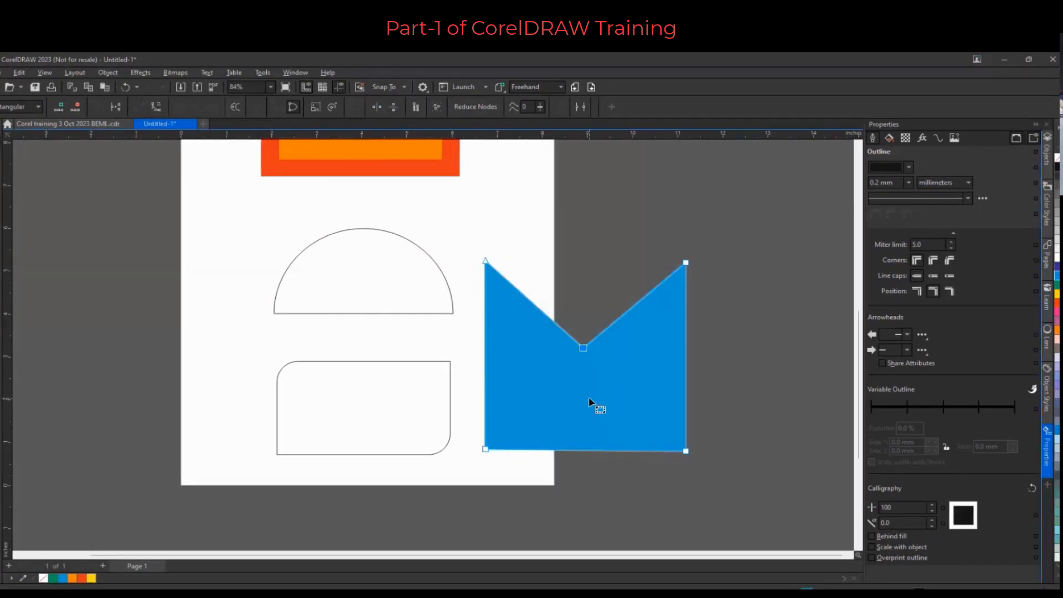
Add a node on the blue shape's bottom edge and drag its nodes upward to reshape it into a pointed spike
{"action": "scroll", "coordinate": [546, 390], "scroll_direction": "down", "scroll_amount": 1}
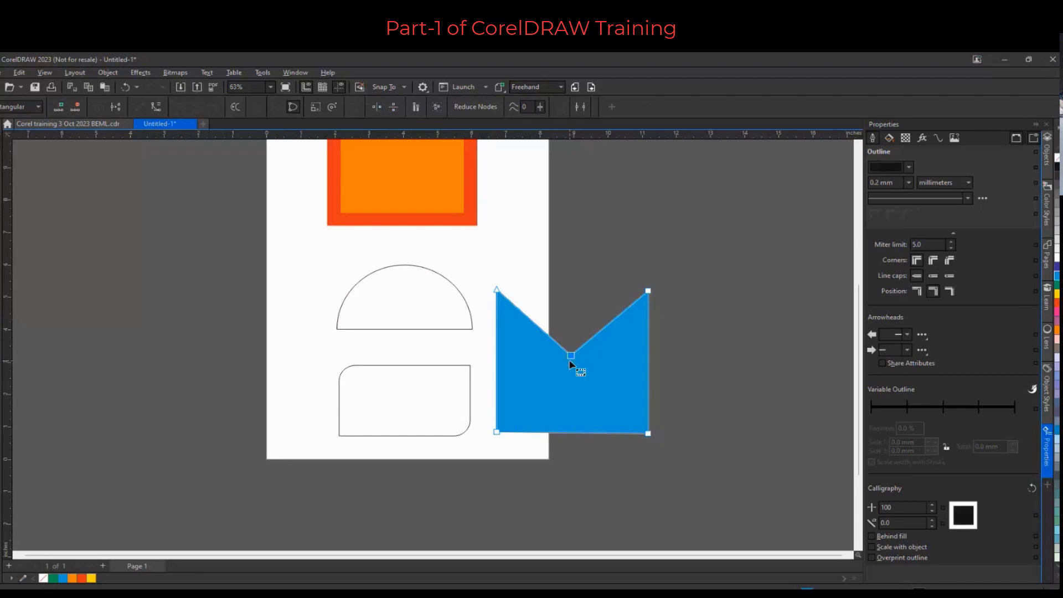
{"action": "left_click_drag", "start_coordinate": [571, 356], "coordinate": [587, 267]}
{"action": "left_click_drag", "start_coordinate": [579, 197], "coordinate": [576, 191]}
{"action": "double_click", "coordinate": [574, 432]}
{"action": "left_click_drag", "start_coordinate": [574, 433], "coordinate": [571, 311]}
{"action": "left_click_drag", "start_coordinate": [497, 289], "coordinate": [581, 214]}
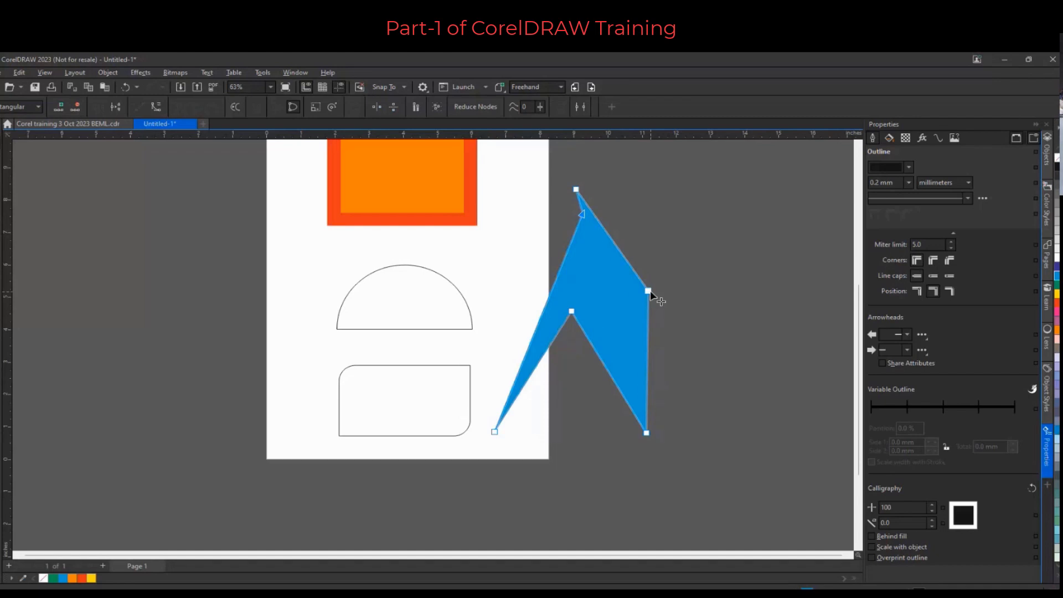
{"action": "left_click_drag", "start_coordinate": [648, 290], "coordinate": [616, 189]}
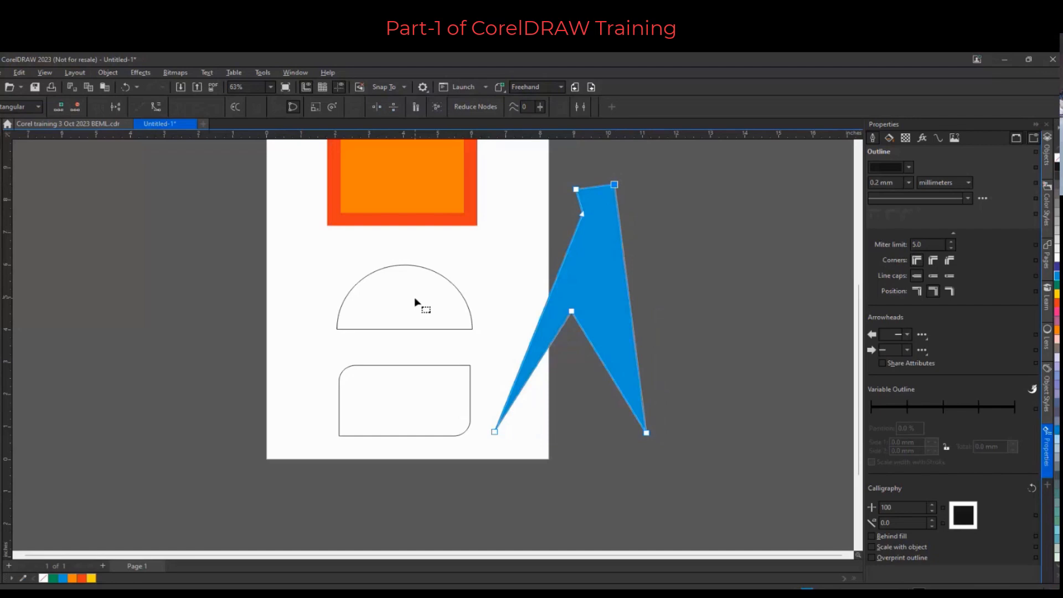
Draw a circle about 3.5 in wide left of the page and convert it to curves
{"action": "left_click", "coordinate": [3, 188]}
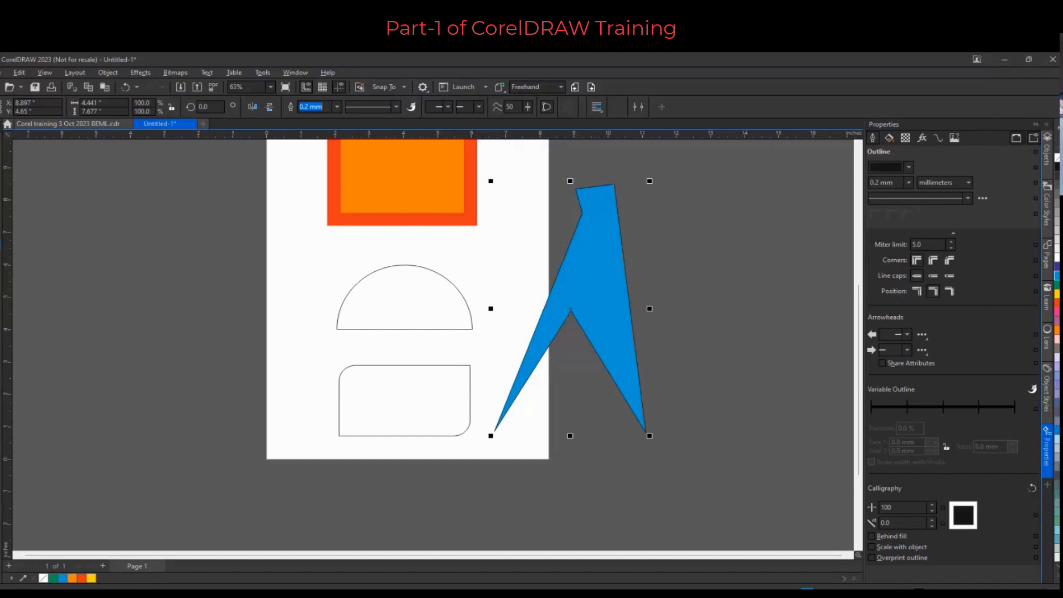
{"action": "key", "text": "F7"}
{"action": "left_click_drag", "start_coordinate": [135, 233], "coordinate": [256, 348]}
{"action": "right_click", "coordinate": [217, 278]}
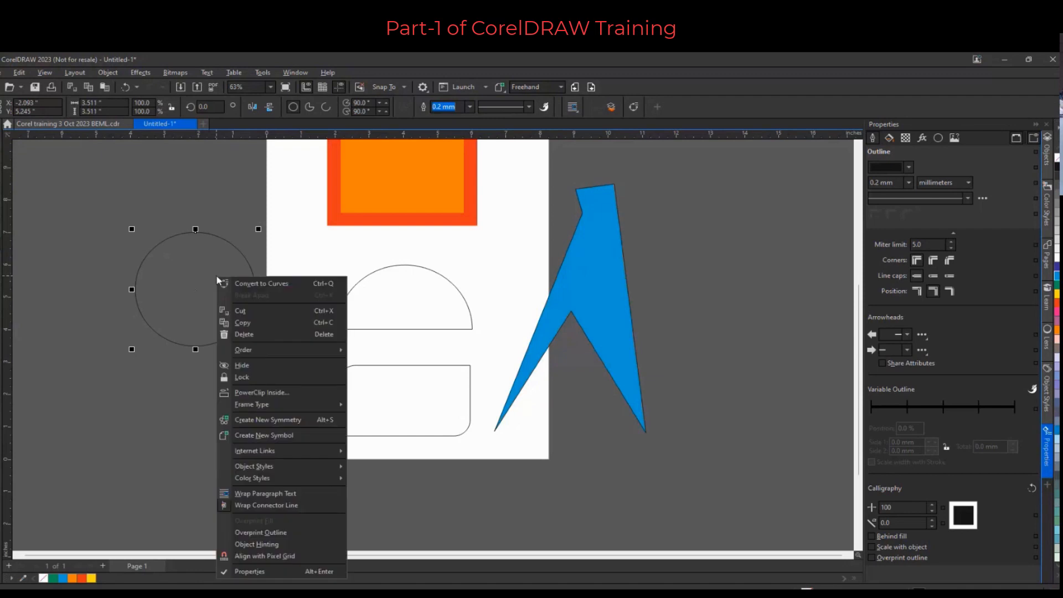
{"action": "left_click", "coordinate": [262, 284]}
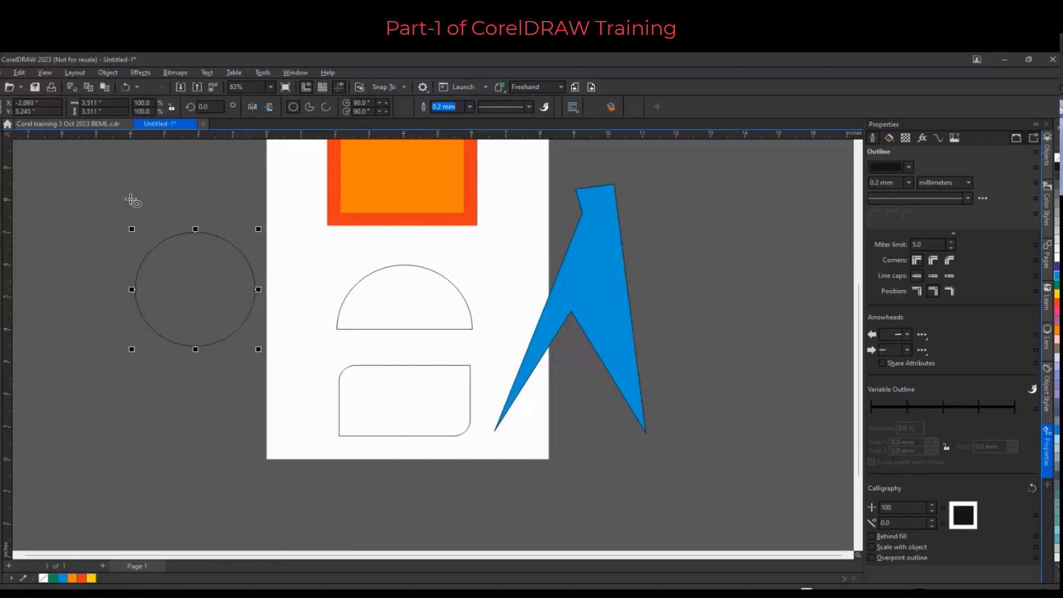
Pull the circle's top node down, make it a cusp node and raise its handles to form a heart's two top lobes
{"action": "left_click", "coordinate": [1, 145]}
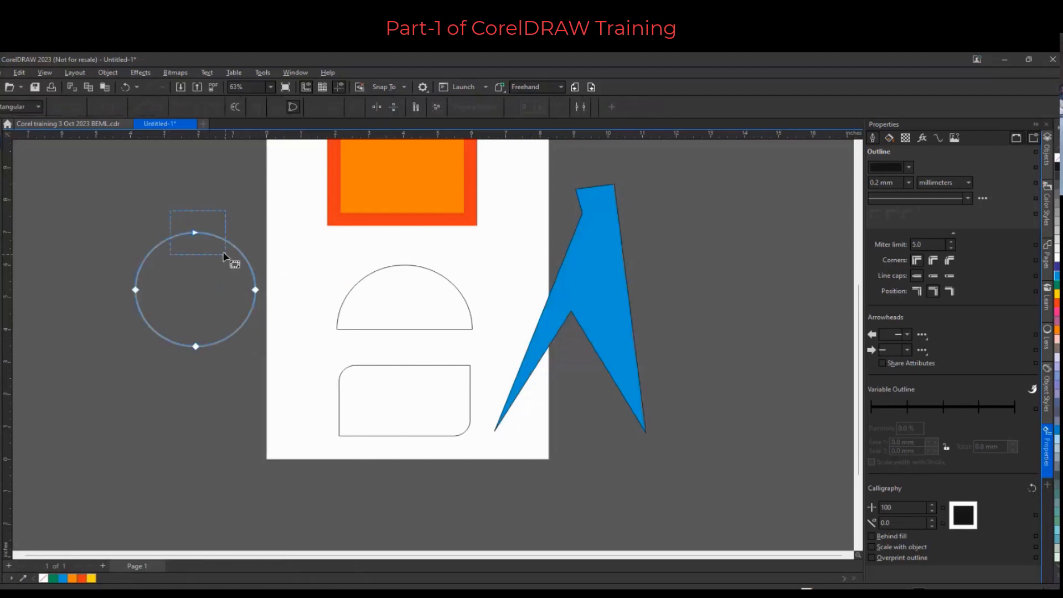
{"action": "left_click_drag", "start_coordinate": [236, 264], "coordinate": [291, 316]}
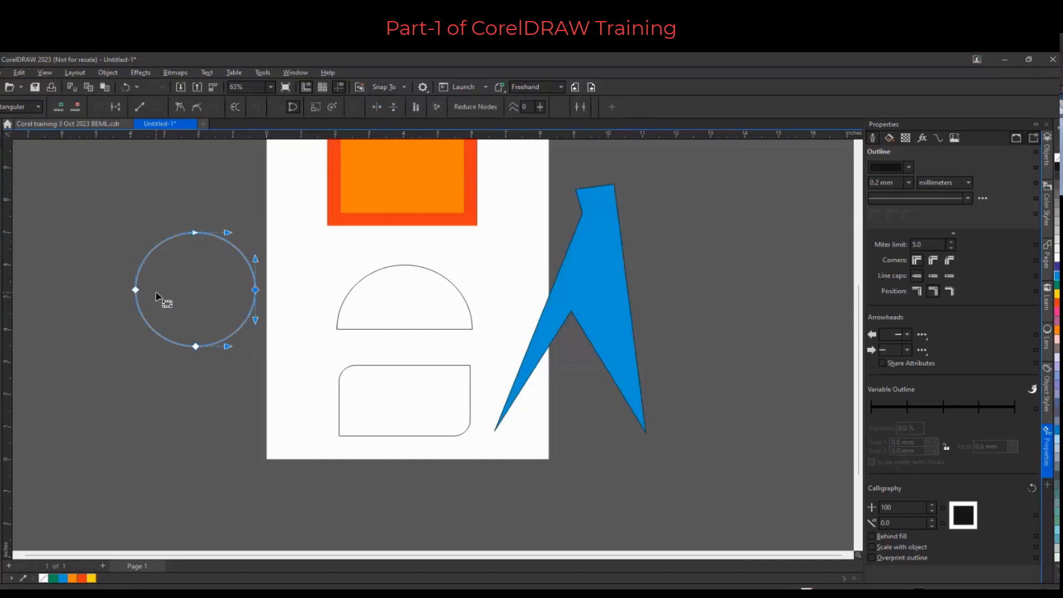
{"action": "left_click_drag", "start_coordinate": [176, 220], "coordinate": [224, 308]}
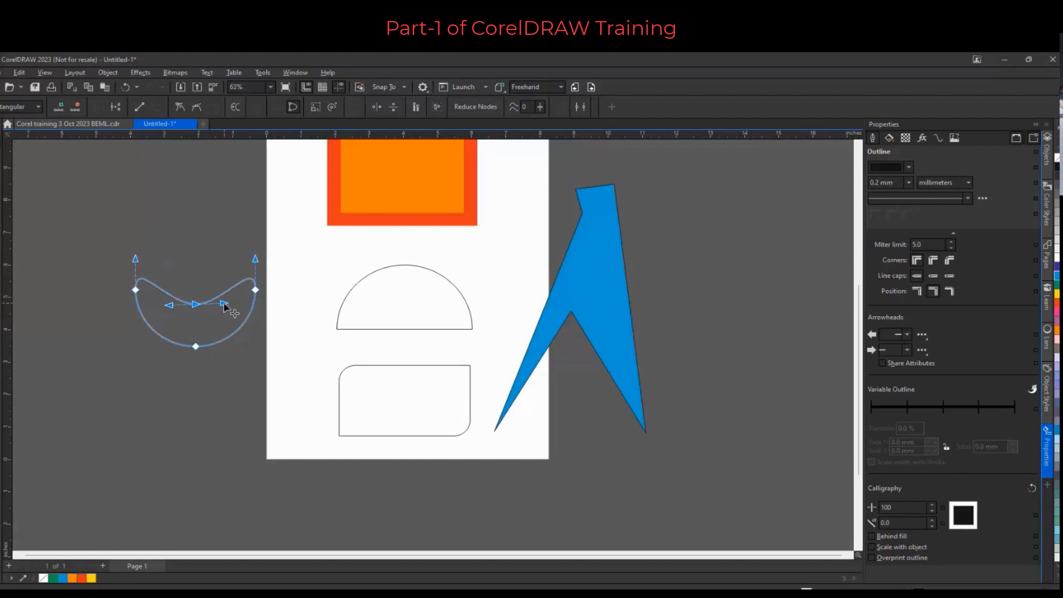
{"action": "mouse_move", "coordinate": [225, 303]}
{"action": "left_mouse_down"}
{"action": "mouse_move", "coordinate": [230, 280]}
{"action": "mouse_move", "coordinate": [227, 305]}
{"action": "left_mouse_up"}
{"action": "left_click", "coordinate": [179, 107]}
{"action": "left_click_drag", "start_coordinate": [228, 304], "coordinate": [225, 222]}
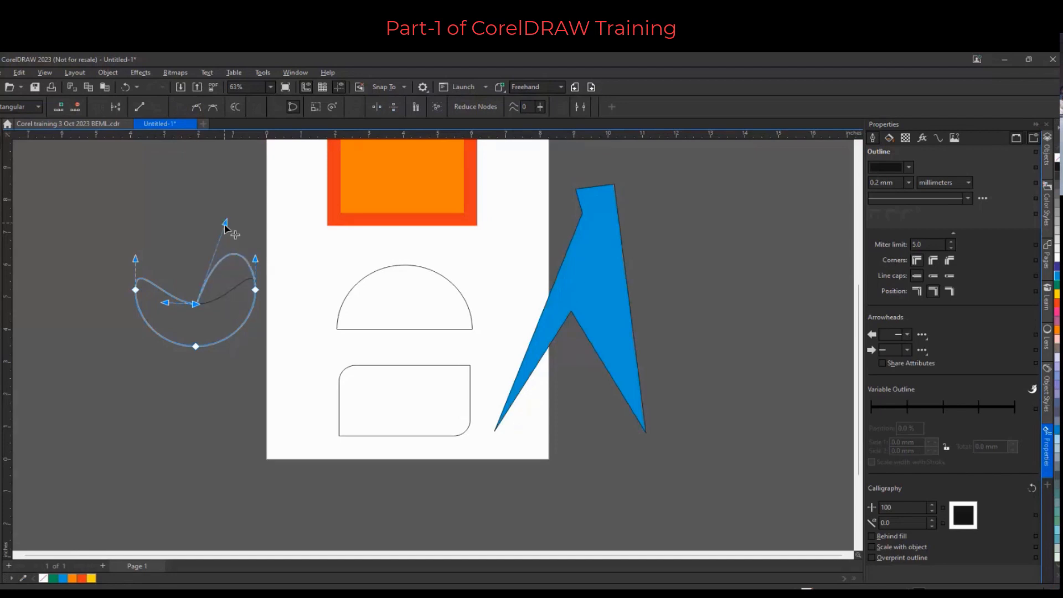
{"action": "left_click_drag", "start_coordinate": [161, 304], "coordinate": [185, 230]}
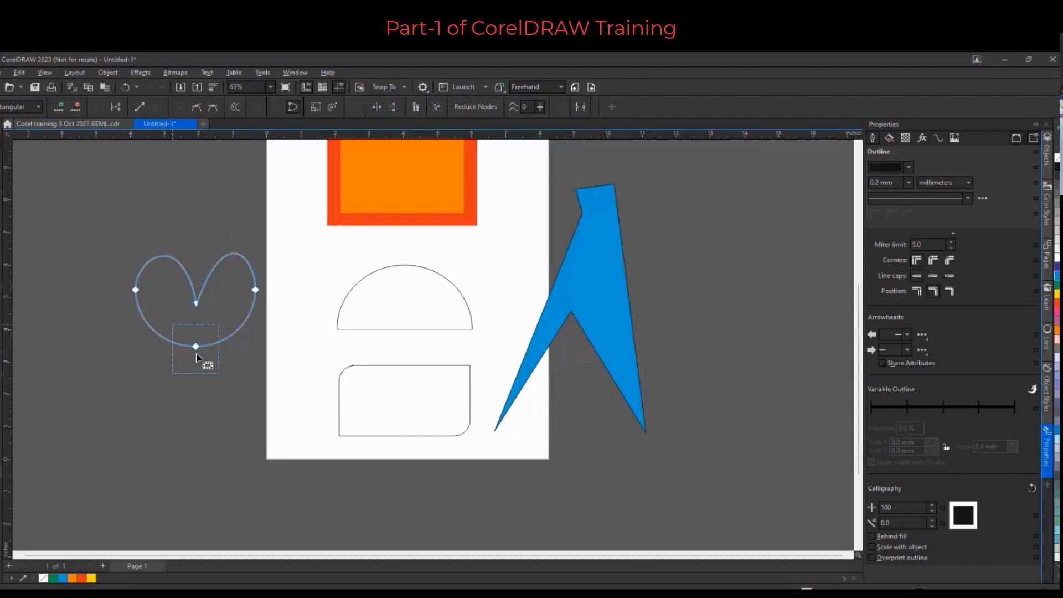
Make the circle's bottom node a cusp and drag its handles and the side nodes' handles to shape the heart's lower half
{"action": "left_click", "coordinate": [196, 348]}
{"action": "mouse_move", "coordinate": [228, 347]}
{"action": "left_mouse_down"}
{"action": "mouse_move", "coordinate": [226, 380]}
{"action": "mouse_move", "coordinate": [227, 328]}
{"action": "left_mouse_up"}
{"action": "left_click", "coordinate": [179, 107]}
{"action": "left_click_drag", "start_coordinate": [232, 349], "coordinate": [221, 445]}
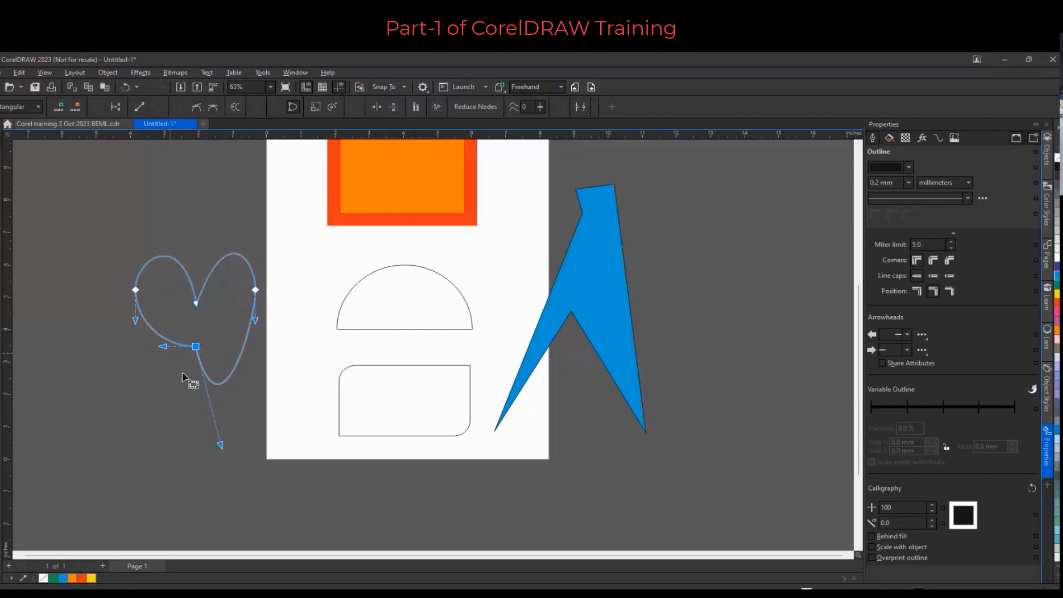
{"action": "left_click_drag", "start_coordinate": [163, 347], "coordinate": [172, 432]}
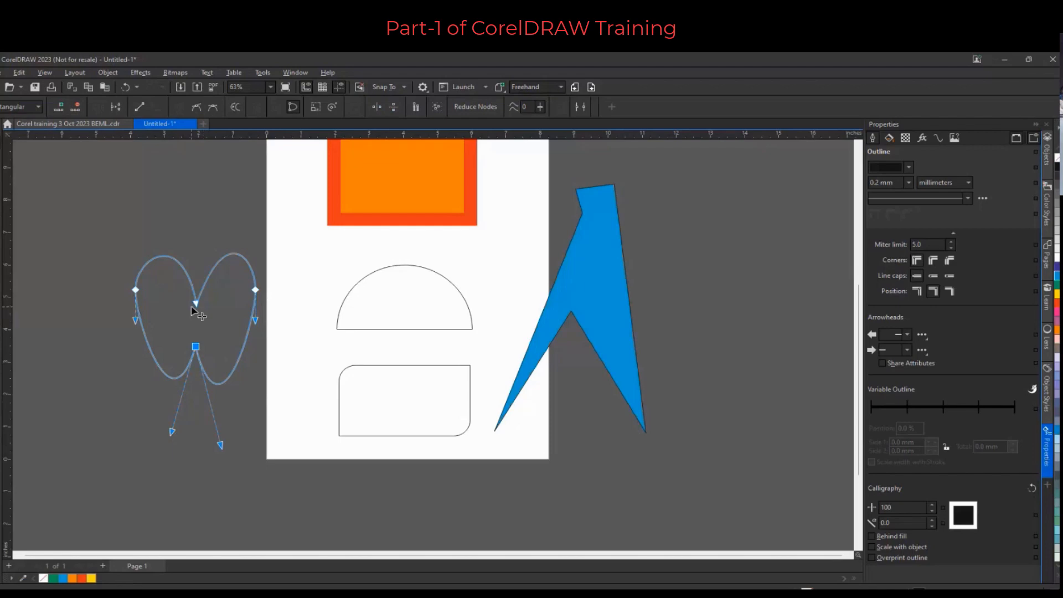
{"action": "left_click_drag", "start_coordinate": [135, 320], "coordinate": [113, 321]}
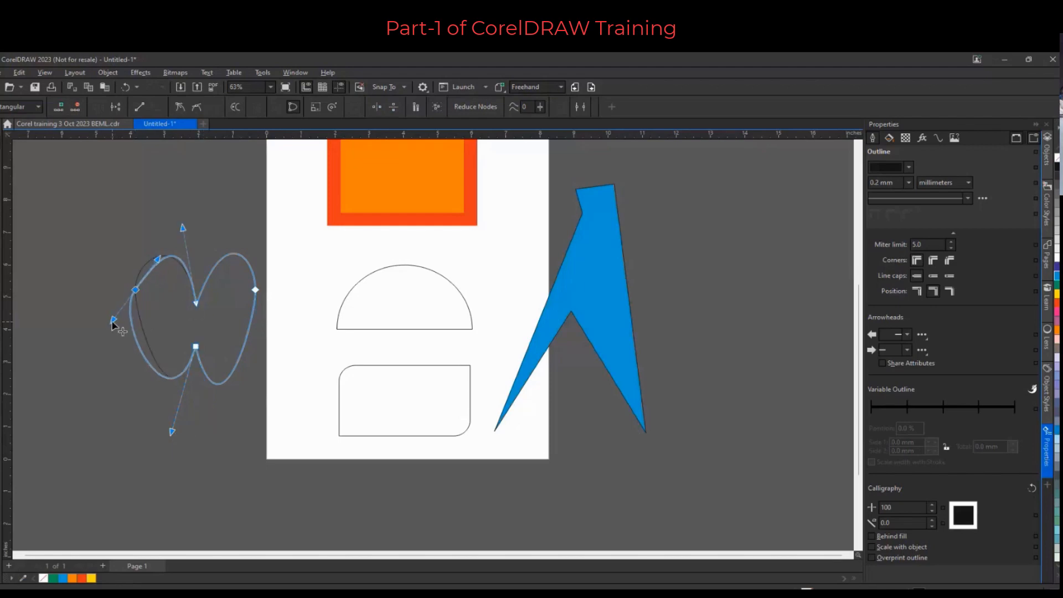
{"action": "left_click", "coordinate": [255, 289]}
{"action": "left_click_drag", "start_coordinate": [265, 327], "coordinate": [298, 330]}
Select and delete the semicircle, rounded rectangle, blue spike and heart shape, keeping only the orange rectangle
{"action": "scroll", "coordinate": [279, 327], "scroll_direction": "down", "scroll_amount": 2}
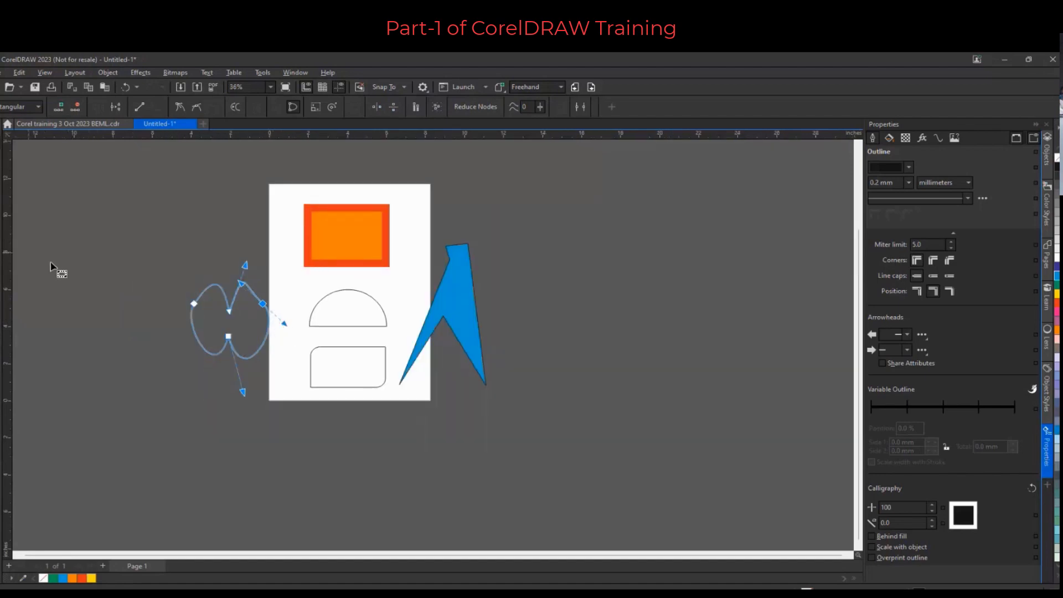
{"action": "left_click", "coordinate": [0, 262]}
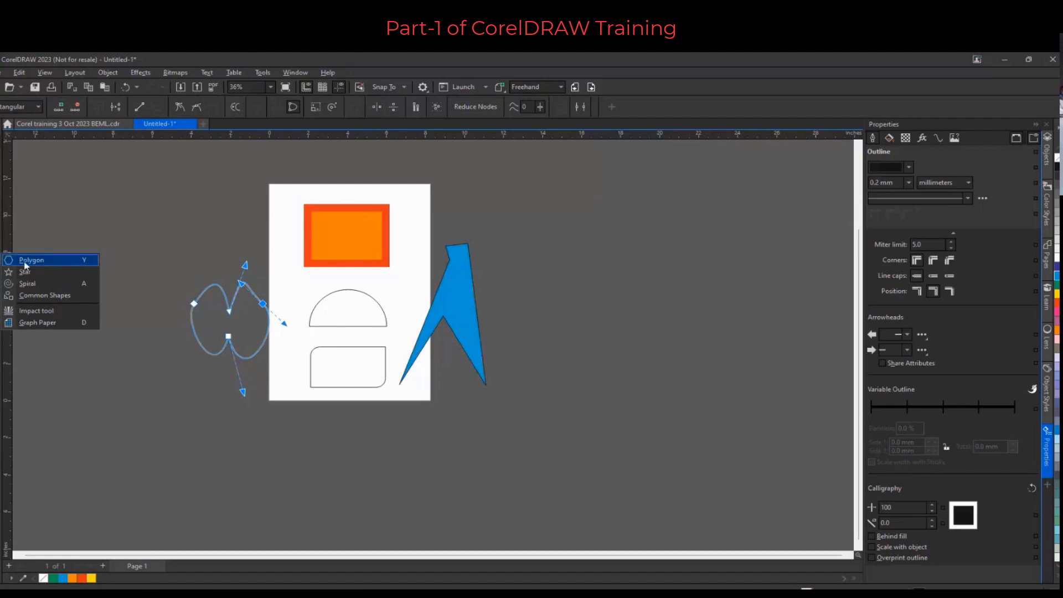
{"action": "left_click", "coordinate": [5, 127]}
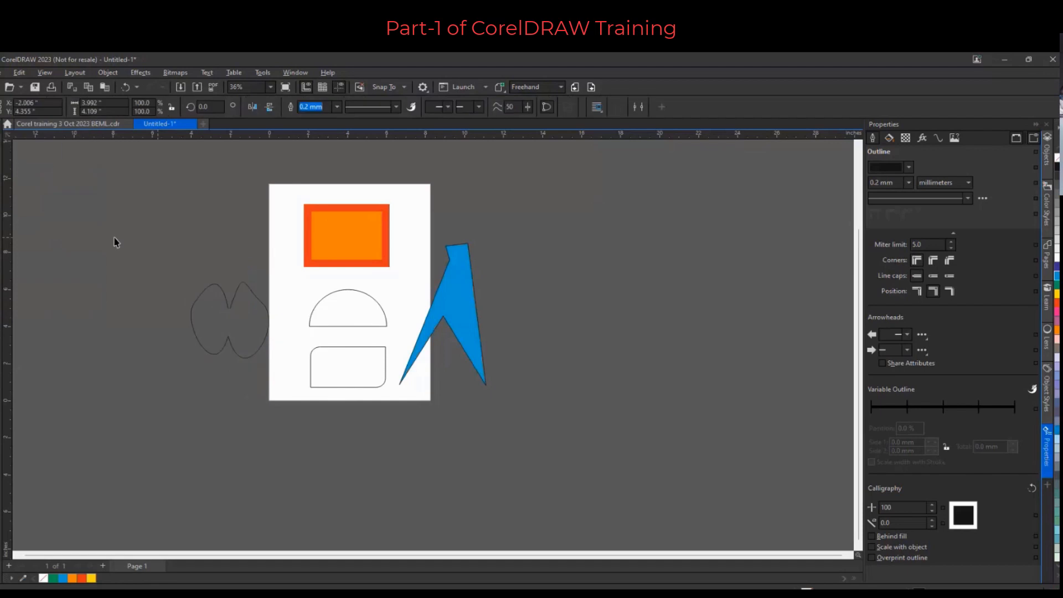
{"action": "left_click_drag", "start_coordinate": [154, 196], "coordinate": [489, 432]}
{"action": "left_click_drag", "start_coordinate": [207, 274], "coordinate": [586, 424]}
{"action": "key", "text": "Delete"}
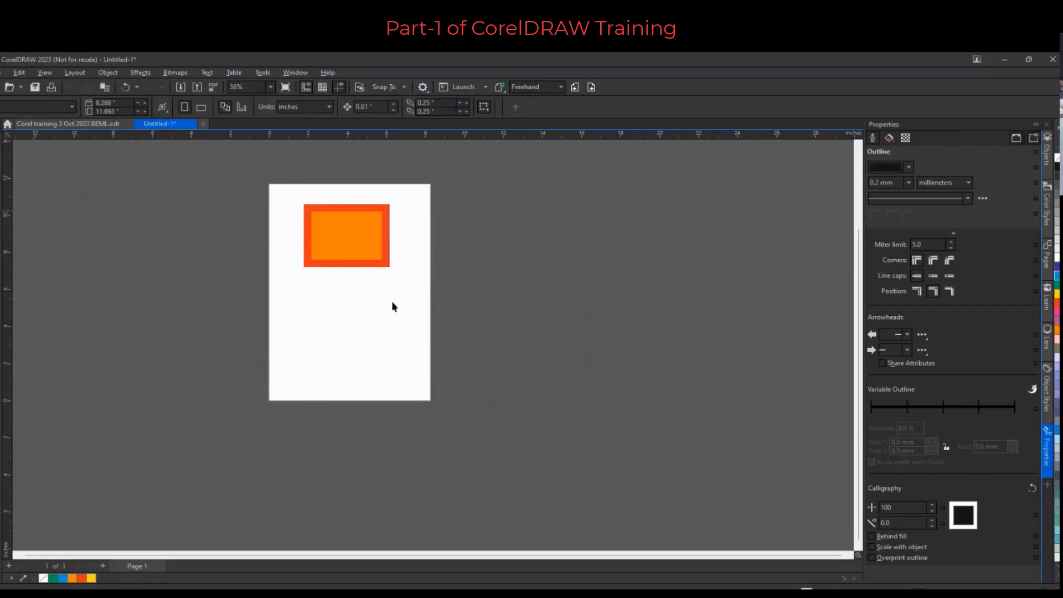
Draw a pentagon with the Polygon tool, about 4.7 in wide, below the orange rectangle
{"action": "left_click", "coordinate": [2, 260]}
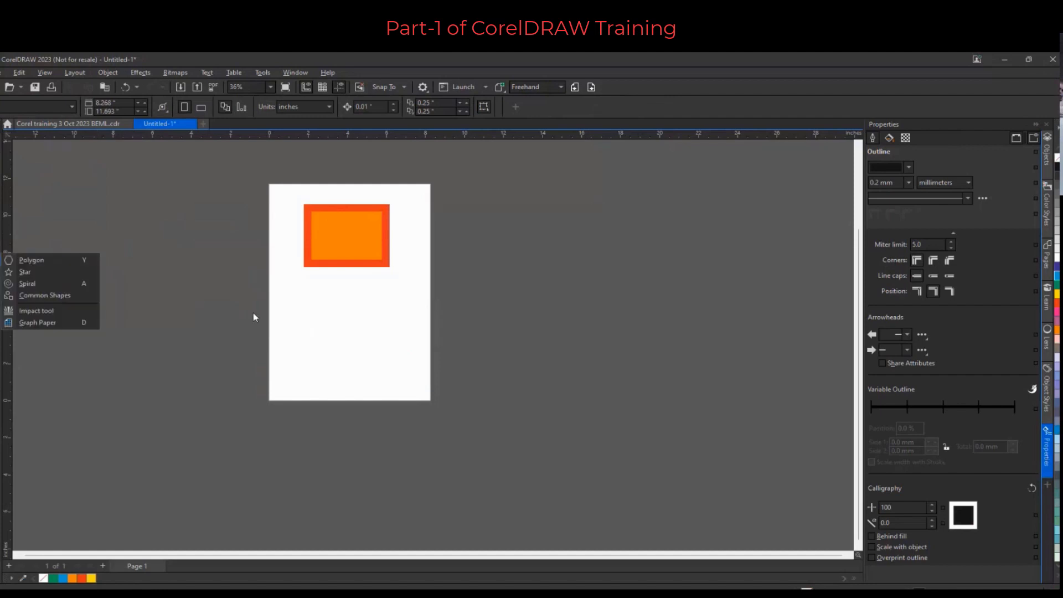
{"action": "left_click", "coordinate": [317, 301]}
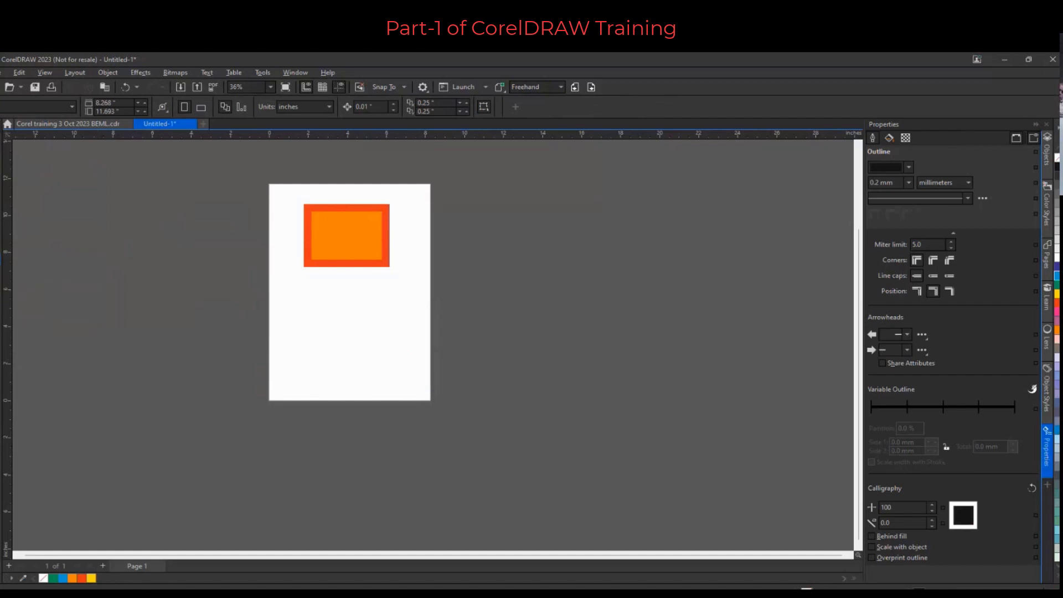
{"action": "left_click", "coordinate": [2, 260]}
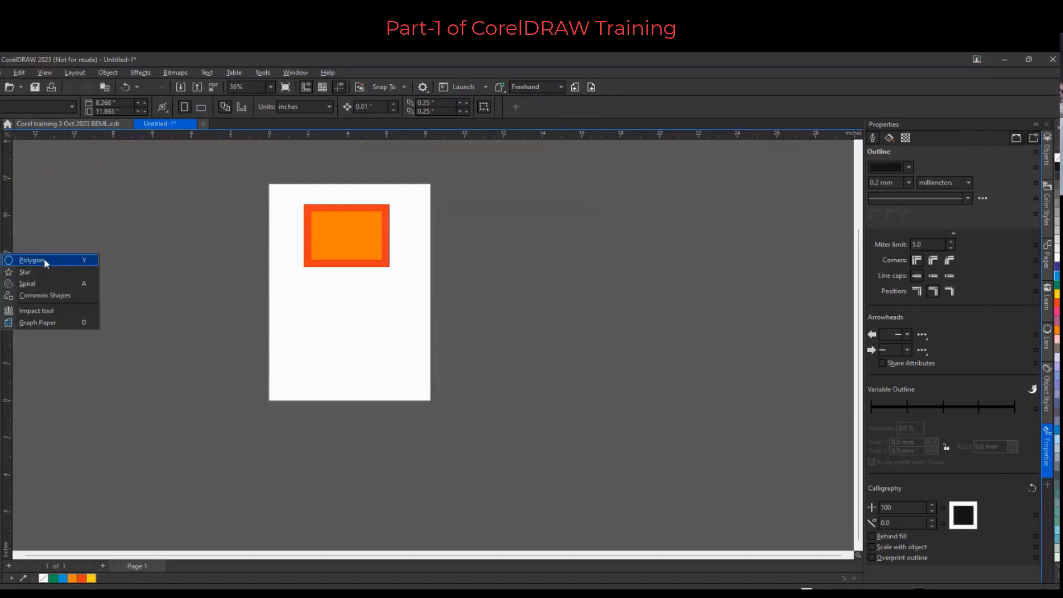
{"action": "left_click", "coordinate": [44, 259]}
{"action": "mouse_move", "coordinate": [308, 298]}
{"action": "left_mouse_down"}
{"action": "mouse_move", "coordinate": [351, 367]}
{"action": "mouse_move", "coordinate": [394, 408]}
{"action": "mouse_move", "coordinate": [376, 393]}
{"action": "left_mouse_up"}
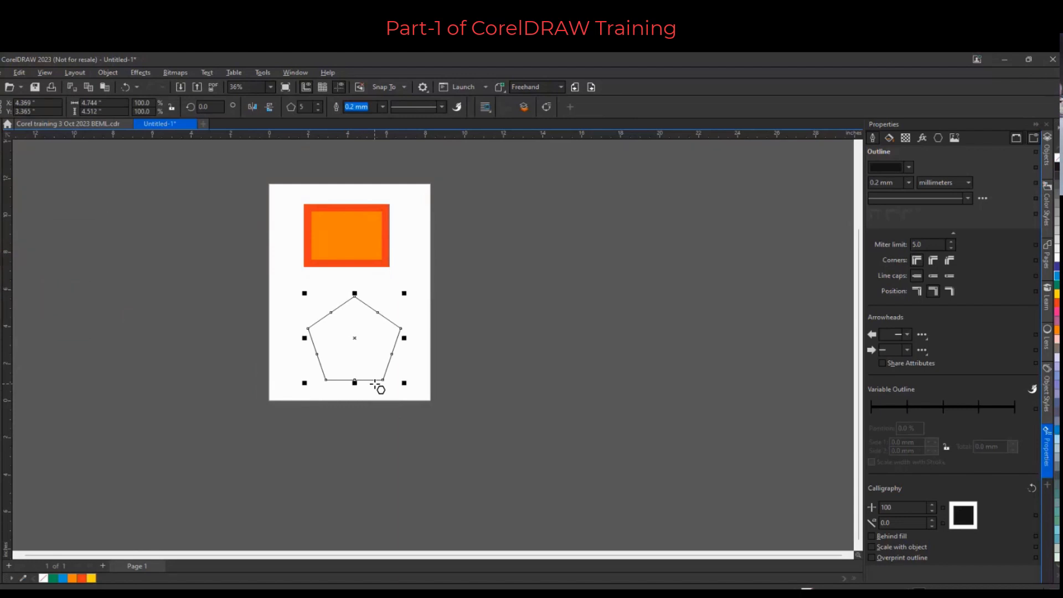
Change the polygon's number of sides to 3 and then to 4, making a diamond
{"action": "left_click", "coordinate": [319, 113]}
{"action": "left_click", "coordinate": [319, 113]}
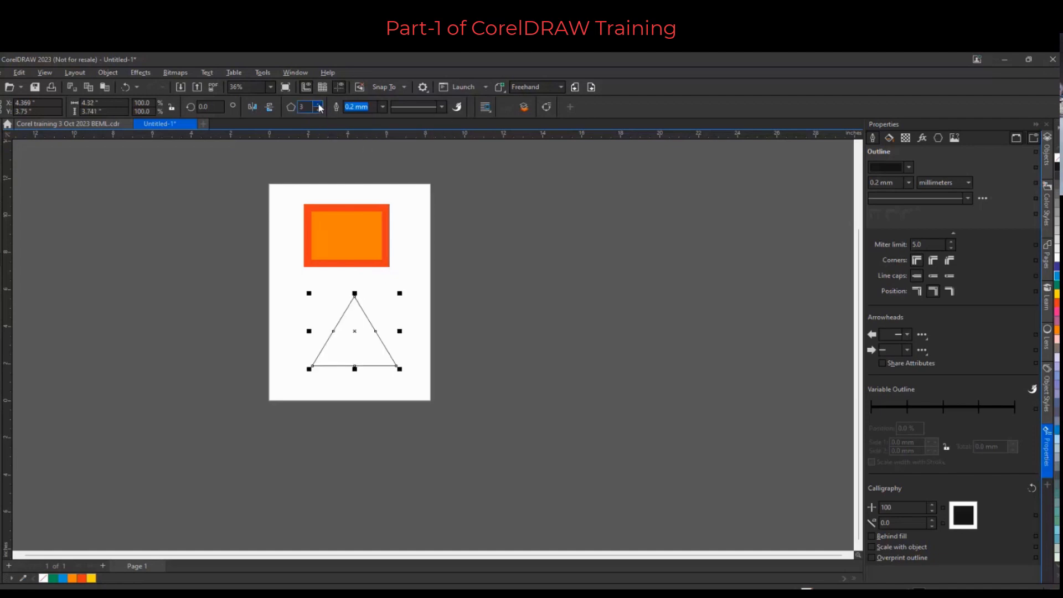
{"action": "left_click", "coordinate": [319, 104]}
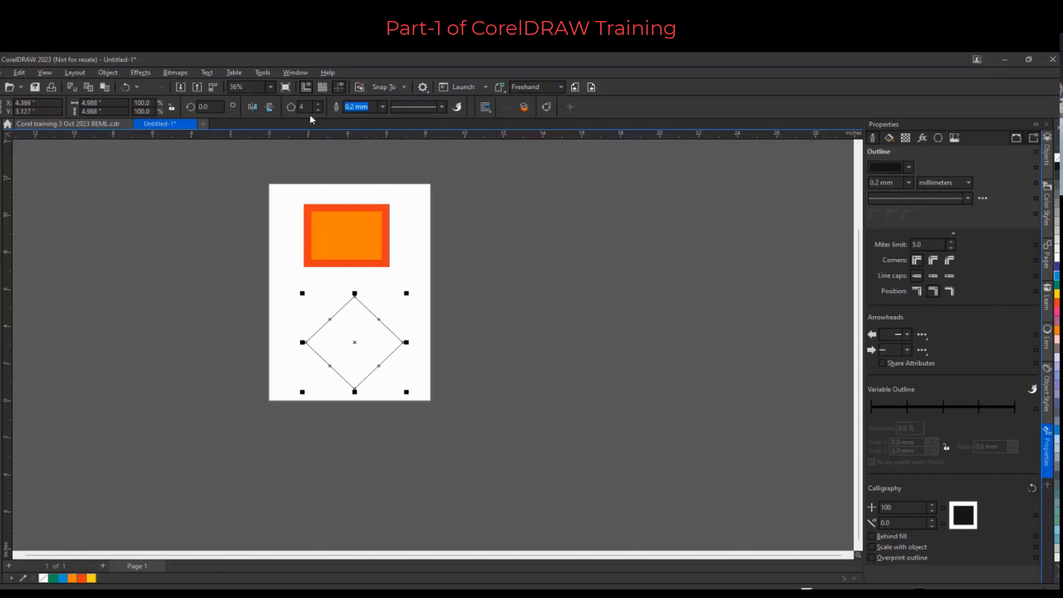
{"action": "left_click", "coordinate": [326, 230]}
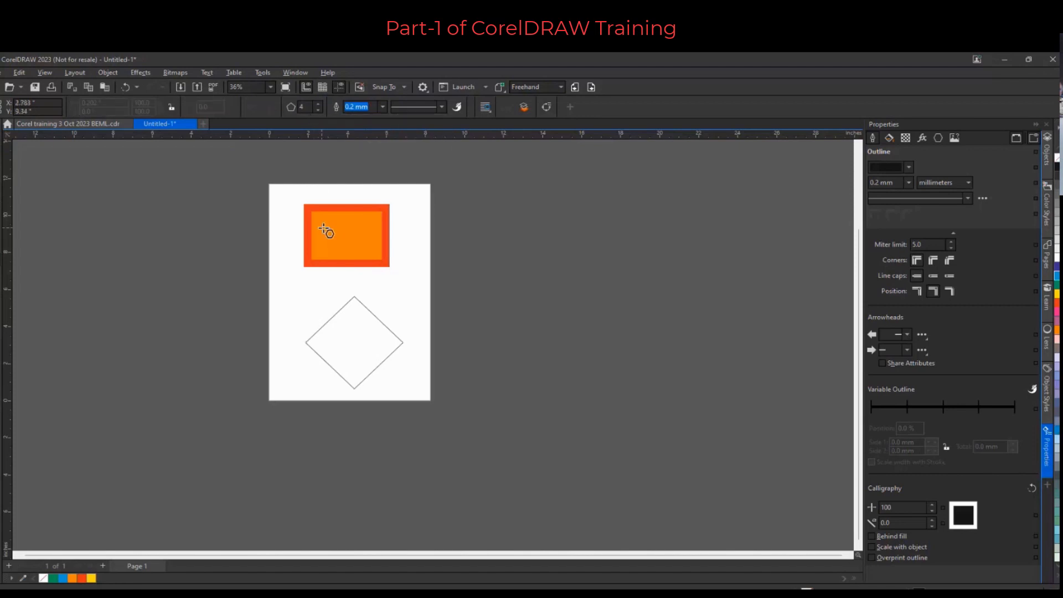
{"action": "scroll", "coordinate": [327, 202], "scroll_direction": "up", "scroll_amount": 2}
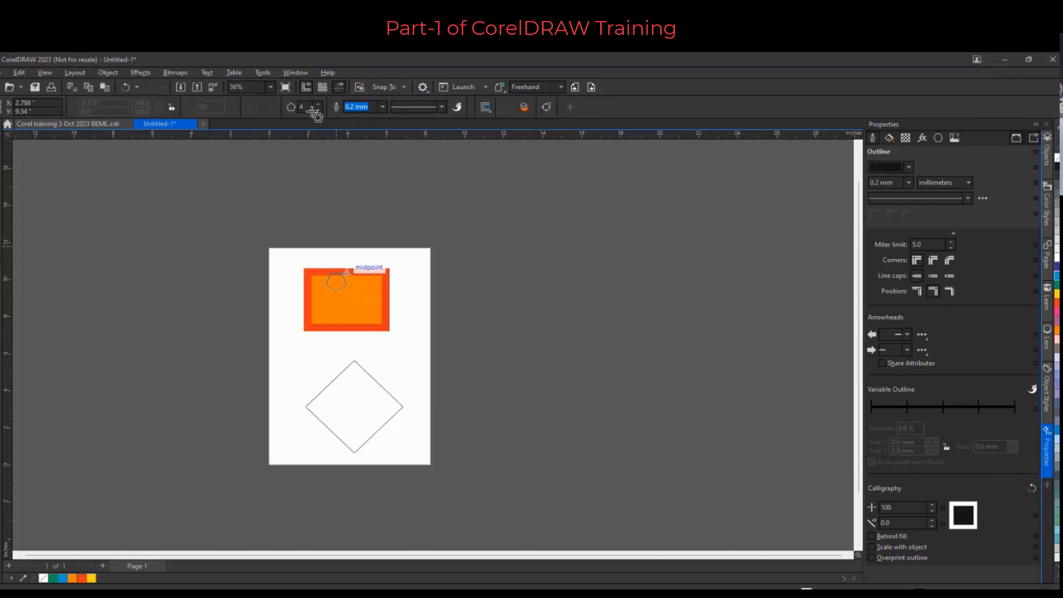
{"action": "left_click", "coordinate": [317, 103]}
{"action": "left_click_drag", "start_coordinate": [323, 288], "coordinate": [412, 338]}
{"action": "left_click", "coordinate": [409, 343]}
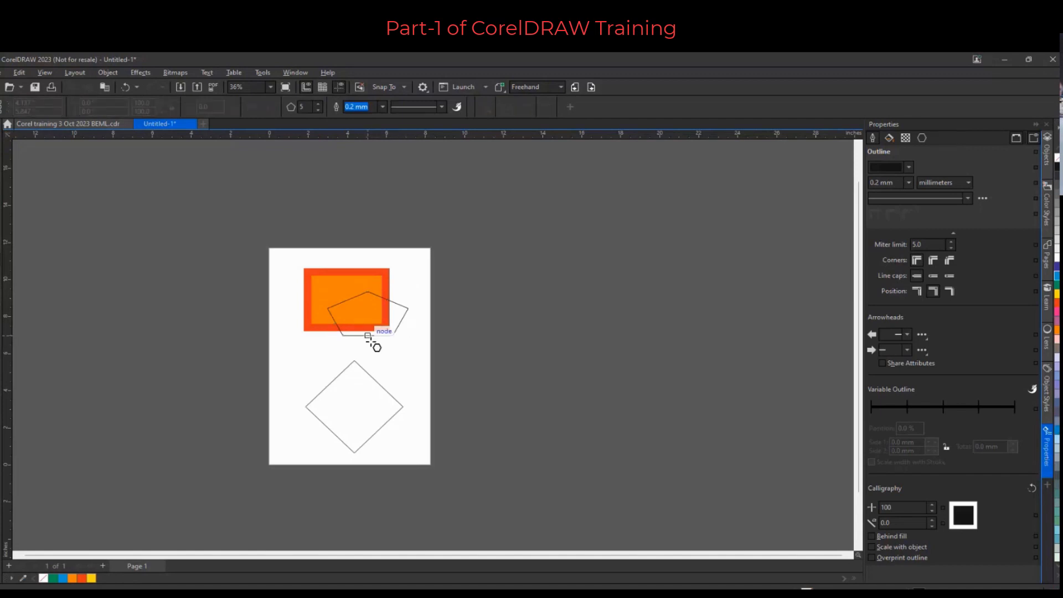
{"action": "key", "text": "ctrl+z"}
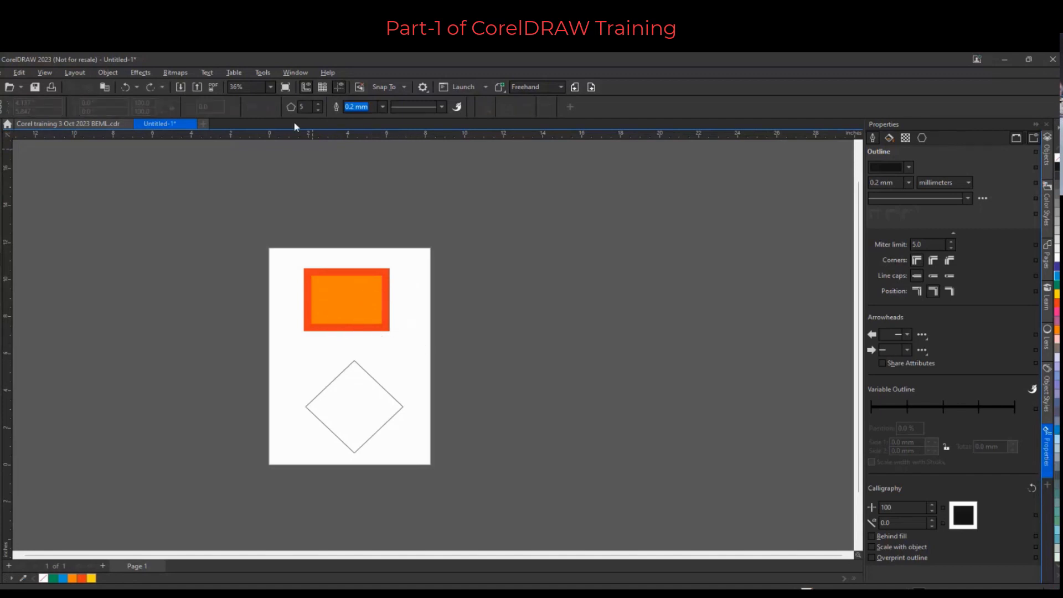
Set the diamond polygon's number of sides to 36
{"action": "left_click", "coordinate": [328, 398]}
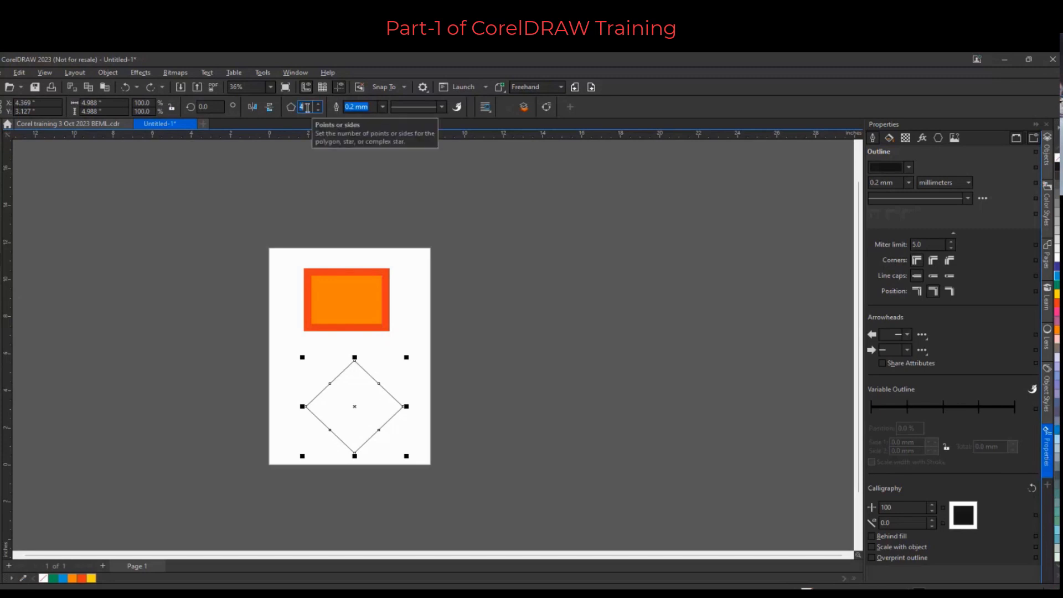
{"action": "type", "text": "36"}
{"action": "key", "text": "Return"}
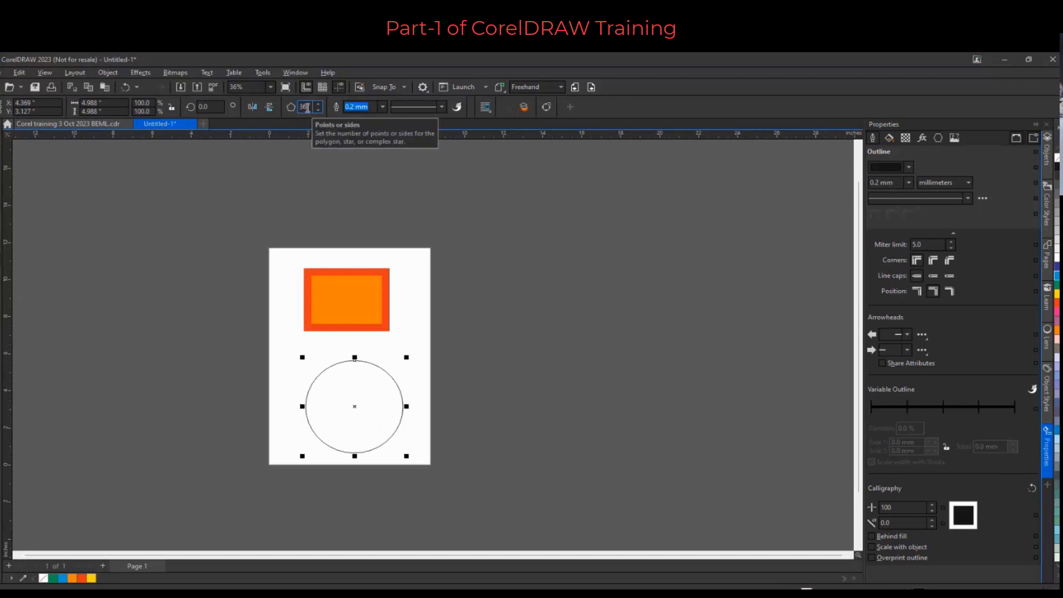
Drag one of the 36-sided polygon's nodes inward to form spikes, and fill the shape green
{"action": "scroll", "coordinate": [332, 424], "scroll_direction": "up", "scroll_amount": 3}
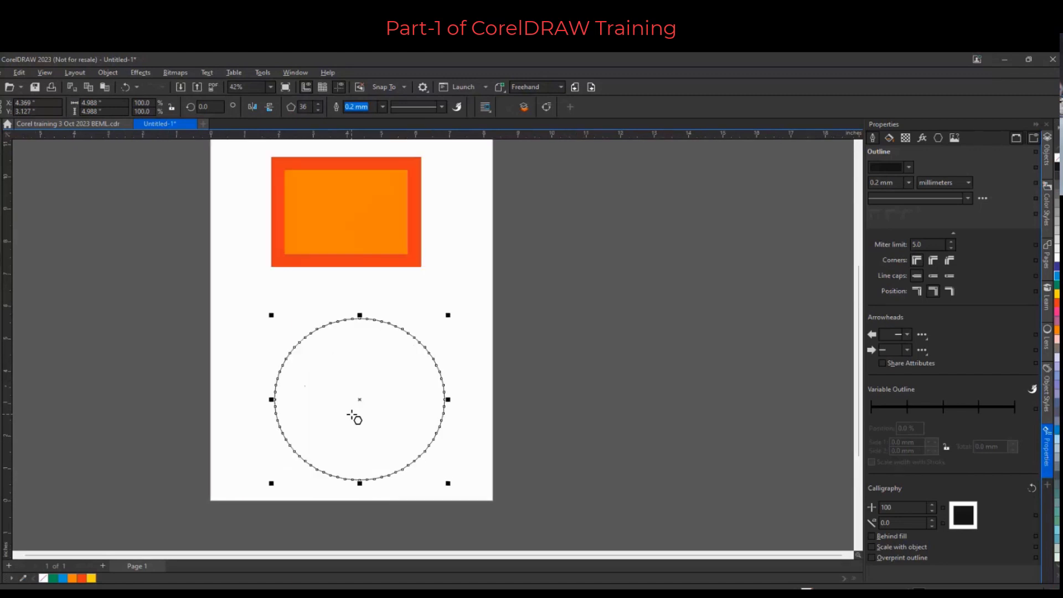
{"action": "scroll", "coordinate": [292, 396], "scroll_direction": "up", "scroll_amount": 1}
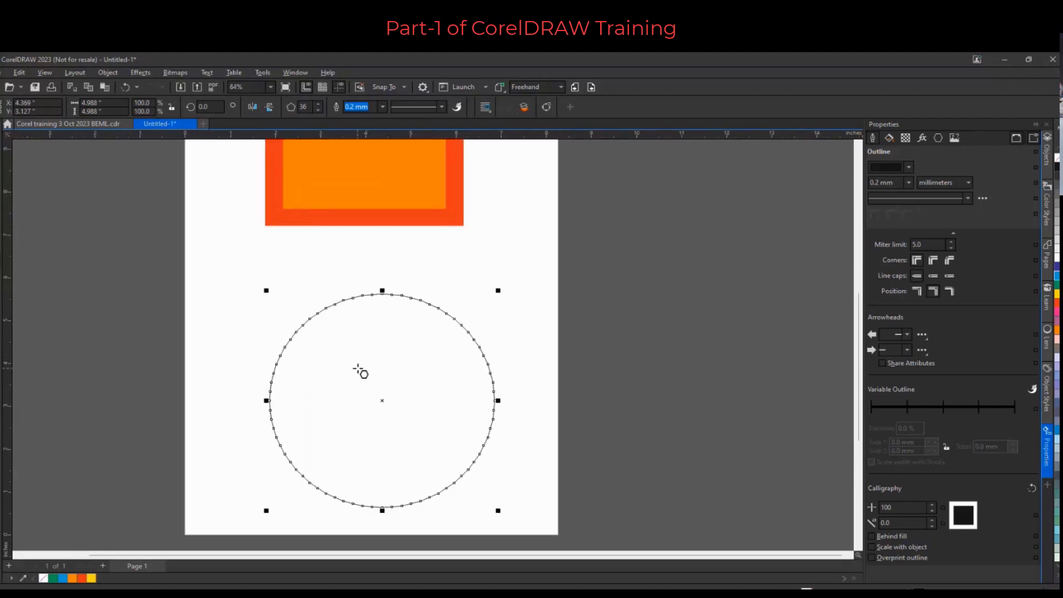
{"action": "key", "text": "F10"}
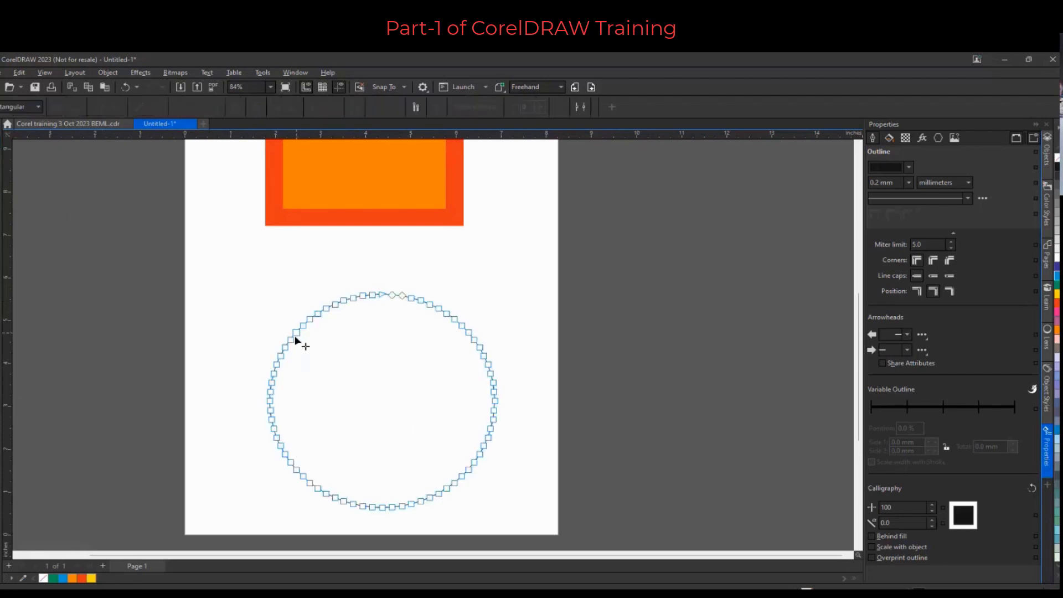
{"action": "left_click_drag", "start_coordinate": [297, 337], "coordinate": [340, 368]}
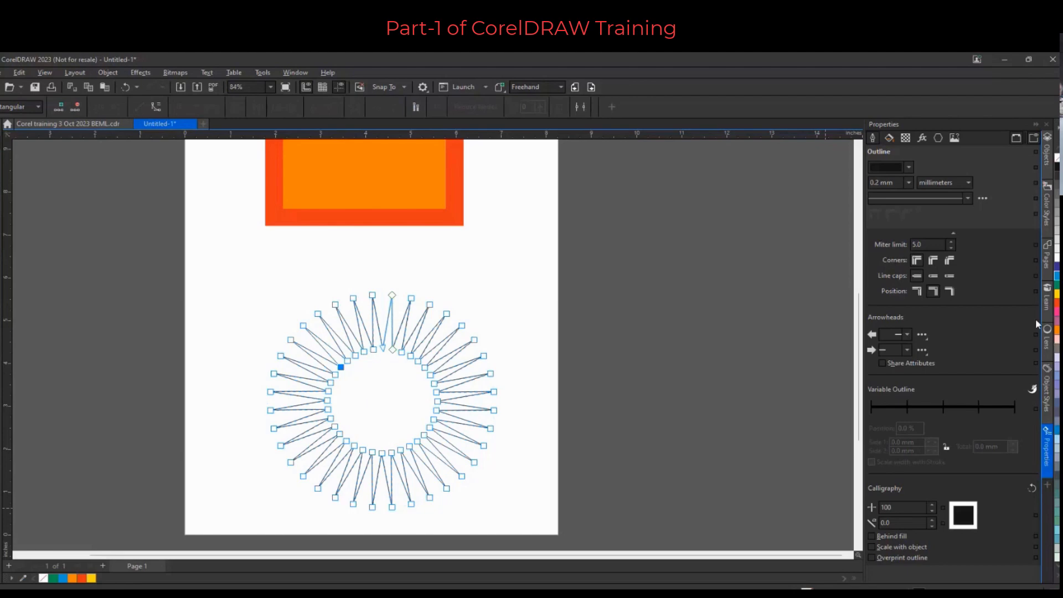
{"action": "left_click", "coordinate": [1056, 285]}
{"action": "left_click", "coordinate": [510, 281]}
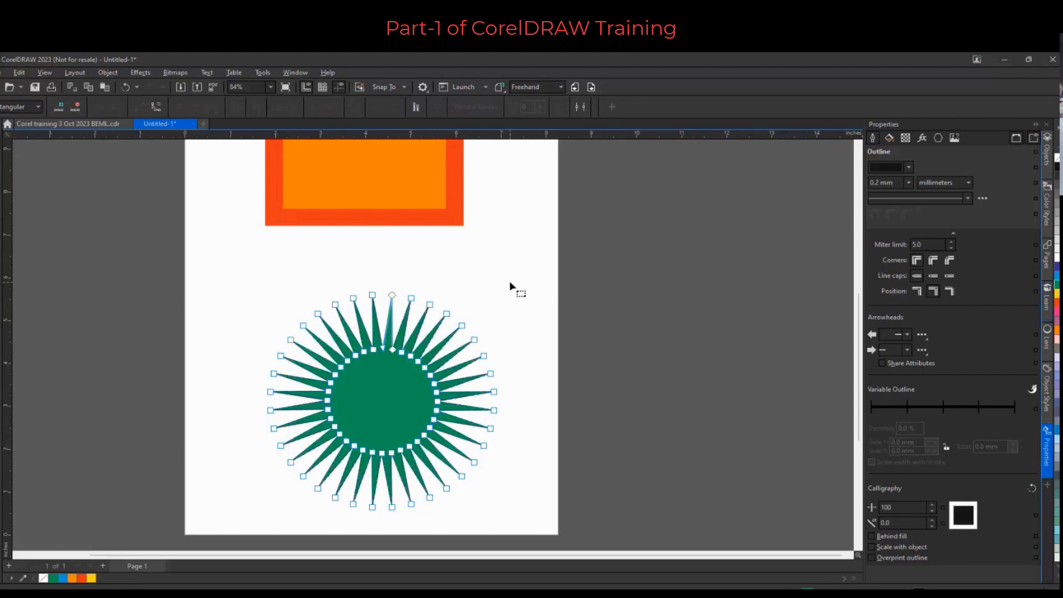
Drag the spiked polygon's outer nodes sideways with the Shape tool to twist the spikes into a swirl
{"action": "left_click", "coordinate": [1, 146]}
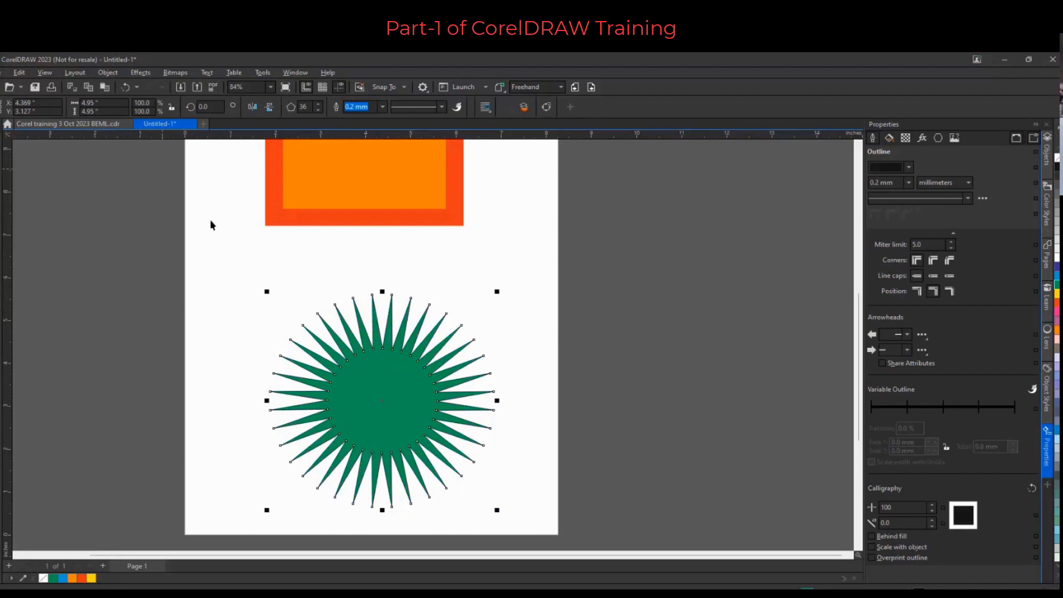
{"action": "left_click", "coordinate": [4, 162]}
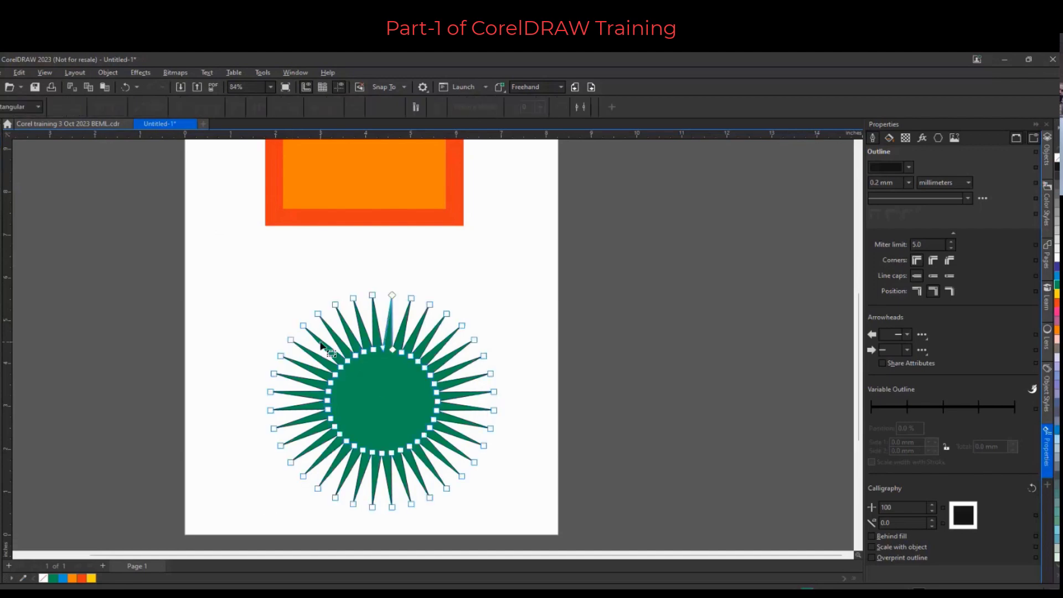
{"action": "scroll", "coordinate": [325, 344], "scroll_direction": "up", "scroll_amount": 3}
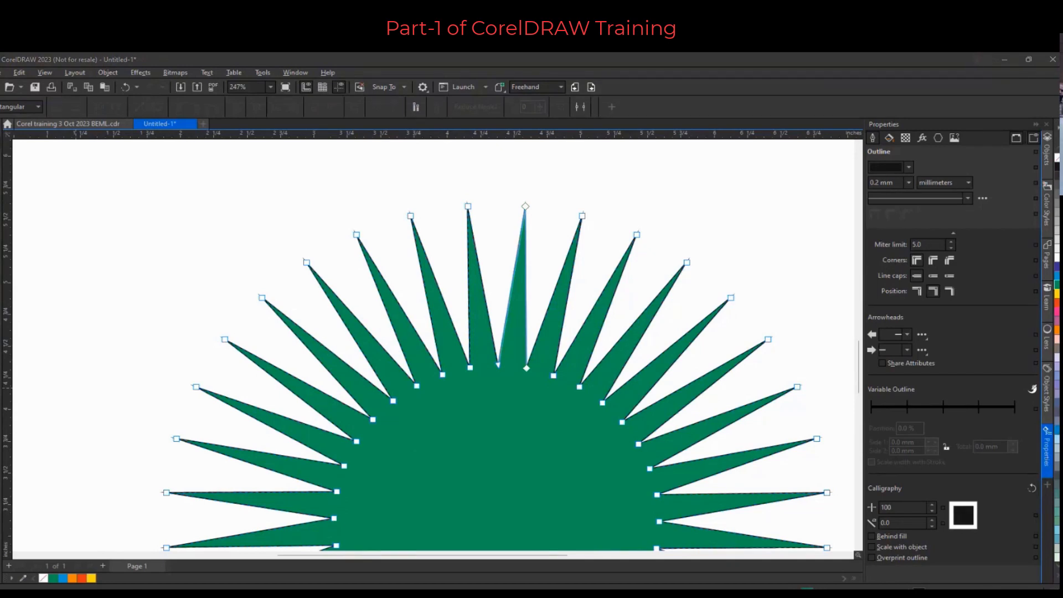
{"action": "double_click", "coordinate": [309, 336]}
{"action": "left_click_drag", "start_coordinate": [310, 336], "coordinate": [270, 238]}
{"action": "scroll", "coordinate": [393, 256], "scroll_direction": "down", "scroll_amount": 2}
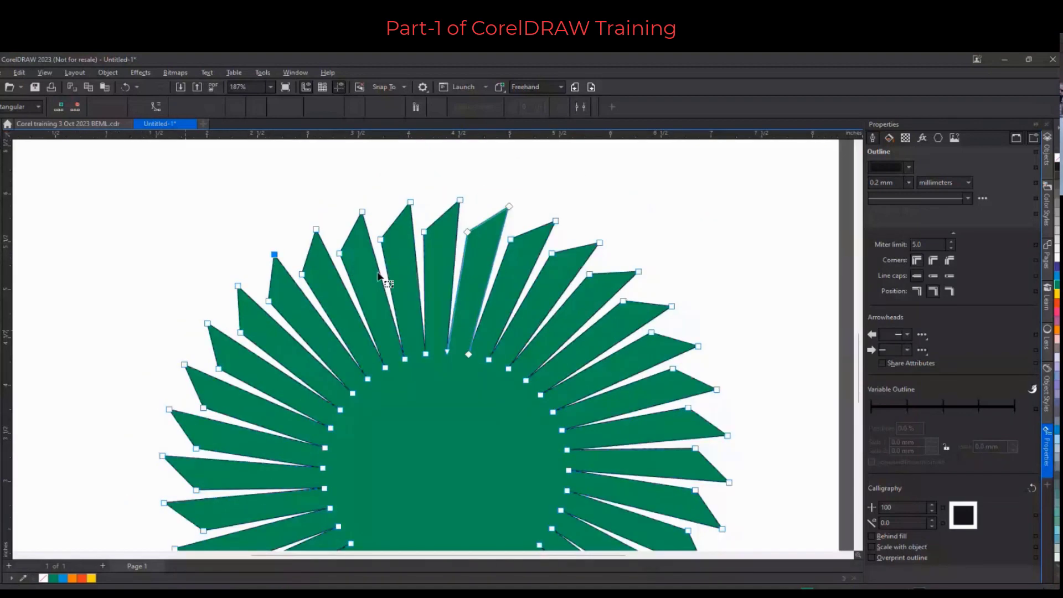
{"action": "double_click", "coordinate": [309, 331]}
{"action": "left_click_drag", "start_coordinate": [326, 315], "coordinate": [357, 296]}
Drag the inner nodes to twist the star's inner edge, then return to the Pick tool
{"action": "scroll", "coordinate": [479, 310], "scroll_direction": "down", "scroll_amount": 1}
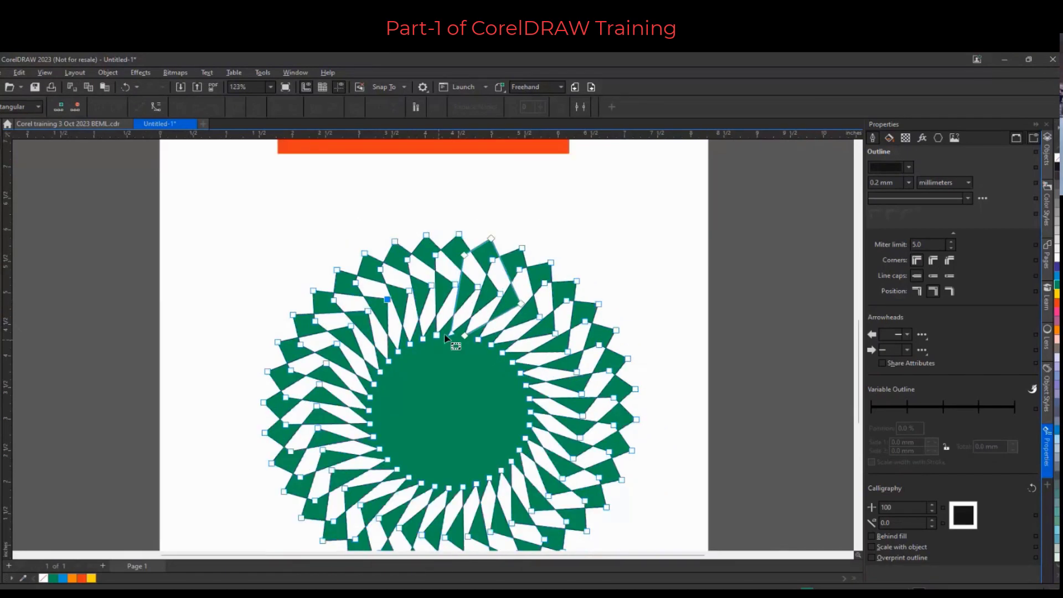
{"action": "left_click_drag", "start_coordinate": [444, 333], "coordinate": [412, 383]}
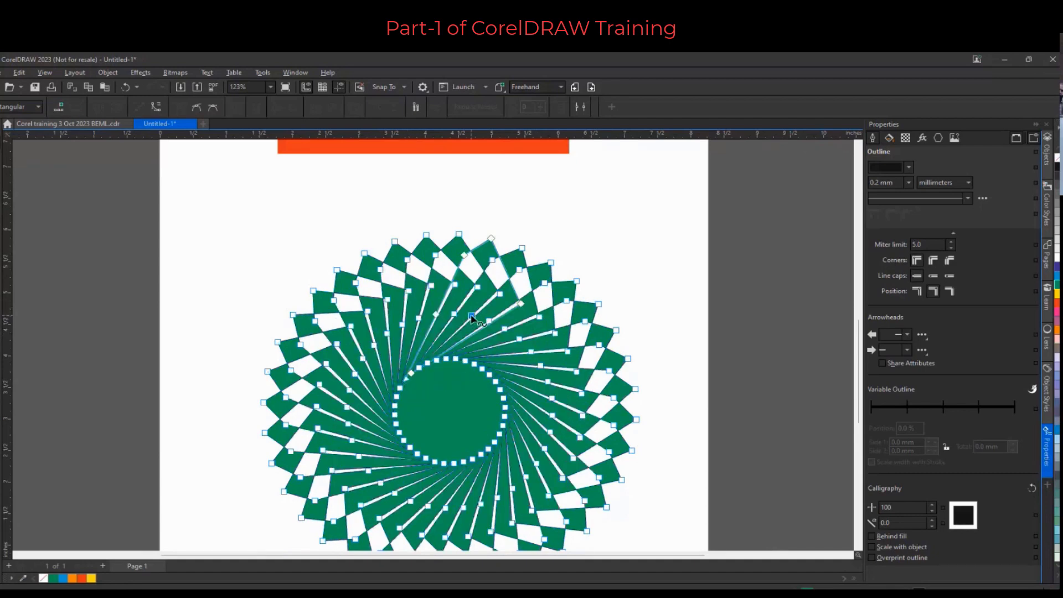
{"action": "left_click_drag", "start_coordinate": [471, 320], "coordinate": [448, 372]}
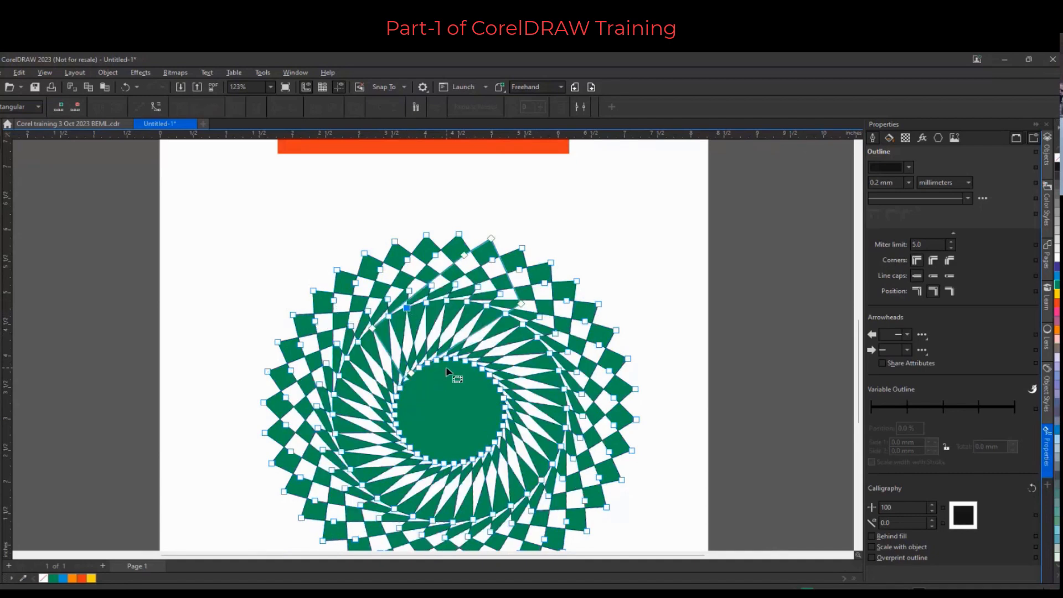
{"action": "scroll", "coordinate": [505, 270], "scroll_direction": "up", "scroll_amount": 1}
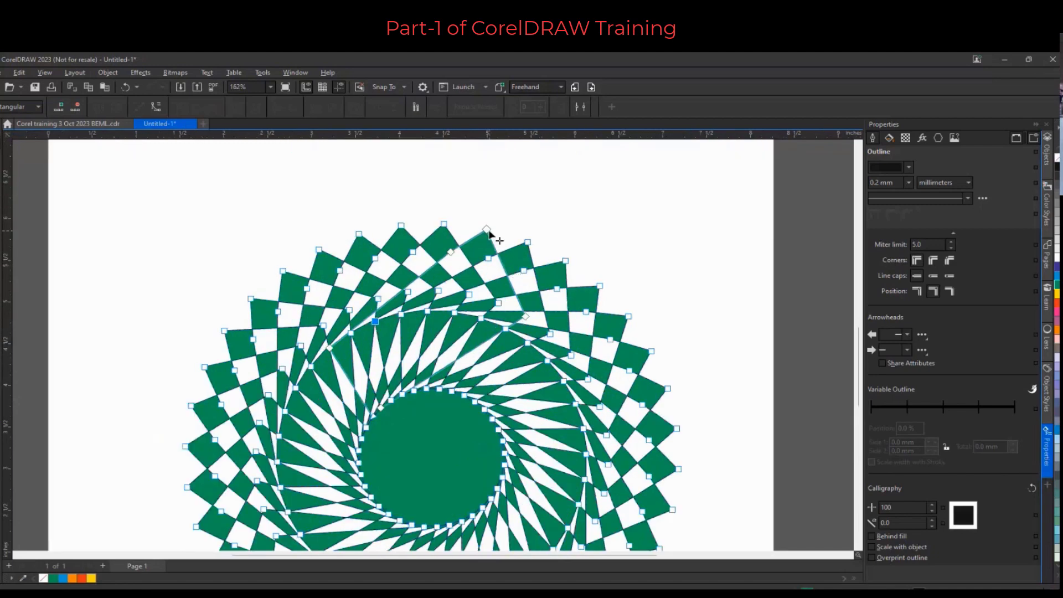
{"action": "left_click_drag", "start_coordinate": [487, 229], "coordinate": [489, 235]}
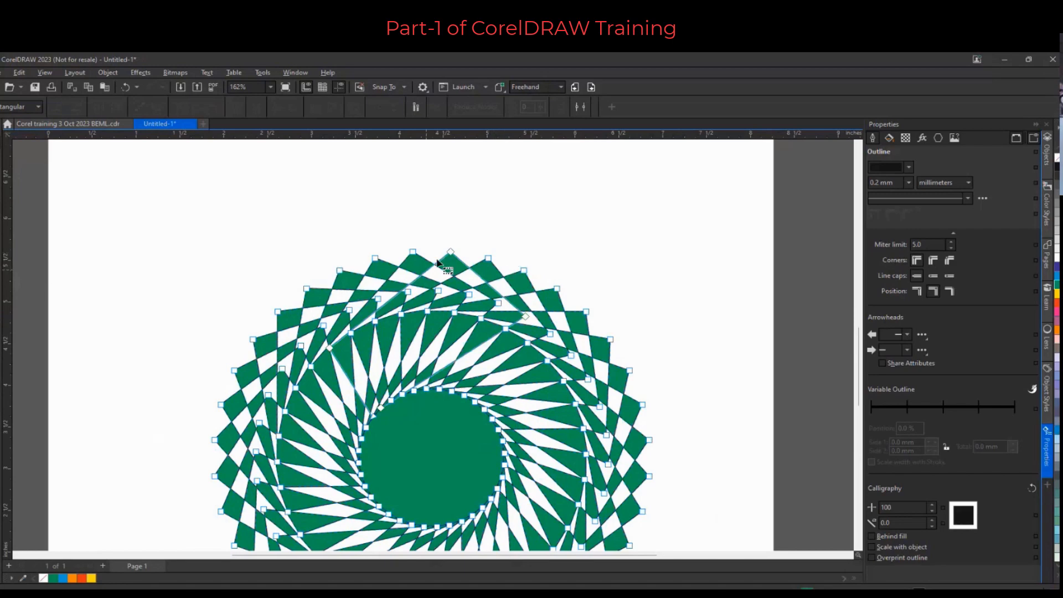
{"action": "scroll", "coordinate": [437, 262], "scroll_direction": "down", "scroll_amount": 3}
{"action": "scroll", "coordinate": [441, 347], "scroll_direction": "up", "scroll_amount": 2}
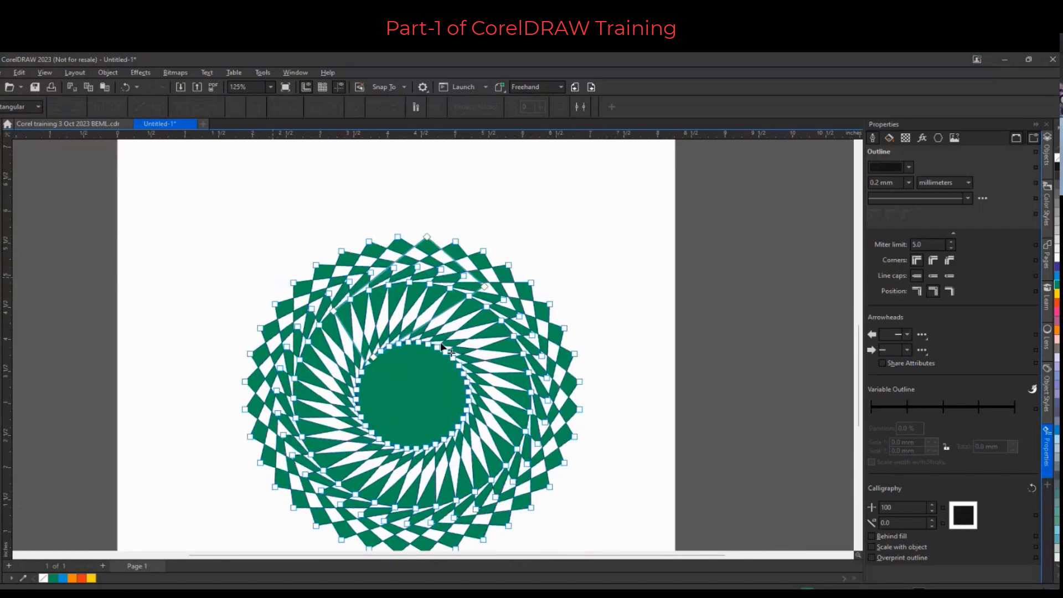
{"action": "key", "text": "space"}
{"action": "scroll", "coordinate": [477, 293], "scroll_direction": "down", "scroll_amount": 2}
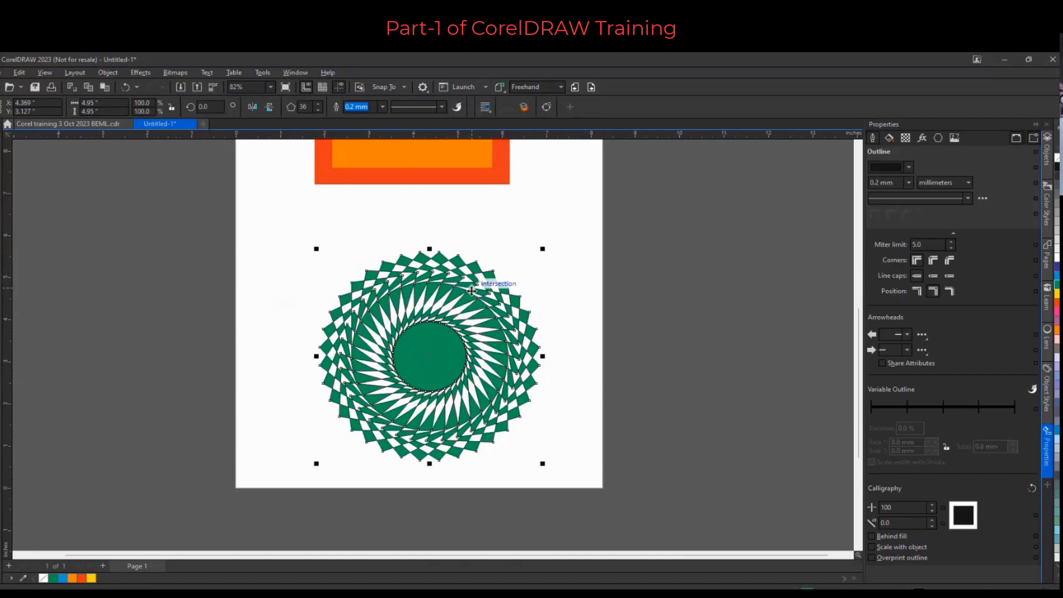
Draw a spiral beside the page with the Spiral tool and delete it
{"action": "left_click", "coordinate": [0, 262]}
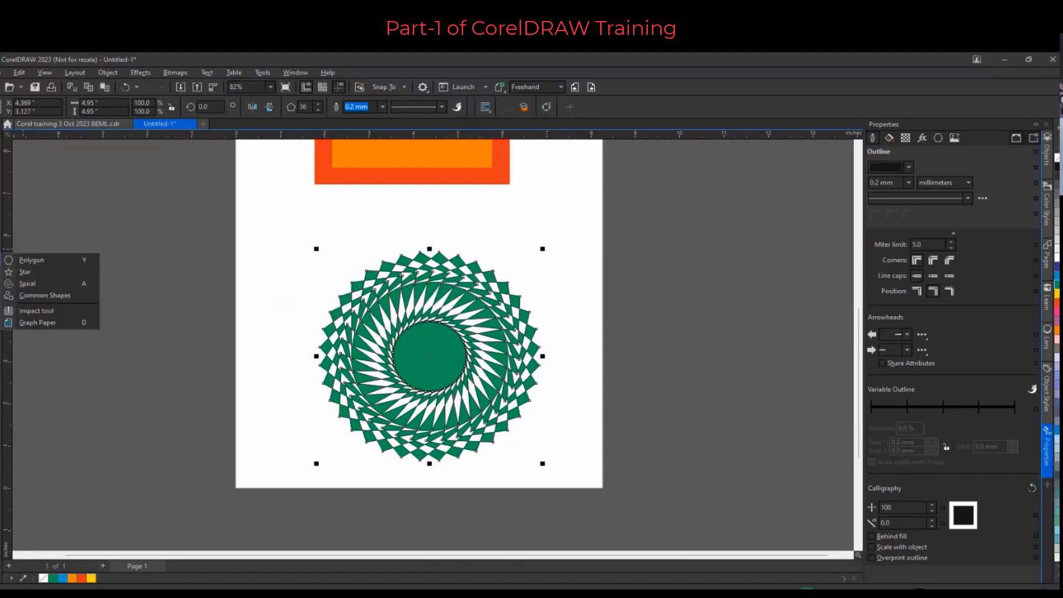
{"action": "left_click", "coordinate": [39, 284]}
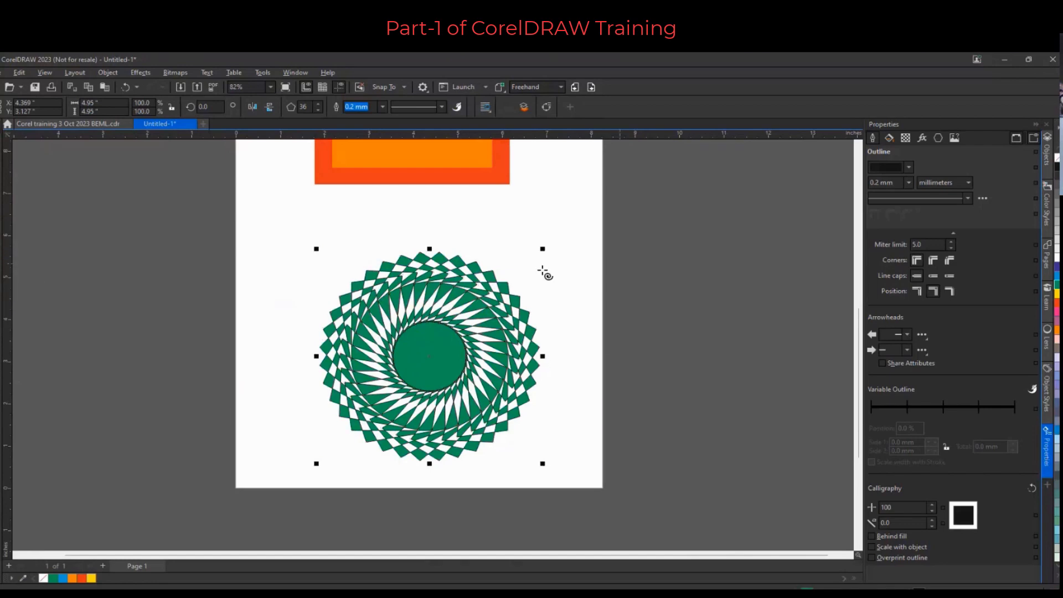
{"action": "left_click_drag", "start_coordinate": [601, 247], "coordinate": [682, 401]}
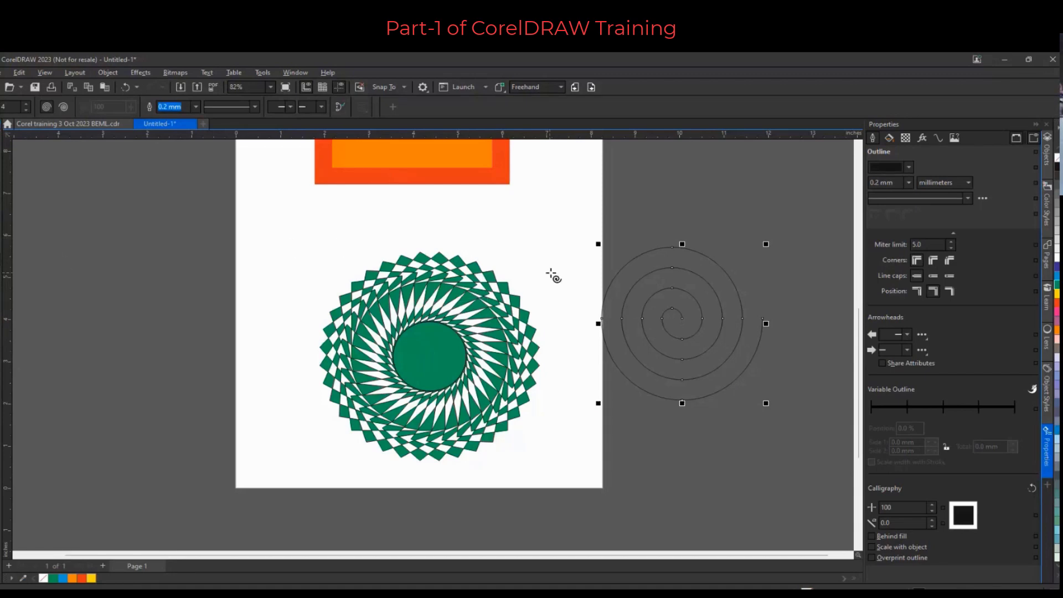
{"action": "key", "text": "Delete"}
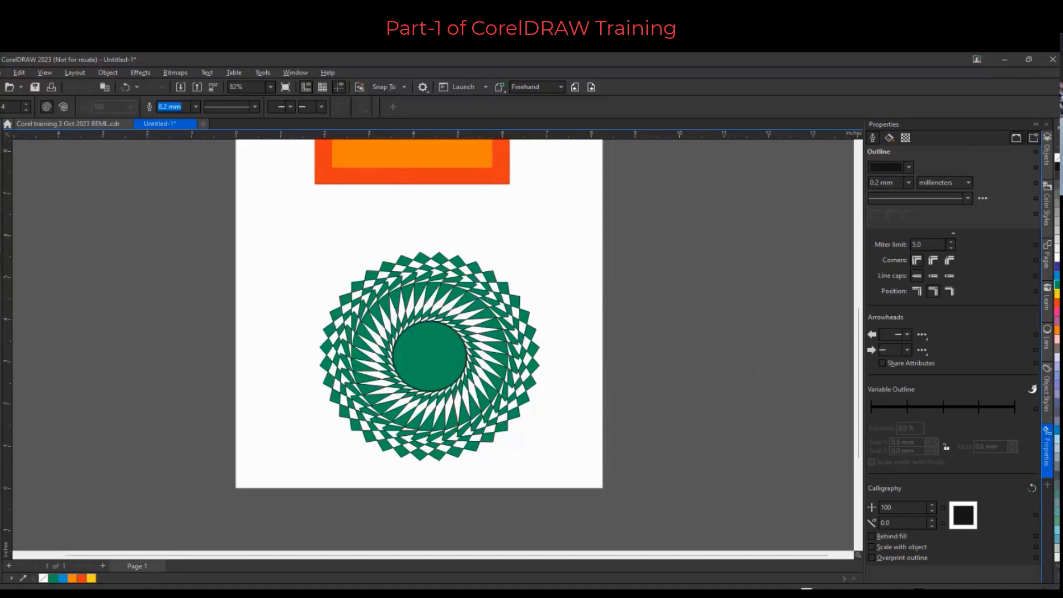
Delete the twisted green polygon and switch to the Text tool
{"action": "left_click", "coordinate": [430, 360]}
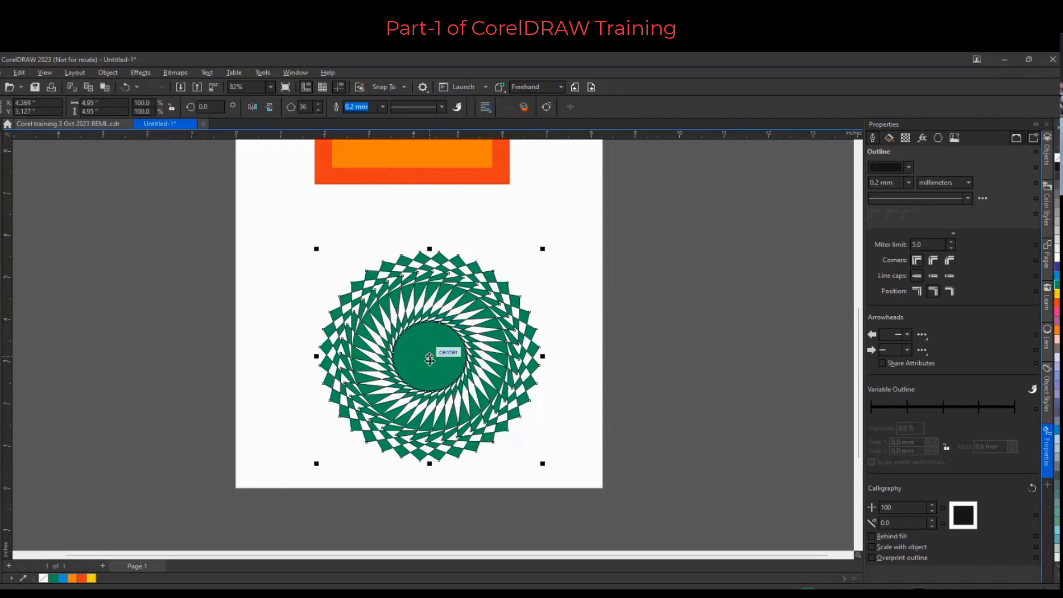
{"action": "key", "text": "Delete"}
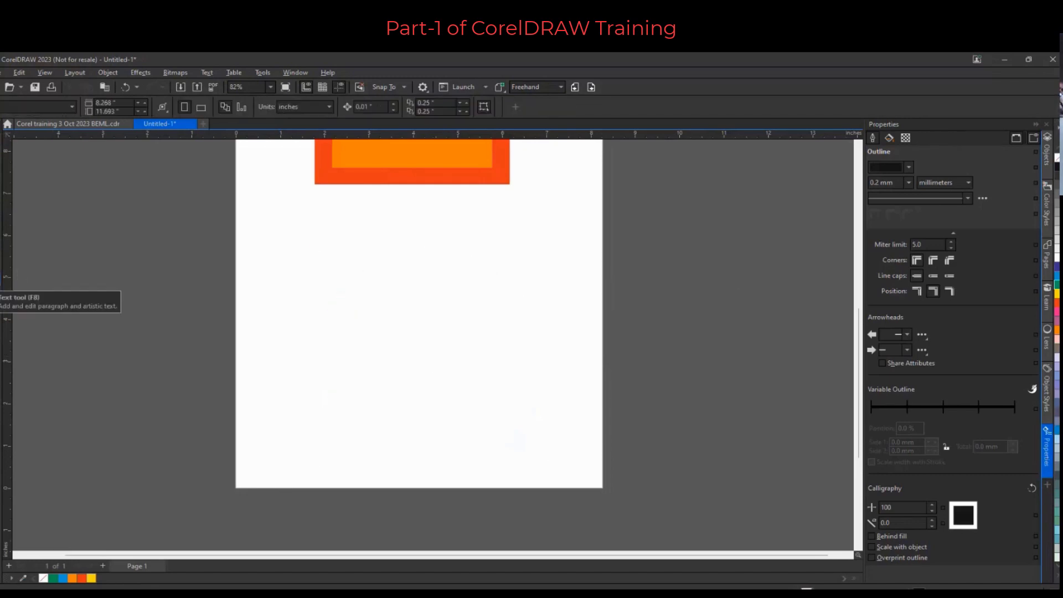
{"action": "left_click", "coordinate": [0, 280]}
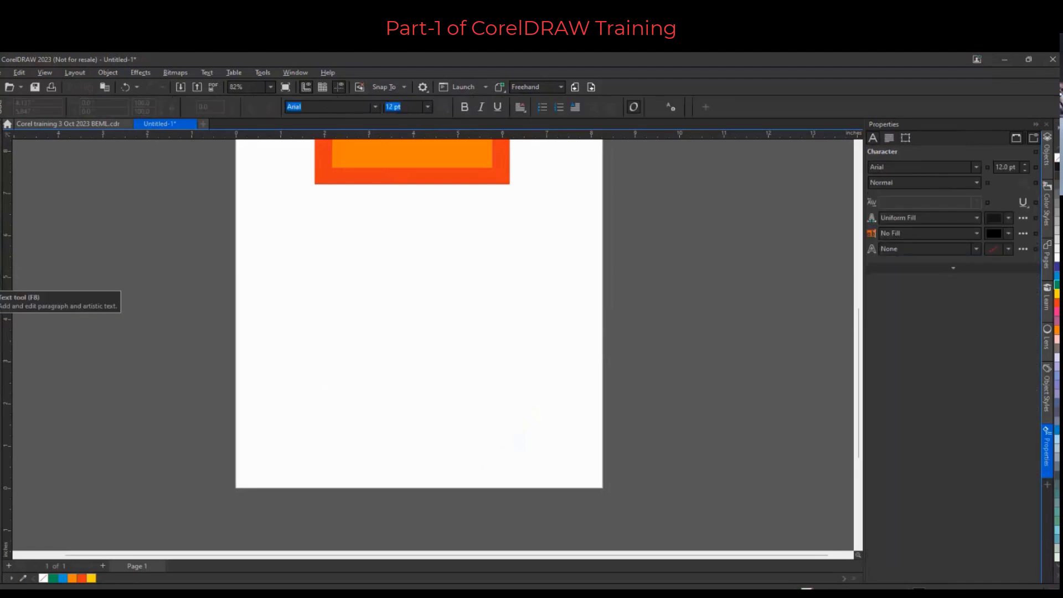
Add the artistic text "CorelDRAW" on the page below the orange rectangle
{"action": "left_click", "coordinate": [362, 281]}
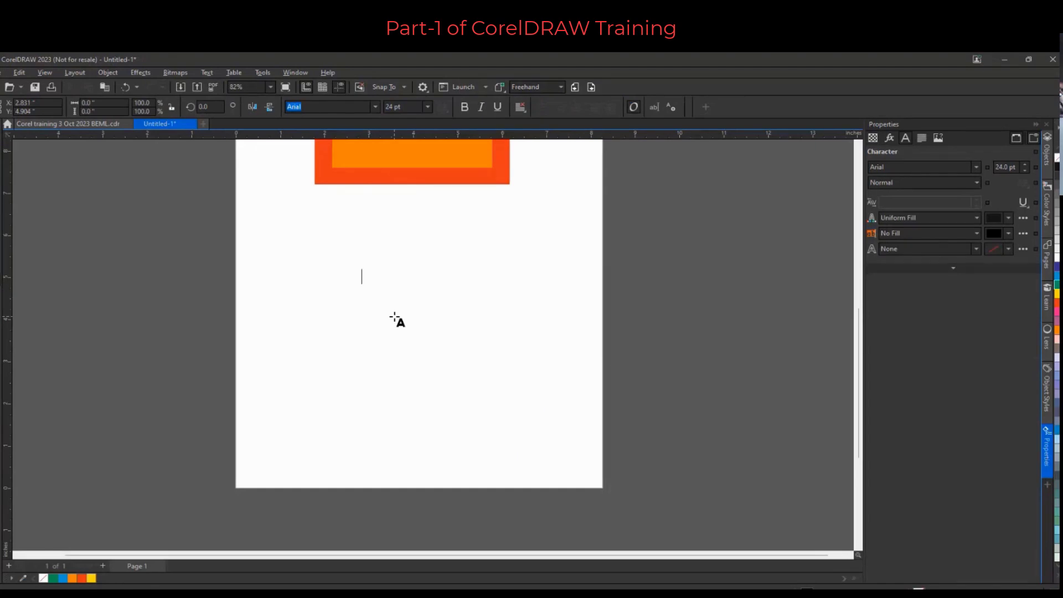
{"action": "type", "text": "CorelDRAW"}
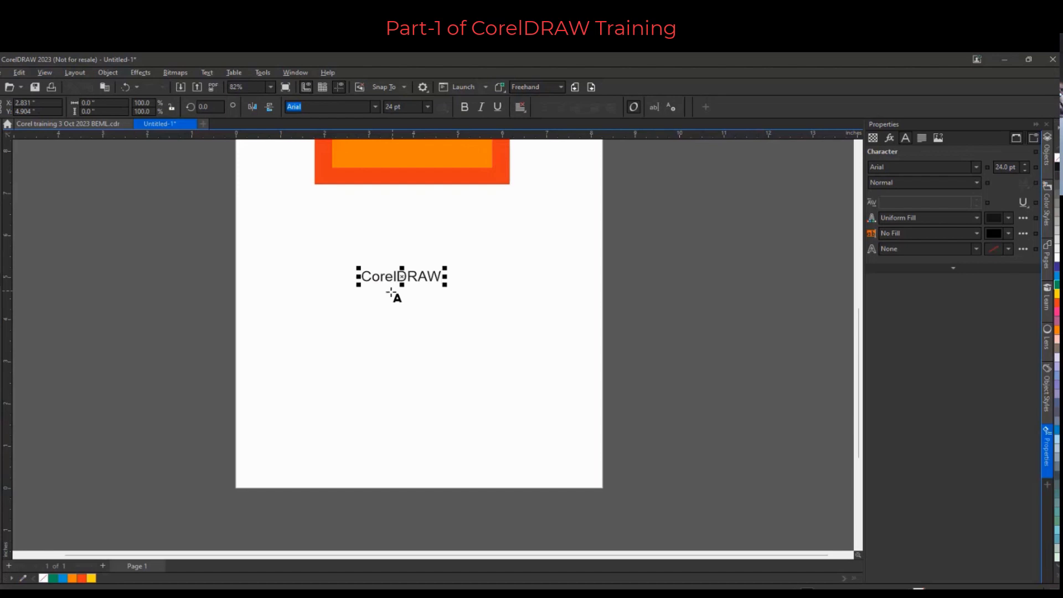
{"action": "scroll", "coordinate": [395, 291], "scroll_direction": "up", "scroll_amount": 2}
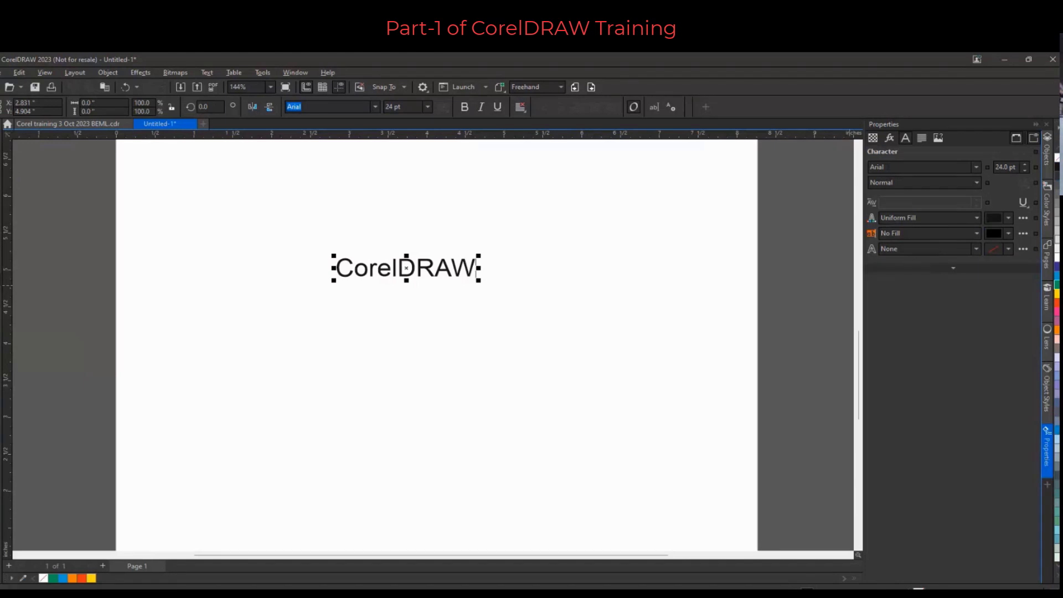
Open the Objects docker and scale the CorelDRAW text up to about 49 pt
{"action": "left_click", "coordinate": [1049, 161]}
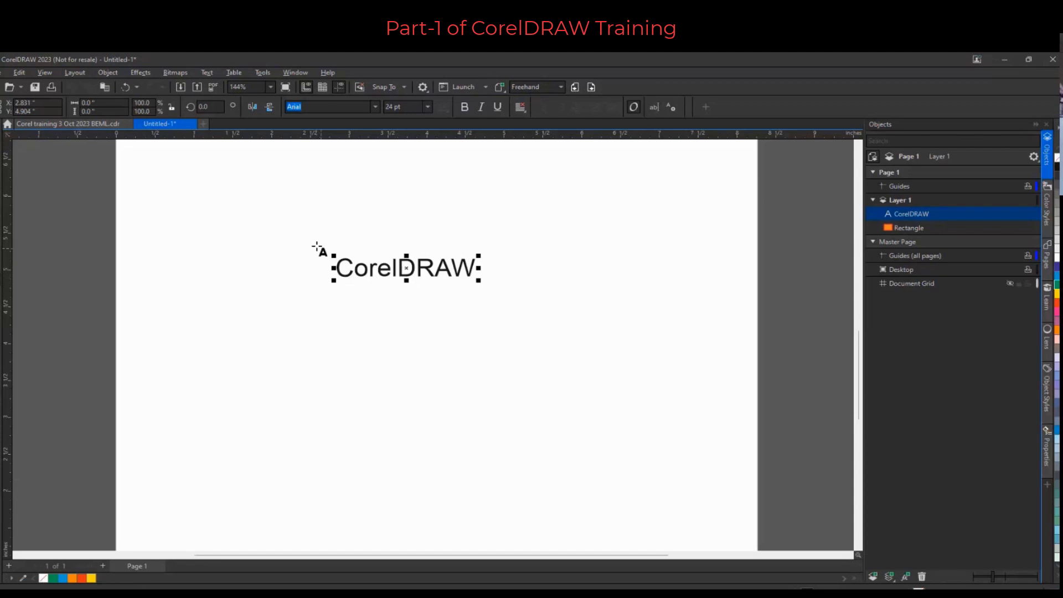
{"action": "left_click", "coordinate": [464, 106]}
{"action": "left_click_drag", "start_coordinate": [479, 280], "coordinate": [626, 393]}
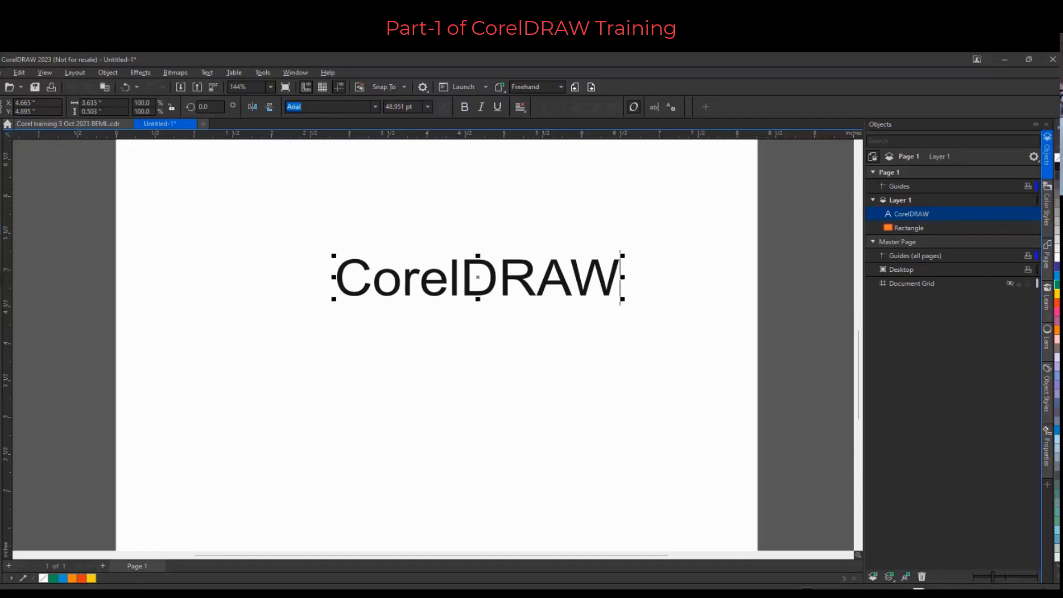
Draw a rectangle about 3.2 by 1.4 in below the CorelDRAW text
{"action": "key", "text": "F6"}
{"action": "left_click_drag", "start_coordinate": [307, 334], "coordinate": [553, 439]}
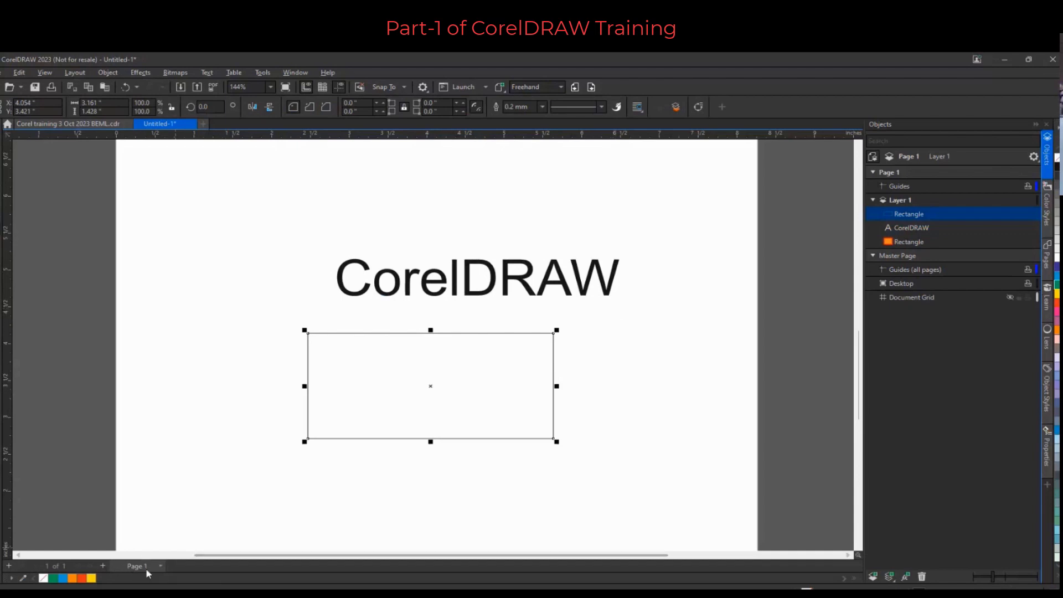
Add a second page to the document
{"action": "left_click", "coordinate": [101, 564]}
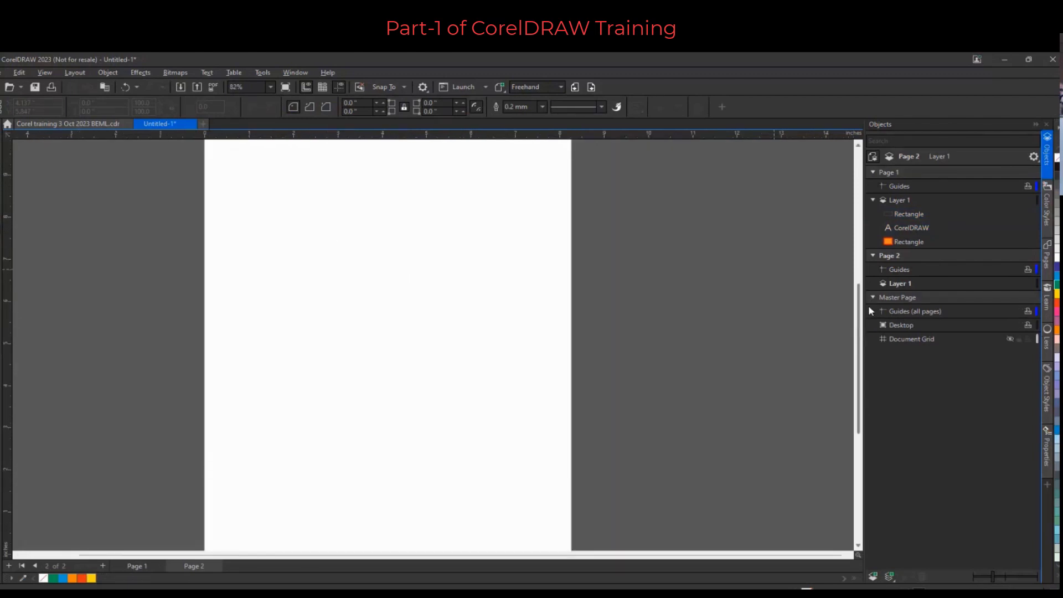
{"action": "scroll", "coordinate": [800, 269], "scroll_direction": "up", "scroll_amount": 1}
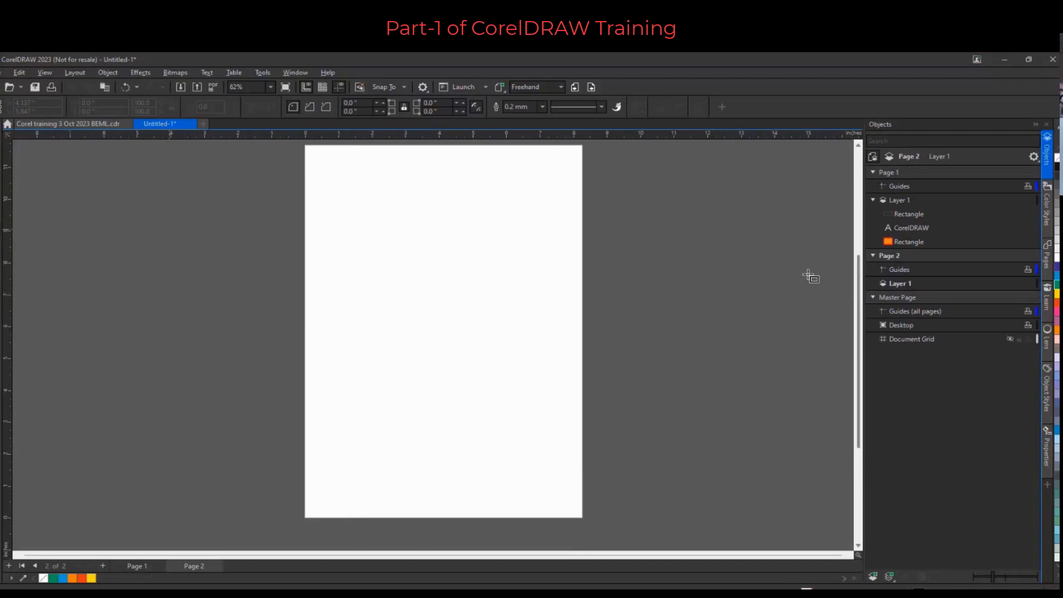
Draw an ellipse about 4.2 by 3 in on the new page and fill it orange
{"action": "key", "text": "F7"}
{"action": "mouse_move", "coordinate": [389, 239]}
{"action": "left_mouse_down"}
{"action": "mouse_move", "coordinate": [497, 368]}
{"action": "mouse_move", "coordinate": [481, 334]}
{"action": "mouse_move", "coordinate": [514, 349]}
{"action": "mouse_move", "coordinate": [532, 334]}
{"action": "left_mouse_up"}
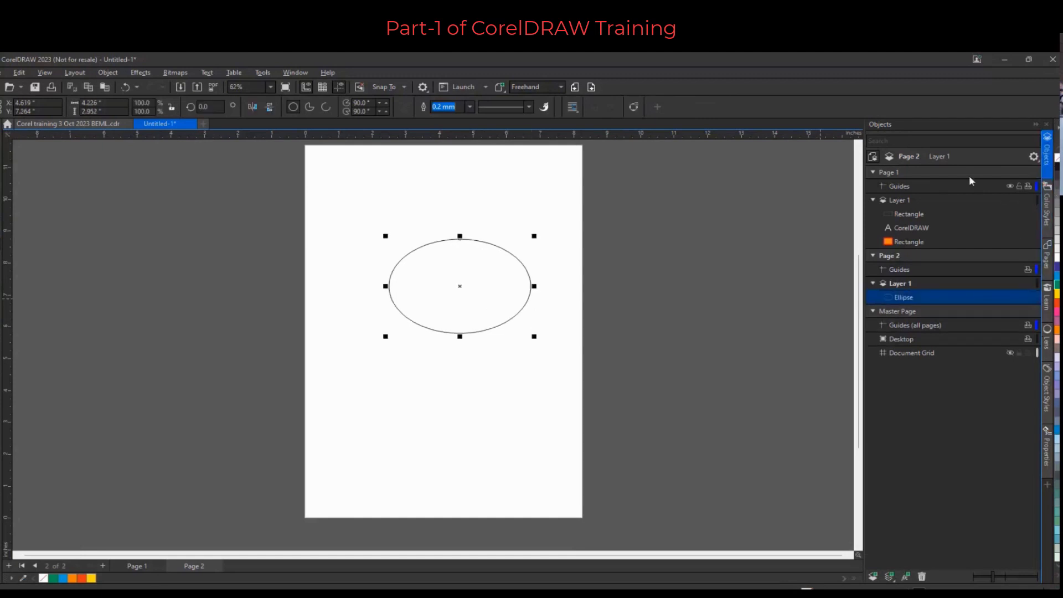
{"action": "left_click", "coordinate": [1055, 331]}
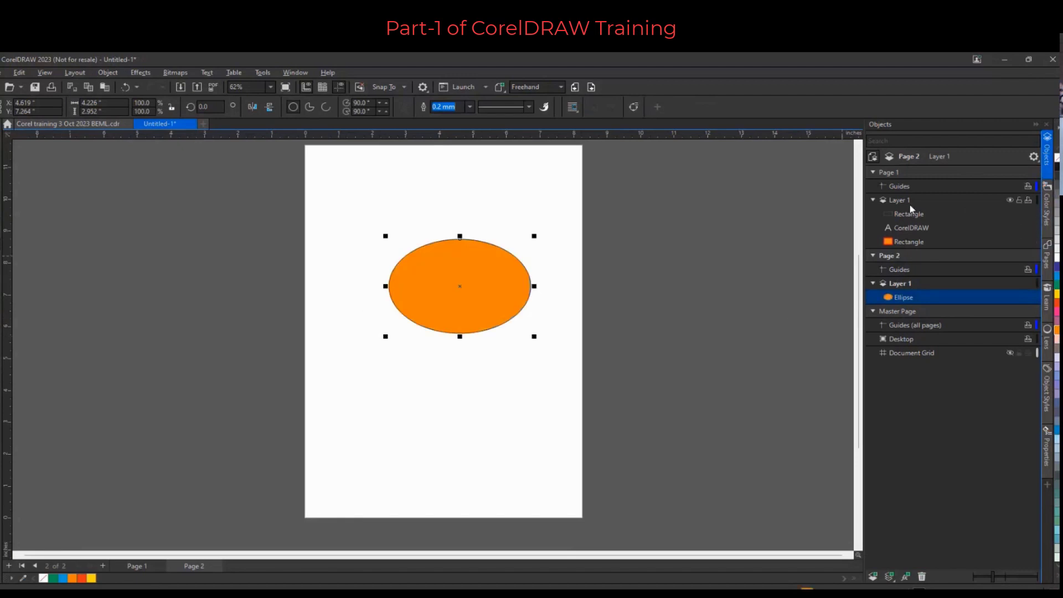
Draw a rectangle about 6.3 by 1.7 in below the ellipse and fill it green
{"action": "left_click", "coordinate": [873, 173]}
{"action": "left_click", "coordinate": [873, 173]}
{"action": "left_click", "coordinate": [1, 238]}
{"action": "left_click_drag", "start_coordinate": [347, 383], "coordinate": [558, 438]}
{"action": "left_click", "coordinate": [1057, 285]}
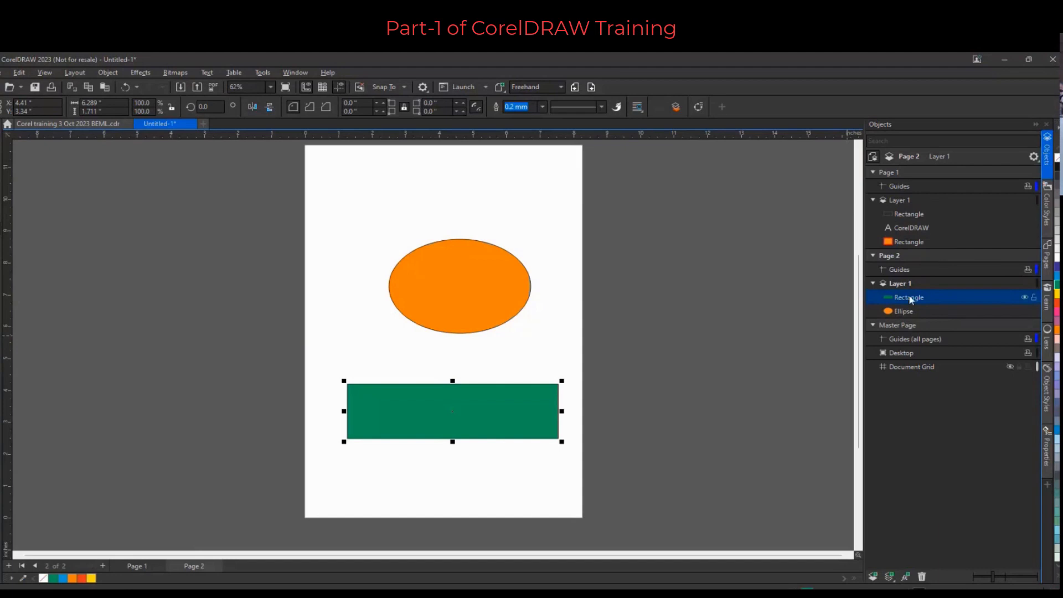
Move the green rectangle onto Page 1 in the object list and drag the outline rectangle below it
{"action": "left_click_drag", "start_coordinate": [909, 300], "coordinate": [912, 229]}
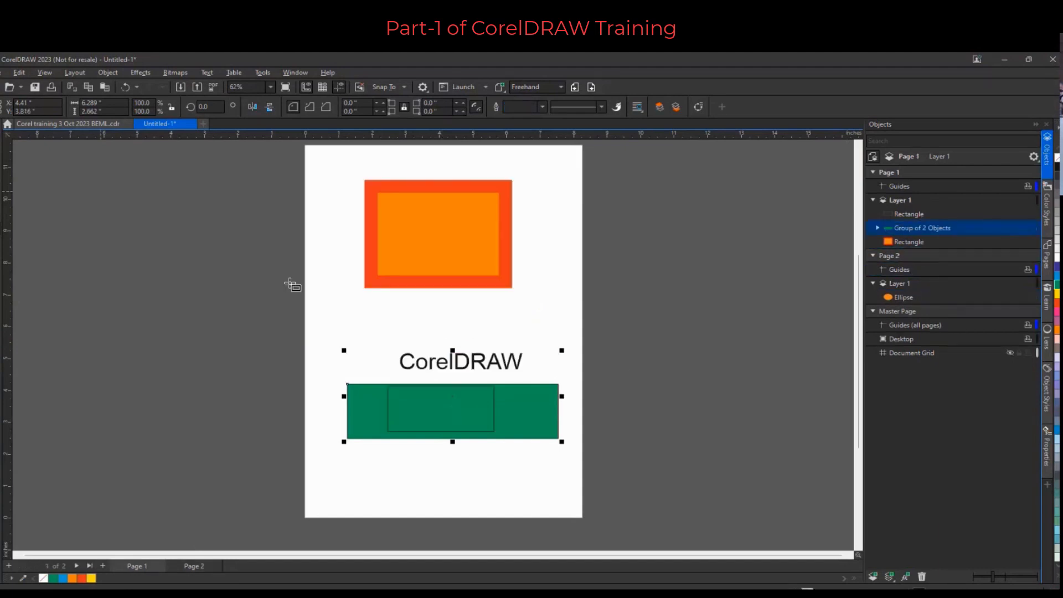
{"action": "left_click", "coordinate": [1, 131]}
{"action": "left_click_drag", "start_coordinate": [441, 416], "coordinate": [436, 481]}
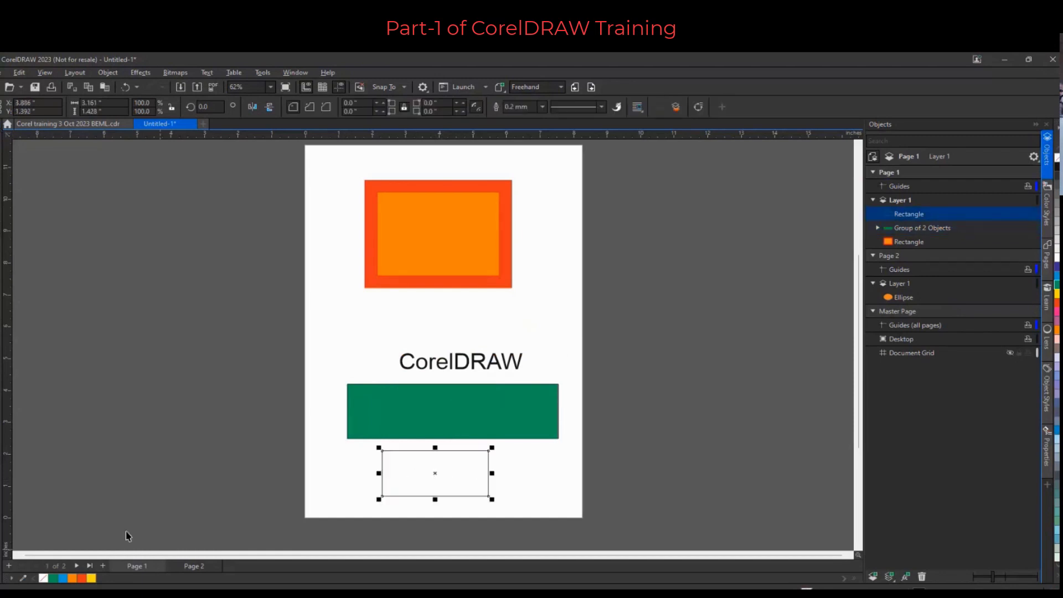
Insert a new page and add the artistic text "Corel DRAW" on page 2
{"action": "left_click", "coordinate": [102, 565]}
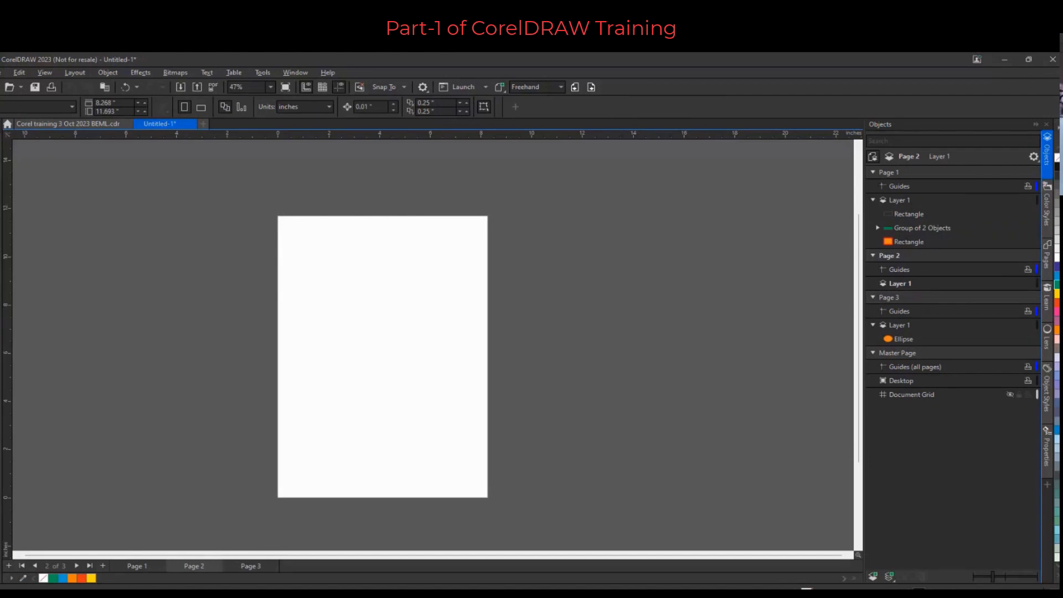
{"action": "key", "text": "F8"}
{"action": "left_click", "coordinate": [343, 343]}
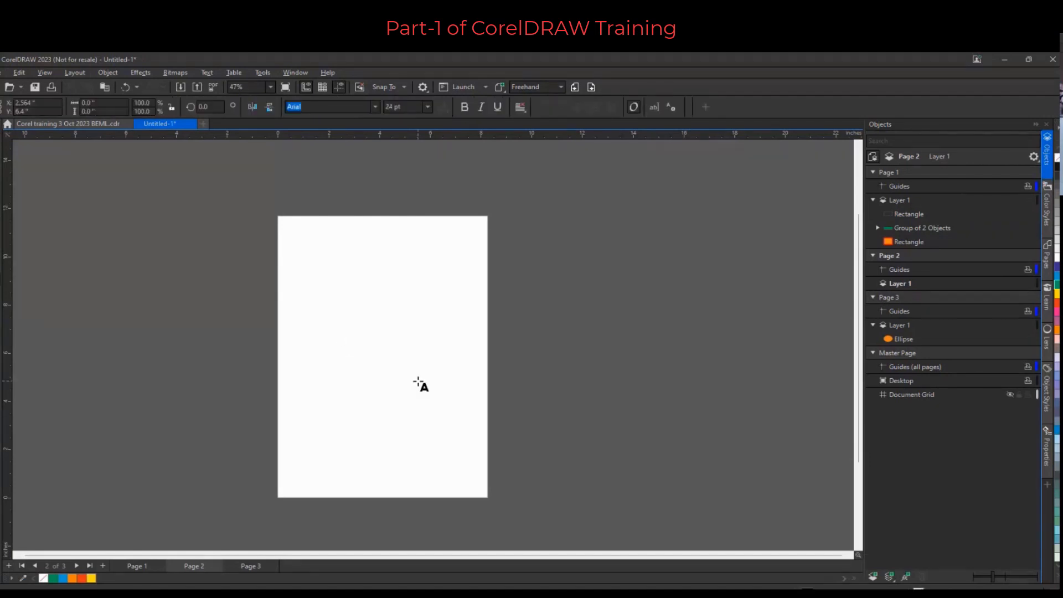
{"action": "type", "text": "Corel DRAW"}
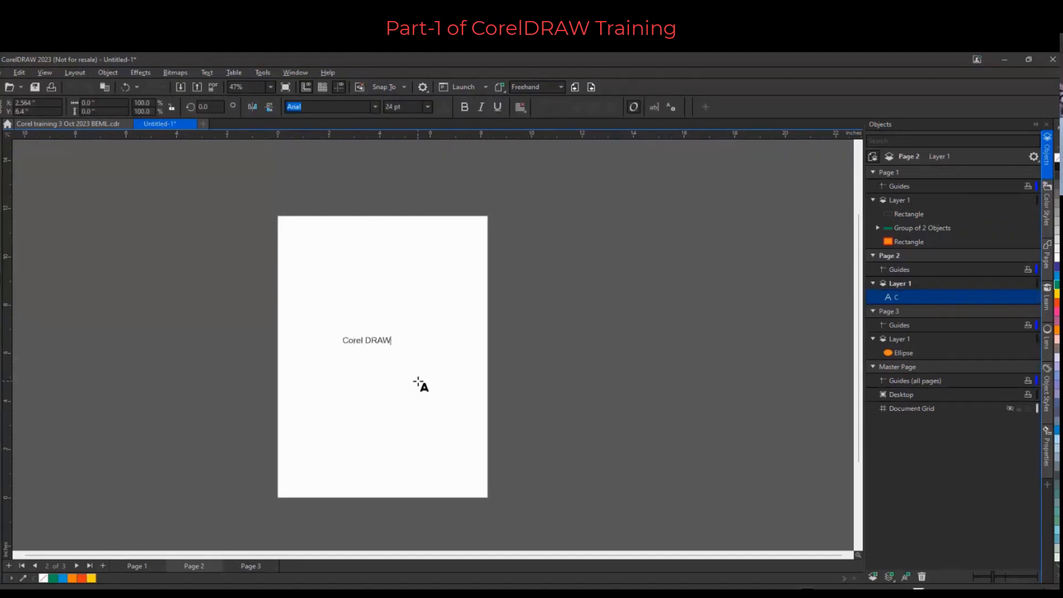
{"action": "key", "text": "Escape"}
Scale the Corel DRAW text up to about 56 pt and move it higher on the page
{"action": "left_click_drag", "start_coordinate": [394, 348], "coordinate": [457, 354]}
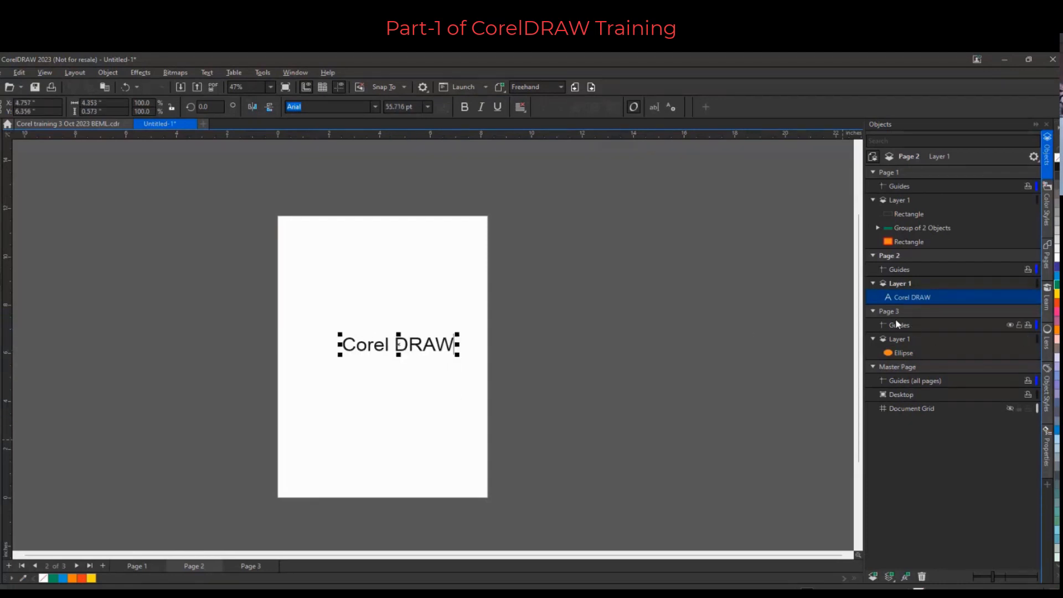
{"action": "left_click", "coordinate": [873, 311]}
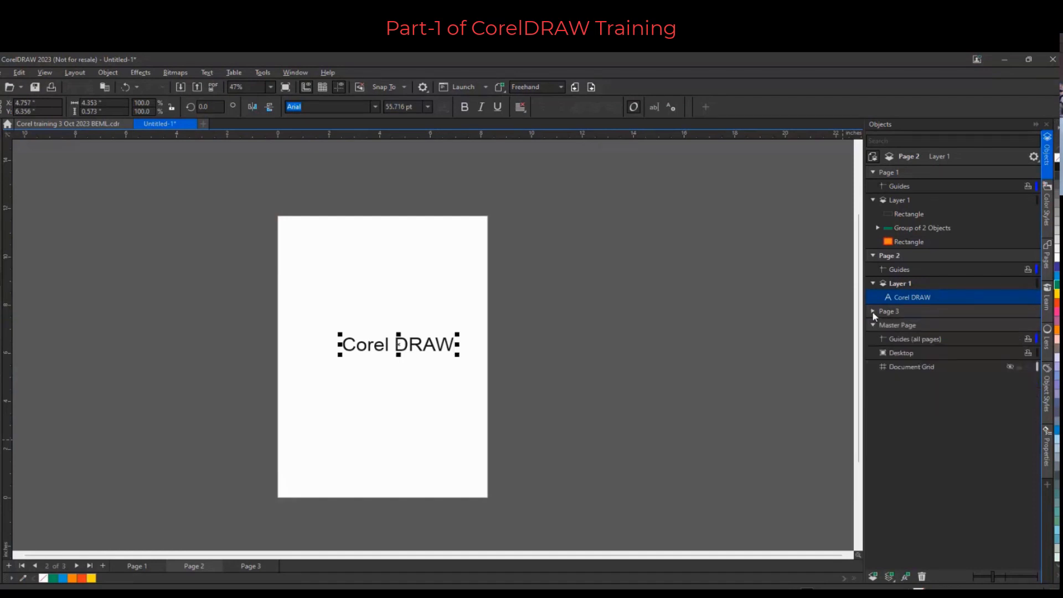
{"action": "left_click", "coordinate": [873, 311]}
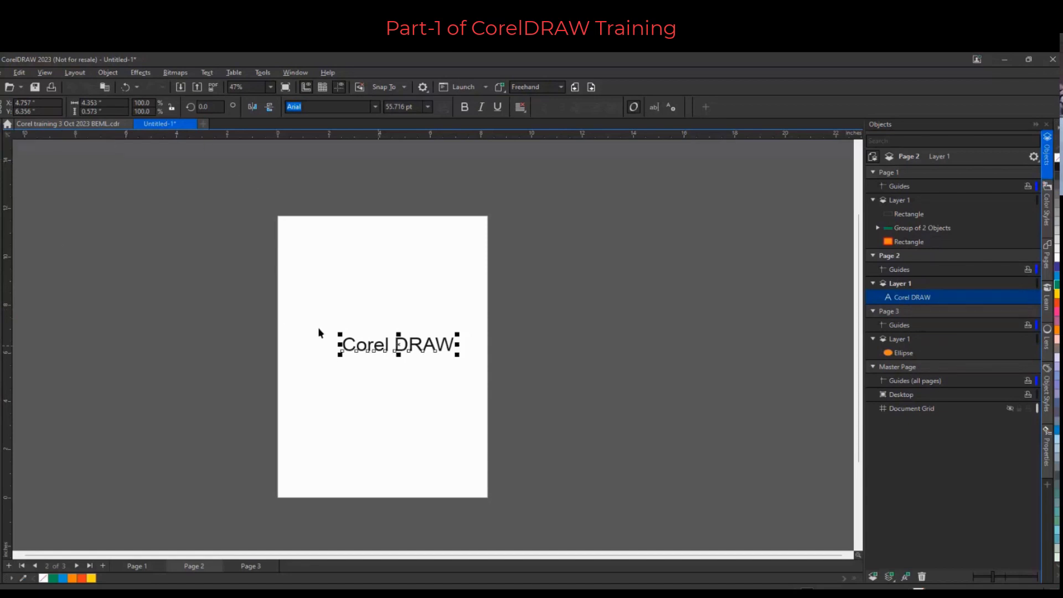
{"action": "left_click_drag", "start_coordinate": [409, 350], "coordinate": [401, 330]}
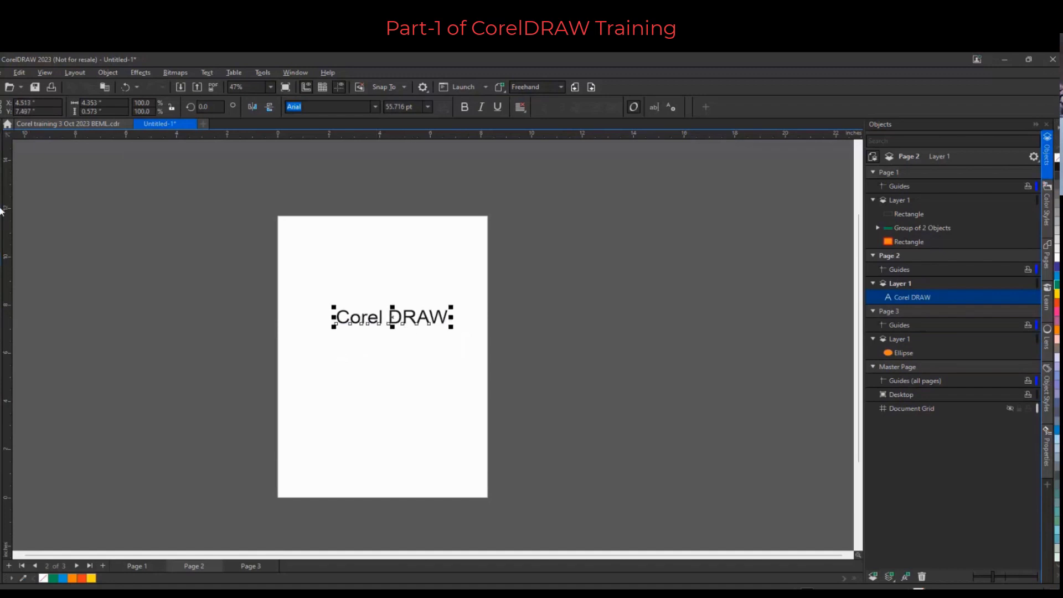
Remove the space between the words so the heading reads CorelDRAW
{"action": "left_click", "coordinate": [151, 317]}
{"action": "left_click", "coordinate": [391, 316]}
{"action": "left_click", "coordinate": [389, 316]}
{"action": "key", "text": "BackSpace"}
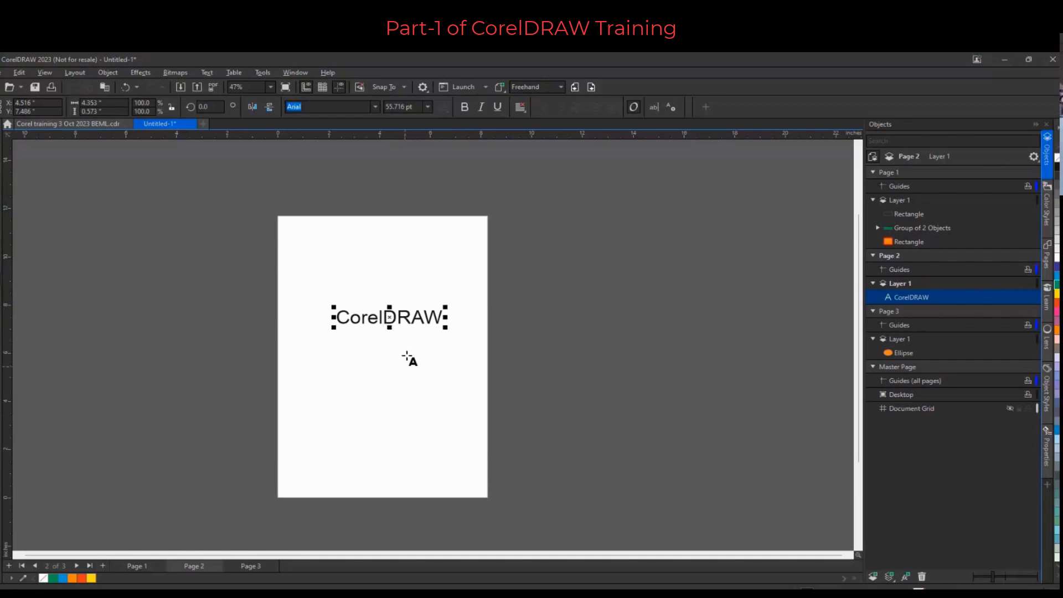
Add the artistic text "Vector Application" below the CorelDRAW heading
{"action": "left_click", "coordinate": [324, 373]}
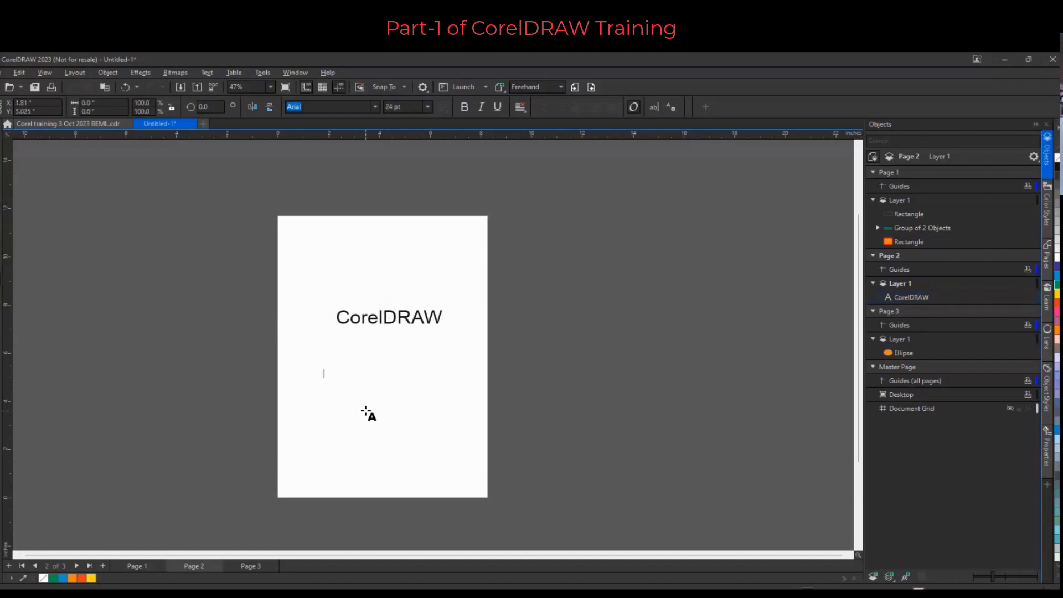
{"action": "type", "text": "Vec"}
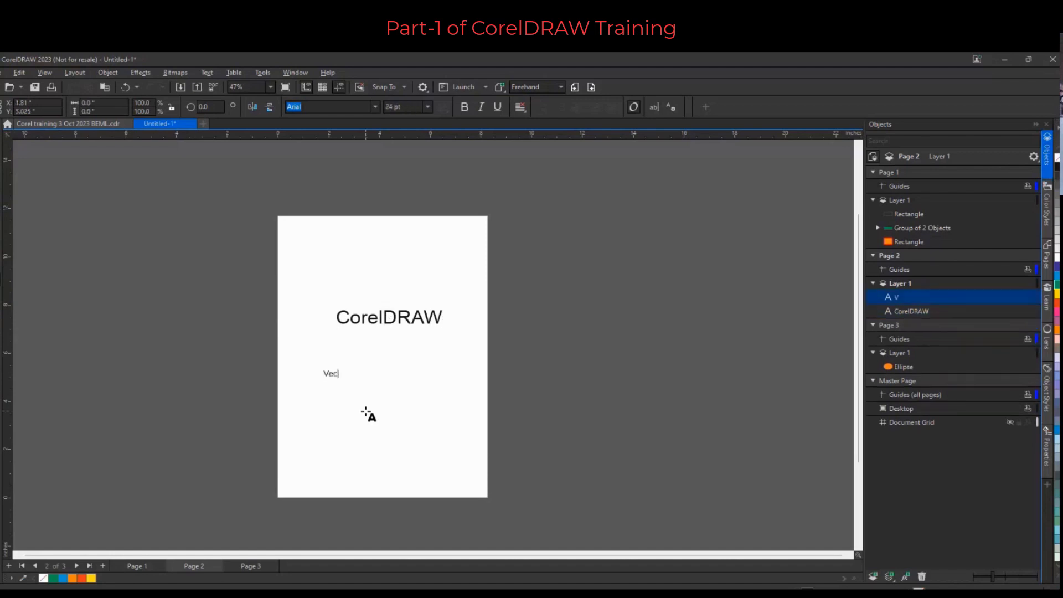
{"action": "type", "text": "tor Applioca"}
{"action": "key", "text": "BackSpace"}
{"action": "key", "text": "BackSpace"}
{"action": "key", "text": "BackSpace"}
{"action": "key", "text": "BackSpace"}
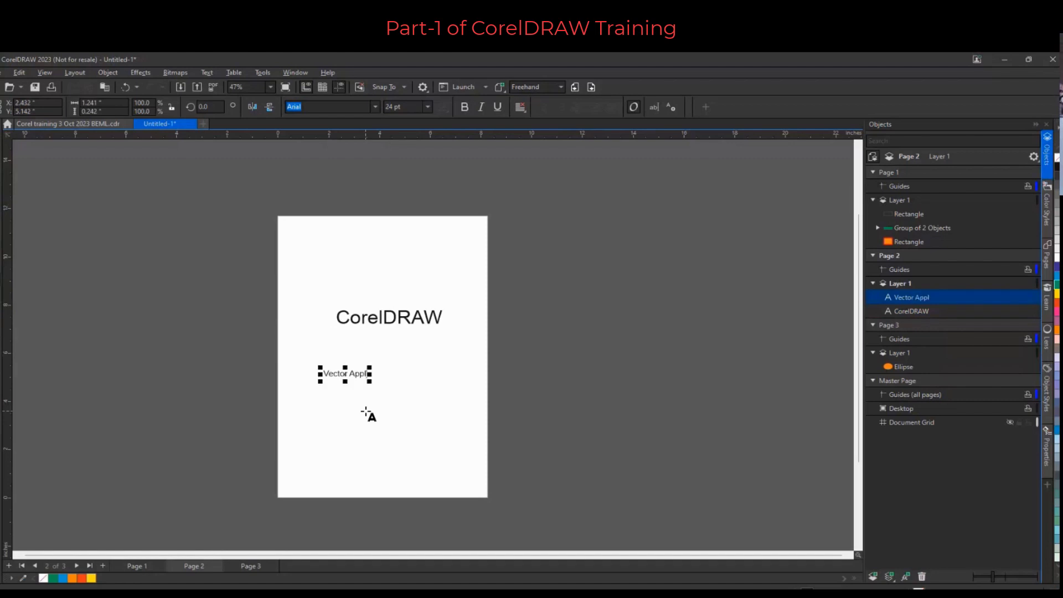
{"action": "type", "text": "ication"}
Draw a paragraph text frame about 4.8 by 2.8 in below and fill it with placeholder text
{"action": "scroll", "coordinate": [374, 371], "scroll_direction": "up", "scroll_amount": 2}
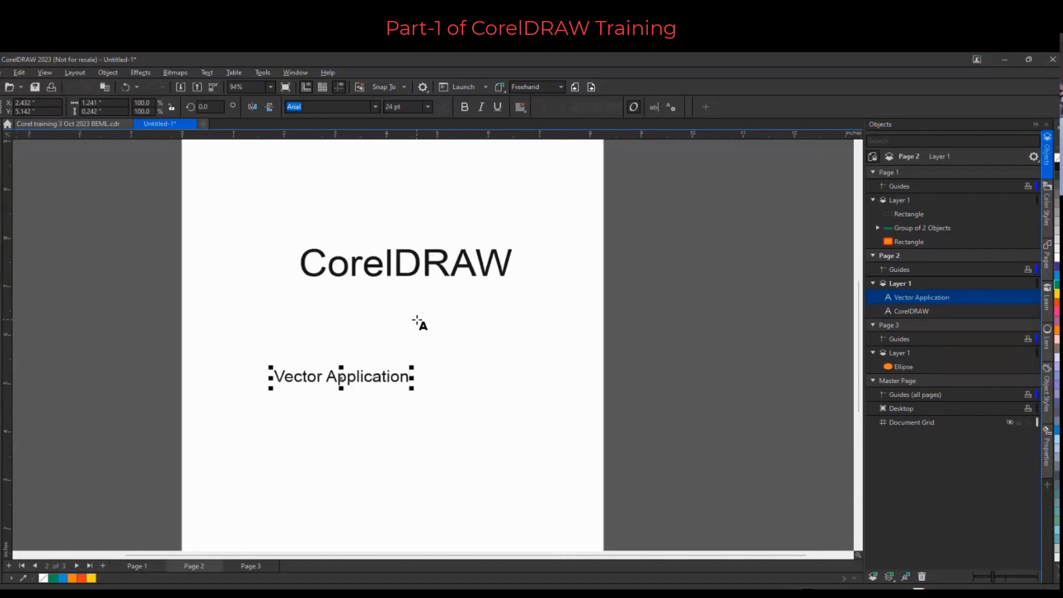
{"action": "scroll", "coordinate": [418, 321], "scroll_direction": "down", "scroll_amount": 1}
{"action": "left_click_drag", "start_coordinate": [314, 394], "coordinate": [477, 483]}
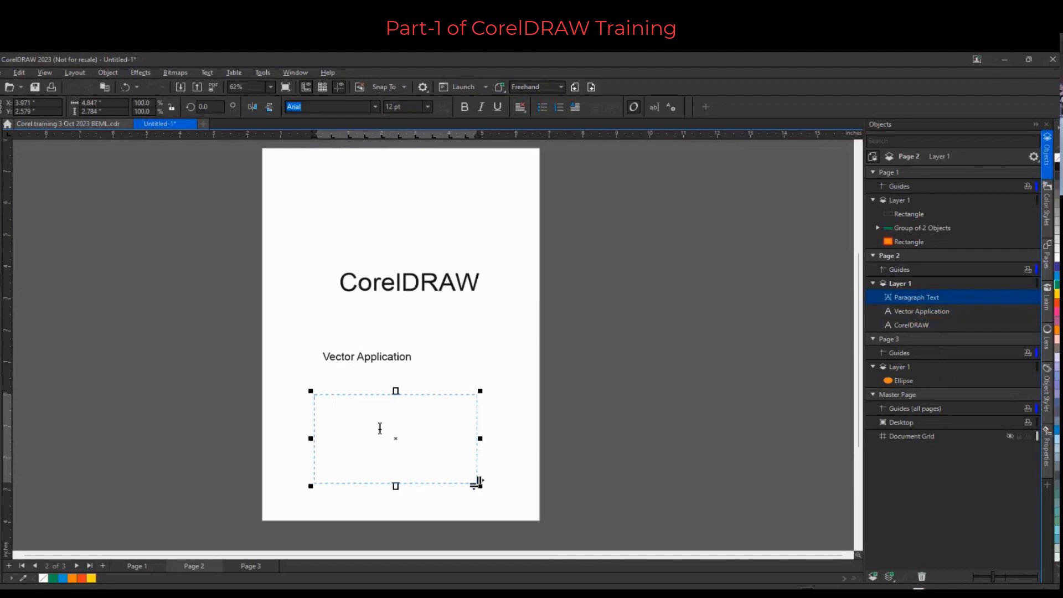
{"action": "right_click", "coordinate": [404, 412]}
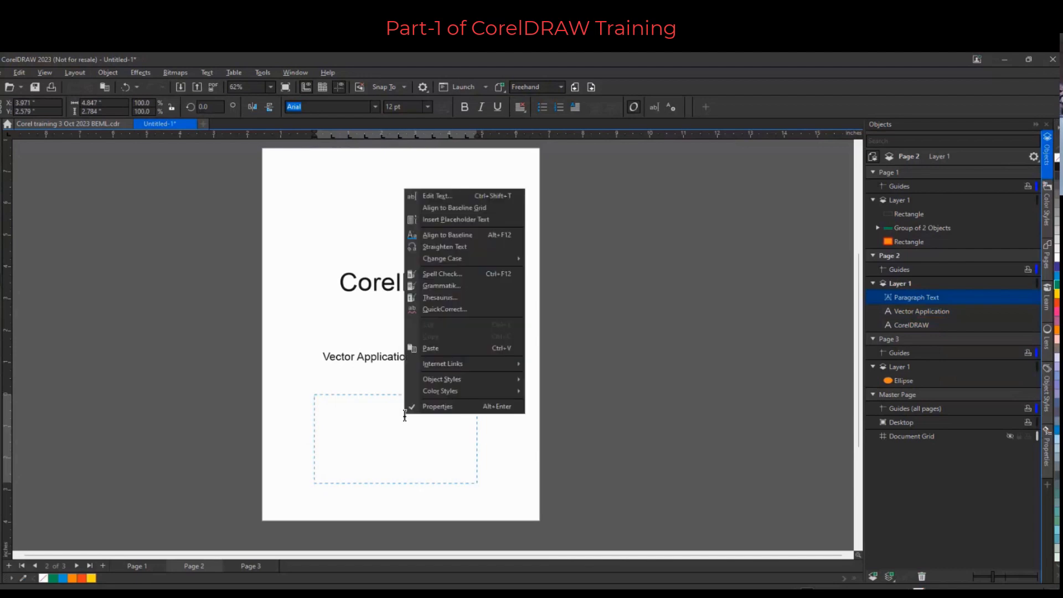
{"action": "left_click", "coordinate": [460, 220]}
Shorten the paragraph text frame to about 1.9 in tall
{"action": "scroll", "coordinate": [395, 447], "scroll_direction": "up", "scroll_amount": 1}
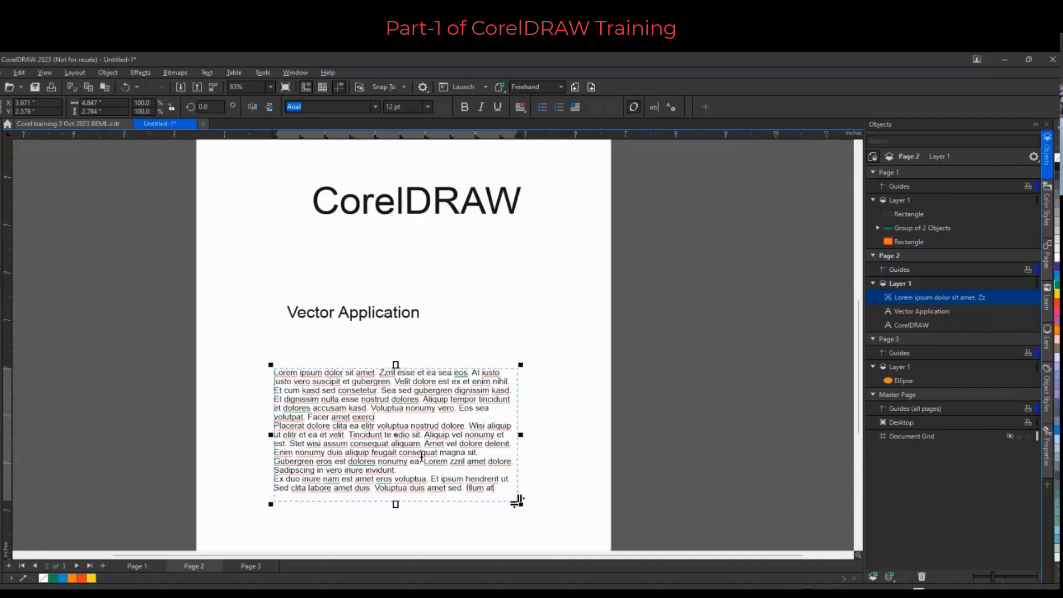
{"action": "scroll", "coordinate": [419, 471], "scroll_direction": "up", "scroll_amount": 1}
{"action": "scroll", "coordinate": [419, 471], "scroll_direction": "up", "scroll_amount": 1}
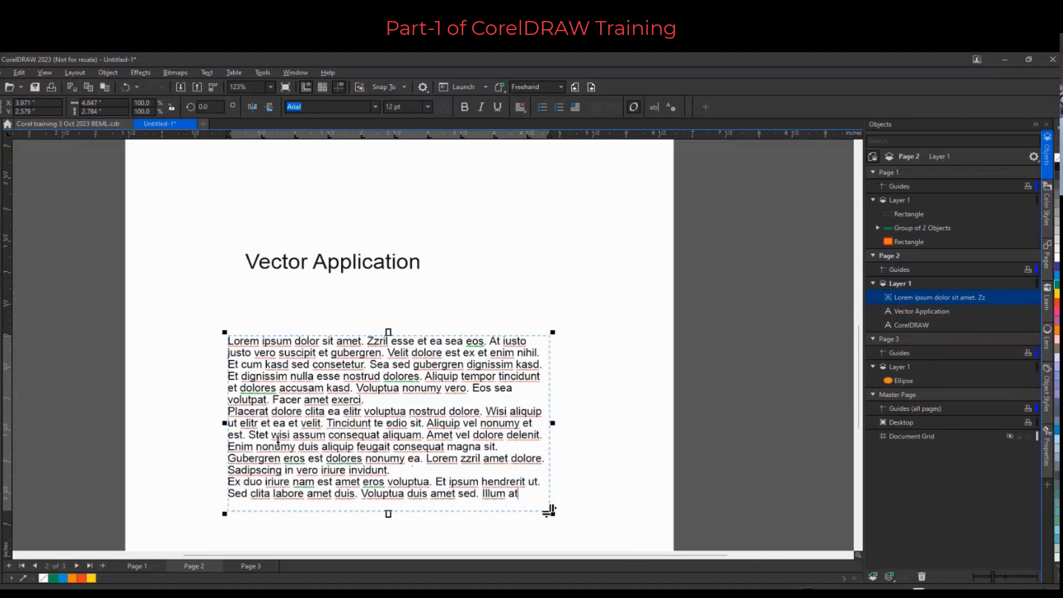
{"action": "left_click_drag", "start_coordinate": [388, 514], "coordinate": [388, 458]}
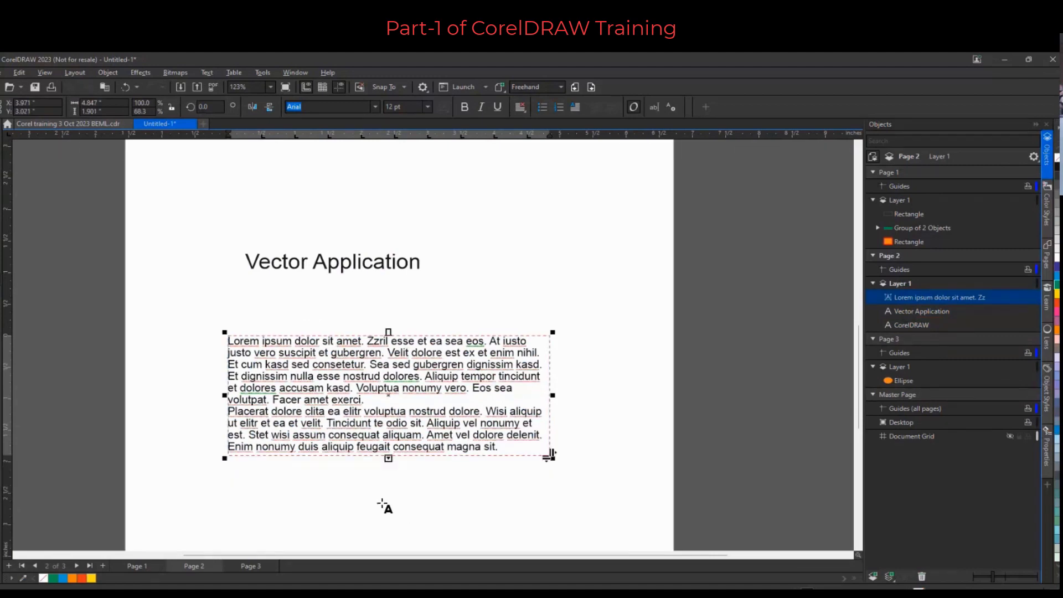
Lengthen the paragraph text frame to about 3.1 in tall
{"action": "scroll", "coordinate": [381, 502], "scroll_direction": "up", "scroll_amount": 2}
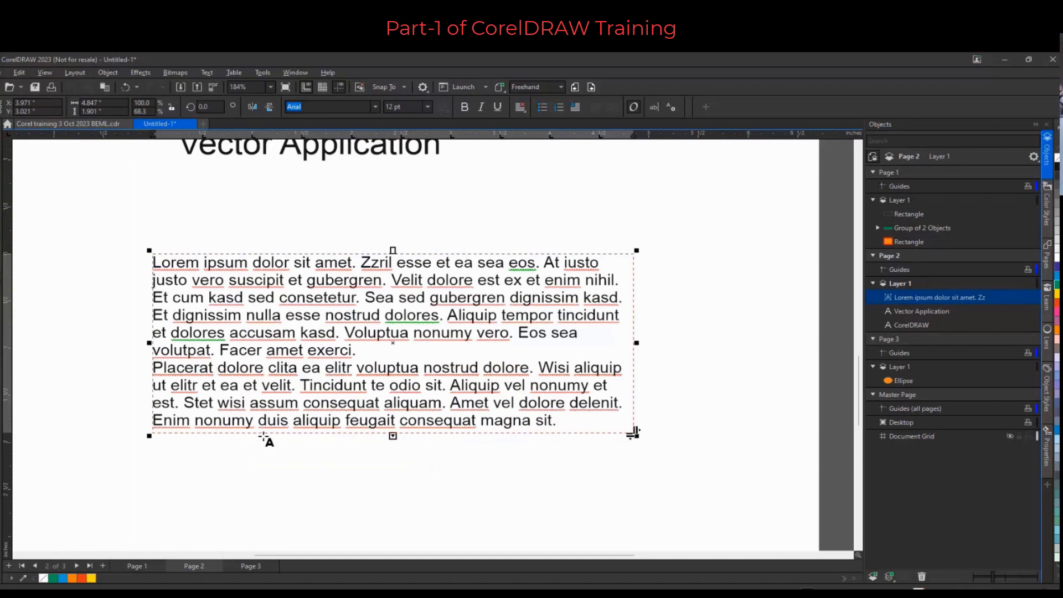
{"action": "scroll", "coordinate": [253, 441], "scroll_direction": "up", "scroll_amount": 1}
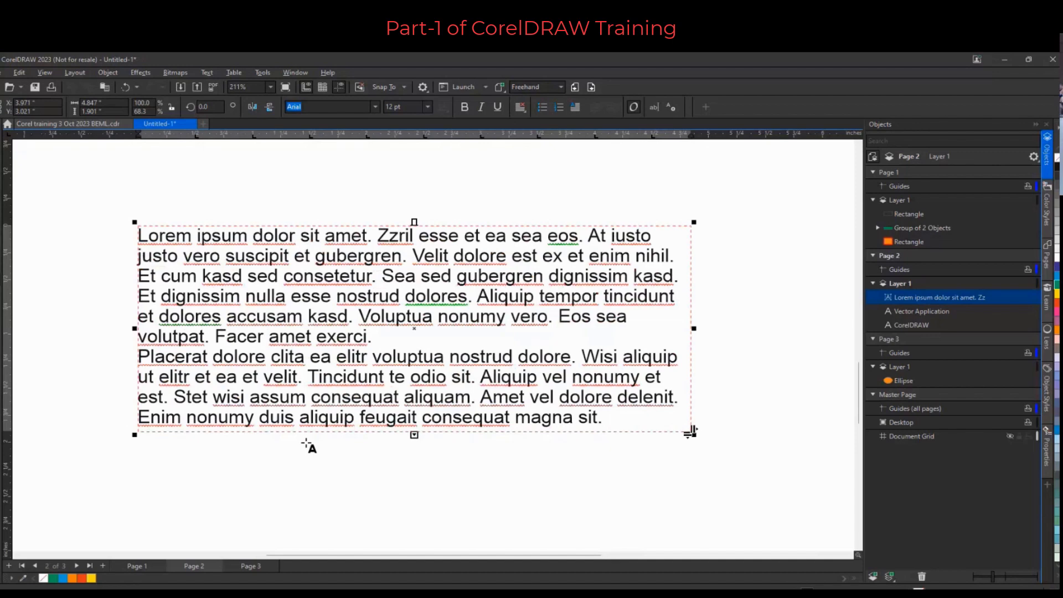
{"action": "scroll", "coordinate": [515, 482], "scroll_direction": "down", "scroll_amount": 2}
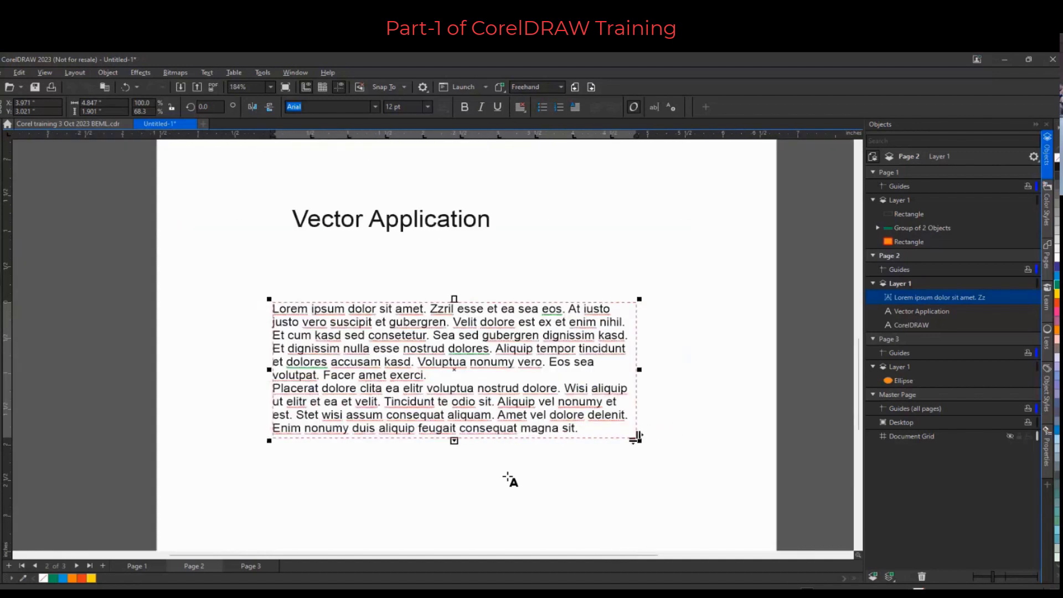
{"action": "left_click_drag", "start_coordinate": [454, 441], "coordinate": [458, 517]}
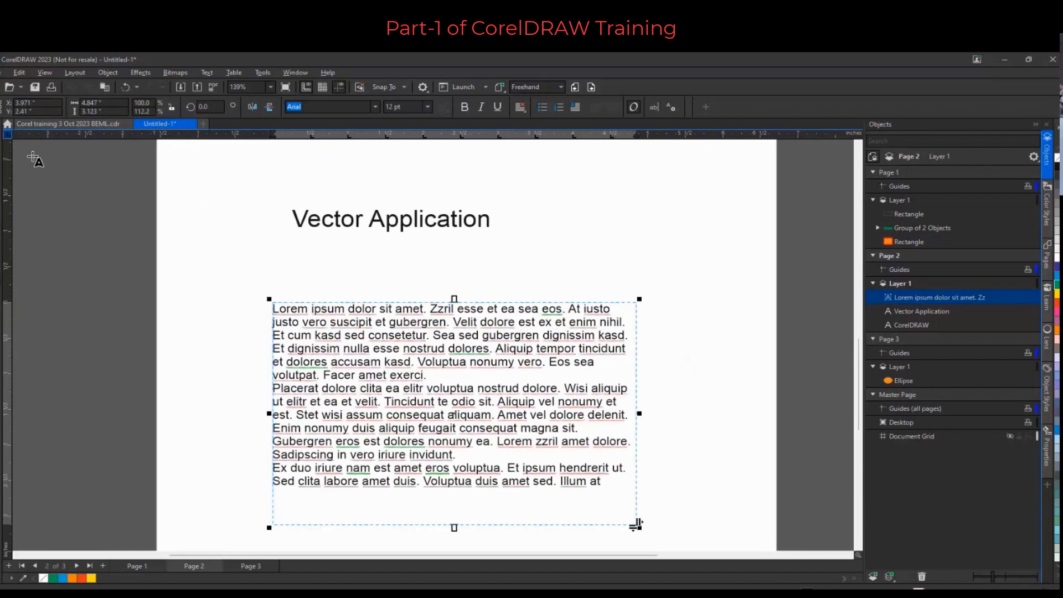
Shorten the paragraph text frame to about 2.1 in tall
{"action": "left_click", "coordinate": [1, 145]}
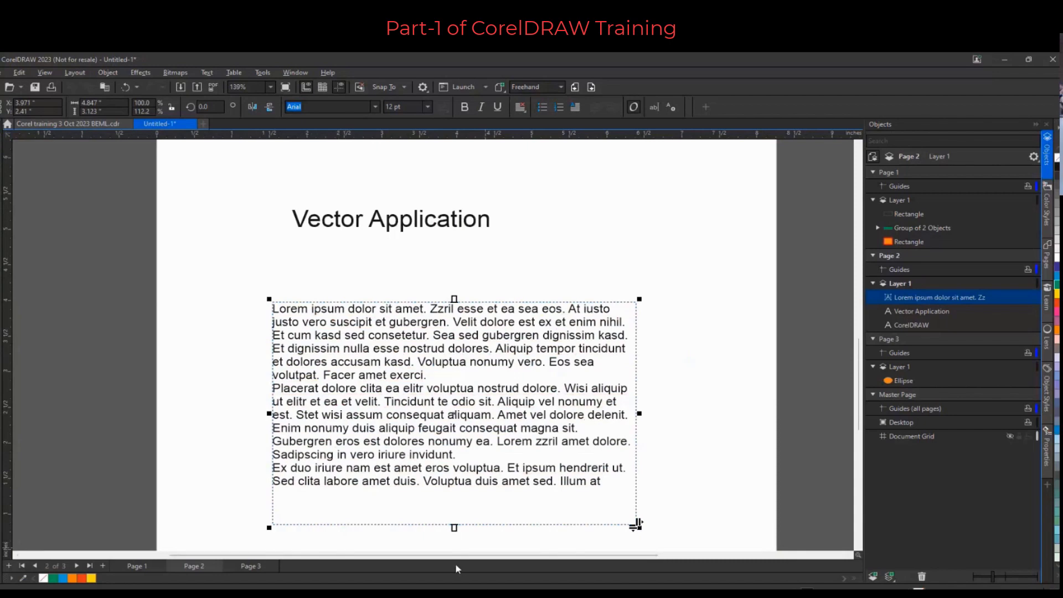
{"action": "left_click_drag", "start_coordinate": [636, 523], "coordinate": [637, 451]}
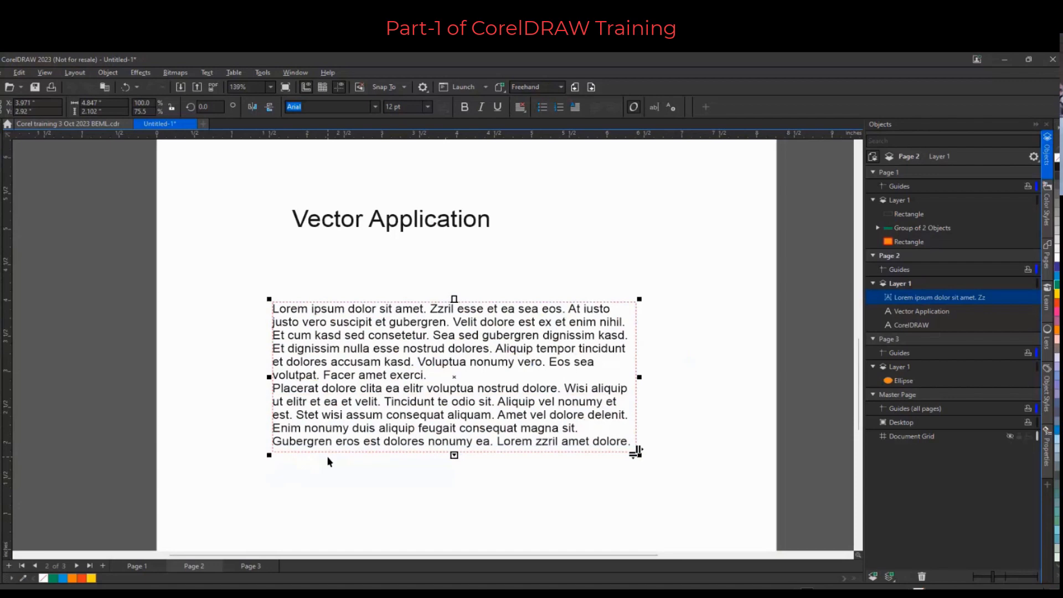
Select all the paragraph text and set it to Arial Rounded MT Bold at 16 pt
{"action": "double_click", "coordinate": [360, 370]}
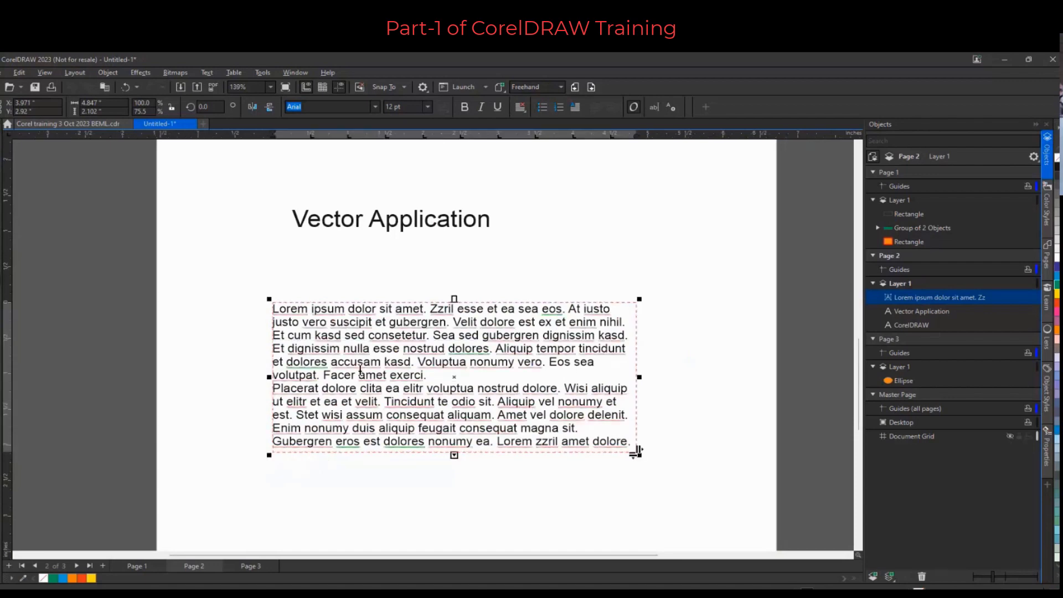
{"action": "key", "text": "ctrl+a"}
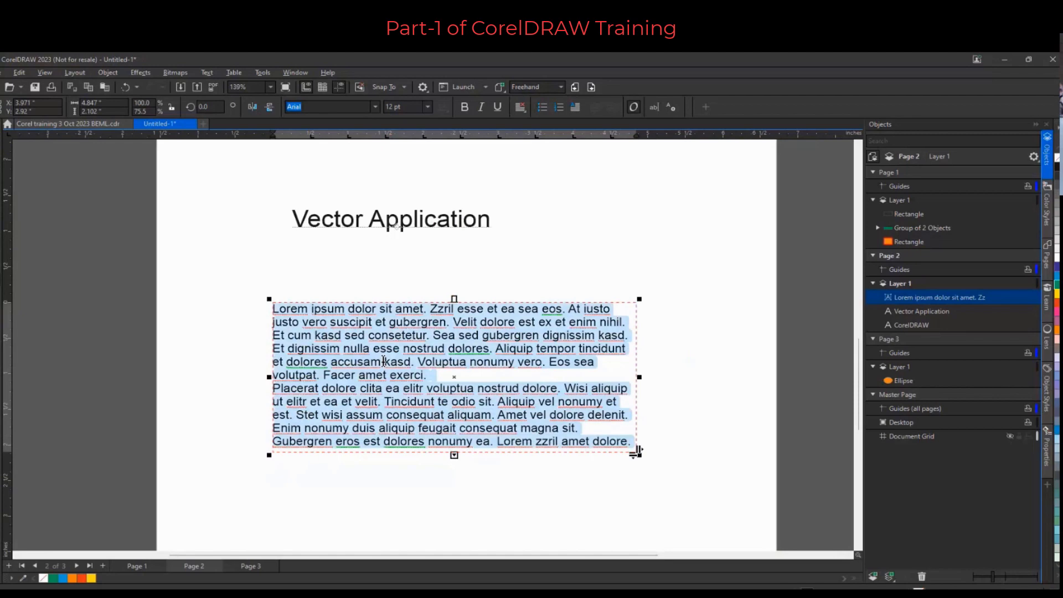
{"action": "left_click", "coordinate": [376, 108]}
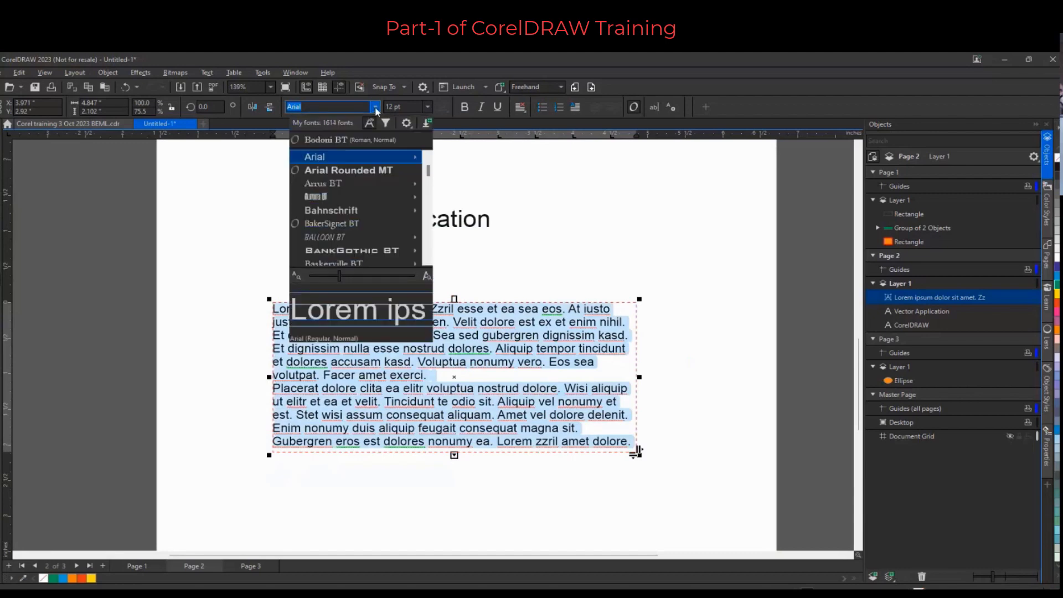
{"action": "left_click", "coordinate": [375, 172]}
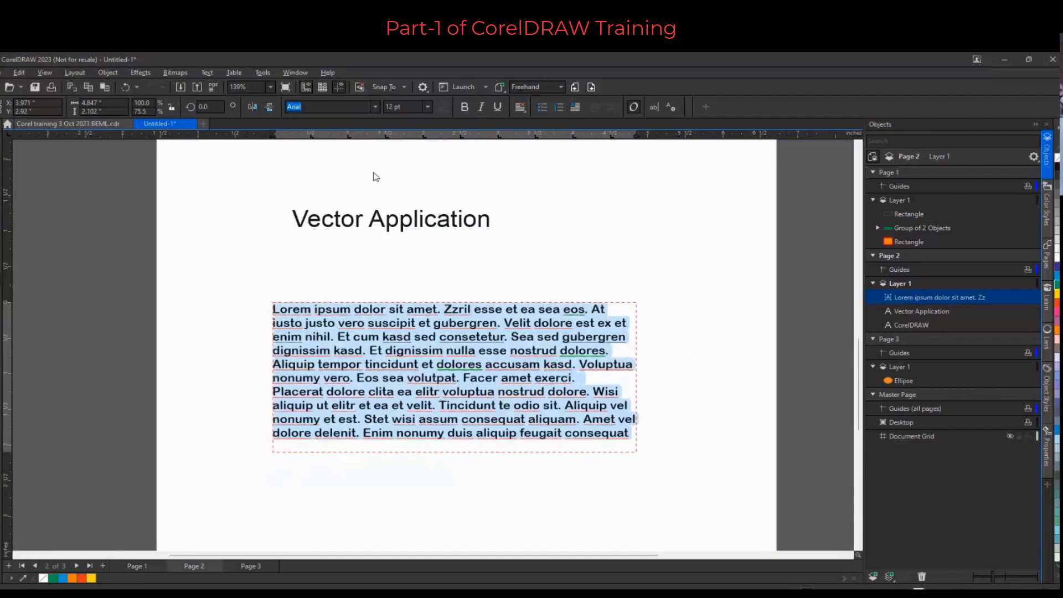
{"action": "left_click", "coordinate": [429, 108]}
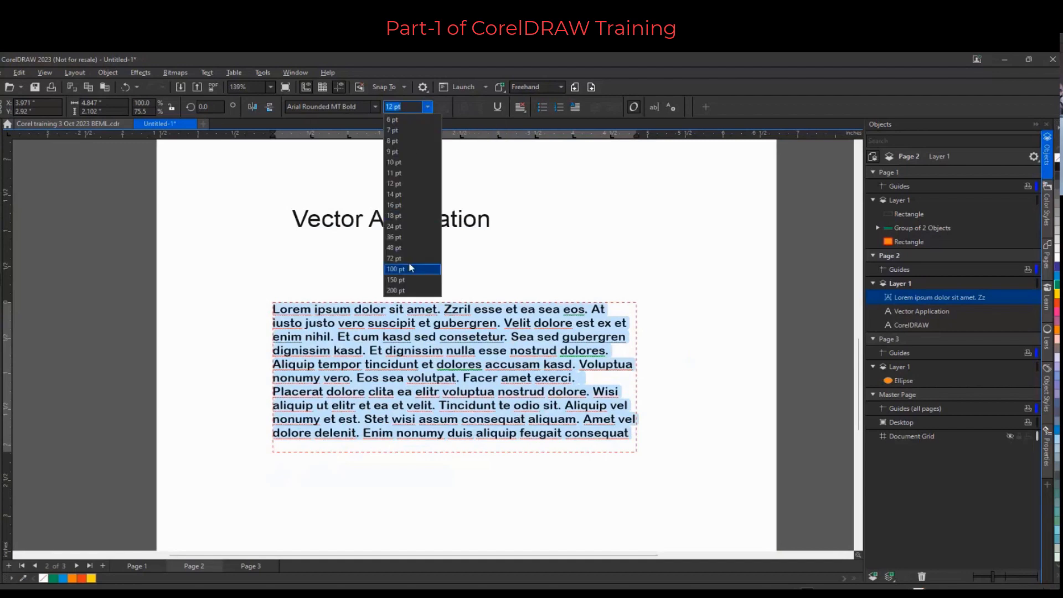
{"action": "left_click", "coordinate": [398, 206]}
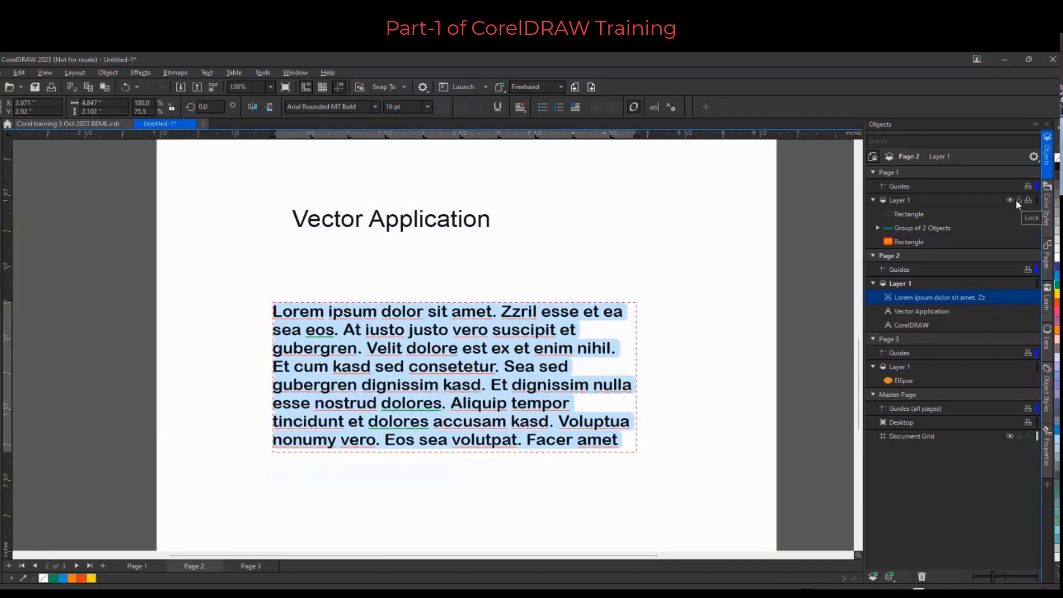
Set the paragraph text's line spacing to 120% of character height
{"action": "left_click", "coordinate": [1045, 454]}
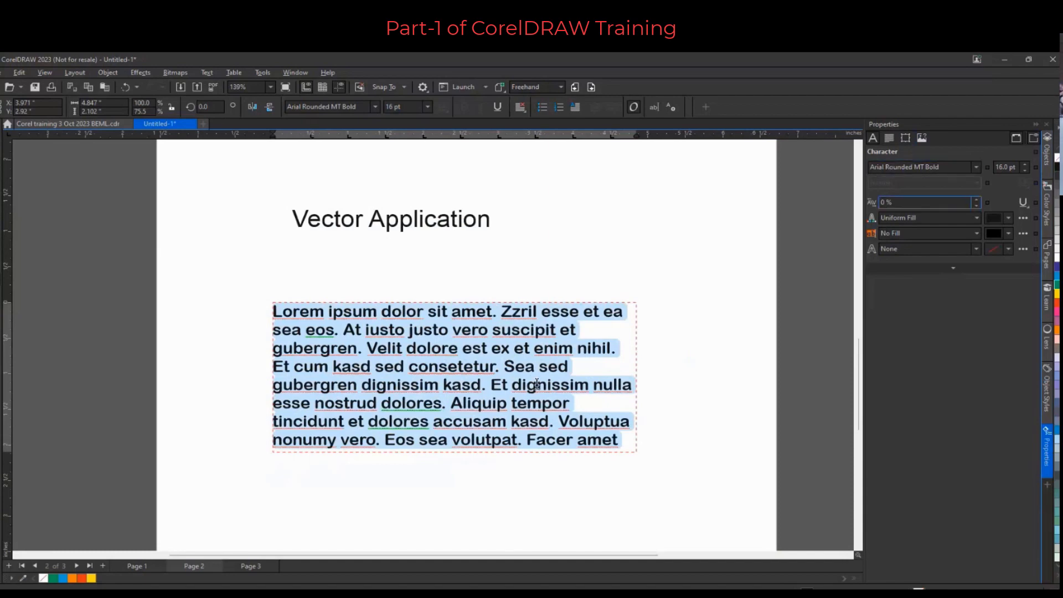
{"action": "left_click", "coordinate": [890, 138]}
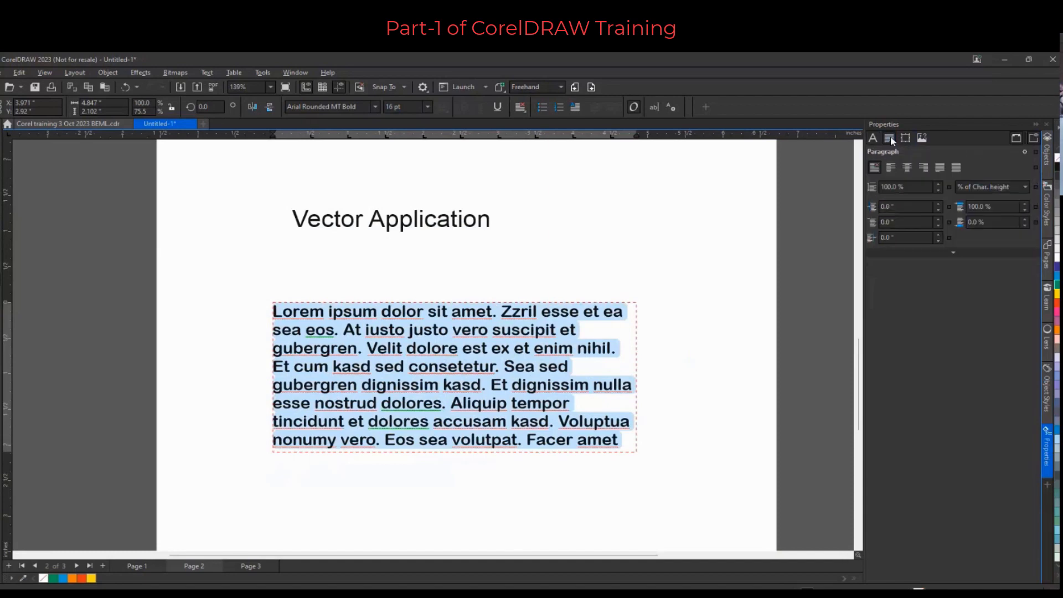
{"action": "left_click", "coordinate": [907, 187]}
{"action": "type", "text": "120"}
{"action": "key", "text": "Return"}
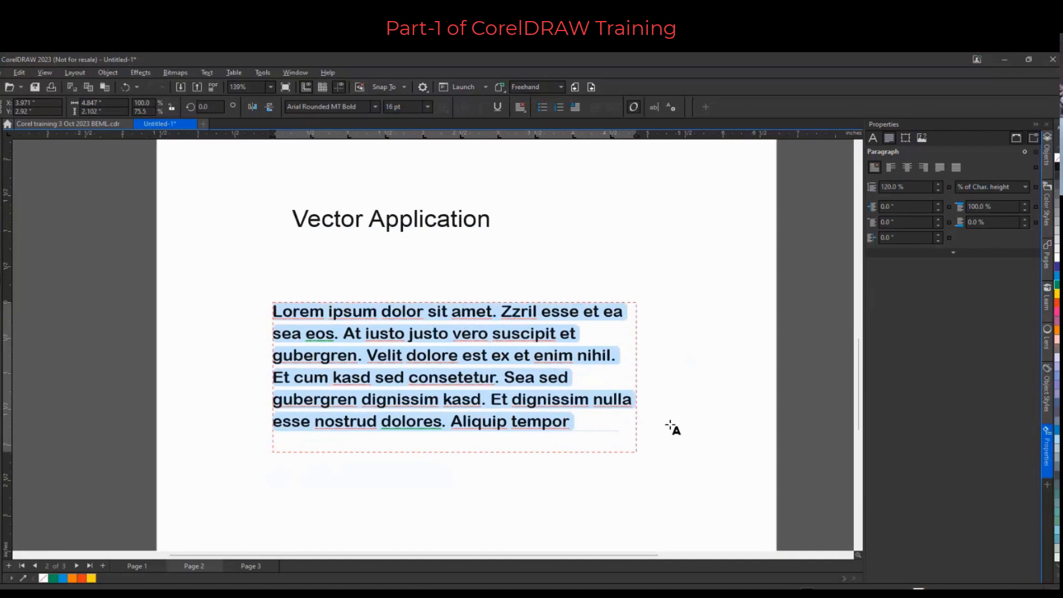
Center-align the paragraph text and leave text editing
{"action": "left_click", "coordinate": [906, 167]}
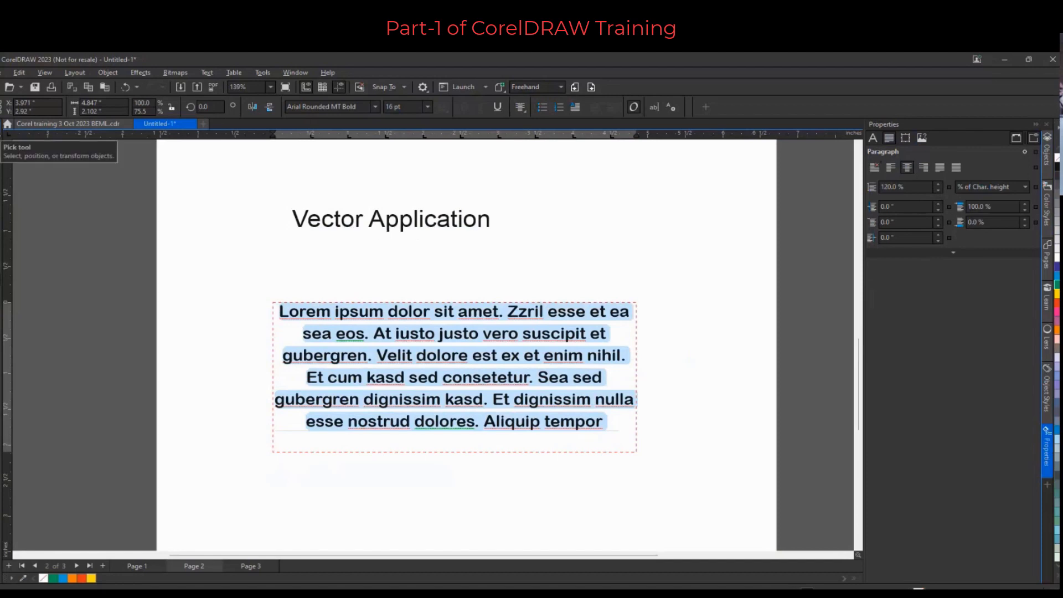
{"action": "left_click", "coordinate": [7, 140]}
Select the word "Vector" in the heading and try OpenType Stylistic Set 2, then Stylistic Set 3
{"action": "left_click", "coordinate": [364, 227]}
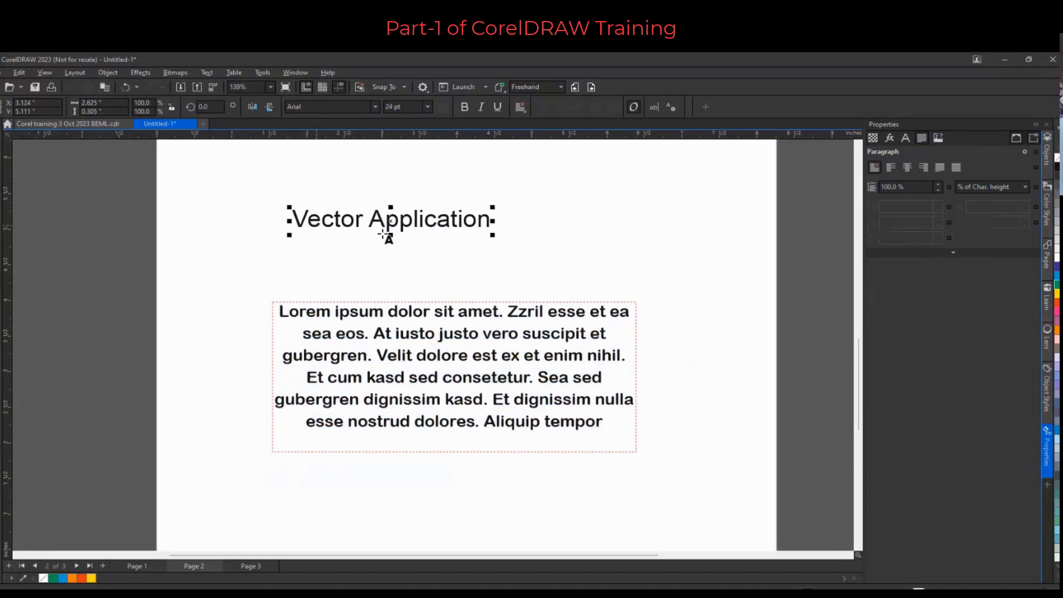
{"action": "left_click", "coordinate": [307, 219]}
{"action": "double_click", "coordinate": [321, 218]}
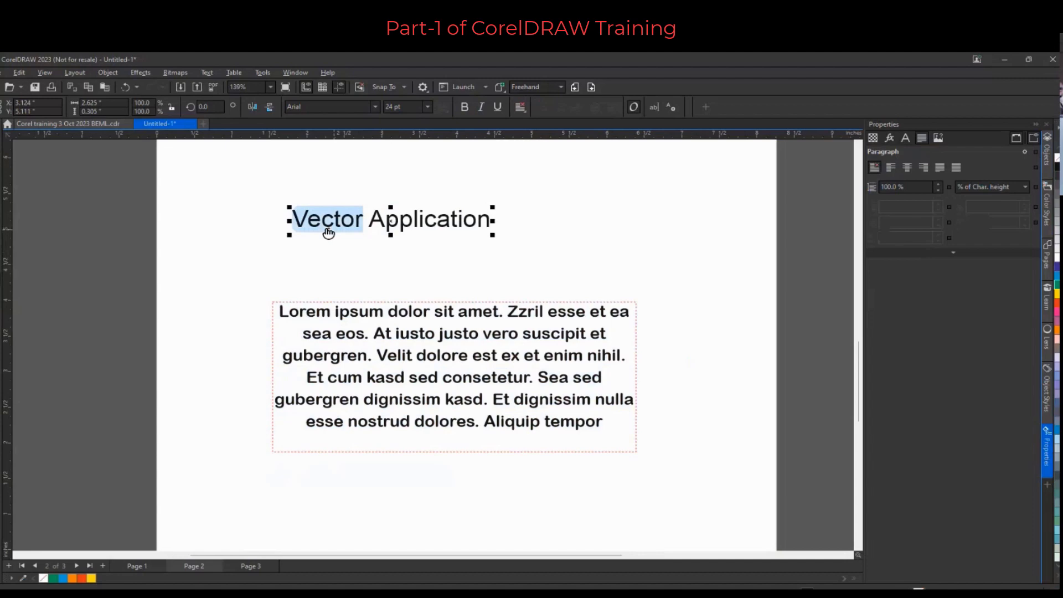
{"action": "scroll", "coordinate": [329, 232], "scroll_direction": "up", "scroll_amount": 5}
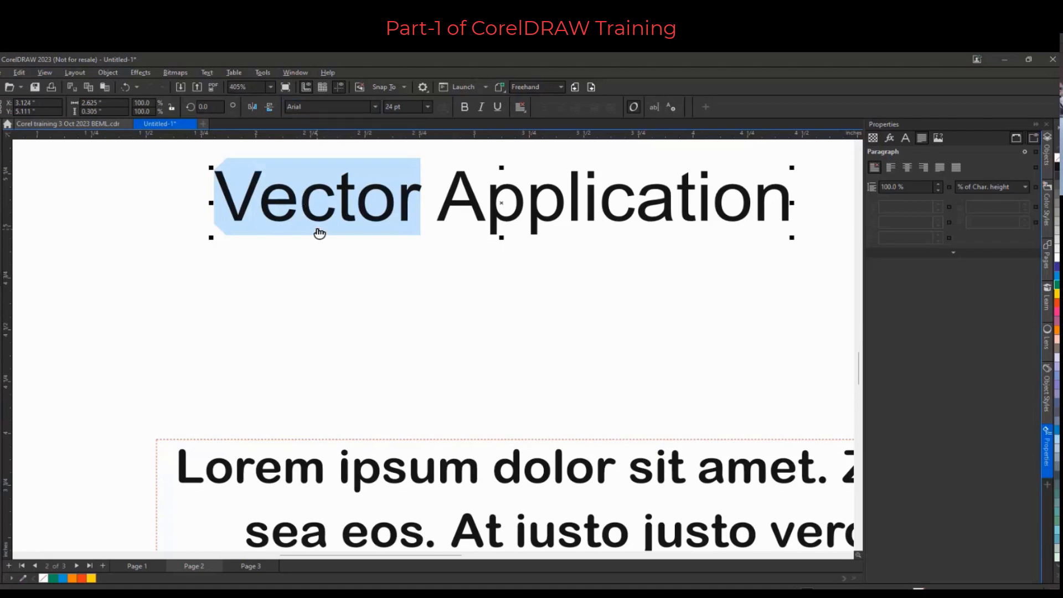
{"action": "left_click", "coordinate": [318, 231]}
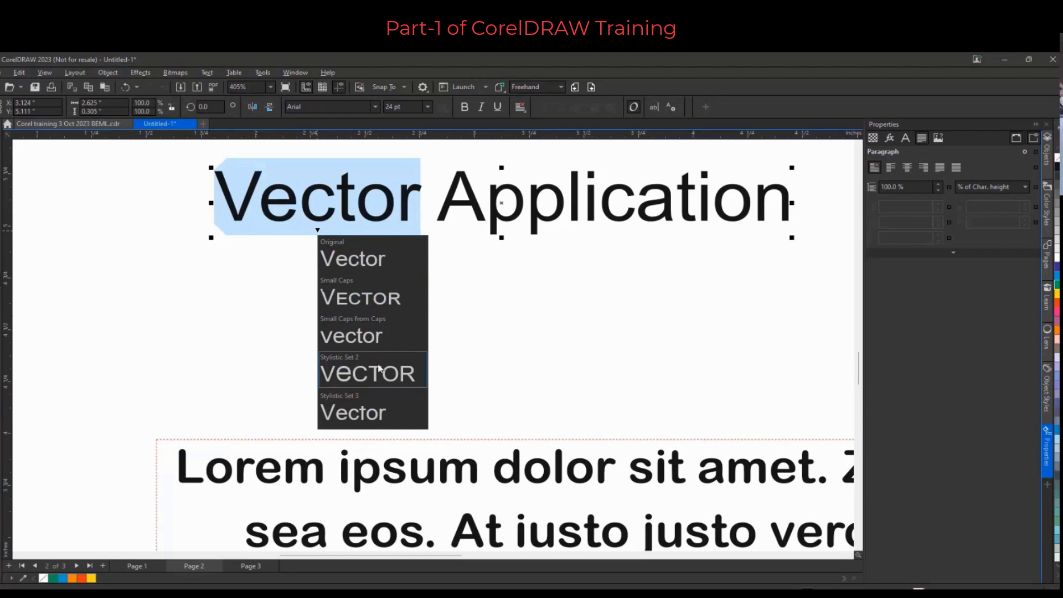
{"action": "left_click", "coordinate": [378, 369]}
{"action": "left_click", "coordinate": [318, 231]}
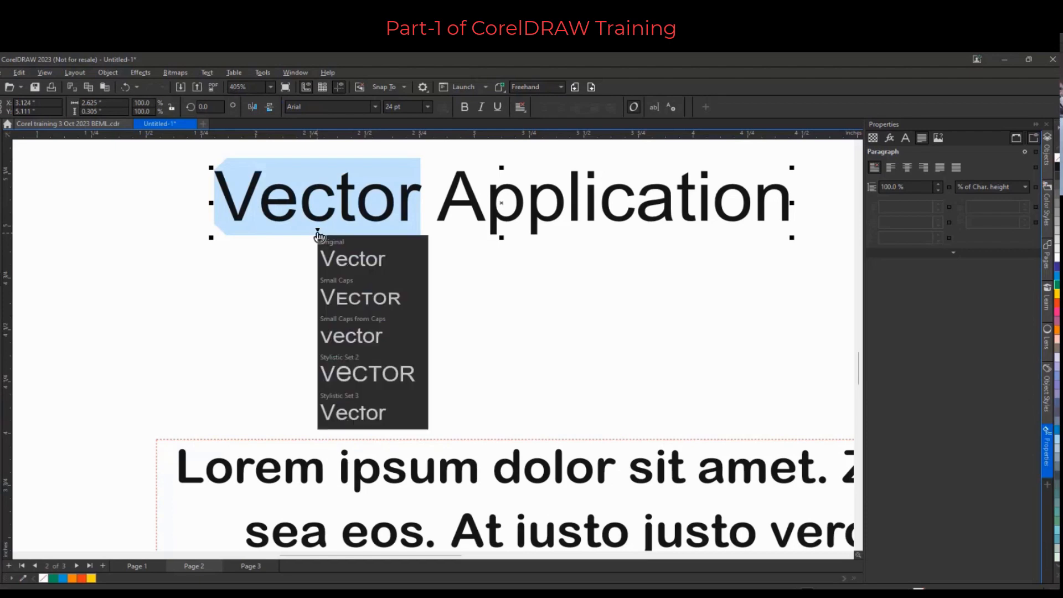
{"action": "left_click", "coordinate": [355, 411]}
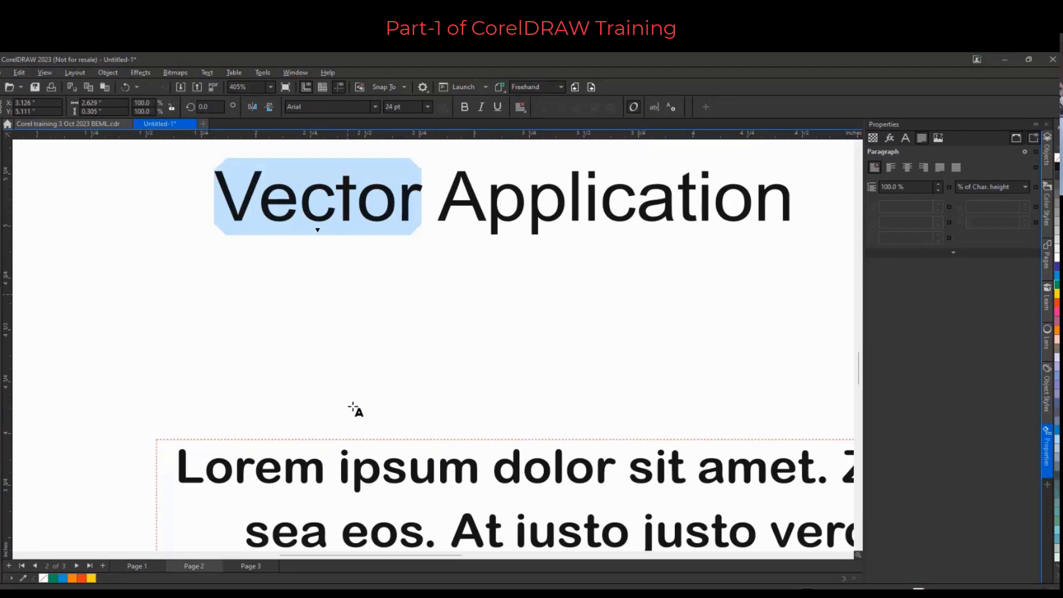
Change the word "Vector" to the Gabriola font
{"action": "left_click", "coordinate": [341, 110]}
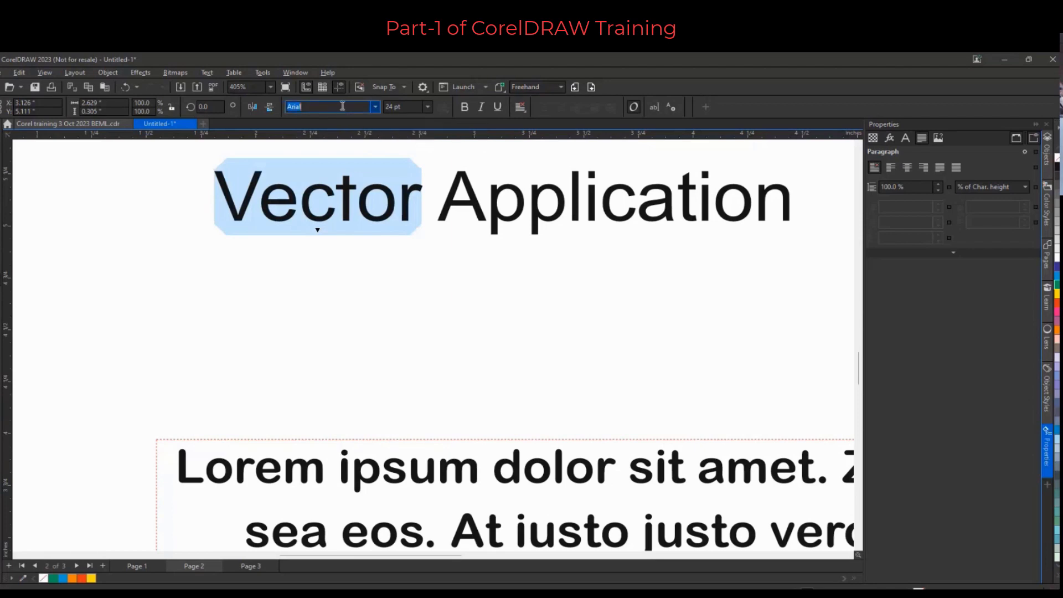
{"action": "type", "text": "Gabriol"}
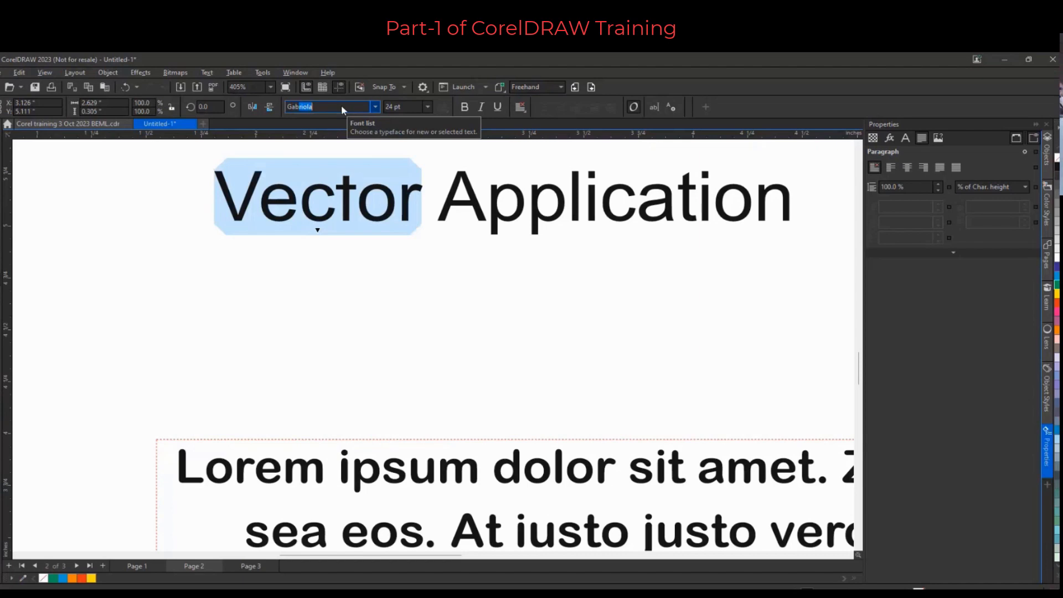
{"action": "key", "text": "Return"}
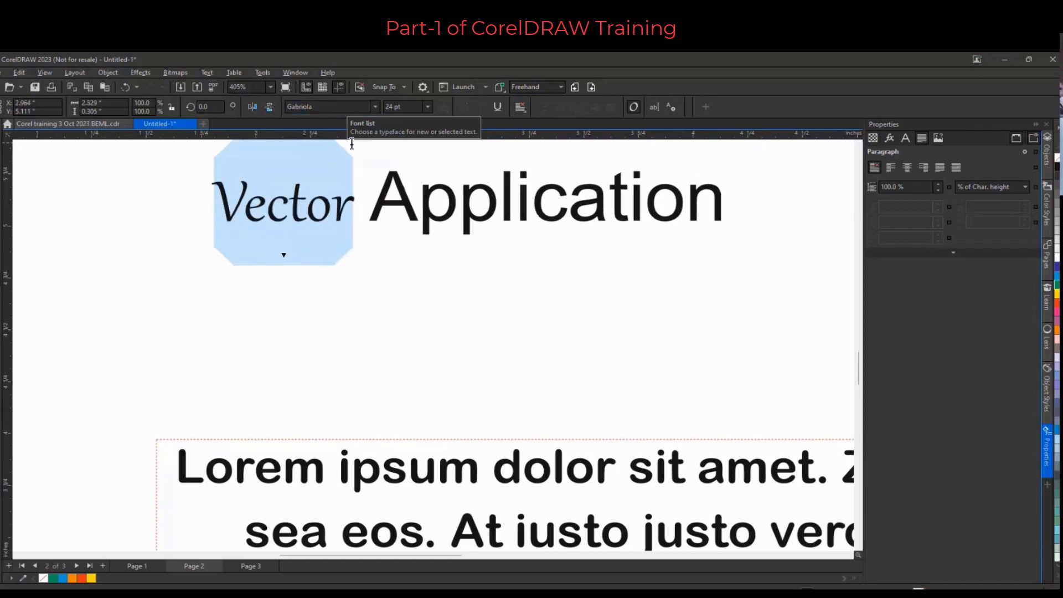
Apply OpenType Stylistic Sets 5 and 6 to "Vector" and set it to 36 pt
{"action": "left_click", "coordinate": [282, 255]}
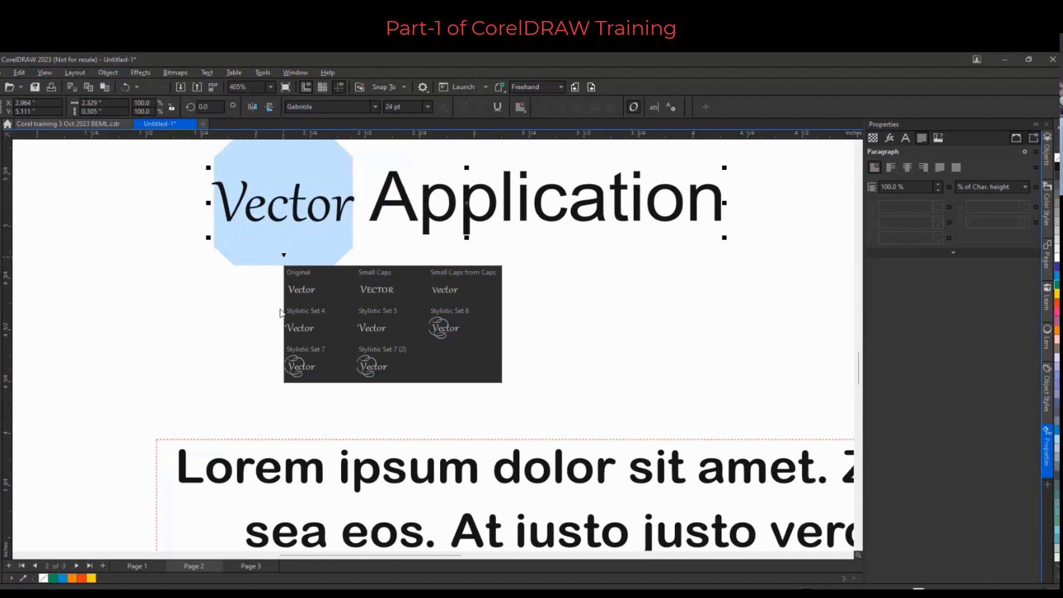
{"action": "left_click", "coordinate": [386, 327]}
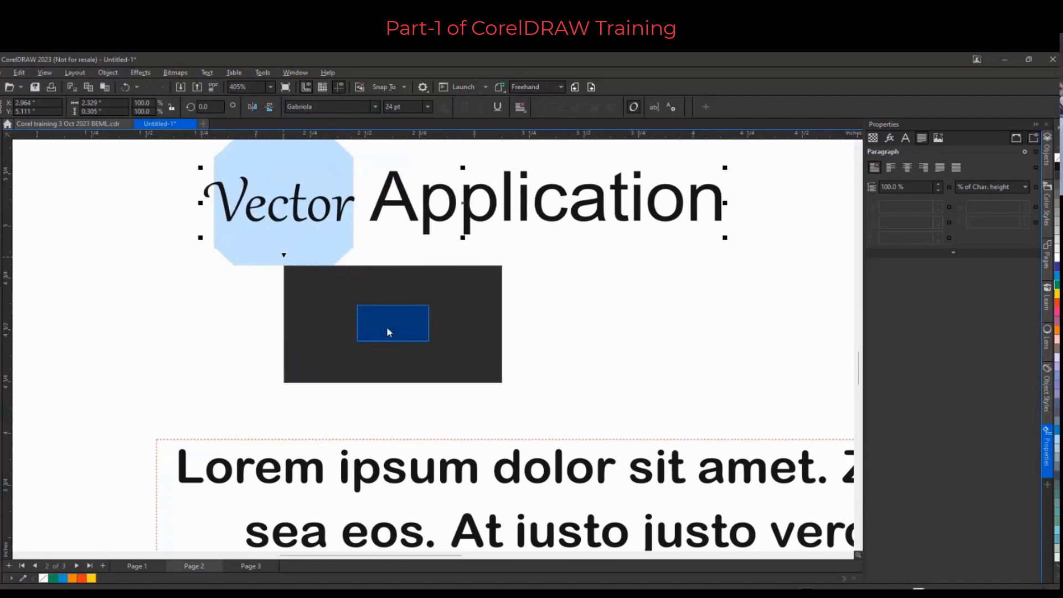
{"action": "left_click", "coordinate": [285, 256]}
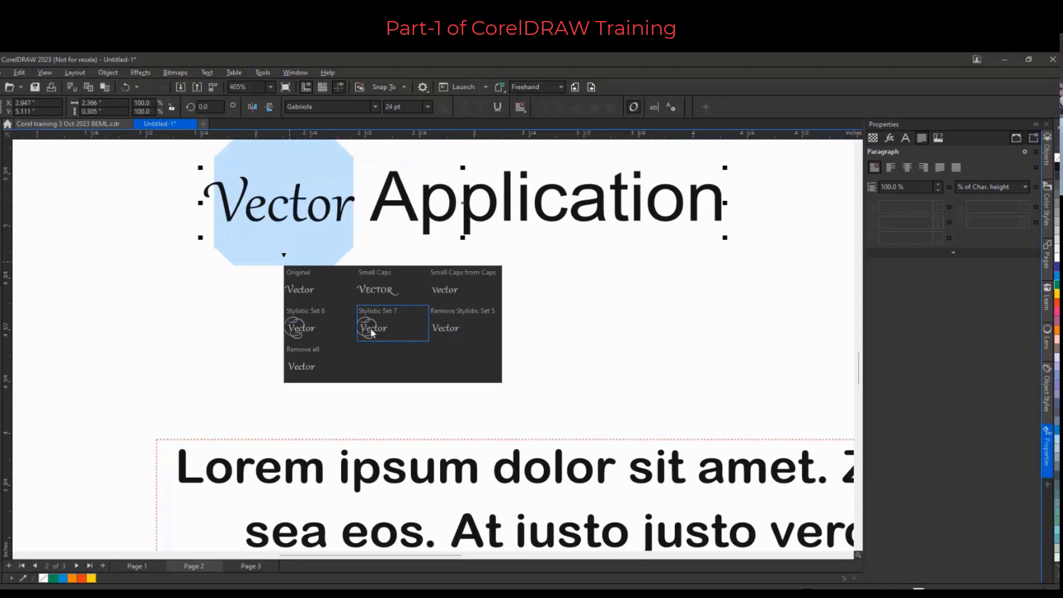
{"action": "left_click", "coordinate": [319, 324]}
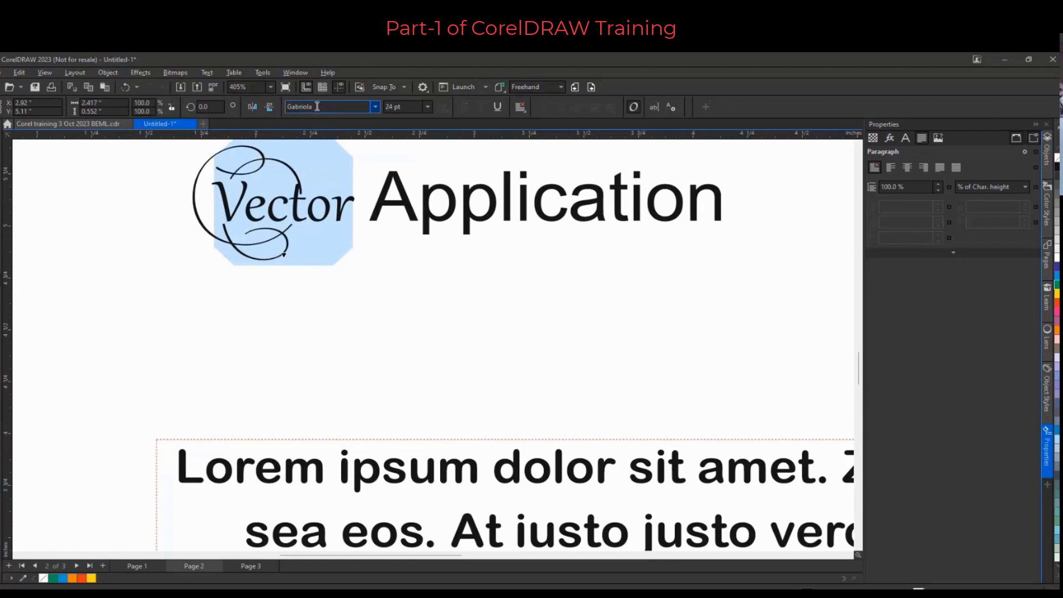
{"action": "left_click", "coordinate": [428, 106]}
{"action": "left_click", "coordinate": [396, 238]}
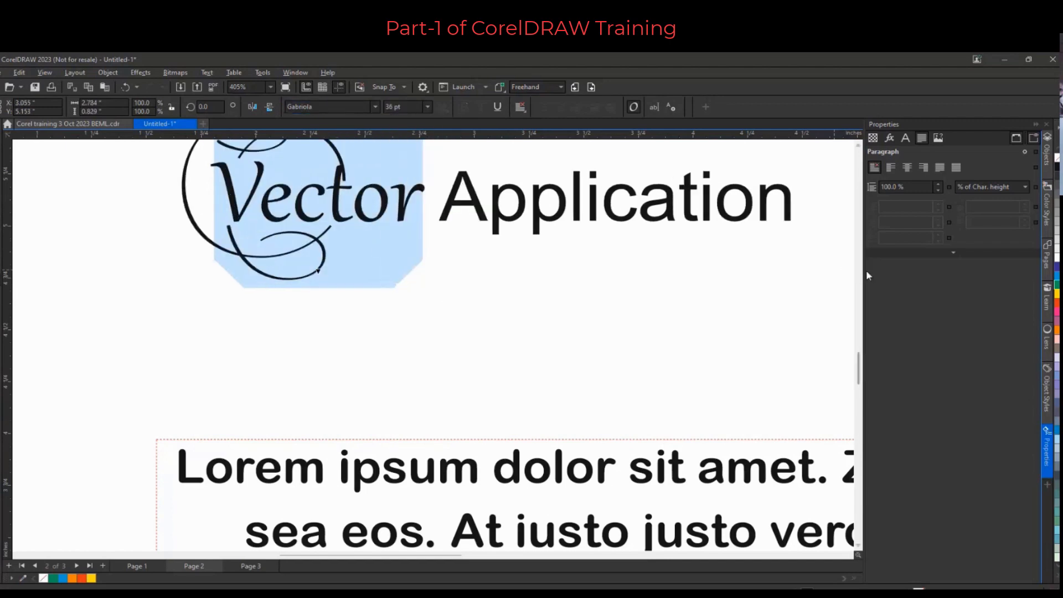
Add the artistic text "Corel" above the Vector Application heading
{"action": "left_click_drag", "start_coordinate": [859, 379], "coordinate": [860, 355]}
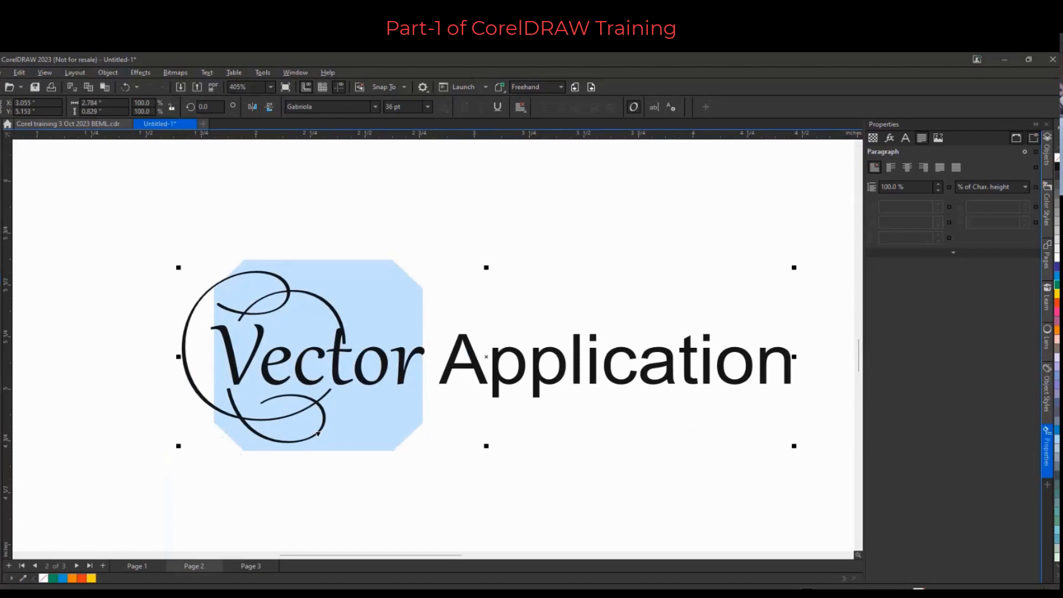
{"action": "left_click", "coordinate": [258, 199]}
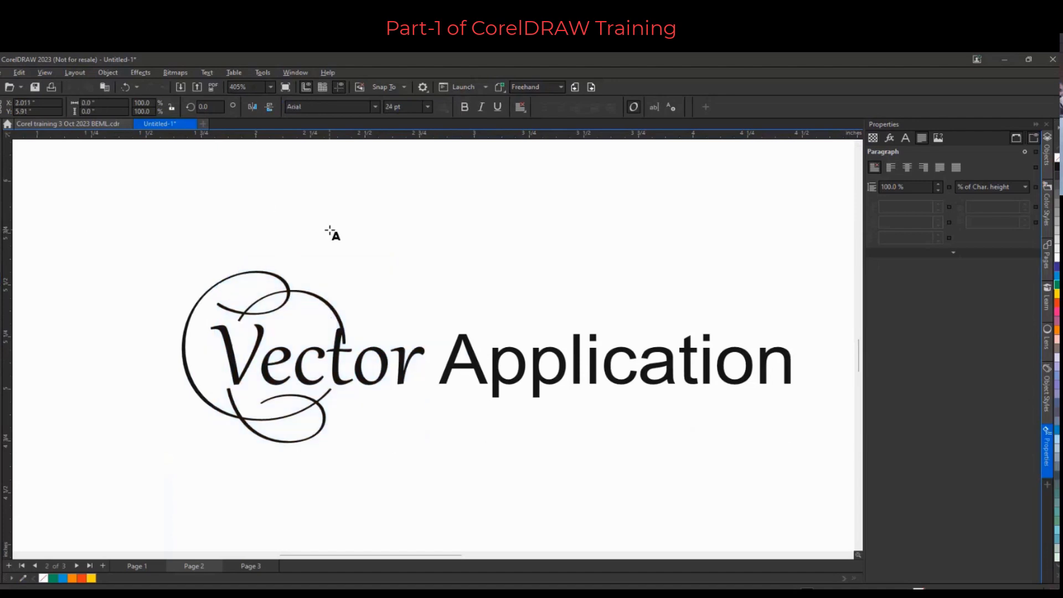
{"action": "type", "text": "Corel"}
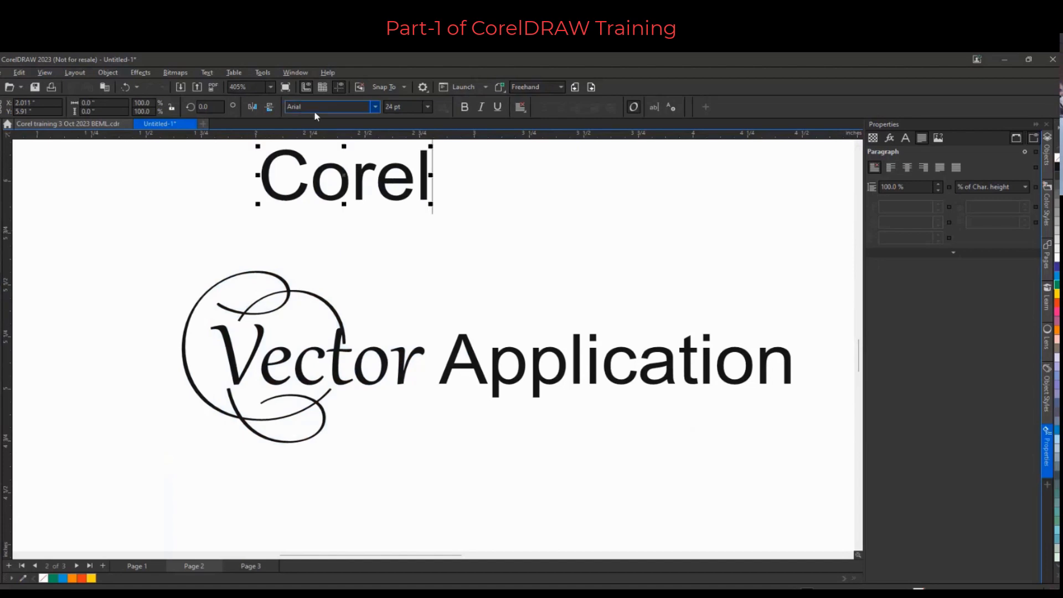
Examine the font list and the interactive OpenType options for "Corel" and "Vector"
{"action": "left_click", "coordinate": [375, 107]}
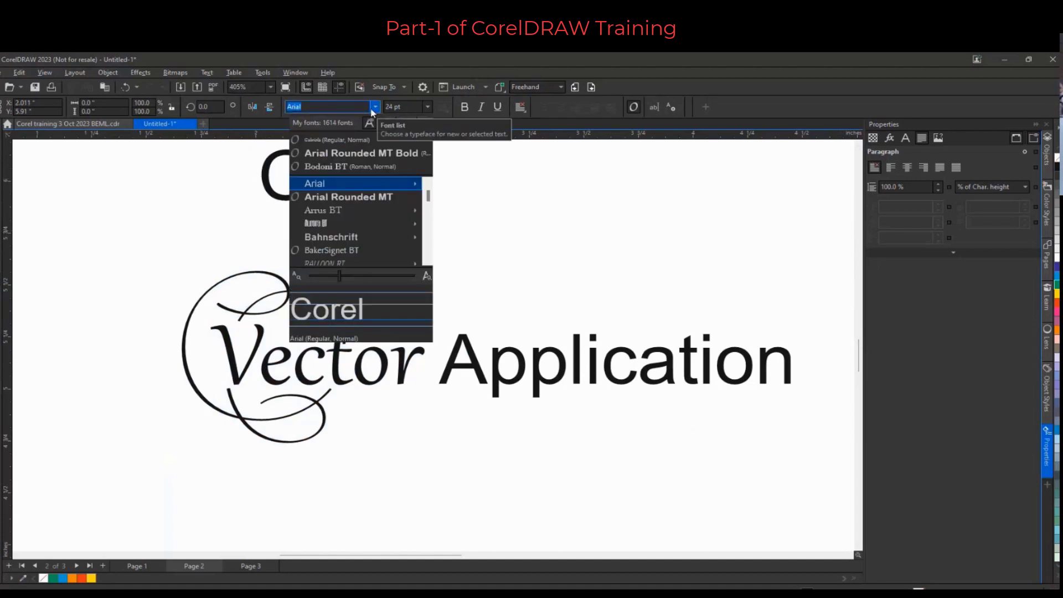
{"action": "key", "text": "Escape"}
{"action": "double_click", "coordinate": [341, 167]}
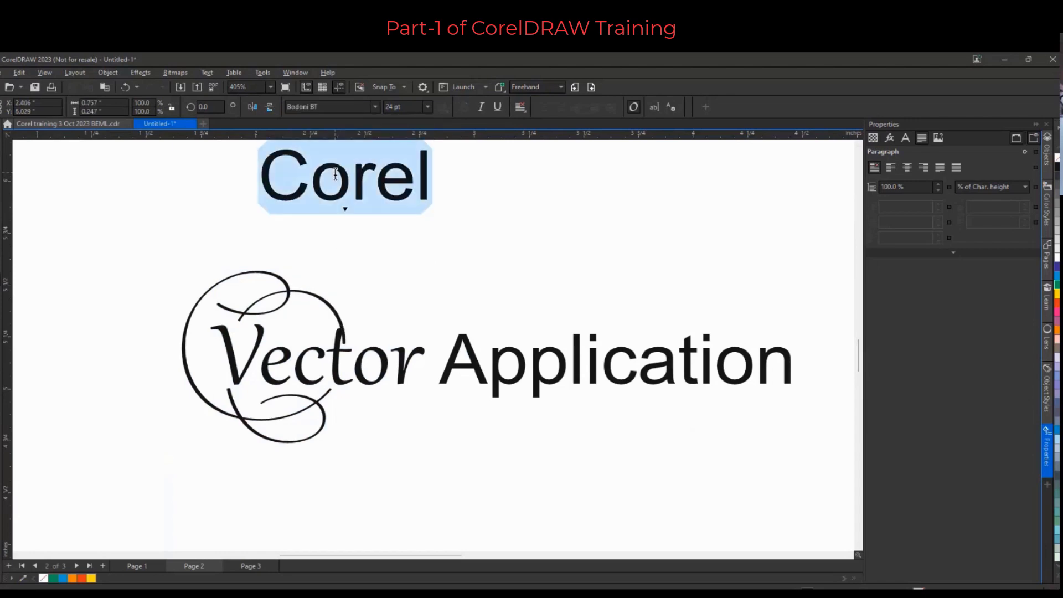
{"action": "left_click", "coordinate": [346, 212]}
{"action": "double_click", "coordinate": [330, 371]}
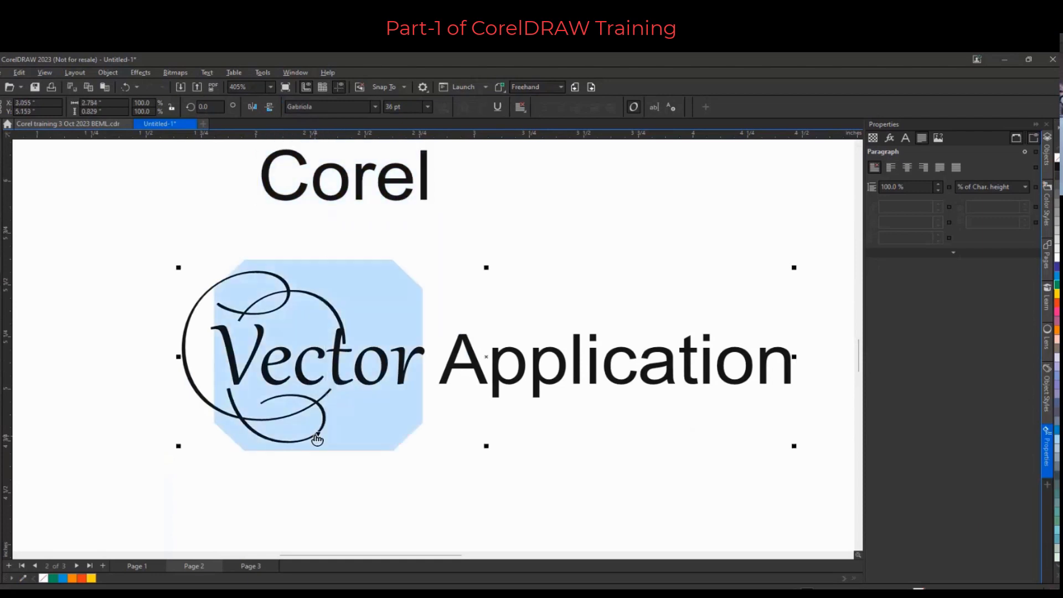
{"action": "left_click", "coordinate": [318, 433]}
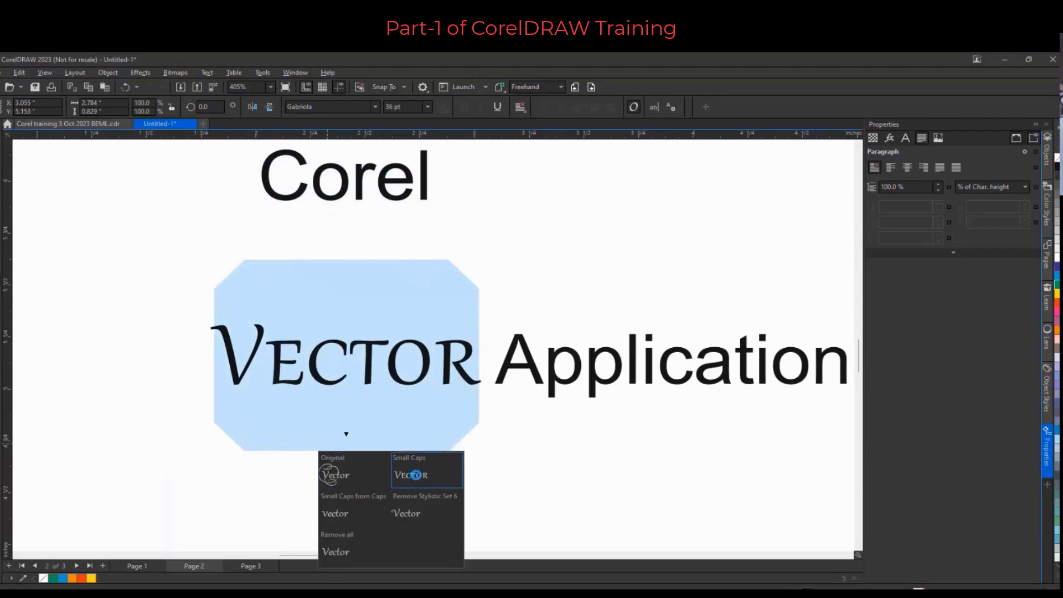
Preview the interactive OpenType alternatives for the word "Application" without applying any
{"action": "double_click", "coordinate": [557, 376]}
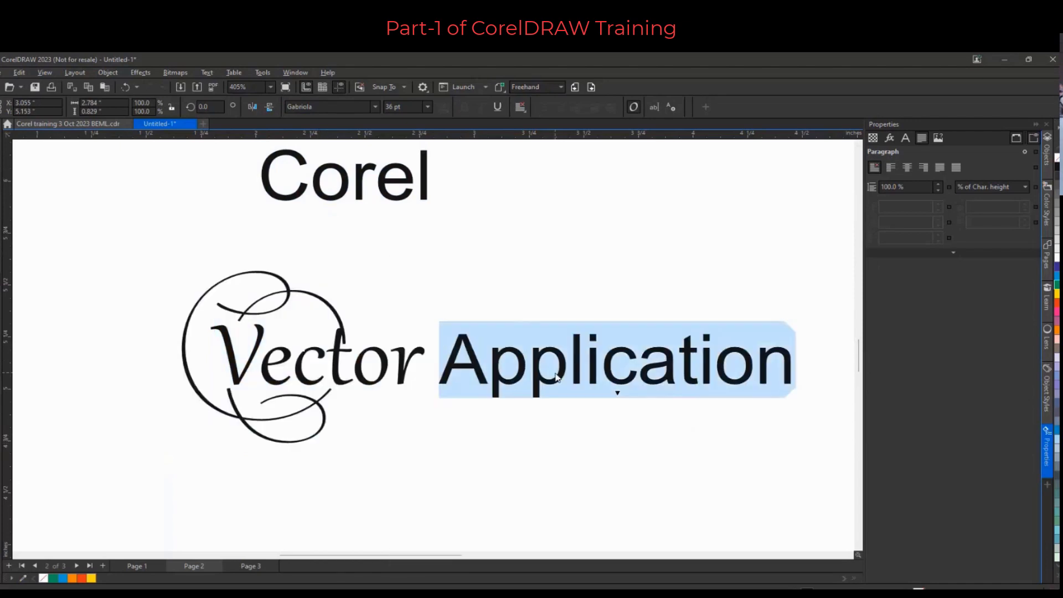
{"action": "left_click", "coordinate": [618, 392]}
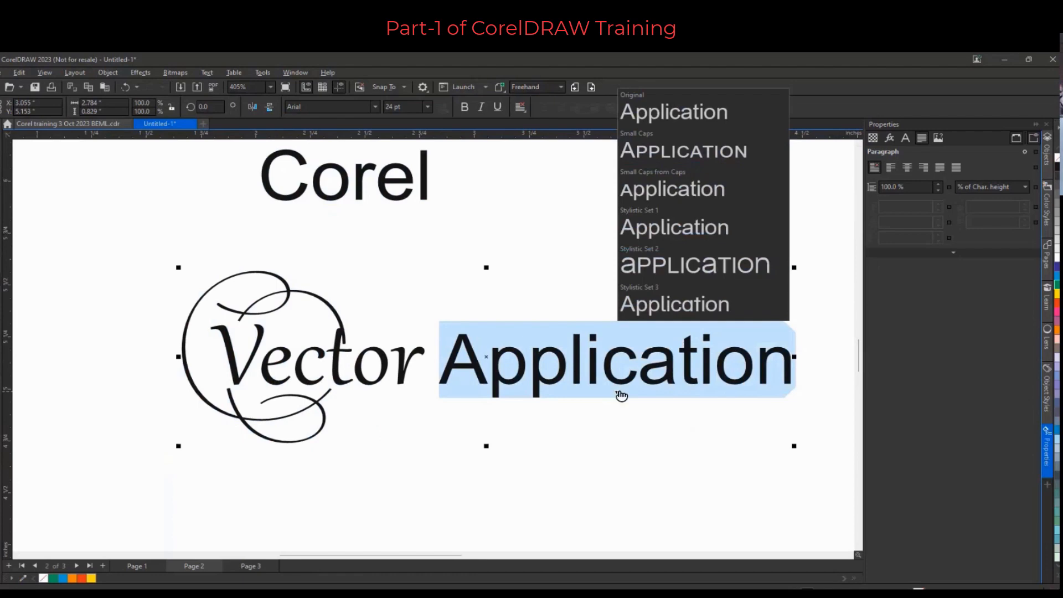
{"action": "left_click", "coordinate": [676, 194]}
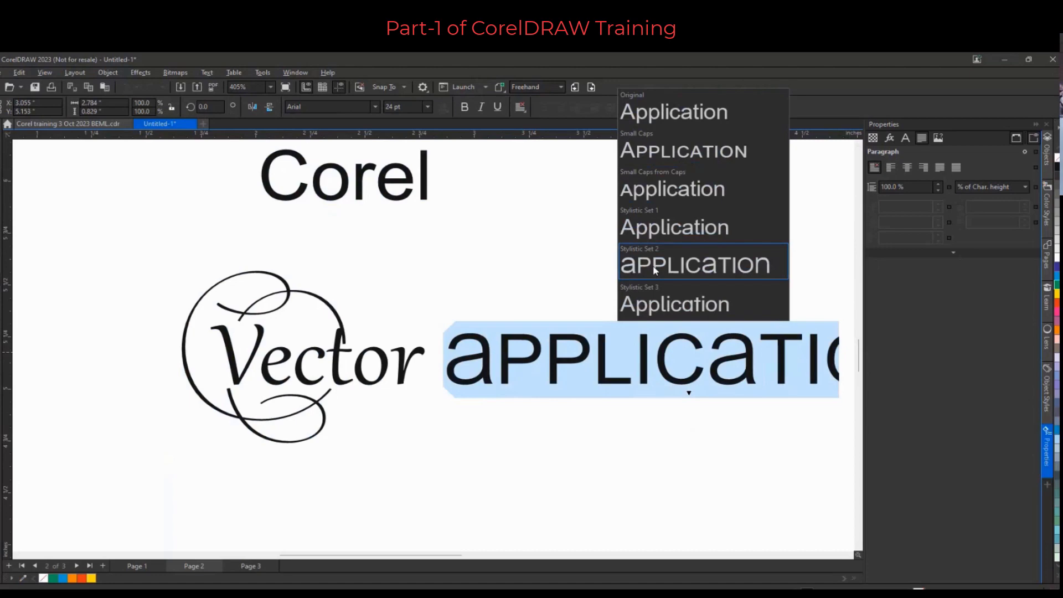
{"action": "left_click", "coordinate": [347, 273]}
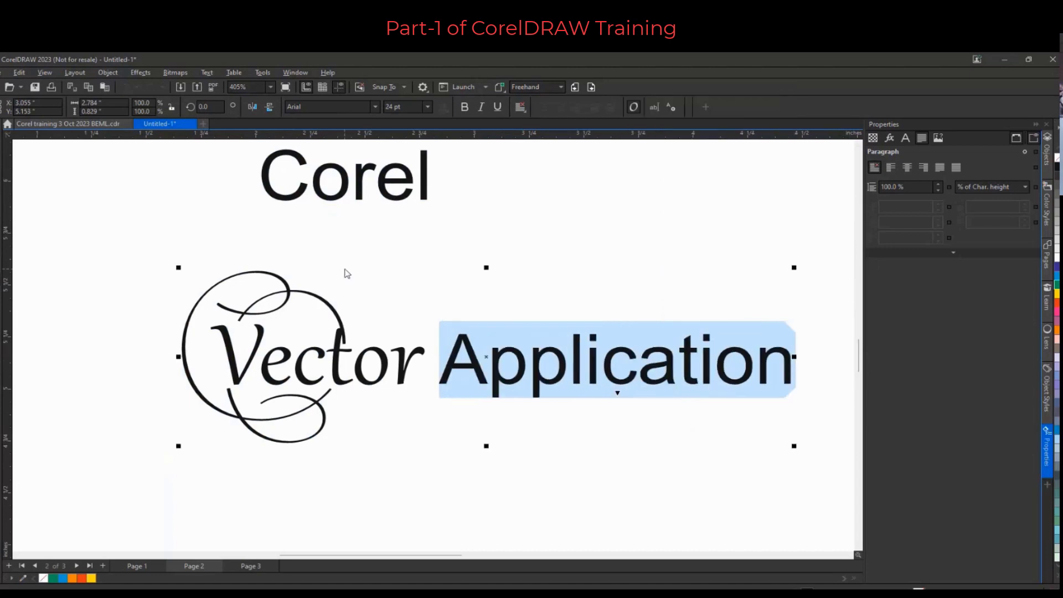
Switch to the Corel training 3 Oct 2023 BEML document and view its Mouse Controller page
{"action": "scroll", "coordinate": [346, 274], "scroll_direction": "down", "scroll_amount": 1}
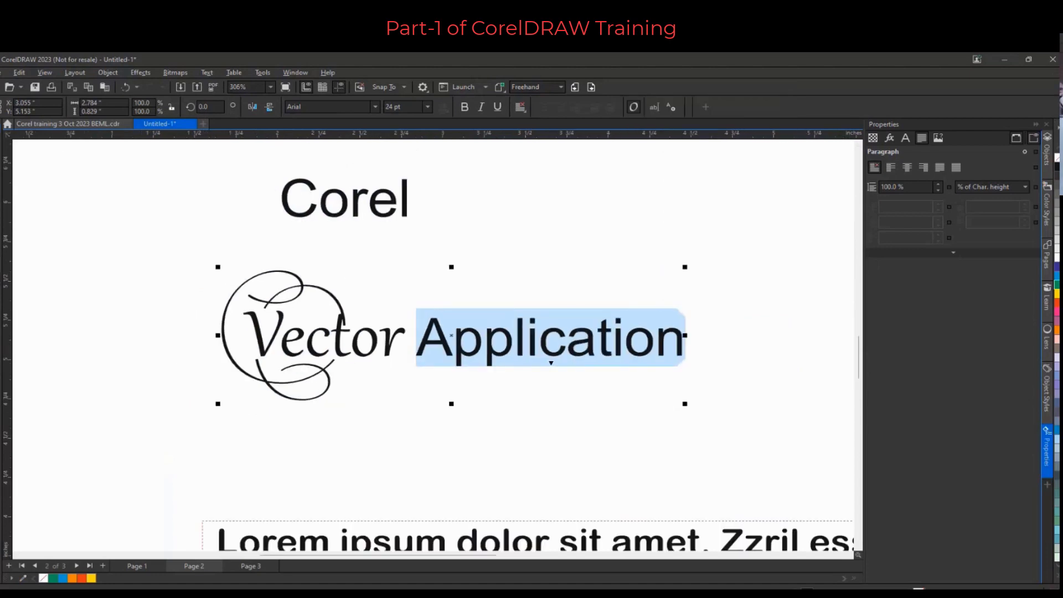
{"action": "key", "text": "ctrl+space"}
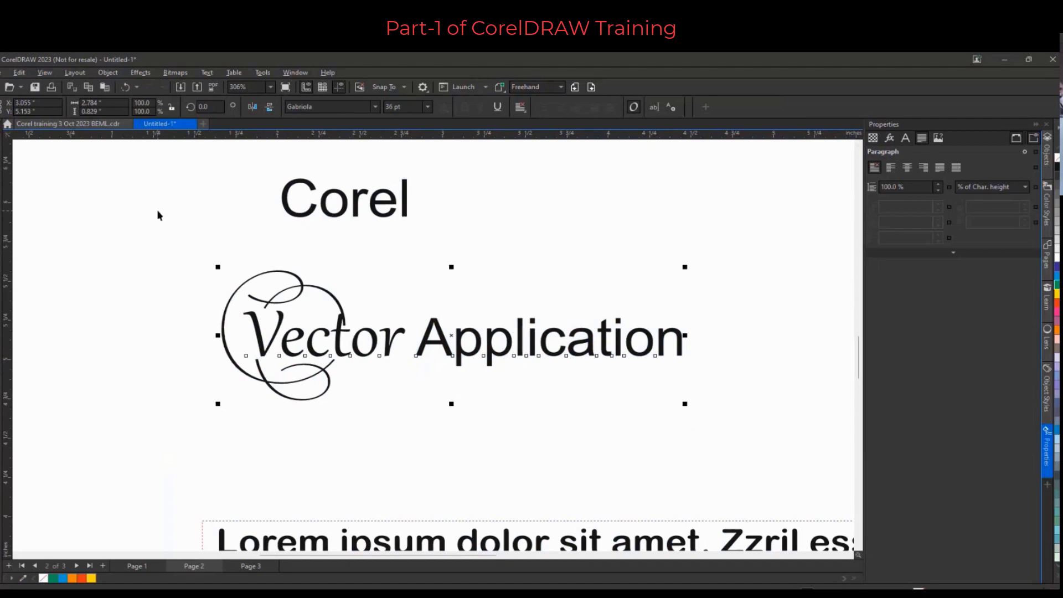
{"action": "scroll", "coordinate": [492, 247], "scroll_direction": "down", "scroll_amount": 2}
{"action": "scroll", "coordinate": [489, 256], "scroll_direction": "down", "scroll_amount": 1}
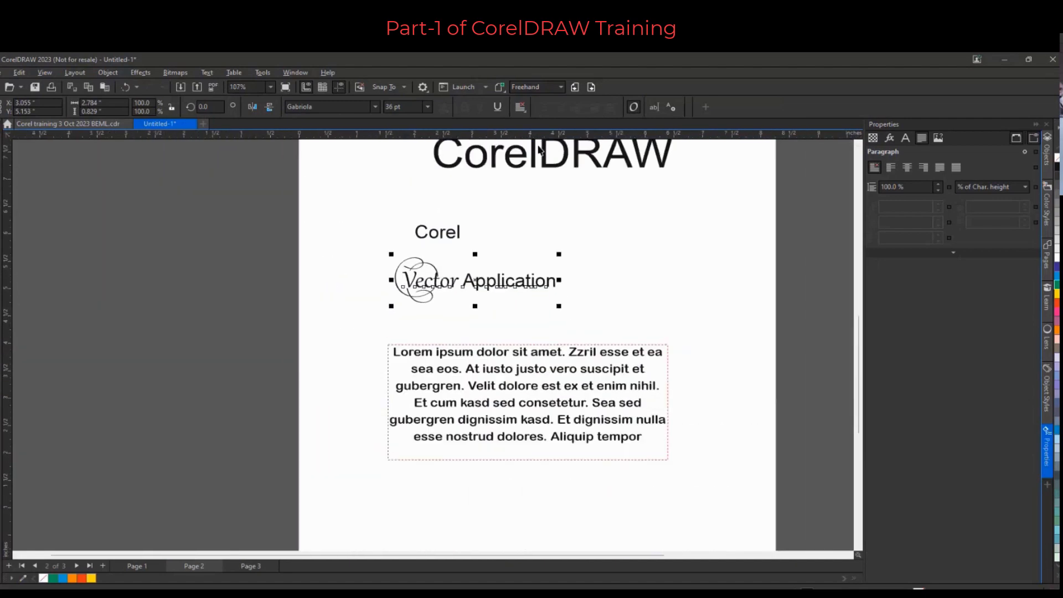
{"action": "left_click", "coordinate": [72, 124]}
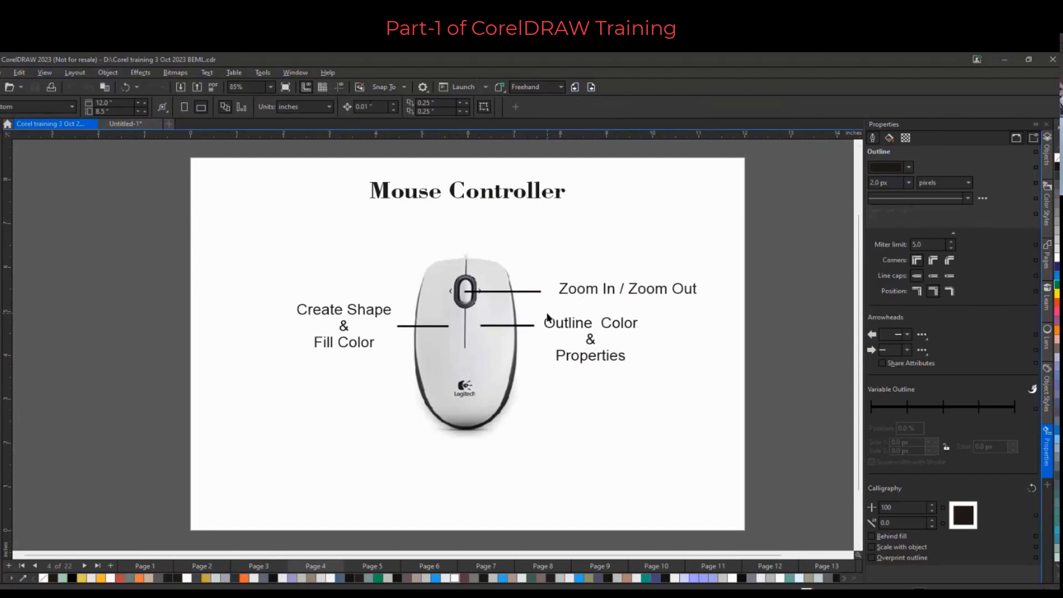
{"action": "scroll", "coordinate": [547, 317], "scroll_direction": "down", "scroll_amount": 3}
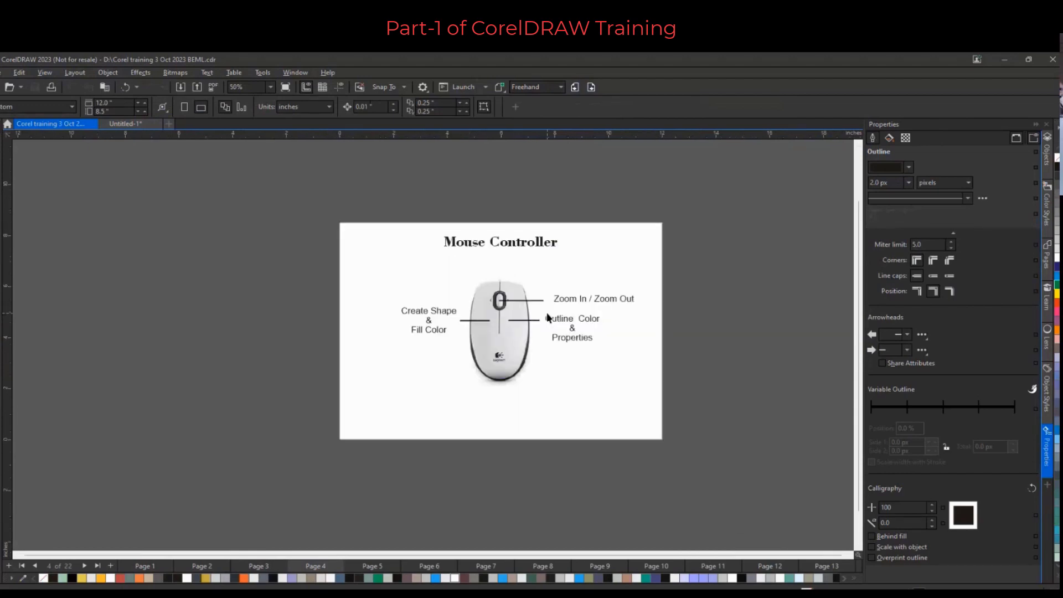
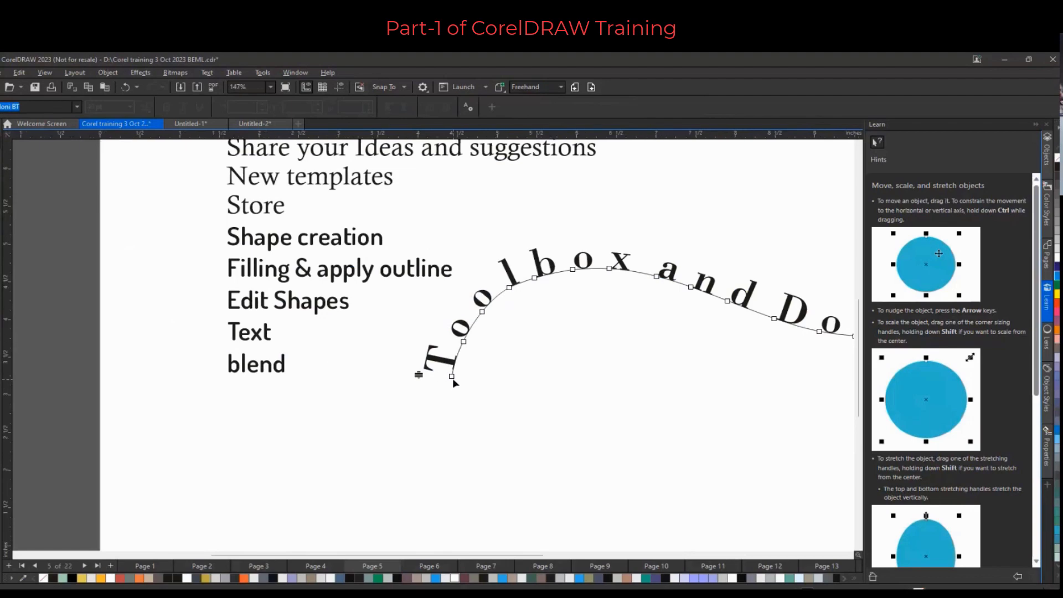
Reshape the curved path under the “Toolbox and Dockers” text by dragging its nodes
{"action": "left_click_drag", "start_coordinate": [465, 345], "coordinate": [472, 325]}
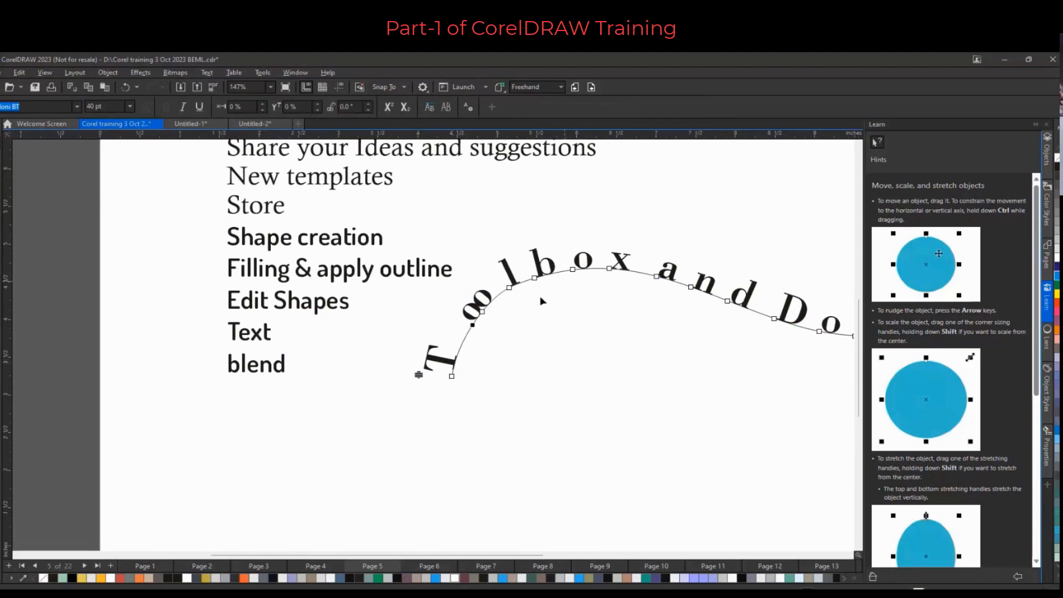
{"action": "mouse_move", "coordinate": [576, 268]}
{"action": "left_mouse_down"}
{"action": "mouse_move", "coordinate": [556, 271]}
{"action": "mouse_move", "coordinate": [597, 270]}
{"action": "mouse_move", "coordinate": [580, 271]}
{"action": "left_mouse_up"}
{"action": "scroll", "coordinate": [572, 340], "scroll_direction": "down", "scroll_amount": 4}
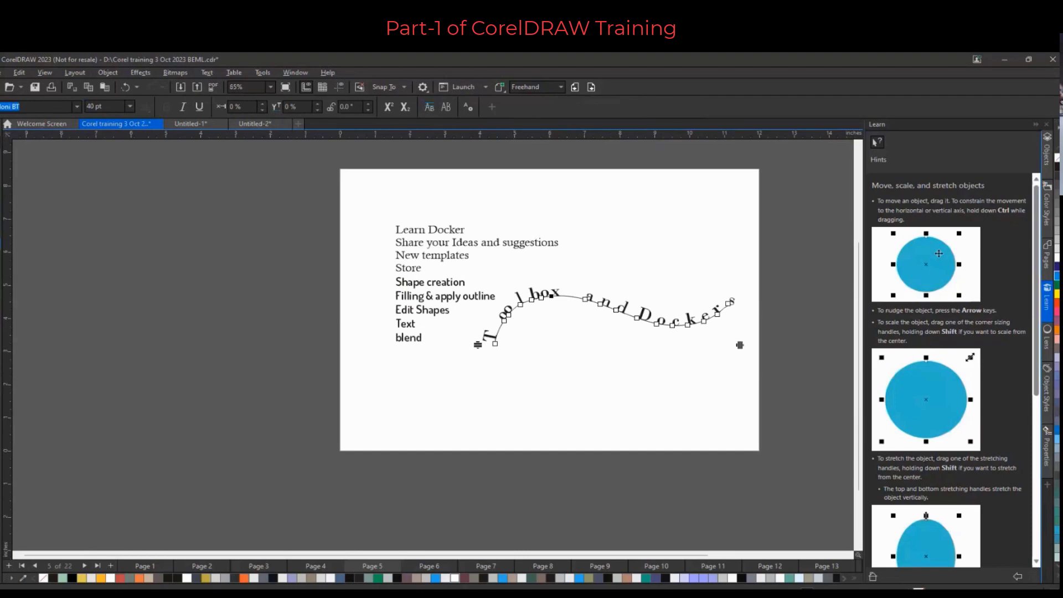
Draw an ellipse below the wavy text on the page
{"action": "key", "text": "F7"}
{"action": "left_click_drag", "start_coordinate": [527, 350], "coordinate": [699, 489]}
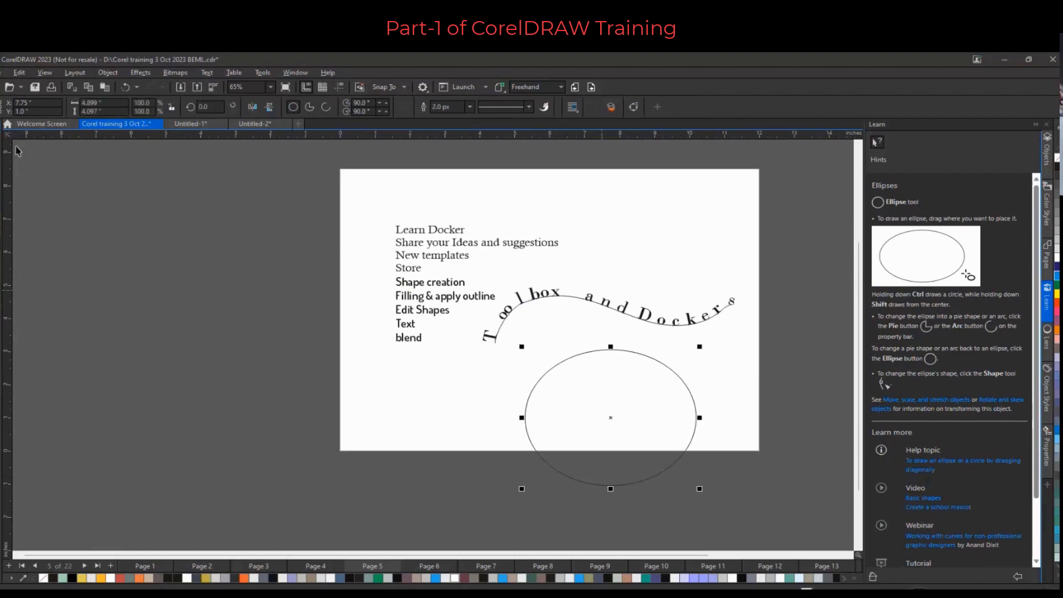
{"action": "key", "text": "space"}
{"action": "scroll", "coordinate": [589, 278], "scroll_direction": "up", "scroll_amount": 2}
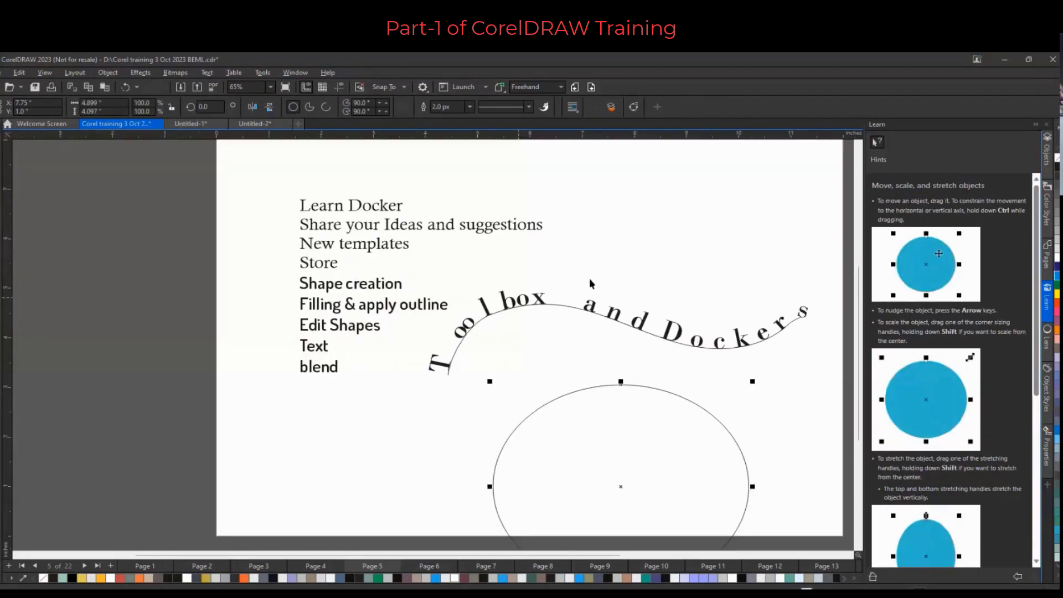
Try to apply a palette color with nothing selected and close the default-properties dialog
{"action": "left_click", "coordinate": [574, 312]}
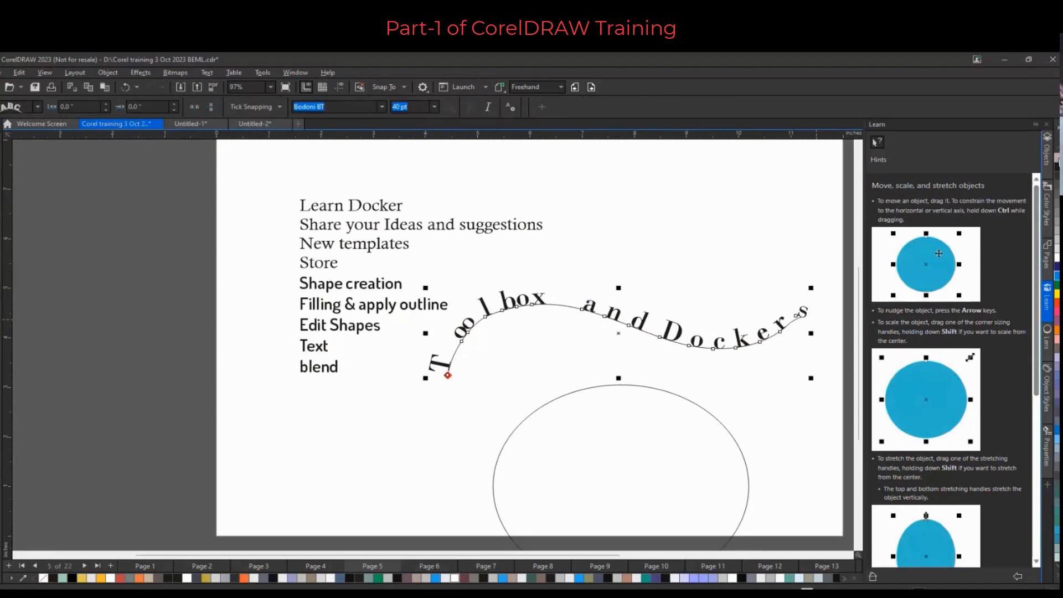
{"action": "left_click", "coordinate": [742, 208]}
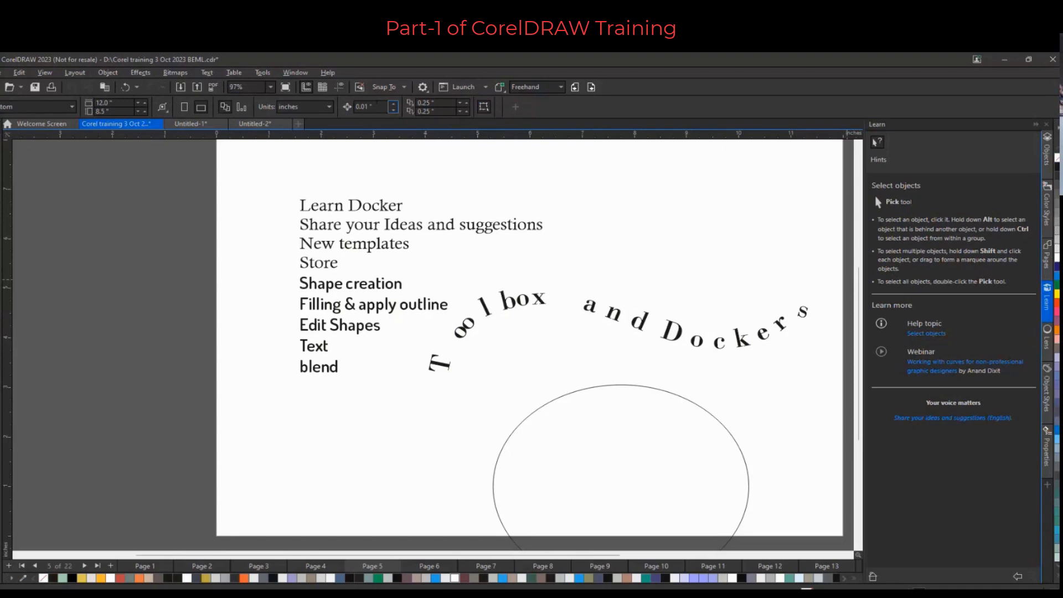
{"action": "left_click", "coordinate": [1057, 276]}
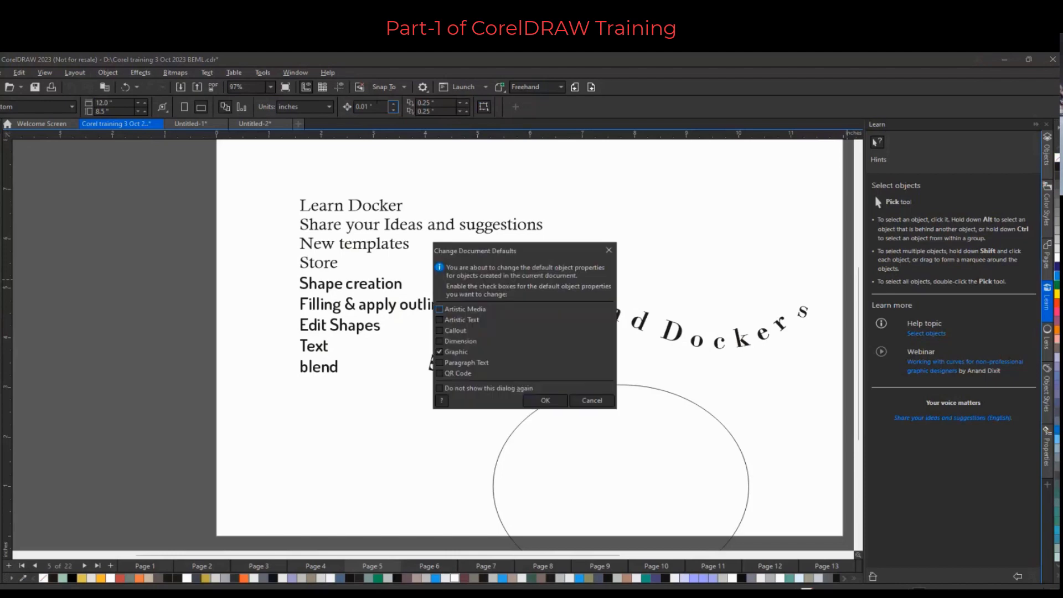
{"action": "left_click", "coordinate": [613, 252]}
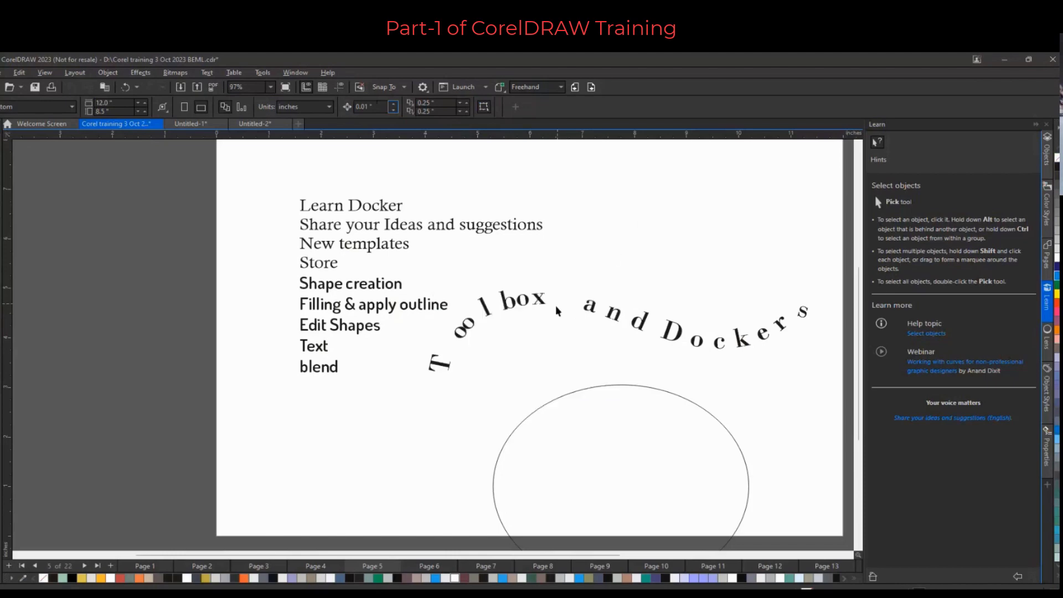
Undo the recent fit-text-to-path edits on the Toolbox and Dockers page
{"action": "left_click", "coordinate": [663, 333]}
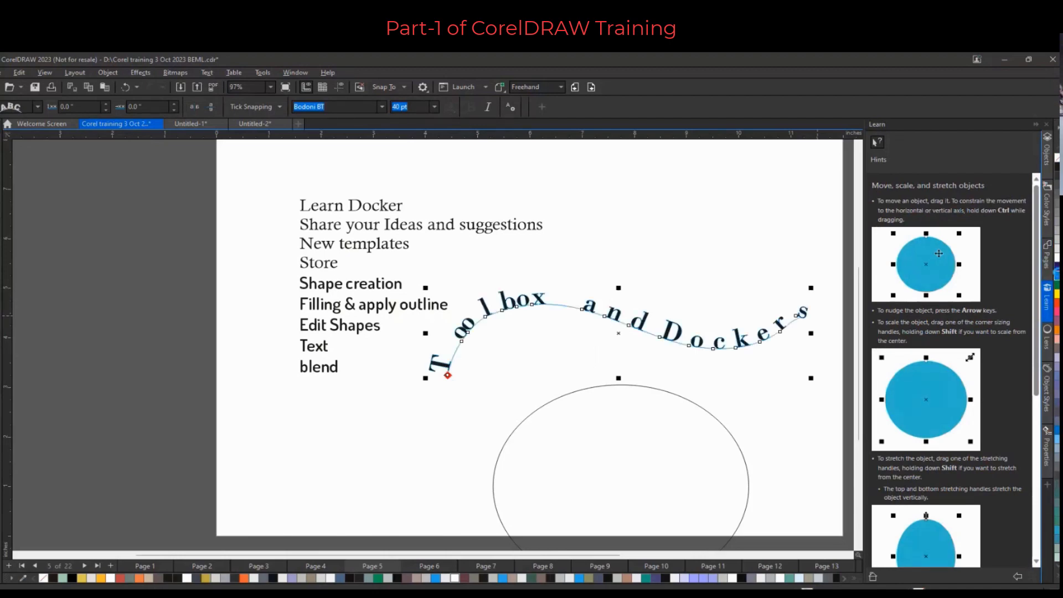
{"action": "scroll", "coordinate": [552, 307], "scroll_direction": "up", "scroll_amount": 1}
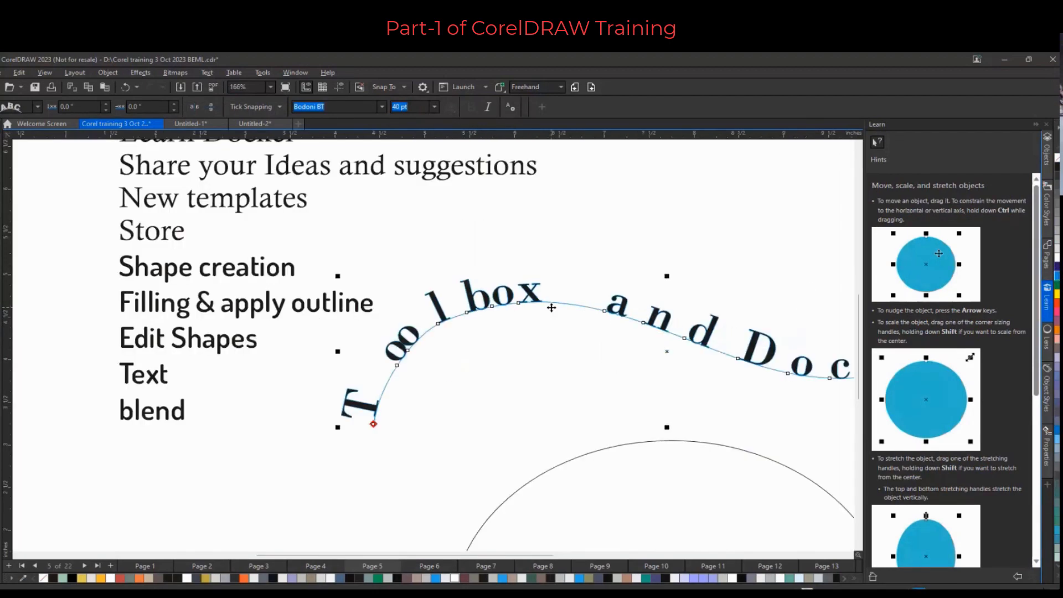
{"action": "scroll", "coordinate": [551, 308], "scroll_direction": "down", "scroll_amount": 2}
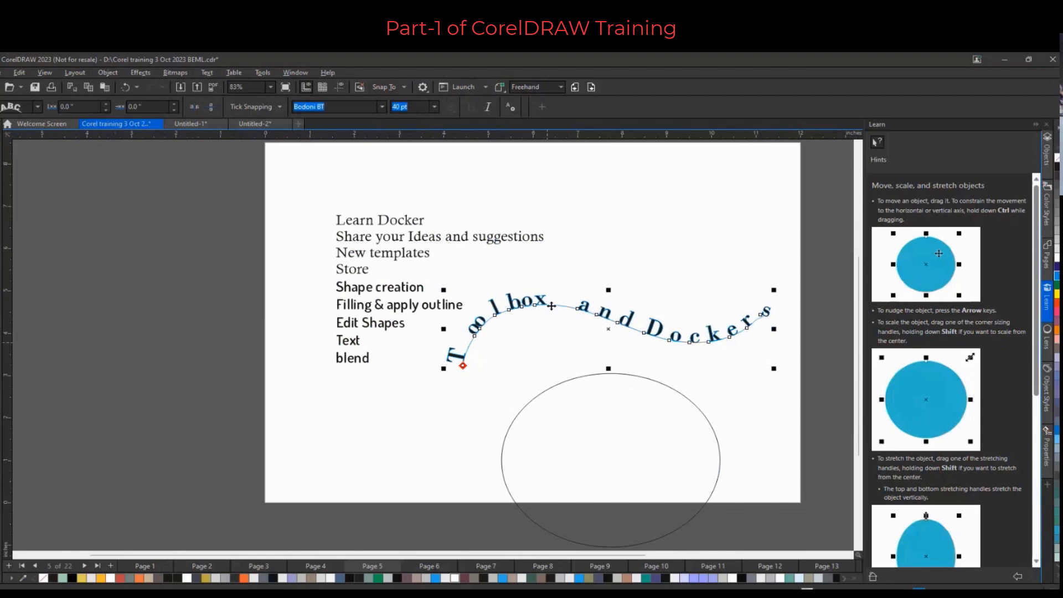
{"action": "left_click", "coordinate": [397, 240]}
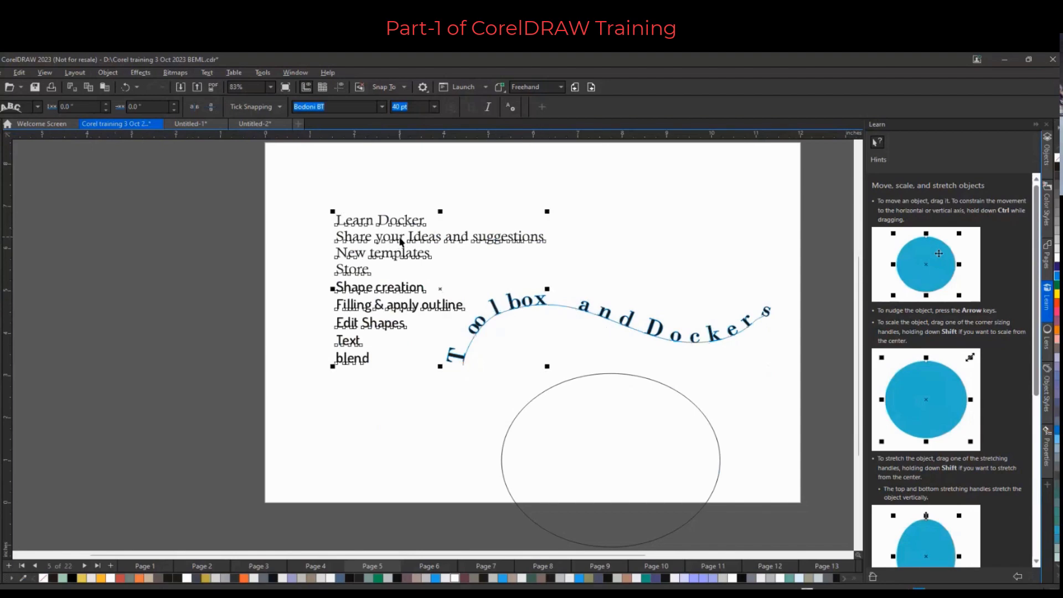
{"action": "left_click", "coordinate": [294, 397]}
{"action": "left_click", "coordinate": [477, 325]}
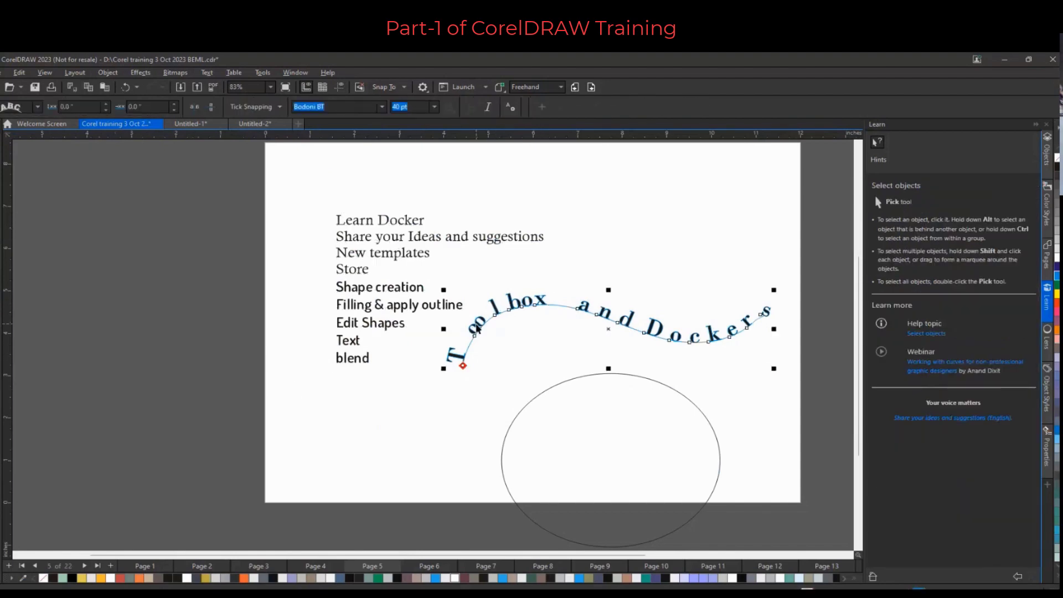
{"action": "key", "text": "ctrl+z"}
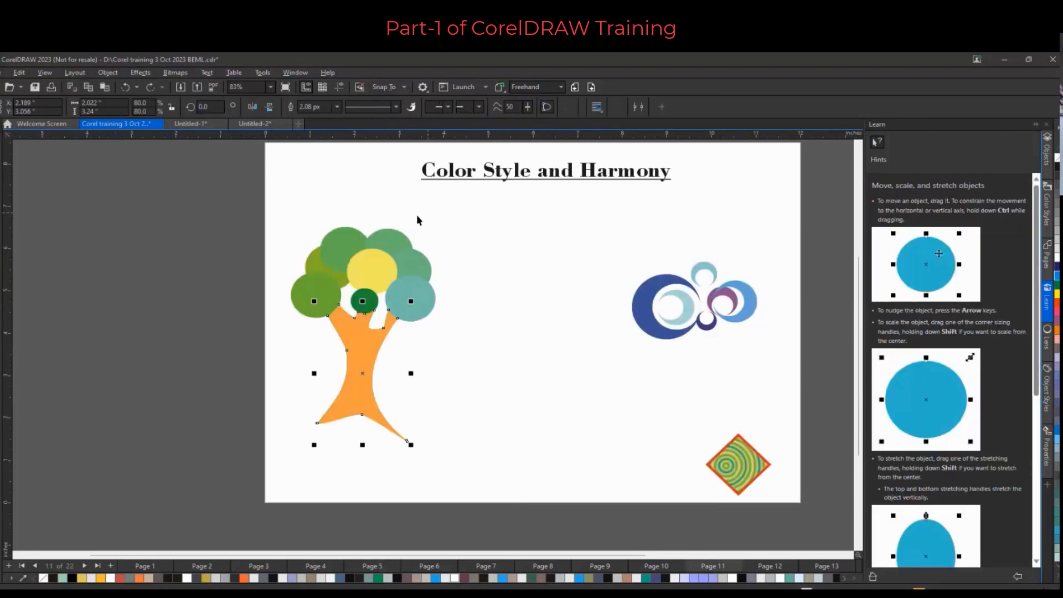
Page back through the document to page 5 with the Toolbox and Dockers heading
{"action": "left_click", "coordinate": [575, 88]}
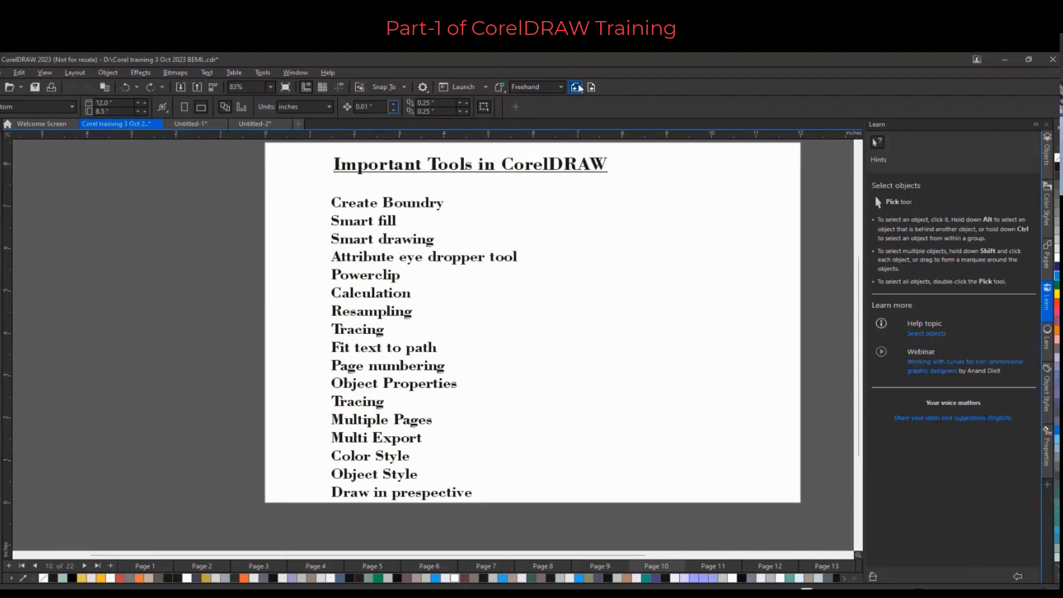
{"action": "left_click", "coordinate": [576, 87]}
{"action": "left_click", "coordinate": [575, 87]}
{"action": "left_click", "coordinate": [577, 87]}
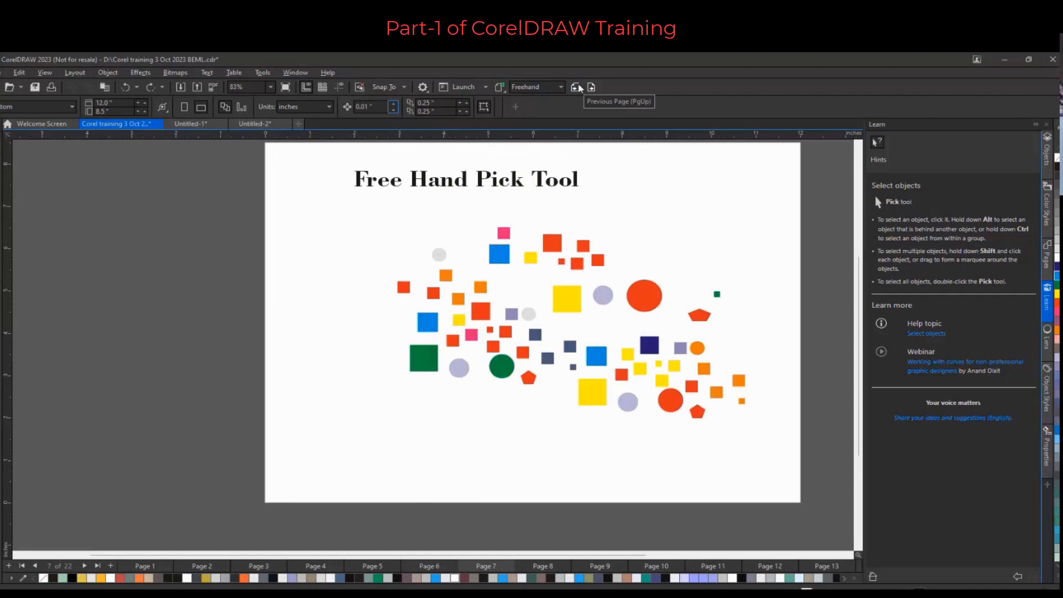
{"action": "left_click", "coordinate": [577, 87]}
{"action": "left_click", "coordinate": [577, 86]}
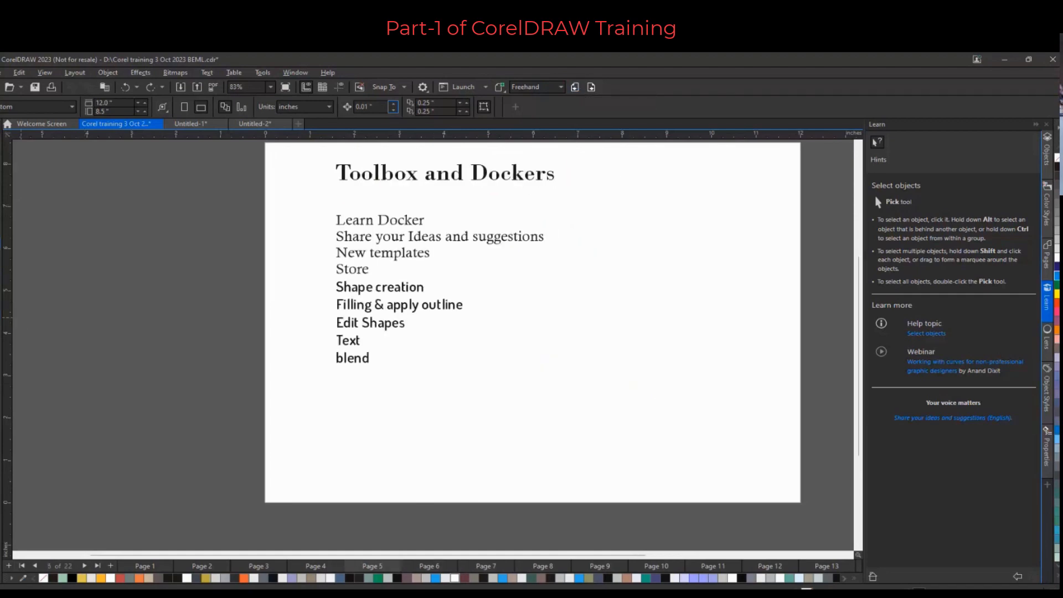
Draw an ellipse about 5.0 × 4.1 in at the lower right of the page
{"action": "key", "text": "F7"}
{"action": "left_click_drag", "start_coordinate": [517, 315], "coordinate": [742, 491]}
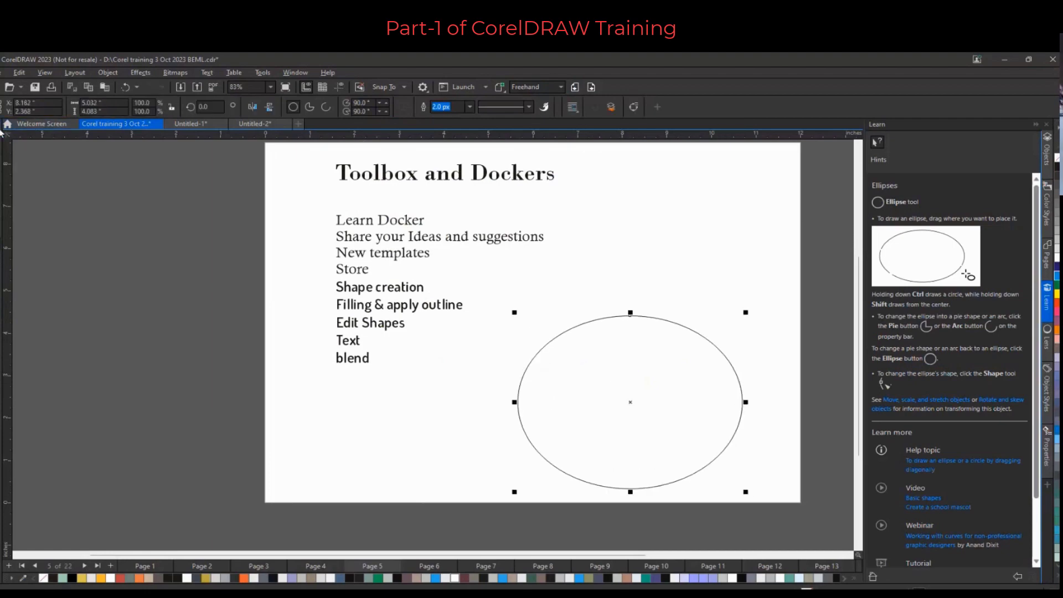
{"action": "key", "text": "space"}
Fit the “Toolbox and Dockers” heading to the top of the ellipse with Fit Text To Path
{"action": "left_click", "coordinate": [424, 175]}
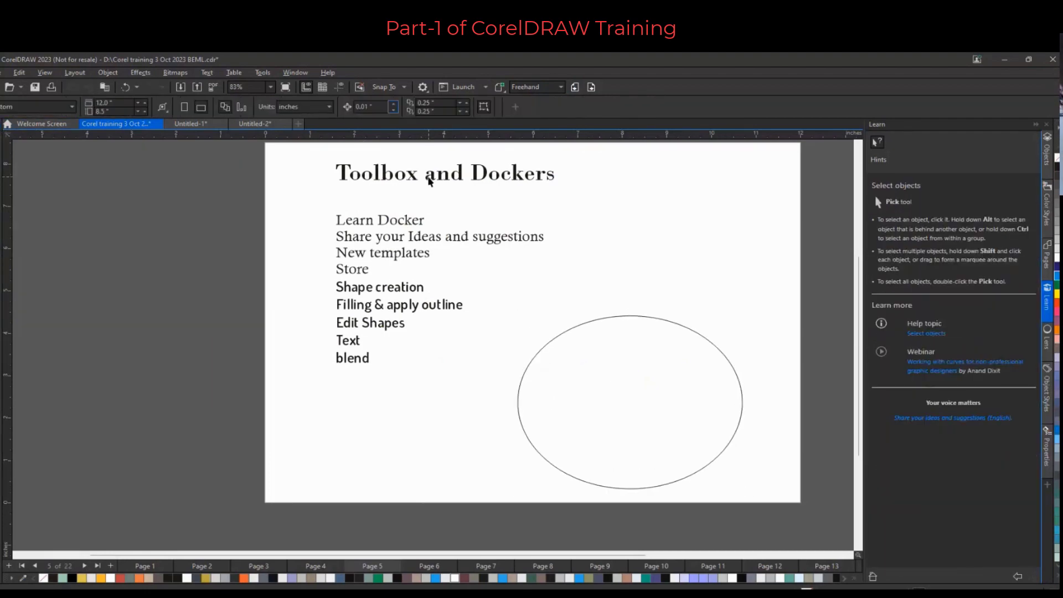
{"action": "left_click", "coordinate": [428, 177]}
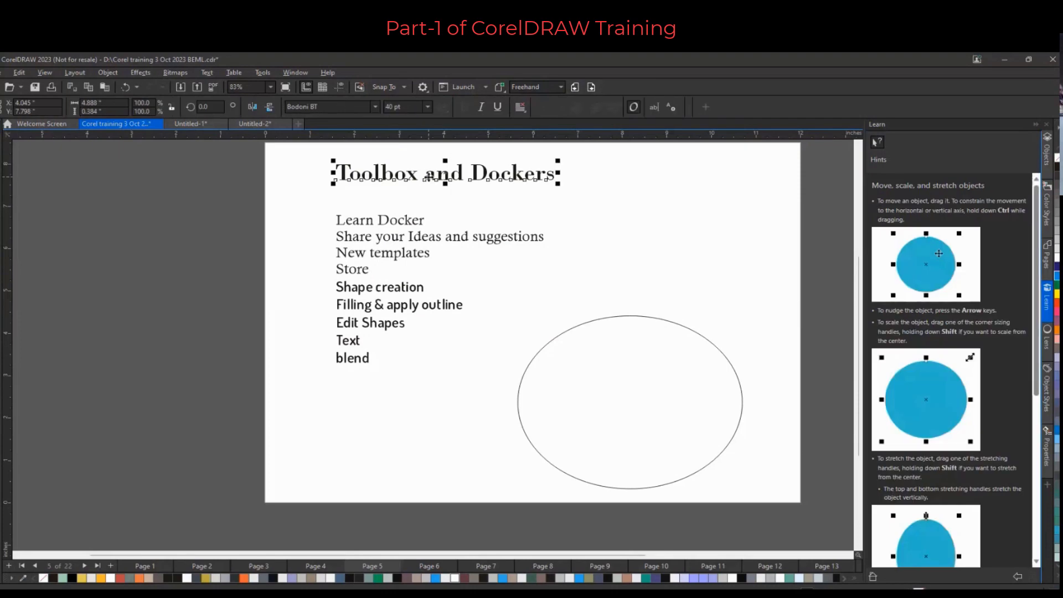
{"action": "mouse_move", "coordinate": [428, 176]}
{"action": "left_mouse_down"}
{"action": "mouse_move", "coordinate": [579, 266]}
{"action": "mouse_move", "coordinate": [627, 317]}
{"action": "left_mouse_up"}
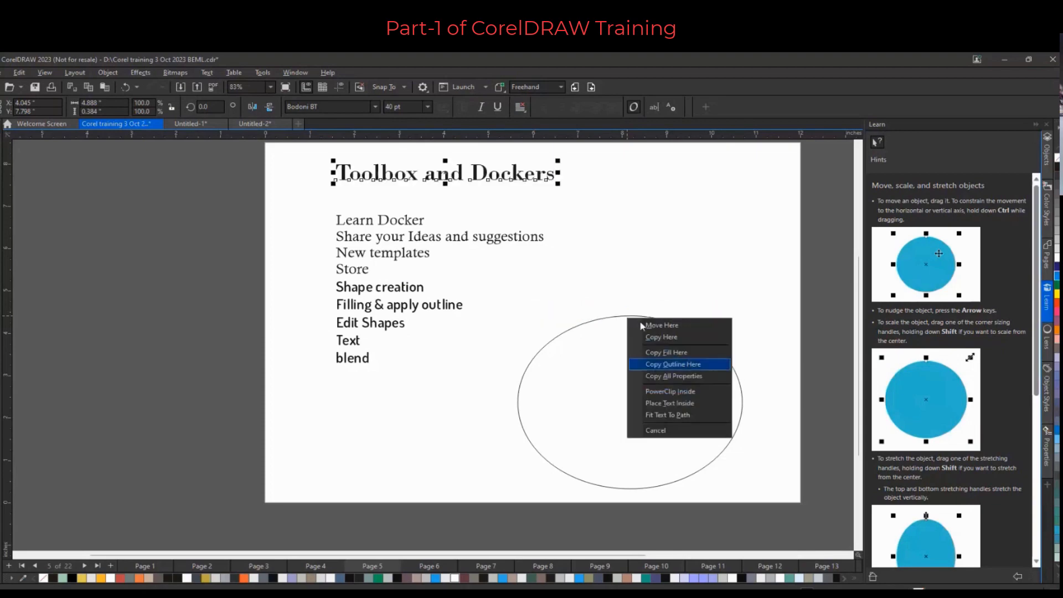
{"action": "left_click", "coordinate": [680, 419]}
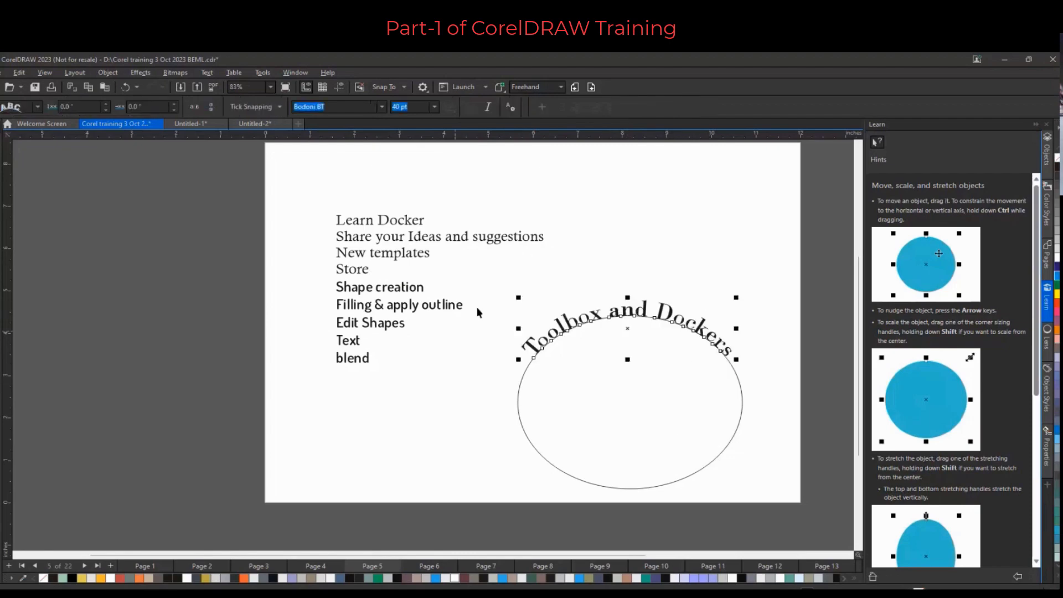
Remove the ellipse's outline so only the curved heading text remains visible
{"action": "left_click", "coordinate": [757, 387]}
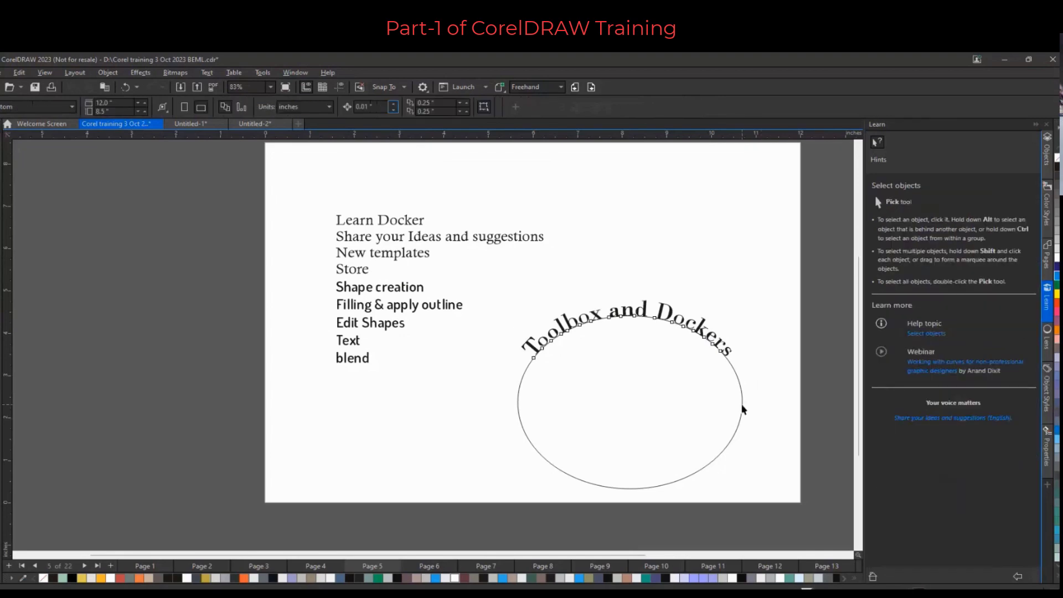
{"action": "left_click", "coordinate": [742, 406]}
{"action": "right_click", "coordinate": [1056, 158]}
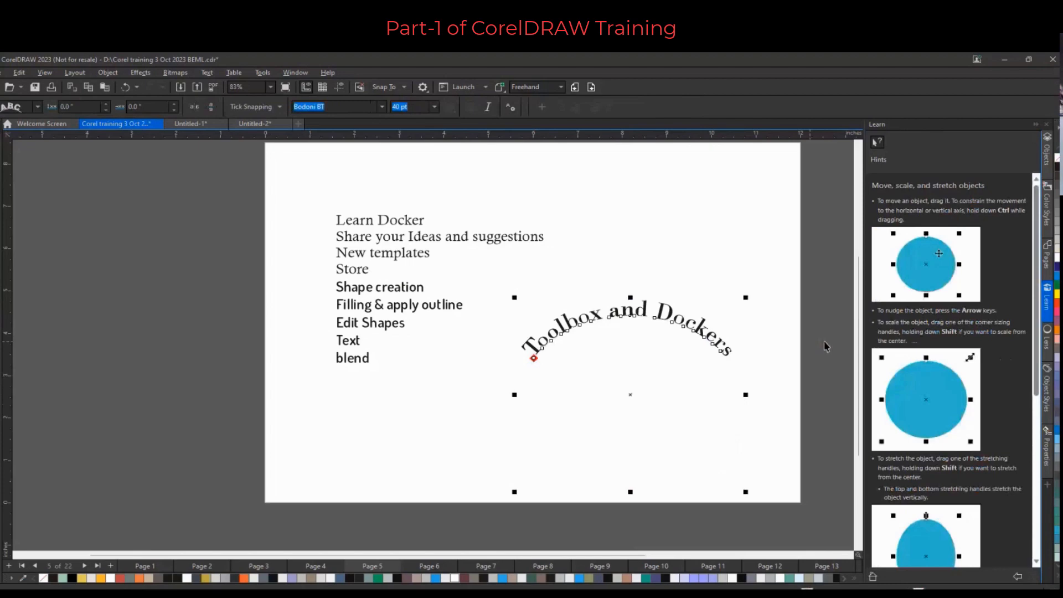
{"action": "left_click", "coordinate": [786, 363]}
Select all of the curved heading text and set its size to 36 pt
{"action": "scroll", "coordinate": [786, 363], "scroll_direction": "up", "scroll_amount": 3}
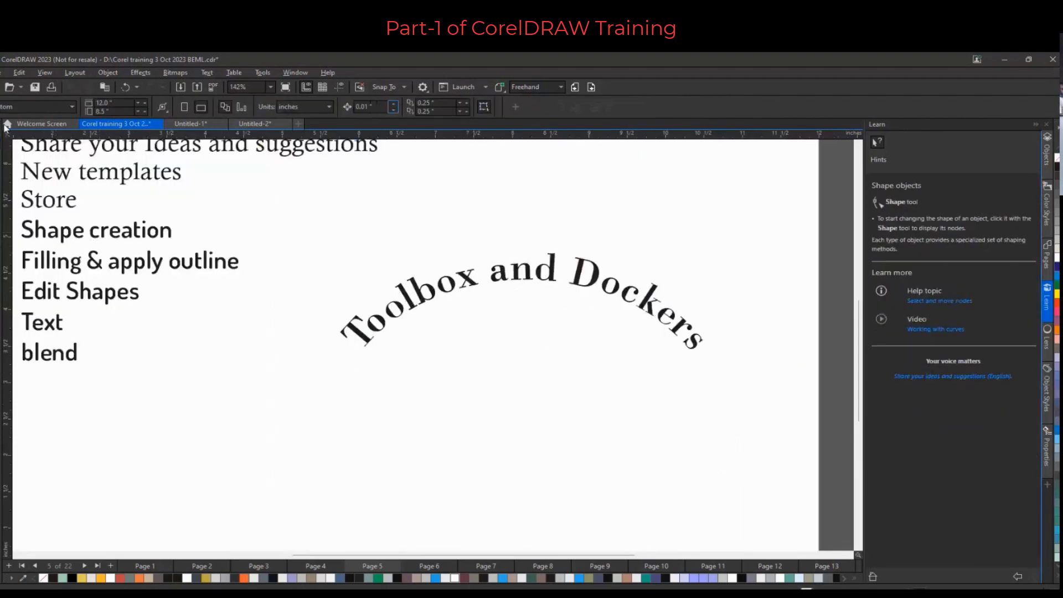
{"action": "double_click", "coordinate": [410, 307]}
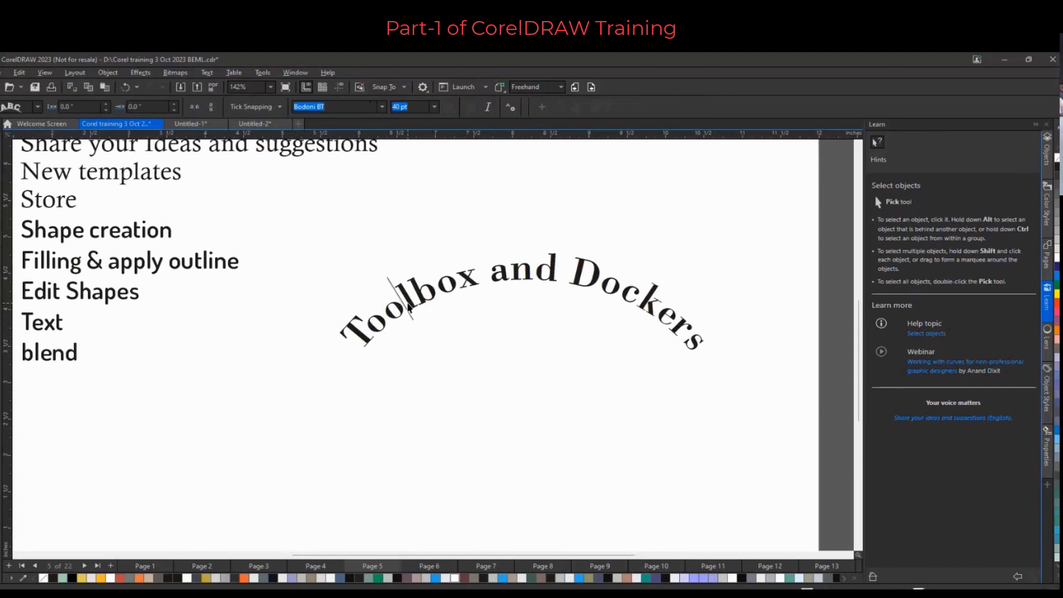
{"action": "double_click", "coordinate": [409, 305]}
{"action": "key", "text": "ctrl+a"}
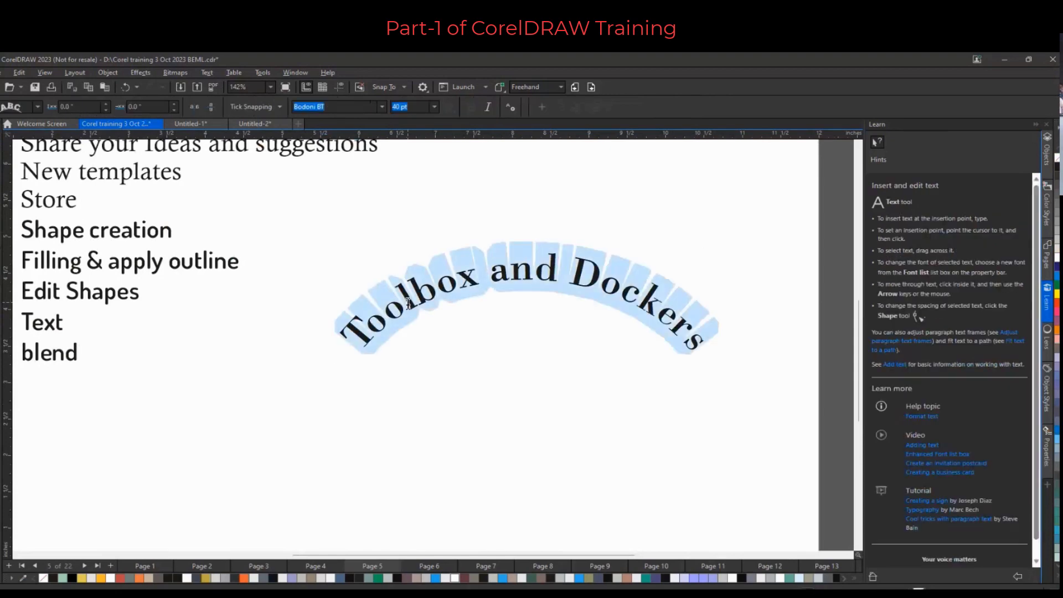
{"action": "left_click", "coordinate": [434, 107]}
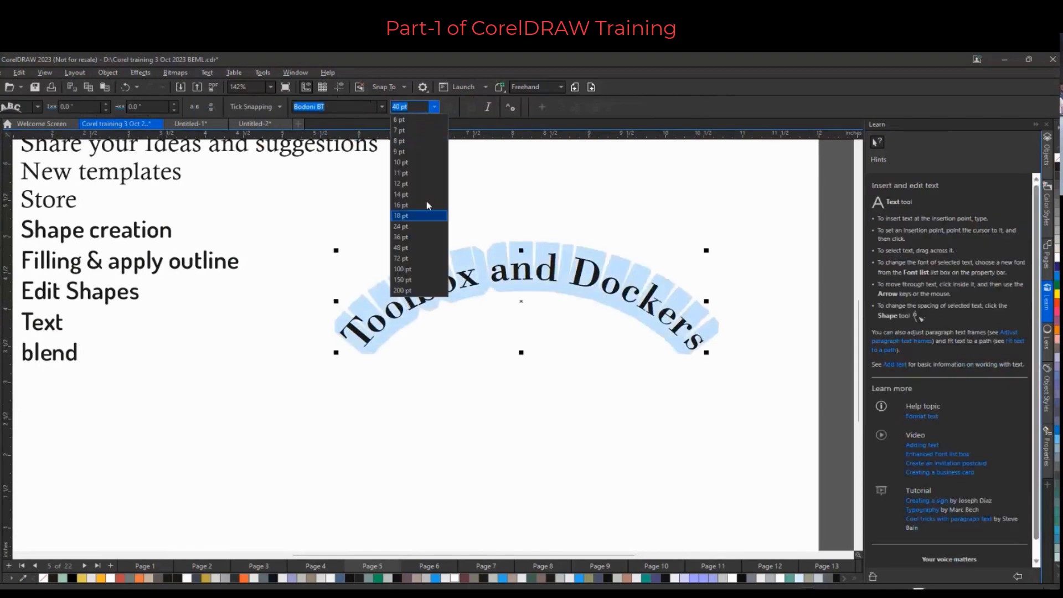
{"action": "left_click", "coordinate": [401, 258]}
{"action": "left_click", "coordinate": [434, 106]}
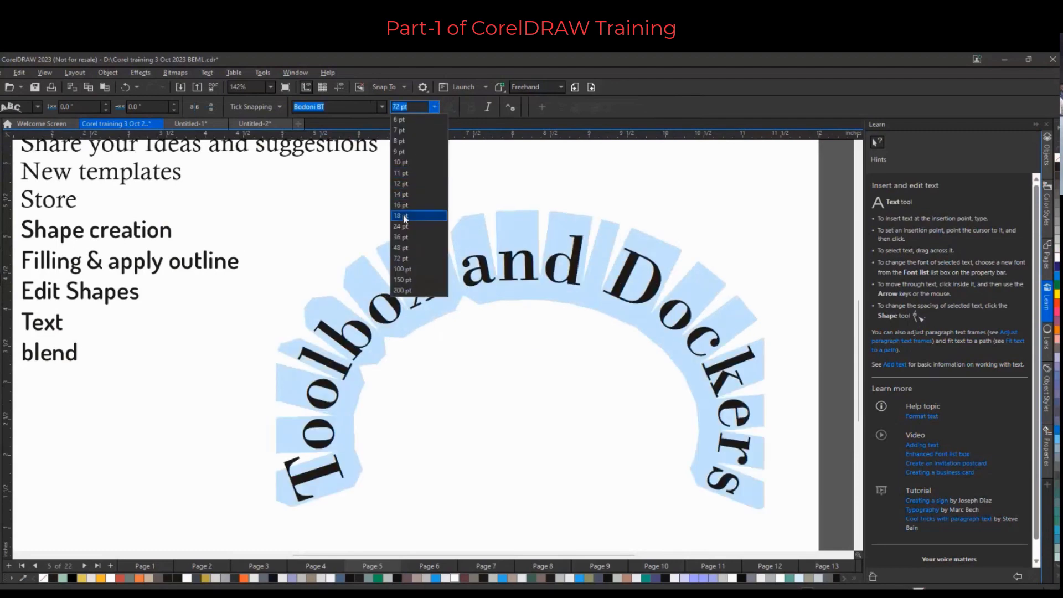
{"action": "left_click", "coordinate": [400, 237]}
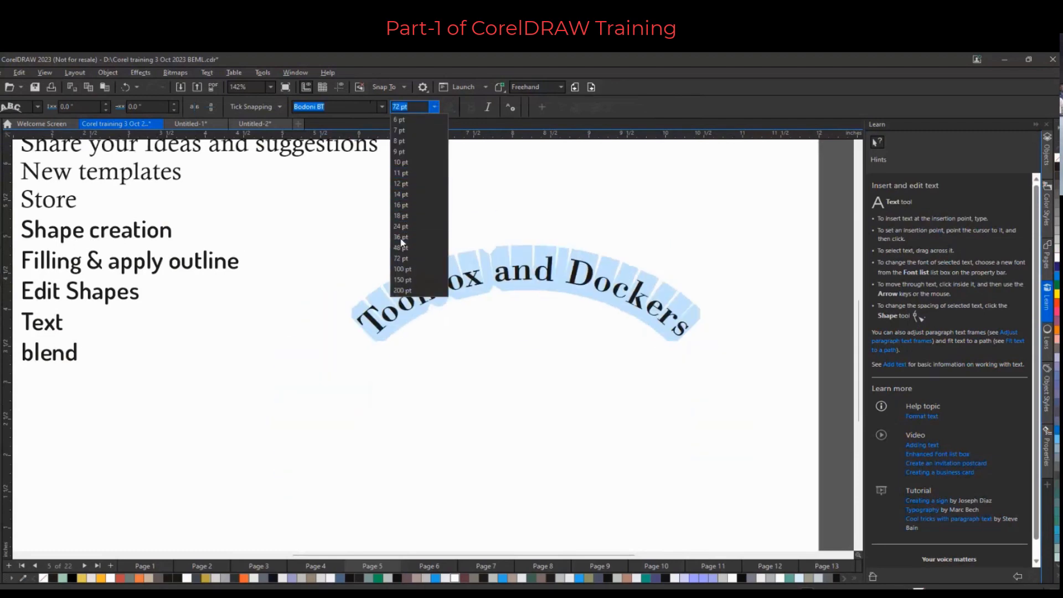
Change the curved heading text's font to Brush455 BT
{"action": "left_click", "coordinate": [382, 107]}
{"action": "scroll", "coordinate": [354, 210], "scroll_direction": "down", "scroll_amount": 2}
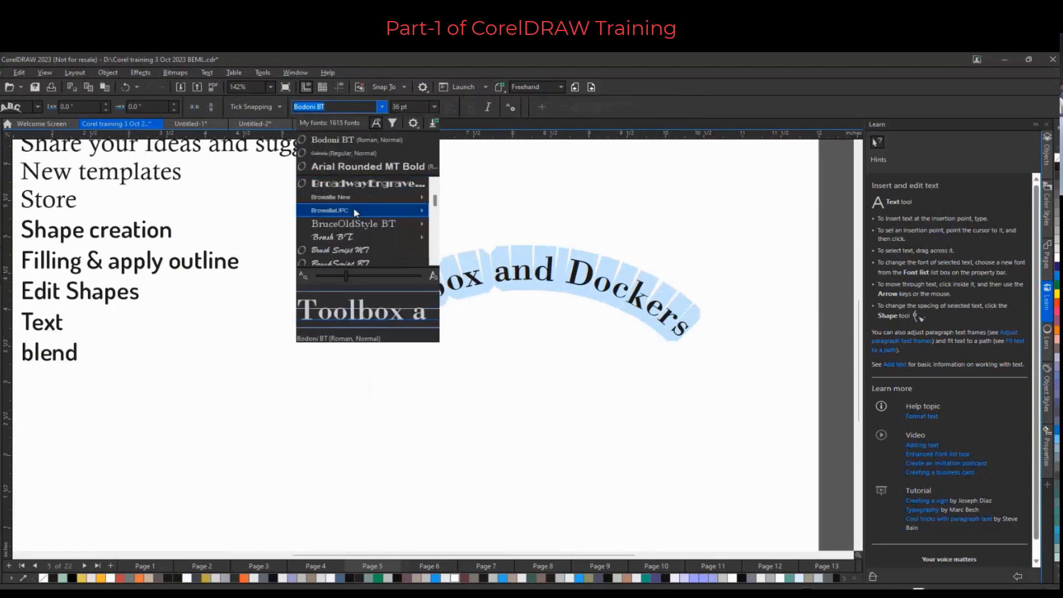
{"action": "mouse_move", "coordinate": [353, 210]}
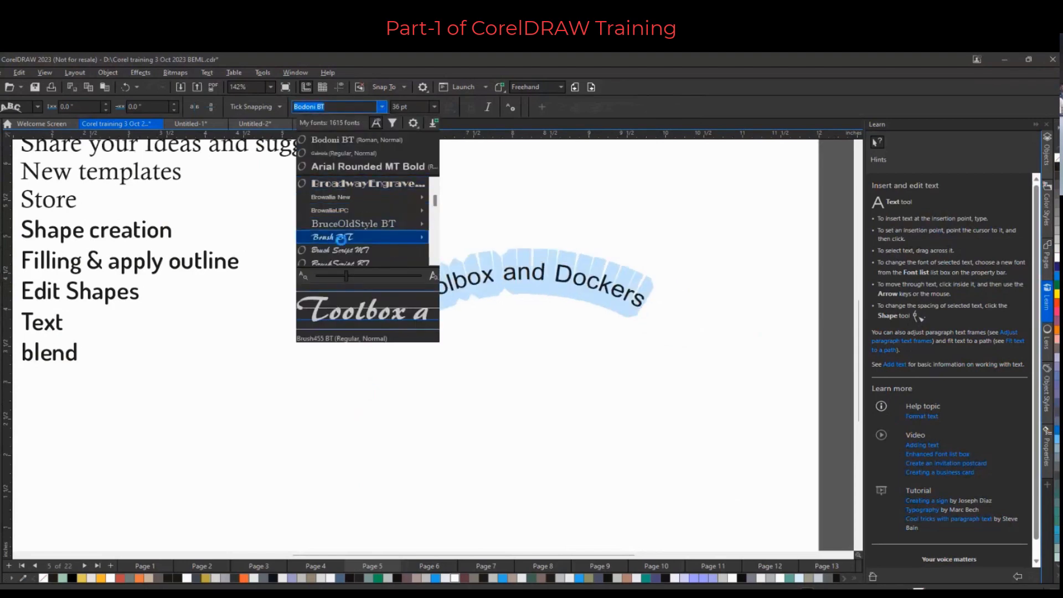
{"action": "left_click", "coordinate": [341, 240]}
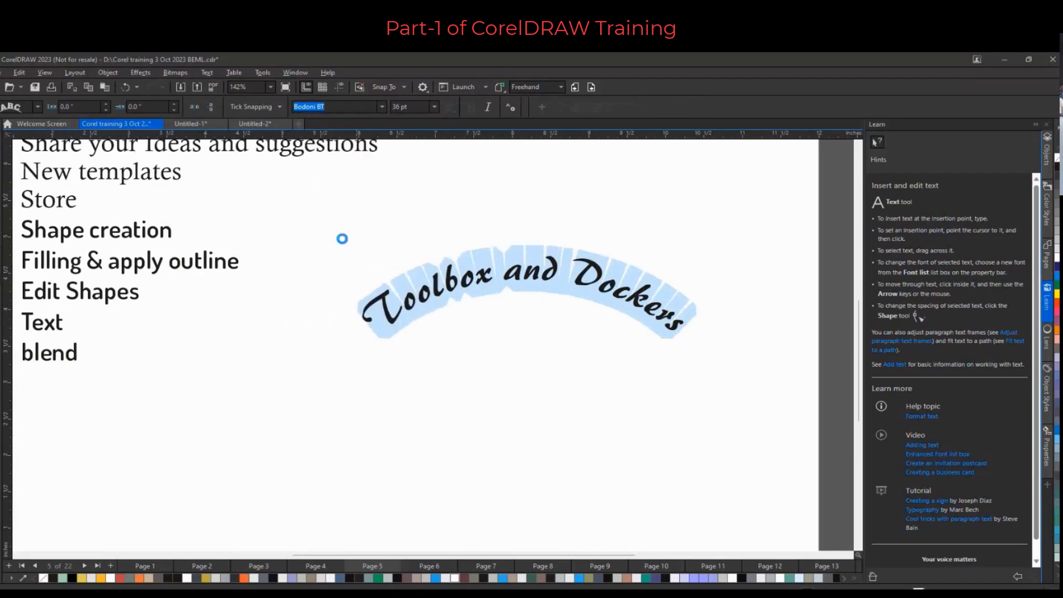
{"action": "left_click", "coordinate": [216, 230]}
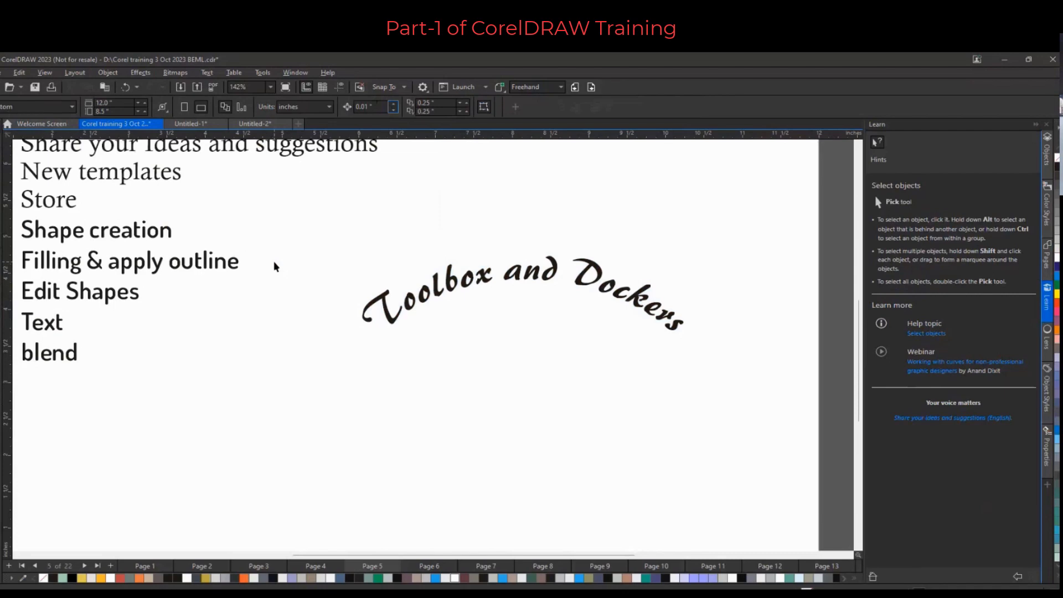
Delete the curved “Toolbox and Dockers” text from the page
{"action": "scroll", "coordinate": [277, 260], "scroll_direction": "down", "scroll_amount": 2}
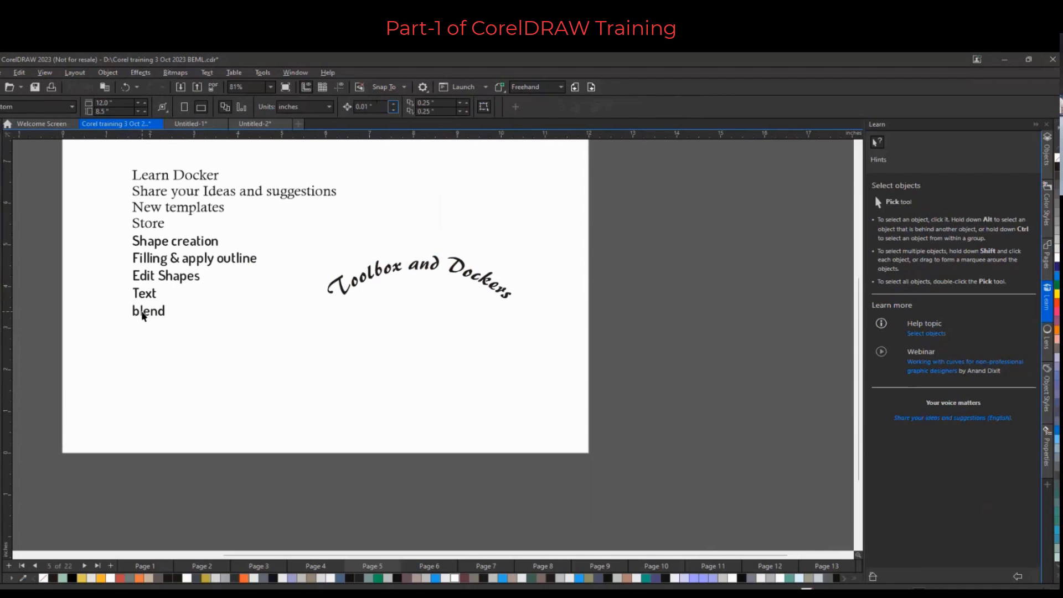
{"action": "left_click", "coordinate": [347, 292]}
{"action": "key", "text": "Delete"}
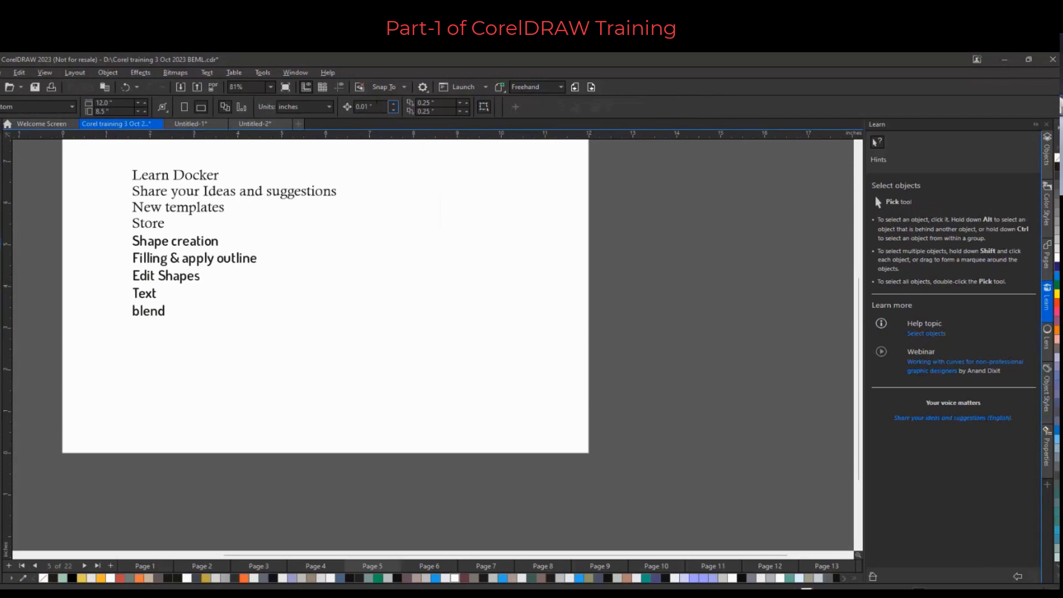
Draw a square about 1.4 inches wide and a circle about 1.7 inches wide to its right
{"action": "key", "text": "F6"}
{"action": "left_click_drag", "start_coordinate": [278, 277], "coordinate": [334, 335]}
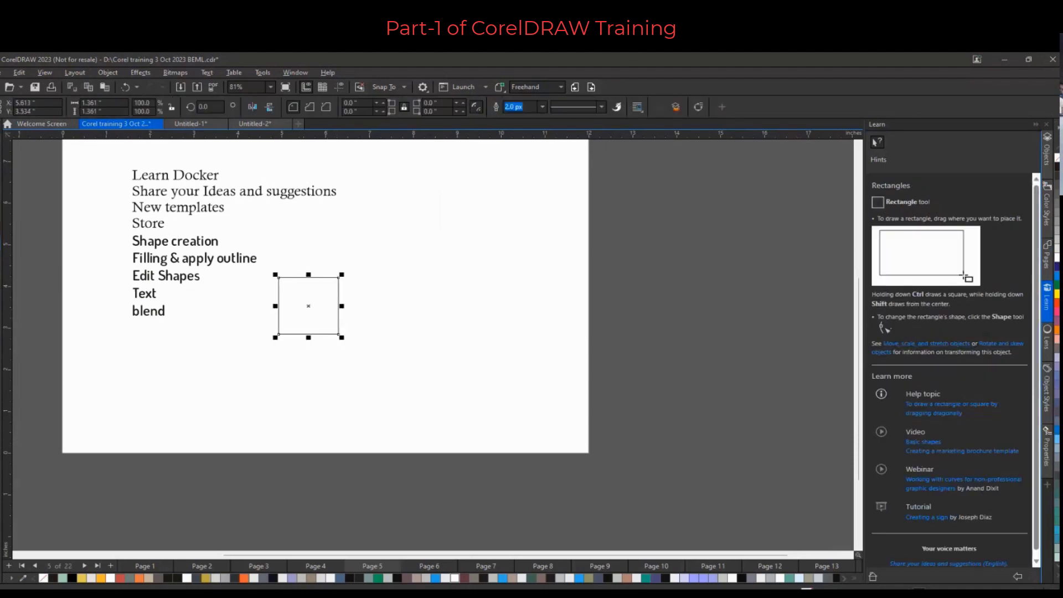
{"action": "key", "text": "F7"}
{"action": "left_click_drag", "start_coordinate": [646, 283], "coordinate": [719, 354]}
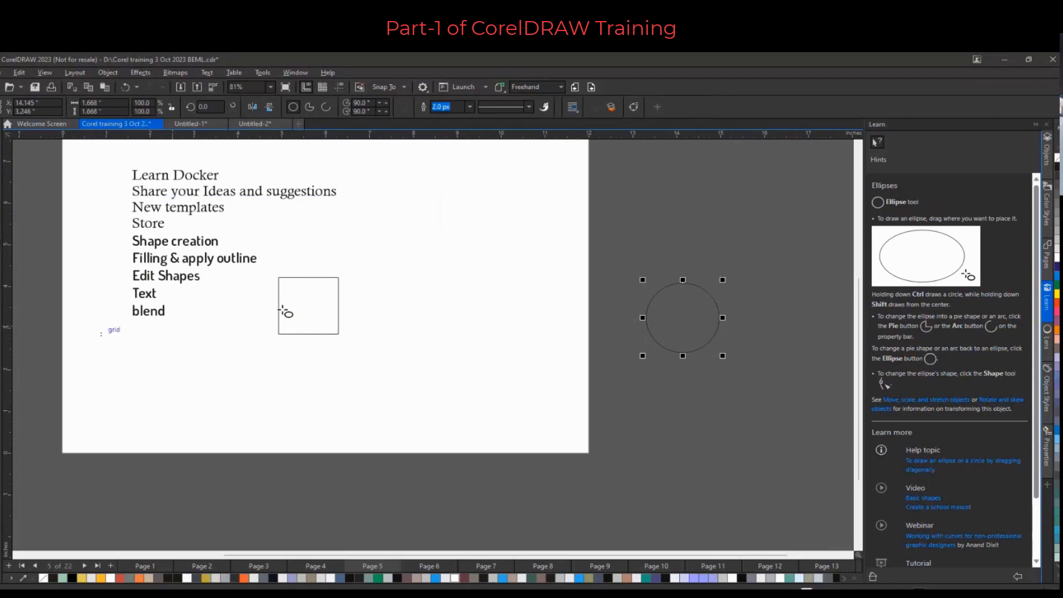
Blend the square into the circle with the Blend tool and set the blend to 4 steps
{"action": "left_click", "coordinate": [2, 341]}
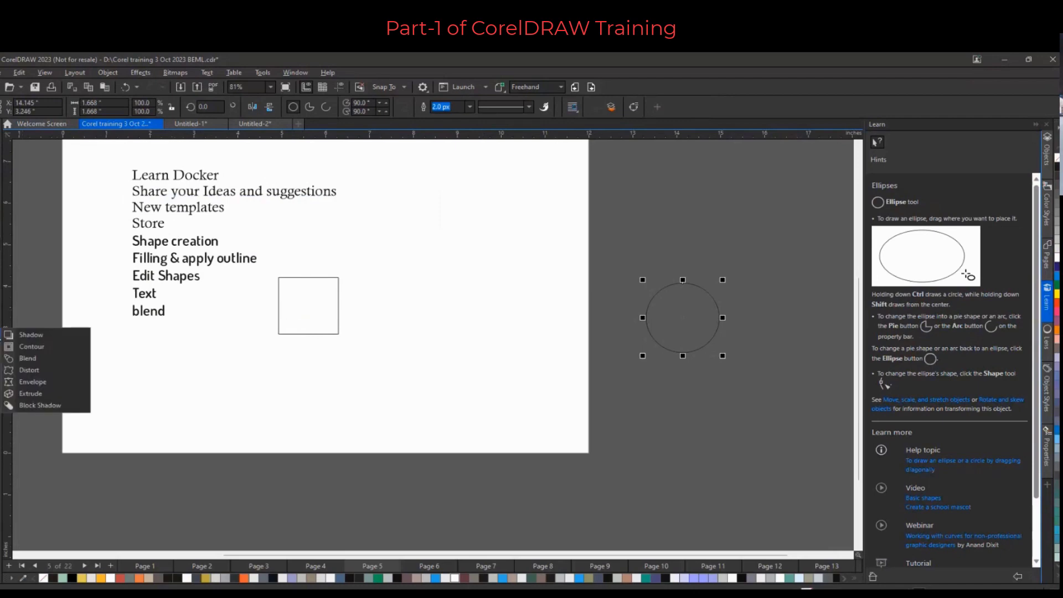
{"action": "left_click", "coordinate": [35, 359]}
{"action": "left_click_drag", "start_coordinate": [306, 310], "coordinate": [677, 319]}
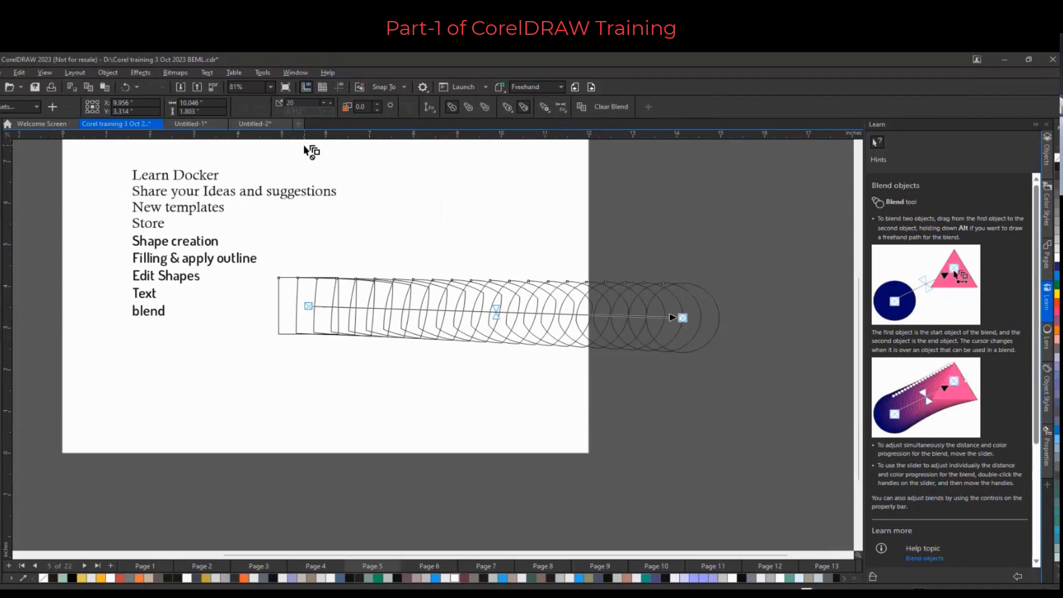
{"action": "left_click", "coordinate": [324, 105]}
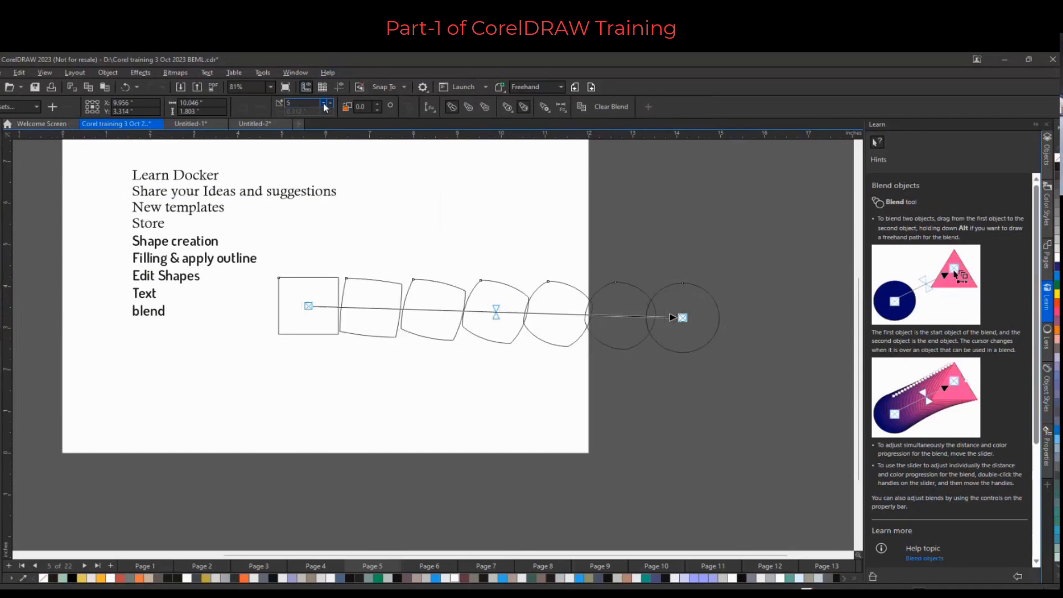
{"action": "left_click", "coordinate": [325, 106]}
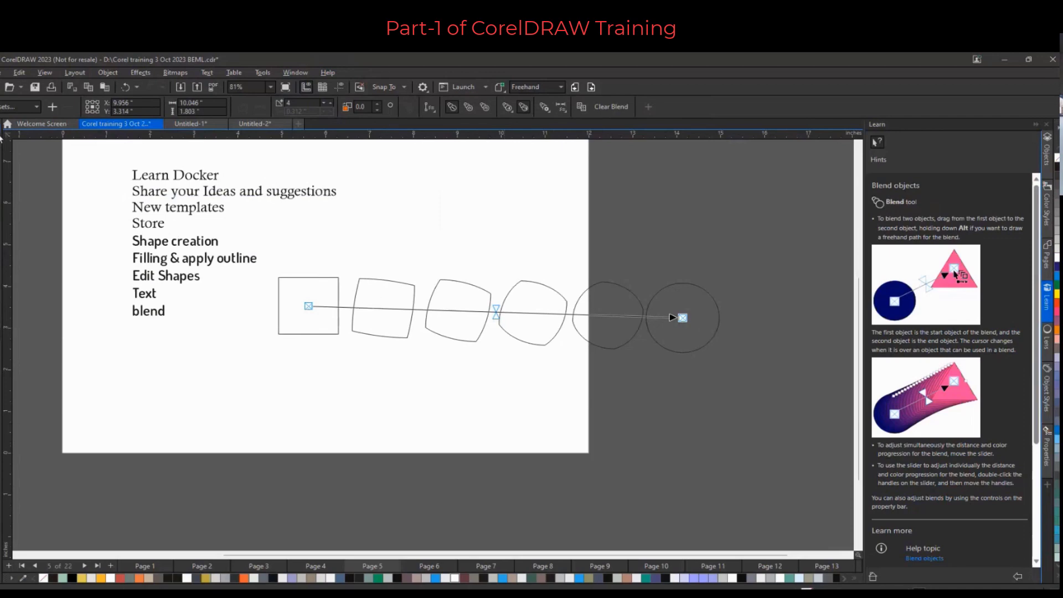
Fill the square with orange-red and the circle with blue to color the blend
{"action": "key", "text": "space"}
{"action": "left_click", "coordinate": [293, 298]}
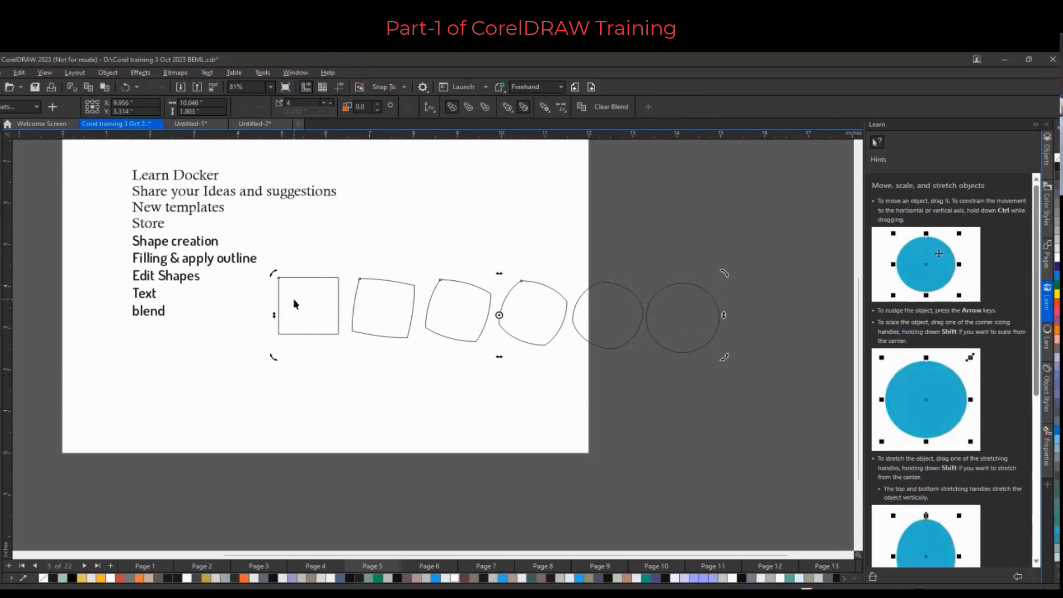
{"action": "left_click", "coordinate": [636, 227]}
{"action": "left_click", "coordinate": [305, 288]}
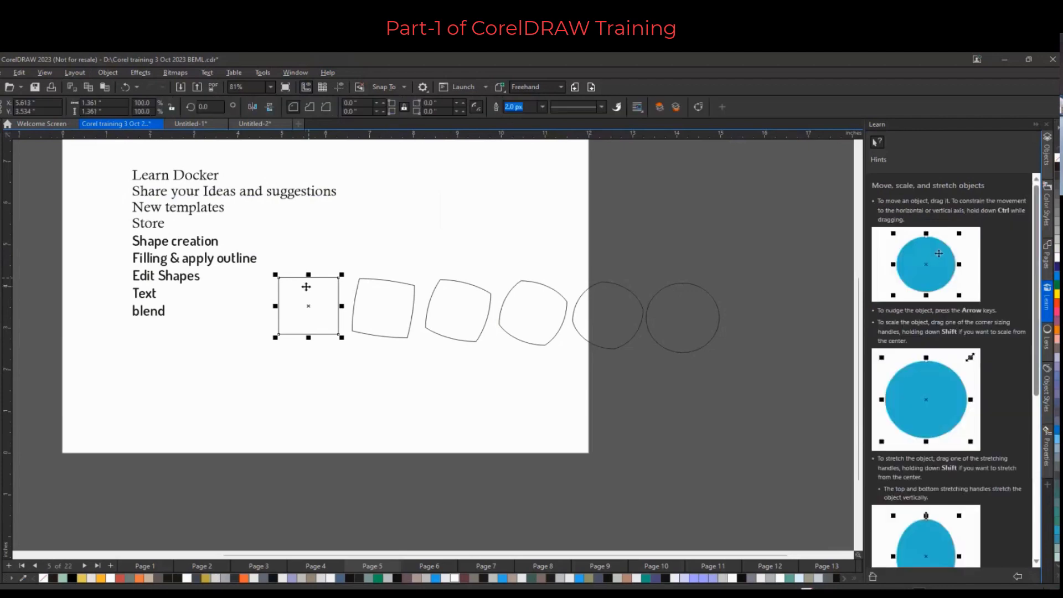
{"action": "left_click", "coordinate": [1055, 305]}
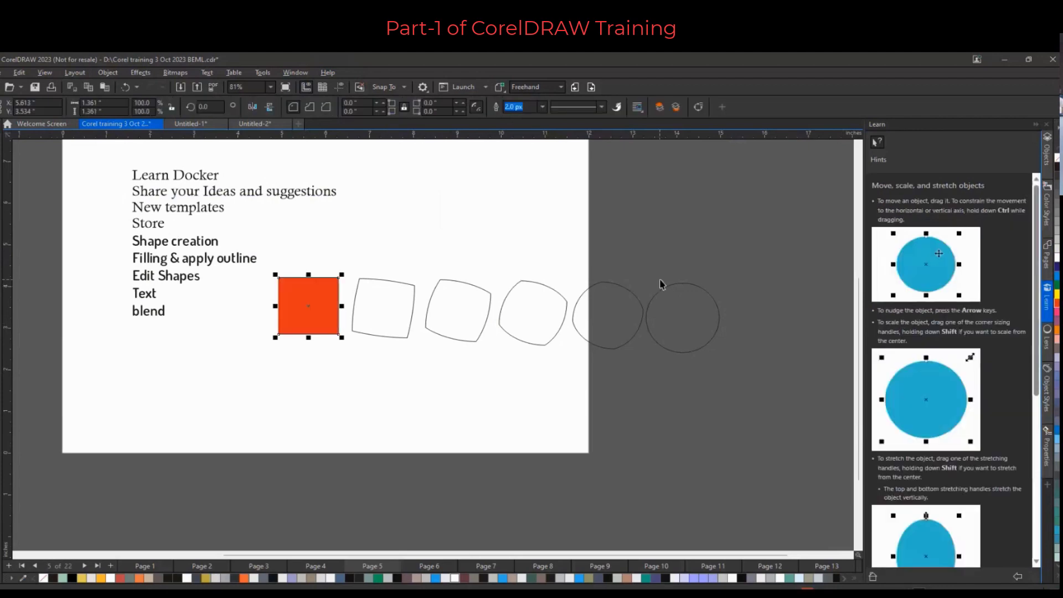
{"action": "left_click", "coordinate": [699, 293]}
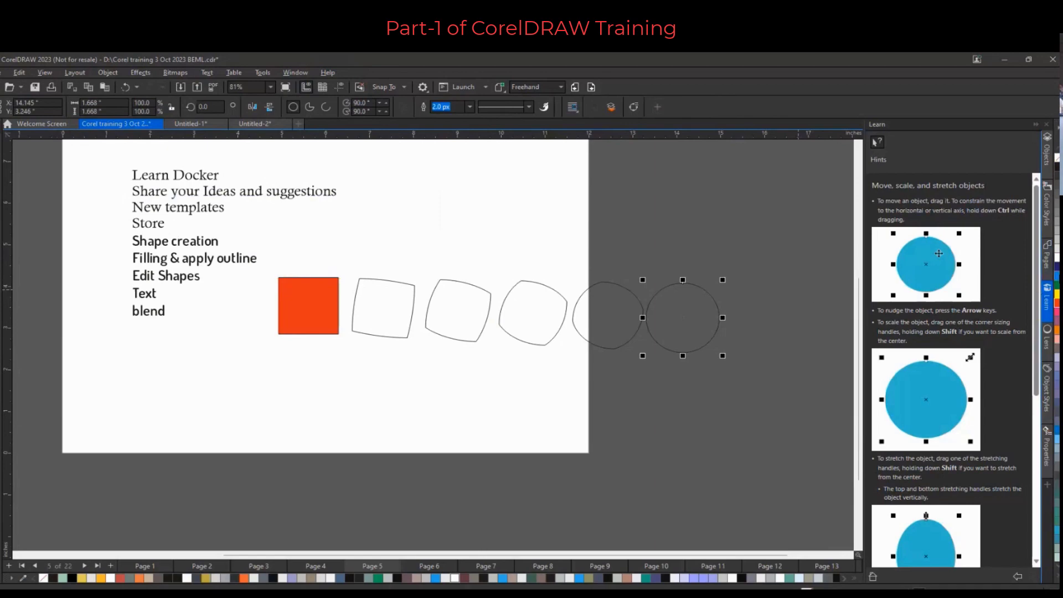
{"action": "left_click", "coordinate": [1056, 277]}
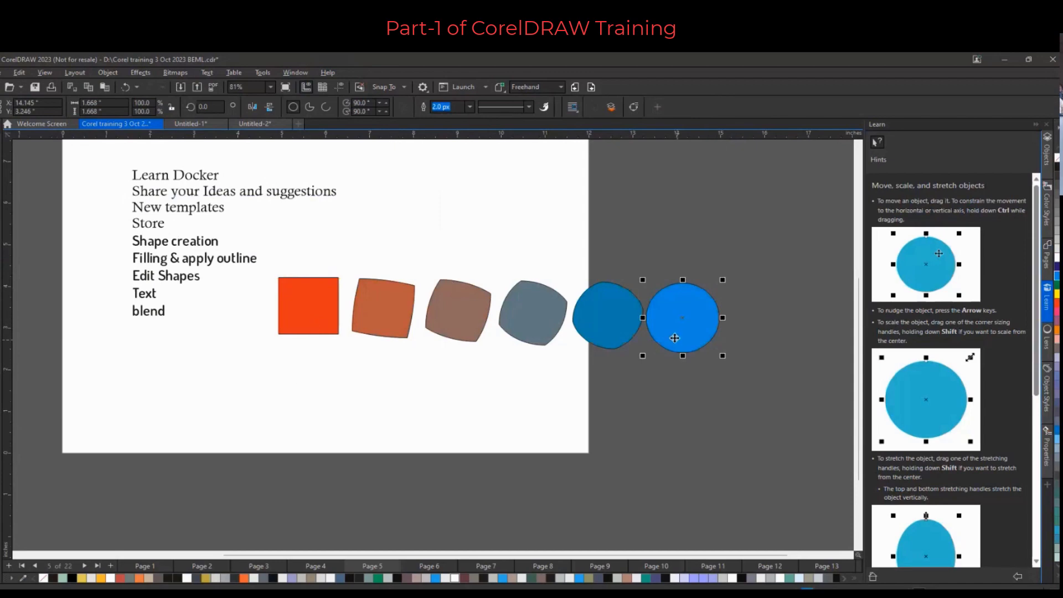
Move the square down to the lower left of the page and shift the circle further right
{"action": "scroll", "coordinate": [366, 334], "scroll_direction": "down", "scroll_amount": 1}
{"action": "left_click_drag", "start_coordinate": [329, 321], "coordinate": [173, 386]}
{"action": "left_click_drag", "start_coordinate": [584, 327], "coordinate": [645, 318]}
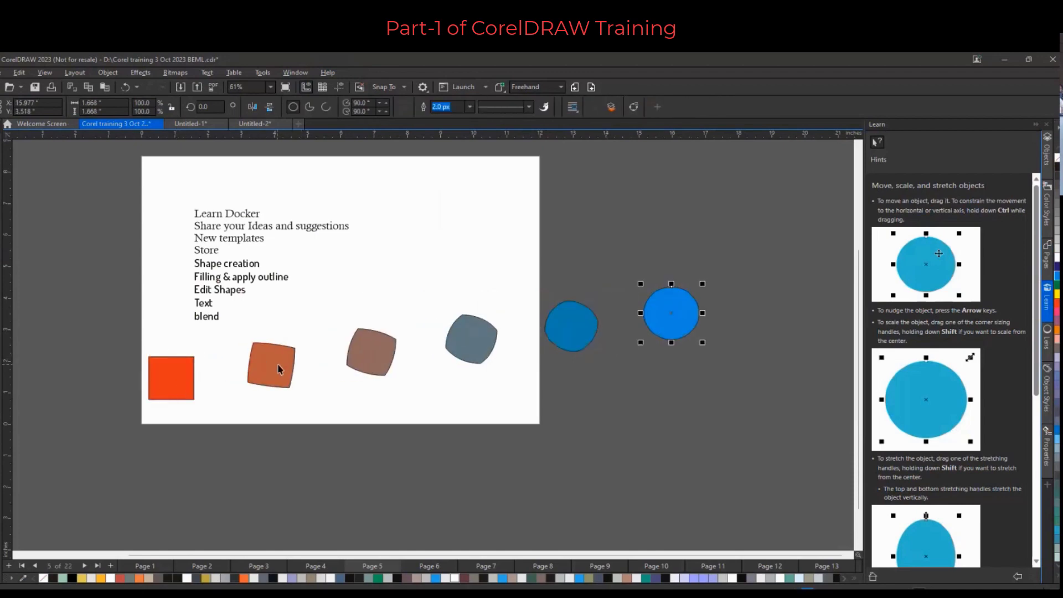
Select the blend and increase its number of steps to 10
{"action": "left_click", "coordinate": [156, 383]}
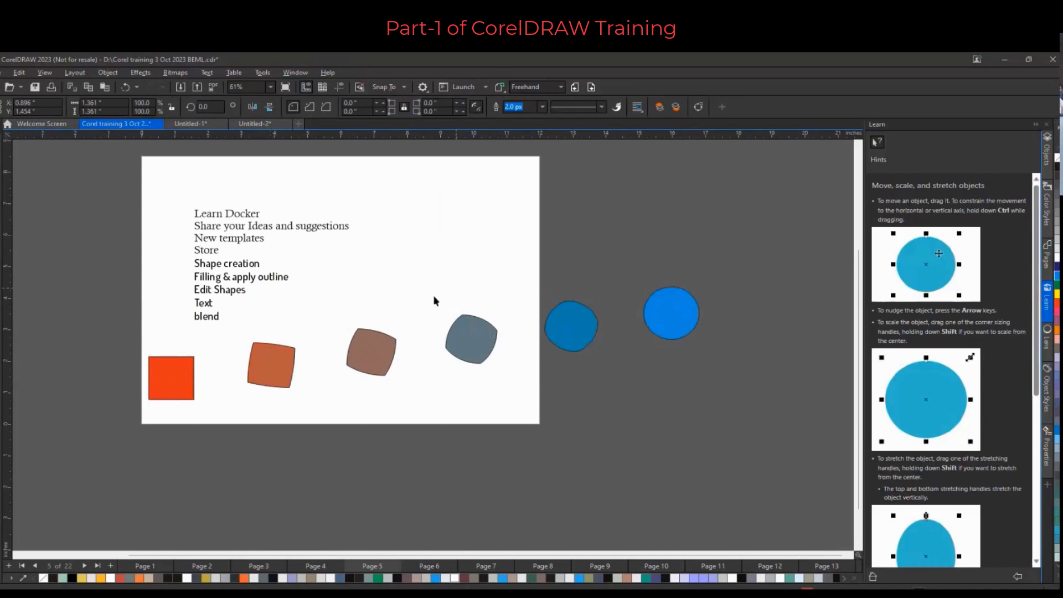
{"action": "left_click", "coordinate": [452, 340]}
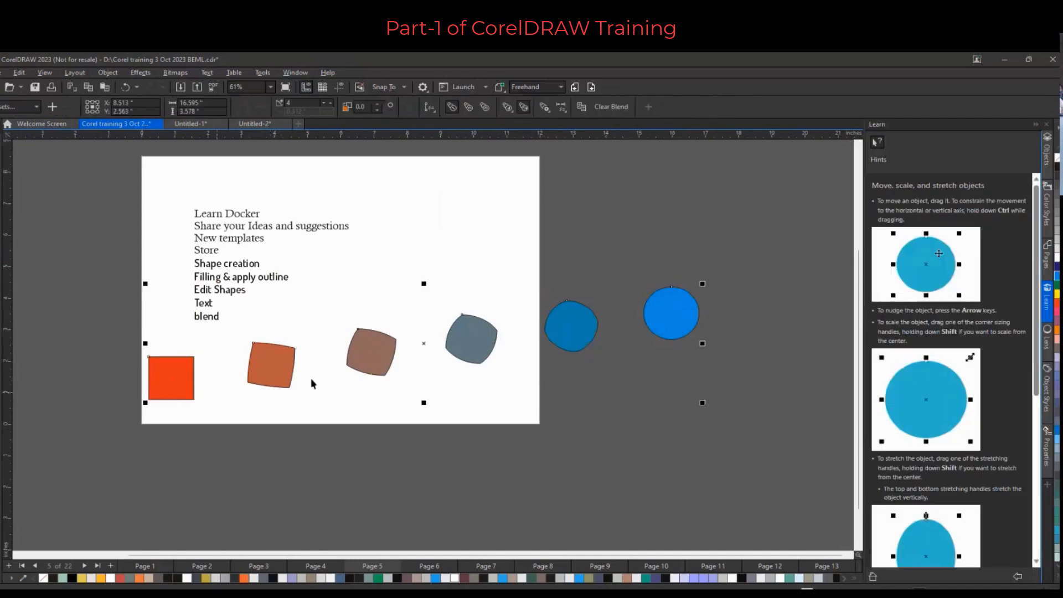
{"action": "left_click", "coordinate": [330, 101]}
{"action": "left_click", "coordinate": [331, 101]}
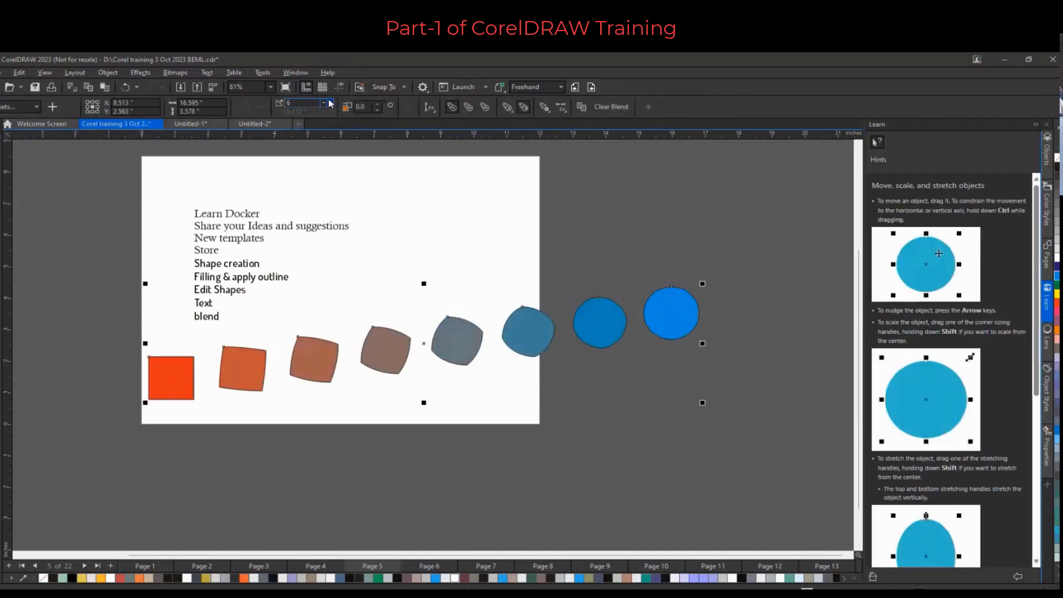
{"action": "left_click", "coordinate": [330, 102]}
{"action": "left_click", "coordinate": [331, 102]}
{"action": "left_click", "coordinate": [331, 102]}
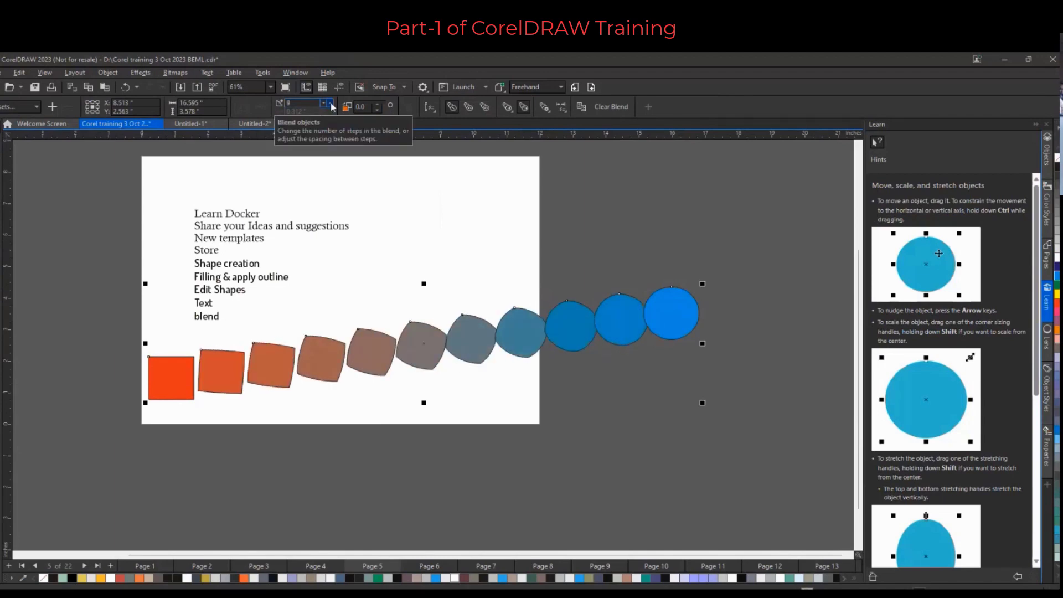
{"action": "left_click", "coordinate": [330, 102]}
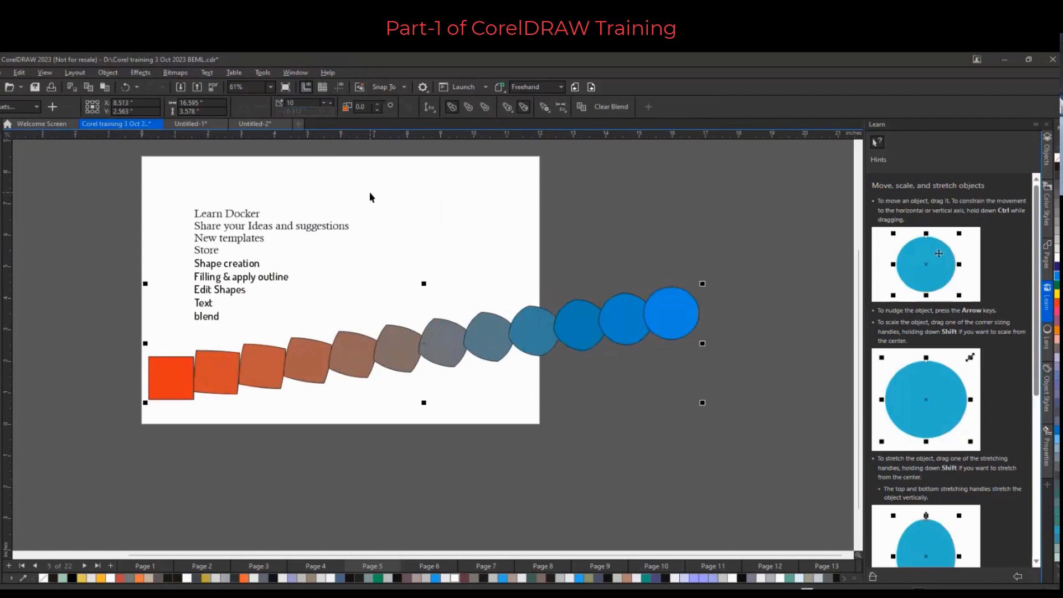
{"action": "scroll", "coordinate": [391, 200], "scroll_direction": "down", "scroll_amount": 1}
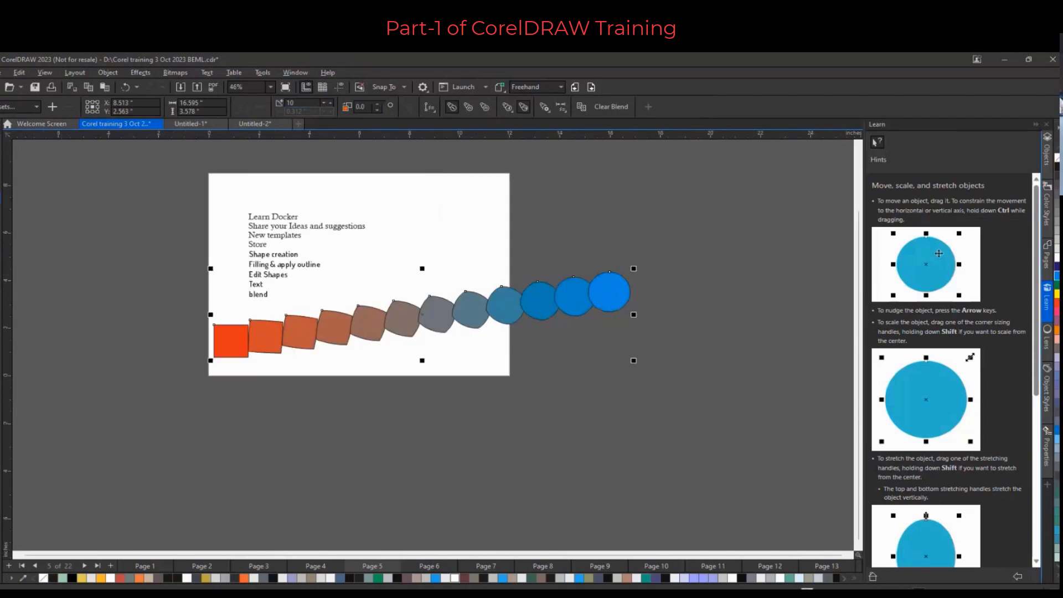
Draw a freehand curve sweeping below the blend from lower left up to the right
{"action": "key", "text": "F5"}
{"action": "mouse_move", "coordinate": [242, 395]}
{"action": "left_mouse_down"}
{"action": "mouse_move", "coordinate": [320, 442]}
{"action": "mouse_move", "coordinate": [557, 498]}
{"action": "mouse_move", "coordinate": [754, 338]}
{"action": "mouse_move", "coordinate": [759, 322]}
{"action": "left_mouse_up"}
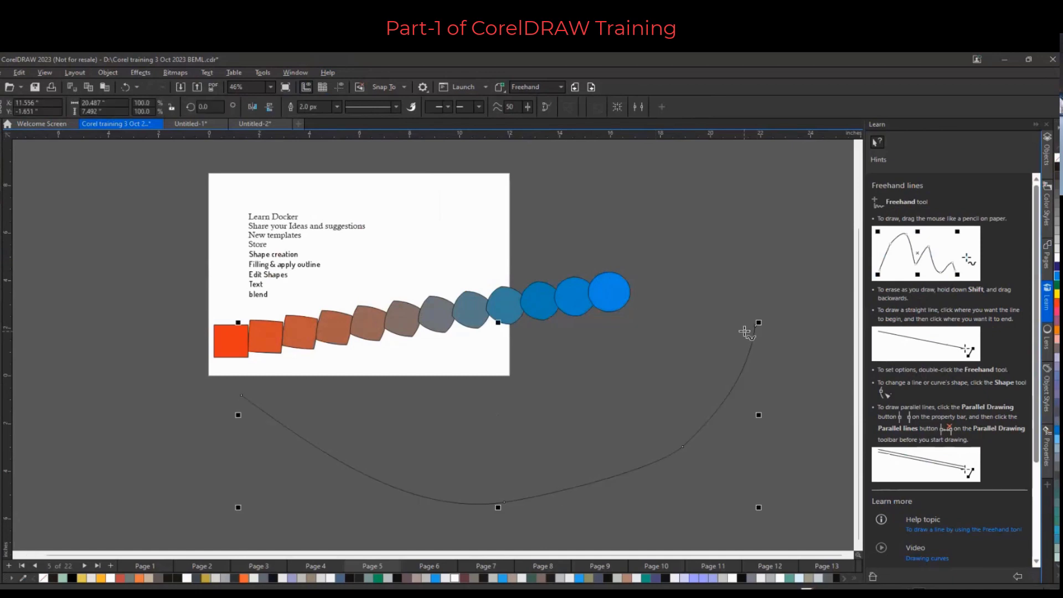
{"action": "key", "text": "space"}
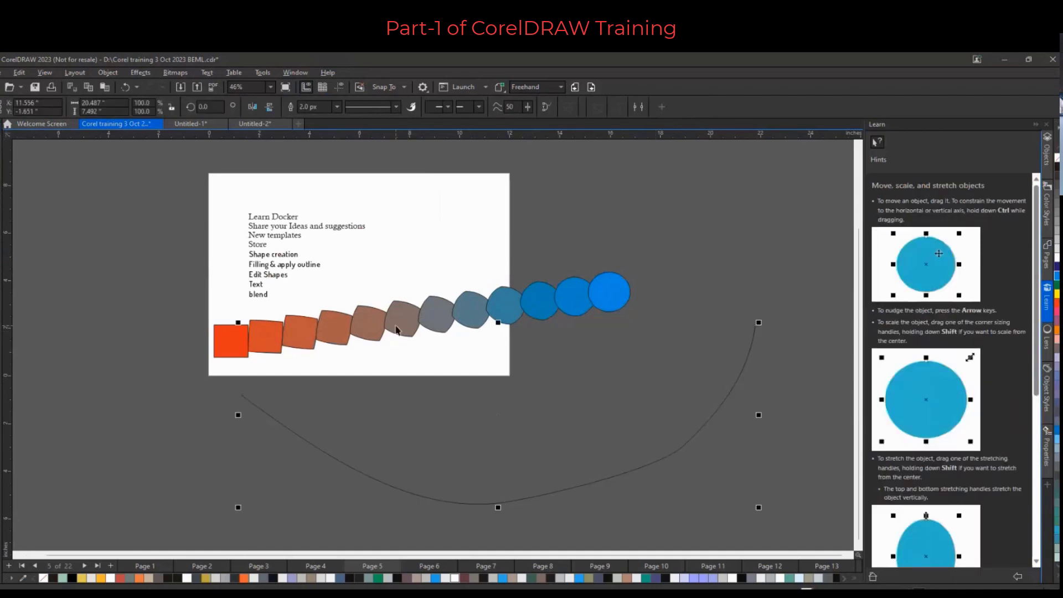
Fit the blend to the freehand curve path
{"action": "left_click", "coordinate": [410, 358]}
{"action": "right_click", "coordinate": [410, 358]}
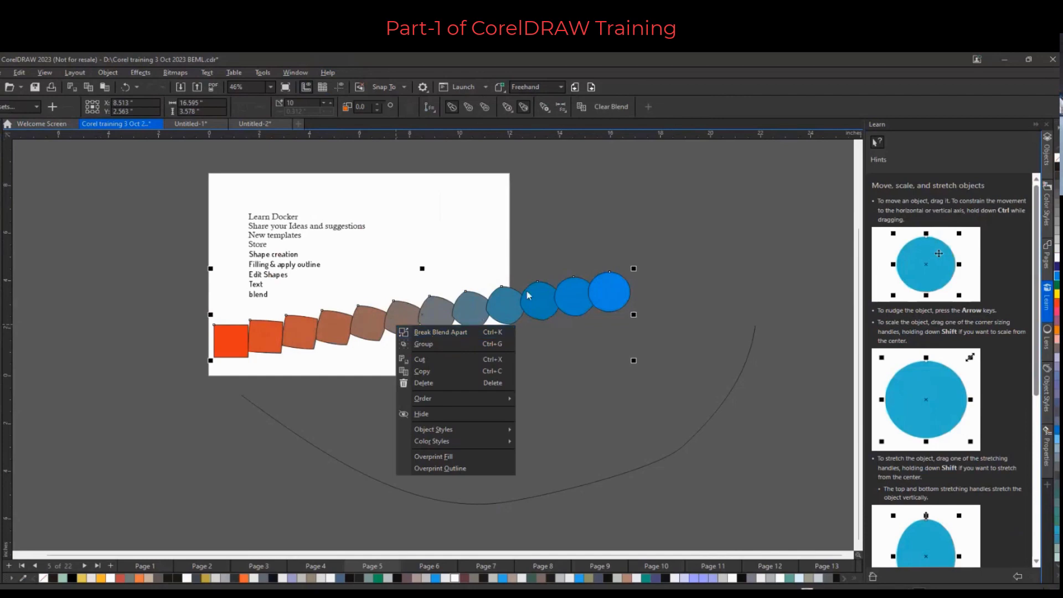
{"action": "left_click", "coordinate": [591, 294]}
{"action": "left_click", "coordinate": [557, 306]}
{"action": "left_click", "coordinate": [556, 302]}
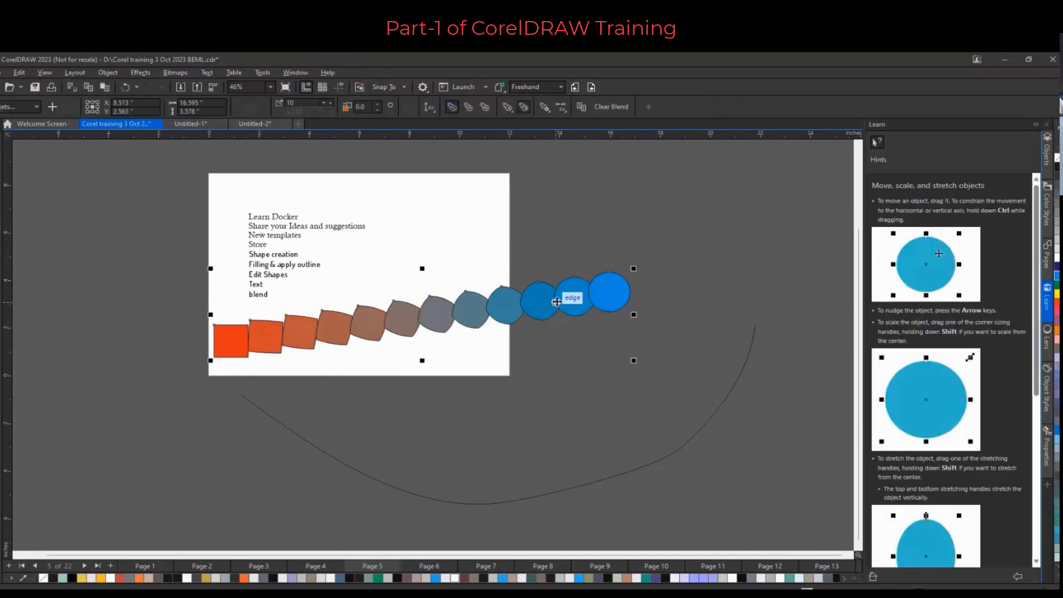
{"action": "right_click", "coordinate": [556, 303]}
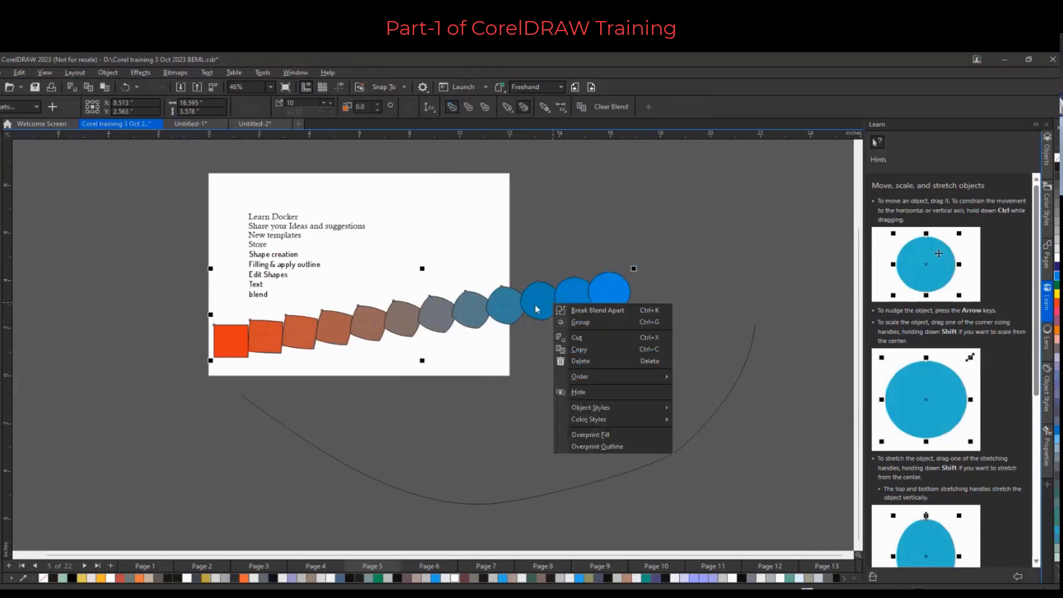
{"action": "left_click_drag", "start_coordinate": [536, 308], "coordinate": [588, 485]}
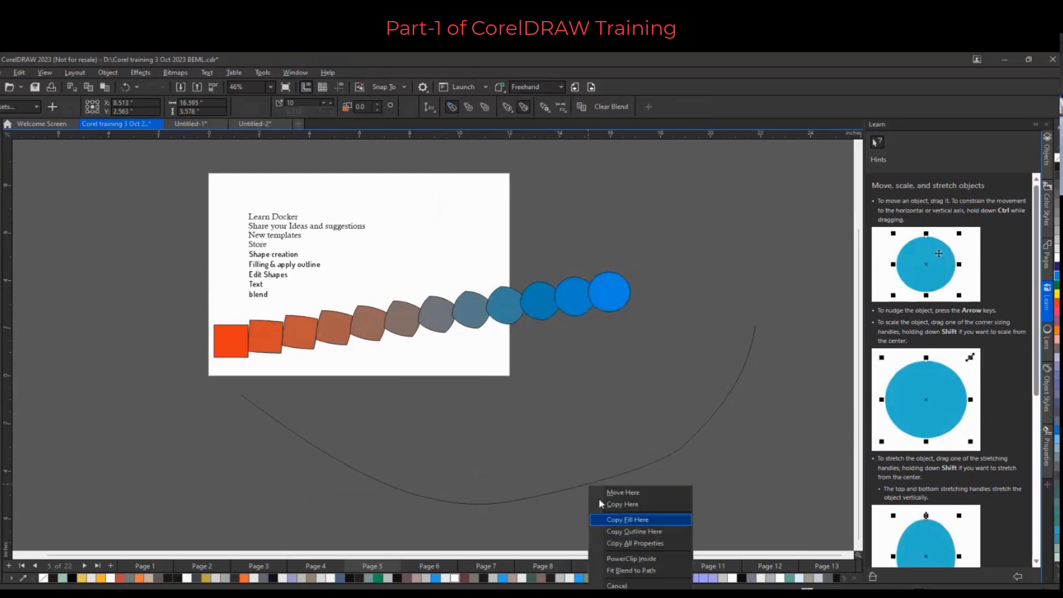
{"action": "left_click", "coordinate": [635, 571]}
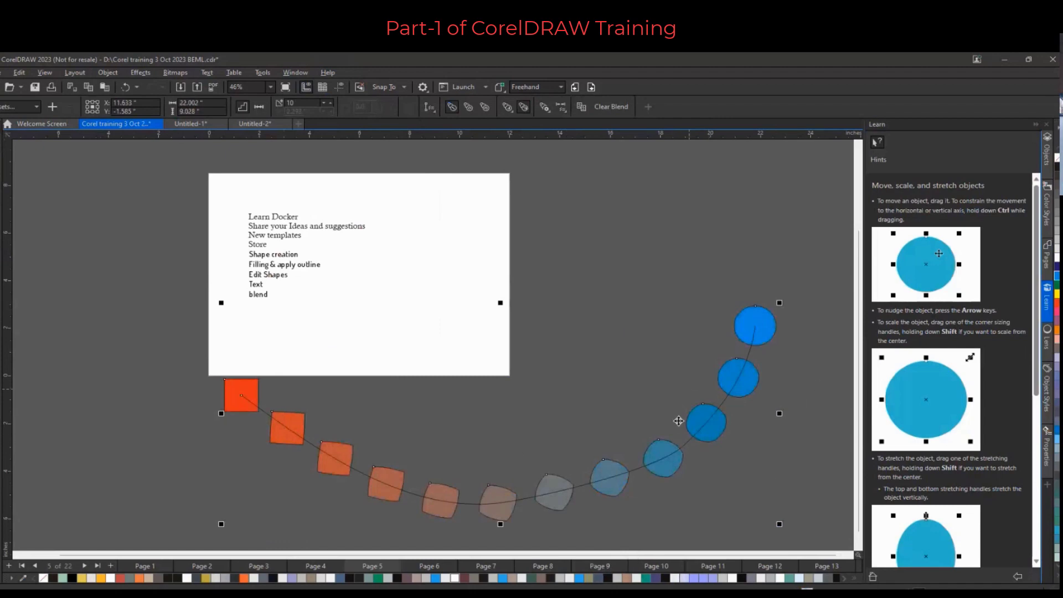
Increase the path-fitted blend to 25 steps
{"action": "scroll", "coordinate": [260, 382], "scroll_direction": "down", "scroll_amount": 2}
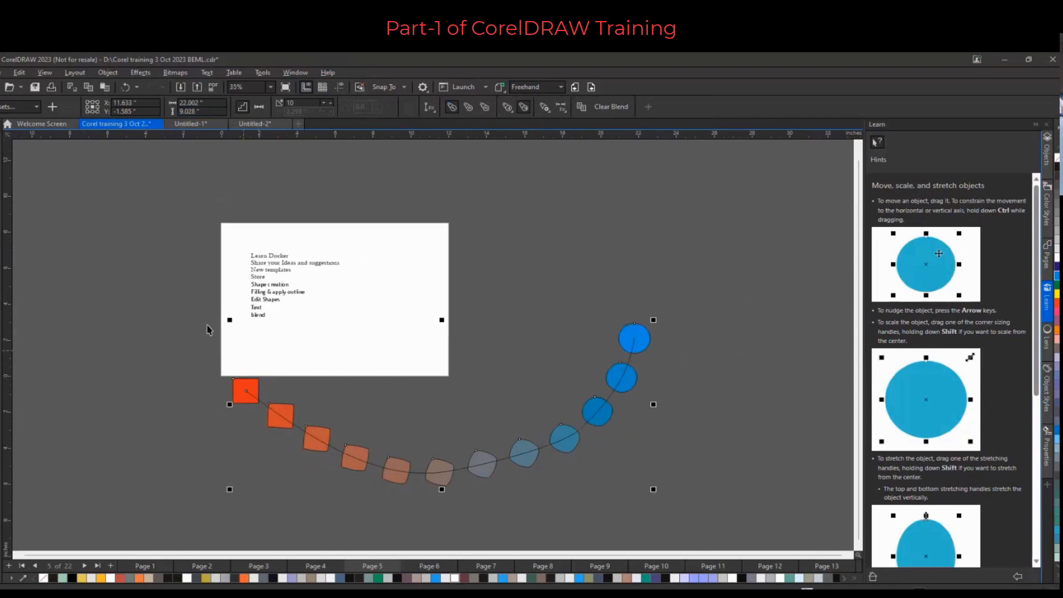
{"action": "left_click", "coordinate": [166, 464]}
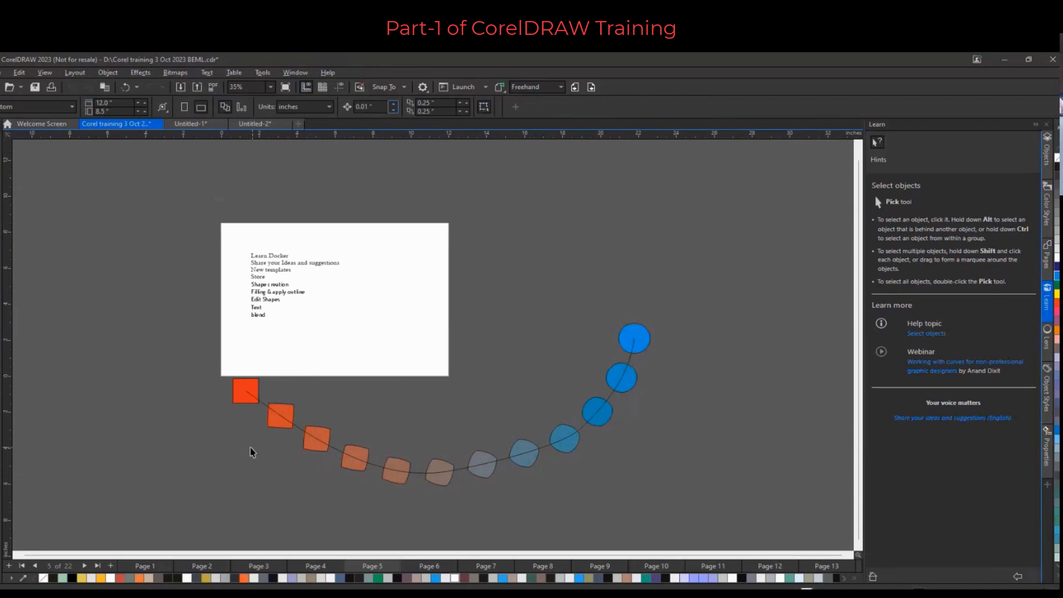
{"action": "left_click", "coordinate": [290, 422]}
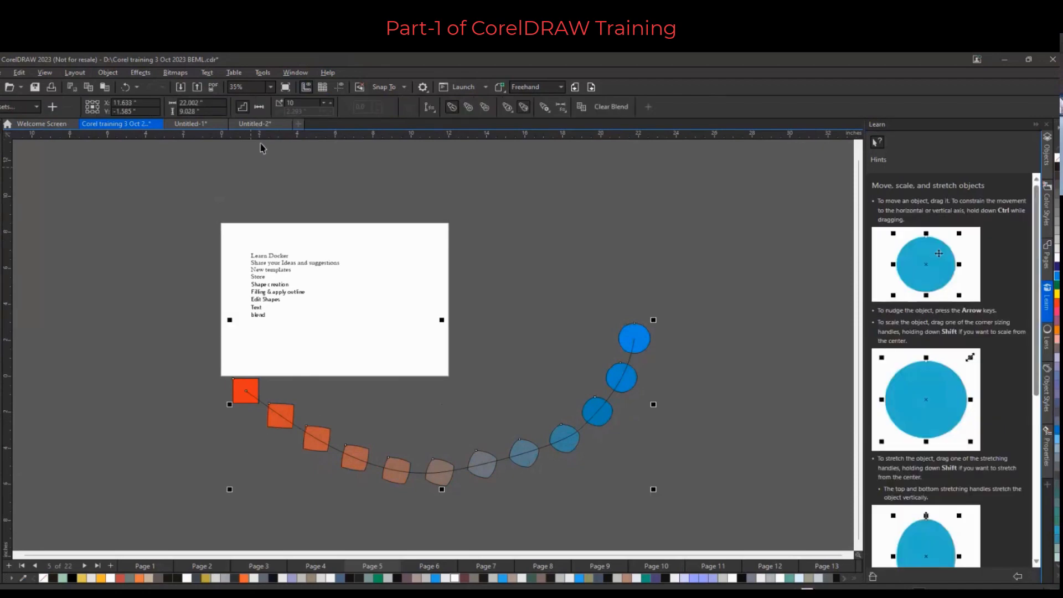
{"action": "left_click", "coordinate": [1, 339]}
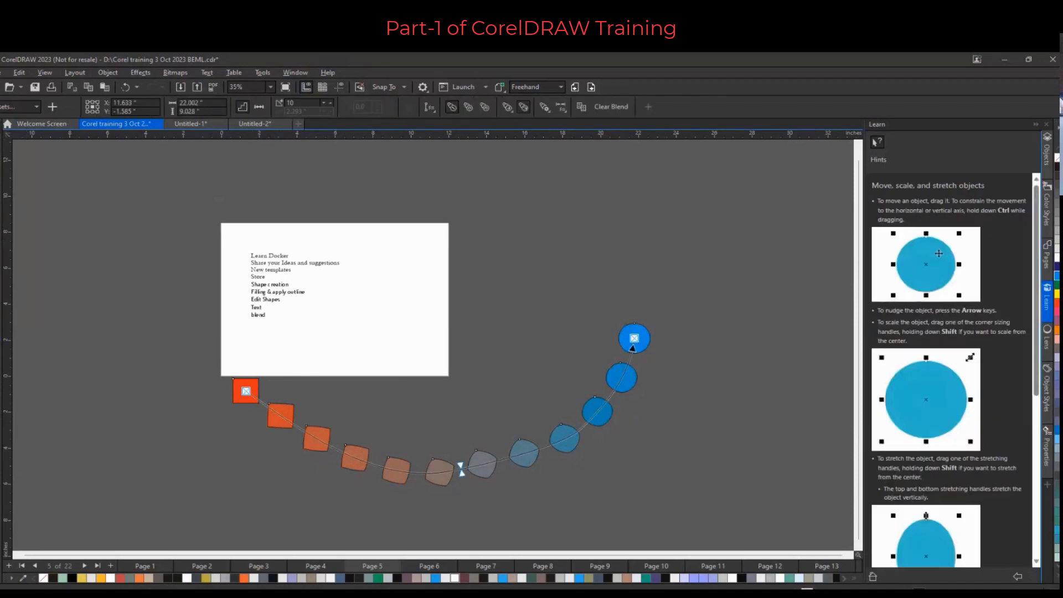
{"action": "left_click", "coordinate": [330, 102]}
{"action": "left_click", "coordinate": [330, 102]}
{"action": "left_click", "coordinate": [330, 102]}
{"action": "left_click", "coordinate": [331, 102]}
{"action": "left_click", "coordinate": [331, 101]}
{"action": "left_click", "coordinate": [331, 101]}
{"action": "left_click", "coordinate": [331, 101]}
{"action": "left_click", "coordinate": [331, 101]}
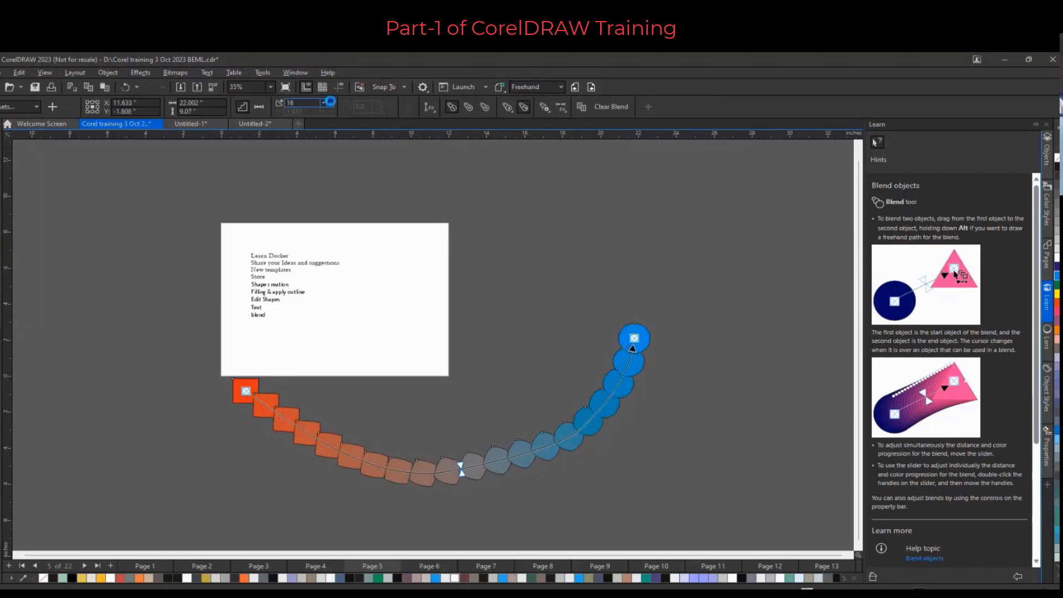
{"action": "left_click", "coordinate": [330, 101]}
{"action": "left_click", "coordinate": [330, 101]}
{"action": "left_click", "coordinate": [330, 102]}
{"action": "left_click", "coordinate": [330, 102]}
{"action": "left_click", "coordinate": [331, 101]}
{"action": "left_click", "coordinate": [330, 102]}
{"action": "left_click", "coordinate": [330, 101]}
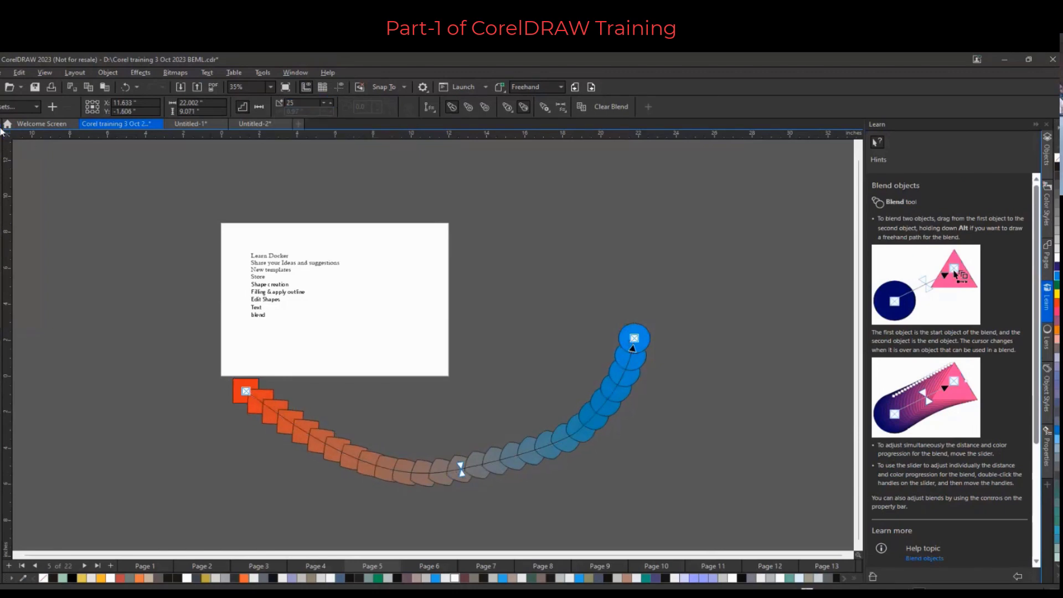
{"action": "key", "text": "space"}
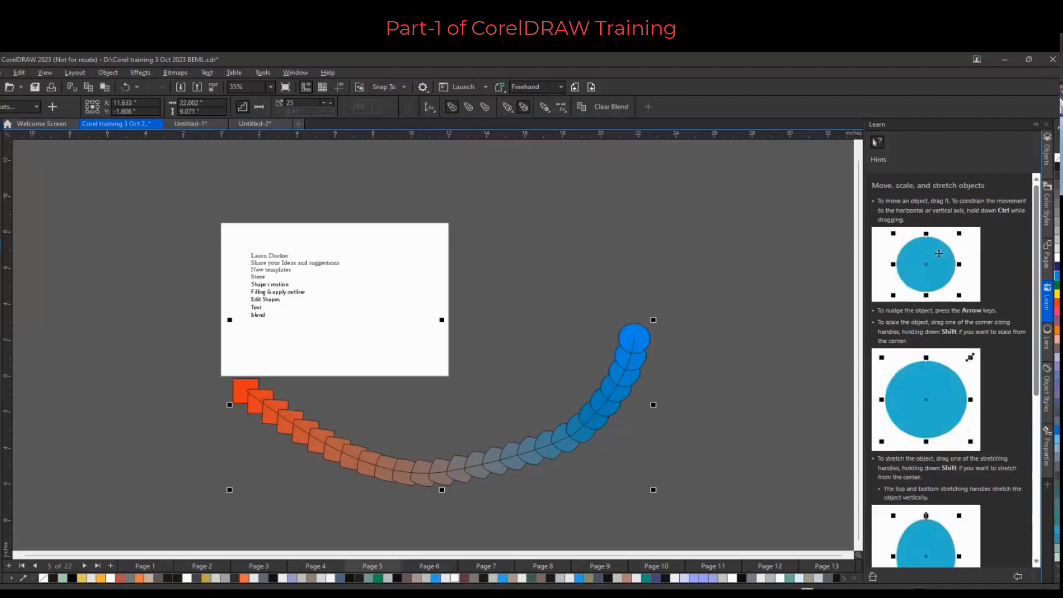
Draw a second freehand curve from the page's middle out to the upper right
{"action": "key", "text": "F5"}
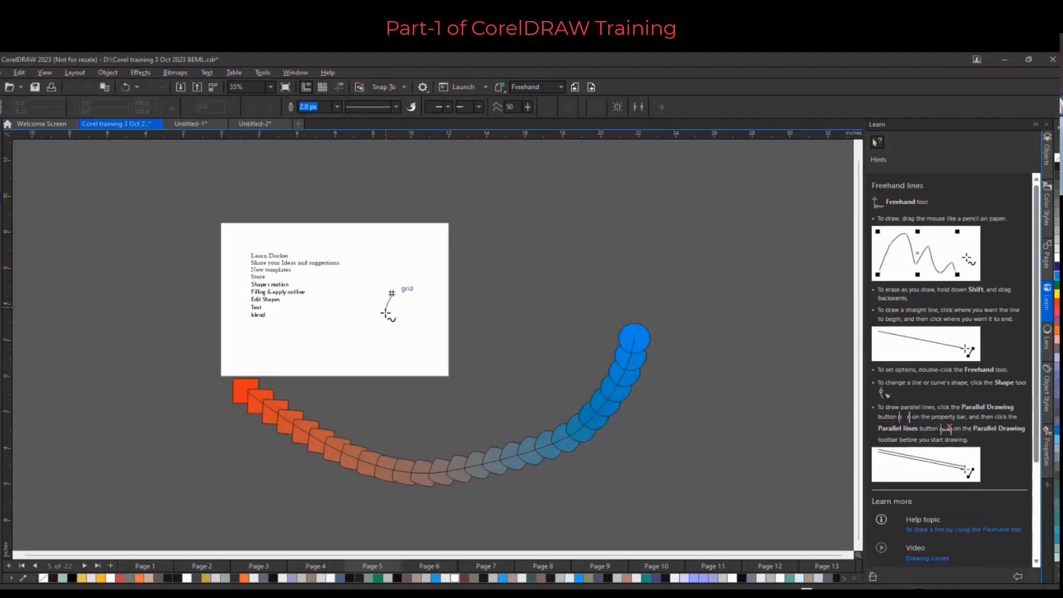
{"action": "mouse_move", "coordinate": [385, 314]}
{"action": "left_mouse_down"}
{"action": "mouse_move", "coordinate": [427, 269]}
{"action": "mouse_move", "coordinate": [531, 270]}
{"action": "mouse_move", "coordinate": [654, 200]}
{"action": "left_mouse_up"}
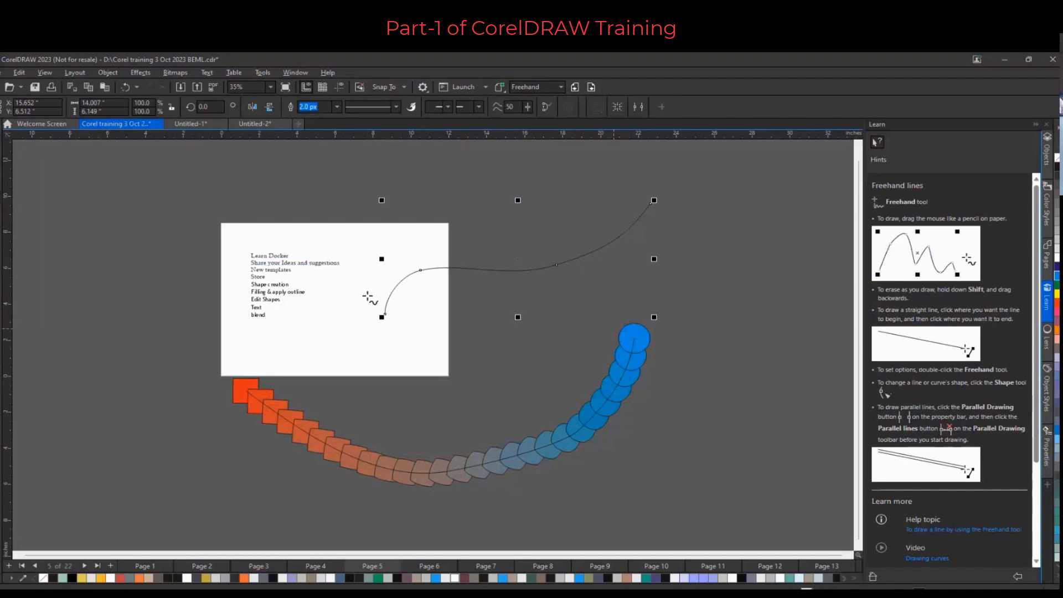
{"action": "key", "text": "space"}
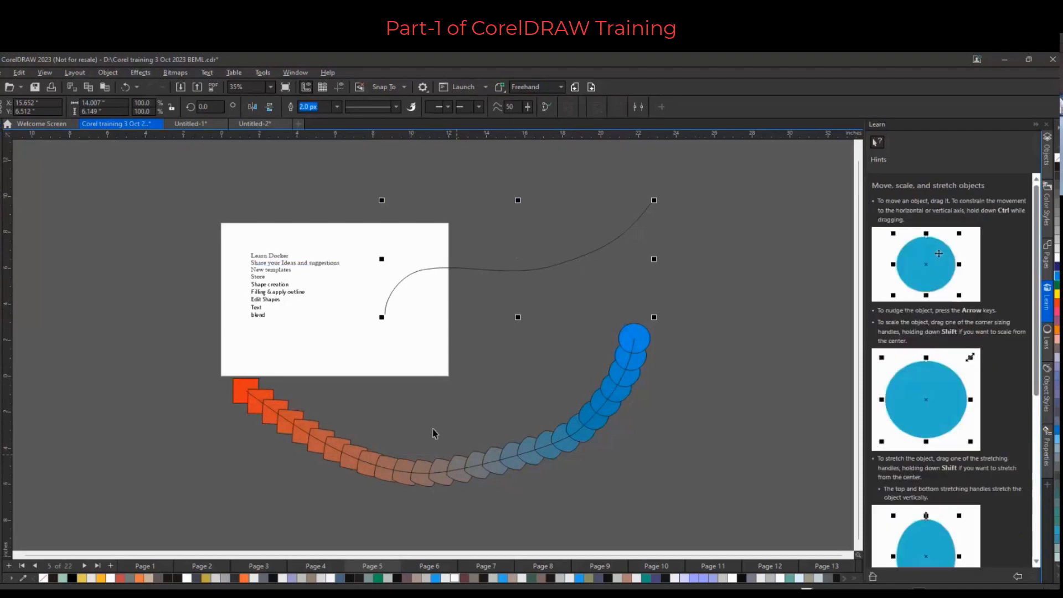
Undo the path-fitted blend and delete the leftover circle and square
{"action": "left_click", "coordinate": [469, 468]}
{"action": "key", "text": "ctrl+z"}
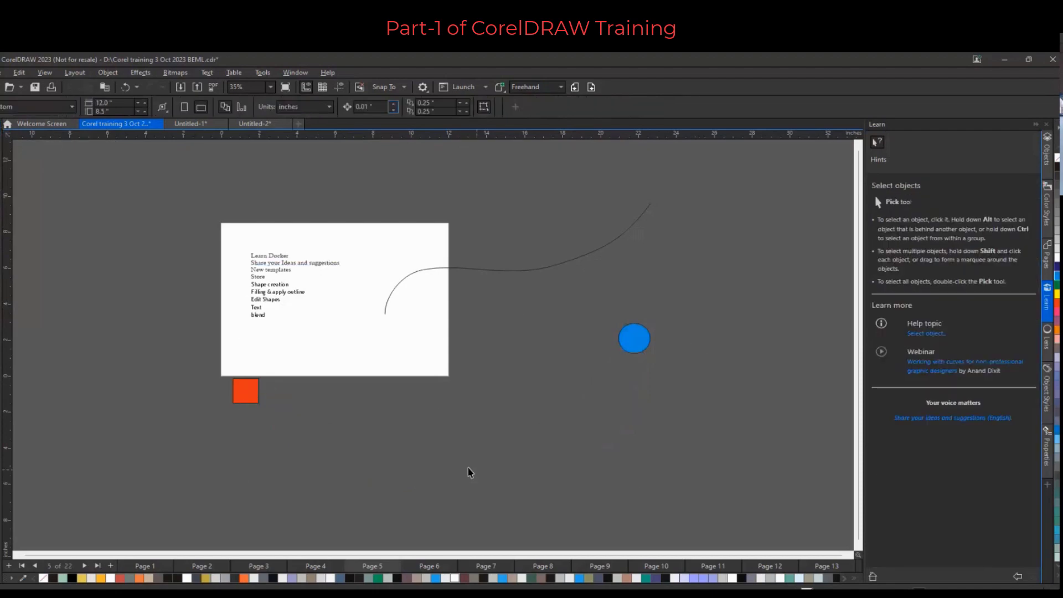
{"action": "left_click", "coordinate": [633, 336]}
{"action": "key", "text": "Delete"}
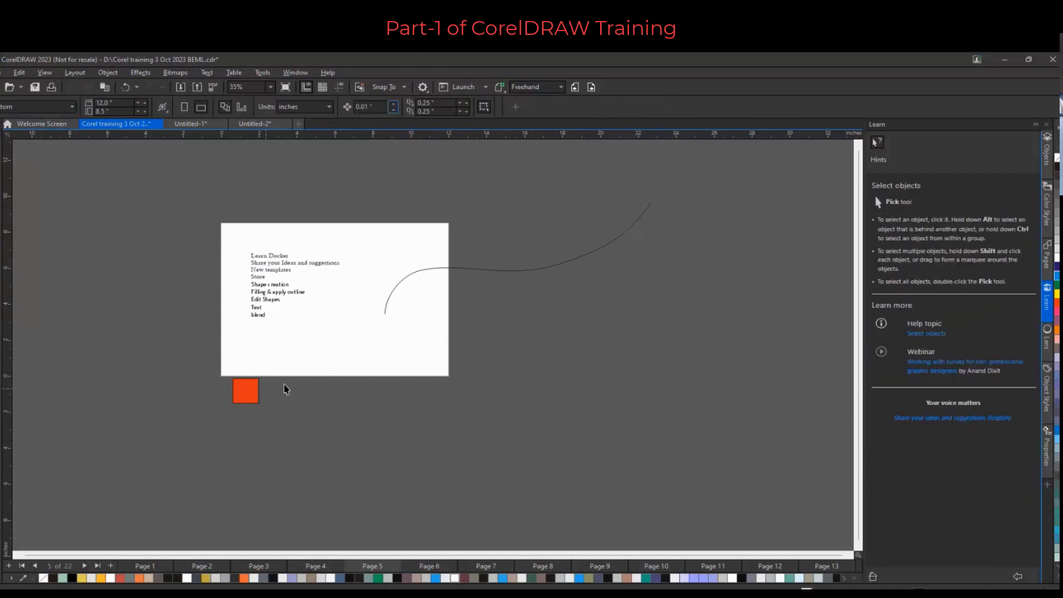
{"action": "left_click", "coordinate": [250, 395]}
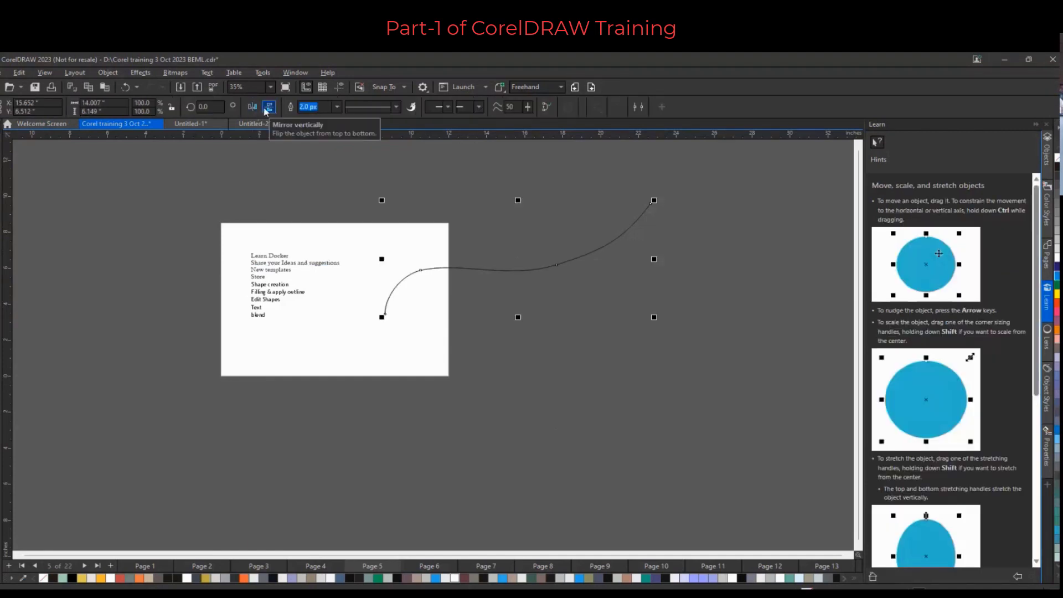
Mirror a copy of the freehand curve vertically and move it down below the original
{"action": "left_click", "coordinate": [267, 109]}
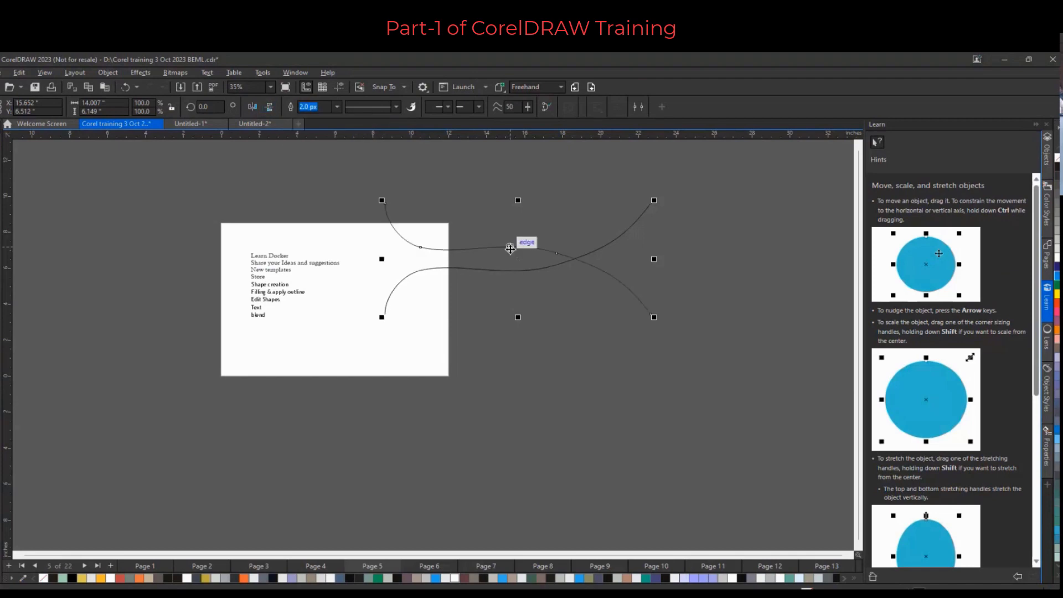
{"action": "left_click_drag", "start_coordinate": [509, 248], "coordinate": [517, 313]}
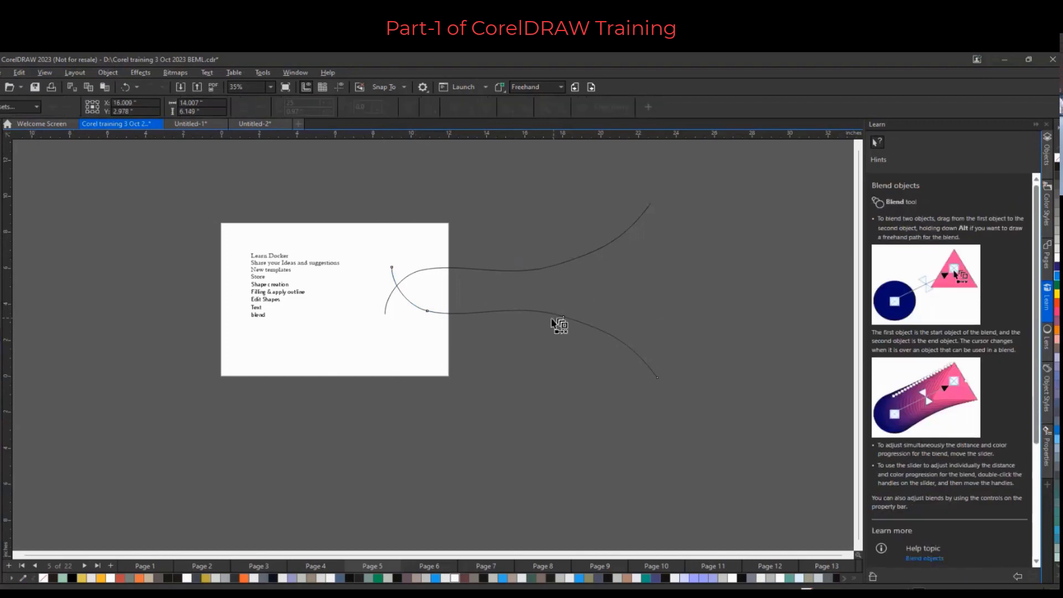
Blend the two curves together and set the blend to 38 steps
{"action": "left_click_drag", "start_coordinate": [562, 316], "coordinate": [570, 262]}
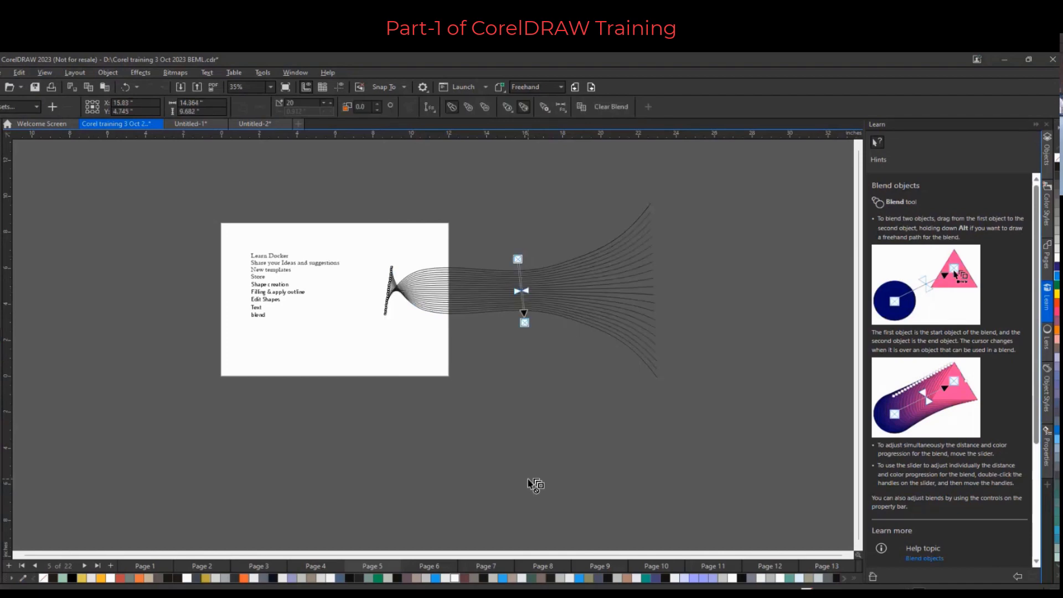
{"action": "scroll", "coordinate": [547, 315], "scroll_direction": "up", "scroll_amount": 1}
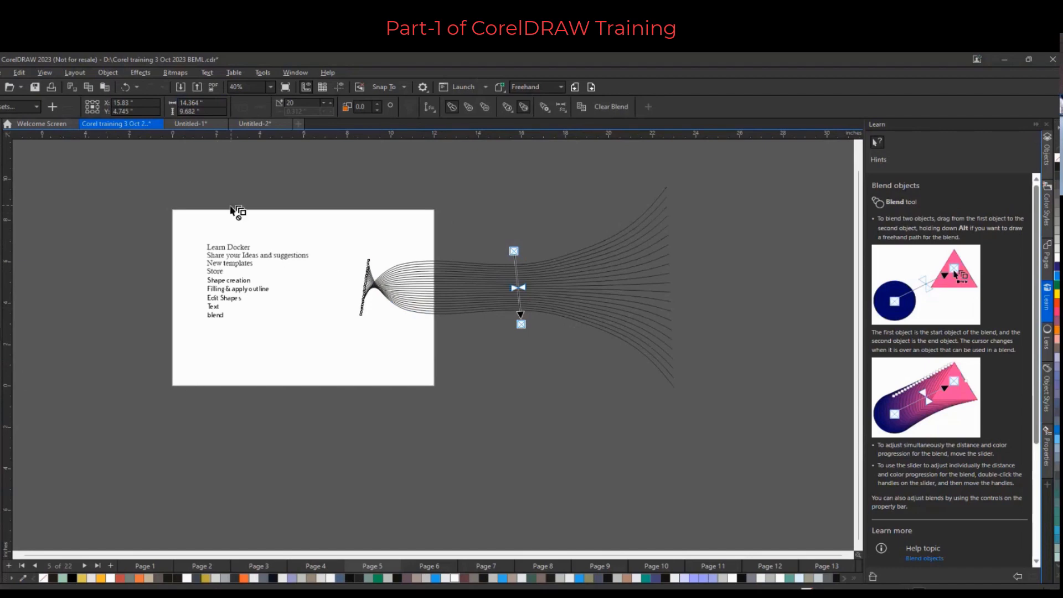
{"action": "left_click", "coordinate": [303, 103]}
{"action": "left_click", "coordinate": [330, 102]}
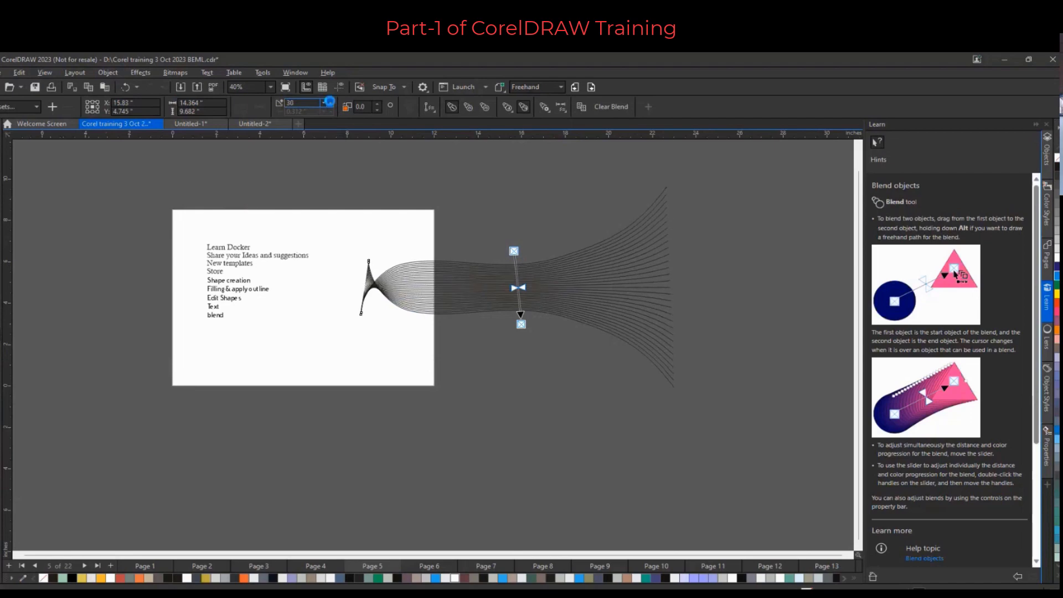
{"action": "left_click", "coordinate": [330, 102]}
{"action": "left_click", "coordinate": [330, 102]}
{"action": "left_click", "coordinate": [330, 102]}
{"action": "left_click", "coordinate": [330, 102]}
{"action": "left_click", "coordinate": [330, 102]}
{"action": "left_click", "coordinate": [329, 102]}
{"action": "left_click", "coordinate": [330, 102]}
{"action": "left_click", "coordinate": [330, 102]}
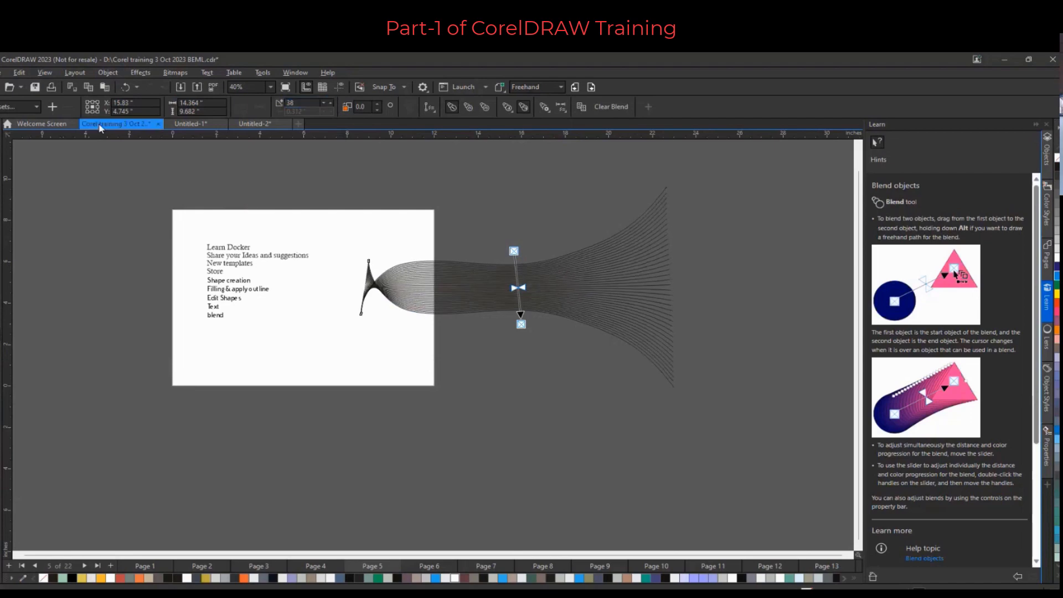
Color the blend's lower curve outline teal and the upper curve outline orange
{"action": "left_click", "coordinate": [1, 131]}
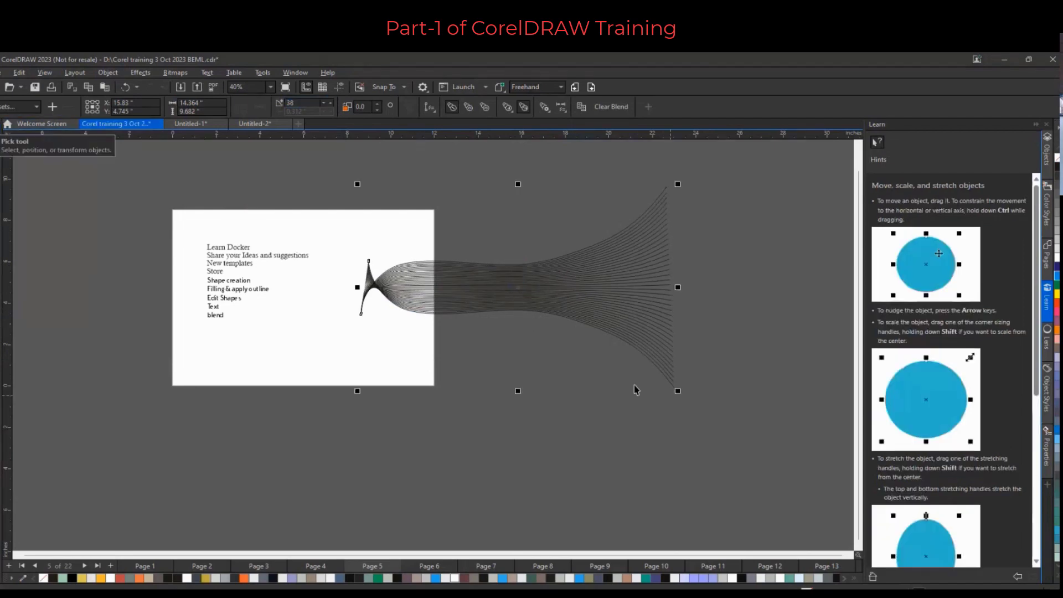
{"action": "left_click", "coordinate": [762, 379]}
{"action": "scroll", "coordinate": [696, 383], "scroll_direction": "up", "scroll_amount": 1}
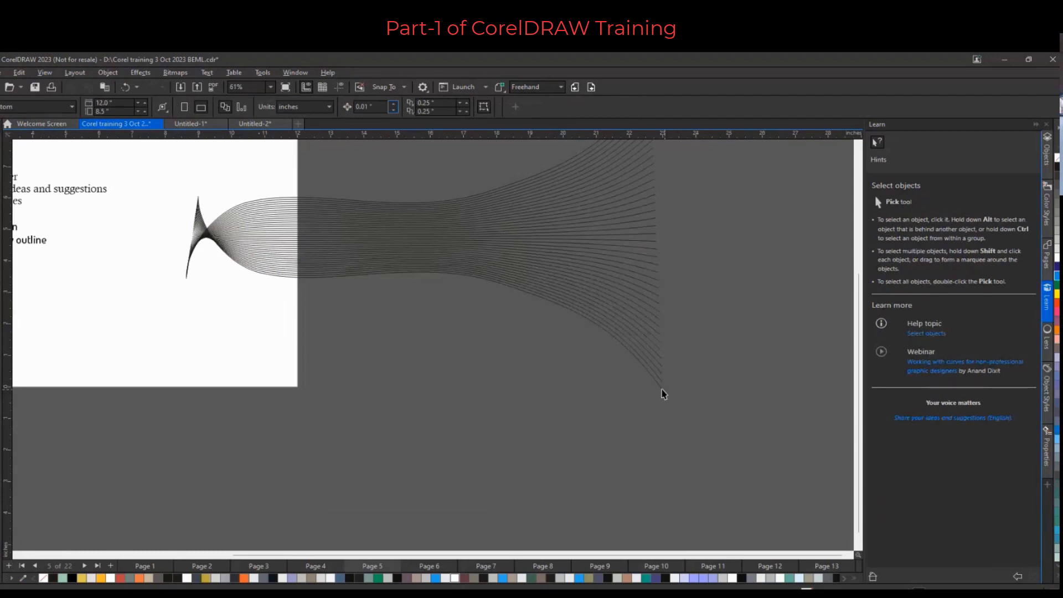
{"action": "left_click", "coordinate": [664, 393]}
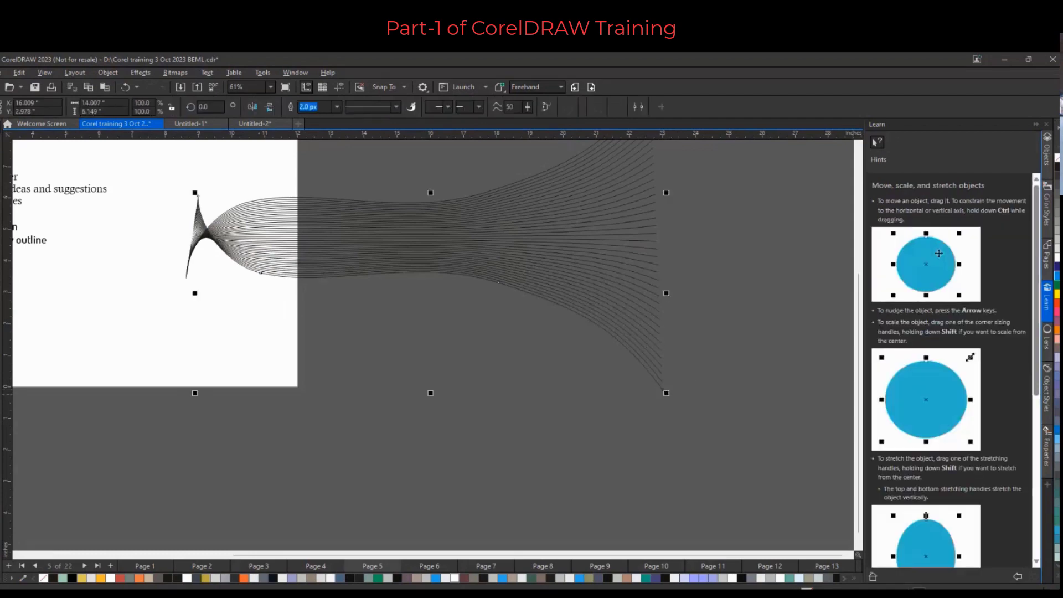
{"action": "right_click", "coordinate": [1057, 284]}
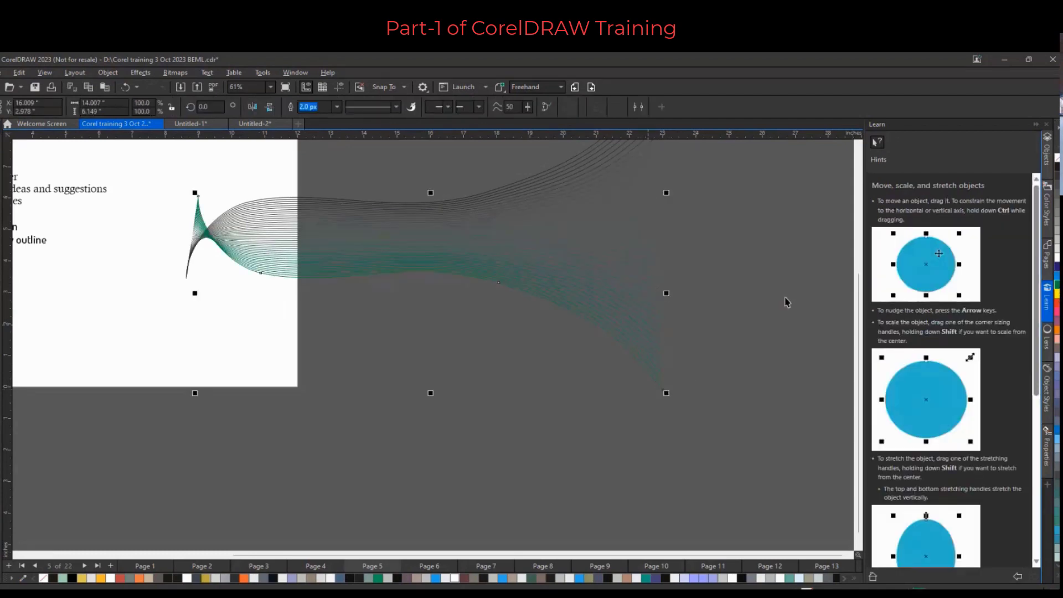
{"action": "scroll", "coordinate": [648, 323], "scroll_direction": "down", "scroll_amount": 1}
{"action": "scroll", "coordinate": [667, 165], "scroll_direction": "up", "scroll_amount": 2}
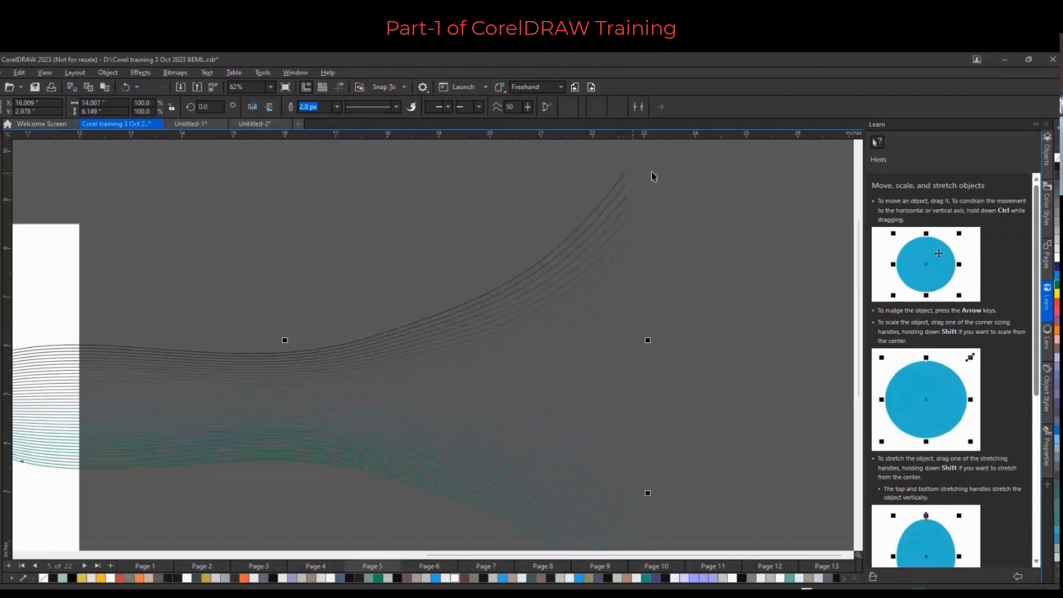
{"action": "left_click", "coordinate": [627, 170]}
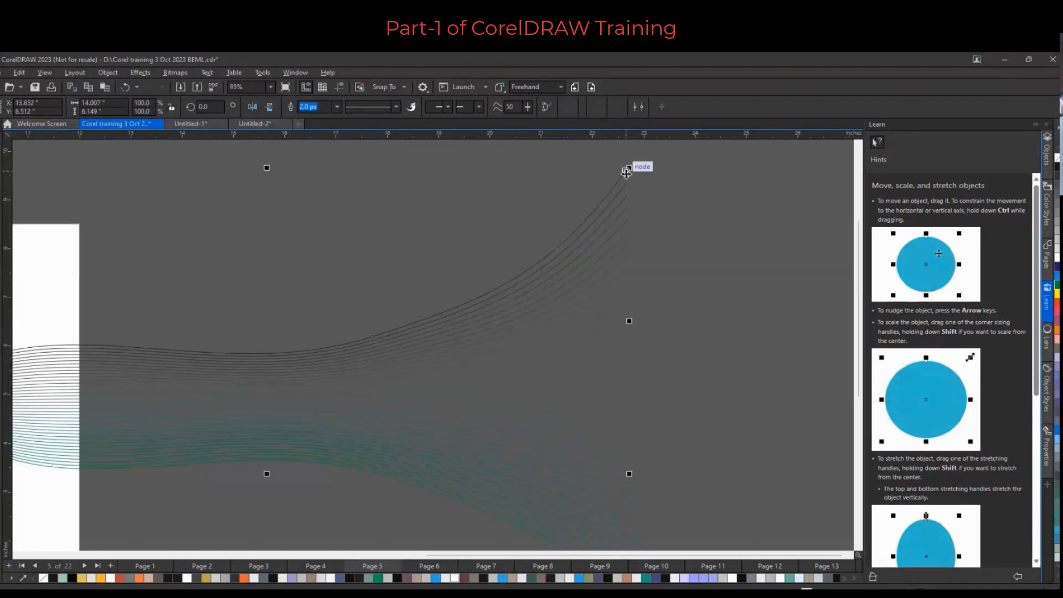
{"action": "right_click", "coordinate": [1057, 306]}
Drag the upper curve's middle node downward with the Shape tool
{"action": "scroll", "coordinate": [557, 295], "scroll_direction": "down", "scroll_amount": 1}
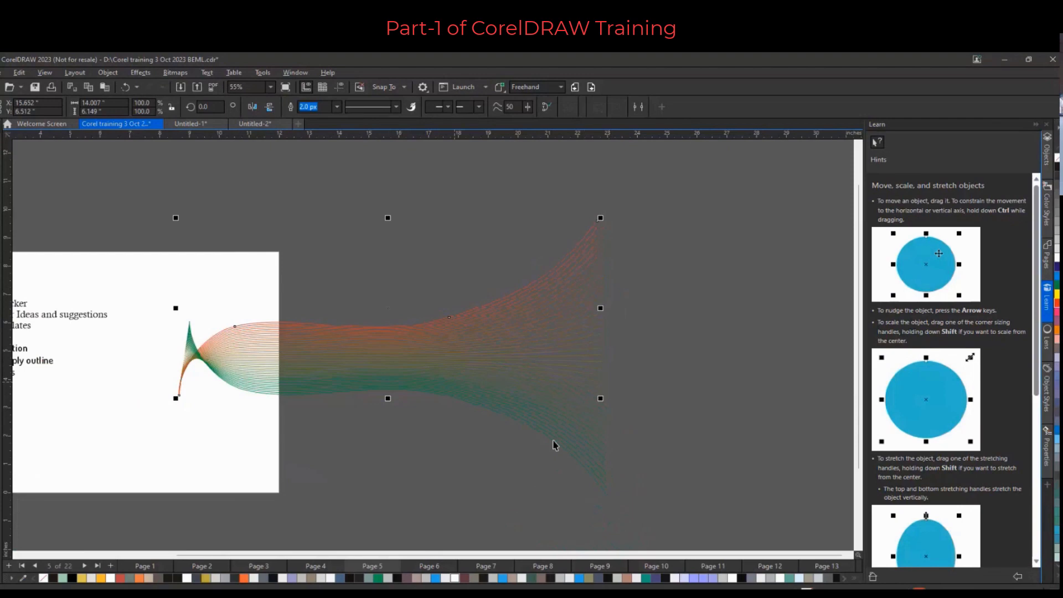
{"action": "scroll", "coordinate": [213, 358], "scroll_direction": "up", "scroll_amount": 2}
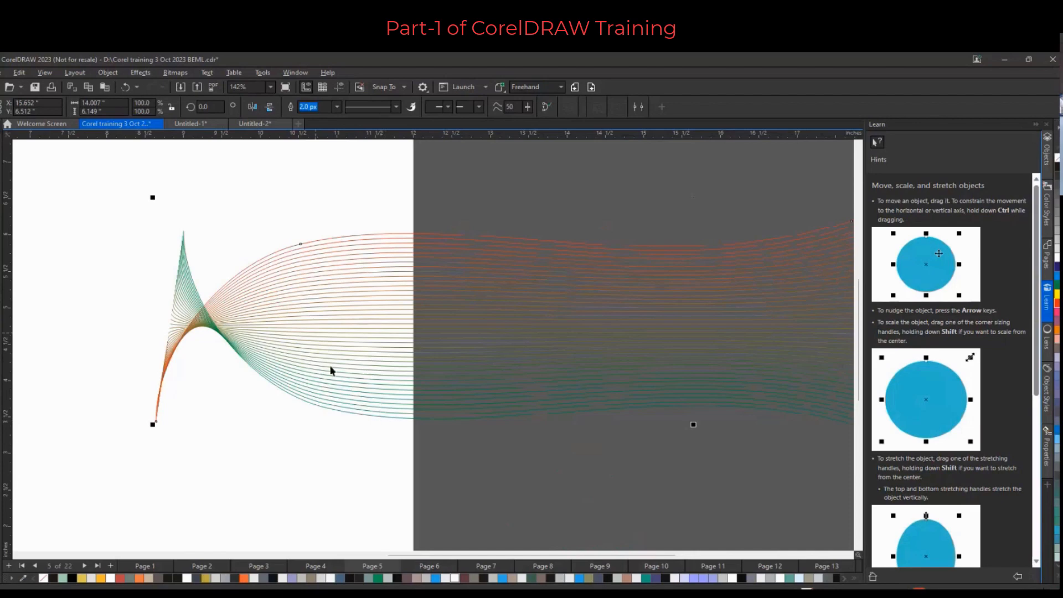
{"action": "left_click", "coordinate": [0, 148]}
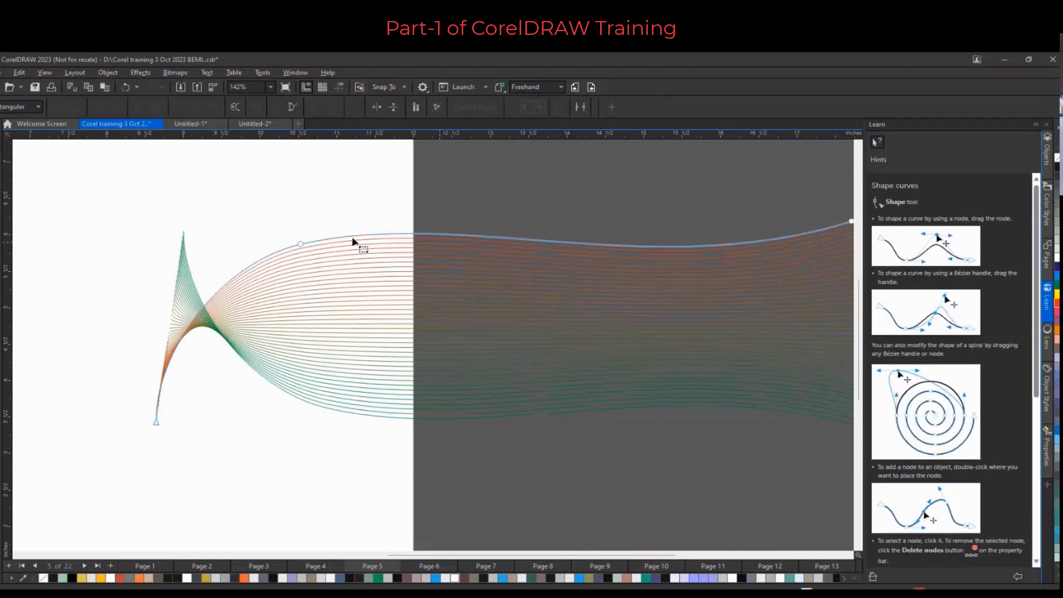
{"action": "left_click", "coordinate": [515, 240]}
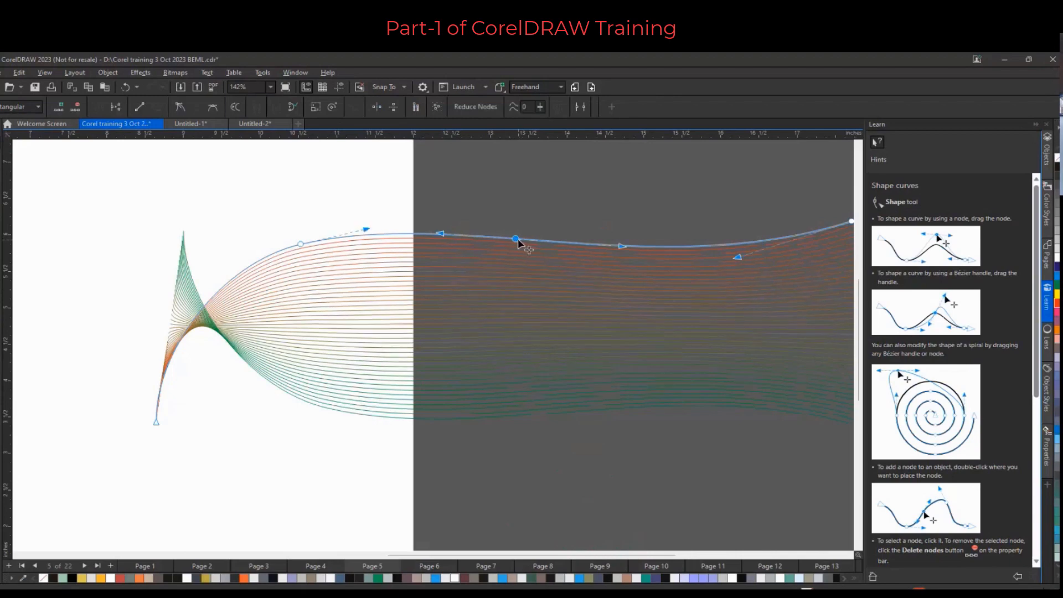
{"action": "left_click_drag", "start_coordinate": [515, 239], "coordinate": [518, 317]}
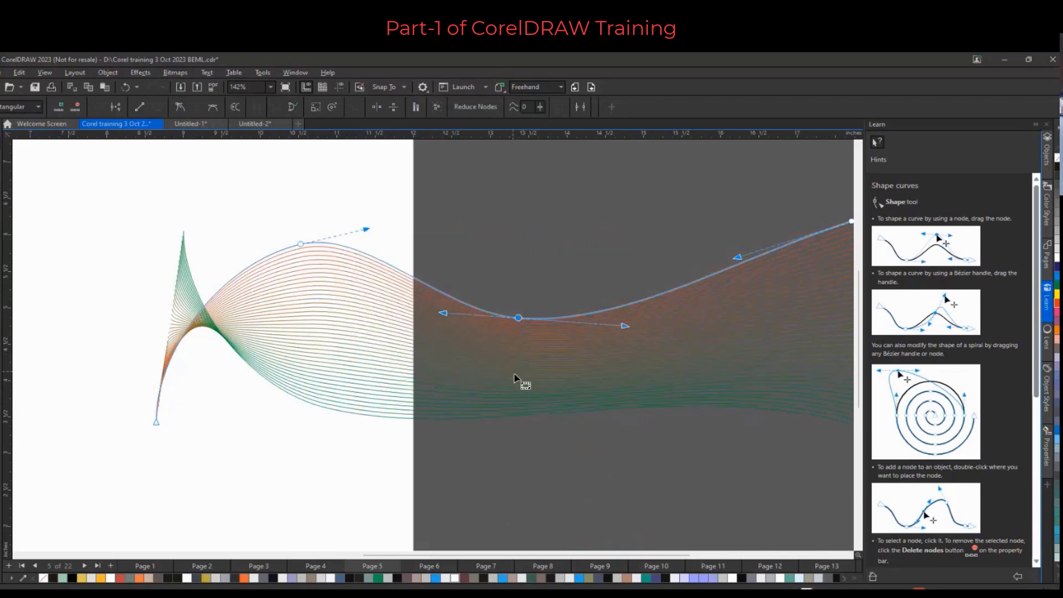
Pull the upper curve's end node down and adjust its control handle
{"action": "scroll", "coordinate": [514, 373], "scroll_direction": "down", "scroll_amount": 5}
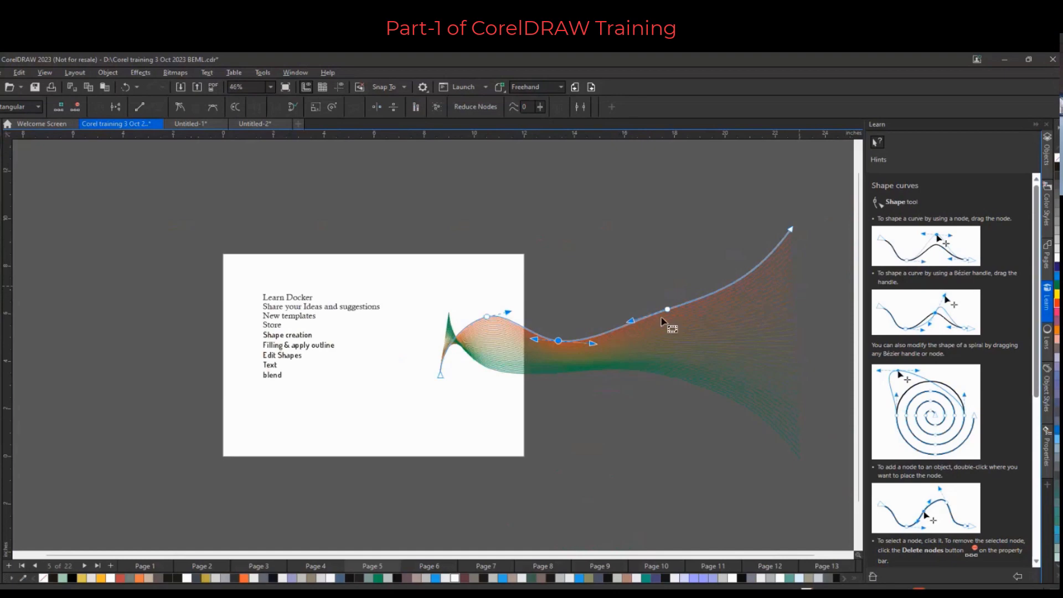
{"action": "scroll", "coordinate": [802, 277], "scroll_direction": "up", "scroll_amount": 1}
{"action": "left_click_drag", "start_coordinate": [790, 228], "coordinate": [763, 385]}
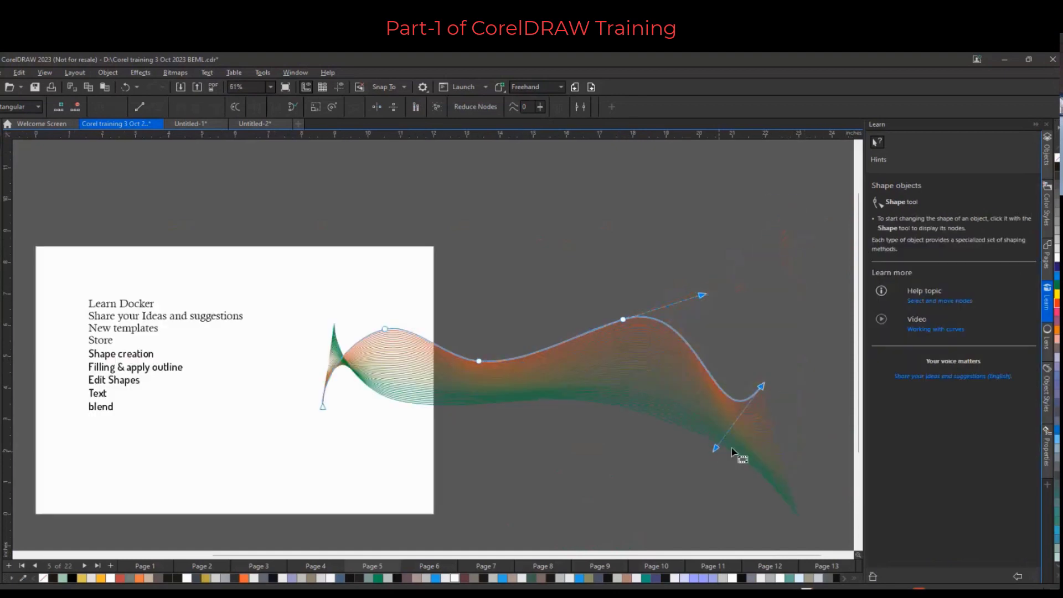
{"action": "left_click_drag", "start_coordinate": [714, 413], "coordinate": [801, 247]}
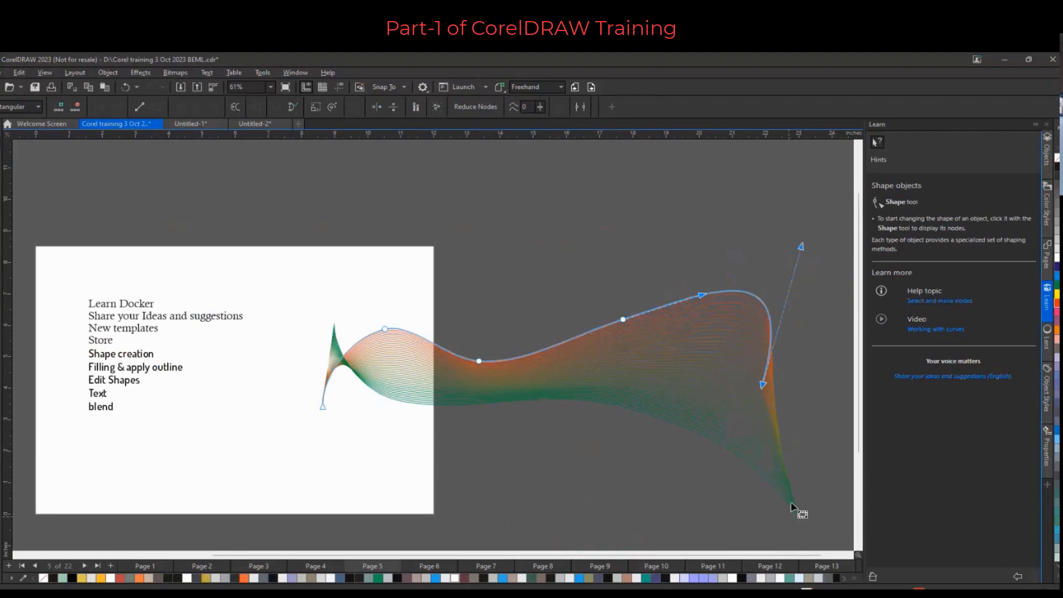
Adjust the control handles at the upper curve's starting node
{"action": "left_click", "coordinate": [323, 407]}
{"action": "left_click_drag", "start_coordinate": [323, 377], "coordinate": [379, 430]}
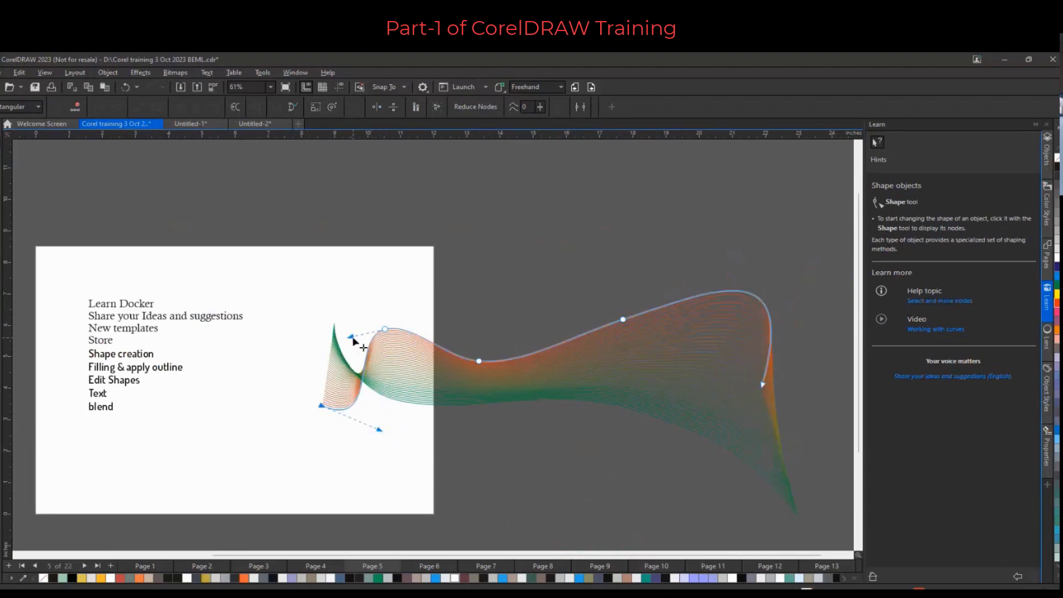
{"action": "left_click_drag", "start_coordinate": [350, 337], "coordinate": [327, 270]}
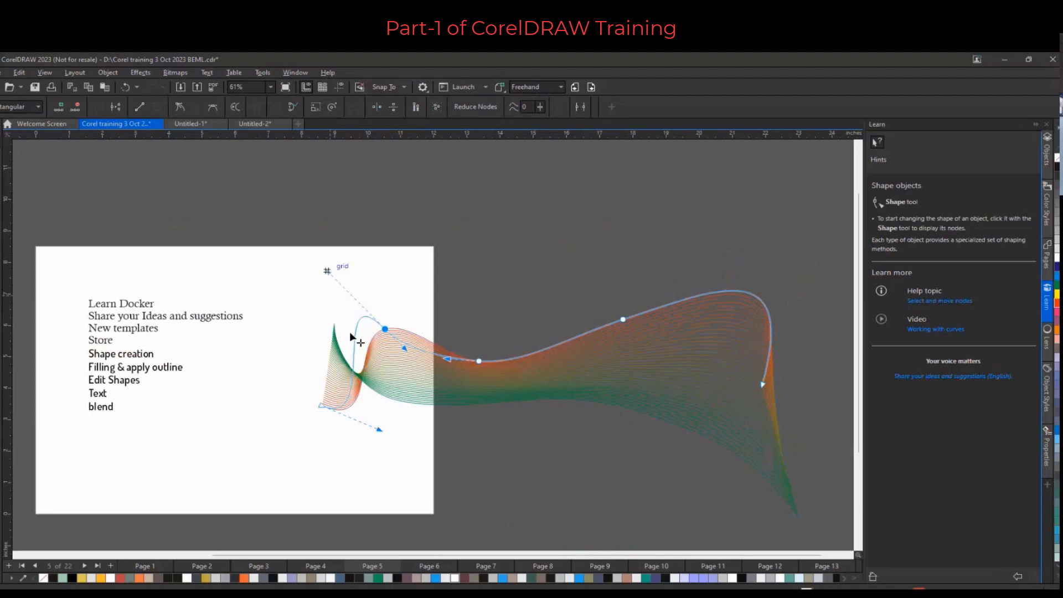
Reshape the lower curve by raising its middle node and its end node
{"action": "left_click", "coordinate": [530, 405]}
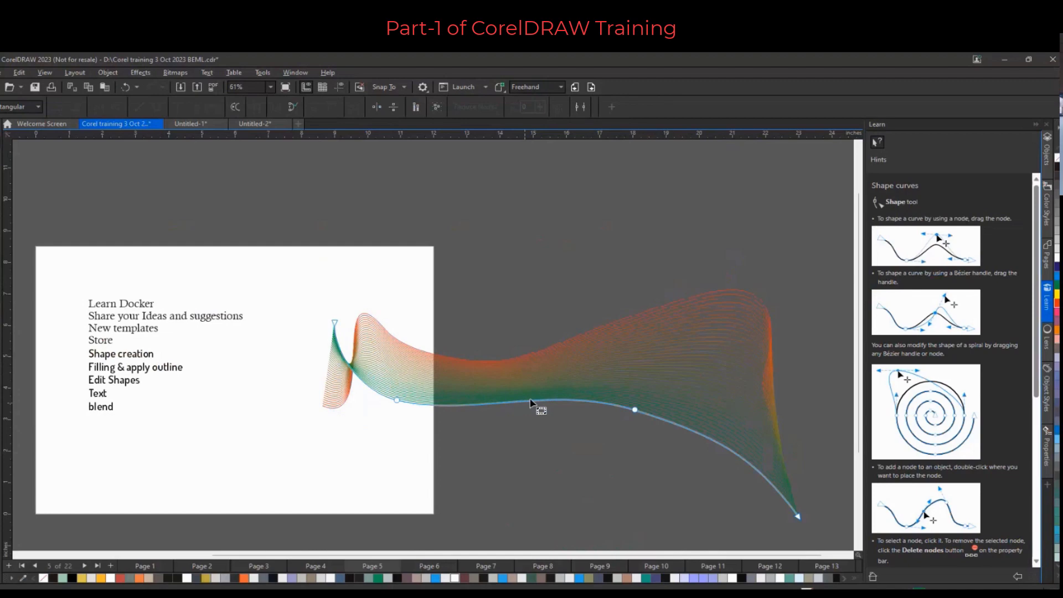
{"action": "scroll", "coordinate": [529, 399], "scroll_direction": "up", "scroll_amount": 3}
{"action": "left_click", "coordinate": [533, 398]}
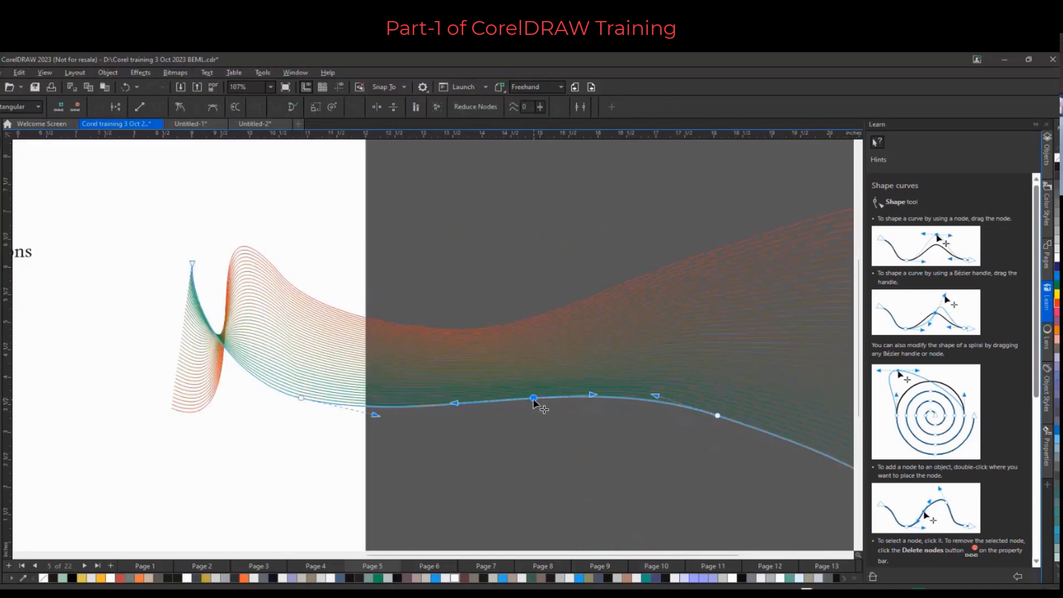
{"action": "left_click_drag", "start_coordinate": [534, 401], "coordinate": [528, 350]}
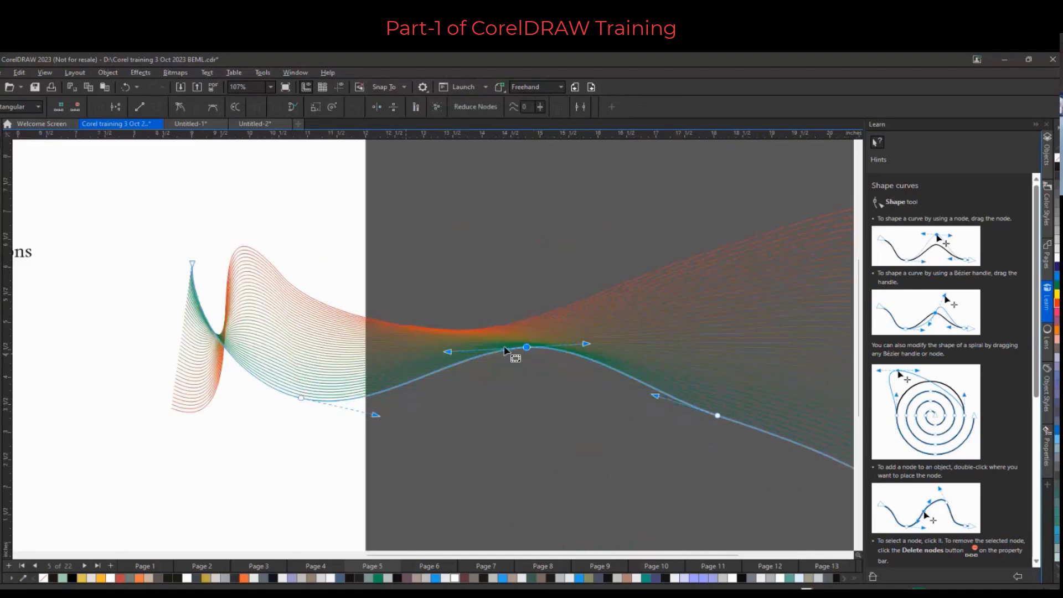
{"action": "scroll", "coordinate": [515, 360], "scroll_direction": "down", "scroll_amount": 5}
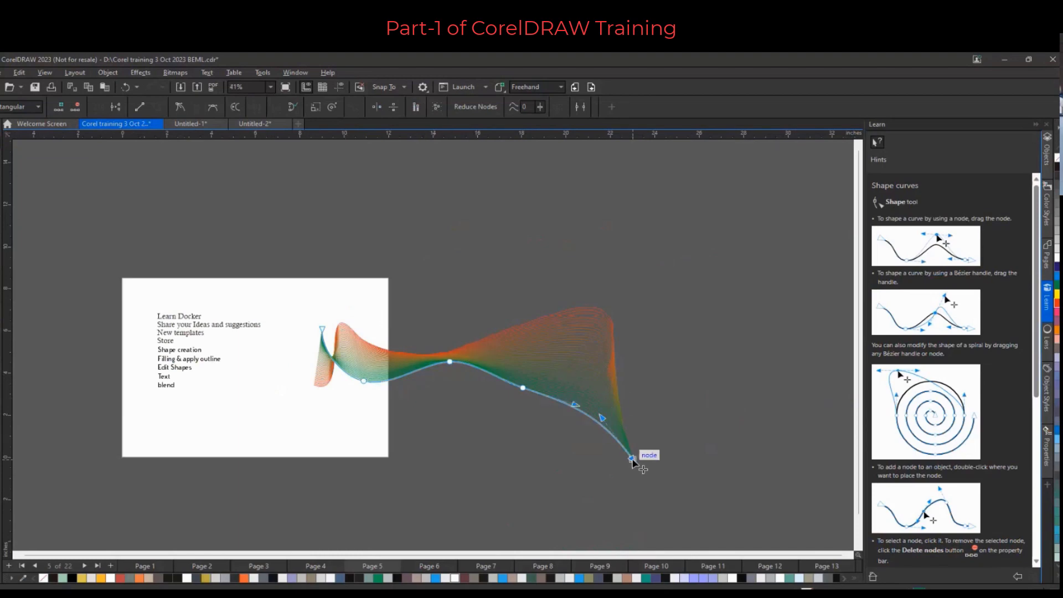
{"action": "left_click_drag", "start_coordinate": [629, 460], "coordinate": [601, 401]}
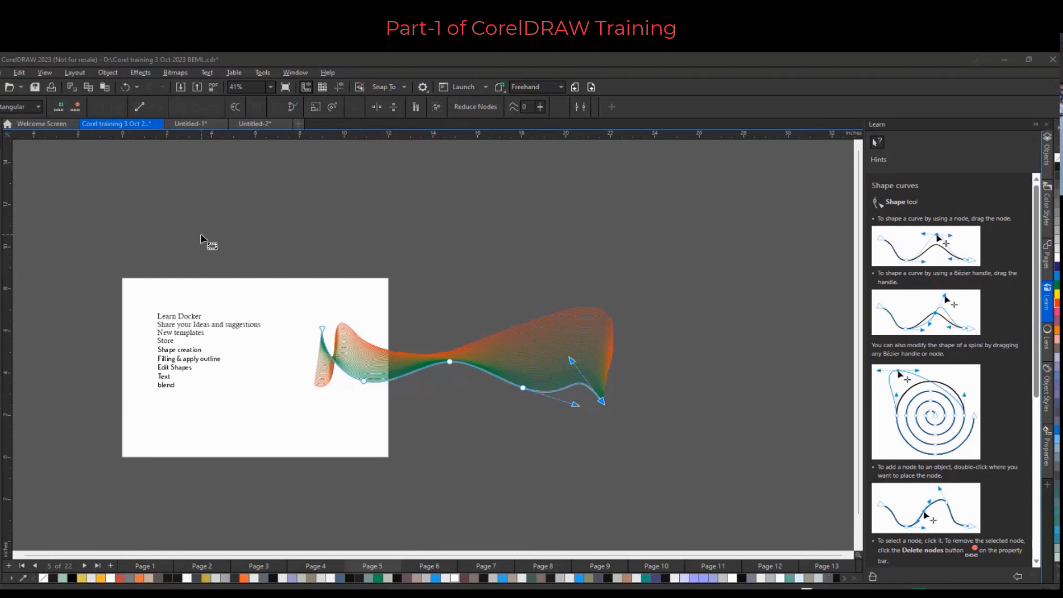
Select the whole blend and delete it
{"action": "key", "text": "space"}
{"action": "left_click_drag", "start_coordinate": [278, 273], "coordinate": [680, 441]}
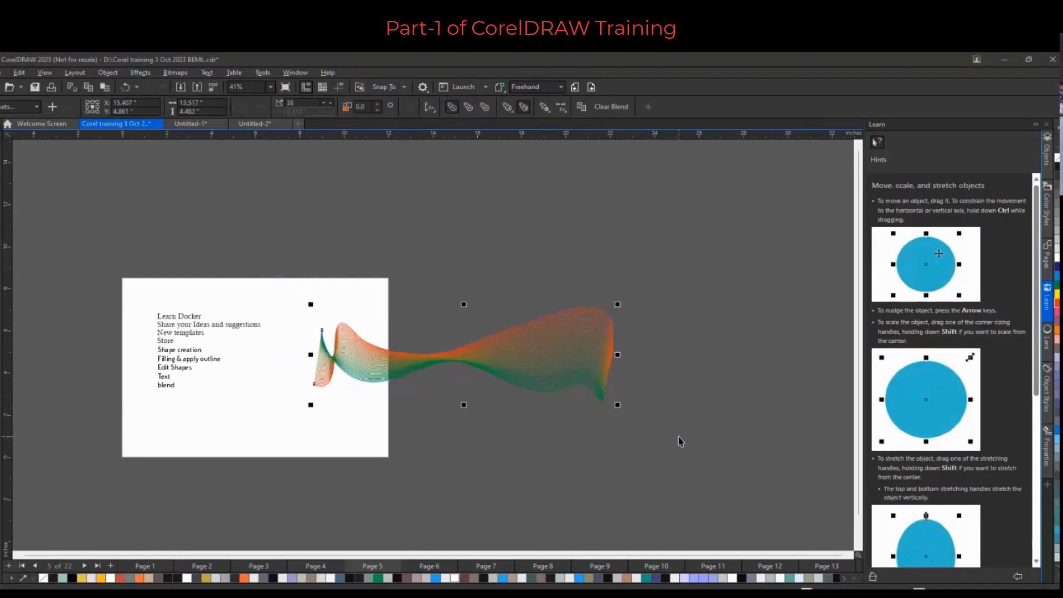
{"action": "key", "text": "Delete"}
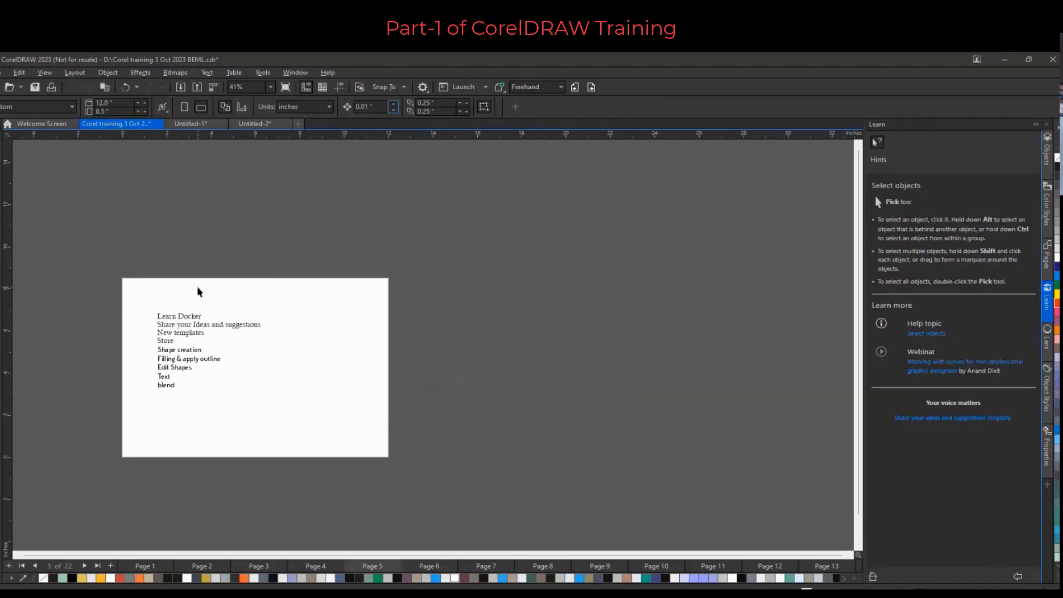
Draw a freehand curve from the page's middle out to the upper right
{"action": "key", "text": "F5"}
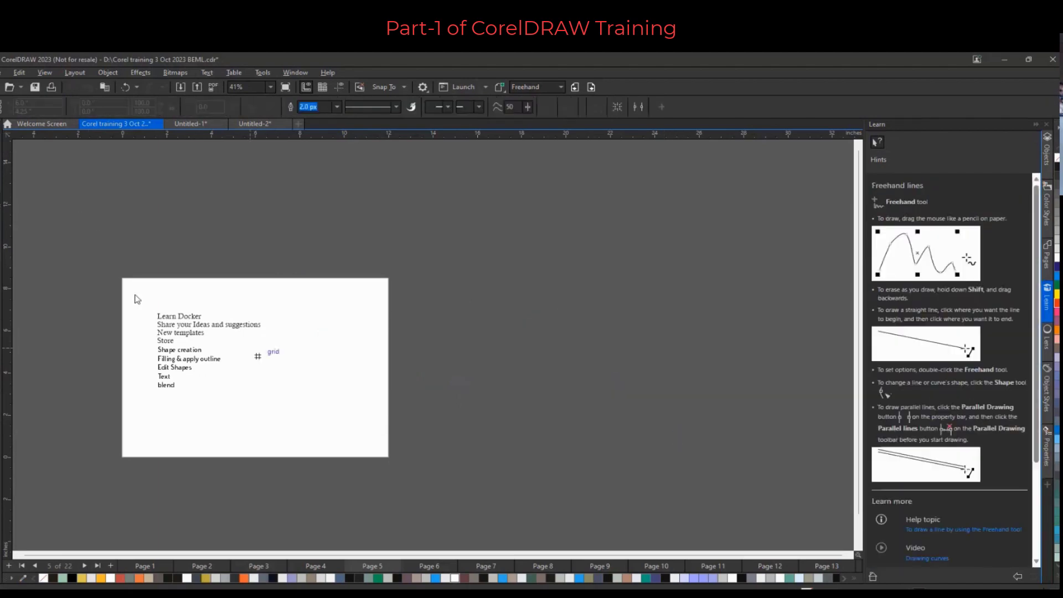
{"action": "mouse_move", "coordinate": [309, 384]}
{"action": "left_mouse_down"}
{"action": "mouse_move", "coordinate": [343, 331]}
{"action": "mouse_move", "coordinate": [498, 271]}
{"action": "left_mouse_up"}
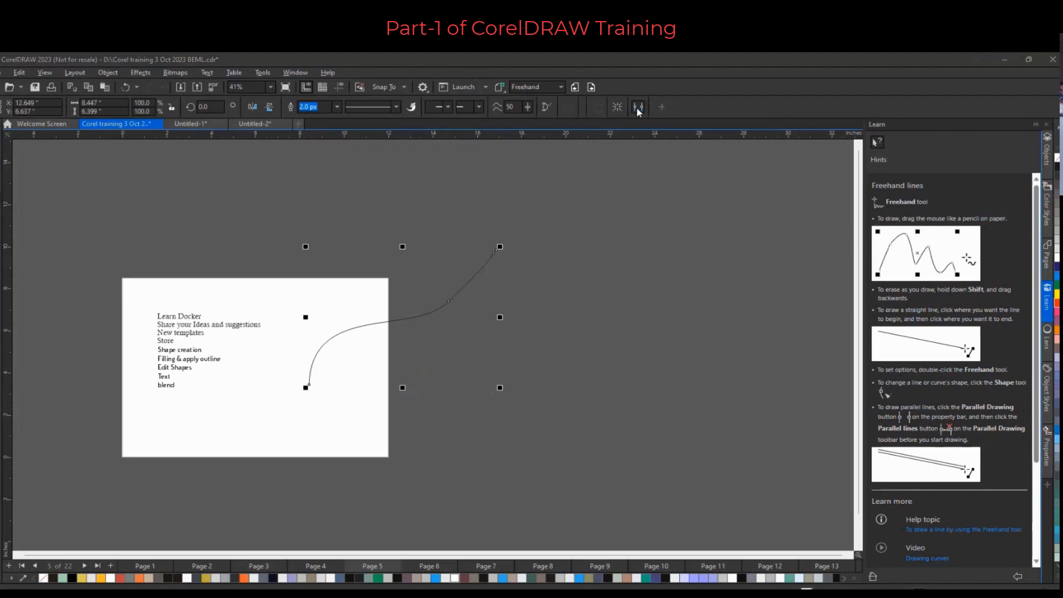
Create parallel lines from the selected freehand curve using parallel drawing
{"action": "left_click", "coordinate": [638, 111]}
{"action": "left_click", "coordinate": [606, 199]}
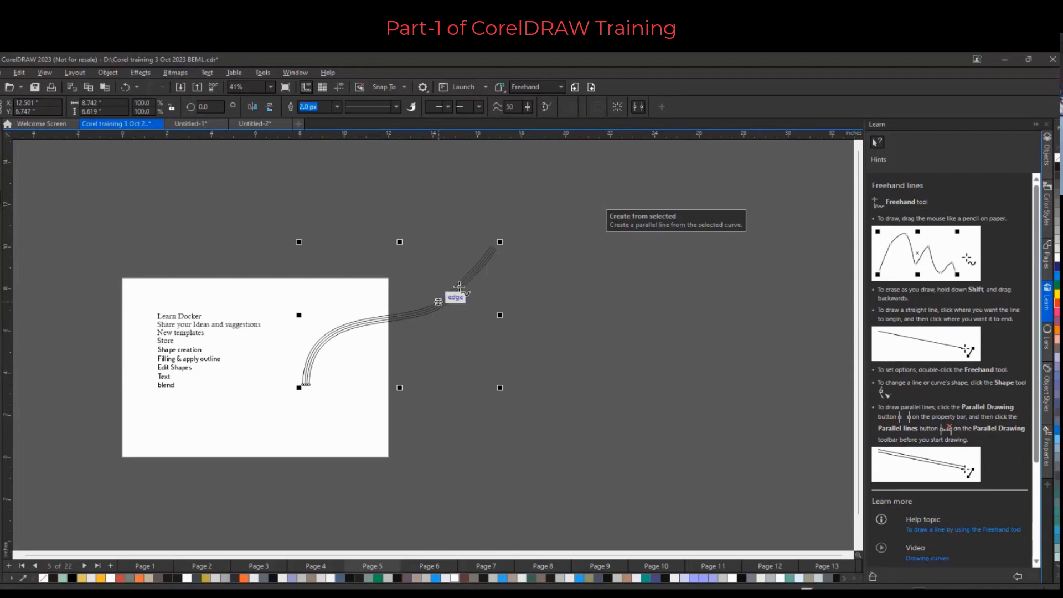
{"action": "scroll", "coordinate": [451, 298], "scroll_direction": "up", "scroll_amount": 3}
{"action": "scroll", "coordinate": [454, 301], "scroll_direction": "up", "scroll_amount": 3}
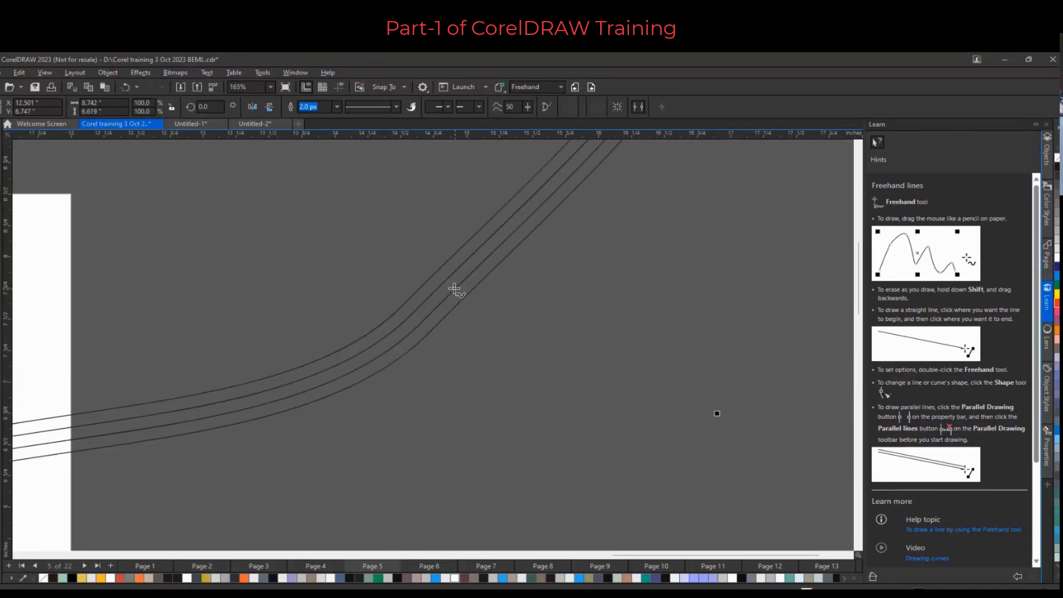
Draw a Bézier curve with three segments on the pasteboard to the right of the page
{"action": "scroll", "coordinate": [466, 271], "scroll_direction": "up", "scroll_amount": 1}
{"action": "scroll", "coordinate": [447, 312], "scroll_direction": "down", "scroll_amount": 1}
{"action": "scroll", "coordinate": [447, 312], "scroll_direction": "down", "scroll_amount": 2}
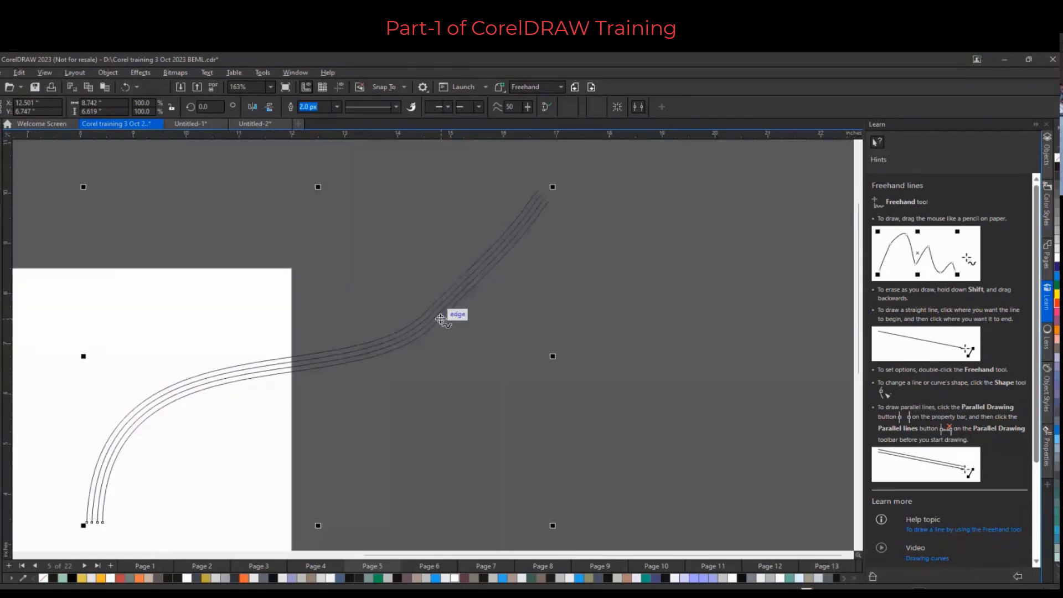
{"action": "scroll", "coordinate": [441, 319], "scroll_direction": "down", "scroll_amount": 3}
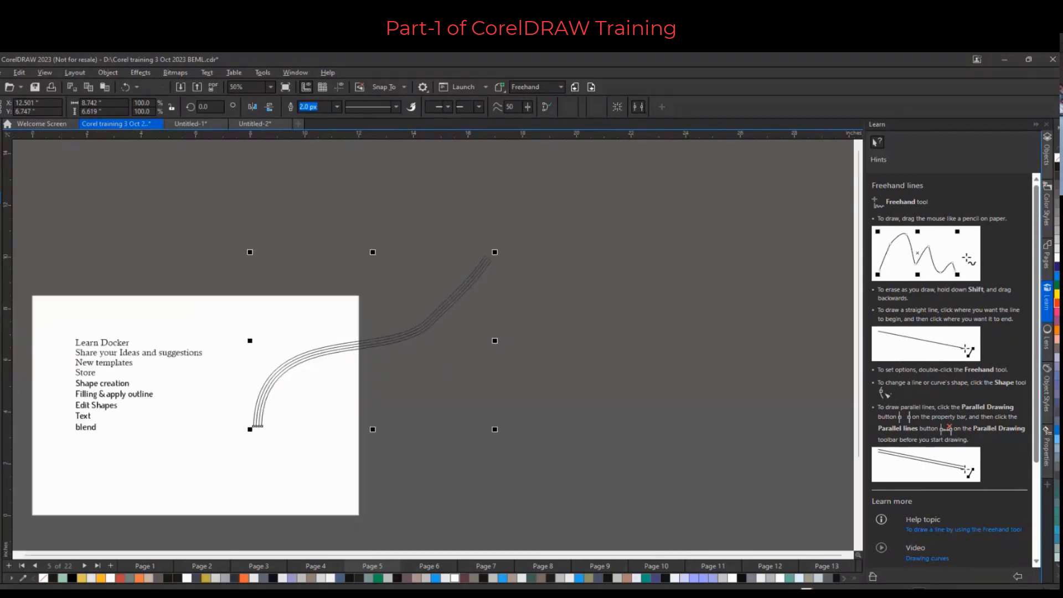
{"action": "left_click", "coordinate": [7, 206]}
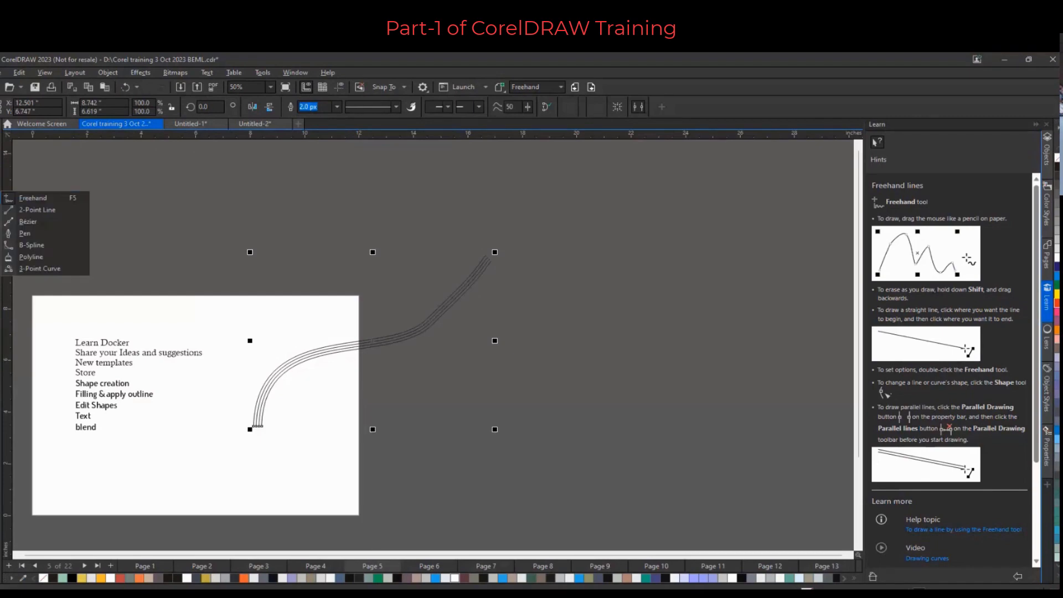
{"action": "left_click", "coordinate": [29, 222]}
{"action": "mouse_move", "coordinate": [555, 377]}
{"action": "left_mouse_down"}
{"action": "mouse_move", "coordinate": [572, 354]}
{"action": "mouse_move", "coordinate": [603, 349]}
{"action": "left_mouse_up"}
{"action": "left_click_drag", "start_coordinate": [699, 319], "coordinate": [720, 293]}
{"action": "left_click_drag", "start_coordinate": [760, 252], "coordinate": [788, 261]}
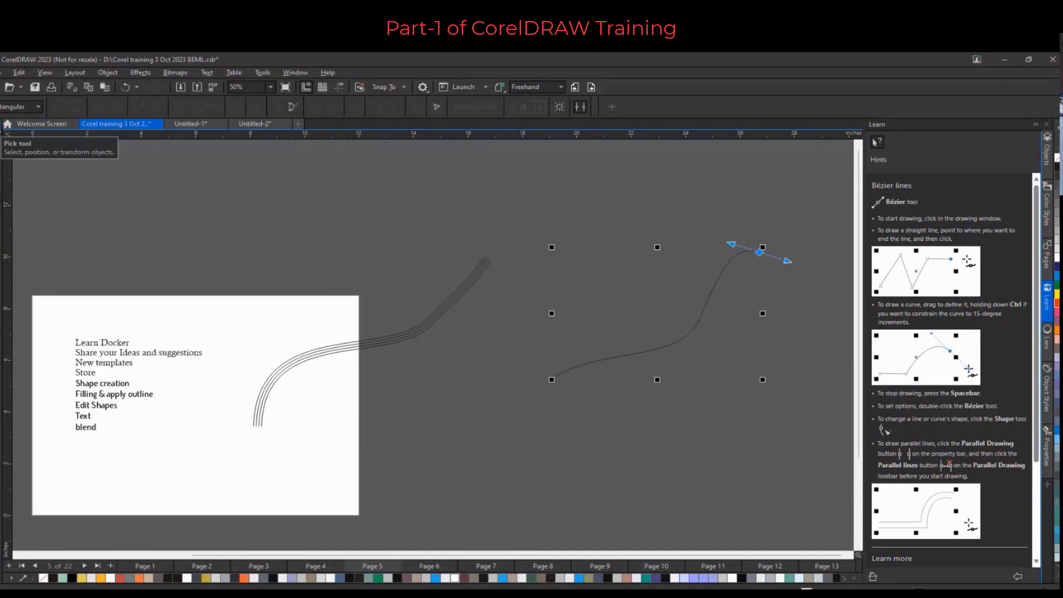
{"action": "key", "text": "space"}
{"action": "key", "text": "space"}
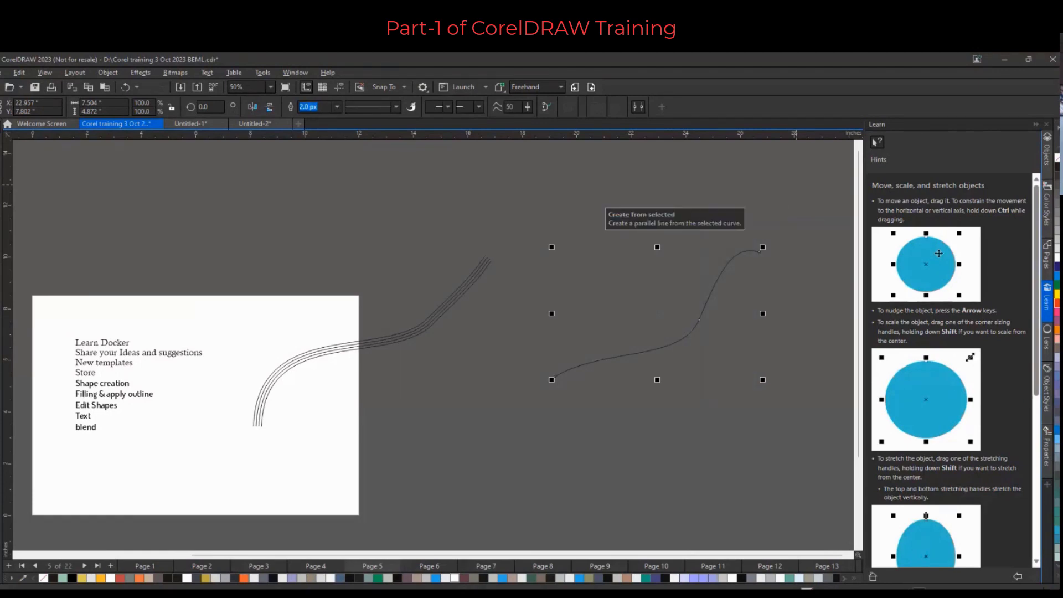
Create parallel lines from the selected Bézier curve and delete them together with the curve
{"action": "left_click", "coordinate": [600, 107]}
{"action": "scroll", "coordinate": [562, 325], "scroll_direction": "down", "scroll_amount": 1}
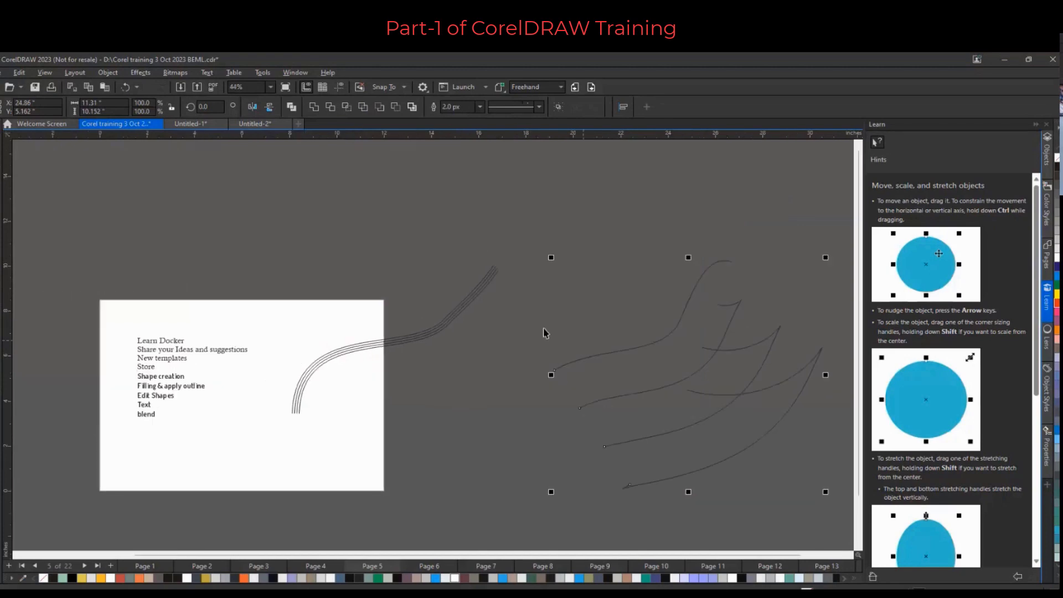
{"action": "scroll", "coordinate": [642, 343], "scroll_direction": "down", "scroll_amount": 1}
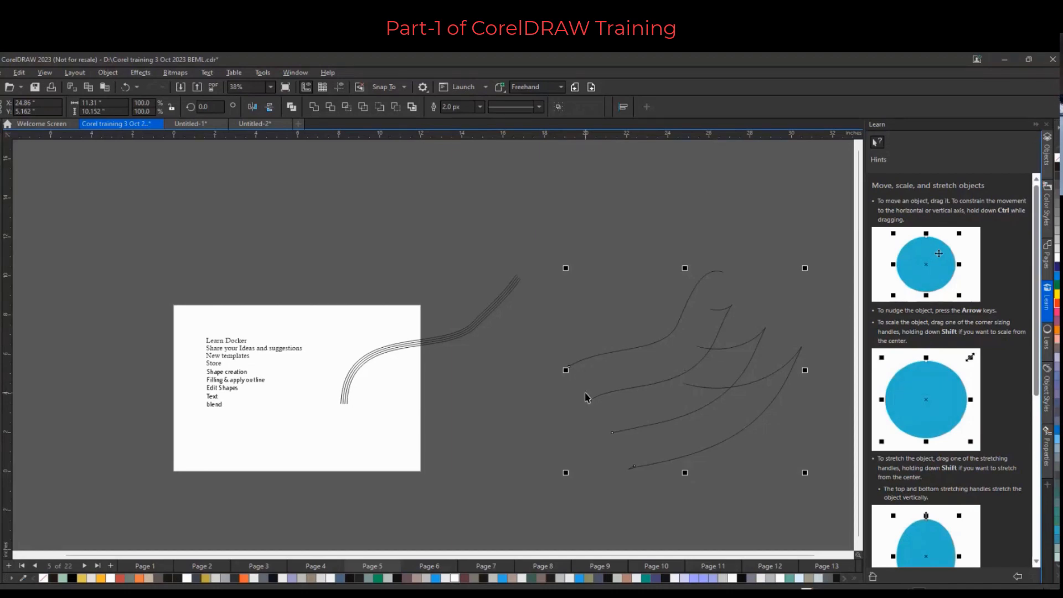
{"action": "key", "text": "Delete"}
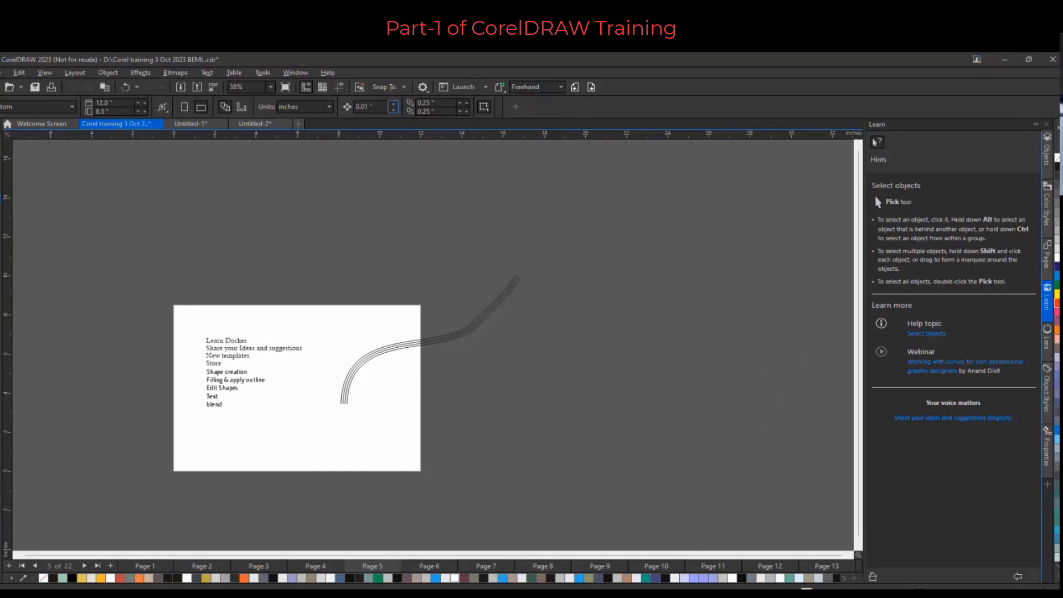
Draw a freehand curve right of the page and place a copy of it slightly below
{"action": "left_click", "coordinate": [1, 198]}
{"action": "left_click", "coordinate": [23, 198]}
{"action": "left_click_drag", "start_coordinate": [465, 415], "coordinate": [668, 302]}
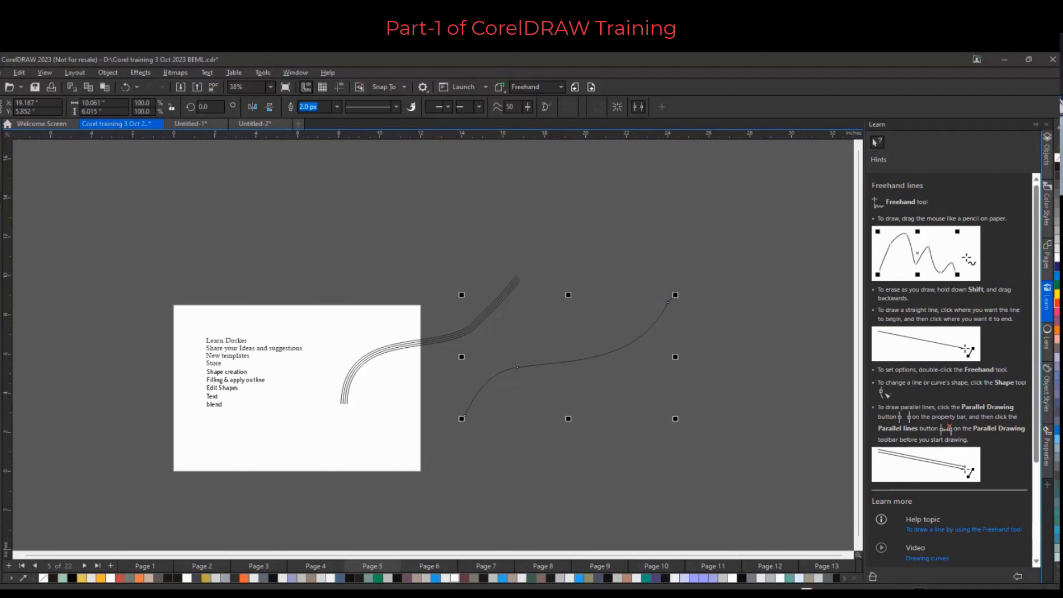
{"action": "left_click", "coordinate": [1, 145]}
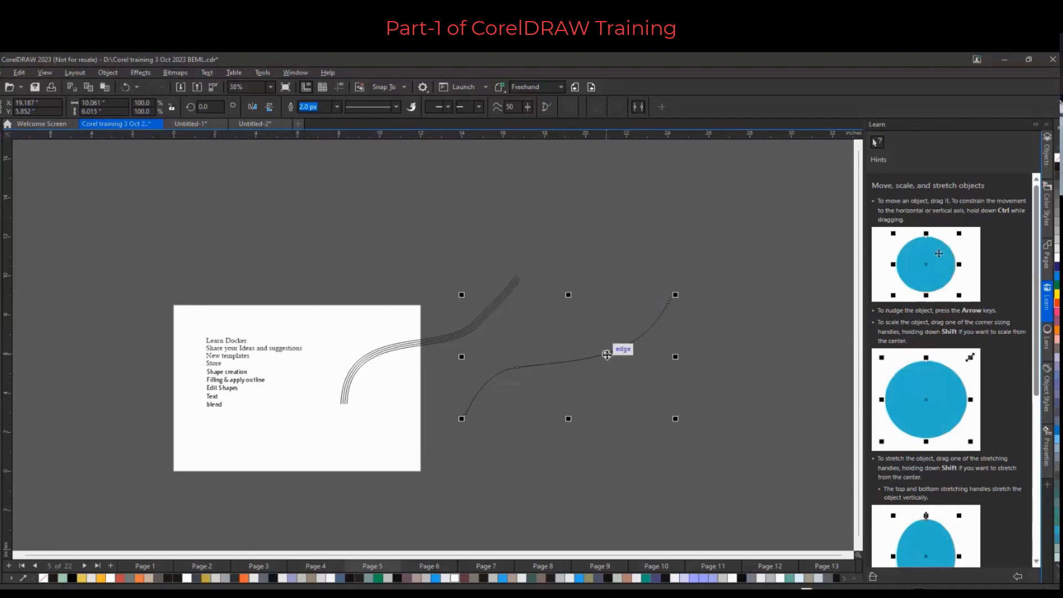
{"action": "left_click_drag", "start_coordinate": [607, 355], "coordinate": [612, 371]}
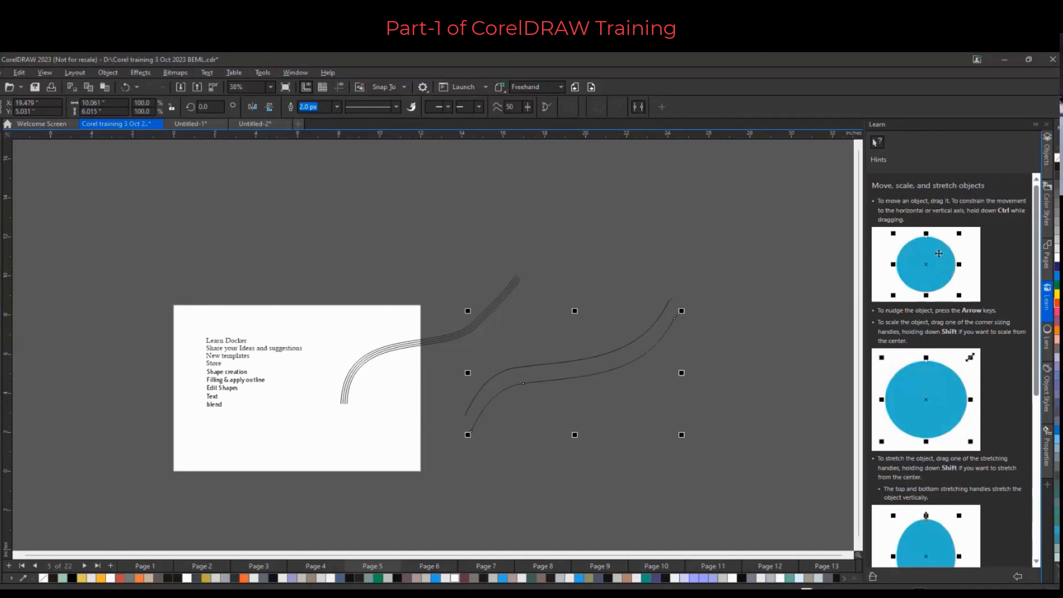
Add a parallel dimension measuring the gap between the two freehand curves
{"action": "left_click", "coordinate": [1, 317]}
{"action": "left_click", "coordinate": [0, 300]}
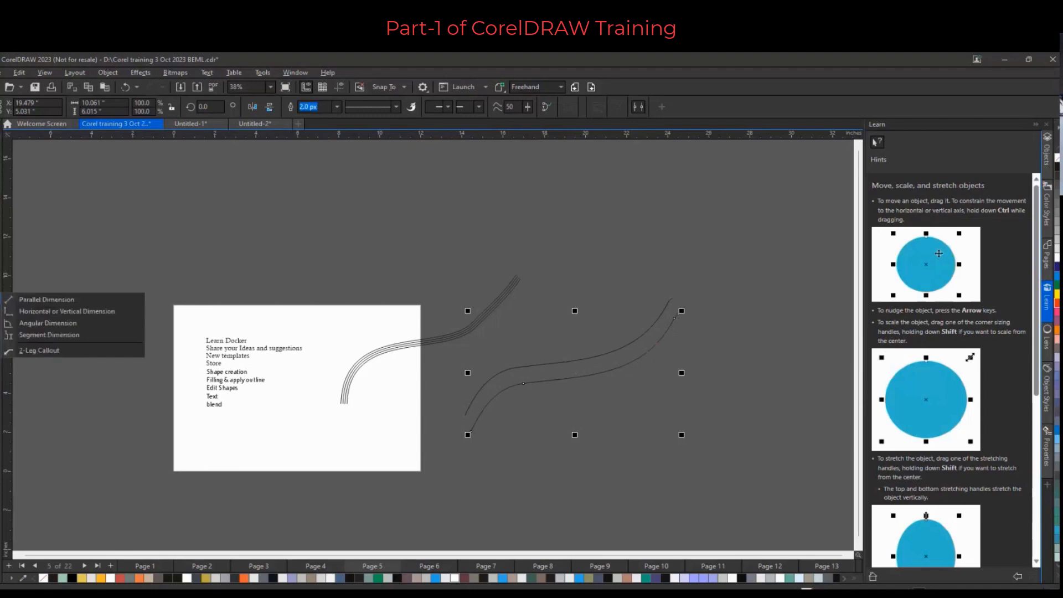
{"action": "left_click", "coordinate": [34, 301]}
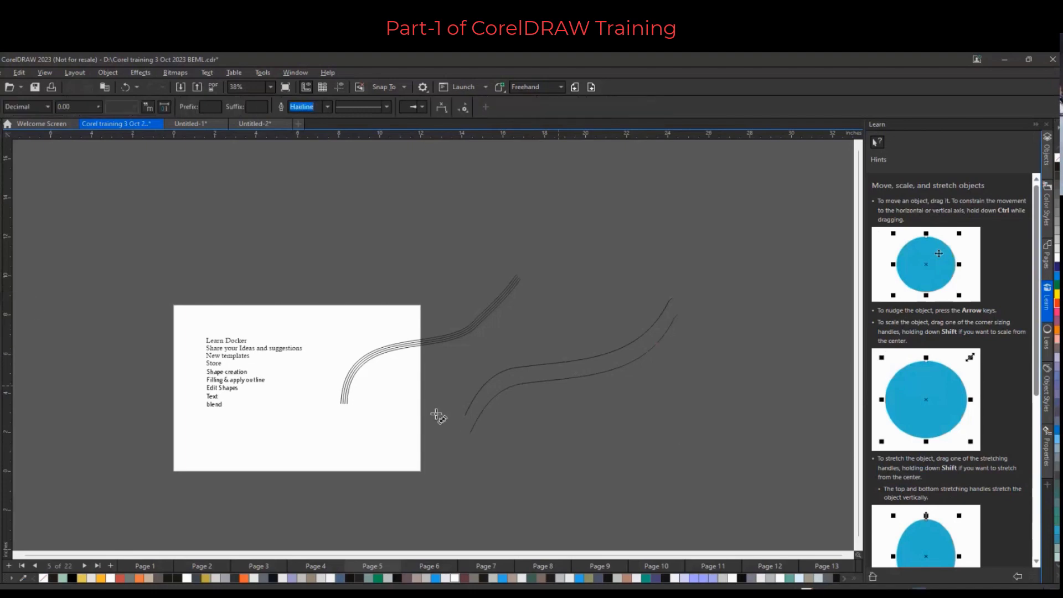
{"action": "left_click_drag", "start_coordinate": [571, 361], "coordinate": [577, 378]}
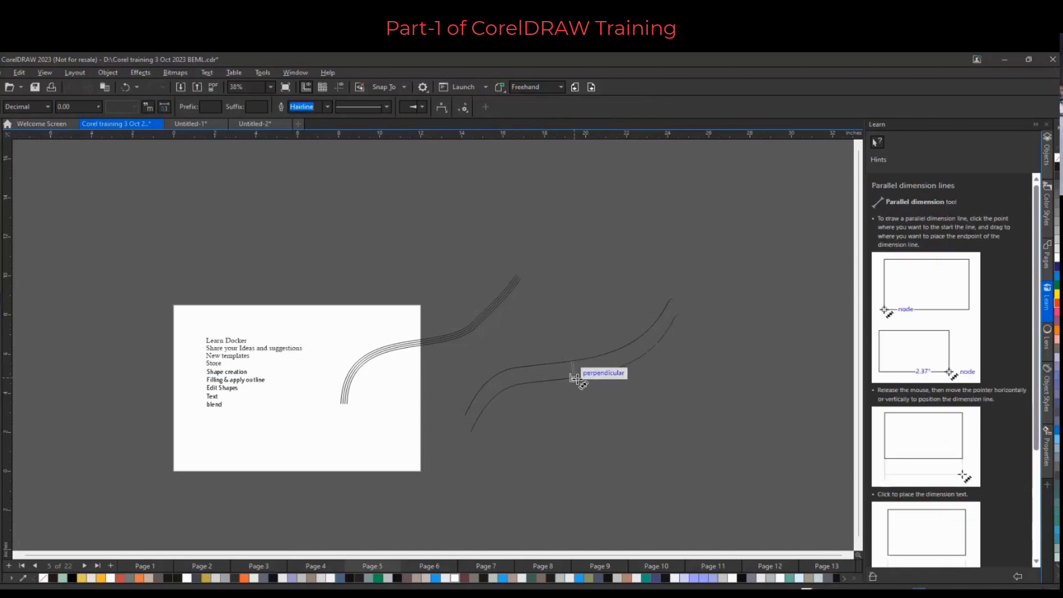
{"action": "left_click", "coordinate": [586, 380]}
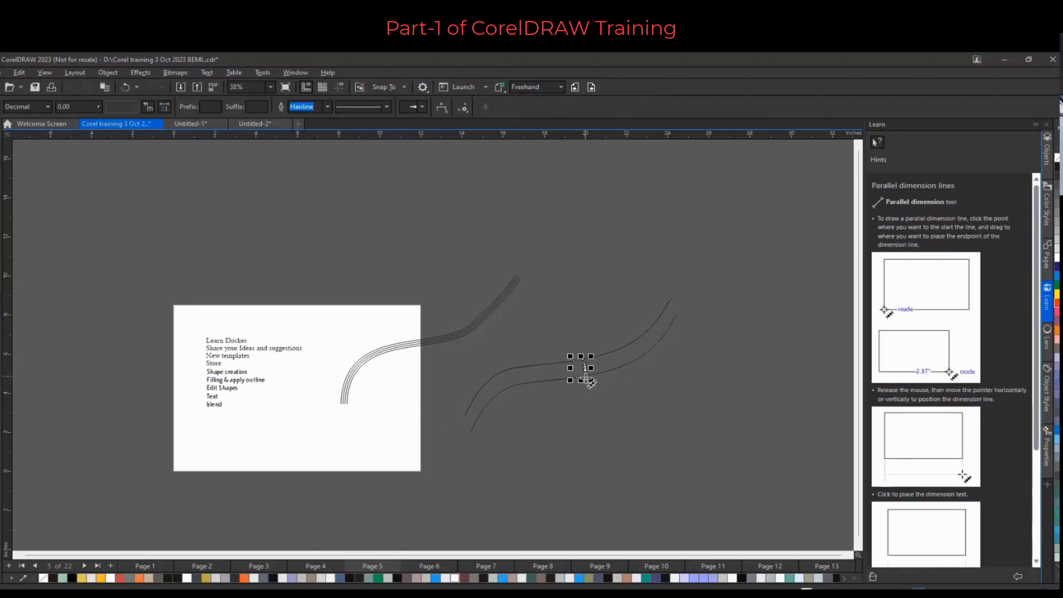
Zoom in on the dimension between the two curves to examine it
{"action": "scroll", "coordinate": [595, 376], "scroll_direction": "up", "scroll_amount": 1}
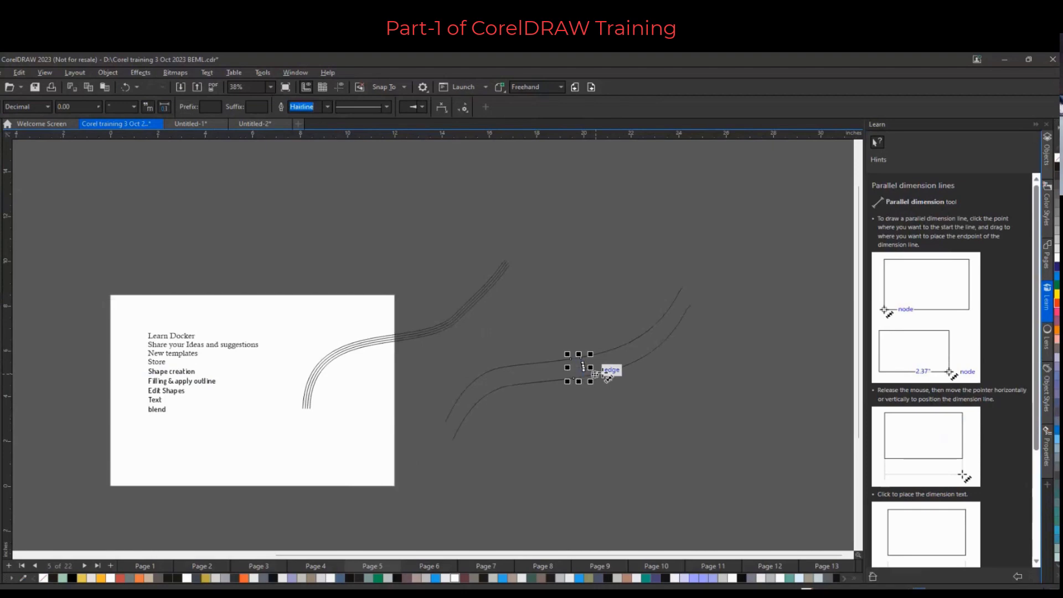
{"action": "scroll", "coordinate": [594, 374], "scroll_direction": "up", "scroll_amount": 4}
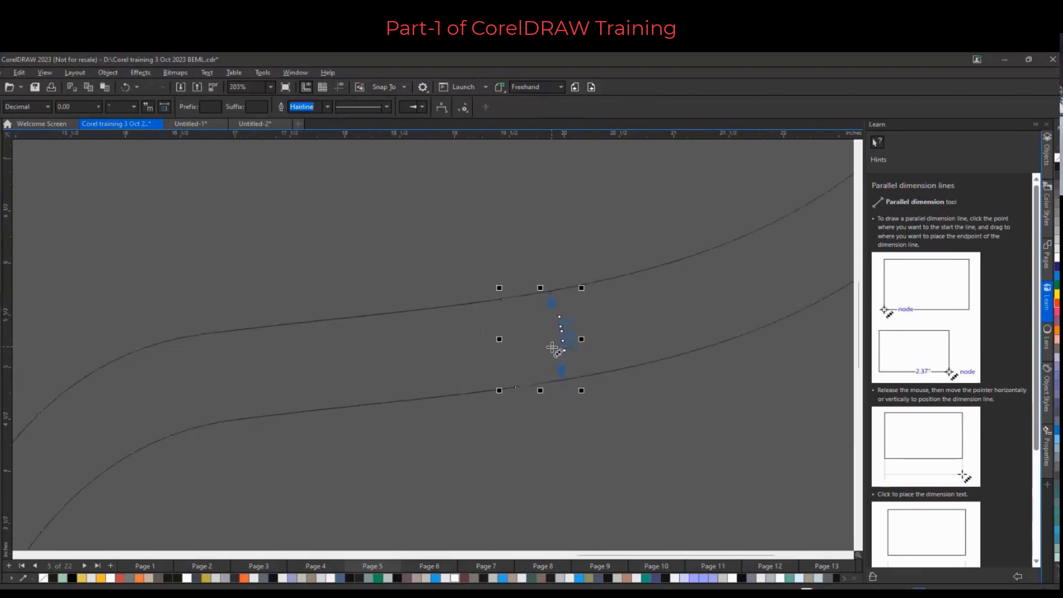
{"action": "scroll", "coordinate": [551, 348], "scroll_direction": "down", "scroll_amount": 3}
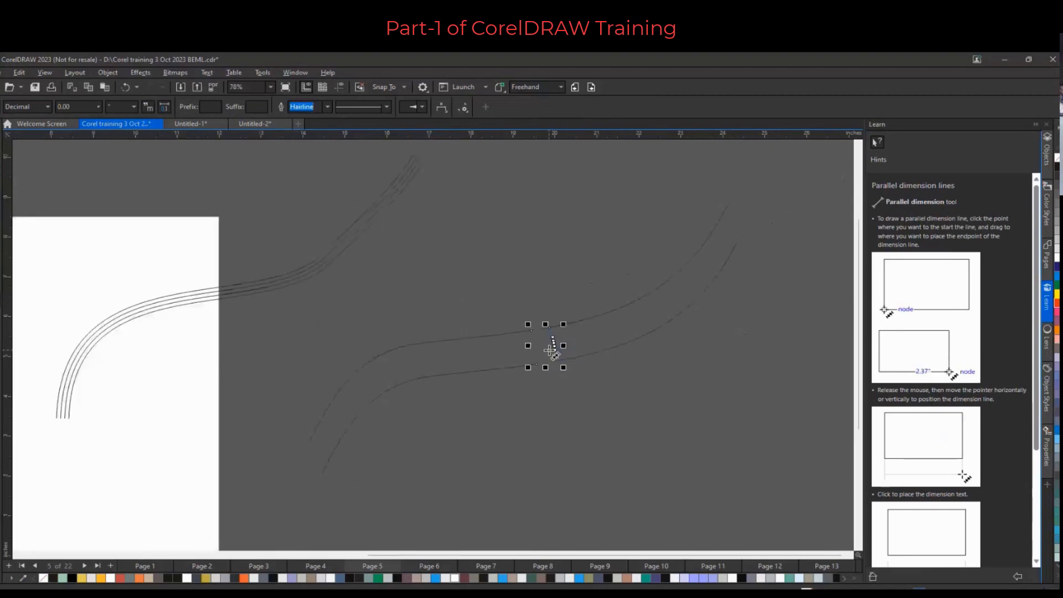
{"action": "scroll", "coordinate": [554, 349], "scroll_direction": "up", "scroll_amount": 2}
{"action": "scroll", "coordinate": [544, 356], "scroll_direction": "down", "scroll_amount": 2}
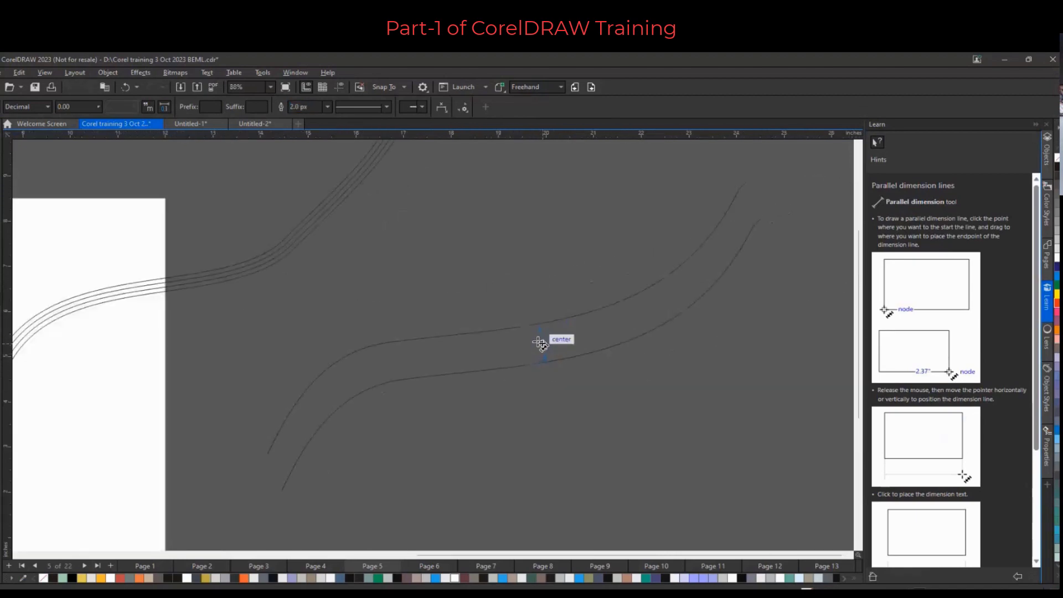
{"action": "left_click", "coordinate": [538, 342]}
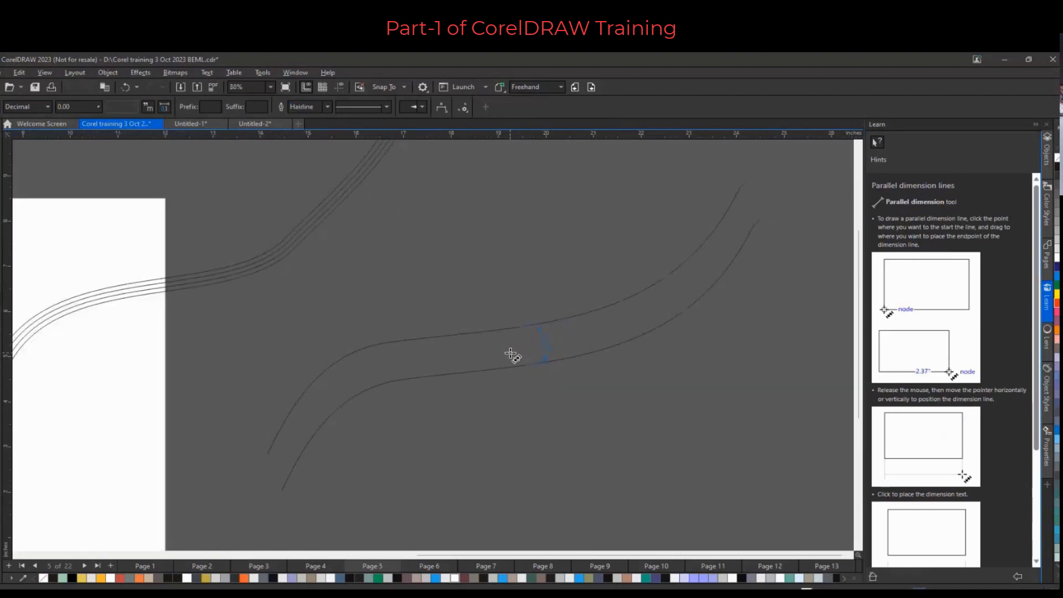
{"action": "scroll", "coordinate": [422, 339], "scroll_direction": "down", "scroll_amount": 3}
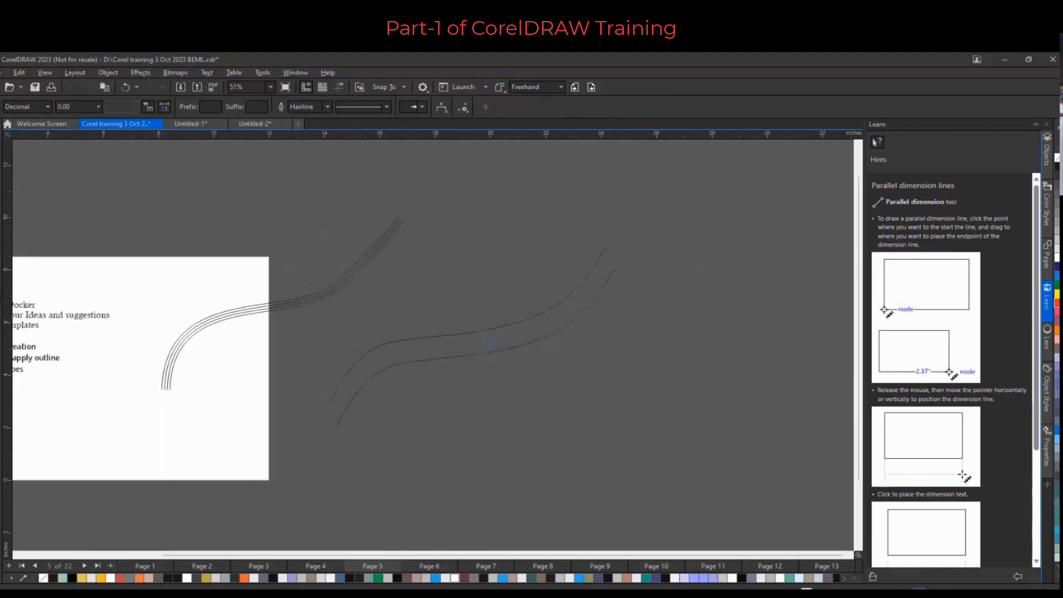
{"action": "key", "text": "space"}
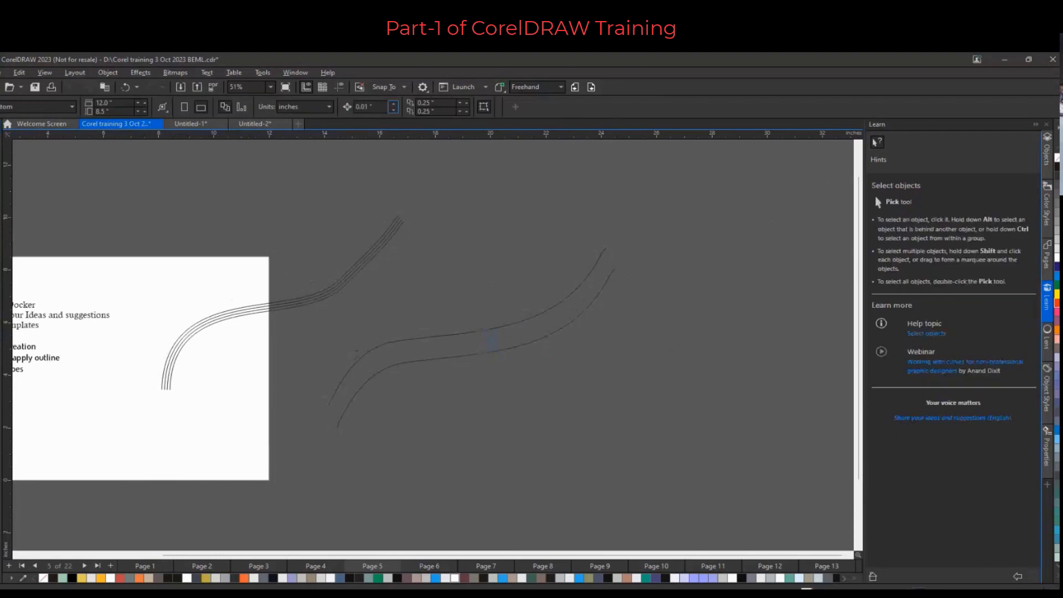
Show the Project timer toolbar
{"action": "scroll", "coordinate": [415, 281], "scroll_direction": "down", "scroll_amount": 4}
{"action": "scroll", "coordinate": [182, 320], "scroll_direction": "up", "scroll_amount": 2}
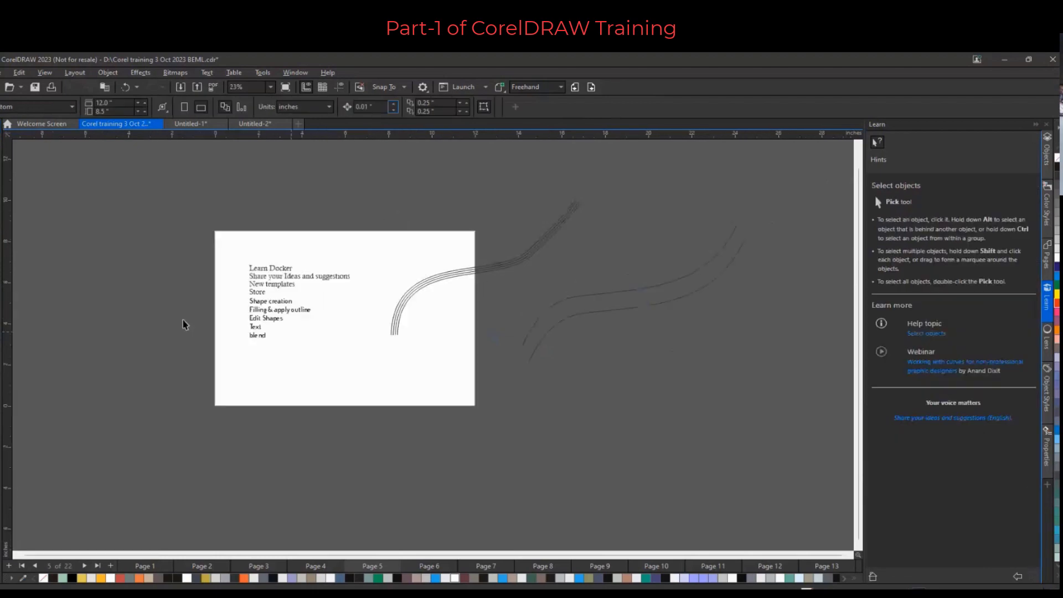
{"action": "scroll", "coordinate": [360, 310], "scroll_direction": "up", "scroll_amount": 1}
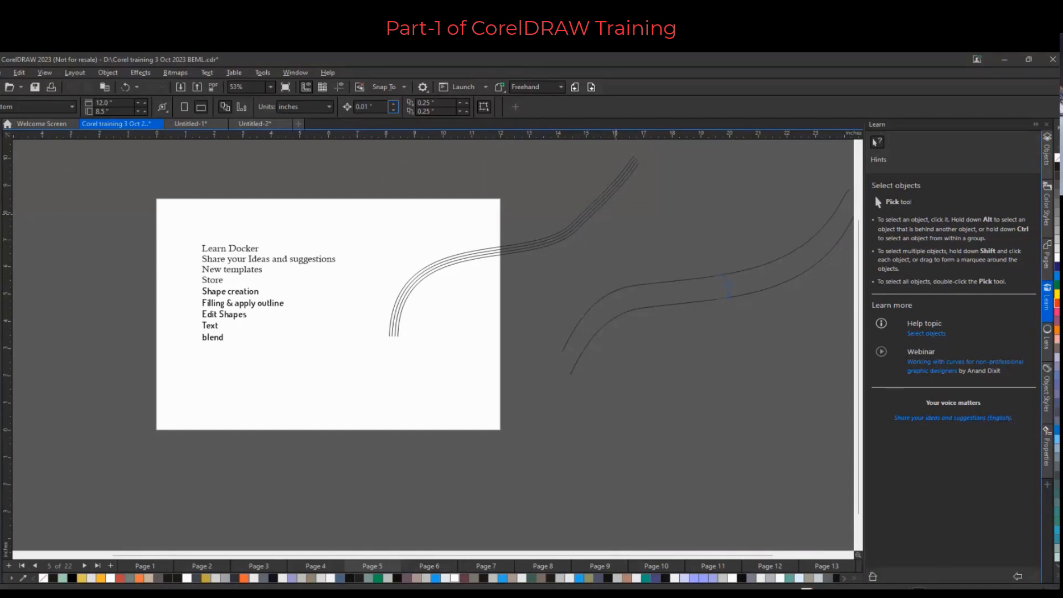
{"action": "right_click", "coordinate": [713, 106]}
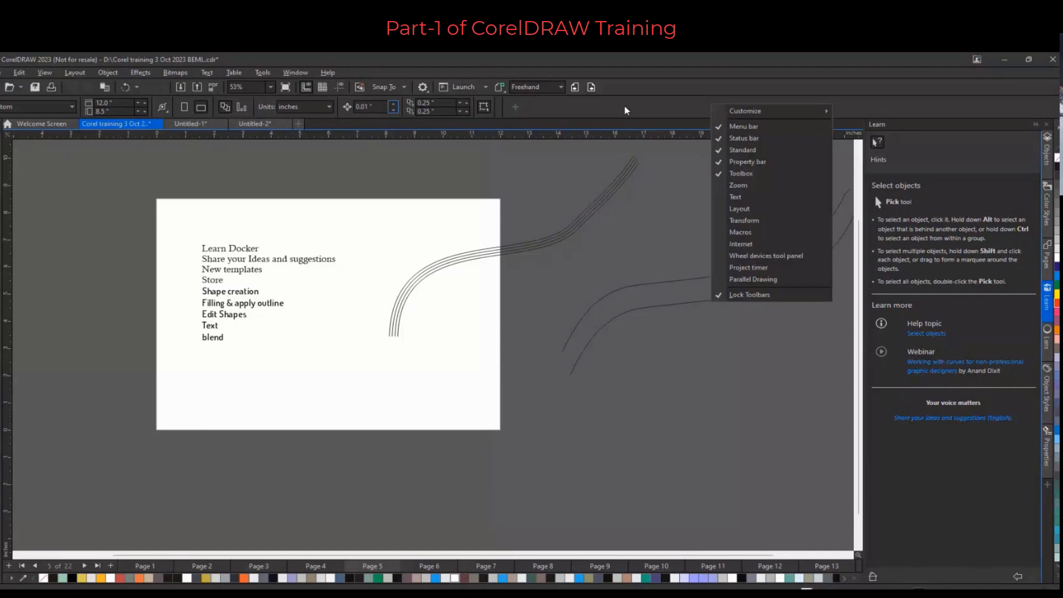
{"action": "left_click", "coordinate": [750, 269]}
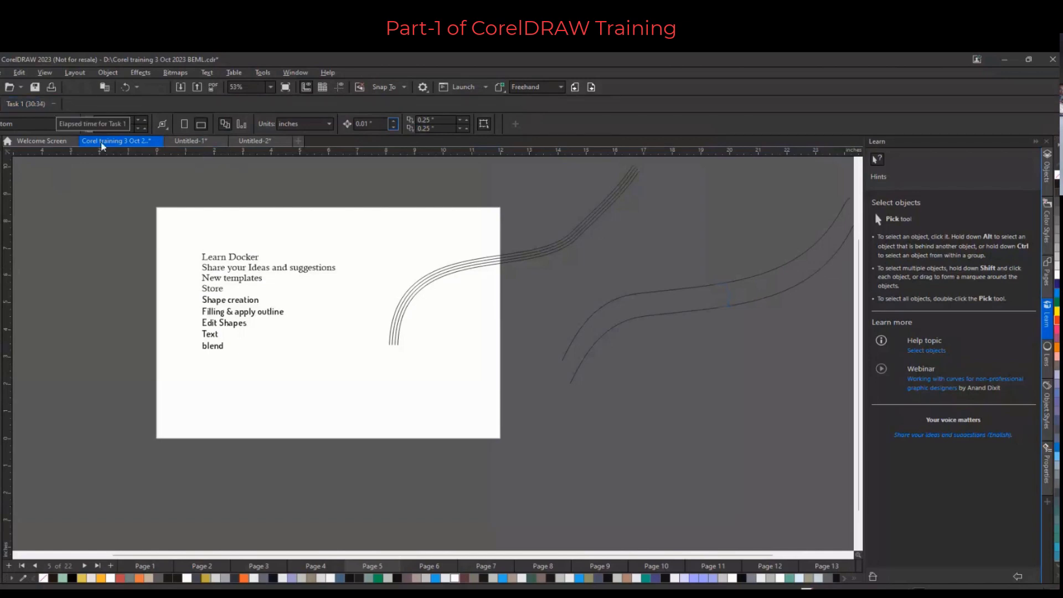
Switch to the Untitled-1 document and start tracking Task 1 on the project timer
{"action": "left_click", "coordinate": [173, 143]}
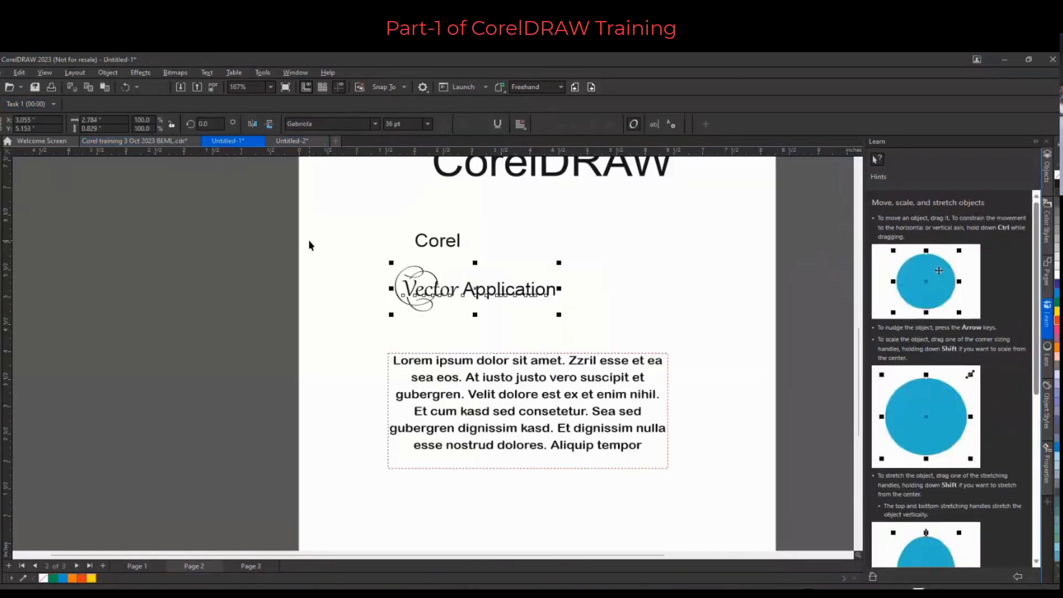
{"action": "scroll", "coordinate": [308, 240], "scroll_direction": "down", "scroll_amount": 2}
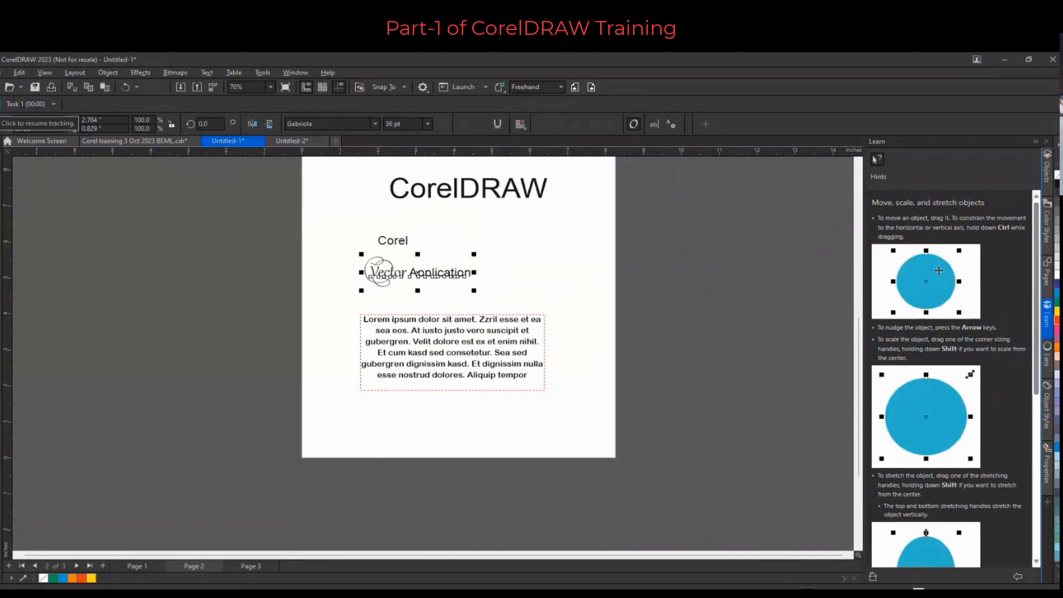
{"action": "left_click", "coordinate": [0, 104]}
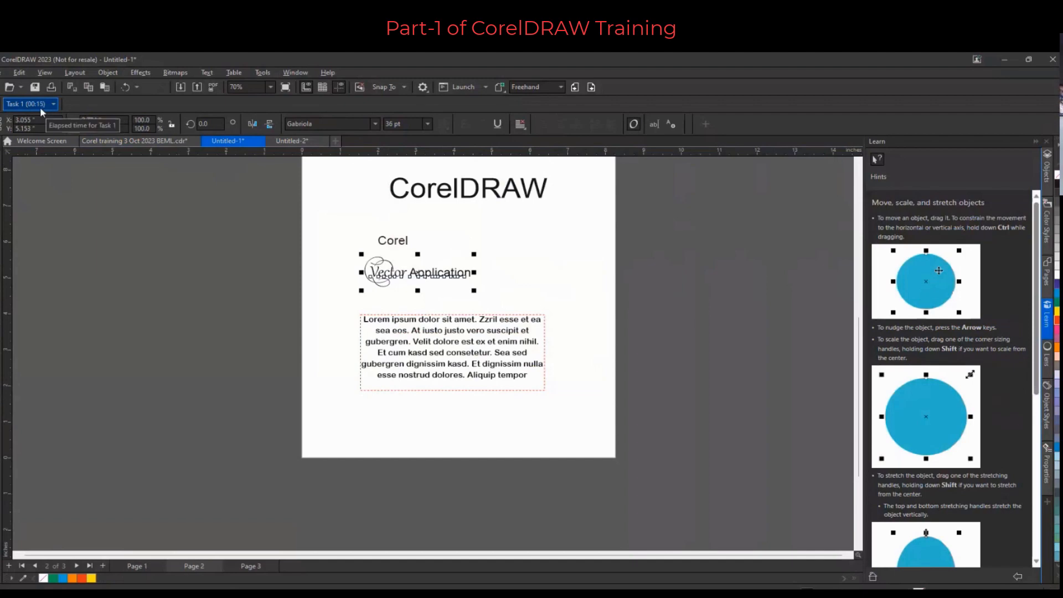
Check the project timer in Untitled-2 and return to Untitled-1
{"action": "left_click", "coordinate": [283, 145]}
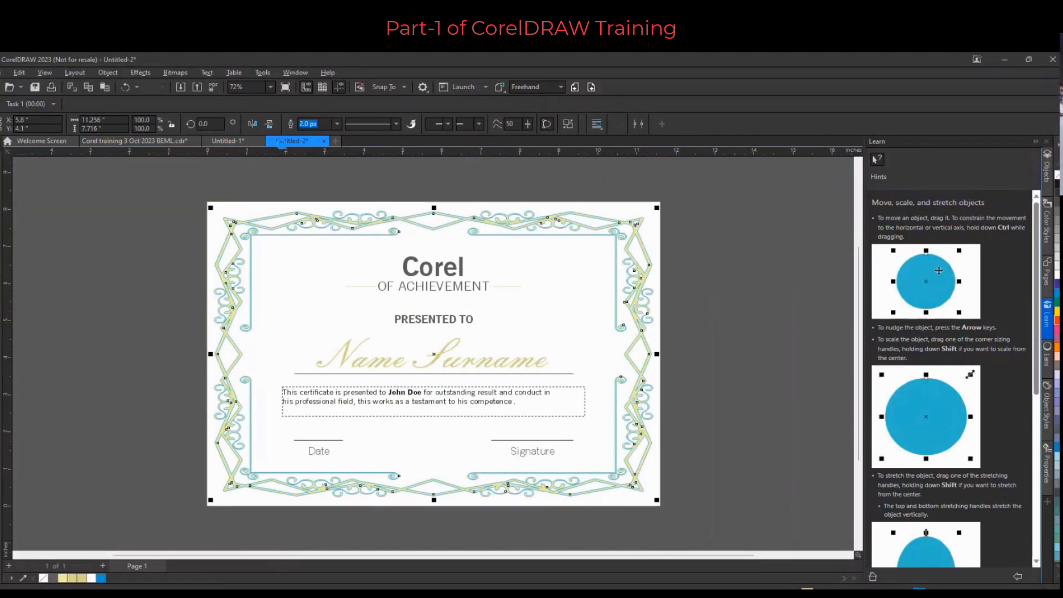
{"action": "left_click", "coordinate": [243, 141]}
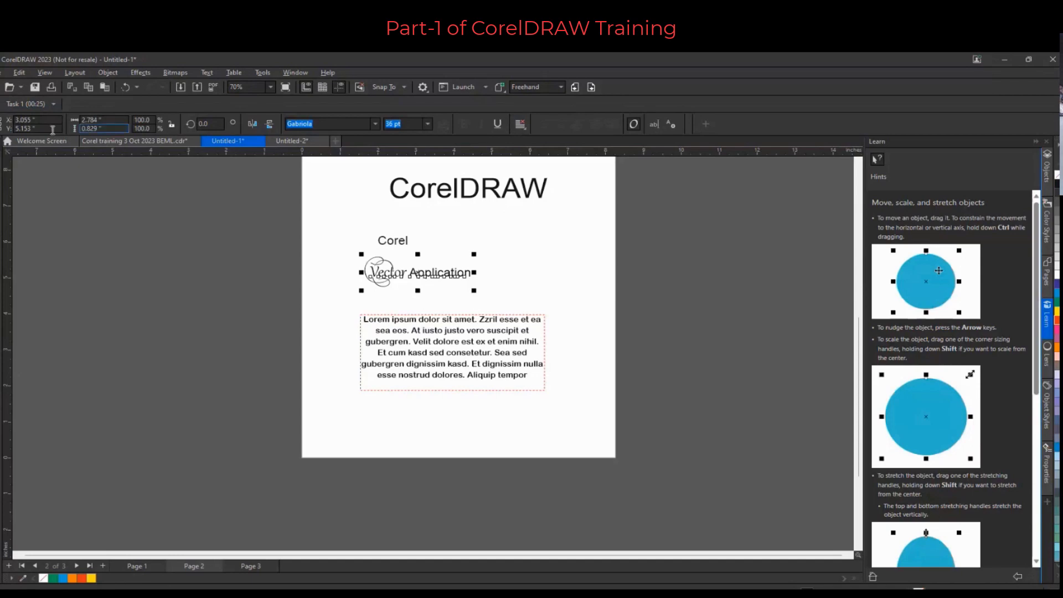
Open the project timer settings and enable recording when a document is opened, a new document is created, or a task is activated
{"action": "left_click", "coordinate": [53, 105]}
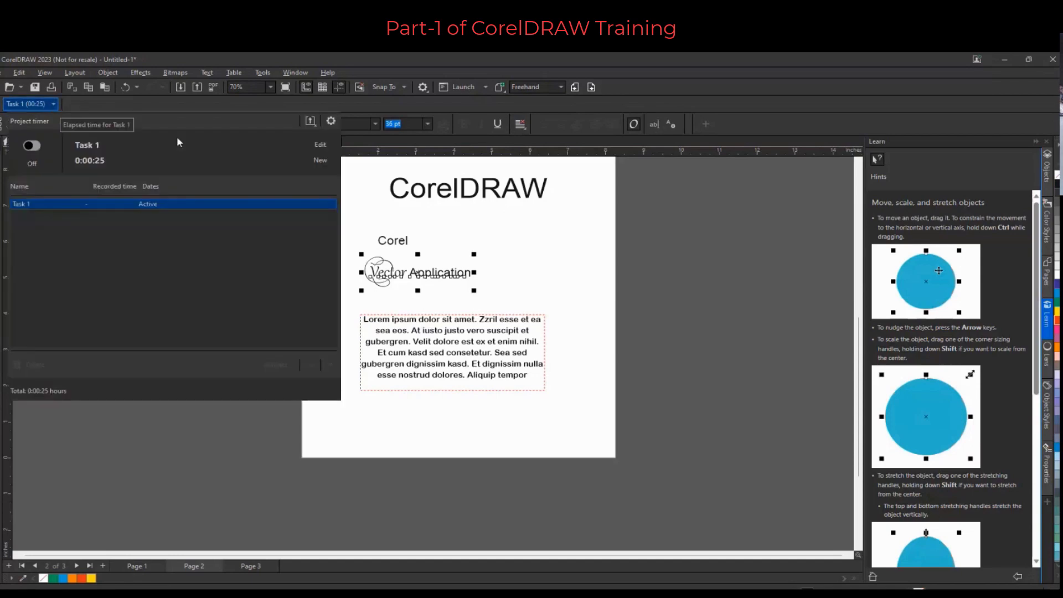
{"action": "left_click", "coordinate": [331, 121]}
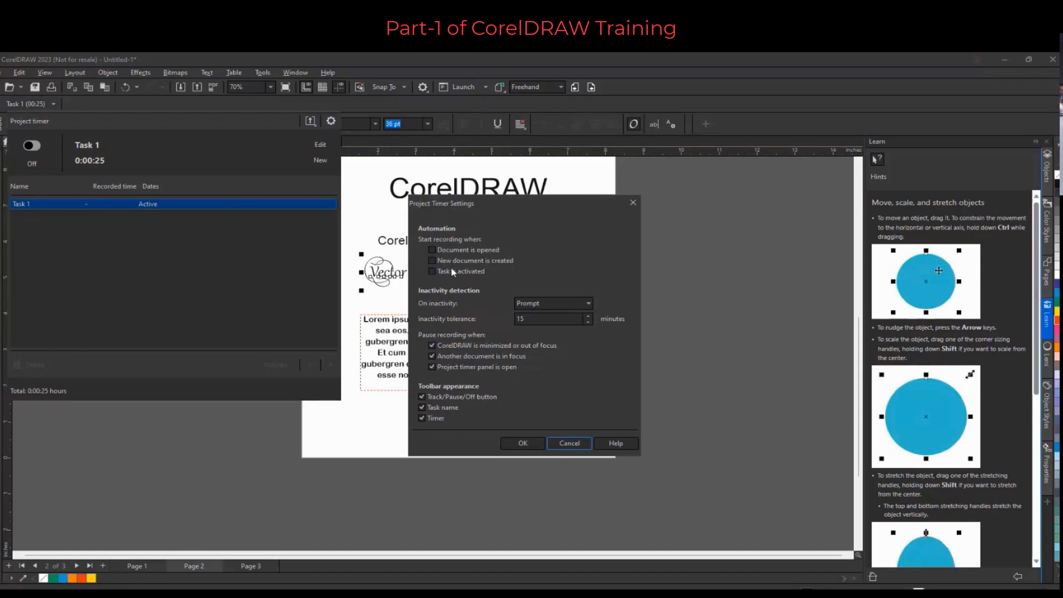
{"action": "left_click", "coordinate": [431, 260]}
{"action": "left_click", "coordinate": [446, 253]}
{"action": "left_click", "coordinate": [435, 273]}
Set the inactivity tolerance to 5 minutes and apply the timer settings
{"action": "left_click", "coordinate": [523, 320]}
{"action": "left_click_drag", "start_coordinate": [545, 320], "coordinate": [496, 323]}
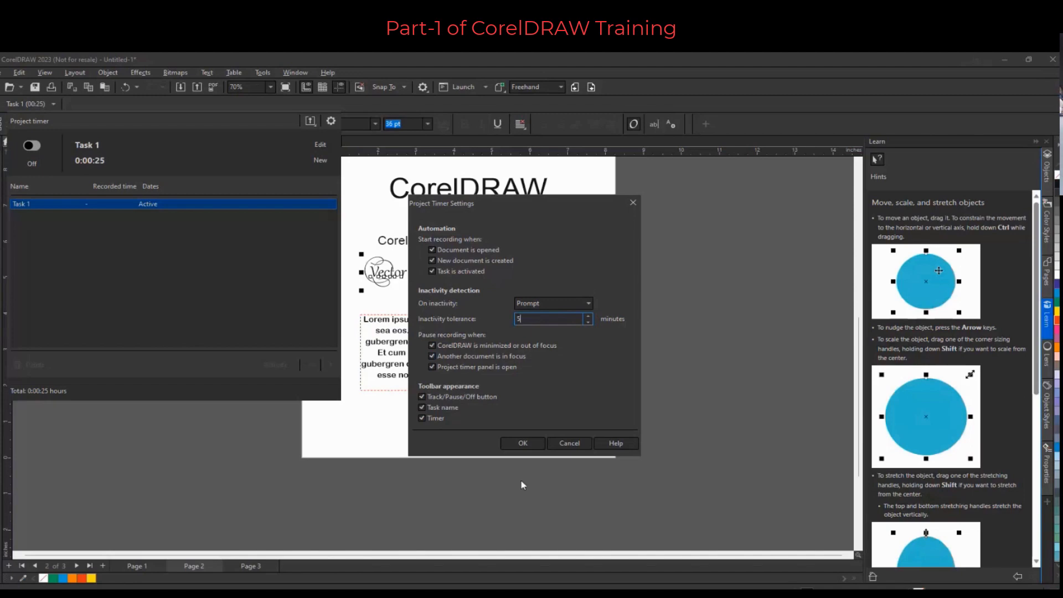
{"action": "left_click", "coordinate": [526, 442]}
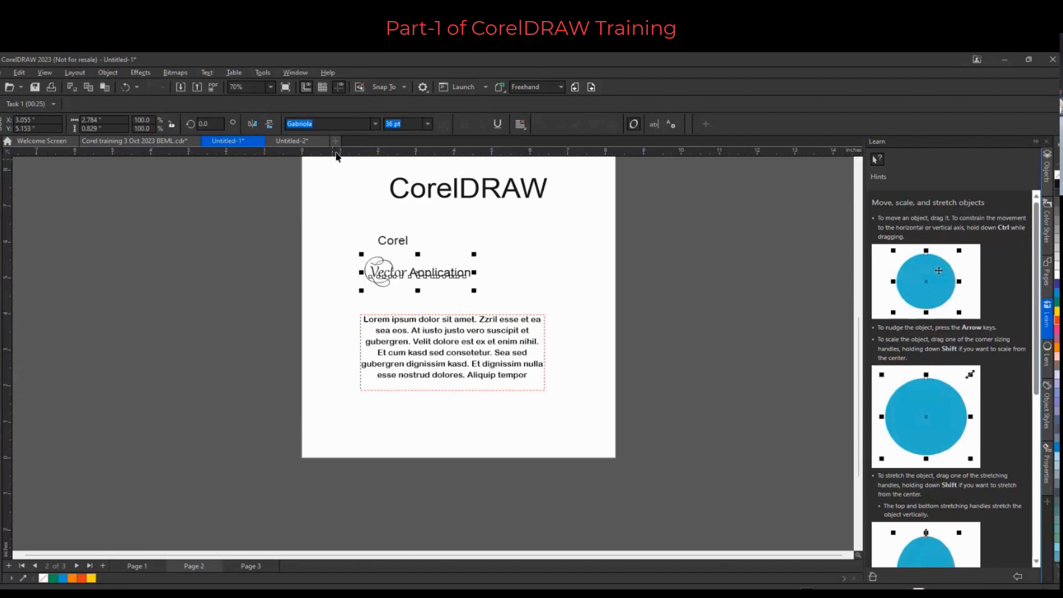
Close the Untitled-1 and Untitled-2 documents without saving changes
{"action": "left_click", "coordinate": [262, 142]}
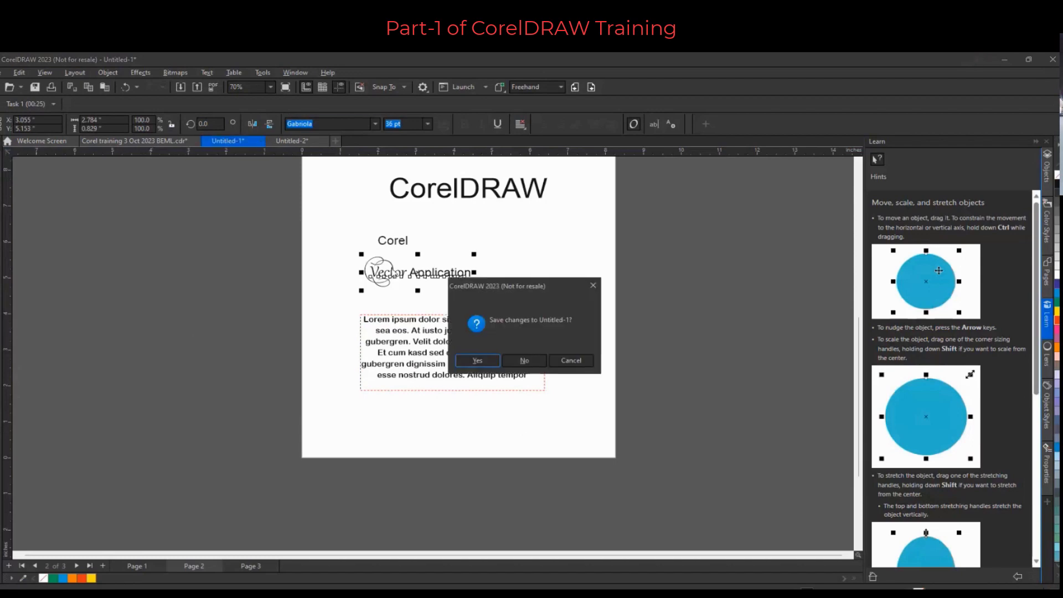
{"action": "left_click", "coordinate": [524, 360]}
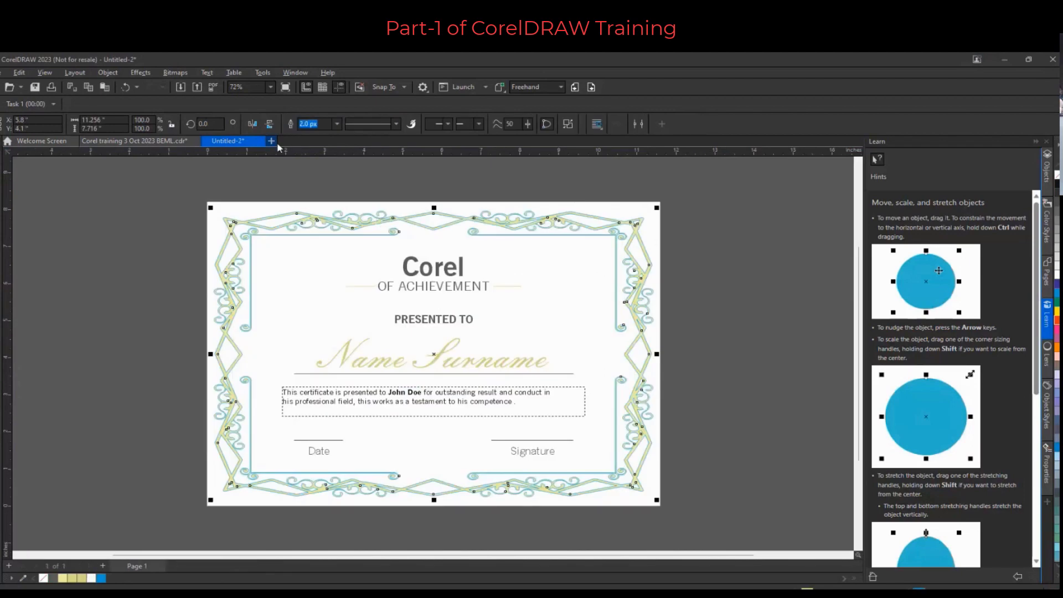
{"action": "left_click", "coordinate": [262, 141]}
{"action": "left_click", "coordinate": [515, 359]}
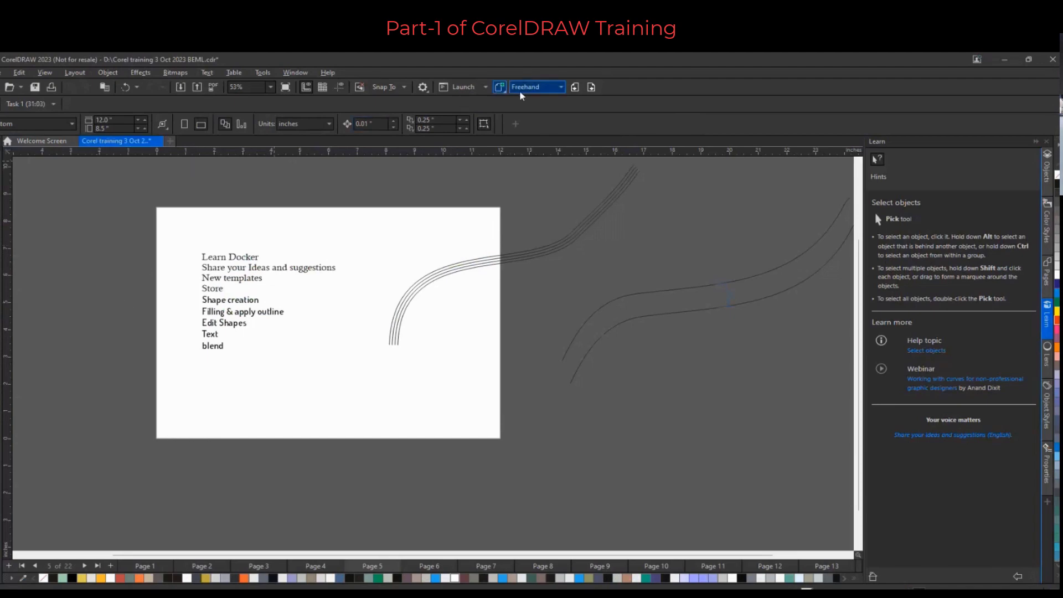
Go to page 6 and locate the Draw in Perspective command in the object perspective options
{"action": "left_click", "coordinate": [591, 87]}
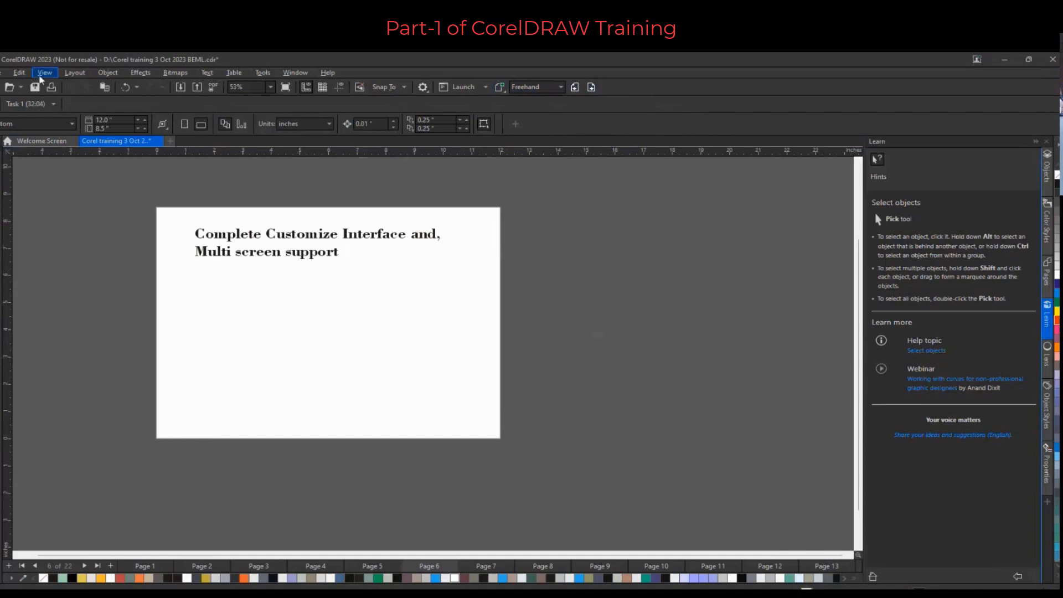
{"action": "left_click", "coordinate": [63, 76]}
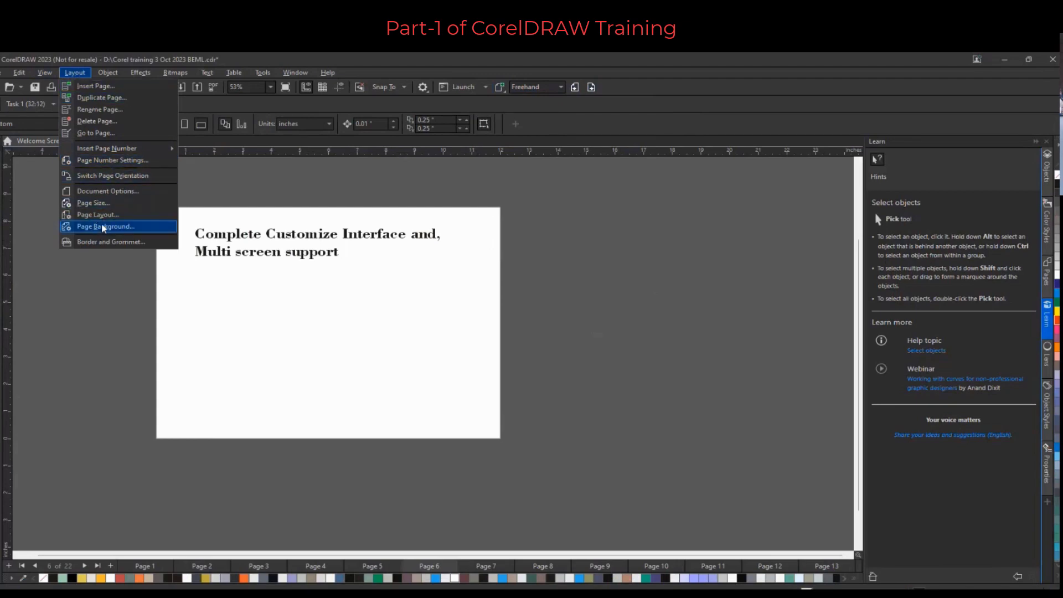
{"action": "mouse_move", "coordinate": [48, 75]}
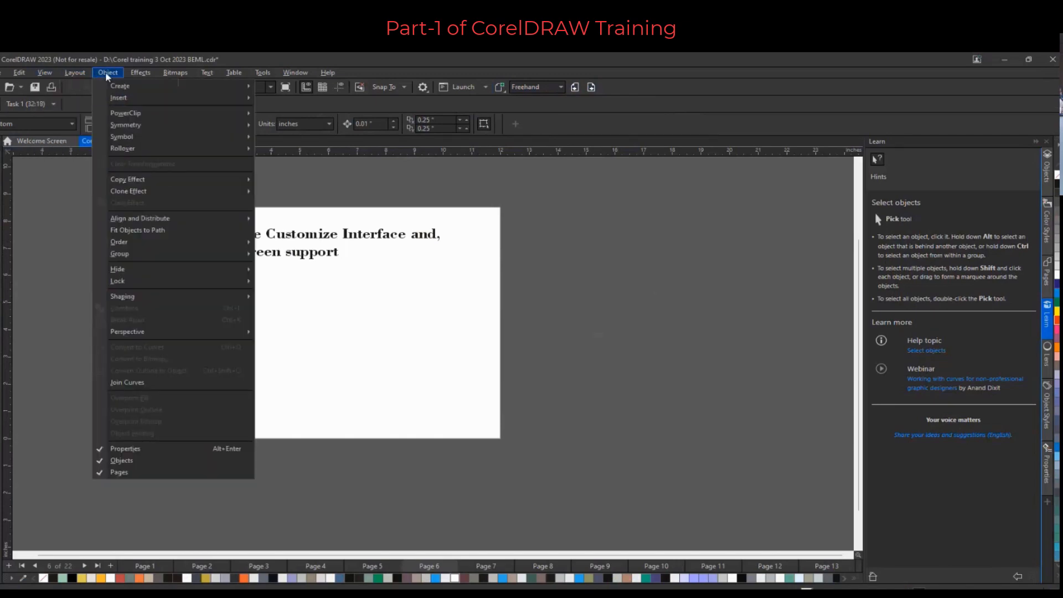
{"action": "mouse_move", "coordinate": [159, 336]}
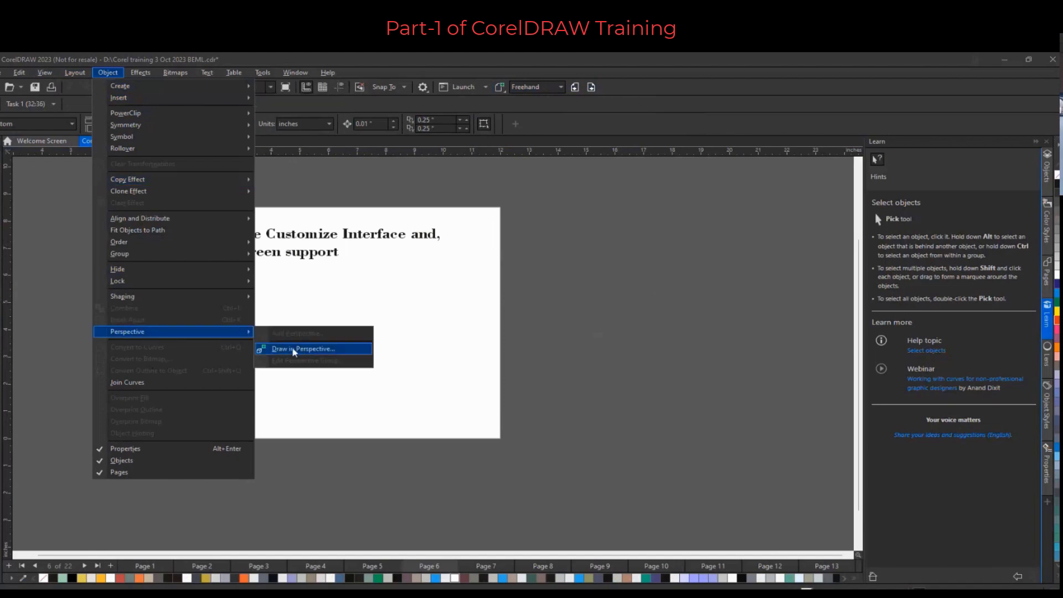
{"action": "left_click", "coordinate": [353, 351]}
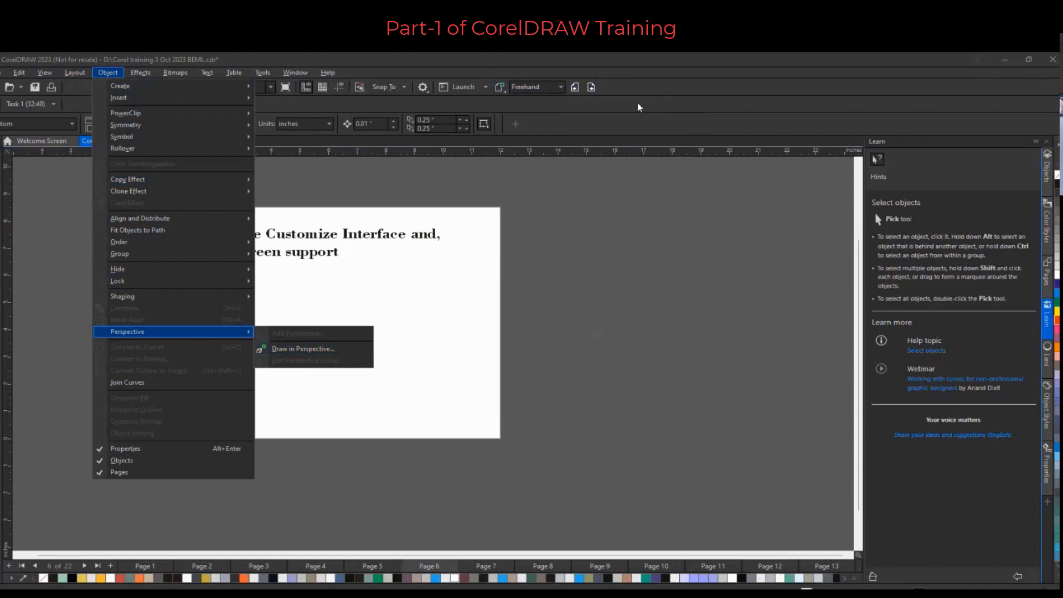
{"action": "left_click", "coordinate": [410, 102]}
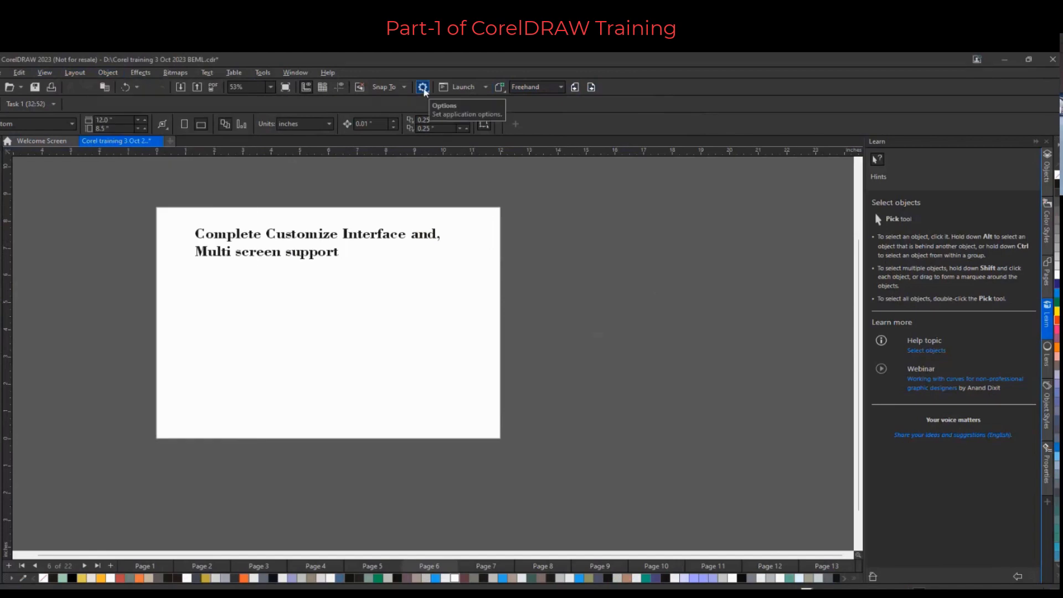
Open the Customization commands, search for "draw", and add Draw in Perspective and Smart Drawing to the toolbar
{"action": "left_click", "coordinate": [423, 89]}
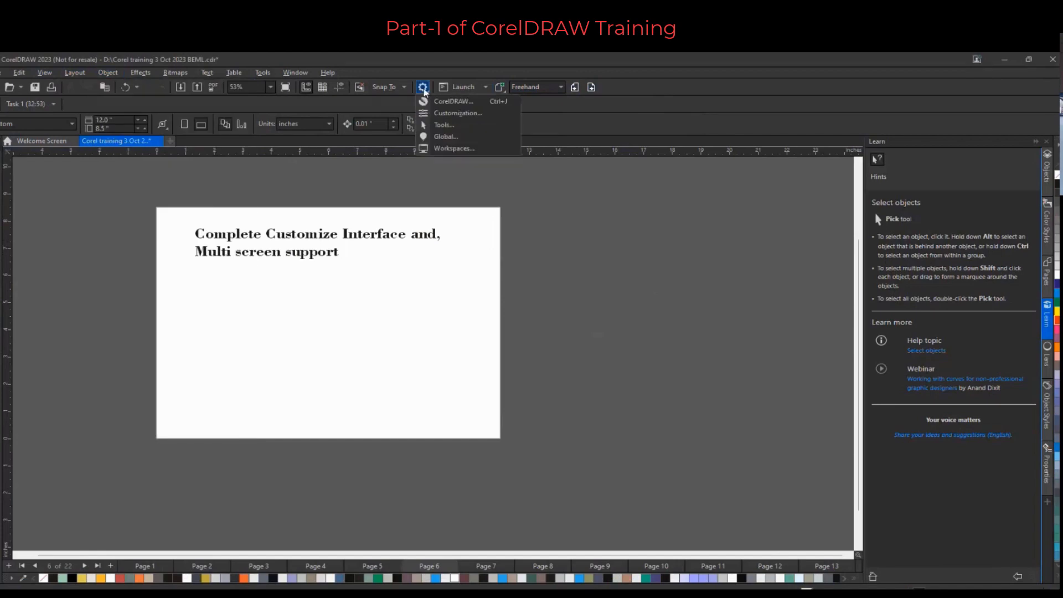
{"action": "left_click", "coordinate": [450, 114]}
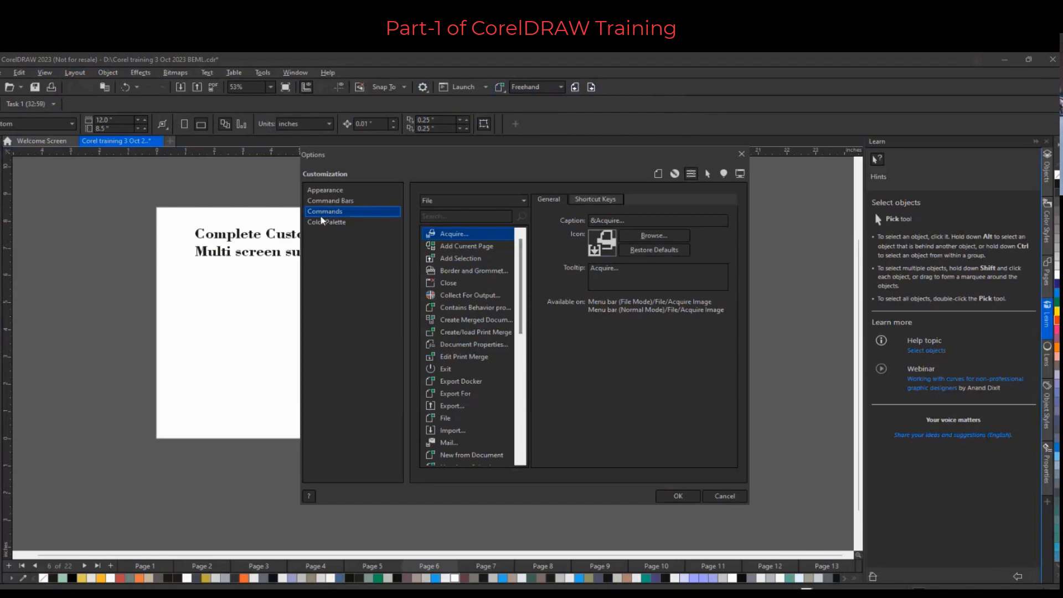
{"action": "left_click", "coordinate": [443, 216]}
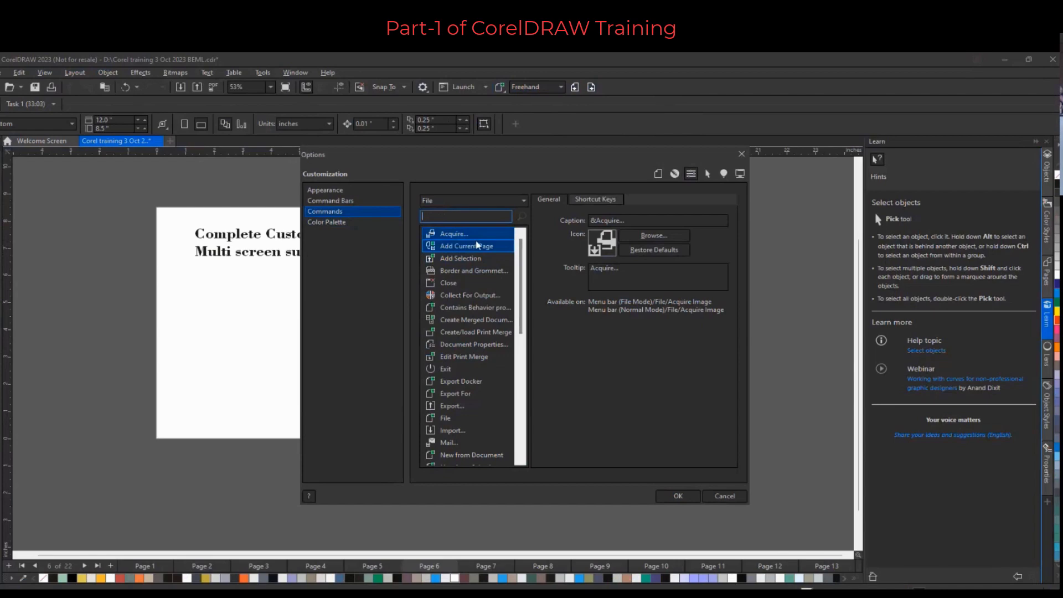
{"action": "type", "text": "draw"}
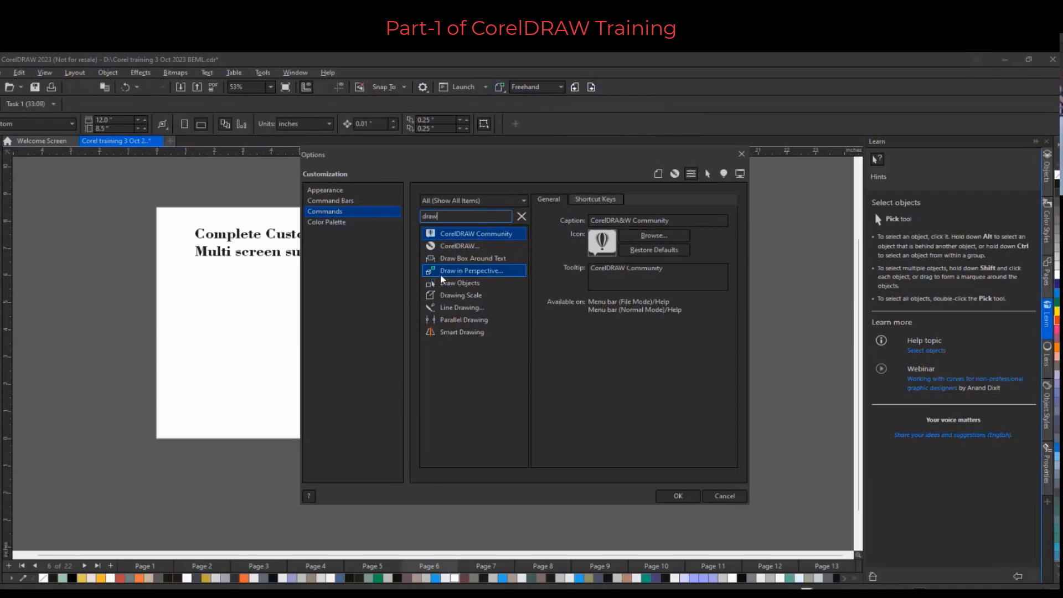
{"action": "mouse_move", "coordinate": [440, 273]}
{"action": "left_mouse_down"}
{"action": "mouse_move", "coordinate": [465, 270]}
{"action": "mouse_move", "coordinate": [636, 110]}
{"action": "mouse_move", "coordinate": [634, 88]}
{"action": "left_mouse_up"}
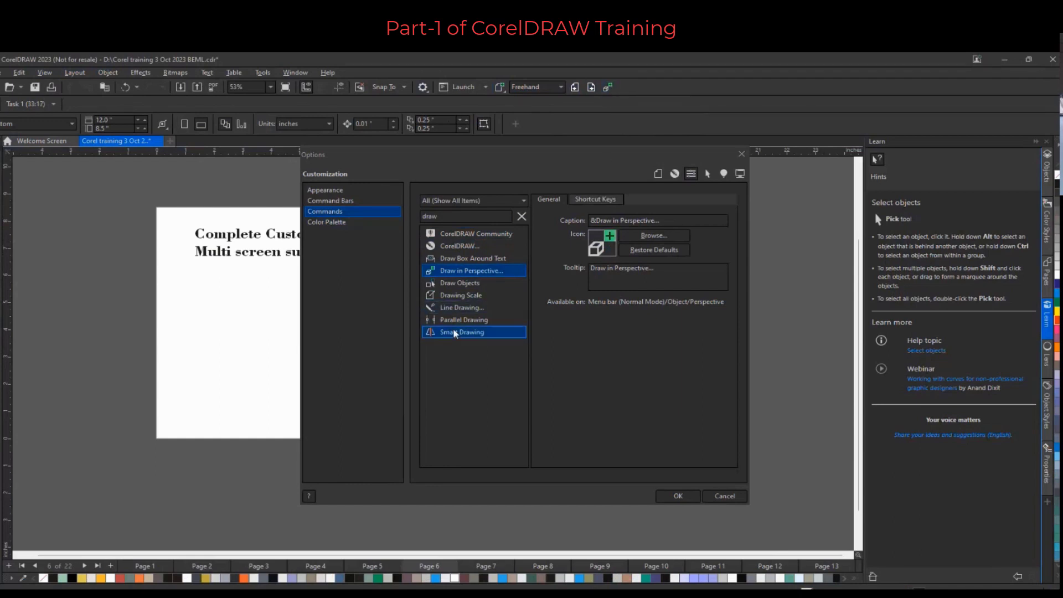
{"action": "mouse_move", "coordinate": [449, 333]}
{"action": "left_mouse_down"}
{"action": "mouse_move", "coordinate": [516, 295]}
{"action": "mouse_move", "coordinate": [608, 157]}
{"action": "mouse_move", "coordinate": [638, 91]}
{"action": "left_mouse_up"}
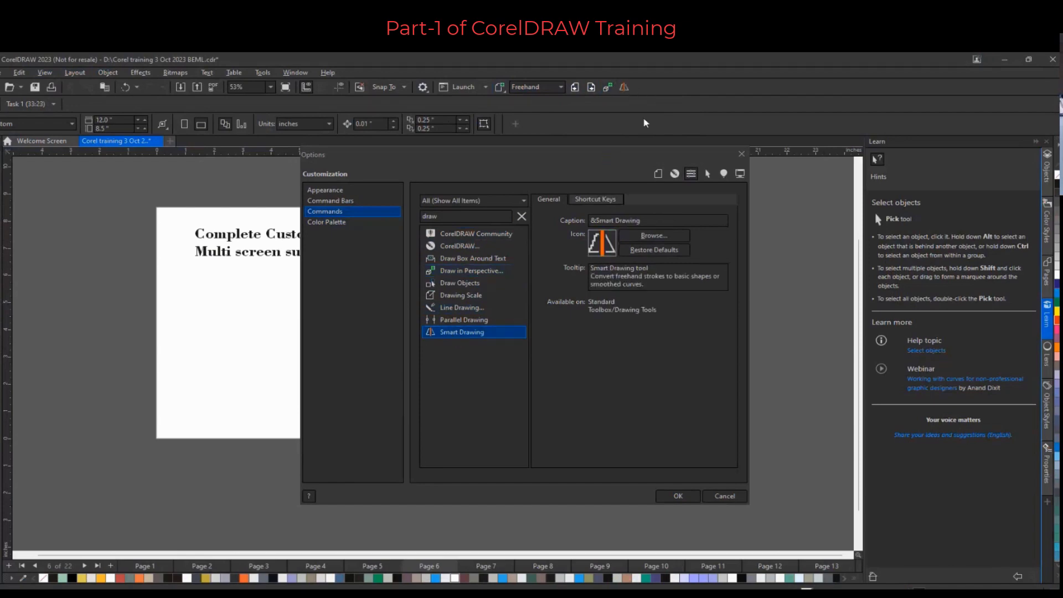
Review the shortcut keys for Smart Drawing and Parallel Drawing, then close the options
{"action": "left_click", "coordinate": [596, 198]}
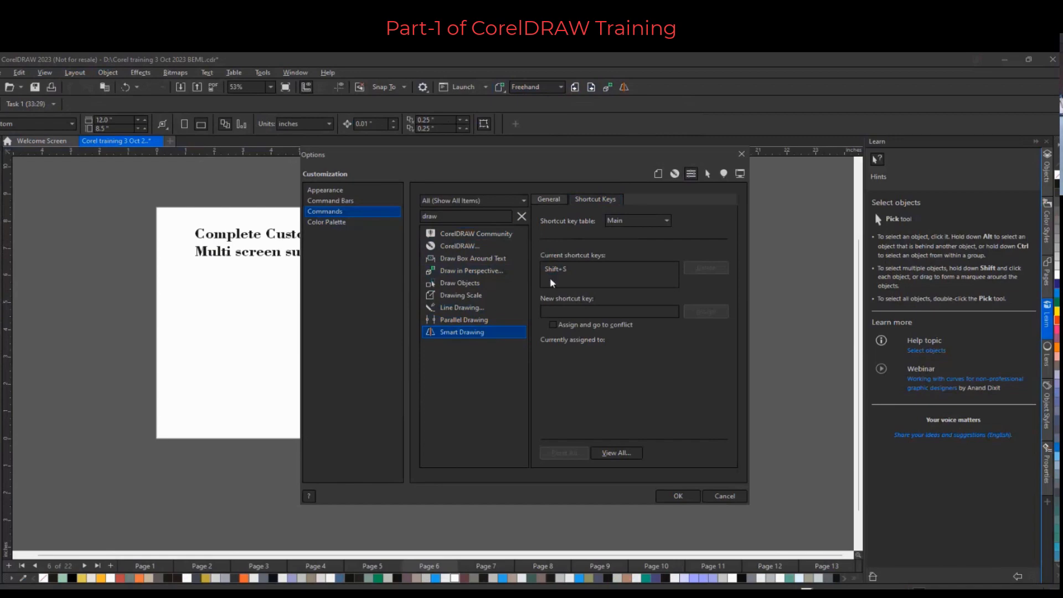
{"action": "left_click", "coordinate": [574, 275]}
{"action": "left_click", "coordinate": [470, 320]}
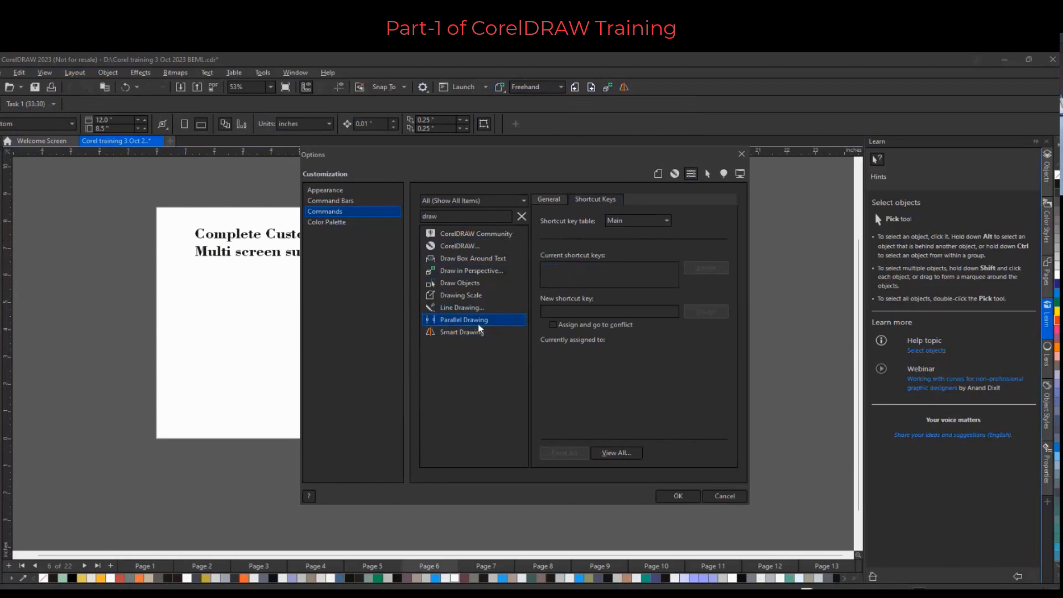
{"action": "left_click", "coordinate": [464, 312], "text": "shift"}
{"action": "left_click", "coordinate": [462, 319]}
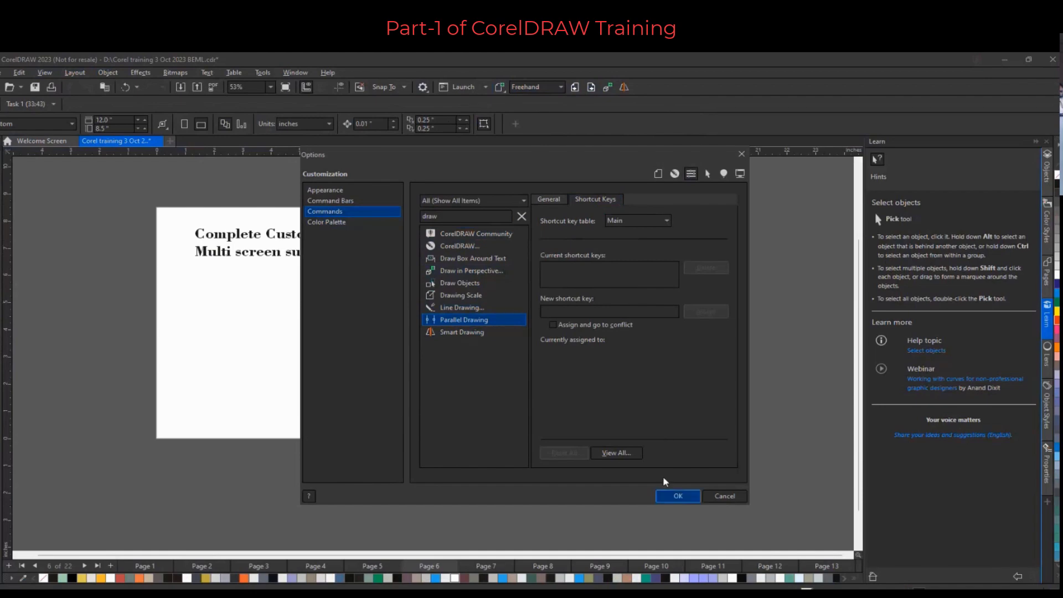
{"action": "left_click", "coordinate": [682, 495]}
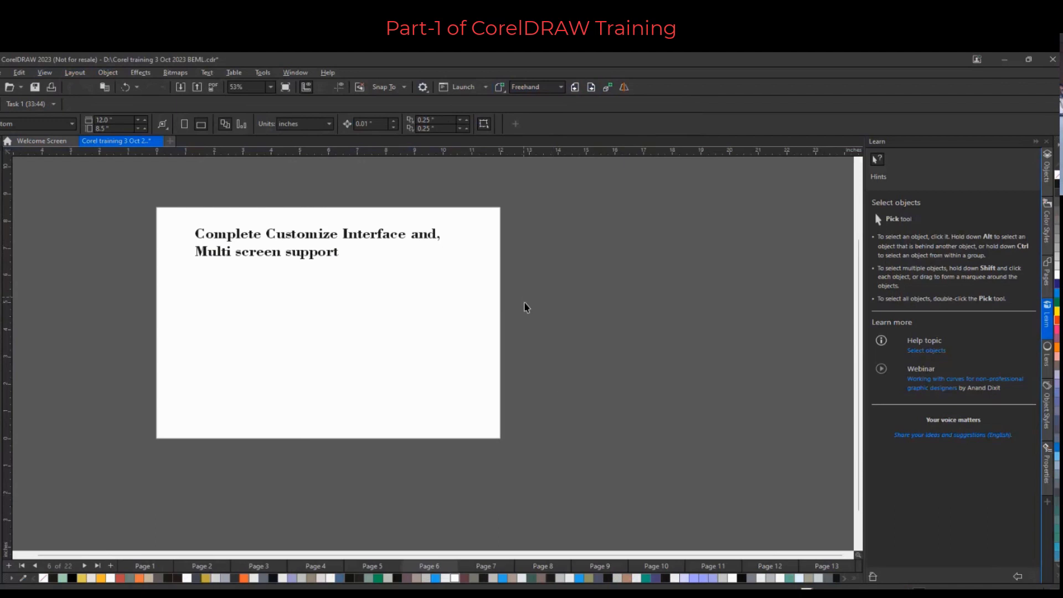
{"action": "left_click", "coordinate": [607, 89]}
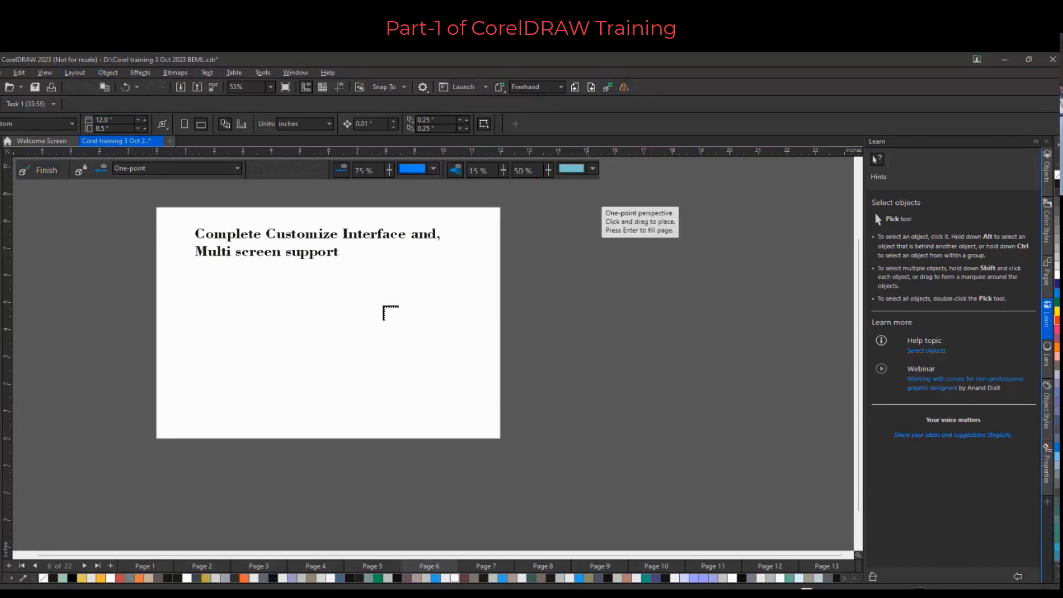
{"action": "left_click", "coordinate": [43, 171]}
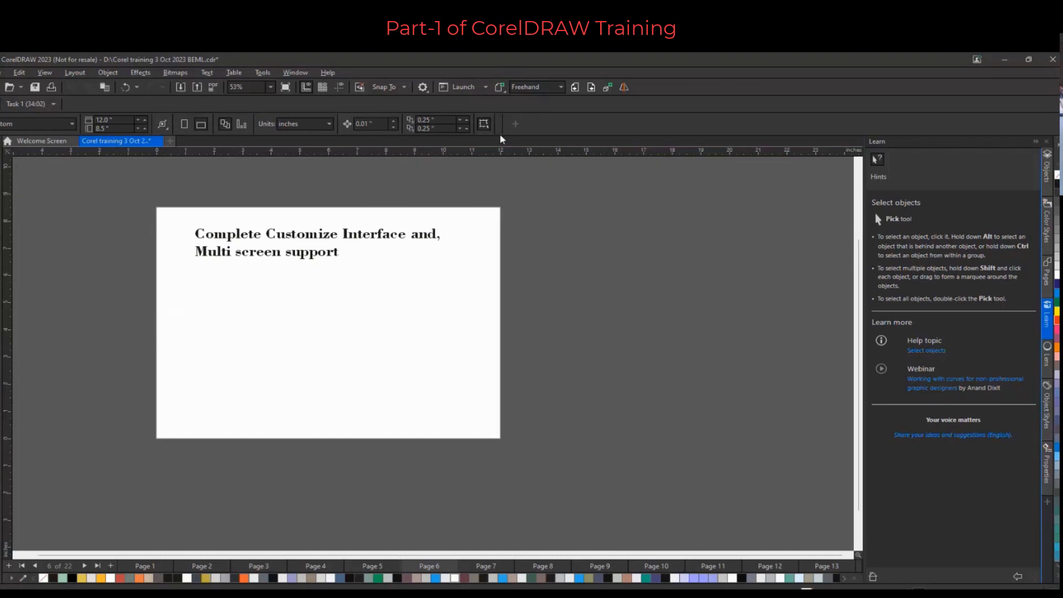
Go to page 7, zoom in, and marquee-select the red squares near the top of the shapes
{"action": "left_click", "coordinate": [591, 88]}
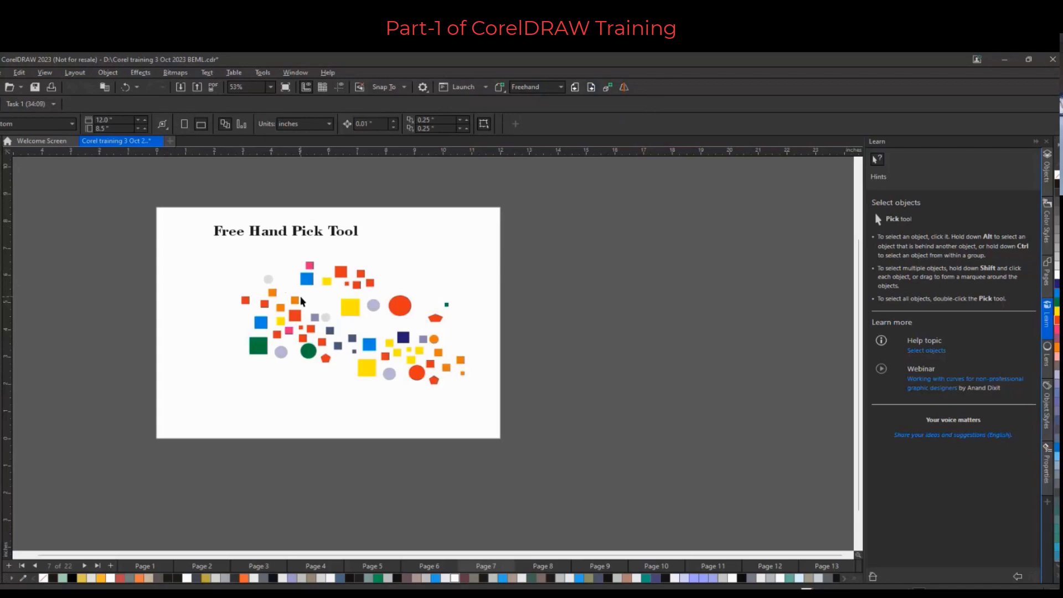
{"action": "scroll", "coordinate": [390, 318], "scroll_direction": "up", "scroll_amount": 1}
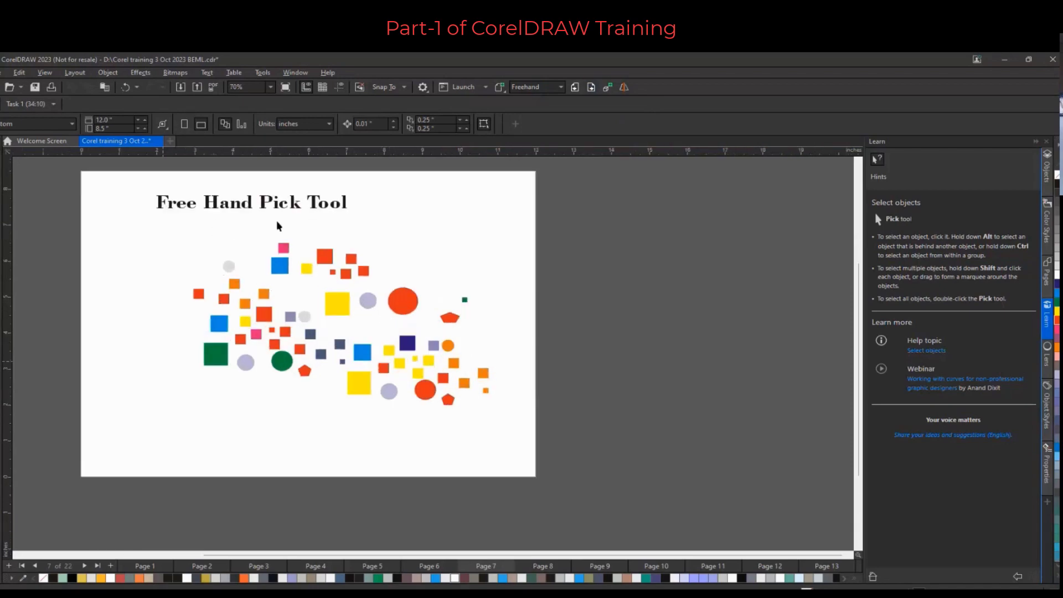
{"action": "scroll", "coordinate": [453, 341], "scroll_direction": "up", "scroll_amount": 1}
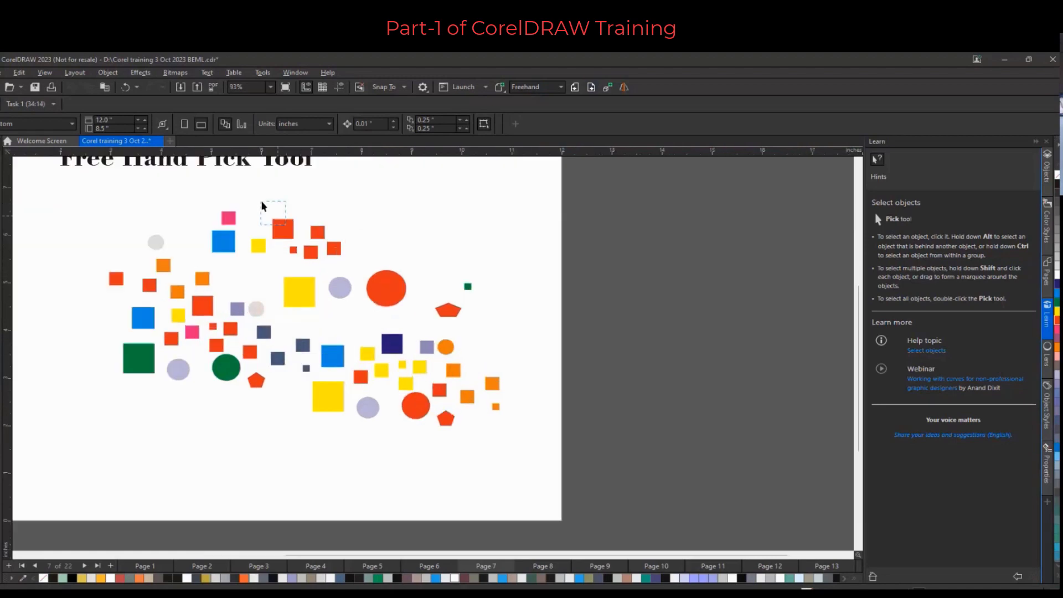
{"action": "left_click_drag", "start_coordinate": [262, 206], "coordinate": [360, 263]}
{"action": "left_click_drag", "start_coordinate": [360, 265], "coordinate": [359, 265]}
{"action": "left_click", "coordinate": [304, 198]}
{"action": "left_click_drag", "start_coordinate": [258, 194], "coordinate": [361, 267]}
{"action": "left_click_drag", "start_coordinate": [361, 267], "coordinate": [361, 267]}
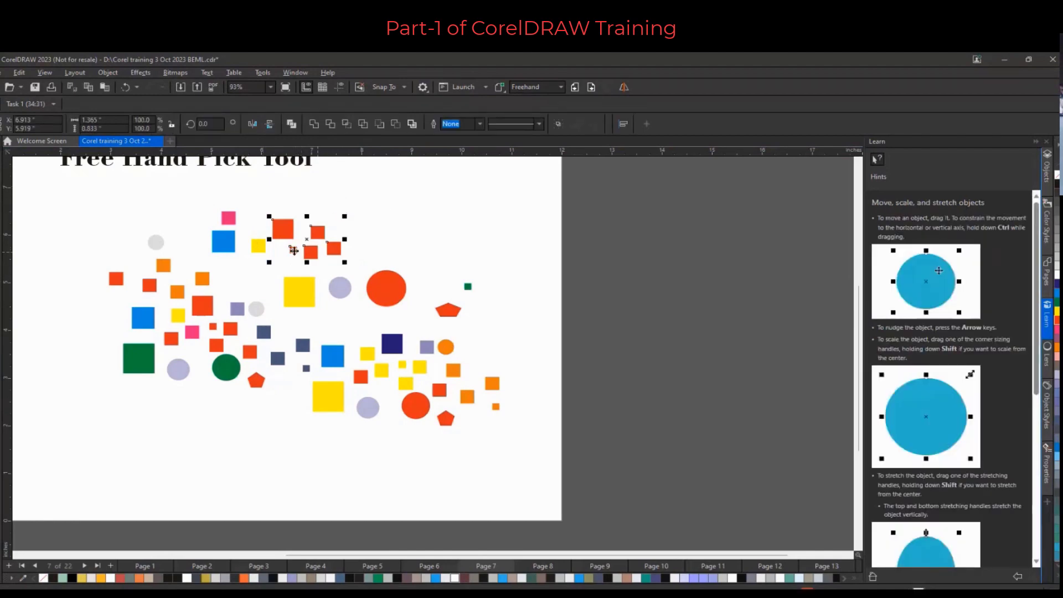
{"action": "left_click", "coordinate": [411, 245]}
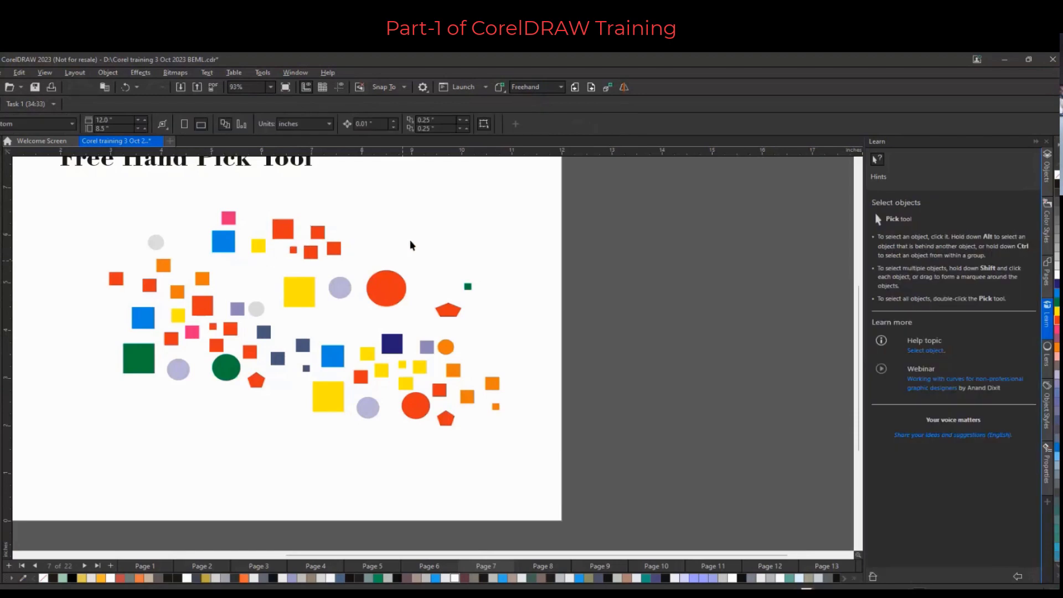
Select the small red square among the top cluster and fill it green
{"action": "left_click_drag", "start_coordinate": [281, 198], "coordinate": [322, 259]}
{"action": "left_click_drag", "start_coordinate": [321, 256], "coordinate": [321, 256]}
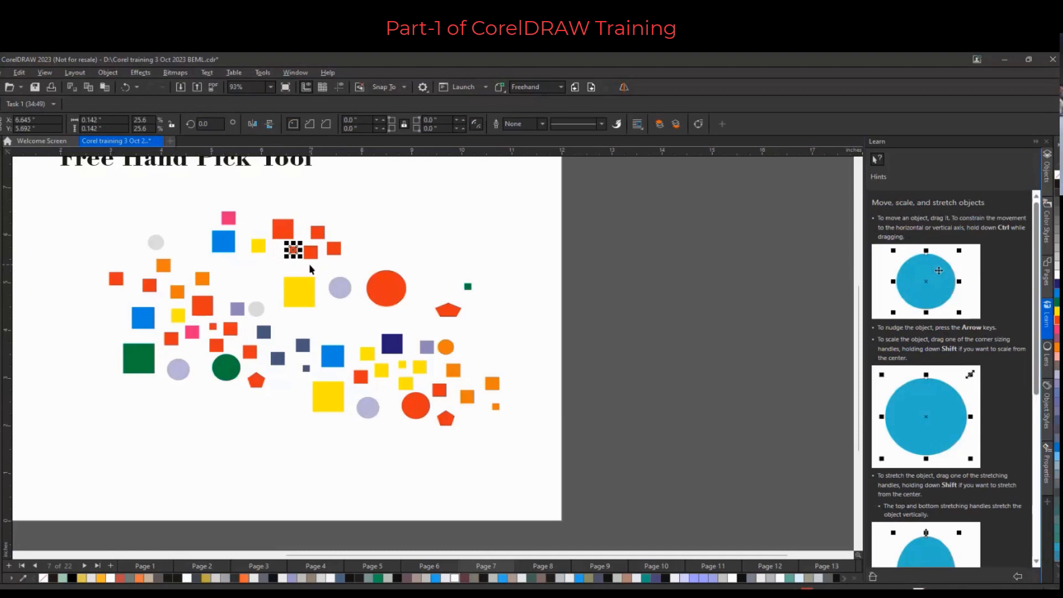
{"action": "scroll", "coordinate": [308, 258], "scroll_direction": "up", "scroll_amount": 4}
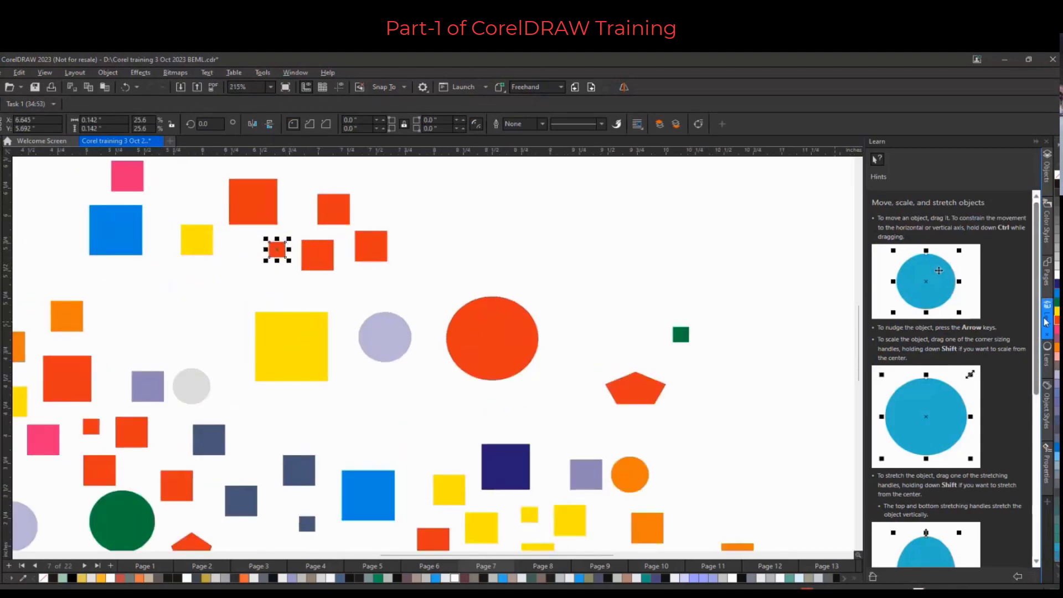
{"action": "left_click", "coordinate": [1056, 302]}
{"action": "left_click", "coordinate": [515, 220]}
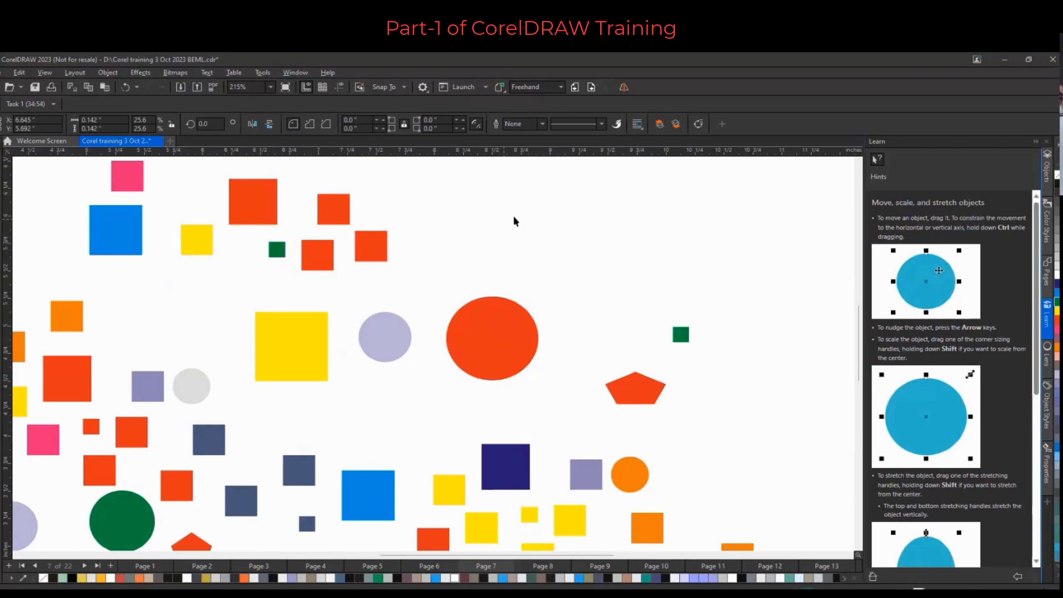
Marquee-select the cluster of red and green squares at the top and fill them blue
{"action": "scroll", "coordinate": [459, 201], "scroll_direction": "down", "scroll_amount": 1}
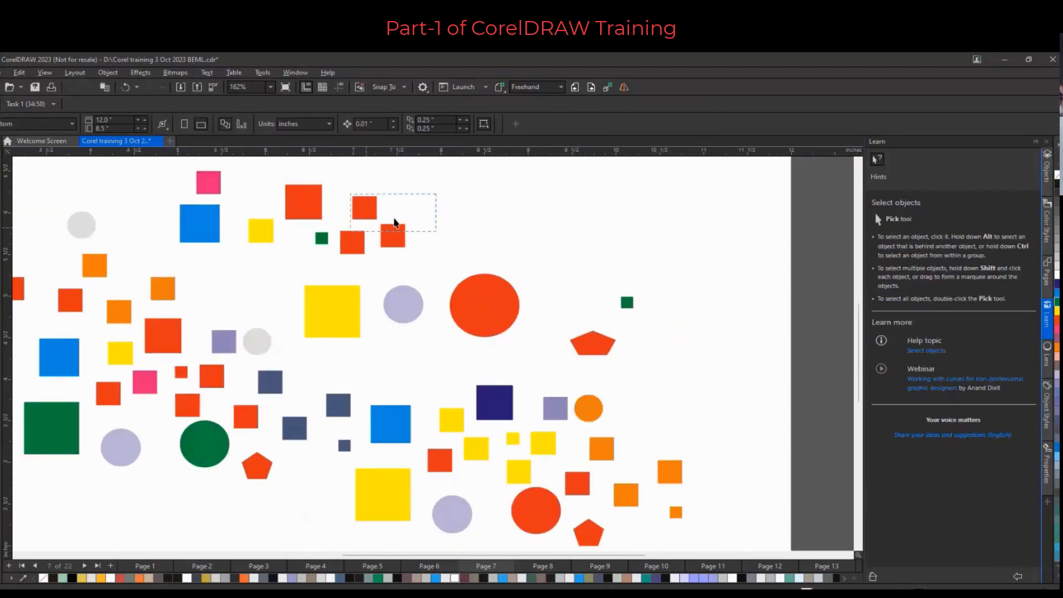
{"action": "left_click_drag", "start_coordinate": [394, 223], "coordinate": [304, 236]}
{"action": "left_click_drag", "start_coordinate": [303, 235], "coordinate": [304, 236]}
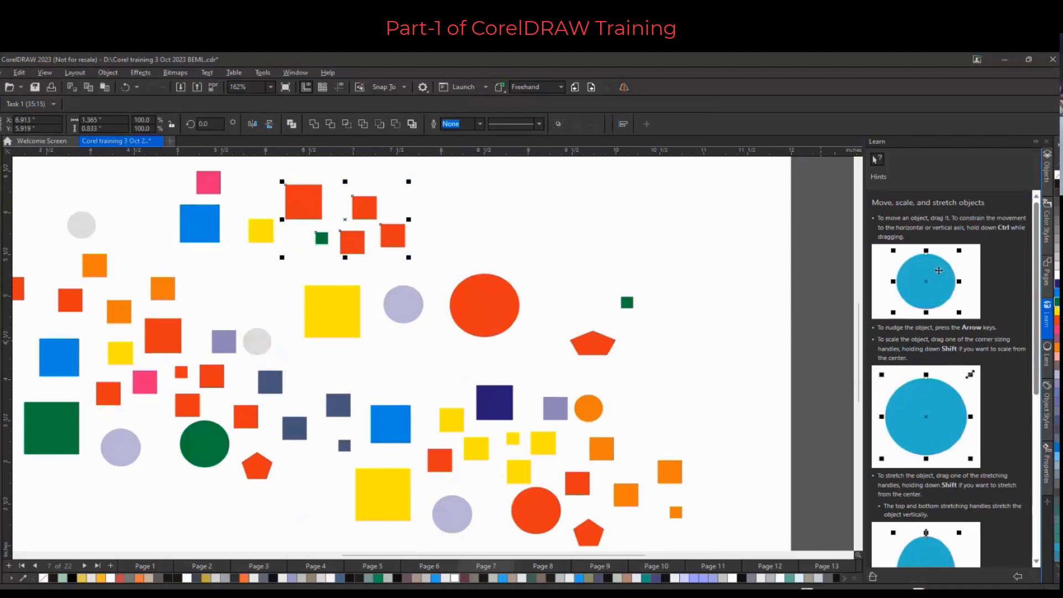
{"action": "left_click", "coordinate": [1056, 292]}
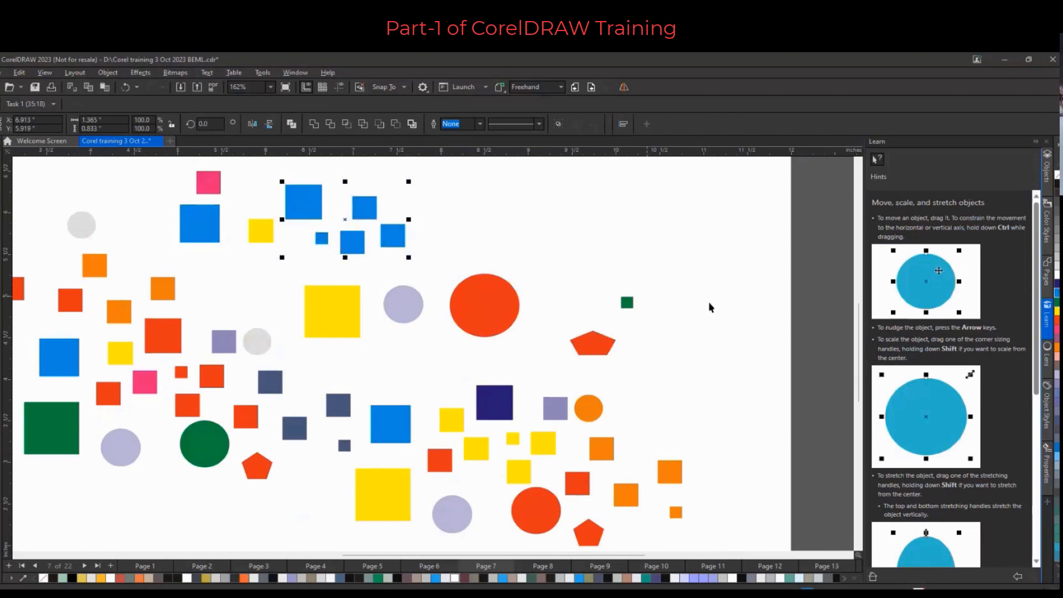
Select the yellow square, lavender circle and large red circle in the middle row and fill them green
{"action": "left_click", "coordinate": [589, 267]}
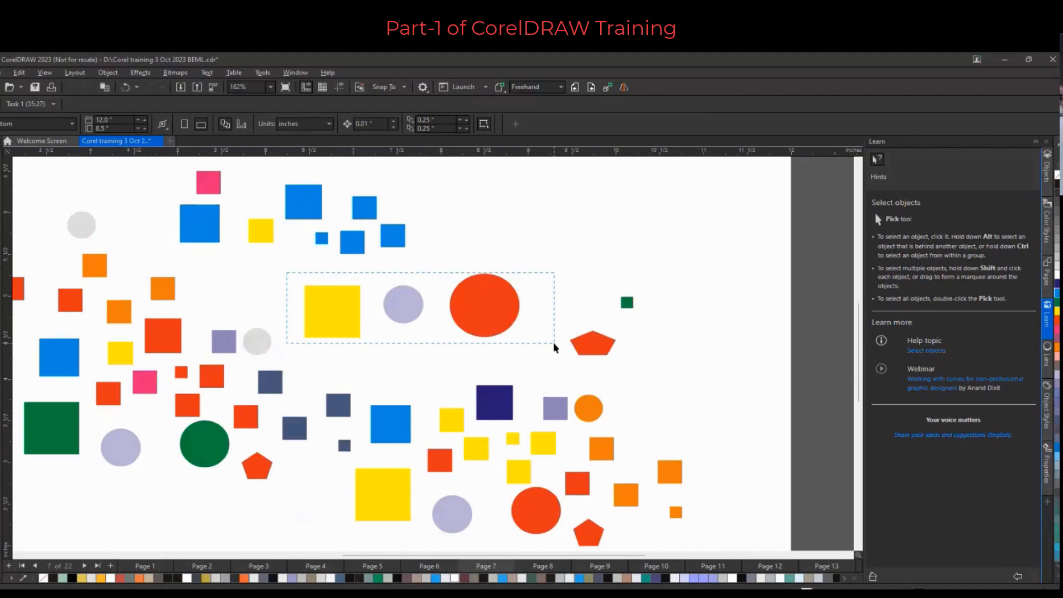
{"action": "left_click_drag", "start_coordinate": [287, 272], "coordinate": [553, 344]}
{"action": "left_click", "coordinate": [610, 209]}
{"action": "left_click_drag", "start_coordinate": [275, 300], "coordinate": [536, 310]}
{"action": "left_click_drag", "start_coordinate": [536, 311], "coordinate": [543, 320]}
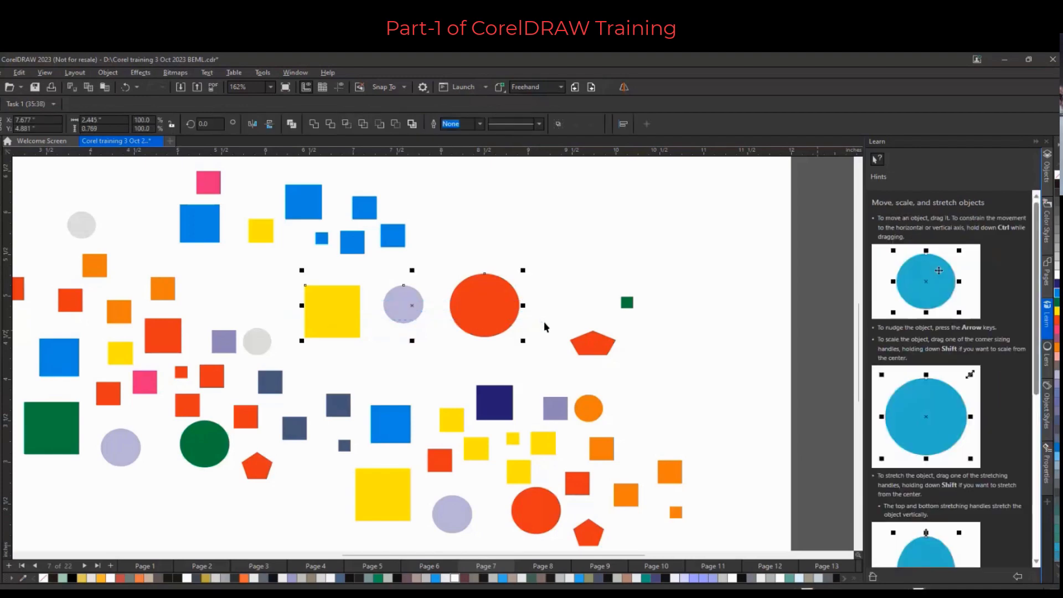
{"action": "left_click", "coordinate": [1056, 302]}
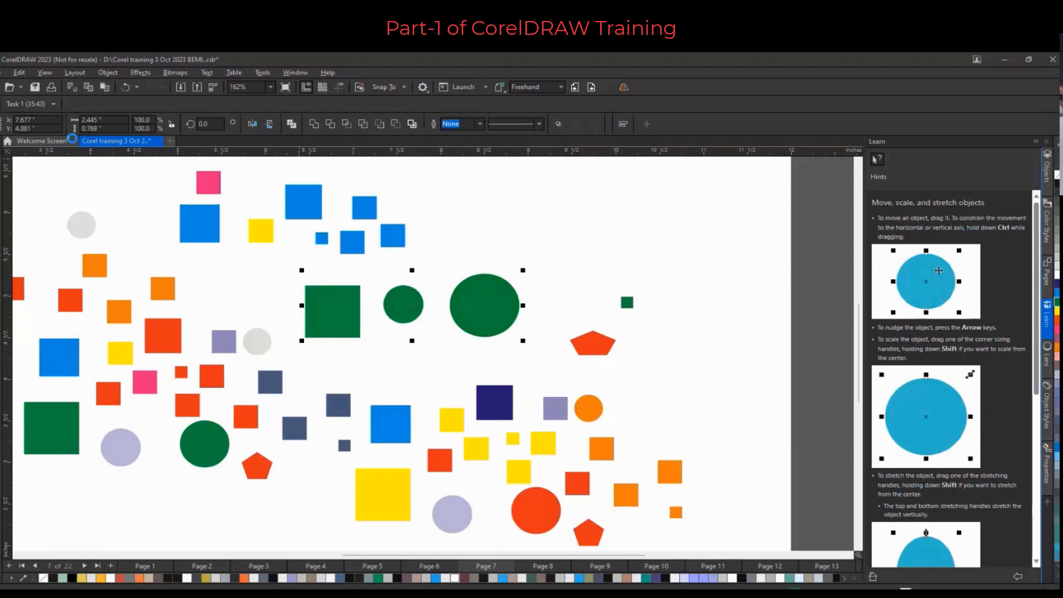
Switch to the Freehand Pick tool
{"action": "left_click", "coordinate": [5, 145]}
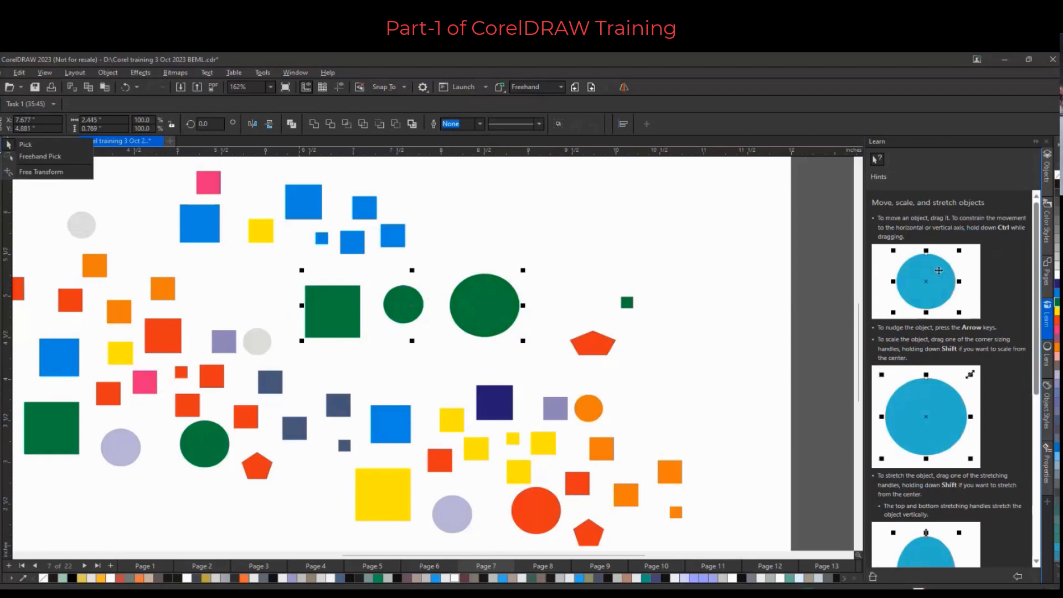
{"action": "left_click", "coordinate": [51, 157]}
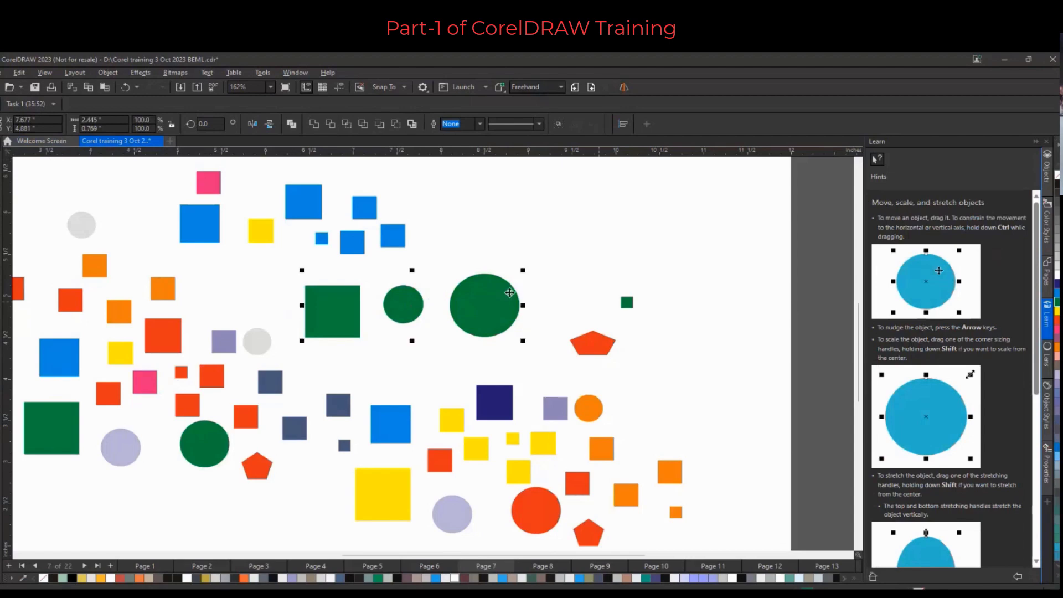
{"action": "left_click", "coordinate": [658, 307]}
{"action": "scroll", "coordinate": [658, 308], "scroll_direction": "down", "scroll_amount": 1}
{"action": "scroll", "coordinate": [700, 420], "scroll_direction": "up", "scroll_amount": 1}
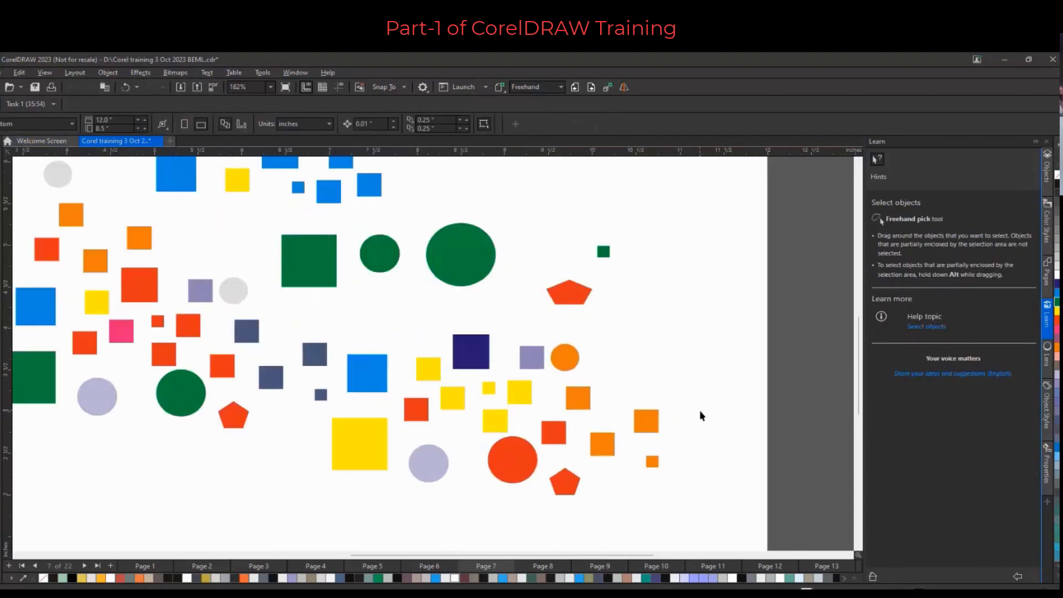
Freehand-select the orange circle and orange squares at the right of the cluster and fill them navy blue
{"action": "scroll", "coordinate": [699, 413], "scroll_direction": "up", "scroll_amount": 2}
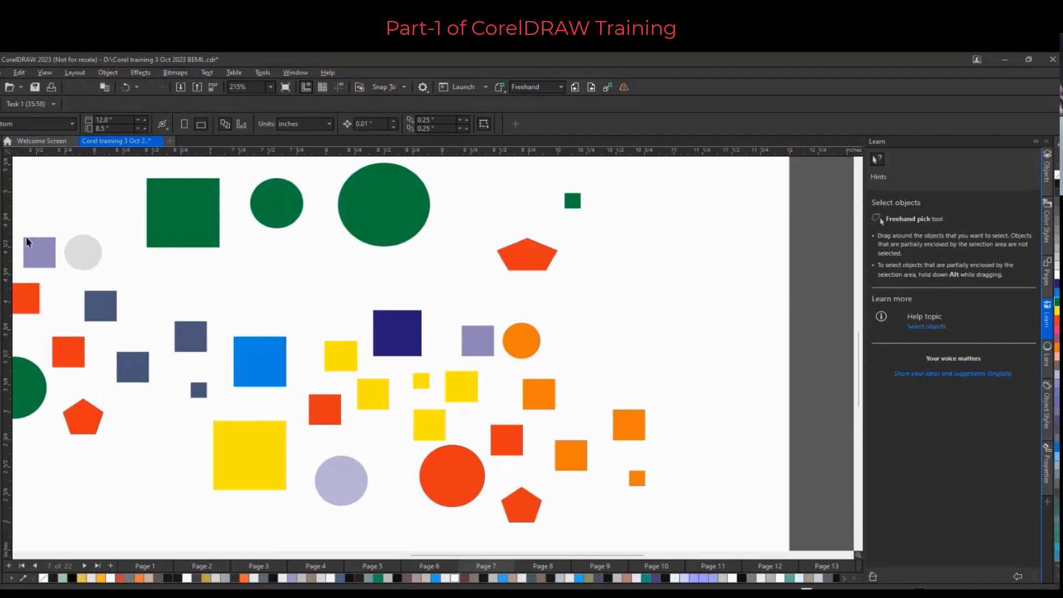
{"action": "left_click", "coordinate": [4, 145]}
{"action": "left_click", "coordinate": [40, 156]}
{"action": "mouse_move", "coordinate": [494, 361]}
{"action": "left_mouse_down"}
{"action": "mouse_move", "coordinate": [557, 481]}
{"action": "mouse_move", "coordinate": [615, 512]}
{"action": "mouse_move", "coordinate": [713, 450]}
{"action": "mouse_move", "coordinate": [557, 301]}
{"action": "left_mouse_up"}
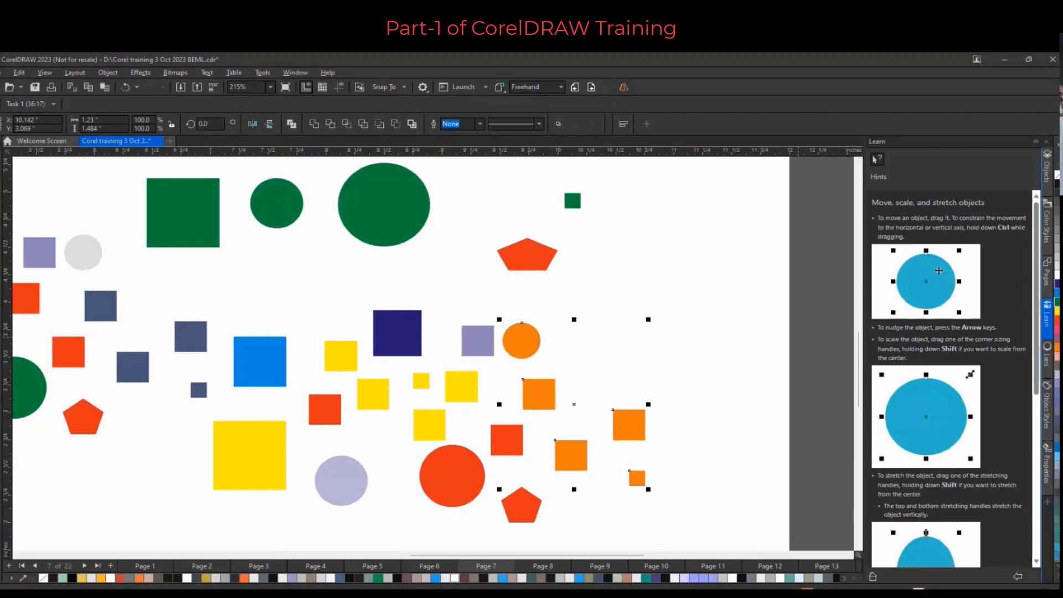
{"action": "left_click", "coordinate": [1056, 283]}
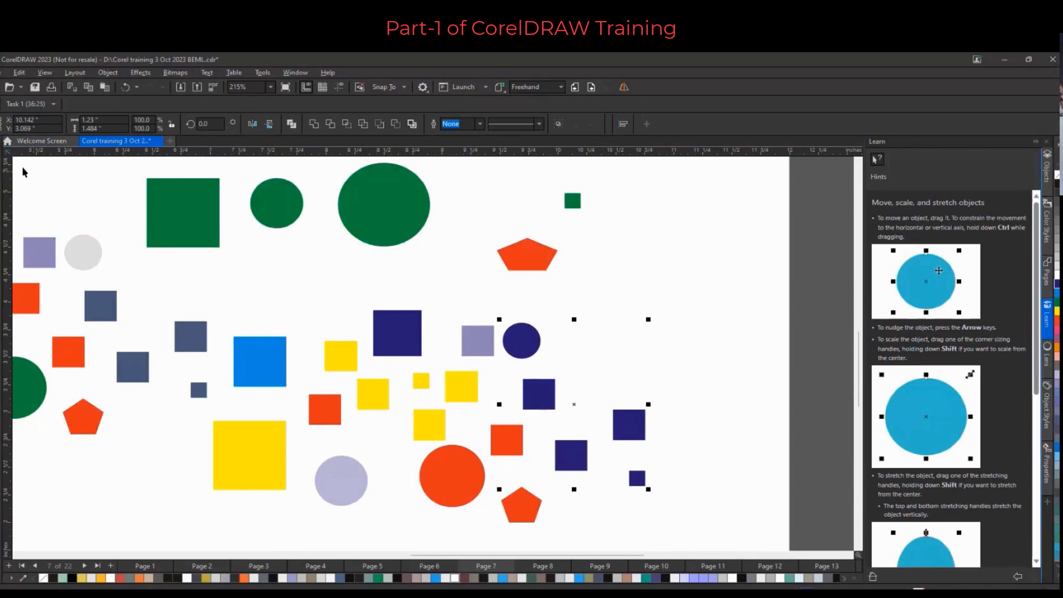
Select the small red pentagon in the lower middle of the cluster and zoom to the selected object
{"action": "scroll", "coordinate": [32, 172], "scroll_direction": "down", "scroll_amount": 1}
{"action": "scroll", "coordinate": [32, 171], "scroll_direction": "down", "scroll_amount": 2}
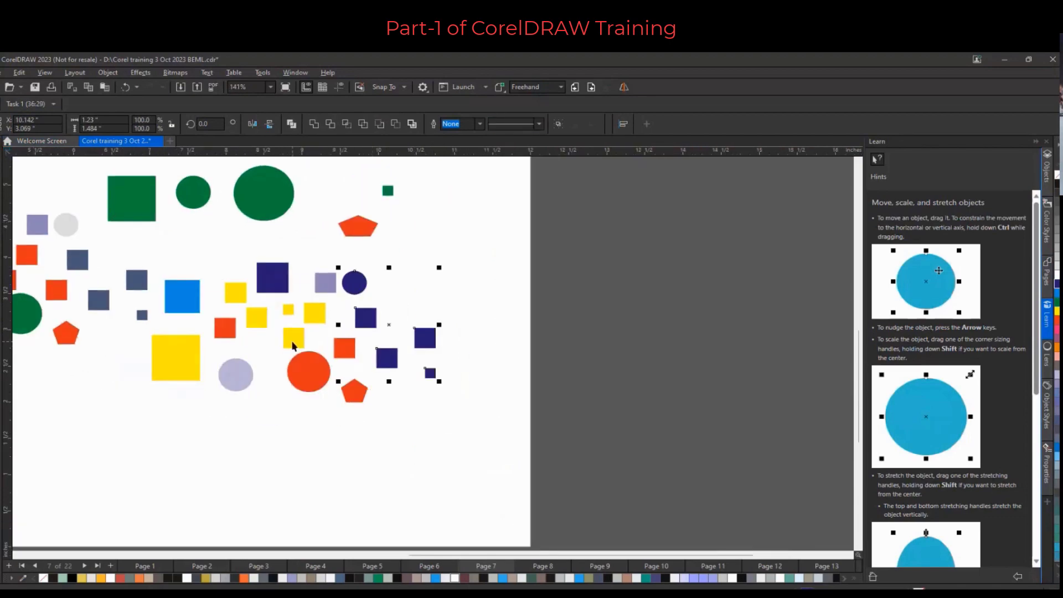
{"action": "scroll", "coordinate": [291, 341], "scroll_direction": "down", "scroll_amount": 2}
{"action": "scroll", "coordinate": [304, 337], "scroll_direction": "down", "scroll_amount": 2}
{"action": "scroll", "coordinate": [280, 291], "scroll_direction": "up", "scroll_amount": 4}
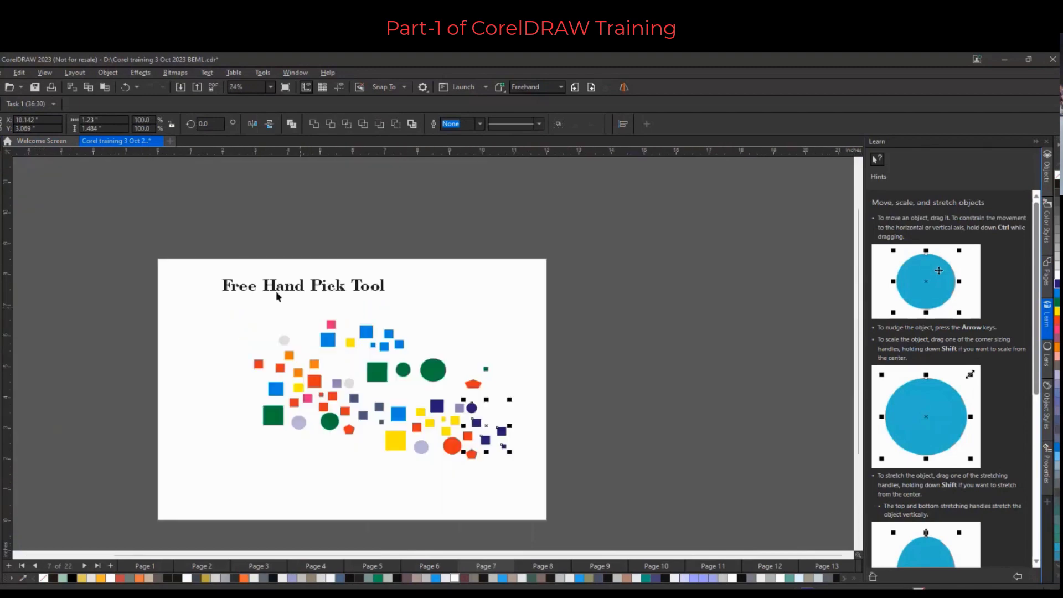
{"action": "left_click", "coordinate": [480, 389]}
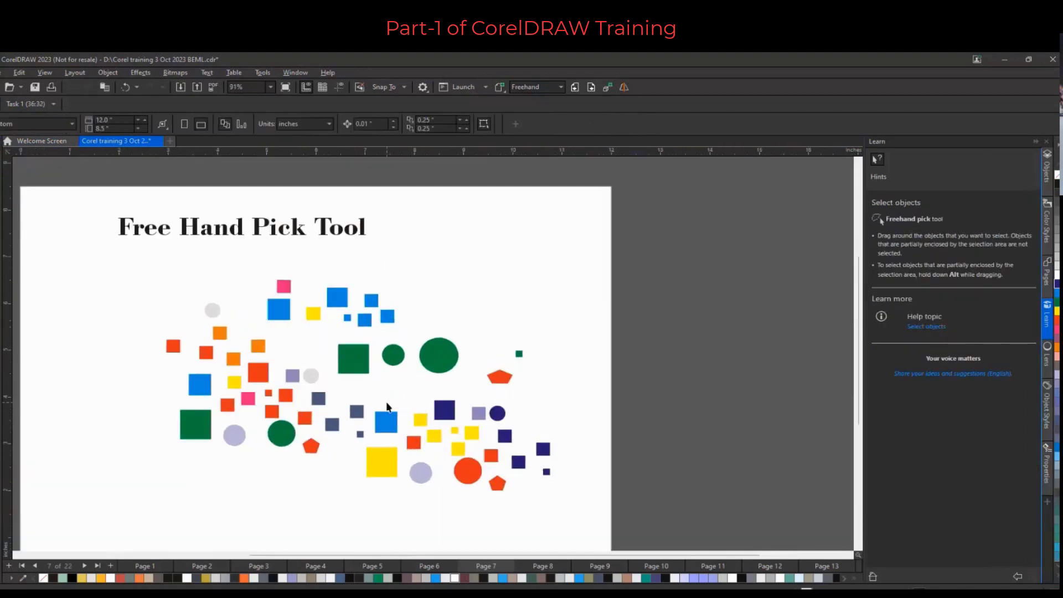
{"action": "key", "text": "z"}
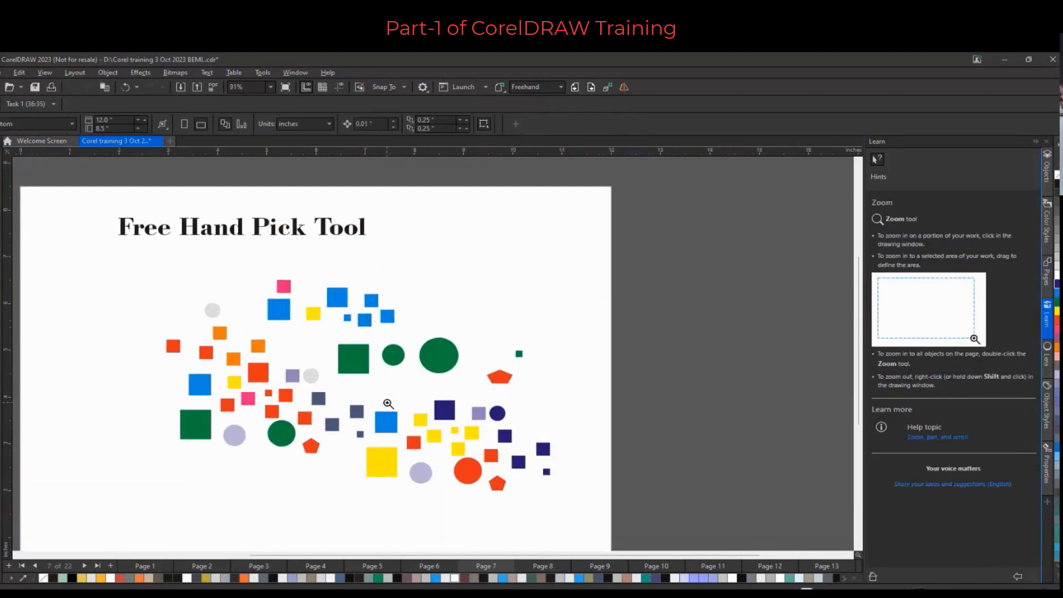
{"action": "scroll", "coordinate": [518, 337], "scroll_direction": "down", "scroll_amount": 2}
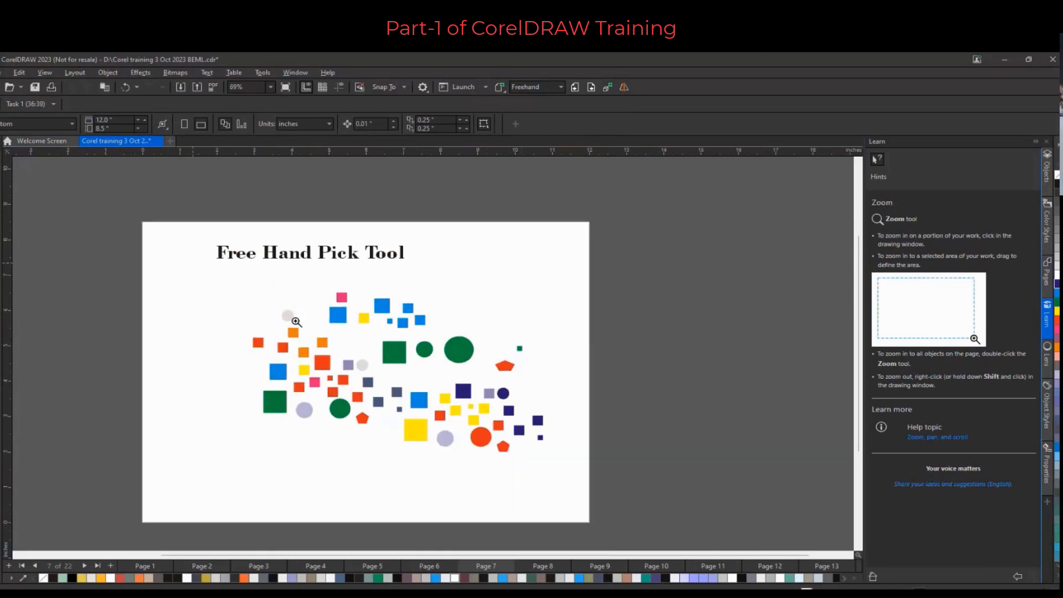
{"action": "left_click", "coordinate": [4, 148]}
{"action": "left_click", "coordinate": [26, 148]}
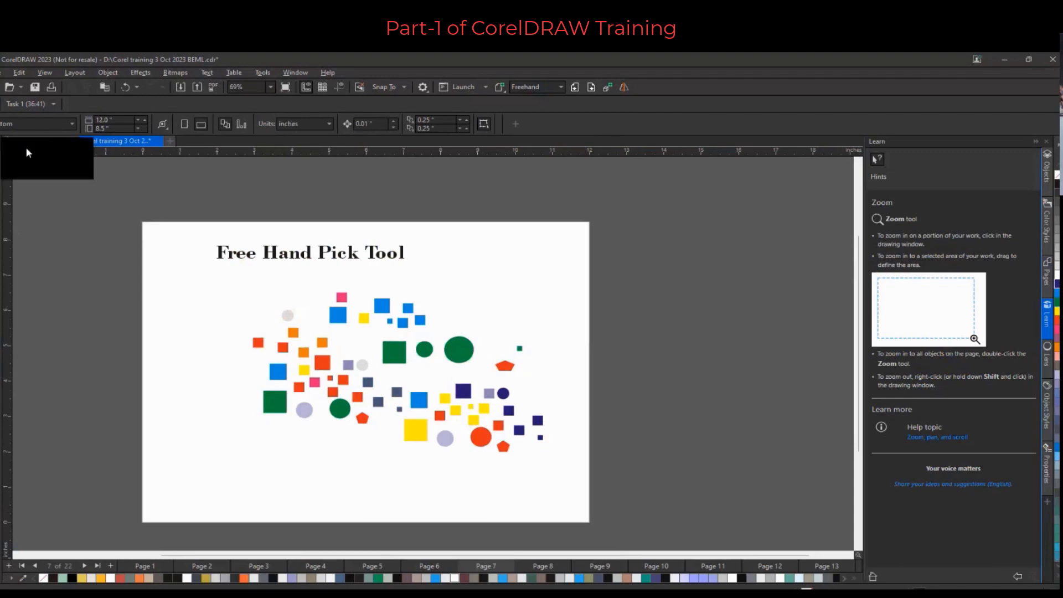
{"action": "left_click", "coordinate": [363, 419]}
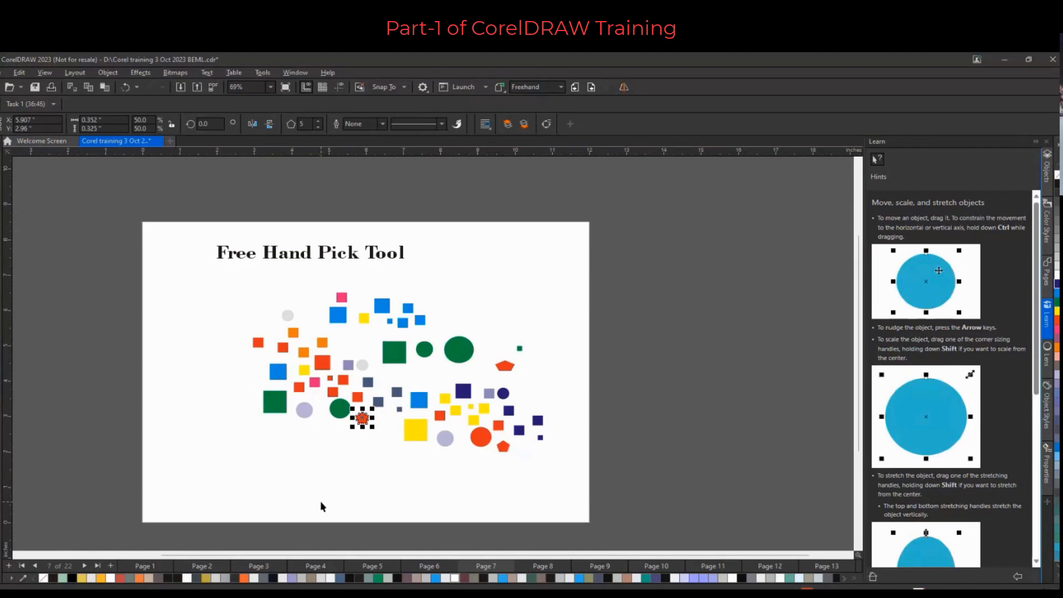
{"action": "key", "text": "shift+F2"}
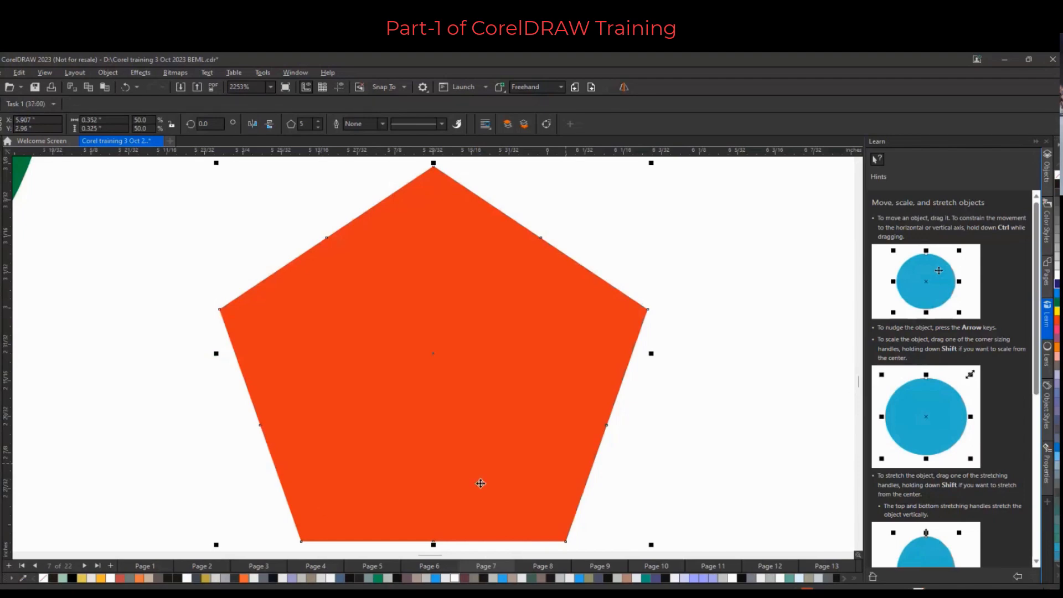
Use the Navigator to jump to the page title and select the title text "Free Hand Pick Tool"
{"action": "scroll", "coordinate": [543, 376], "scroll_direction": "down", "scroll_amount": 2}
{"action": "scroll", "coordinate": [542, 376], "scroll_direction": "down", "scroll_amount": 4}
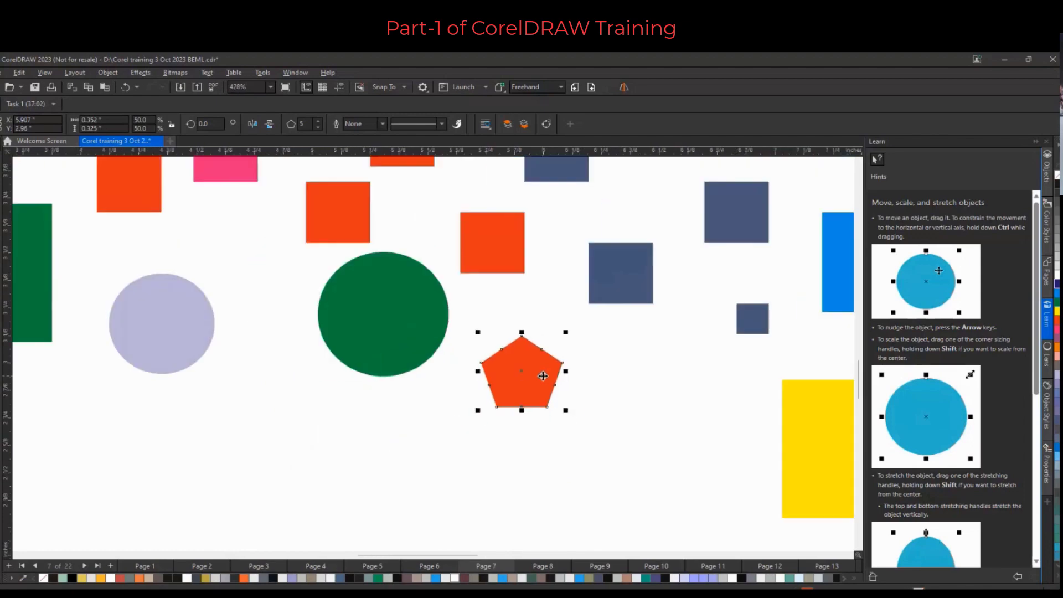
{"action": "scroll", "coordinate": [557, 316], "scroll_direction": "down", "scroll_amount": 2}
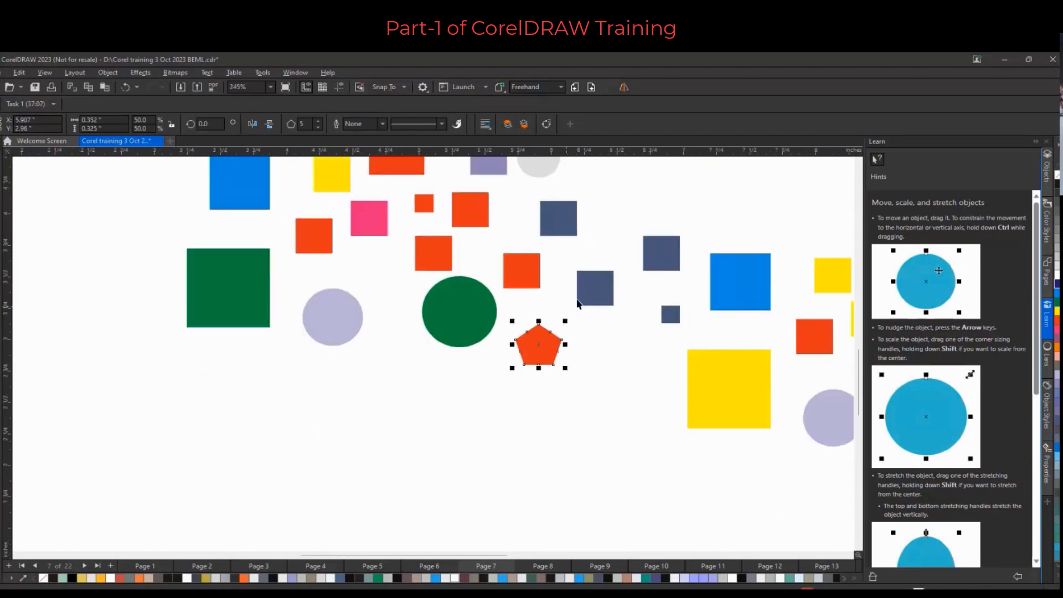
{"action": "key", "text": "n"}
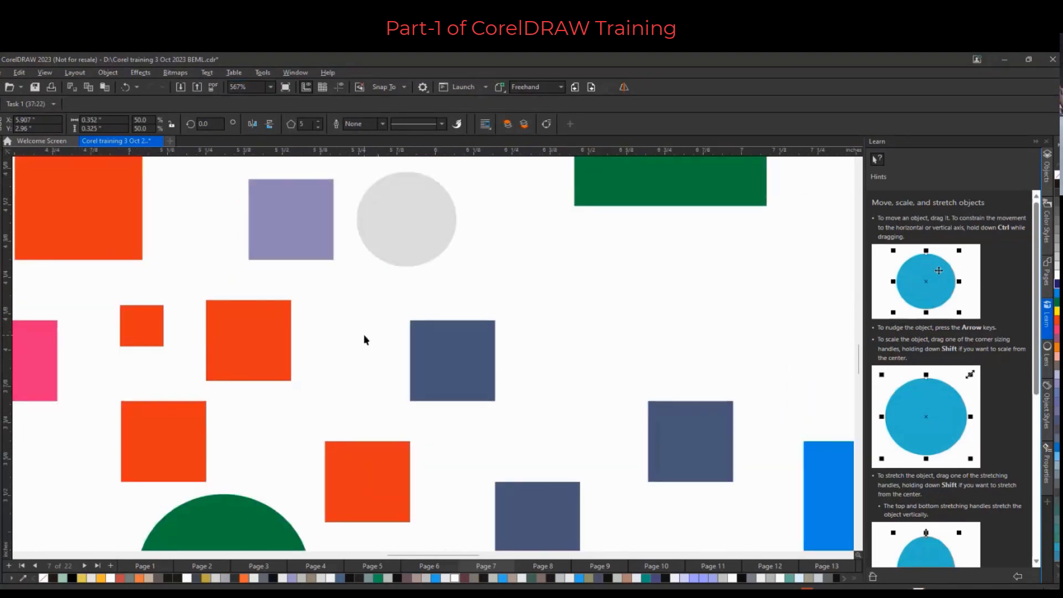
{"action": "key", "text": "n"}
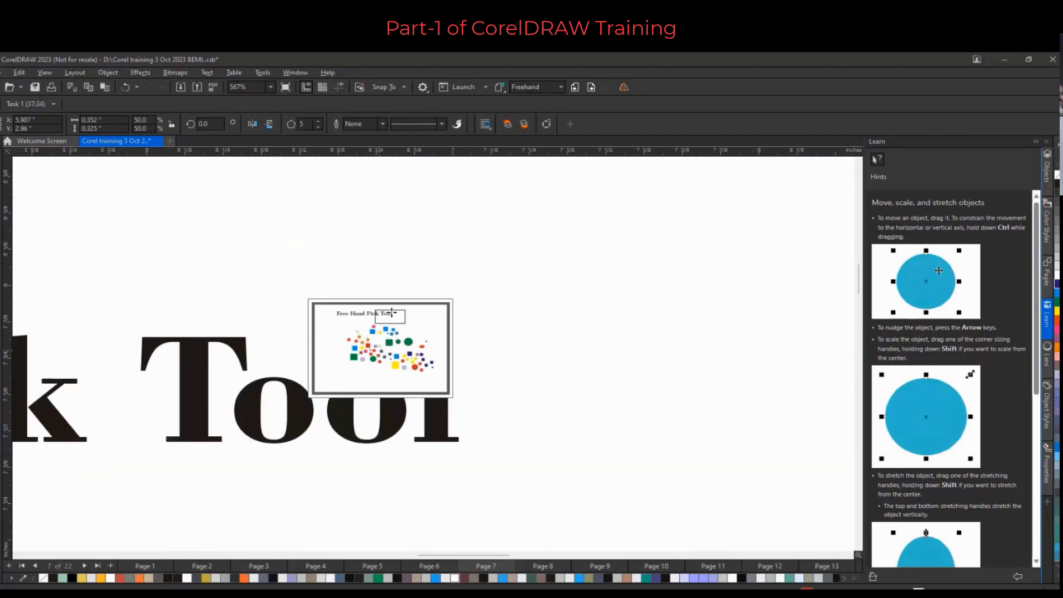
{"action": "left_click", "coordinate": [391, 314]}
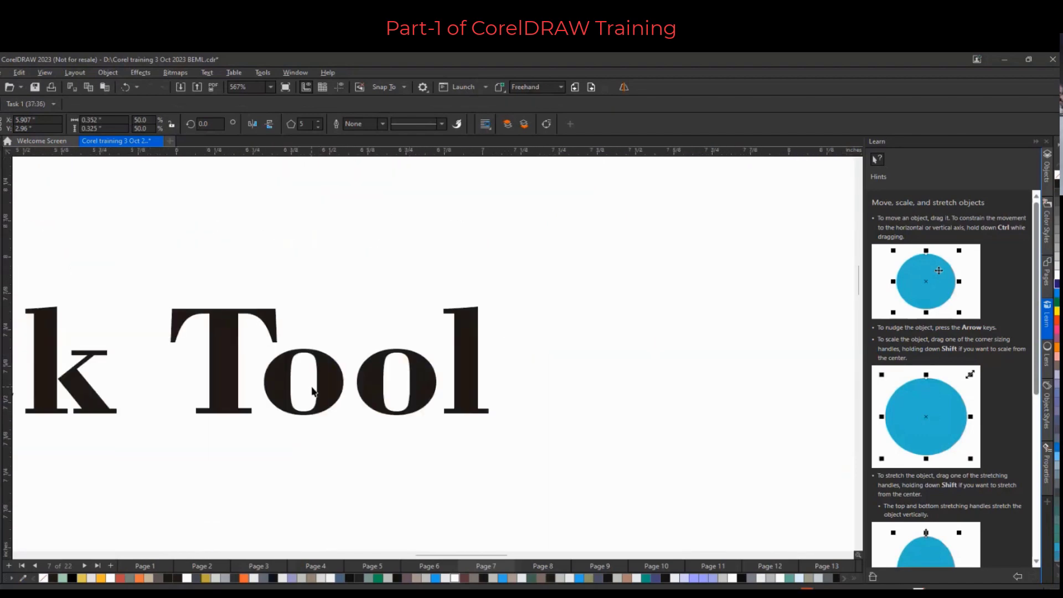
{"action": "left_click", "coordinate": [231, 375]}
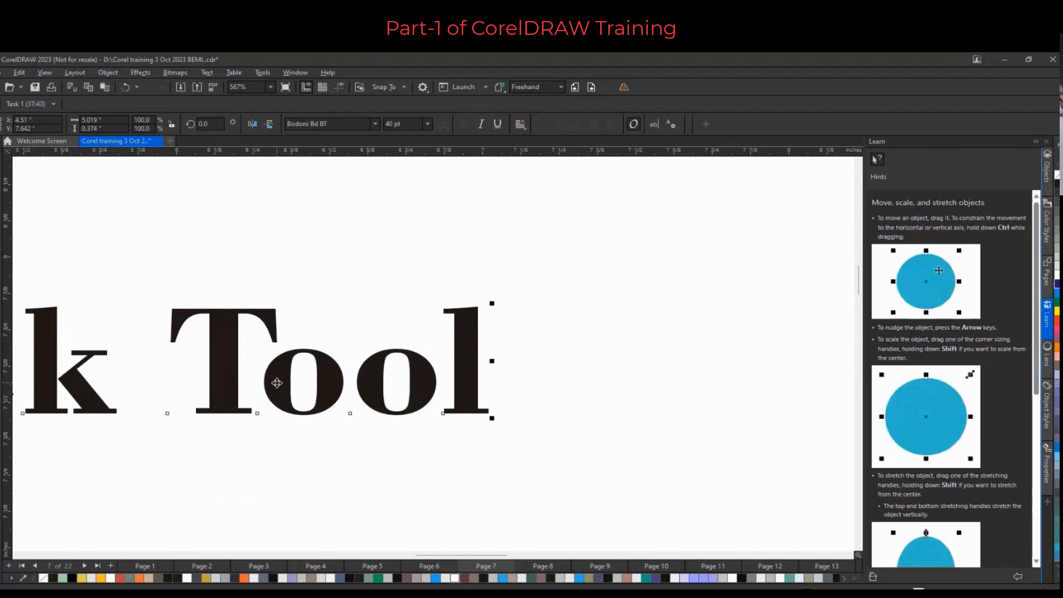
{"action": "scroll", "coordinate": [277, 383], "scroll_direction": "down", "scroll_amount": 5}
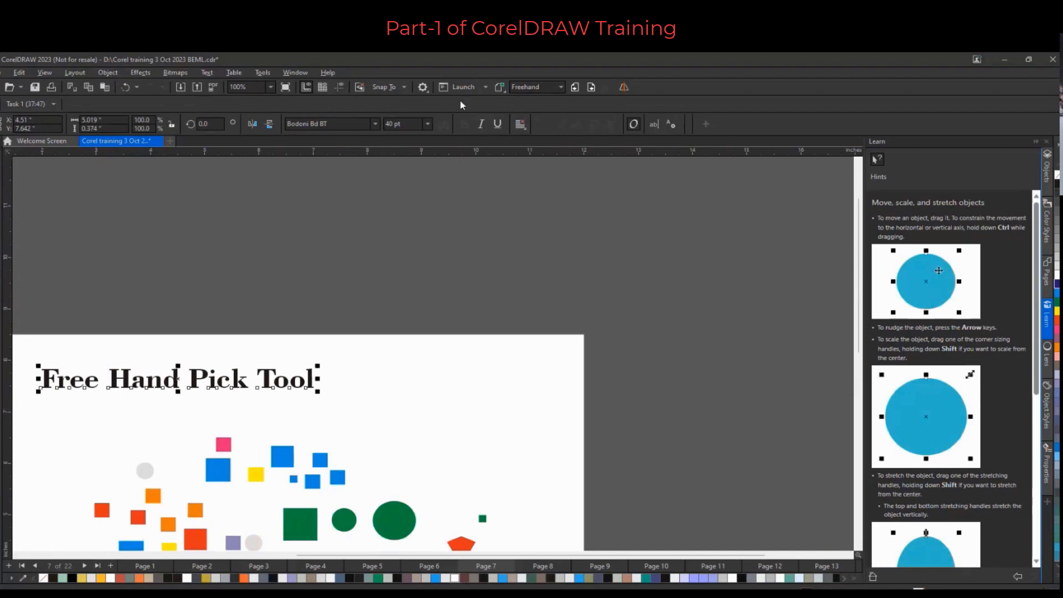
Go to the next page and fill the lower-right square of the green four-square group red-orange
{"action": "left_click", "coordinate": [591, 87]}
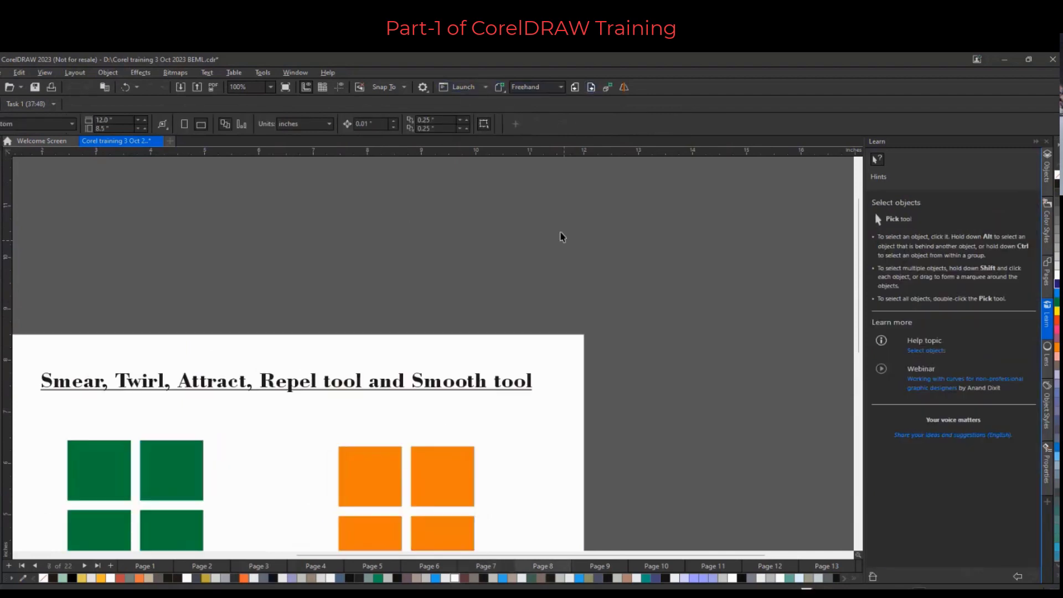
{"action": "left_click_drag", "start_coordinate": [861, 245], "coordinate": [859, 306]}
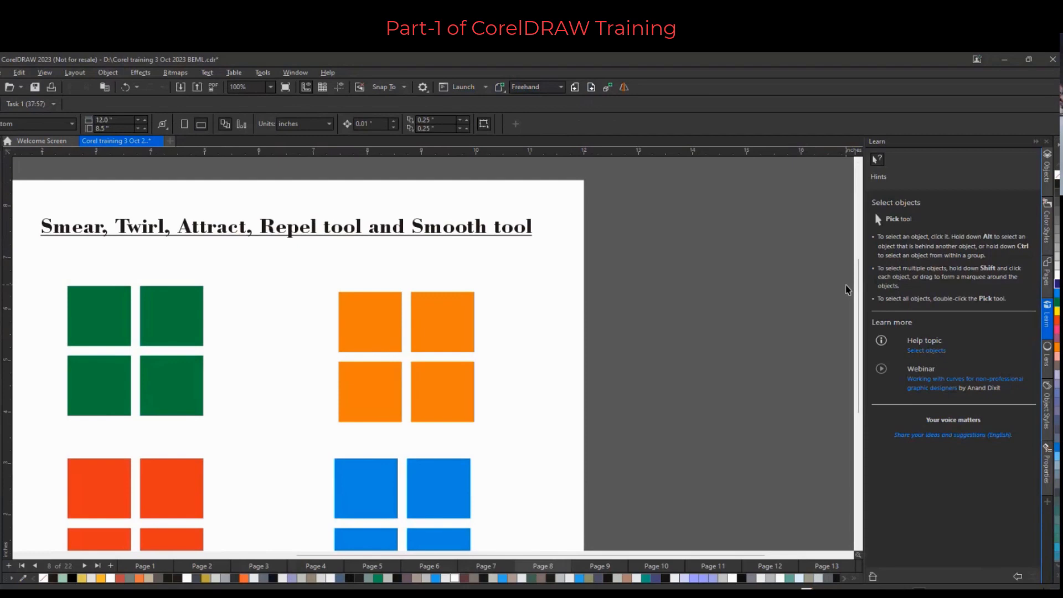
{"action": "scroll", "coordinate": [515, 307], "scroll_direction": "down", "scroll_amount": 2}
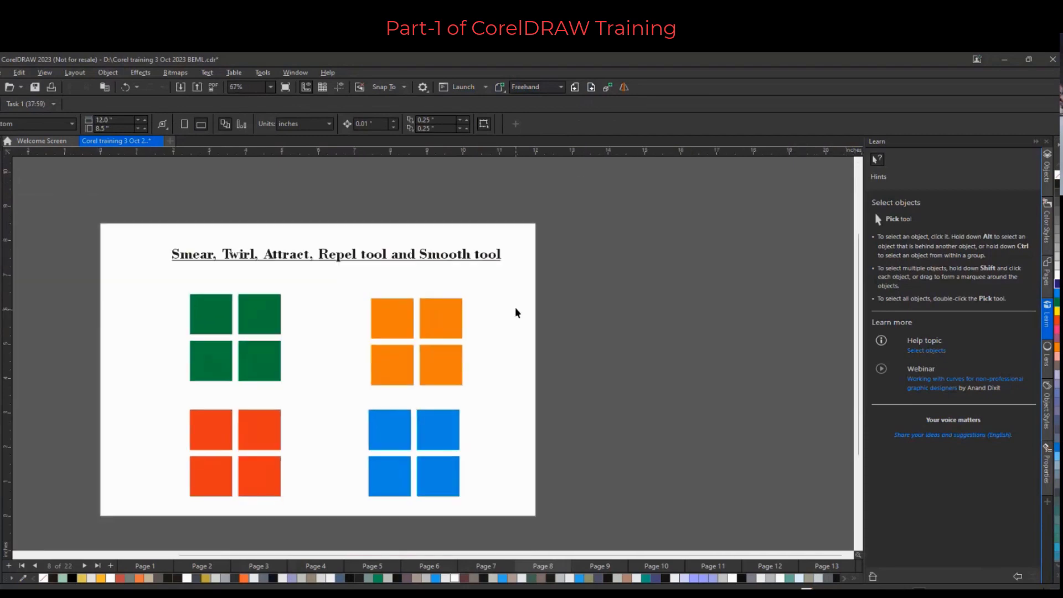
{"action": "left_click_drag", "start_coordinate": [161, 281], "coordinate": [337, 404]}
{"action": "left_click", "coordinate": [337, 404]}
{"action": "left_click", "coordinate": [265, 310]}
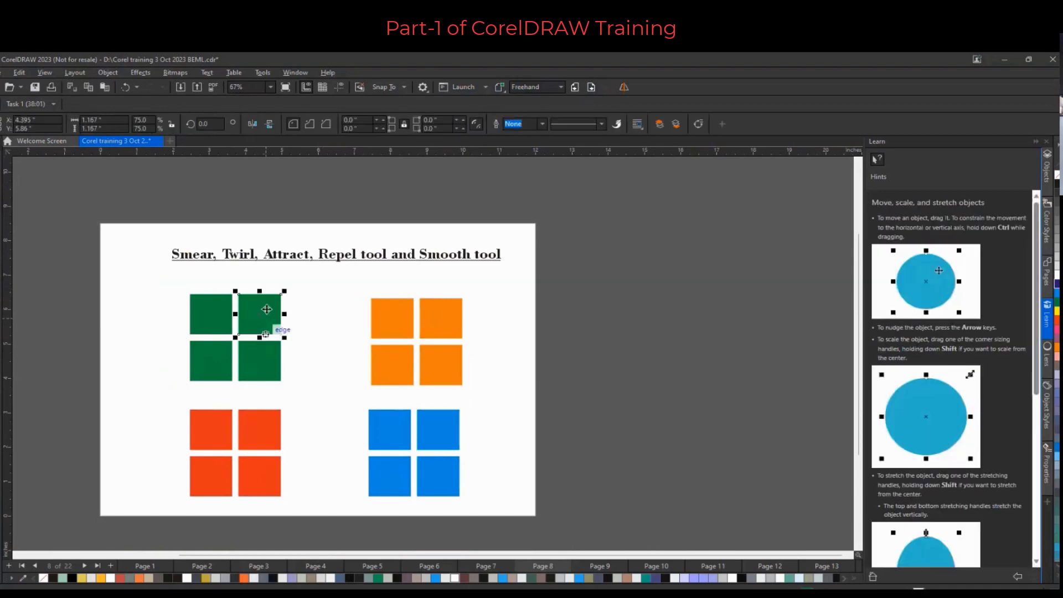
{"action": "left_click", "coordinate": [266, 352]}
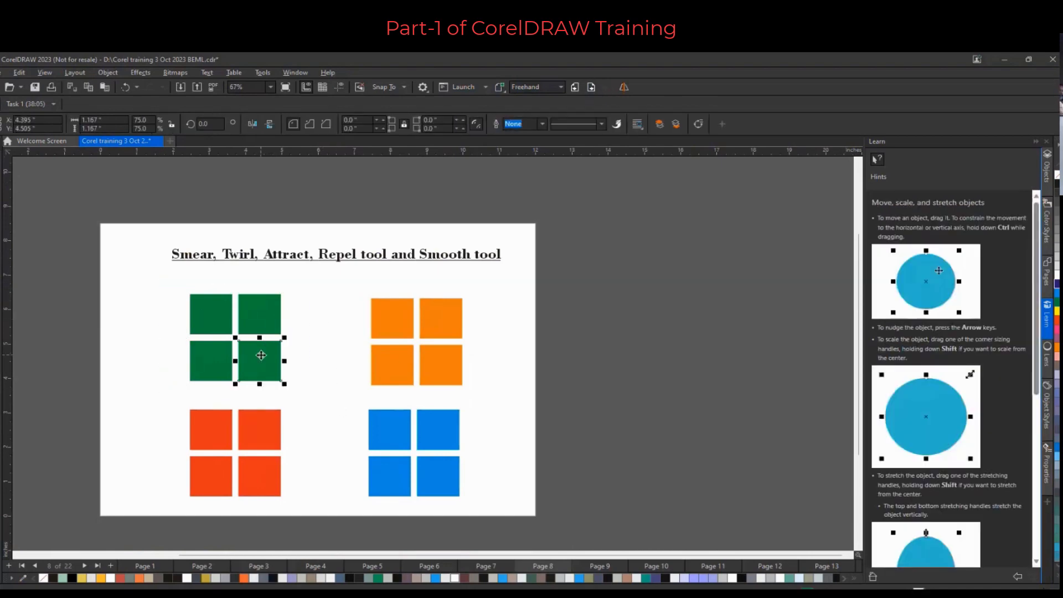
{"action": "left_click", "coordinate": [1055, 320]}
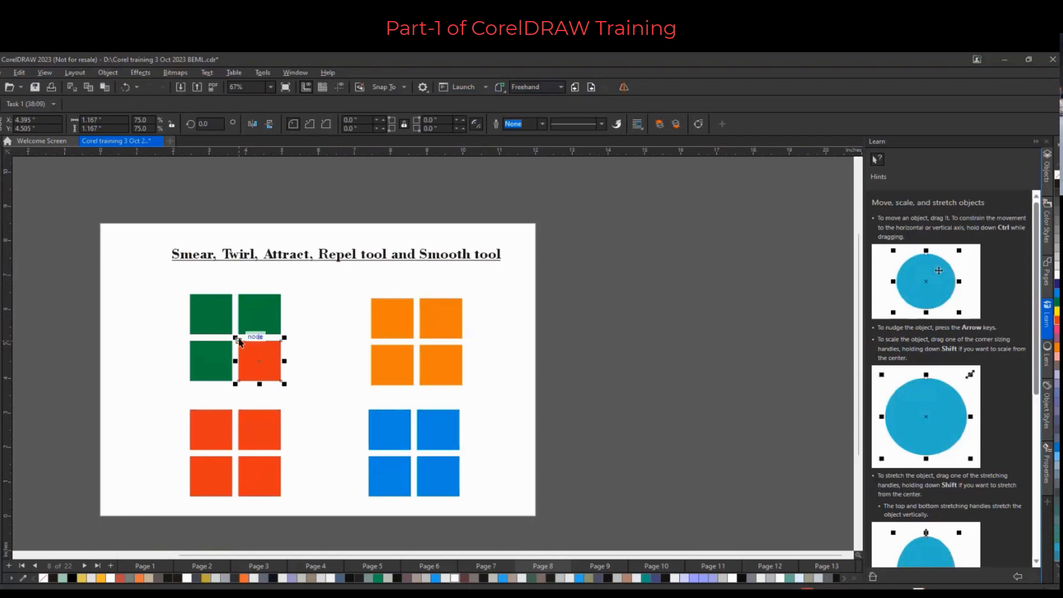
Select the four squares of the top-left group and smear their edges outward right, left and upper-left with the Smear tool
{"action": "scroll", "coordinate": [239, 342], "scroll_direction": "up", "scroll_amount": 1}
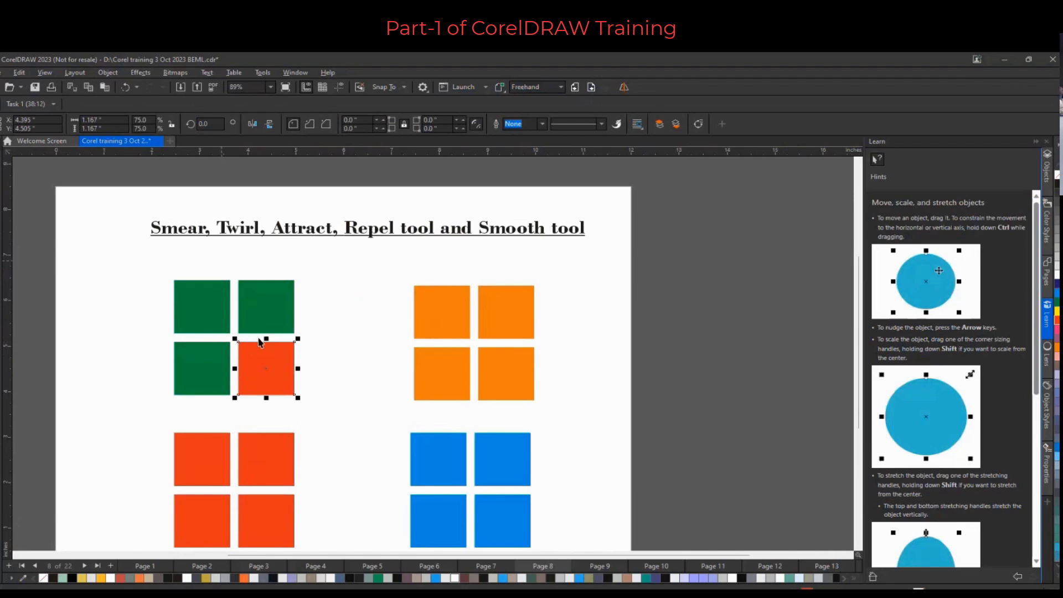
{"action": "left_click", "coordinate": [104, 298]}
{"action": "left_click_drag", "start_coordinate": [157, 266], "coordinate": [334, 421]}
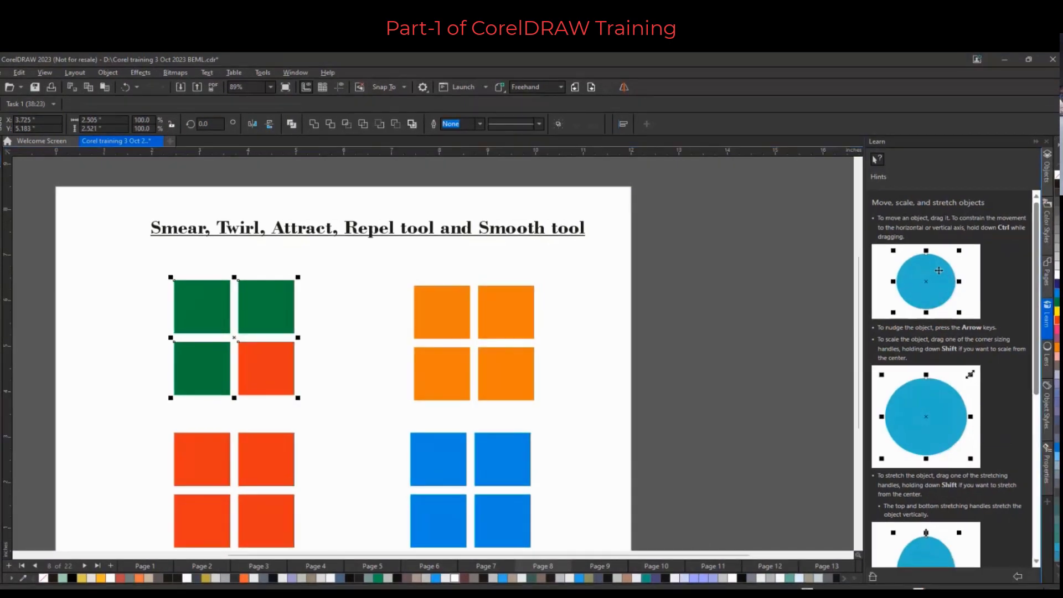
{"action": "left_click", "coordinate": [1, 165]}
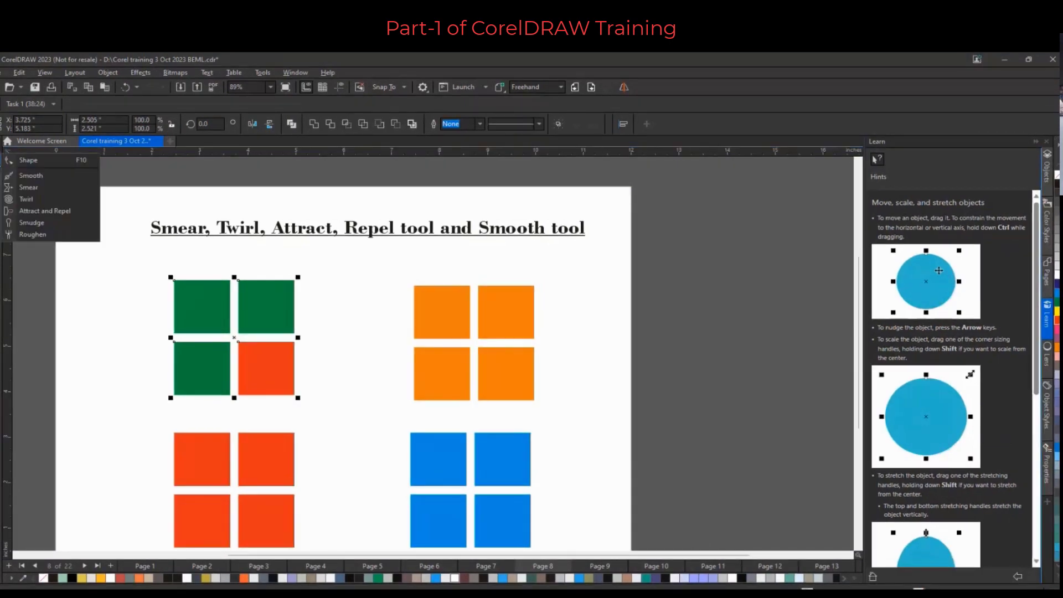
{"action": "left_click", "coordinate": [37, 190]}
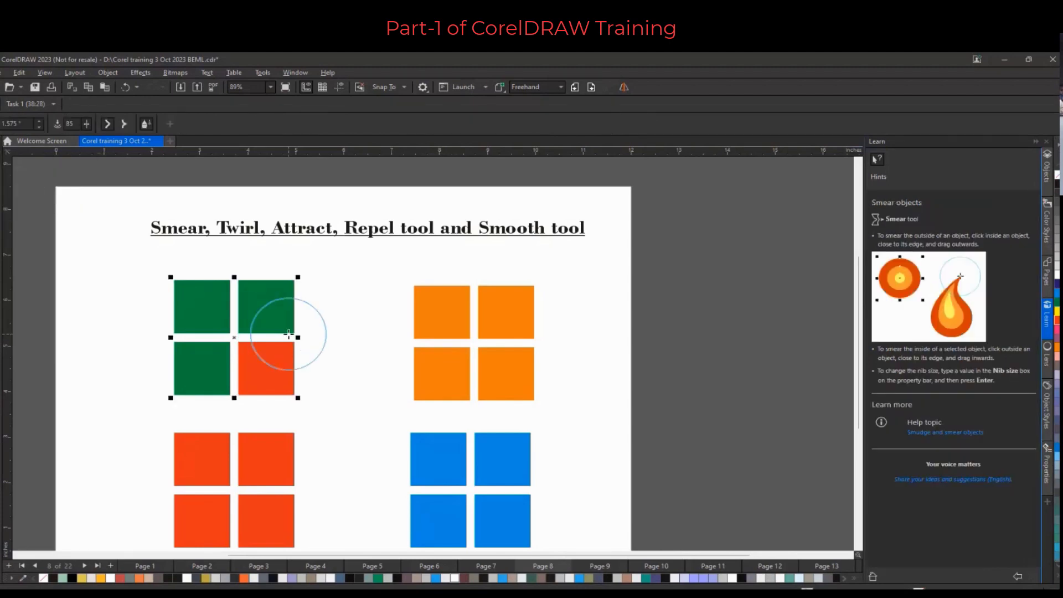
{"action": "left_click_drag", "start_coordinate": [291, 335], "coordinate": [326, 336]}
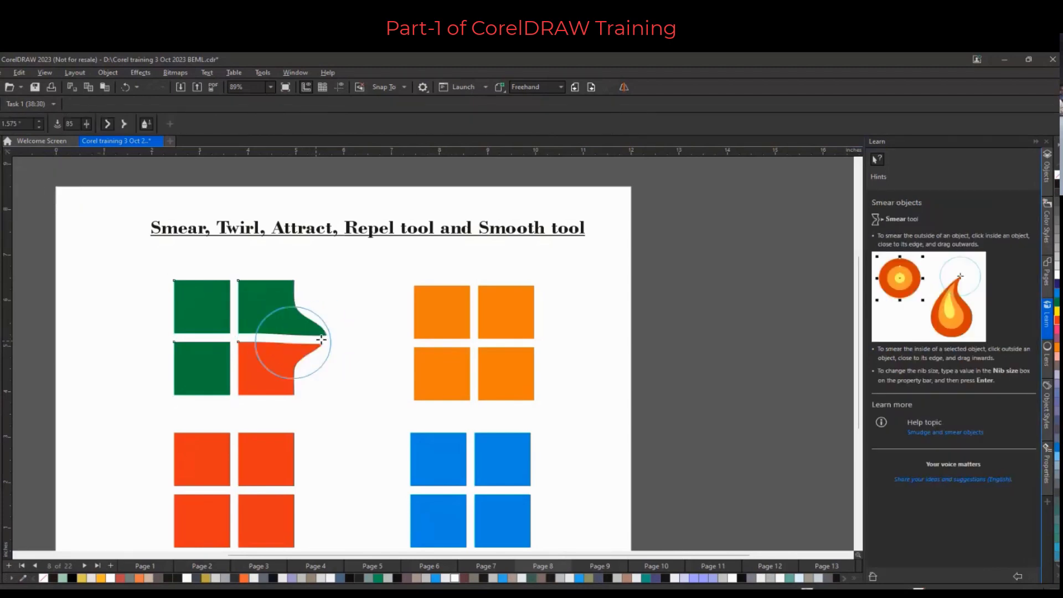
{"action": "left_click_drag", "start_coordinate": [181, 339], "coordinate": [136, 335]}
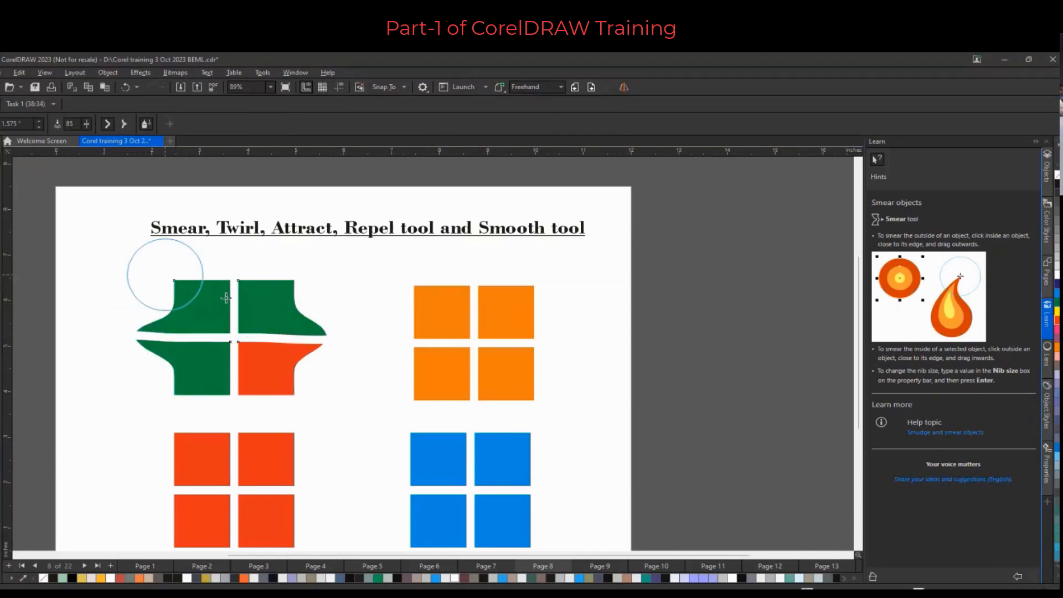
{"action": "mouse_move", "coordinate": [166, 284]}
{"action": "left_mouse_down"}
{"action": "mouse_move", "coordinate": [119, 256]}
{"action": "mouse_move", "coordinate": [130, 280]}
{"action": "mouse_move", "coordinate": [119, 253]}
{"action": "mouse_move", "coordinate": [119, 268]}
{"action": "mouse_move", "coordinate": [84, 263]}
{"action": "mouse_move", "coordinate": [118, 270]}
{"action": "mouse_move", "coordinate": [90, 245]}
{"action": "mouse_move", "coordinate": [110, 271]}
{"action": "left_mouse_up"}
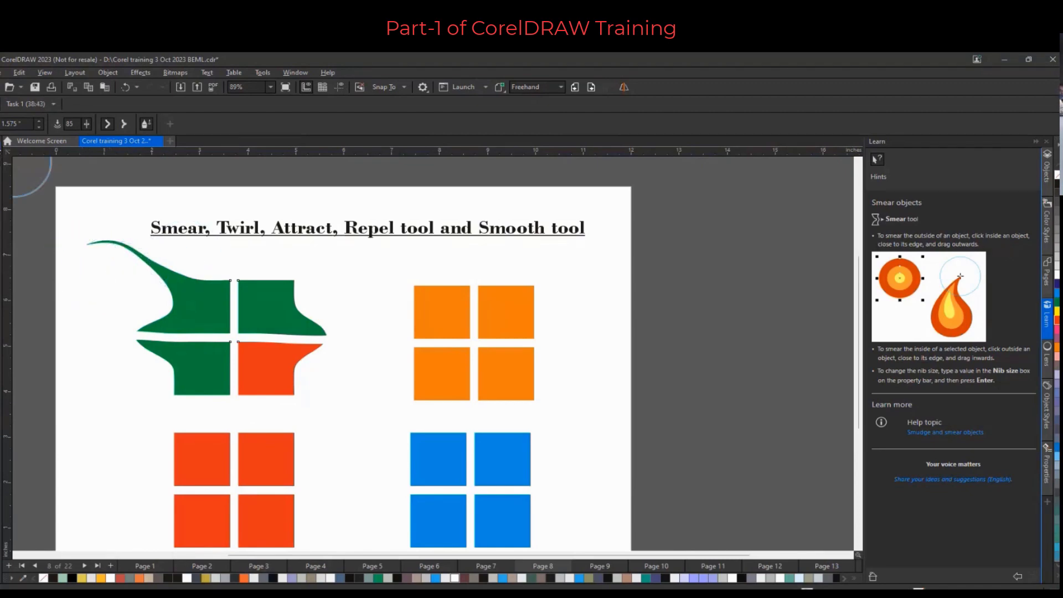
Reshape the long smeared tail at the group's upper left by dragging its segment with the Shape tool
{"action": "left_click", "coordinate": [1, 162]}
{"action": "left_click", "coordinate": [32, 164]}
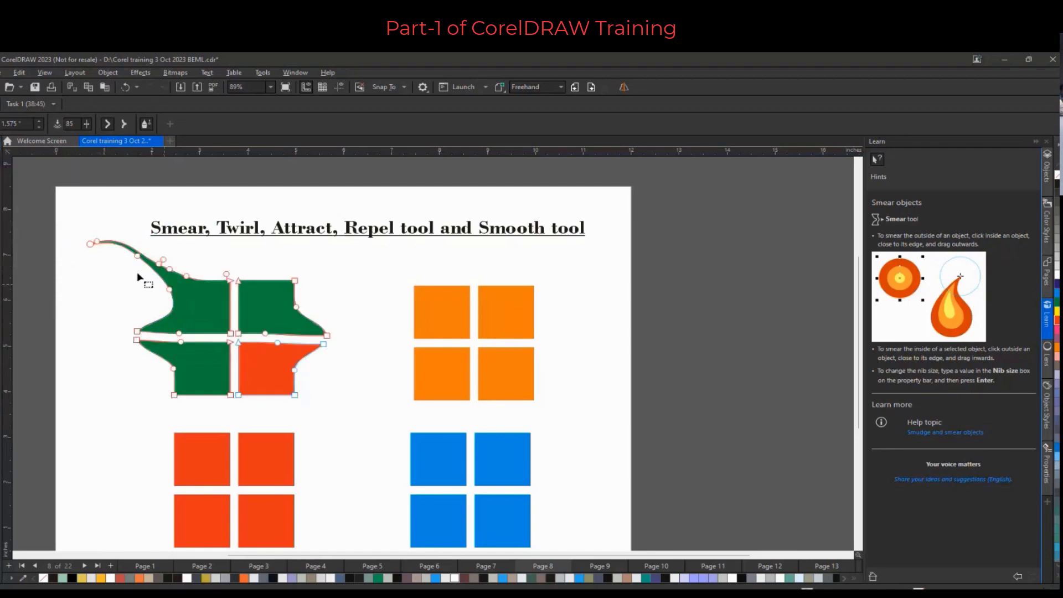
{"action": "scroll", "coordinate": [141, 276], "scroll_direction": "up", "scroll_amount": 2}
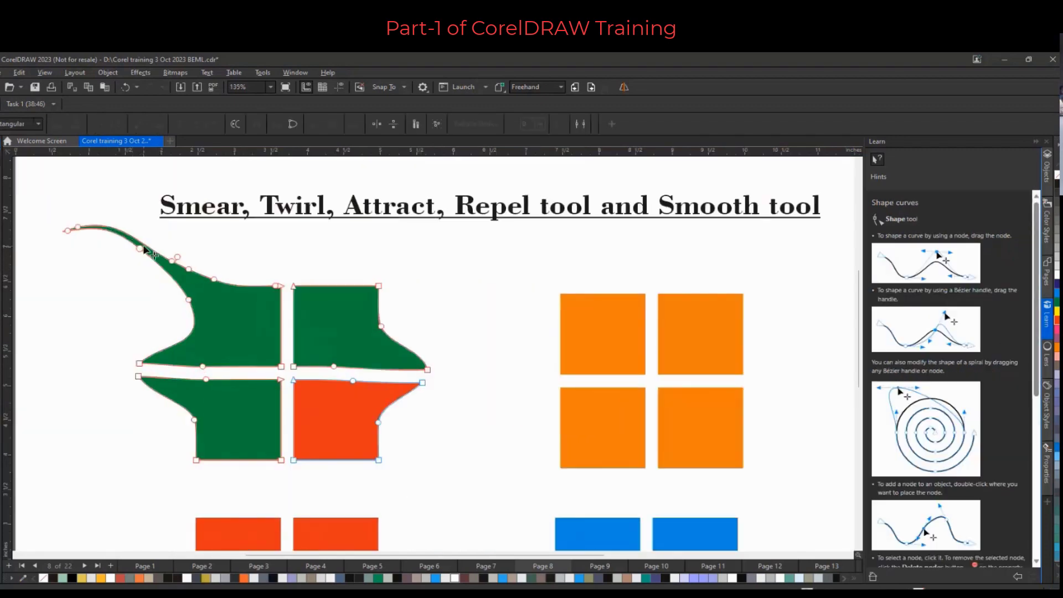
{"action": "left_click_drag", "start_coordinate": [144, 250], "coordinate": [116, 237]}
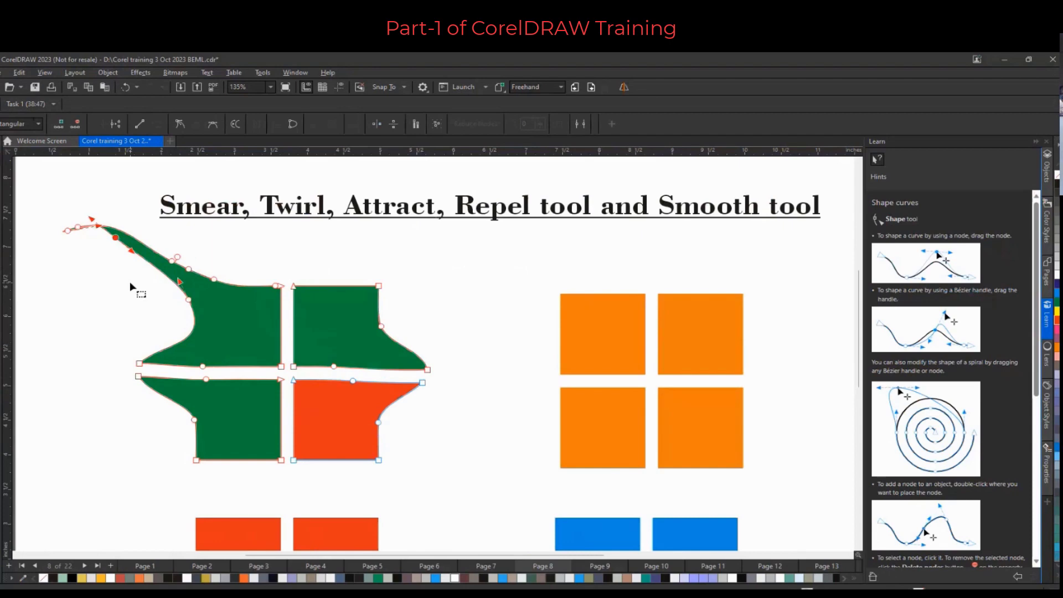
{"action": "left_click", "coordinate": [1, 165]}
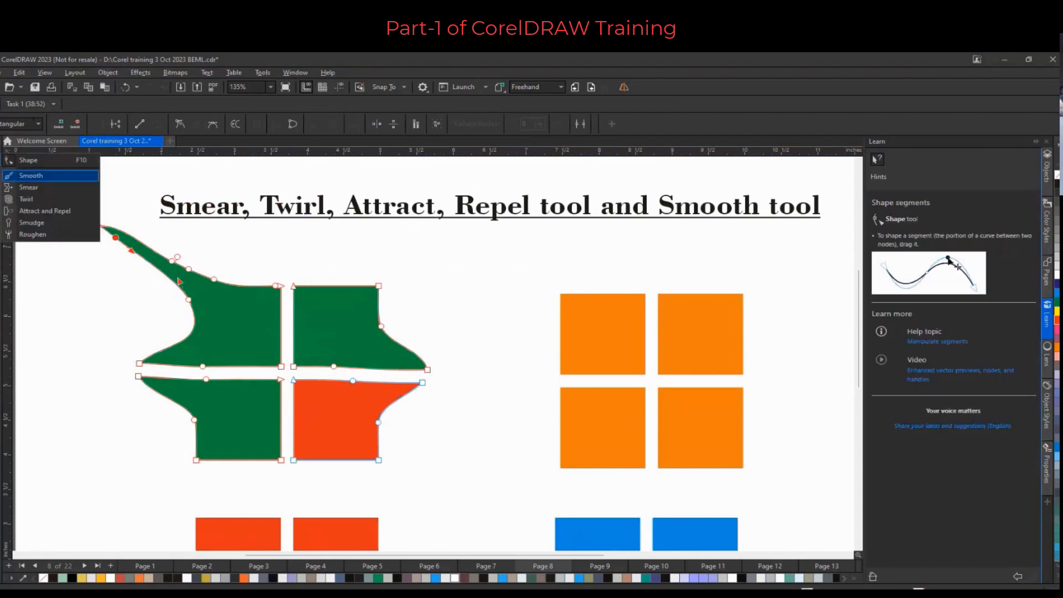
Smear the green group's upper-right edge outward toward the upper right with the Smear tool
{"action": "left_click", "coordinate": [26, 185]}
{"action": "mouse_move", "coordinate": [362, 315]}
{"action": "left_mouse_down"}
{"action": "mouse_move", "coordinate": [367, 292]}
{"action": "mouse_move", "coordinate": [456, 257]}
{"action": "left_mouse_up"}
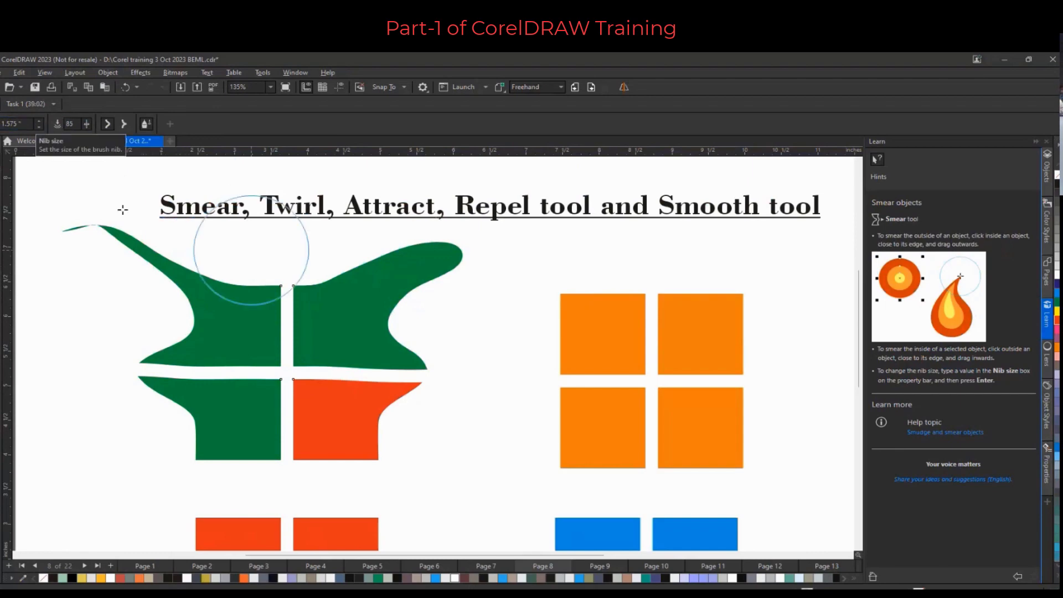
Set the Smear nib size to 0.5" and curl the green shape's right tip downward
{"action": "double_click", "coordinate": [30, 126]}
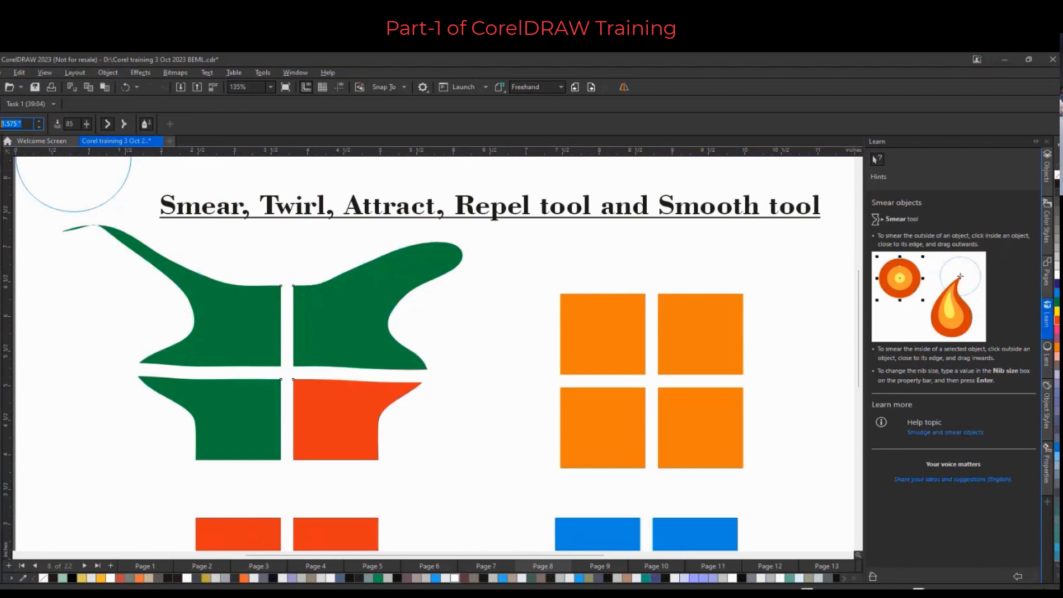
{"action": "type", "text": "0.5"}
{"action": "key", "text": "Return"}
{"action": "mouse_move", "coordinate": [441, 252]}
{"action": "left_mouse_down"}
{"action": "mouse_move", "coordinate": [488, 252]}
{"action": "mouse_move", "coordinate": [500, 285]}
{"action": "mouse_move", "coordinate": [494, 302]}
{"action": "mouse_move", "coordinate": [466, 317]}
{"action": "left_mouse_up"}
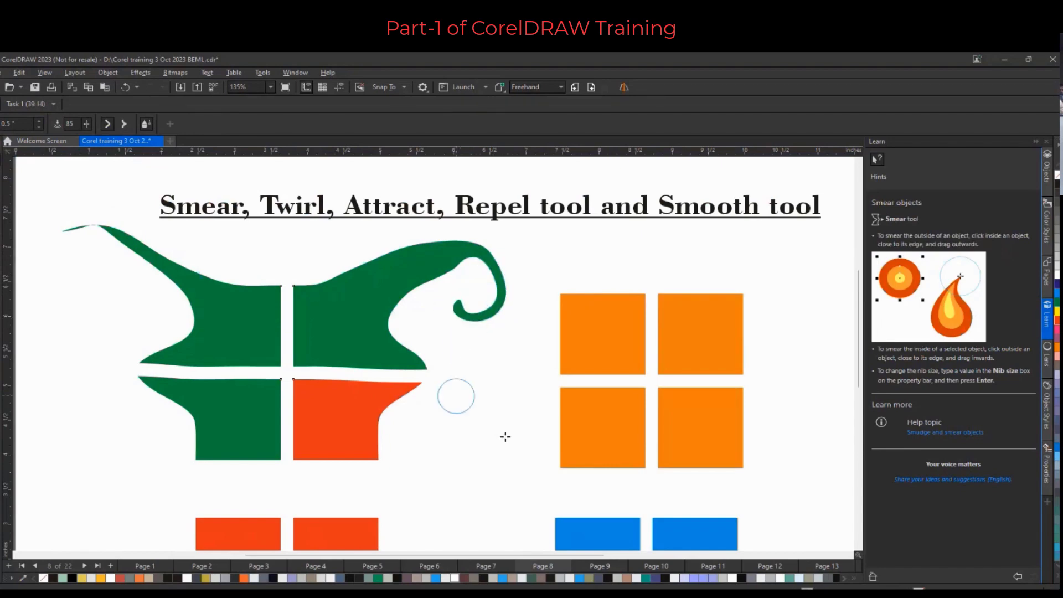
Smear the red-orange square's upper and lower right edges outward to the right
{"action": "mouse_move", "coordinate": [401, 378]}
{"action": "left_mouse_down"}
{"action": "mouse_move", "coordinate": [465, 377]}
{"action": "mouse_move", "coordinate": [446, 378]}
{"action": "left_mouse_up"}
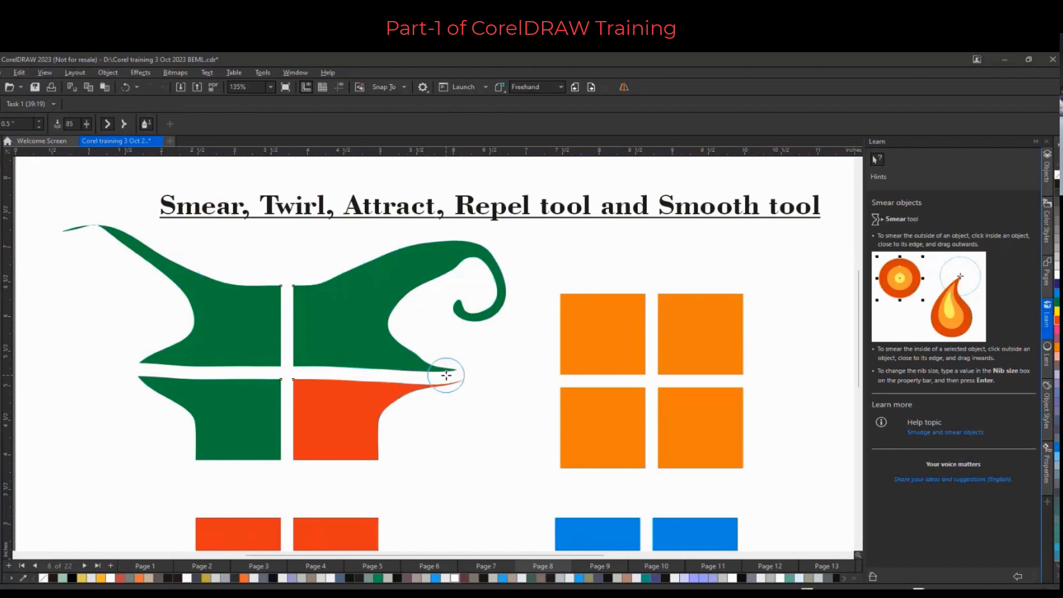
{"action": "mouse_move", "coordinate": [373, 456]}
{"action": "left_mouse_down"}
{"action": "mouse_move", "coordinate": [390, 473]}
{"action": "mouse_move", "coordinate": [443, 454]}
{"action": "left_mouse_up"}
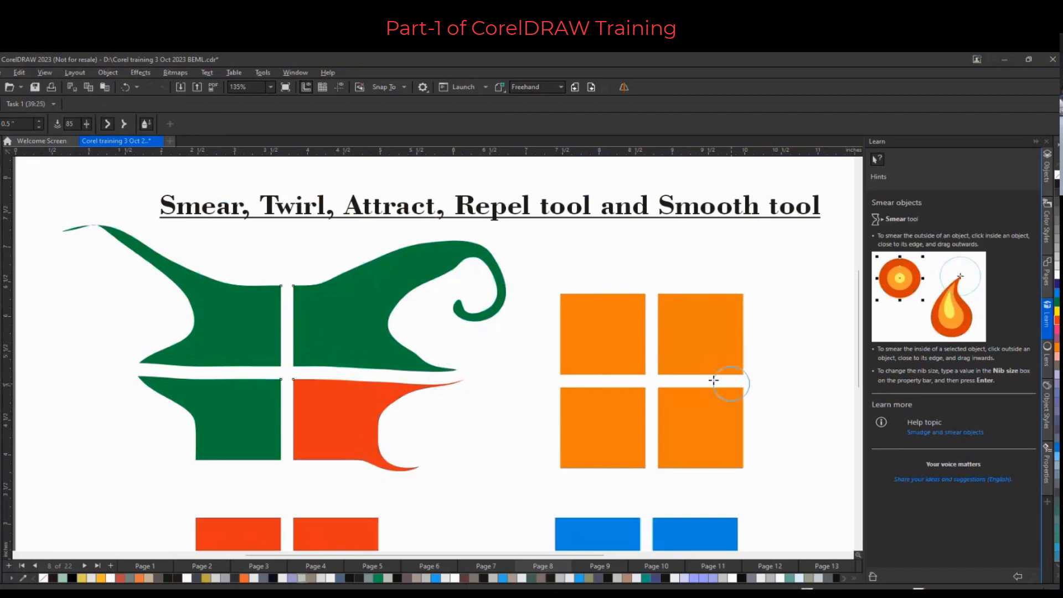
Select the four orange squares and, with the Attract and Repel tool at rate 1, attract their inner corners at the group's centre
{"action": "scroll", "coordinate": [719, 382], "scroll_direction": "up", "scroll_amount": 2}
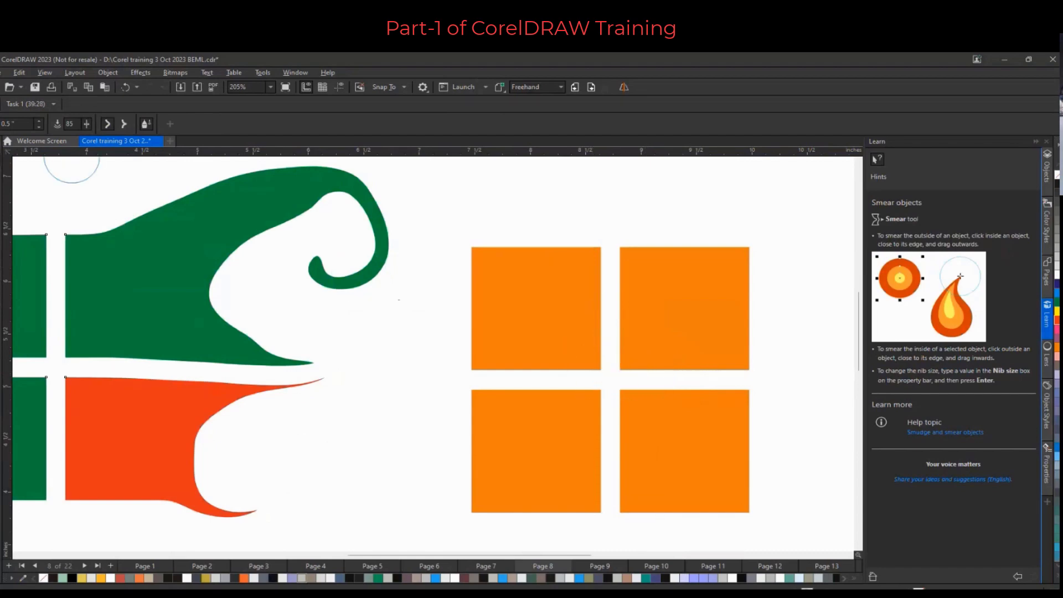
{"action": "left_click", "coordinate": [1, 162]}
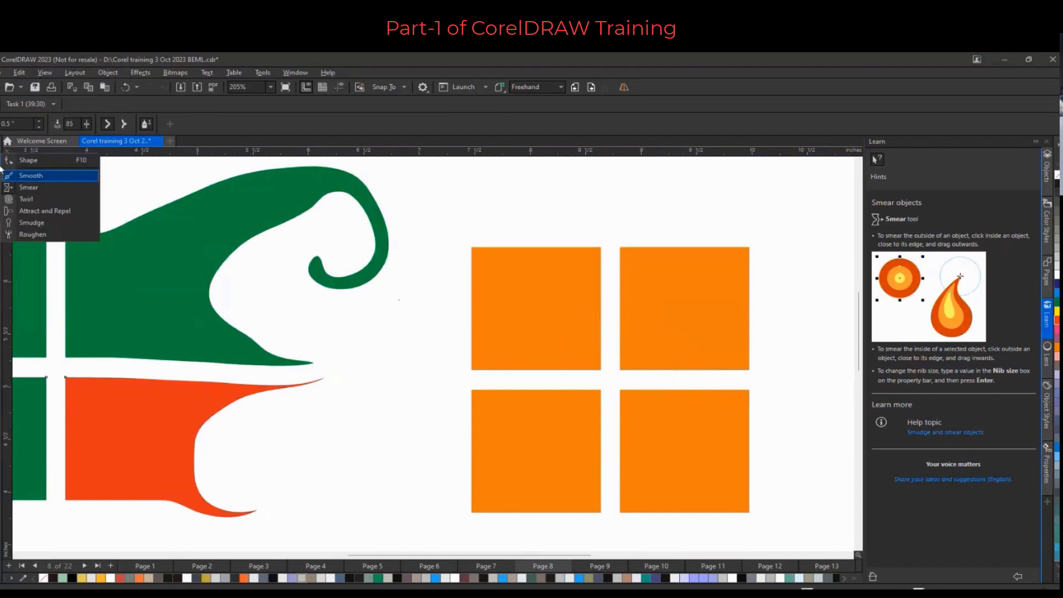
{"action": "left_click", "coordinate": [36, 211]}
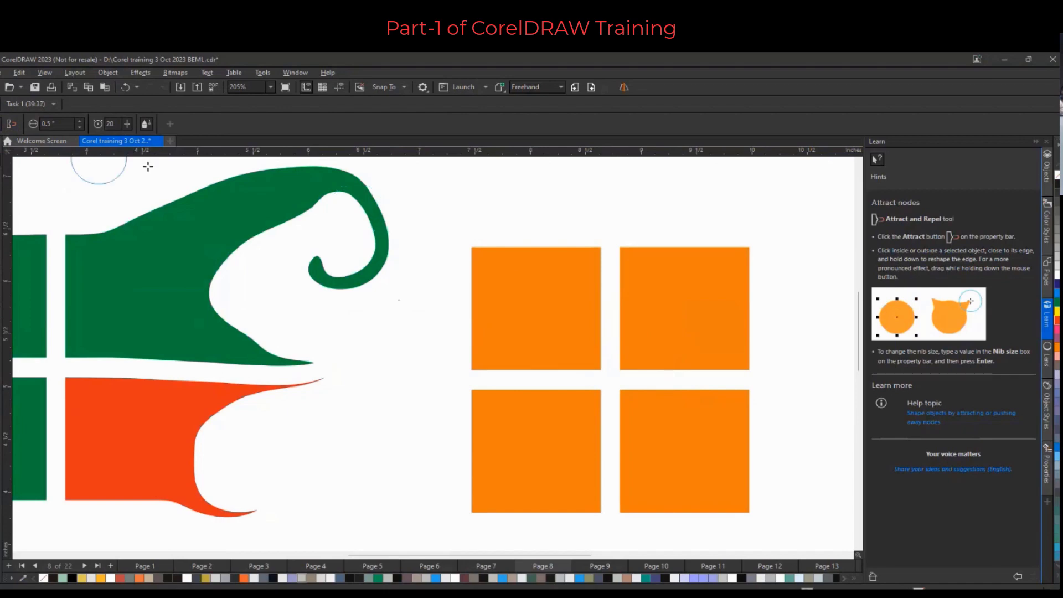
{"action": "key", "text": "space"}
{"action": "left_click_drag", "start_coordinate": [462, 227], "coordinate": [795, 541]}
{"action": "scroll", "coordinate": [637, 401], "scroll_direction": "up", "scroll_amount": 3}
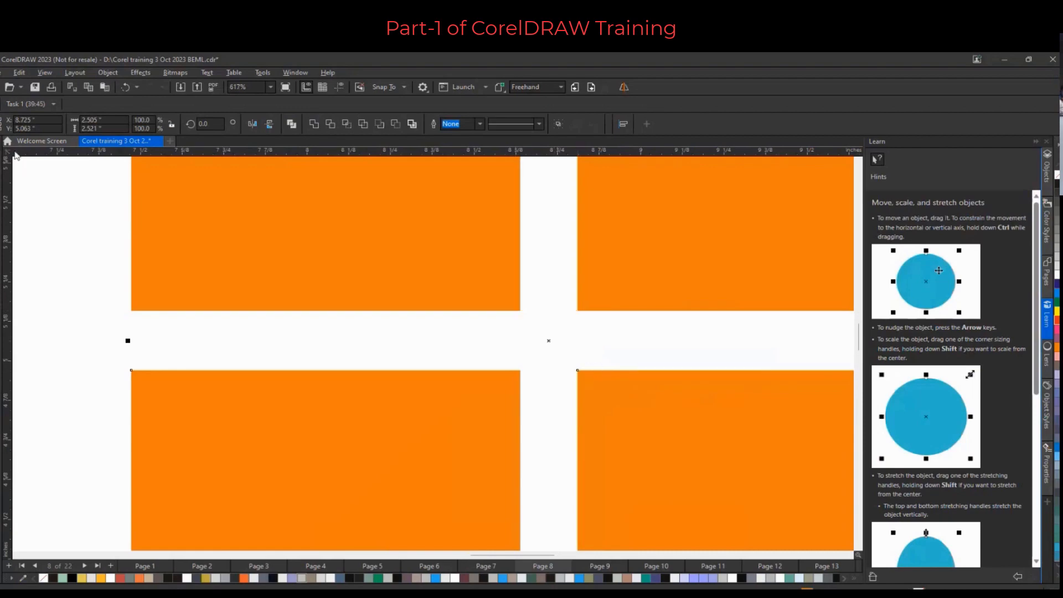
{"action": "left_click", "coordinate": [1, 176]}
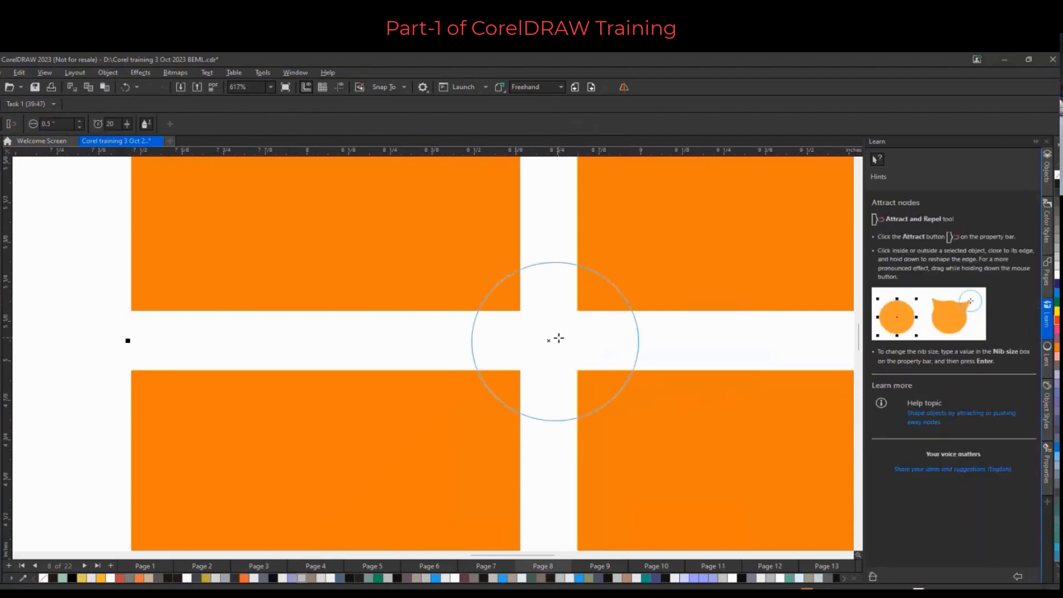
{"action": "left_click_drag", "start_coordinate": [549, 339], "coordinate": [549, 339]}
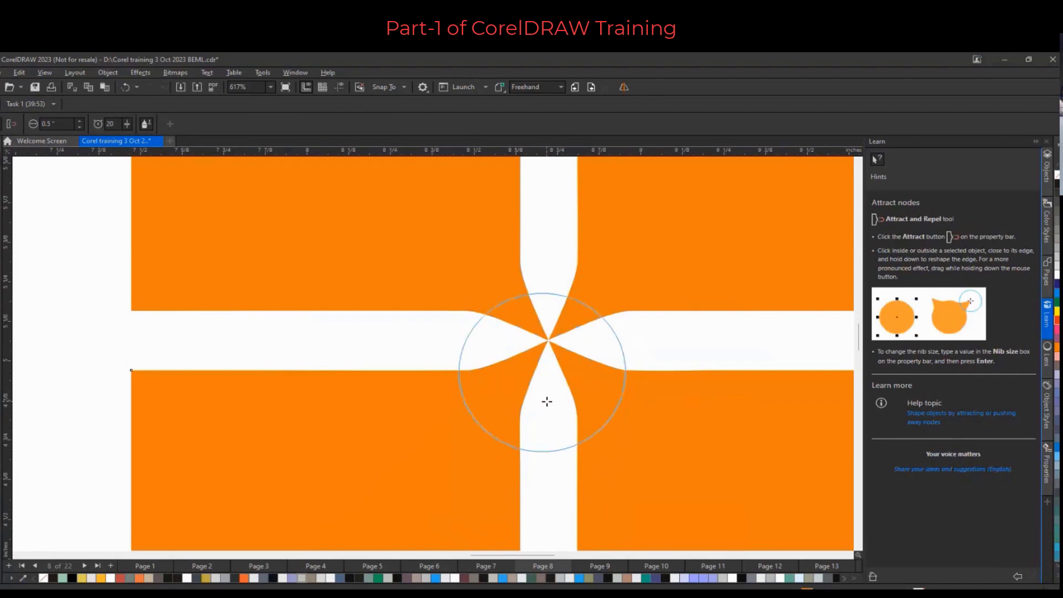
{"action": "key", "text": "ctrl+z"}
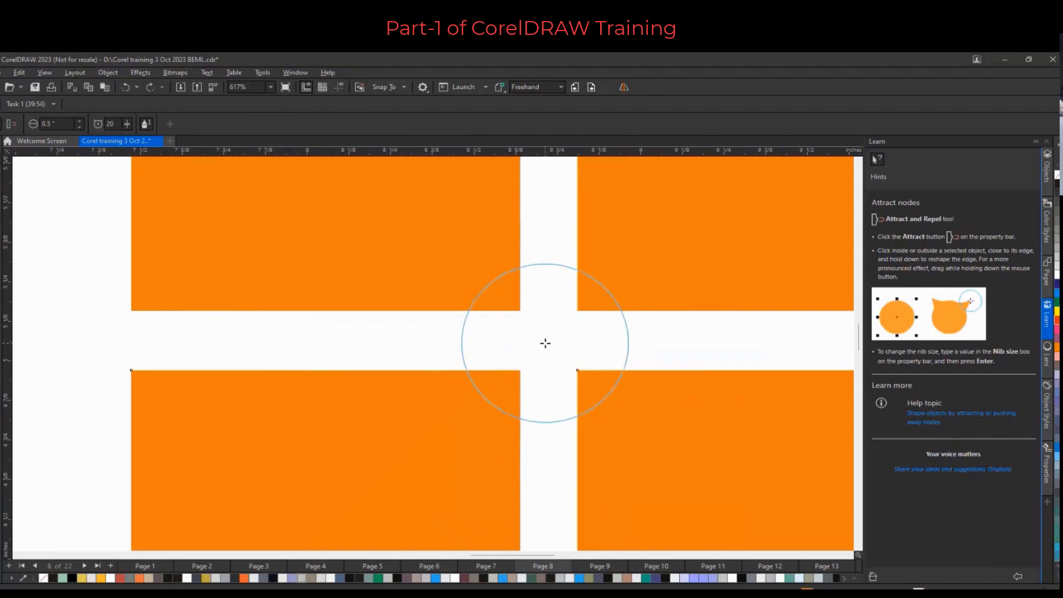
{"action": "left_click_drag", "start_coordinate": [547, 345], "coordinate": [547, 346]}
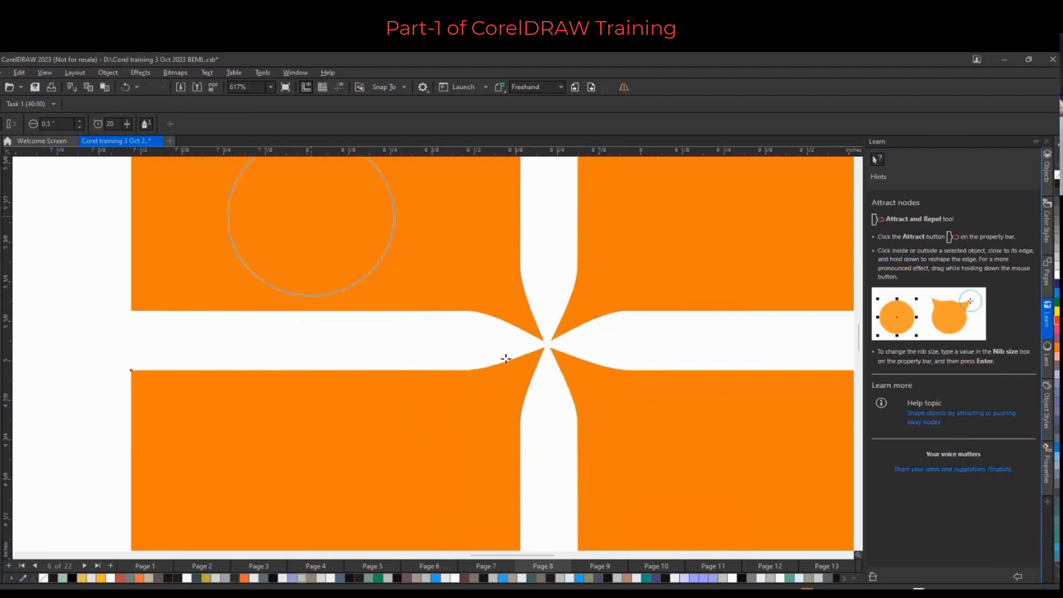
{"action": "left_click", "coordinate": [127, 123]}
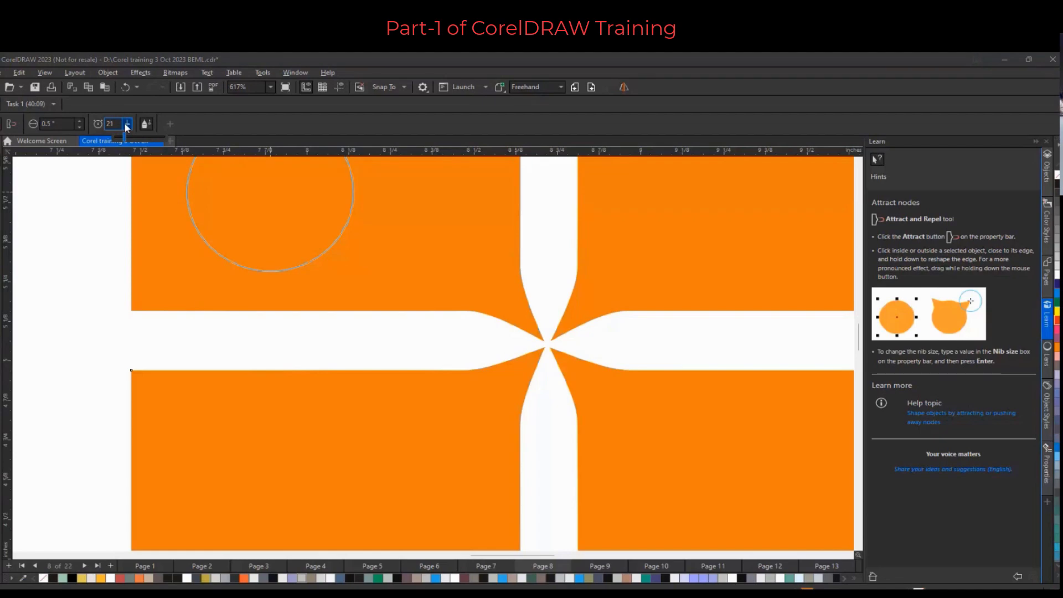
{"action": "mouse_move", "coordinate": [125, 124]}
{"action": "left_mouse_down"}
{"action": "mouse_move", "coordinate": [144, 128]}
{"action": "mouse_move", "coordinate": [127, 130]}
{"action": "left_mouse_up"}
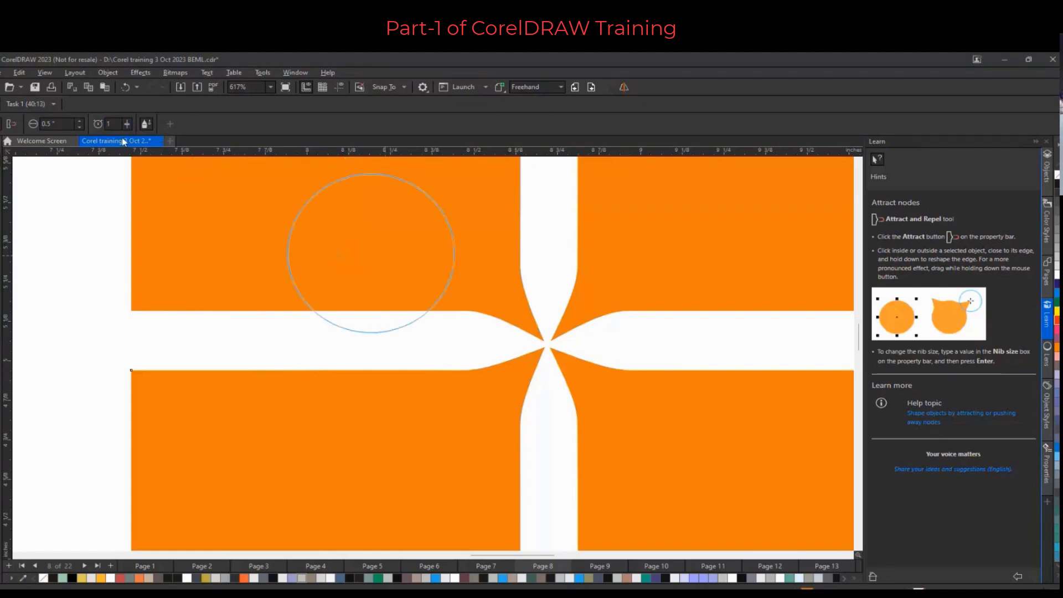
{"action": "key", "text": "ctrl+z"}
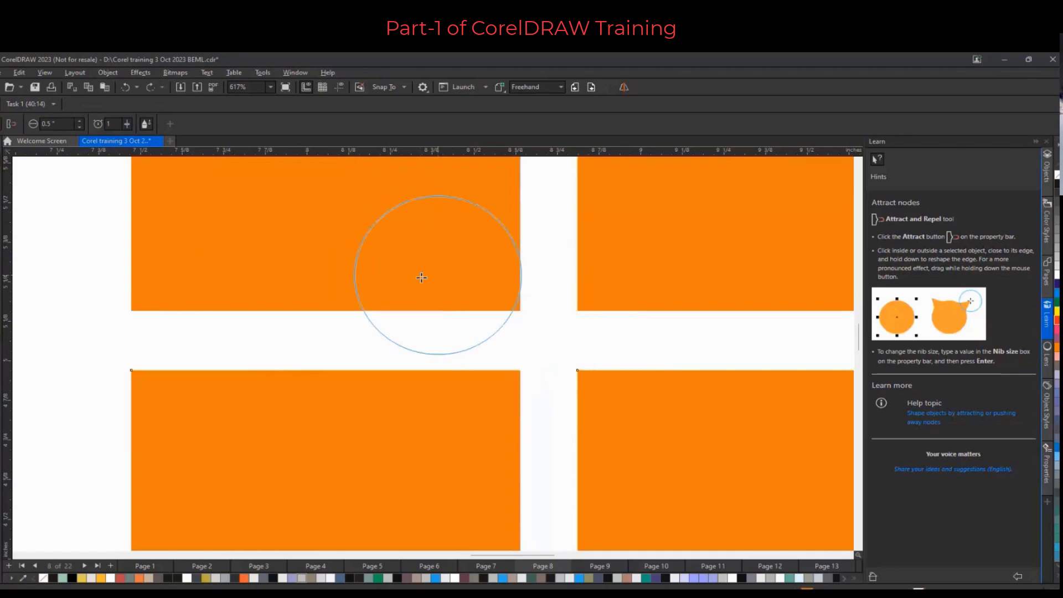
{"action": "left_click_drag", "start_coordinate": [541, 338], "coordinate": [549, 345]}
Attract the orange squares' left gap edges, then at rate 21 drag out a tail to the left
{"action": "scroll", "coordinate": [531, 348], "scroll_direction": "down", "scroll_amount": 2}
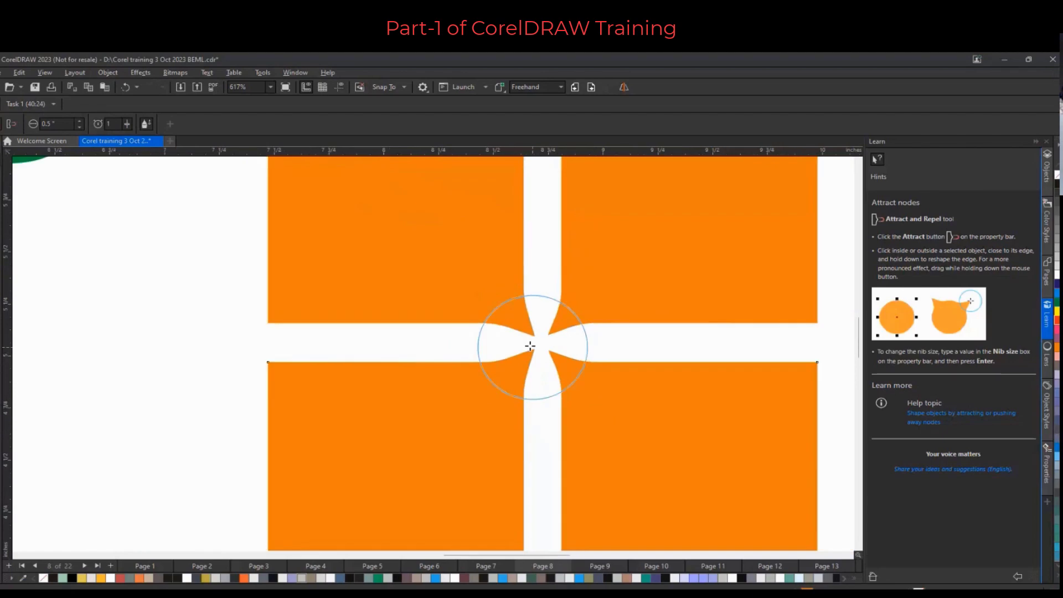
{"action": "left_click_drag", "start_coordinate": [277, 342], "coordinate": [257, 336]}
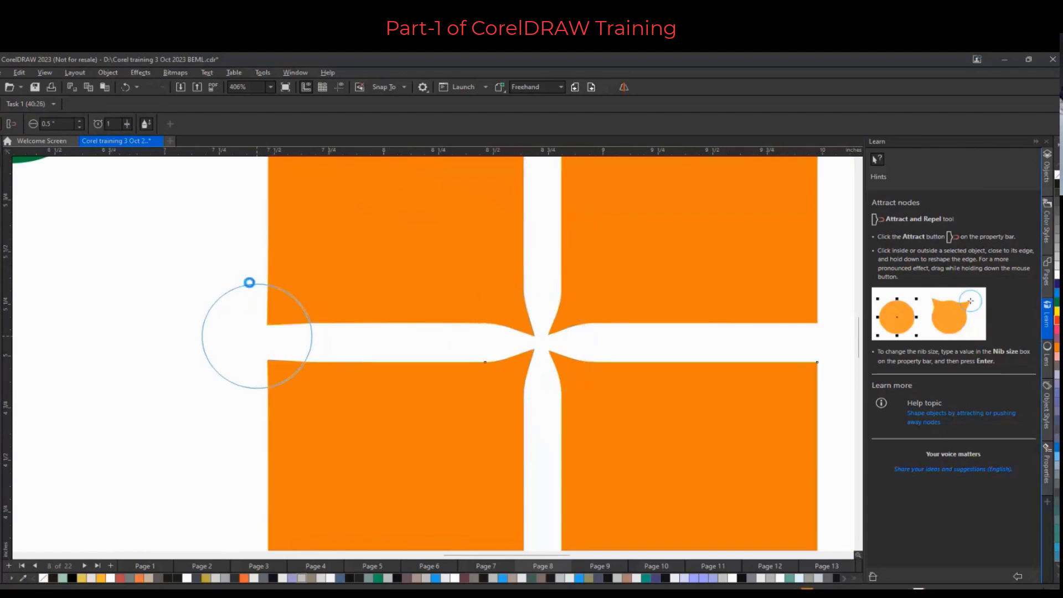
{"action": "left_click_drag", "start_coordinate": [127, 124], "coordinate": [139, 127]}
{"action": "mouse_move", "coordinate": [256, 346]}
{"action": "left_mouse_down"}
{"action": "mouse_move", "coordinate": [200, 353]}
{"action": "mouse_move", "coordinate": [189, 381]}
{"action": "mouse_move", "coordinate": [211, 421]}
{"action": "mouse_move", "coordinate": [174, 427]}
{"action": "mouse_move", "coordinate": [146, 401]}
{"action": "mouse_move", "coordinate": [149, 376]}
{"action": "mouse_move", "coordinate": [191, 325]}
{"action": "mouse_move", "coordinate": [181, 317]}
{"action": "mouse_move", "coordinate": [135, 326]}
{"action": "mouse_move", "coordinate": [112, 342]}
{"action": "left_mouse_up"}
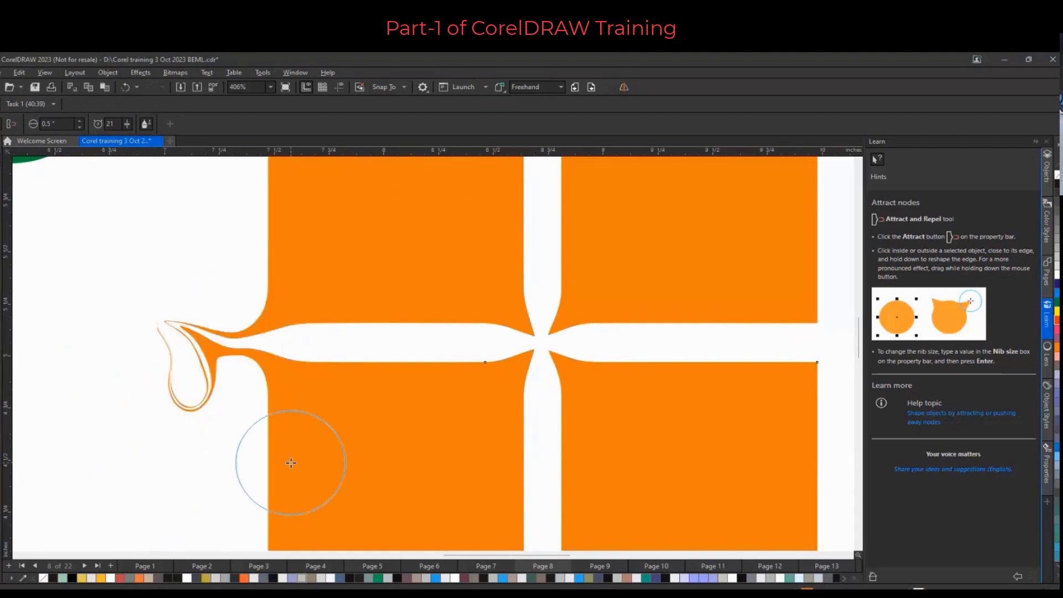
Switch the tool to Repel and push rounded bulges out at the orange squares' outer corners
{"action": "scroll", "coordinate": [289, 332], "scroll_direction": "down", "scroll_amount": 1}
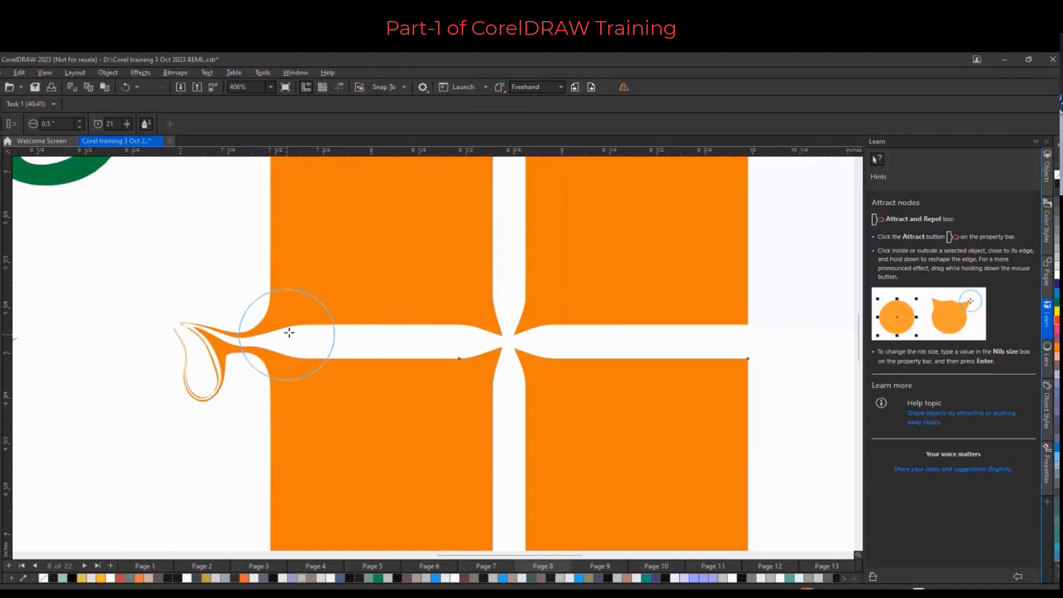
{"action": "scroll", "coordinate": [289, 332], "scroll_direction": "down", "scroll_amount": 2}
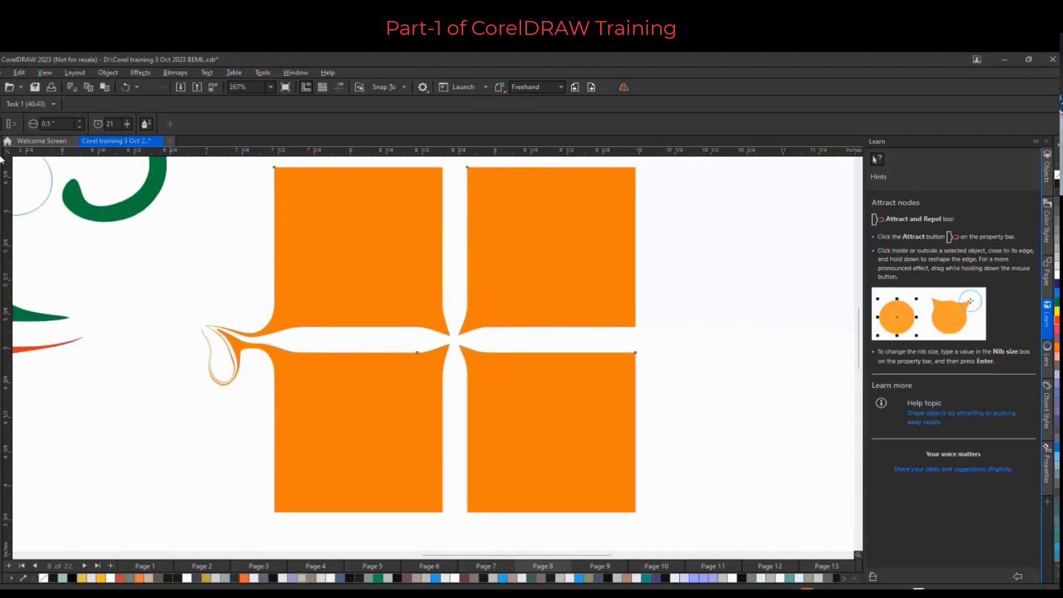
{"action": "left_click", "coordinate": [13, 124]}
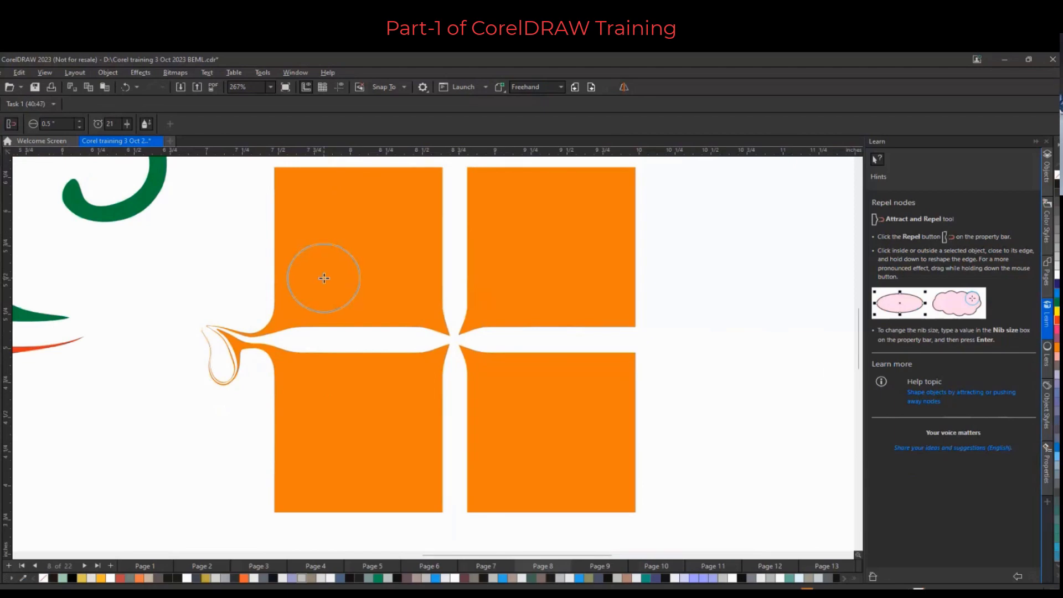
{"action": "scroll", "coordinate": [346, 284], "scroll_direction": "down", "scroll_amount": 2}
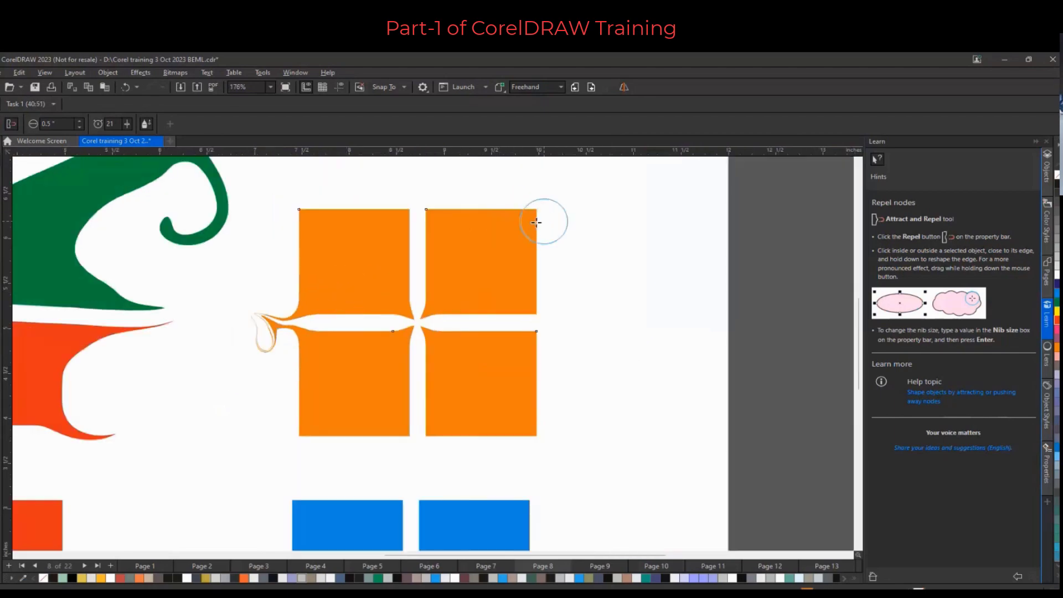
{"action": "mouse_move", "coordinate": [527, 219]}
{"action": "left_mouse_down"}
{"action": "mouse_move", "coordinate": [517, 205]}
{"action": "mouse_move", "coordinate": [537, 205]}
{"action": "mouse_move", "coordinate": [529, 208]}
{"action": "mouse_move", "coordinate": [540, 218]}
{"action": "left_mouse_up"}
{"action": "left_click_drag", "start_coordinate": [442, 228], "coordinate": [434, 221]}
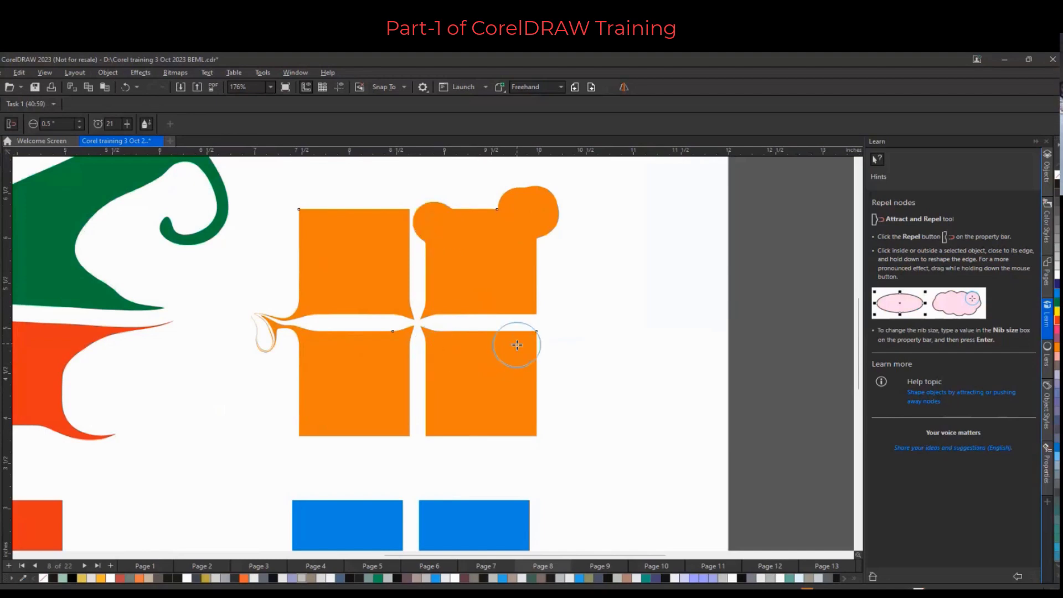
{"action": "left_click_drag", "start_coordinate": [515, 343], "coordinate": [522, 341]}
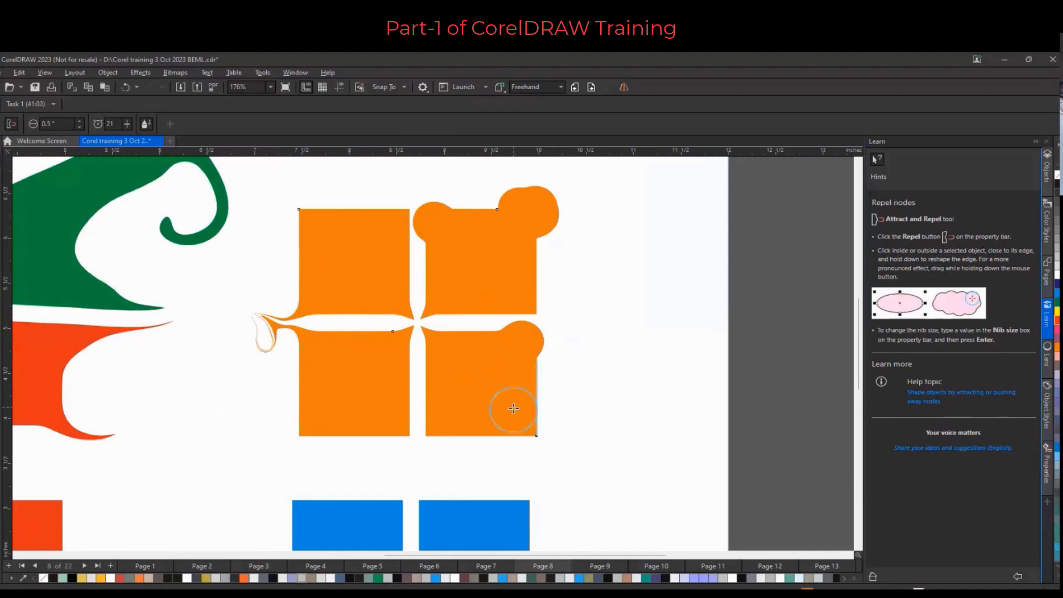
{"action": "left_click_drag", "start_coordinate": [510, 408], "coordinate": [517, 417]}
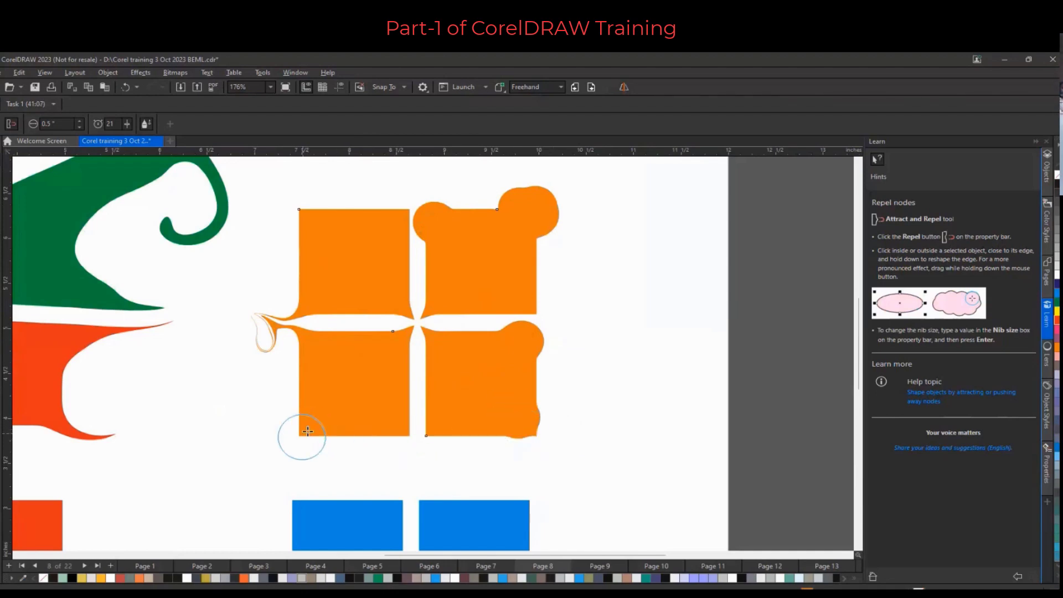
{"action": "left_click_drag", "start_coordinate": [305, 428], "coordinate": [314, 434]}
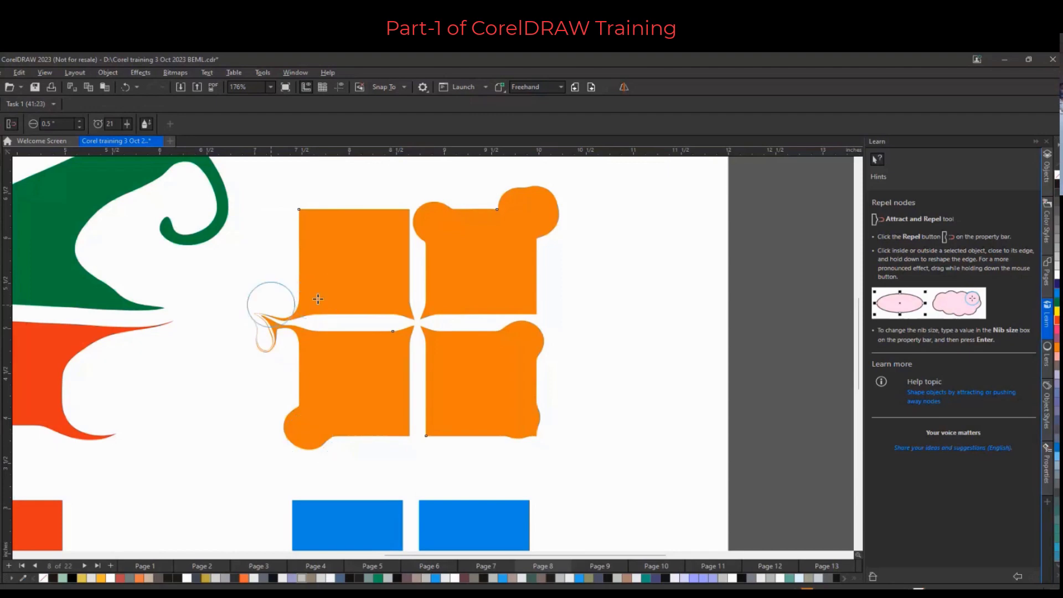
Select the upper-right blue square and twirl its upper-right corner with the Twirl tool at a 1" nib size
{"action": "scroll", "coordinate": [268, 299], "scroll_direction": "down", "scroll_amount": 3}
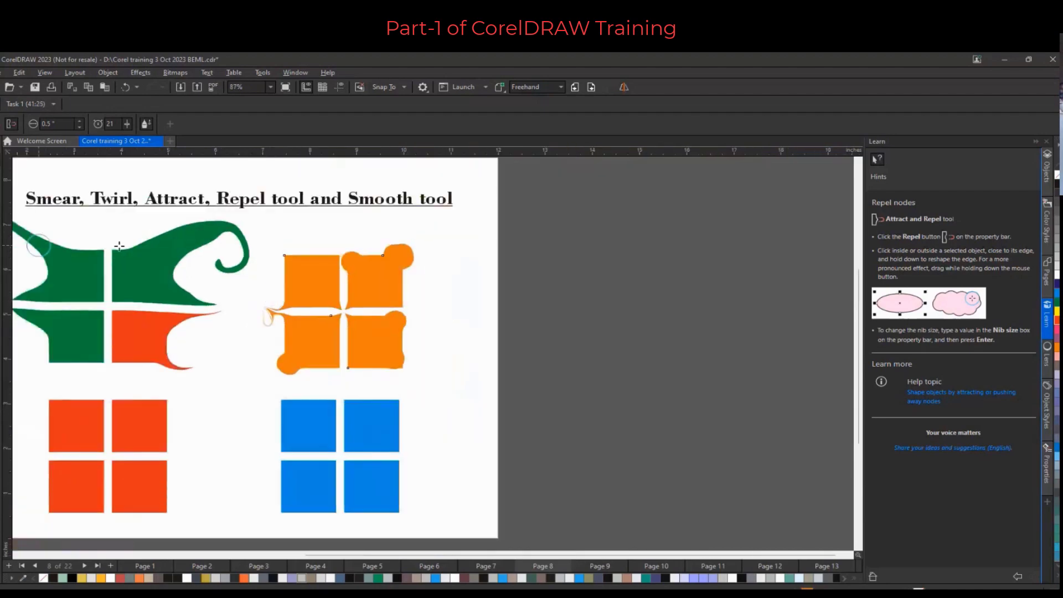
{"action": "left_click", "coordinate": [1, 161]}
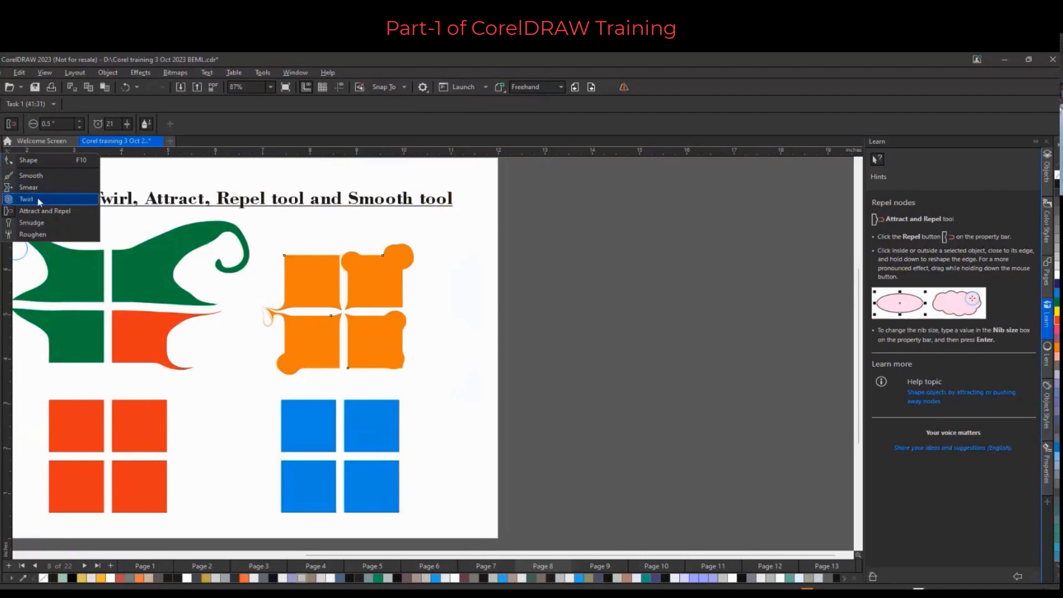
{"action": "left_click", "coordinate": [40, 199]}
{"action": "left_click", "coordinate": [1, 148]}
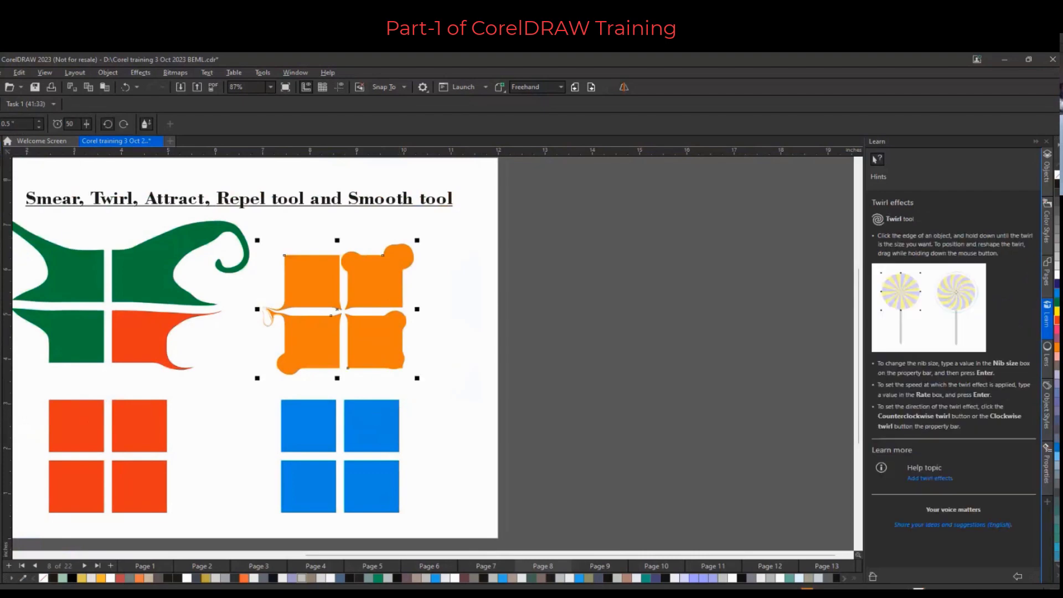
{"action": "left_click", "coordinate": [373, 413]}
{"action": "scroll", "coordinate": [390, 421], "scroll_direction": "up", "scroll_amount": 3}
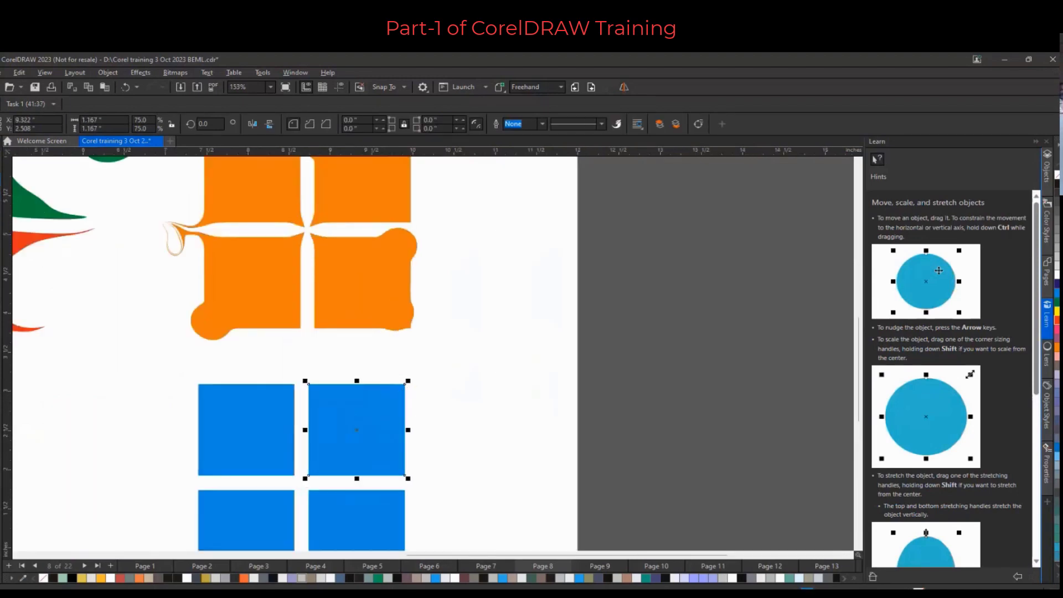
{"action": "key", "text": "space"}
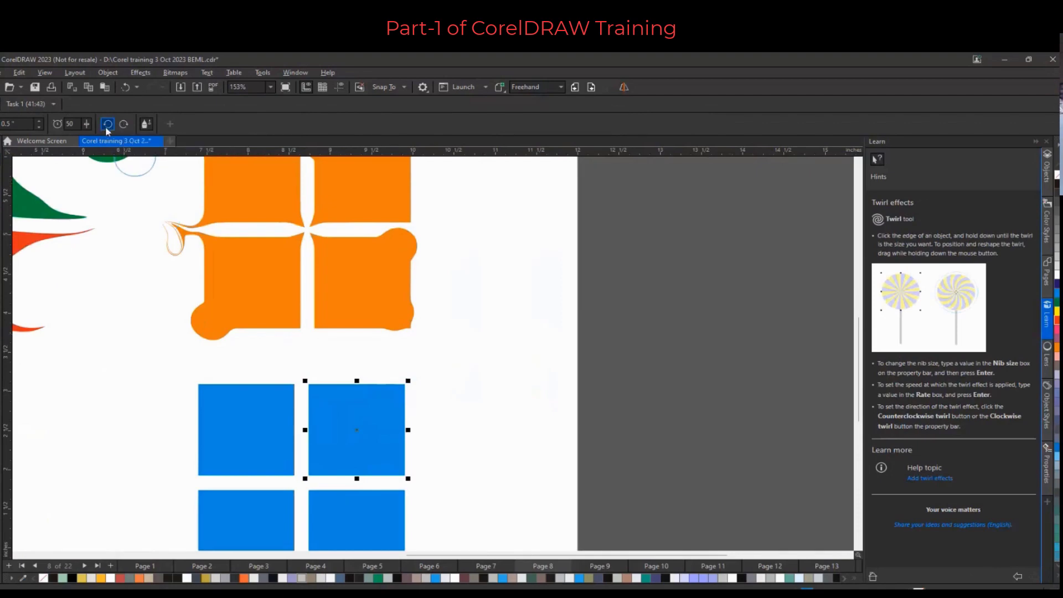
{"action": "left_click", "coordinate": [124, 127]}
{"action": "left_click", "coordinate": [17, 123]}
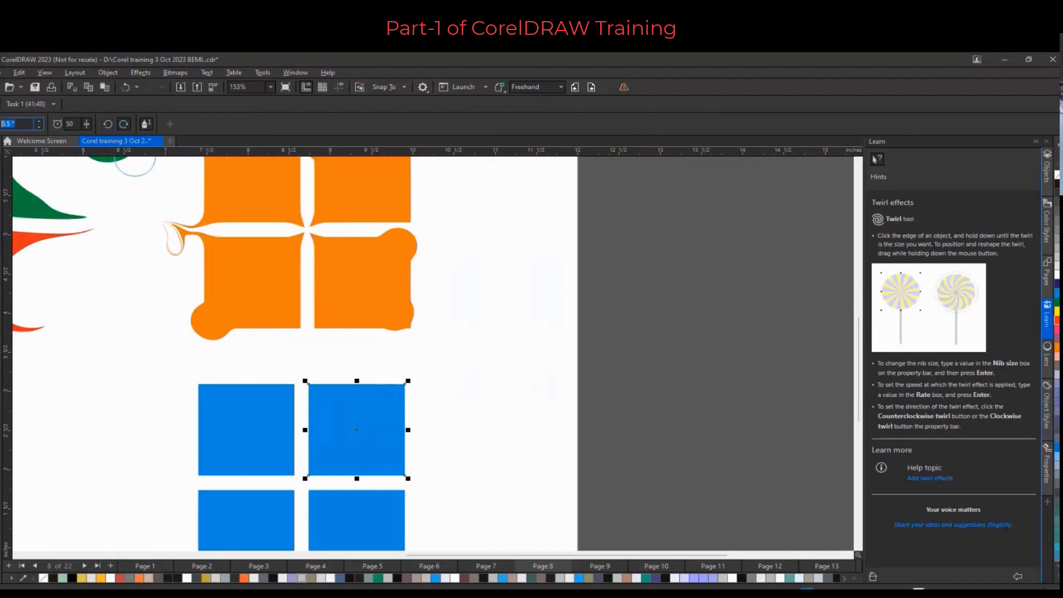
{"action": "type", "text": "1"}
{"action": "key", "text": "Return"}
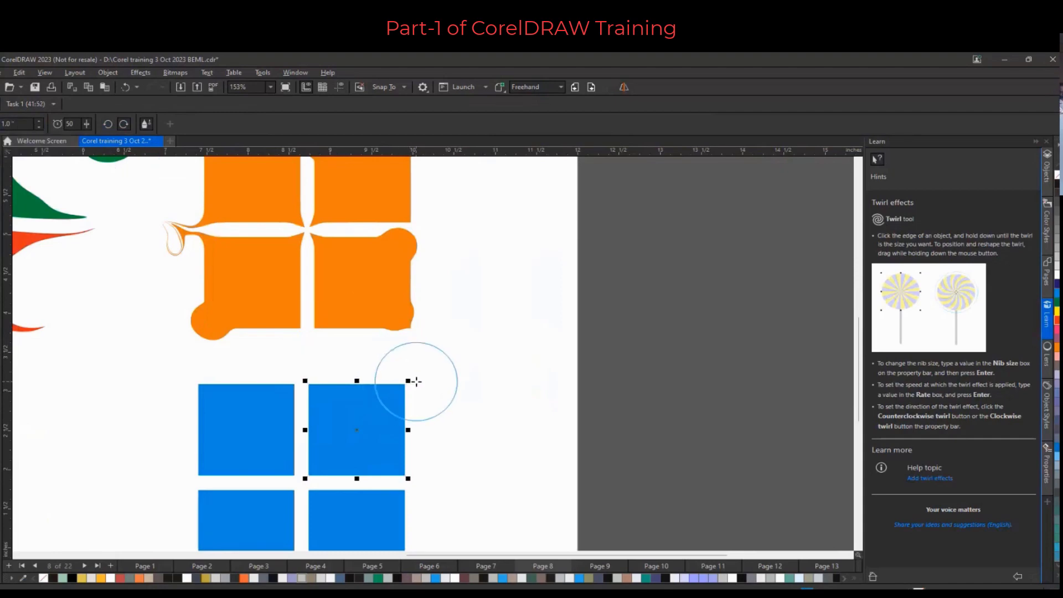
{"action": "left_click_drag", "start_coordinate": [423, 380], "coordinate": [424, 377]}
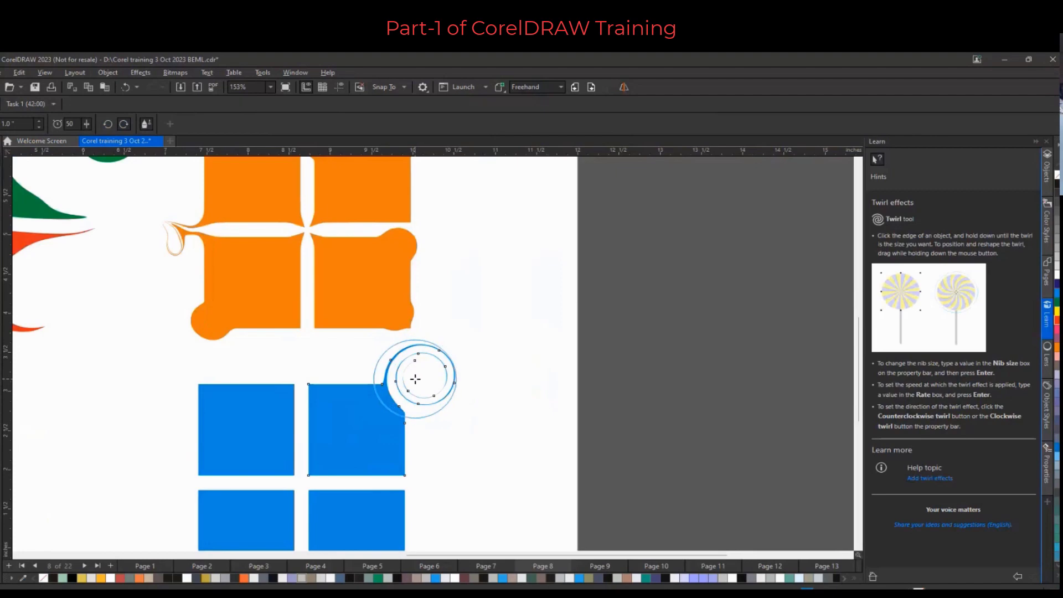
Set the Twirl tool to counterclockwise at rate 21 and twirl the upper-left blue square's top-left corner outward into a swirl
{"action": "left_click", "coordinate": [109, 124]}
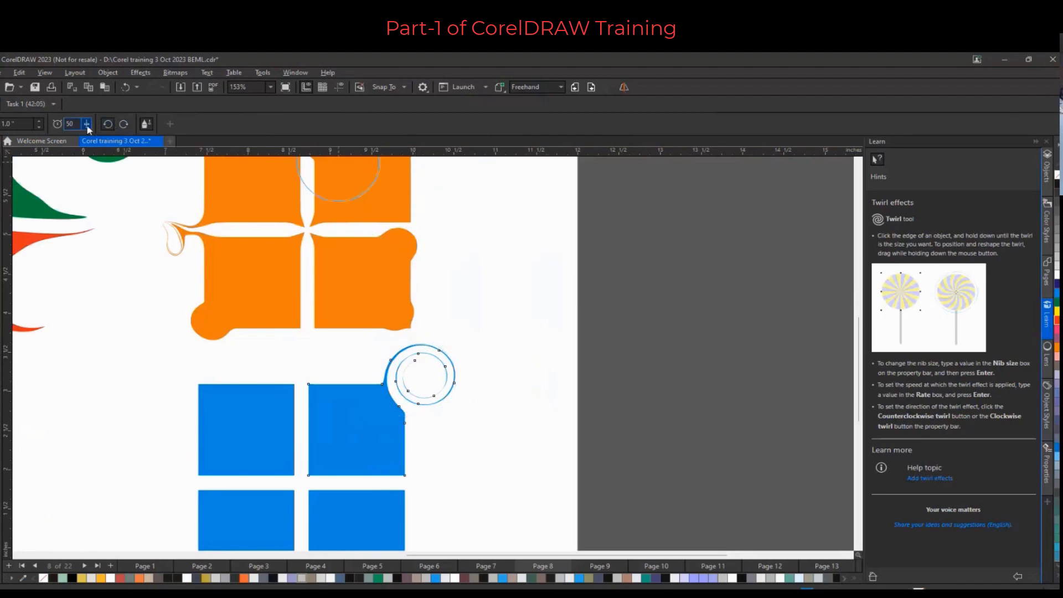
{"action": "left_click", "coordinate": [87, 125]}
{"action": "left_click_drag", "start_coordinate": [87, 127], "coordinate": [72, 124]}
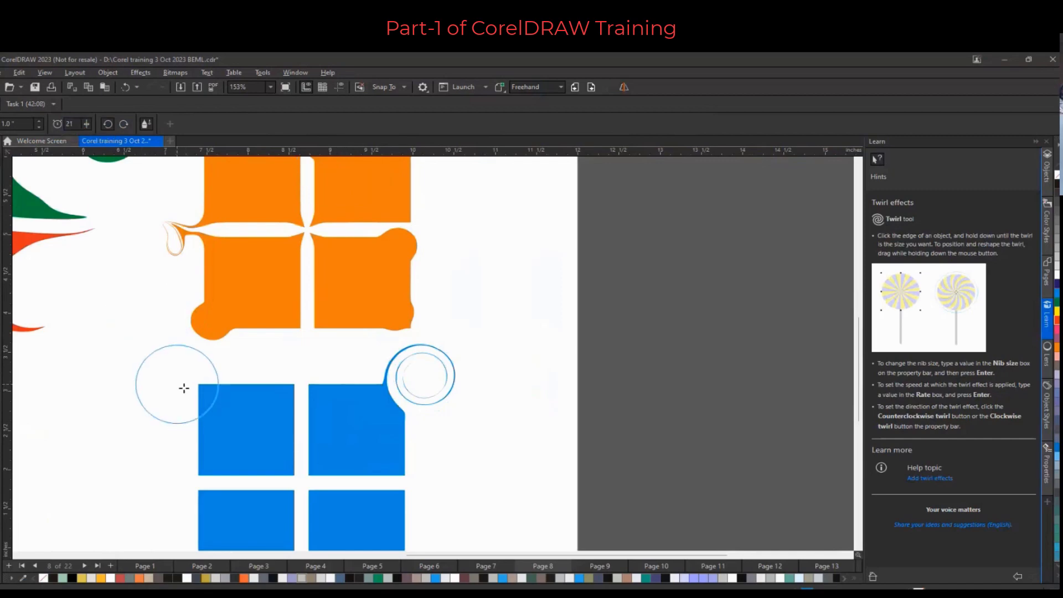
{"action": "left_click", "coordinate": [216, 410]}
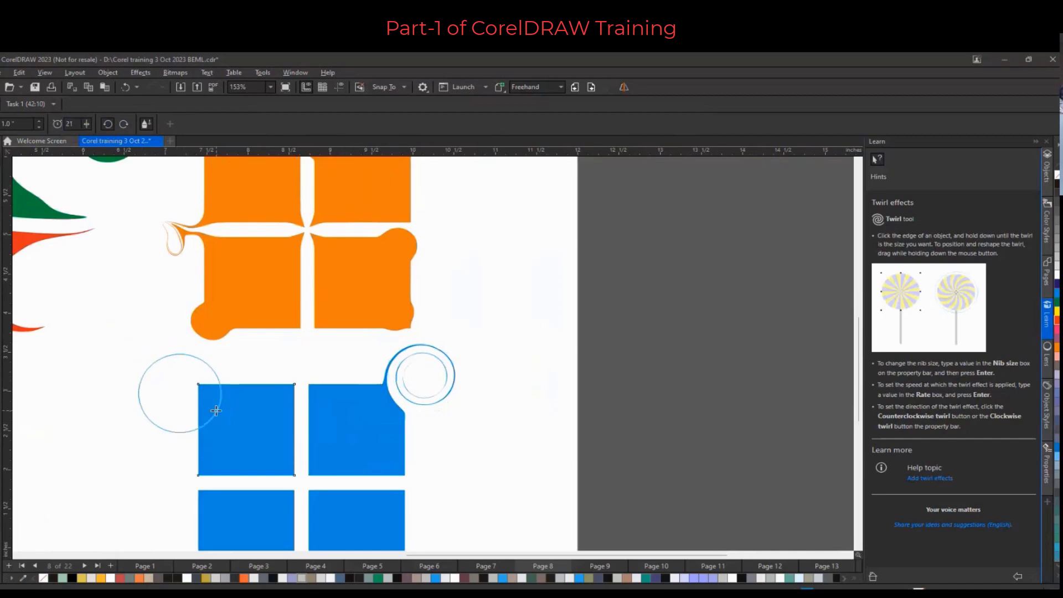
{"action": "mouse_move", "coordinate": [216, 410]}
{"action": "left_mouse_down"}
{"action": "mouse_move", "coordinate": [159, 373]}
{"action": "mouse_move", "coordinate": [160, 325]}
{"action": "left_mouse_up"}
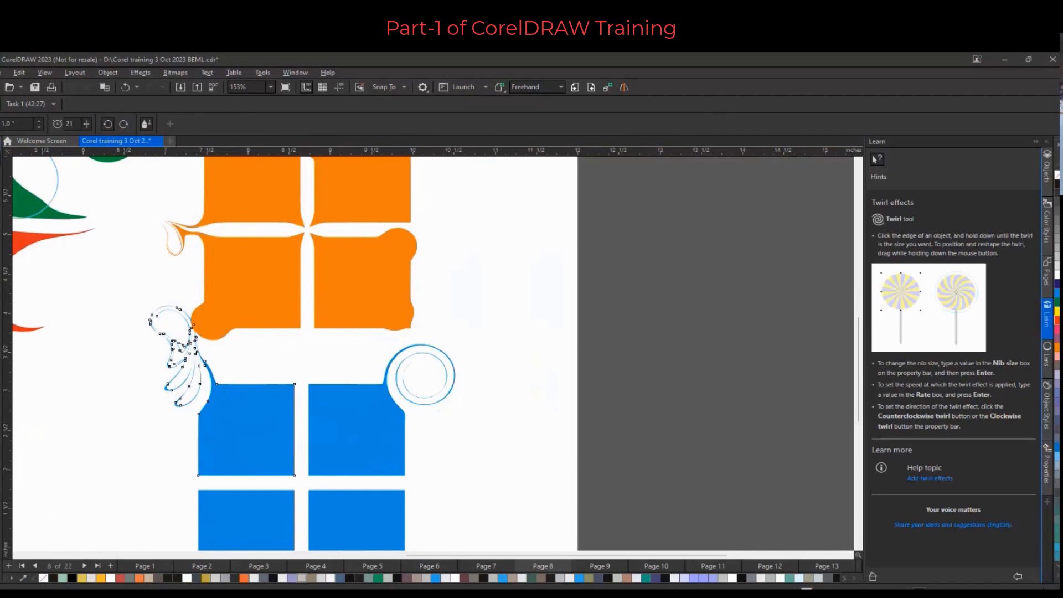
With the Shape tool, reshape the swirl's lower tip by moving one of its nodes and adjusting its handle
{"action": "key", "text": "space"}
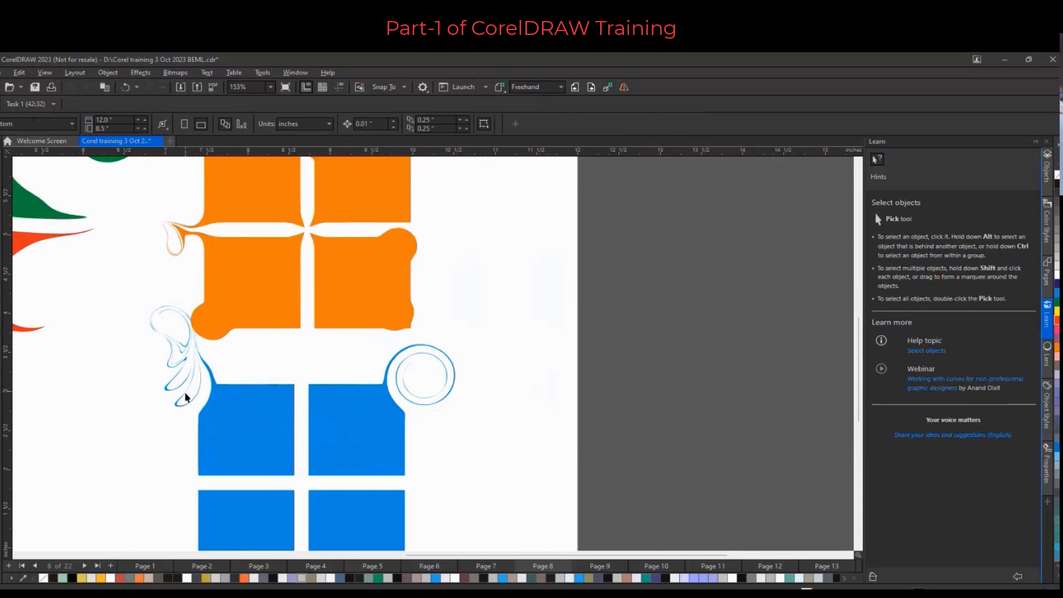
{"action": "scroll", "coordinate": [185, 396], "scroll_direction": "up", "scroll_amount": 2}
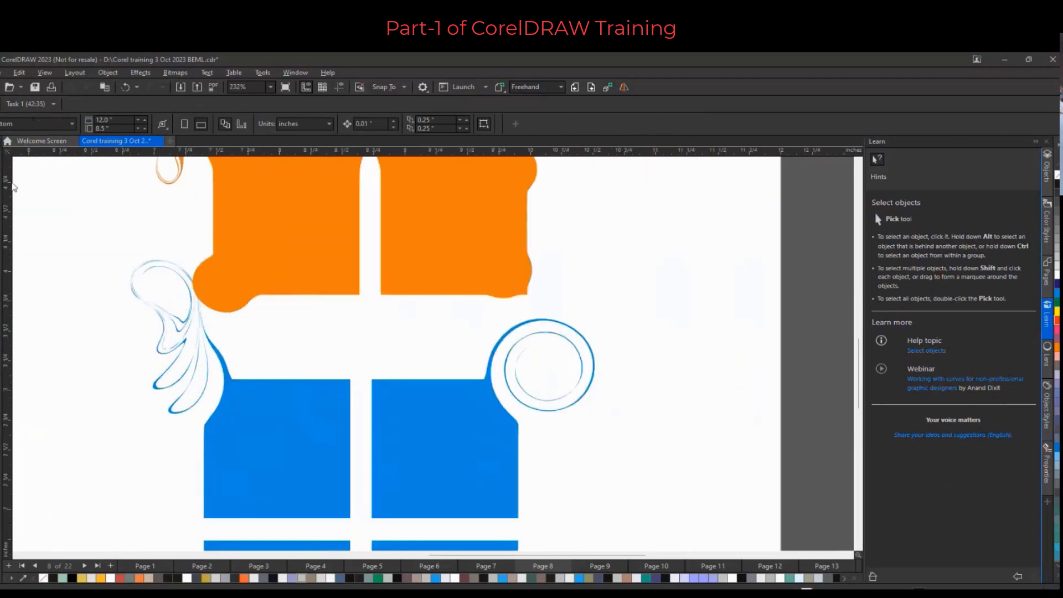
{"action": "left_click", "coordinate": [1, 165]}
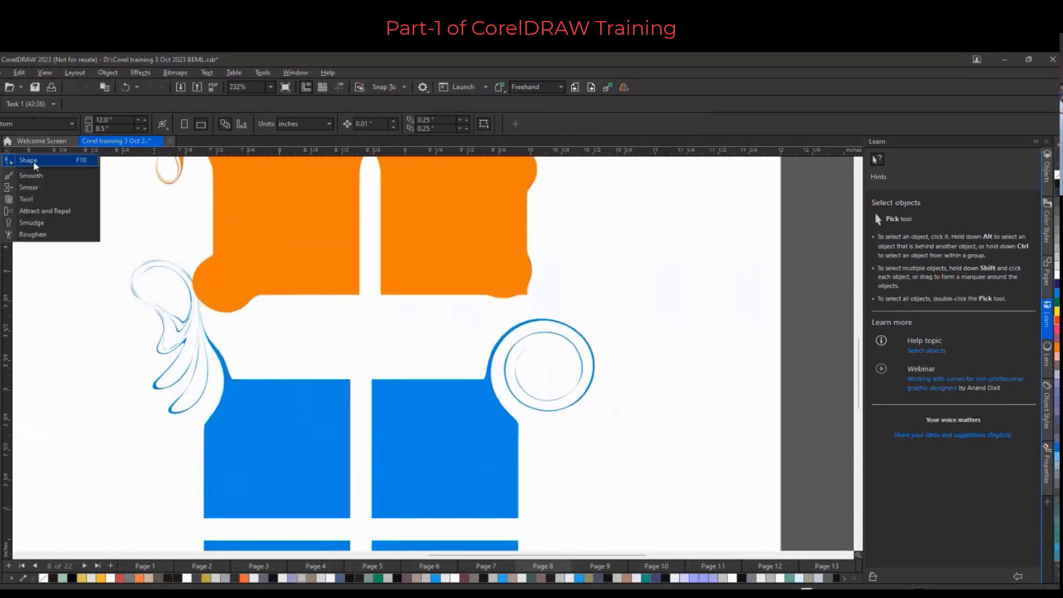
{"action": "left_click", "coordinate": [28, 160]}
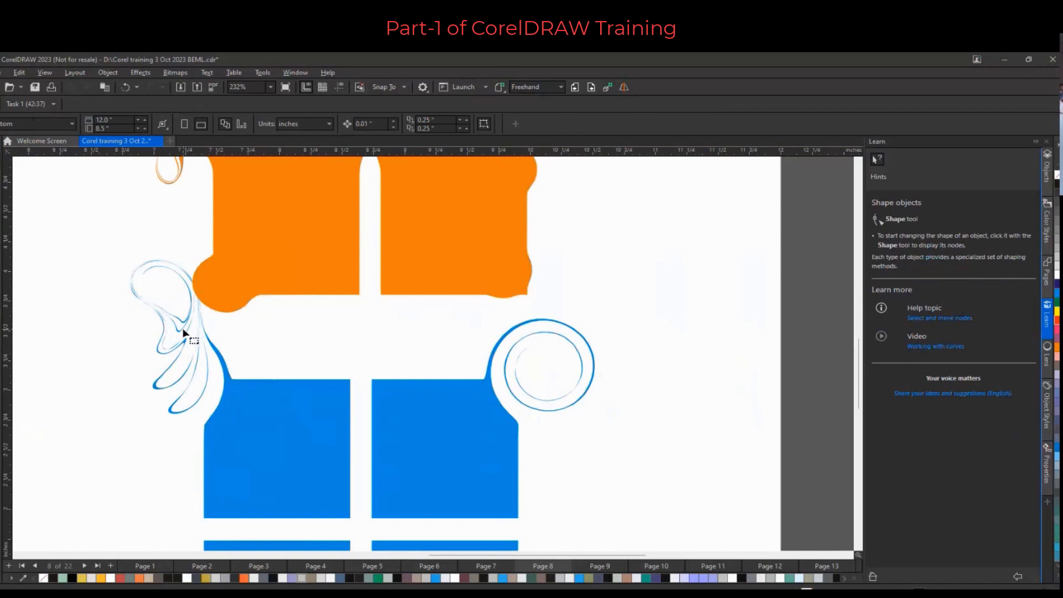
{"action": "left_click", "coordinate": [184, 333]}
{"action": "scroll", "coordinate": [182, 409], "scroll_direction": "up", "scroll_amount": 2}
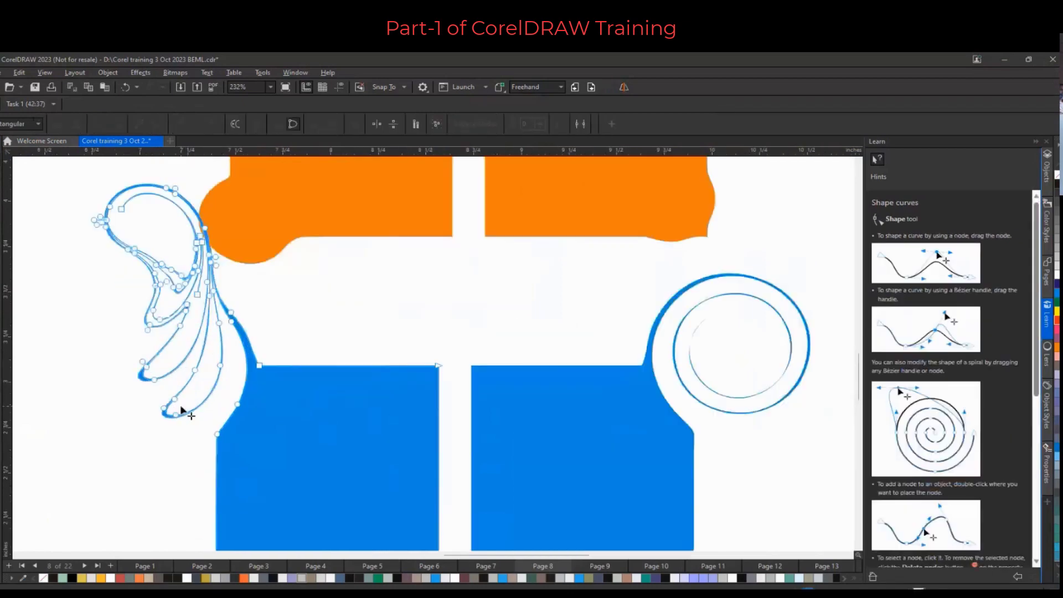
{"action": "scroll", "coordinate": [183, 411], "scroll_direction": "up", "scroll_amount": 3}
{"action": "left_click", "coordinate": [106, 410]}
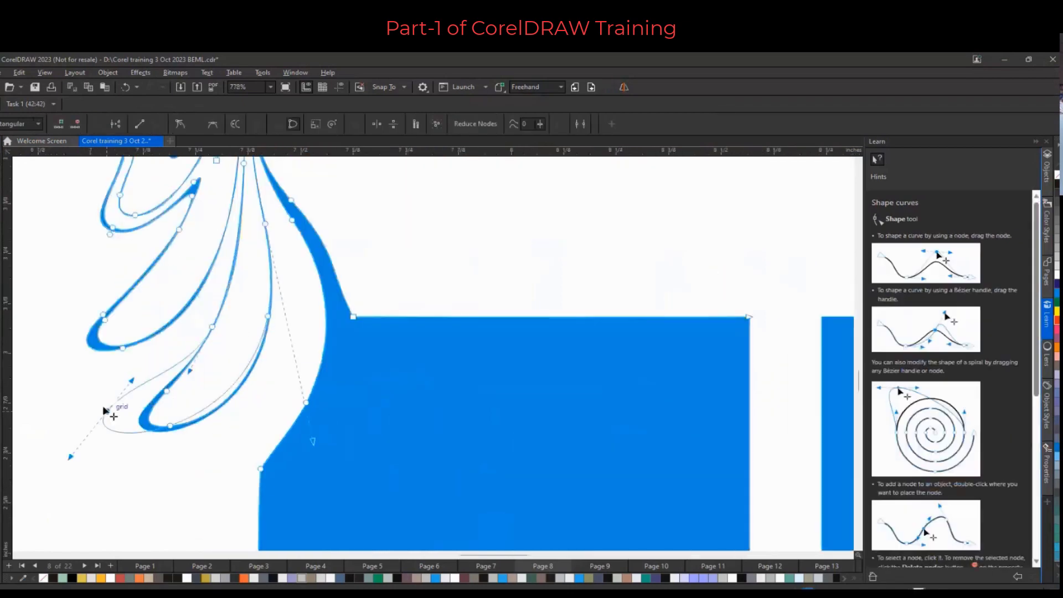
{"action": "left_click_drag", "start_coordinate": [170, 426], "coordinate": [136, 411]}
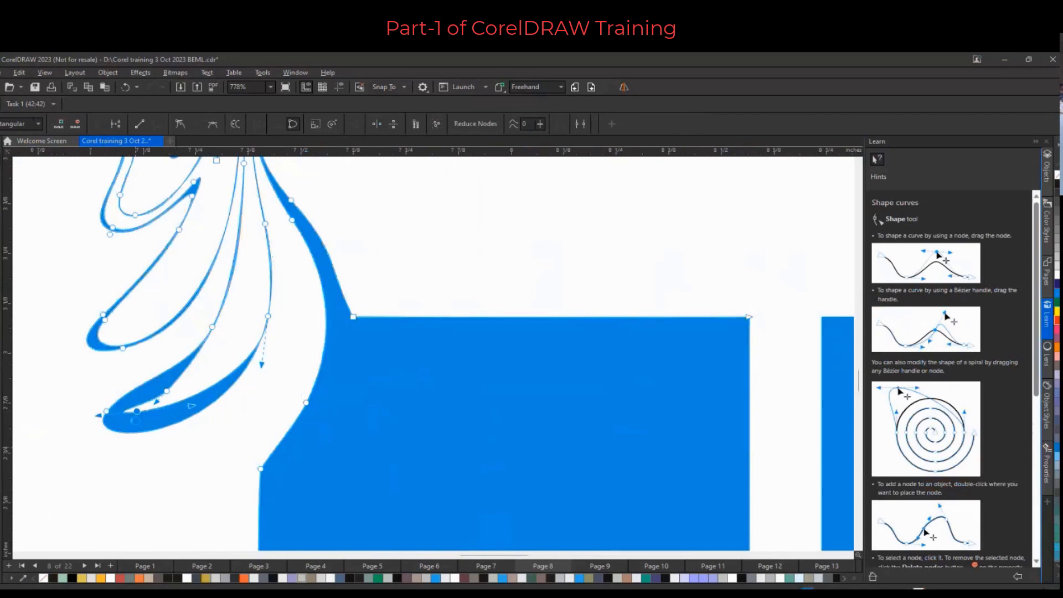
{"action": "left_click_drag", "start_coordinate": [161, 390], "coordinate": [165, 394]}
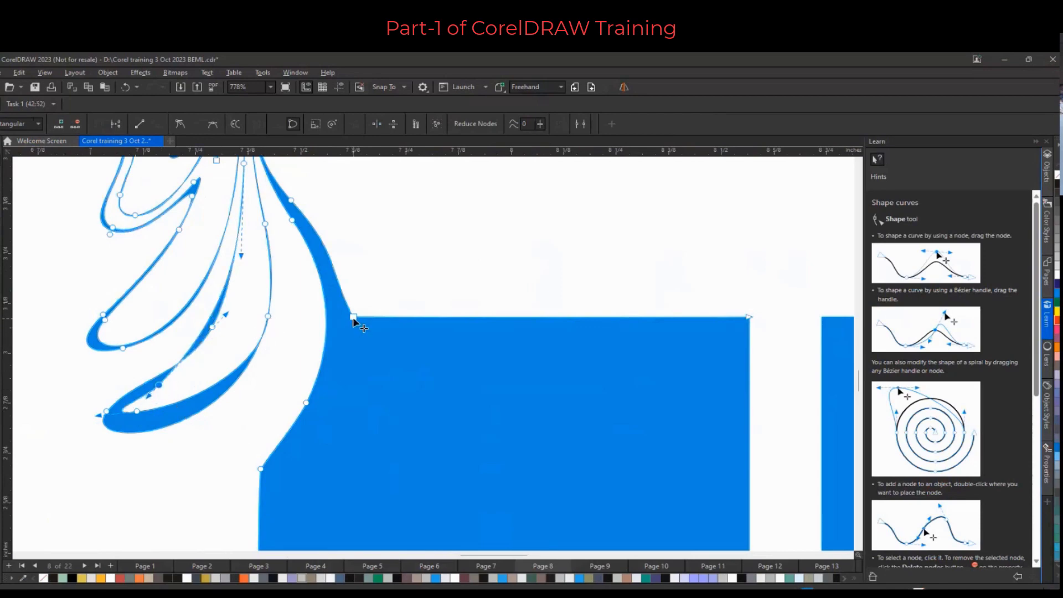
Delete the blue square's top-left corner node and bend its top edge segment downward into a curve
{"action": "double_click", "coordinate": [353, 317]}
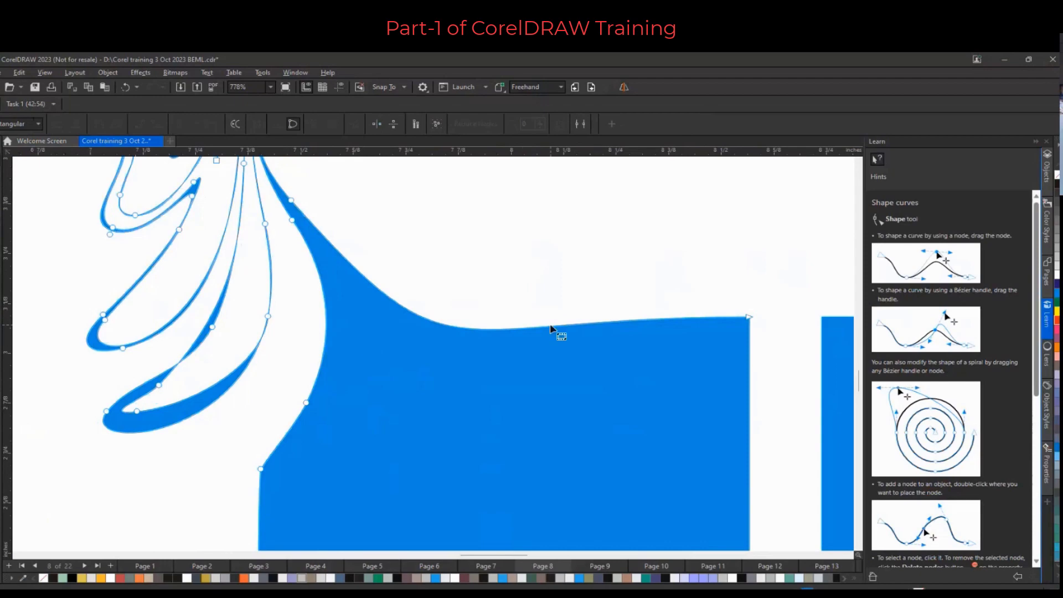
{"action": "left_click_drag", "start_coordinate": [544, 328], "coordinate": [547, 424]}
{"action": "scroll", "coordinate": [546, 424], "scroll_direction": "down", "scroll_amount": 2}
{"action": "scroll", "coordinate": [547, 424], "scroll_direction": "down", "scroll_amount": 4}
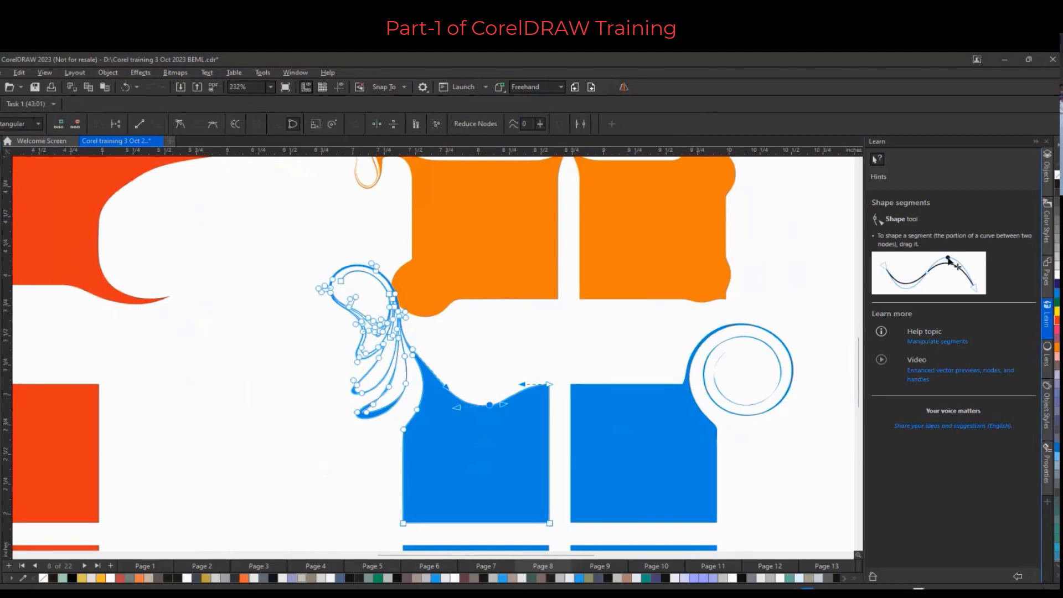
Deselect the shapes and review the finished distortion examples across the whole page
{"action": "left_click", "coordinate": [2, 145]}
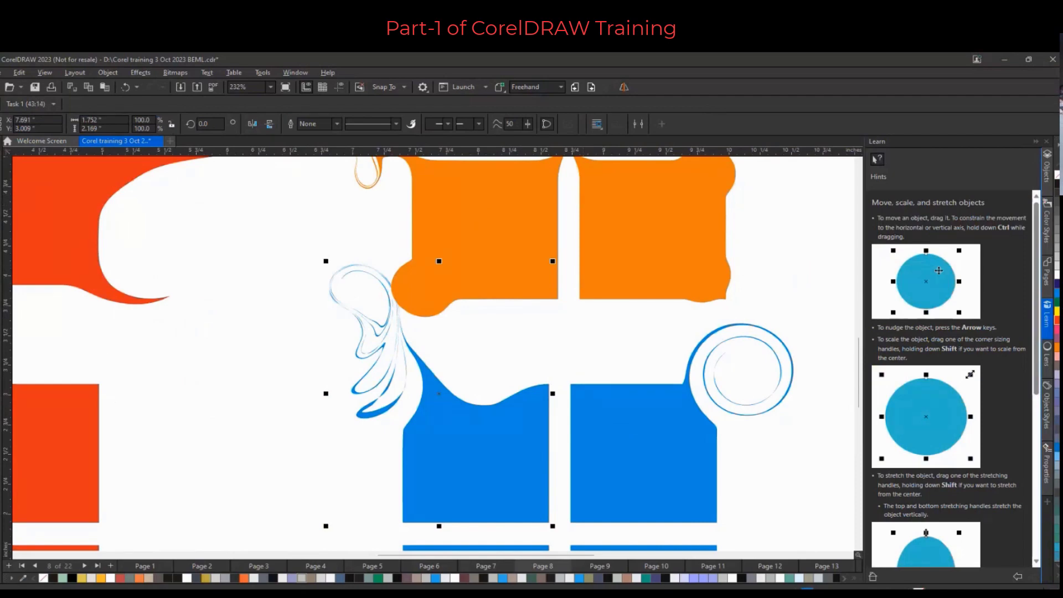
{"action": "scroll", "coordinate": [455, 280], "scroll_direction": "down", "scroll_amount": 2}
{"action": "left_click", "coordinate": [403, 252]}
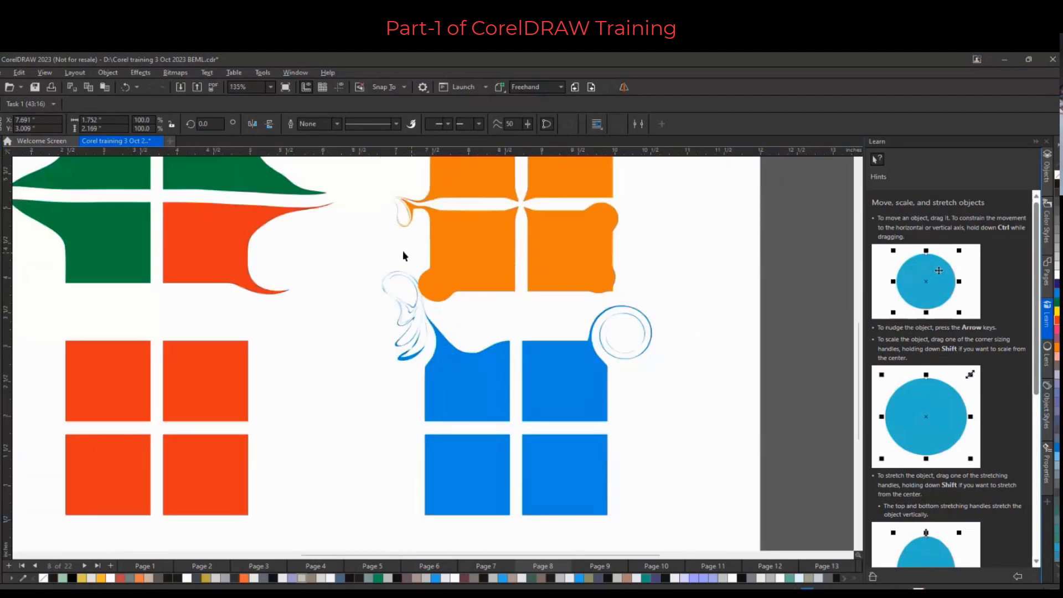
{"action": "scroll", "coordinate": [403, 250], "scroll_direction": "down", "scroll_amount": 2}
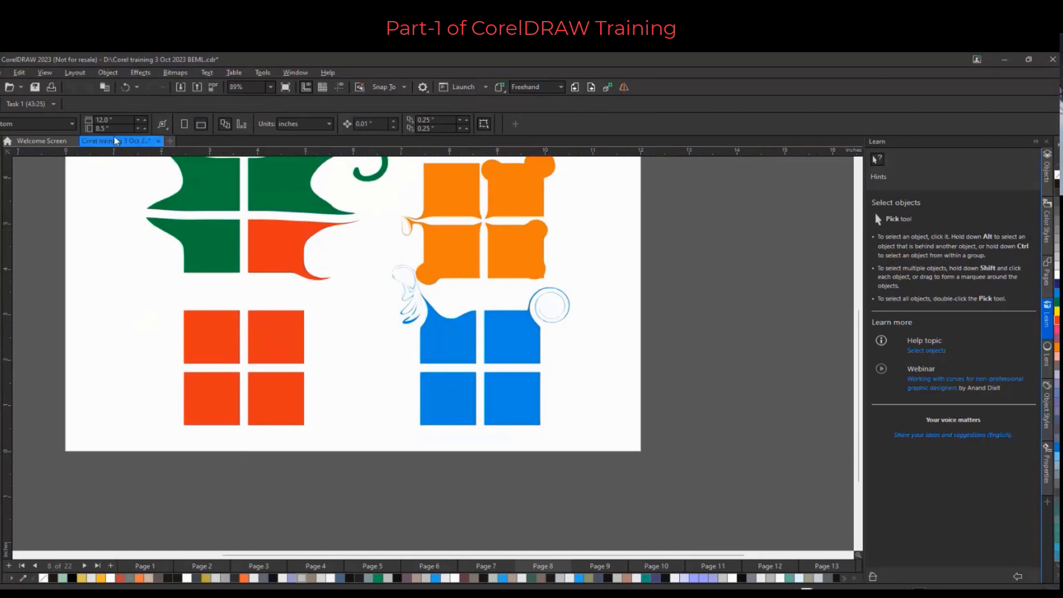
{"action": "scroll", "coordinate": [323, 348], "scroll_direction": "down", "scroll_amount": 2}
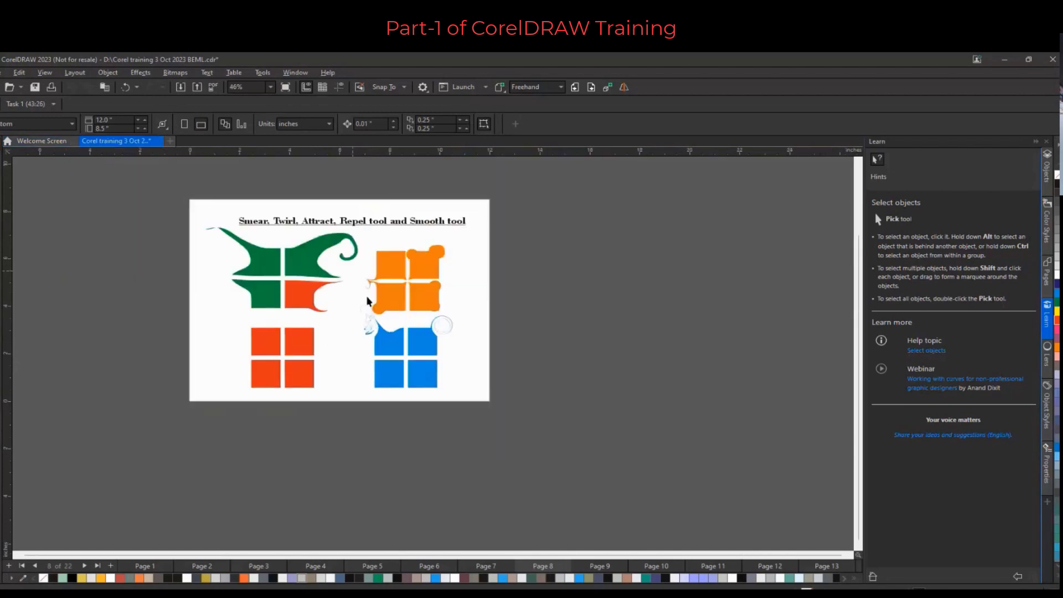
Go to the next page, Exercises-1, and zoom in on the Android logo
{"action": "left_click", "coordinate": [591, 87]}
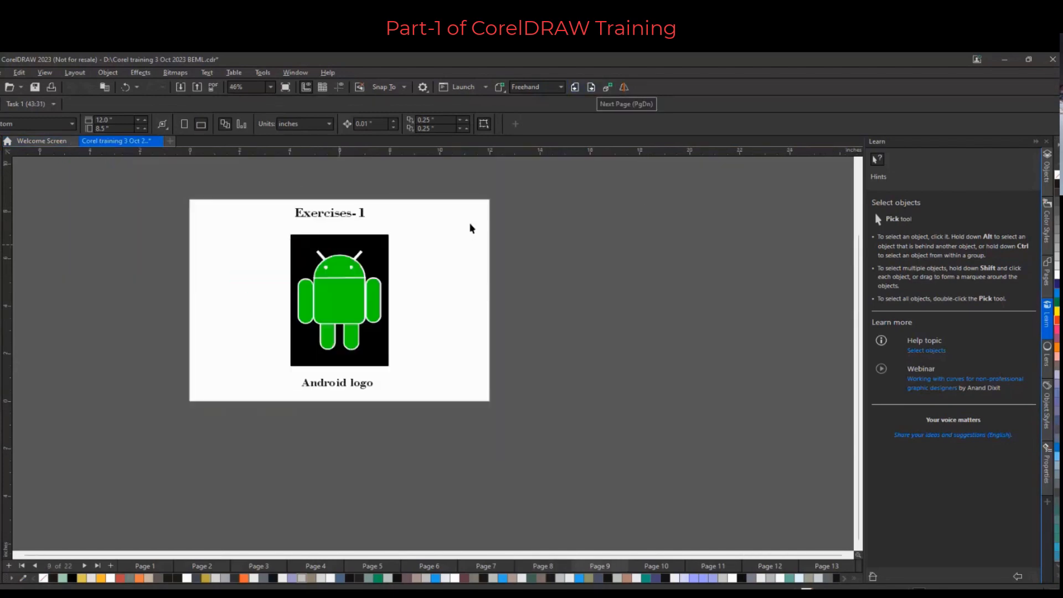
{"action": "scroll", "coordinate": [328, 241], "scroll_direction": "up", "scroll_amount": 1}
{"action": "scroll", "coordinate": [328, 242], "scroll_direction": "up", "scroll_amount": 1}
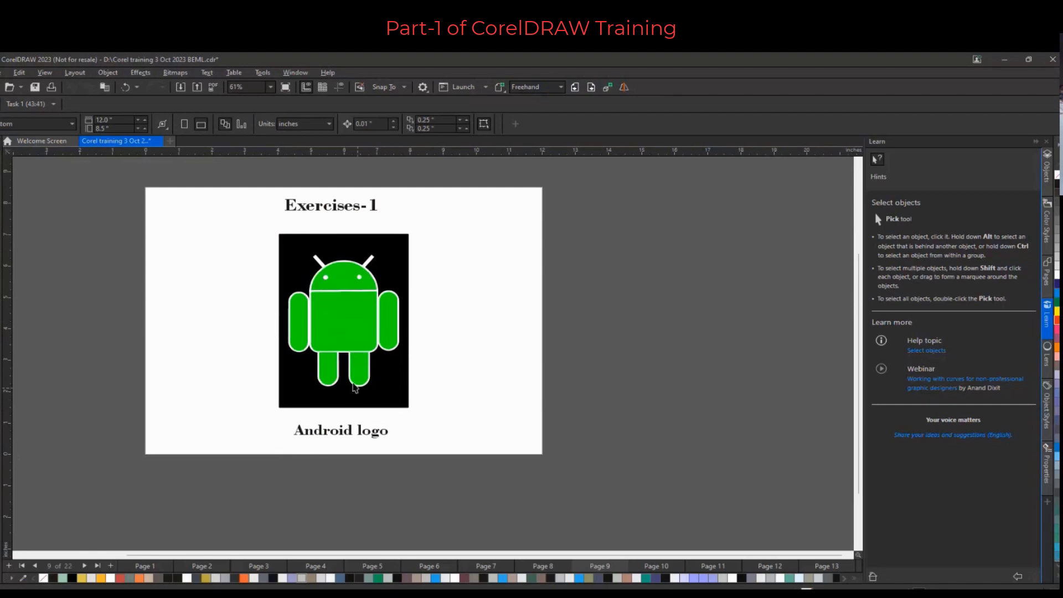
{"action": "scroll", "coordinate": [368, 361], "scroll_direction": "up", "scroll_amount": 1}
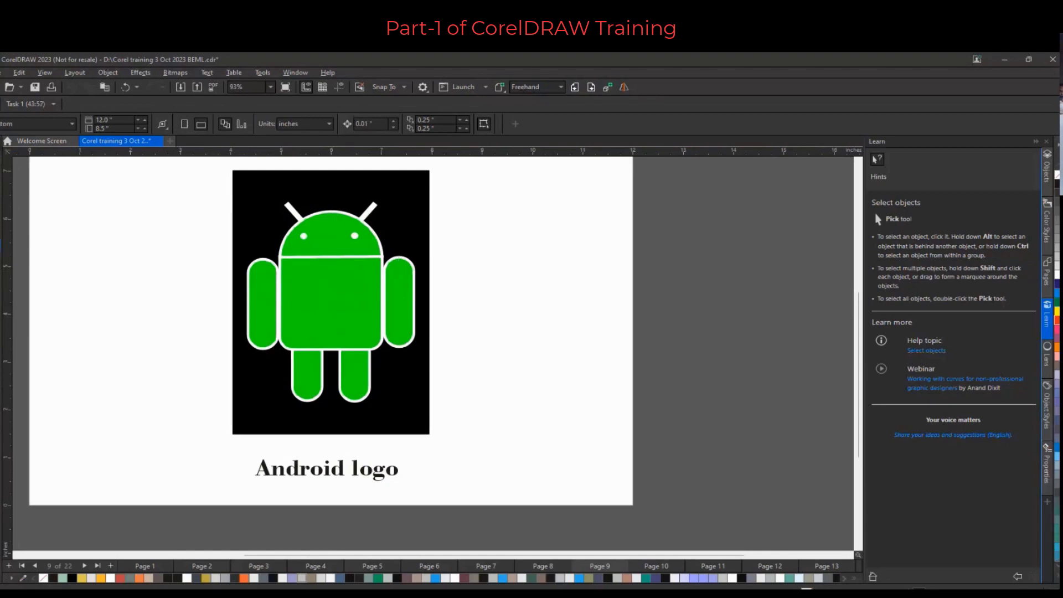
Draw a tall rectangle about 0.75 by 2.9 in beside the logo and fully round its corners with the Shape tool
{"action": "left_click", "coordinate": [3, 251]}
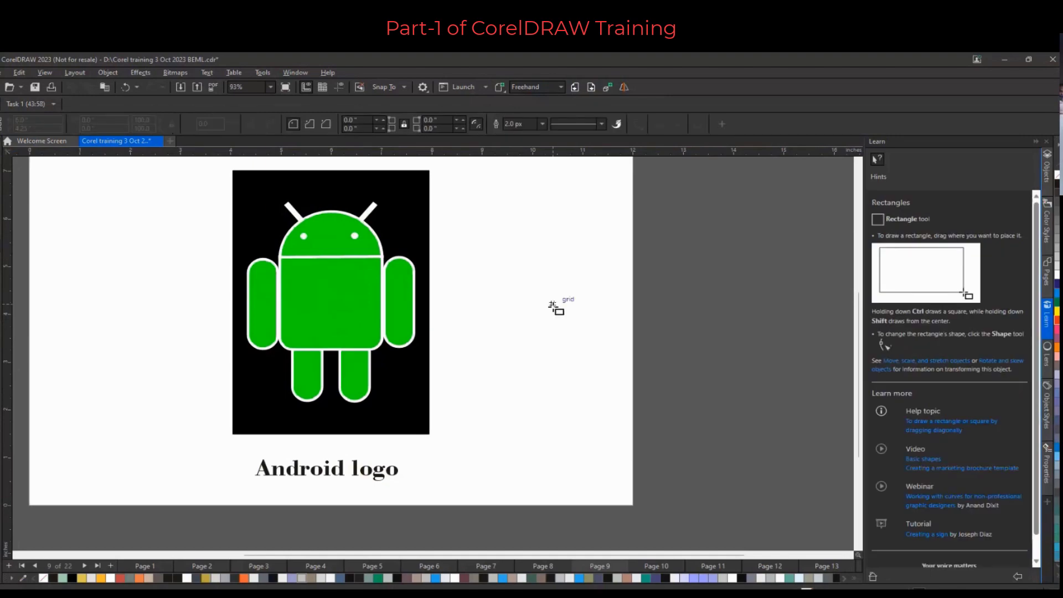
{"action": "mouse_move", "coordinate": [547, 267]}
{"action": "left_mouse_down"}
{"action": "mouse_move", "coordinate": [565, 412]}
{"action": "mouse_move", "coordinate": [585, 407]}
{"action": "left_mouse_up"}
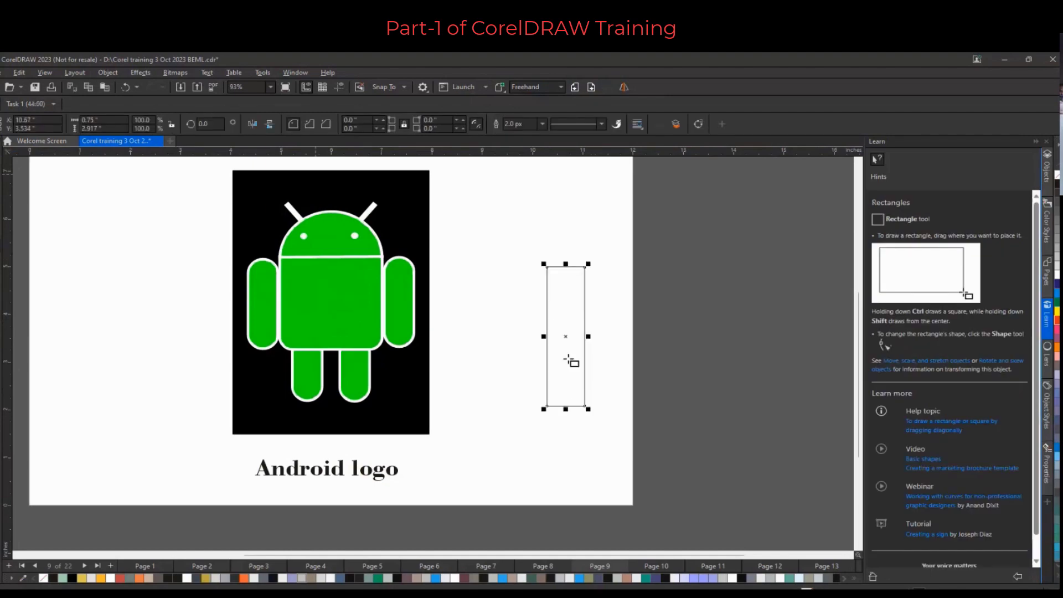
{"action": "key", "text": "F10"}
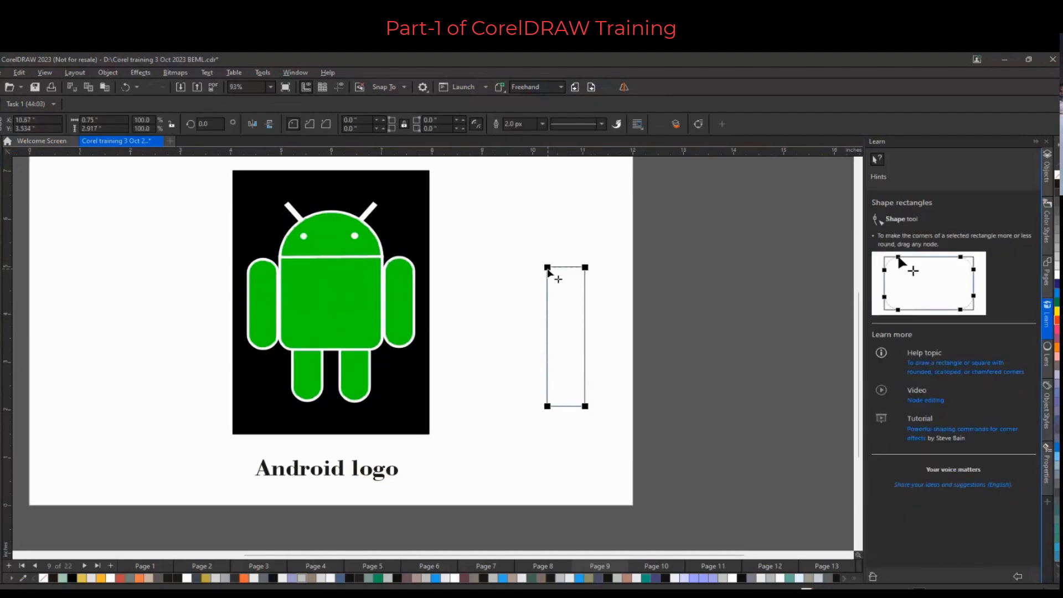
{"action": "left_click_drag", "start_coordinate": [548, 271], "coordinate": [563, 285]}
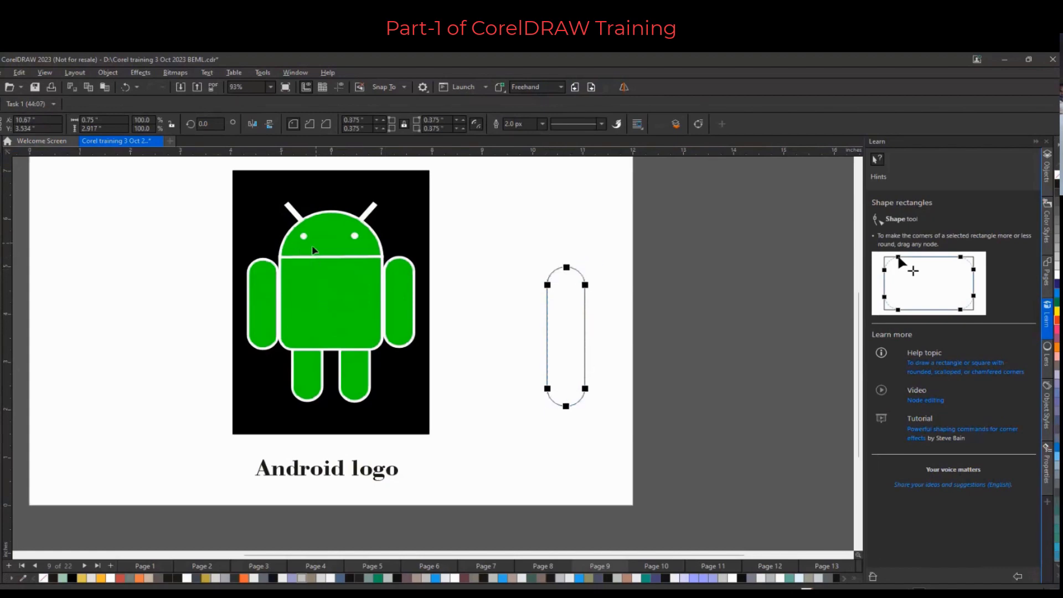
Ungroup the Android logo and pull its head pieces apart to see how it is built
{"action": "key", "text": "space"}
{"action": "left_click_drag", "start_coordinate": [313, 250], "coordinate": [385, 257]}
{"action": "right_click", "coordinate": [340, 258]}
{"action": "left_click", "coordinate": [382, 281]}
{"action": "right_click", "coordinate": [306, 259]}
{"action": "left_click", "coordinate": [344, 281]}
{"action": "left_click", "coordinate": [388, 260]}
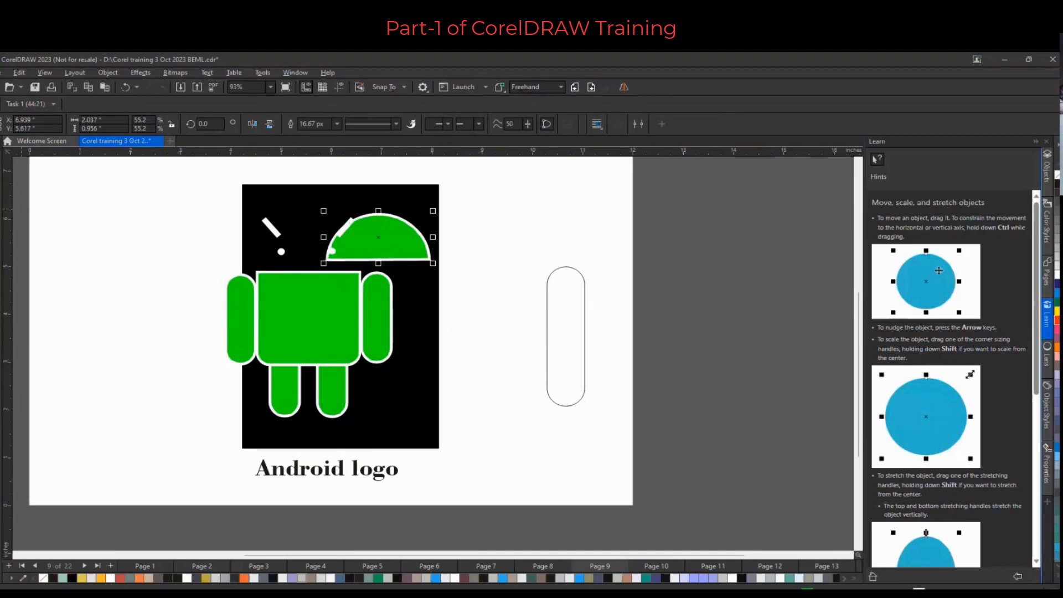
Draw a circle about 1.6 in wide above the rectangle and turn it into a pie with angles 0° to 180°
{"action": "left_click_drag", "start_coordinate": [540, 211], "coordinate": [626, 291]}
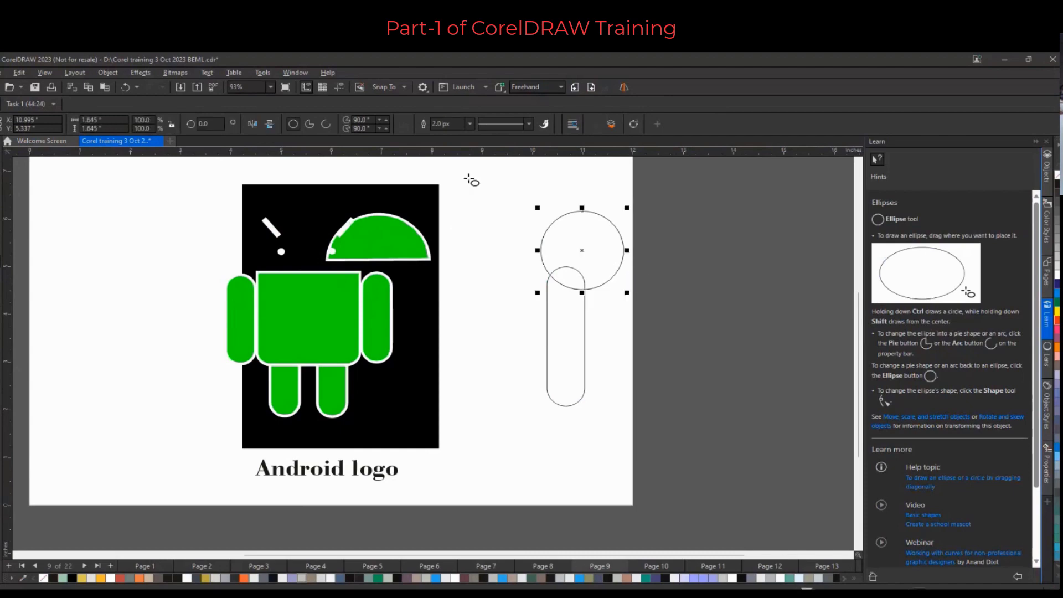
{"action": "left_click", "coordinate": [309, 125]}
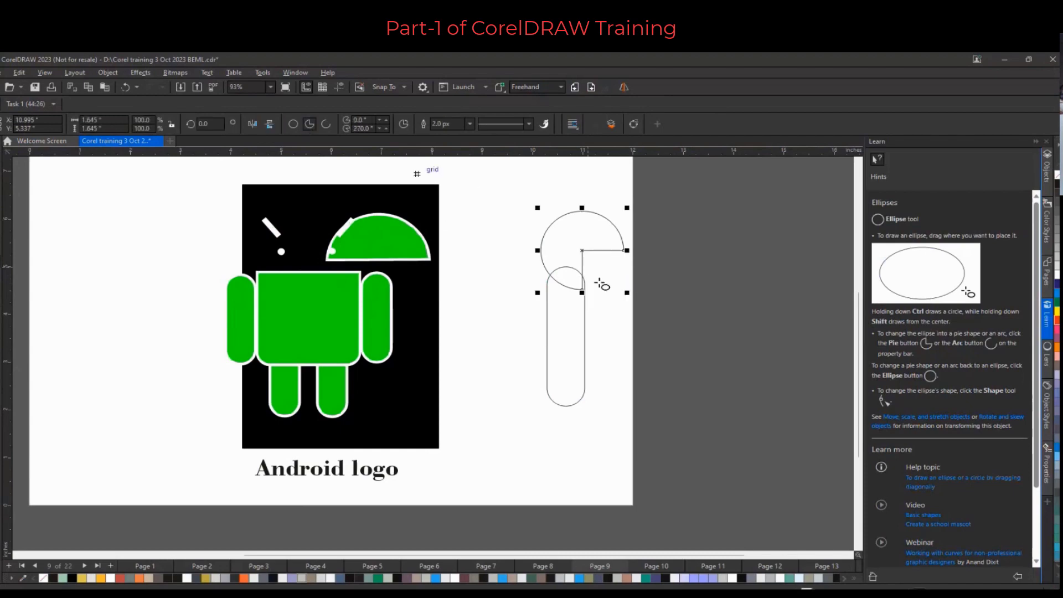
{"action": "left_click", "coordinate": [370, 128]}
{"action": "left_click_drag", "start_coordinate": [369, 128], "coordinate": [339, 135]}
{"action": "type", "text": "180"}
{"action": "key", "text": "Return"}
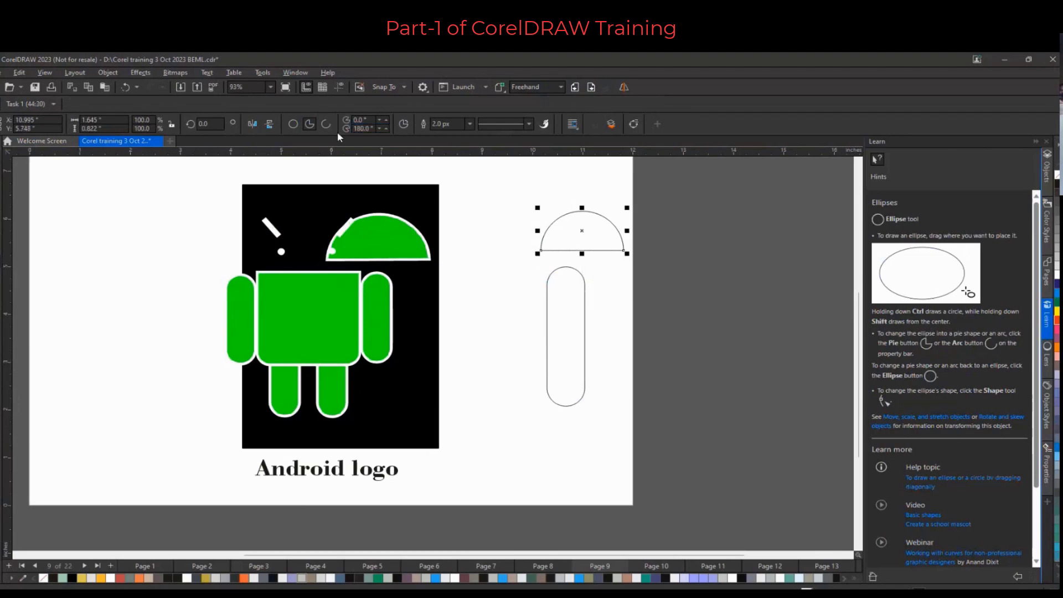
Toggle the semicircle between arc and pie modes
{"action": "left_click", "coordinate": [326, 125]}
{"action": "left_click", "coordinate": [310, 124]}
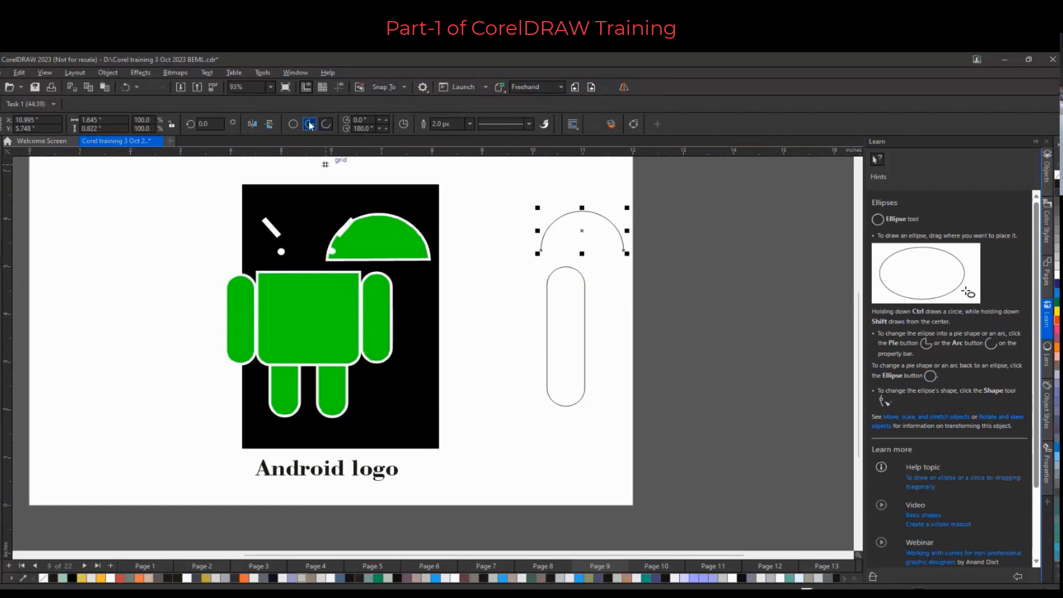
{"action": "left_click", "coordinate": [310, 125]}
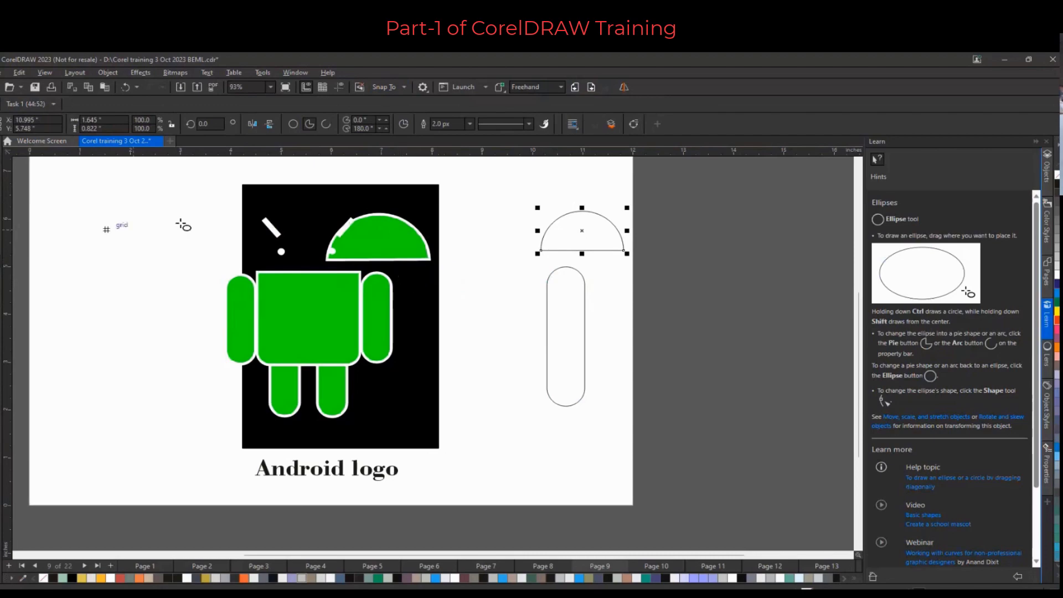
Draw a freehand loop about 2.1 in wide to the left of the logo
{"action": "key", "text": "F5"}
{"action": "mouse_move", "coordinate": [128, 257]}
{"action": "left_mouse_down"}
{"action": "mouse_move", "coordinate": [84, 313]}
{"action": "mouse_move", "coordinate": [159, 340]}
{"action": "mouse_move", "coordinate": [178, 252]}
{"action": "mouse_move", "coordinate": [160, 249]}
{"action": "left_mouse_up"}
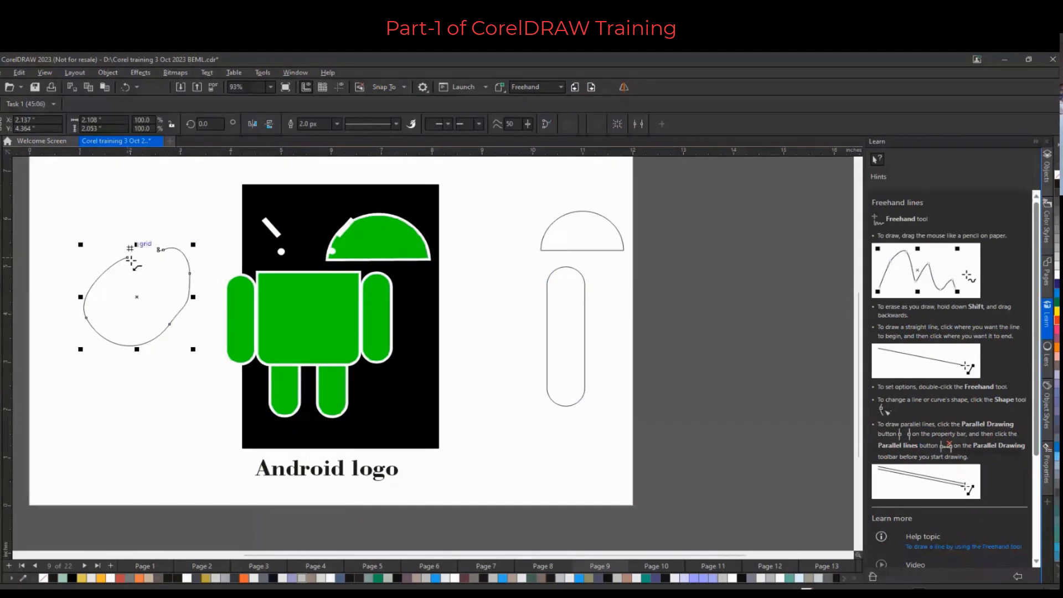
With the Shape tool, drag the freehand curve's end node toward its starting node
{"action": "scroll", "coordinate": [131, 257], "scroll_direction": "up", "scroll_amount": 2}
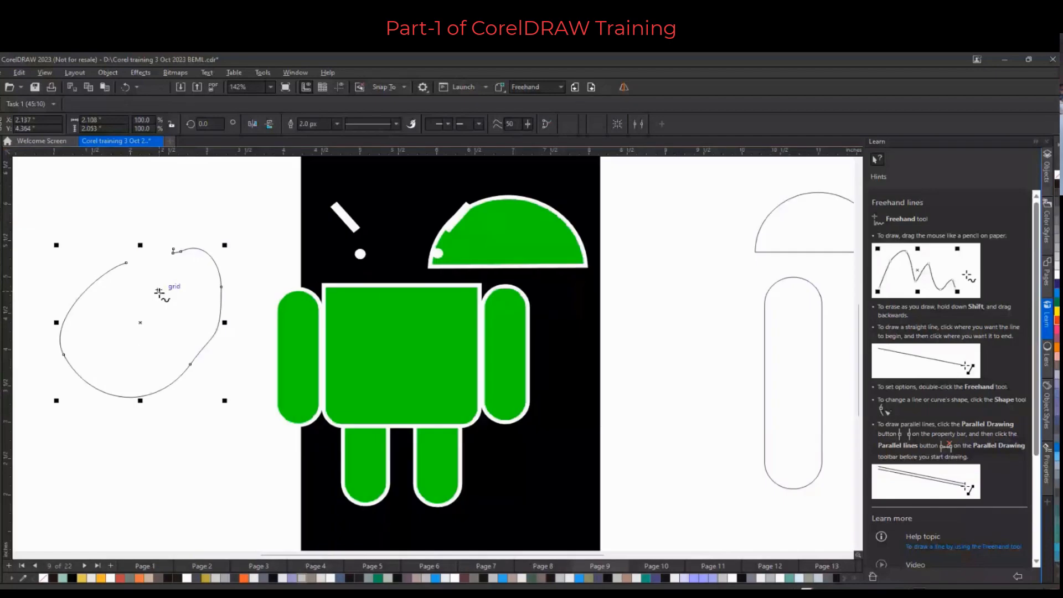
{"action": "key", "text": "F10"}
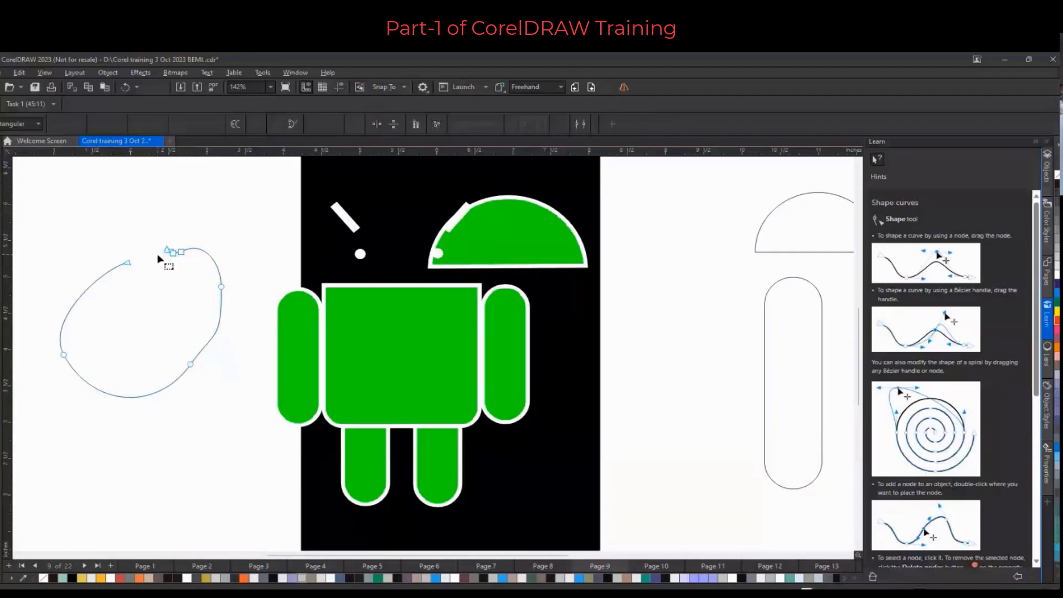
{"action": "scroll", "coordinate": [159, 259], "scroll_direction": "up", "scroll_amount": 6}
{"action": "left_click_drag", "start_coordinate": [171, 234], "coordinate": [86, 262]}
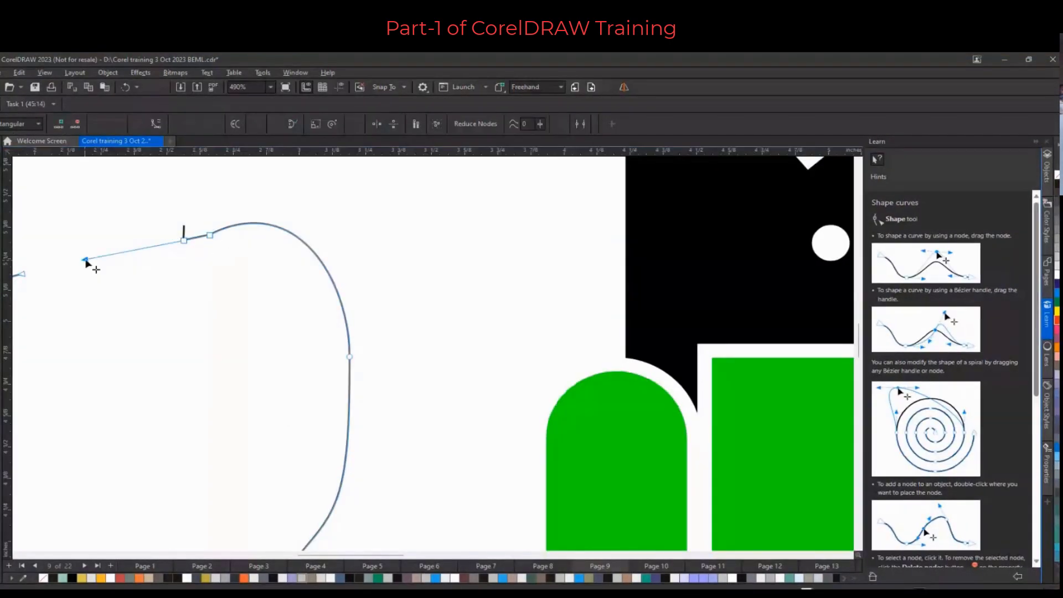
{"action": "scroll", "coordinate": [197, 314], "scroll_direction": "down", "scroll_amount": 3}
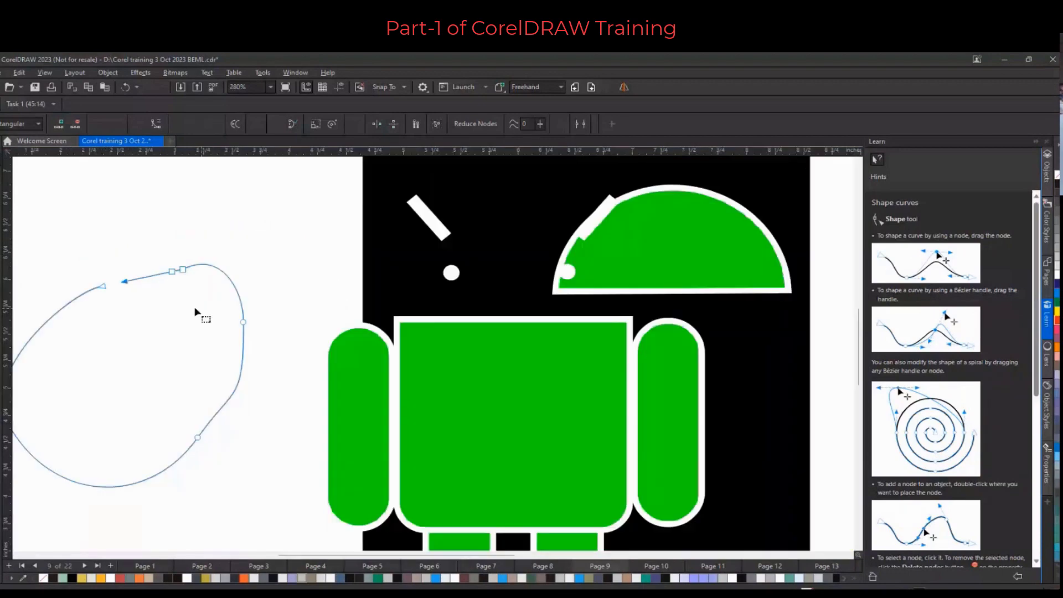
{"action": "scroll", "coordinate": [197, 313], "scroll_direction": "down", "scroll_amount": 3}
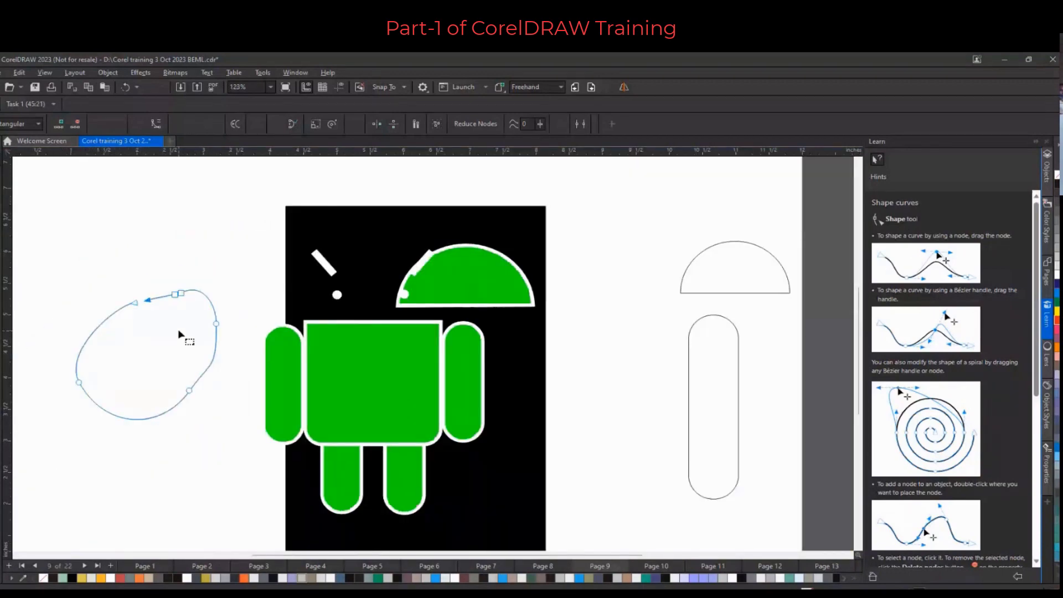
{"action": "scroll", "coordinate": [179, 335], "scroll_direction": "down", "scroll_amount": 3}
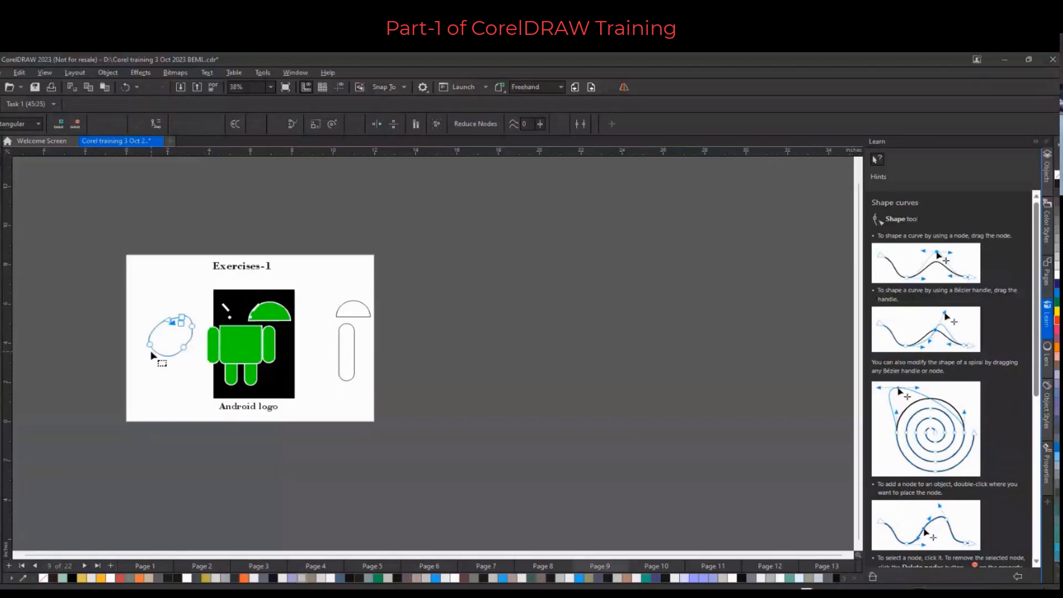
Select all nodes of the freehand curve, close the curve, and fill it orange
{"action": "mouse_move", "coordinate": [187, 360]}
{"action": "left_mouse_down"}
{"action": "mouse_move", "coordinate": [139, 305]}
{"action": "mouse_move", "coordinate": [196, 374]}
{"action": "left_mouse_up"}
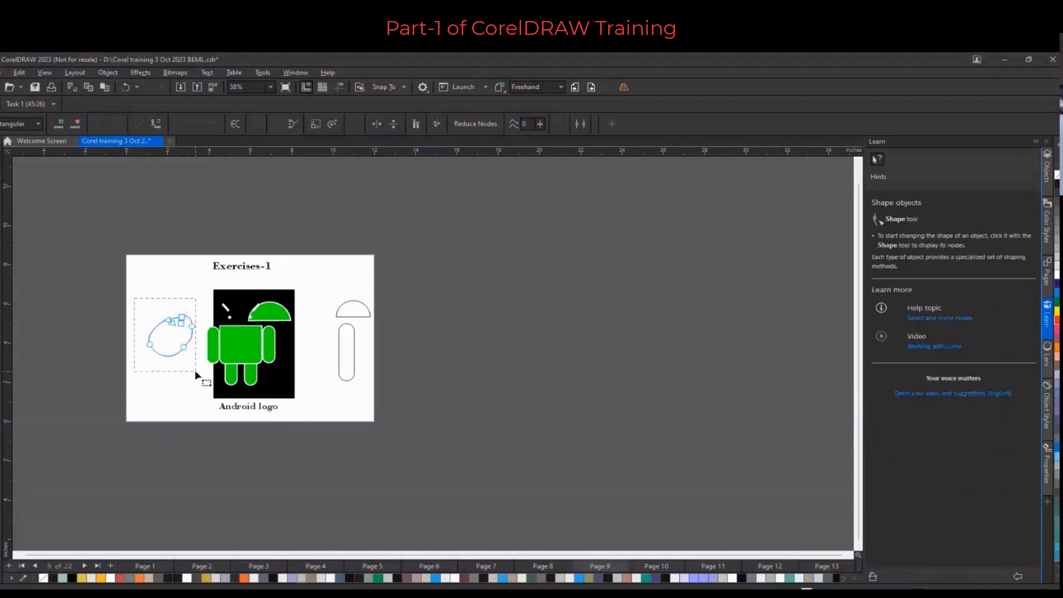
{"action": "left_click_drag", "start_coordinate": [196, 375], "coordinate": [195, 372]}
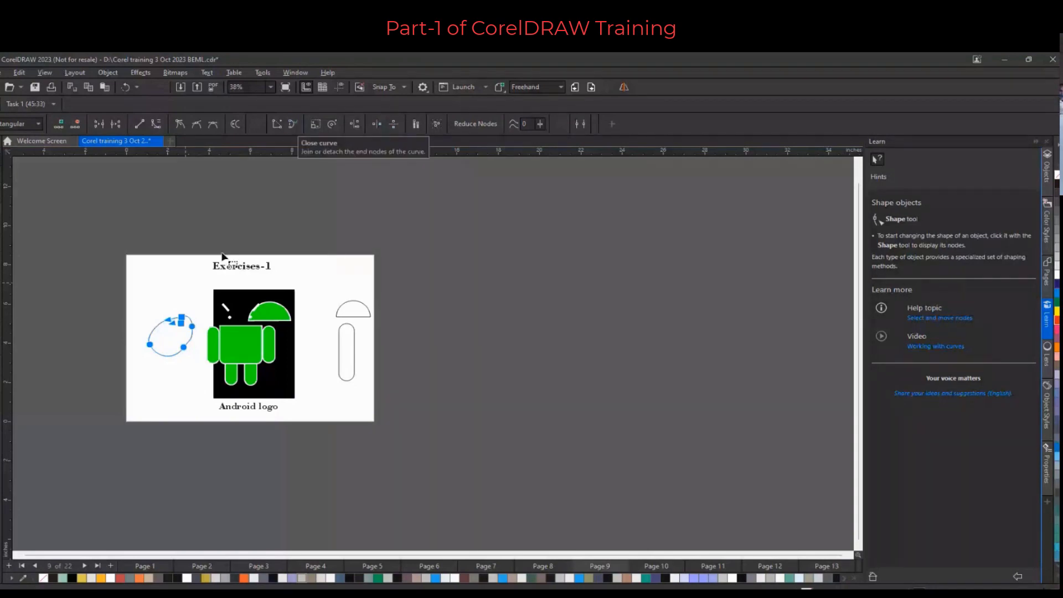
{"action": "scroll", "coordinate": [194, 329], "scroll_direction": "up", "scroll_amount": 4}
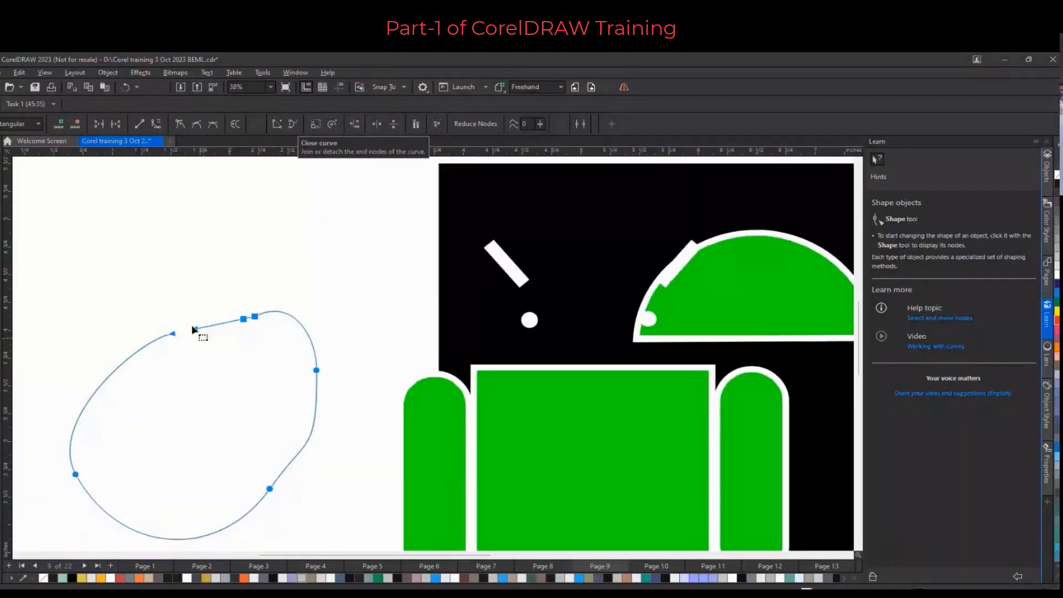
{"action": "left_click", "coordinate": [291, 125]}
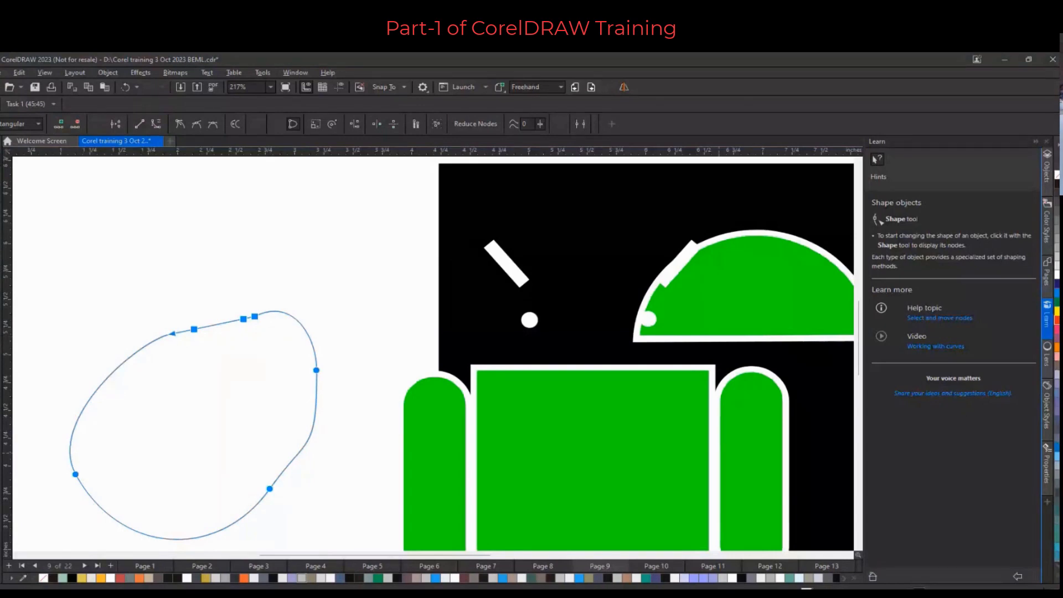
{"action": "left_click", "coordinate": [1056, 321]}
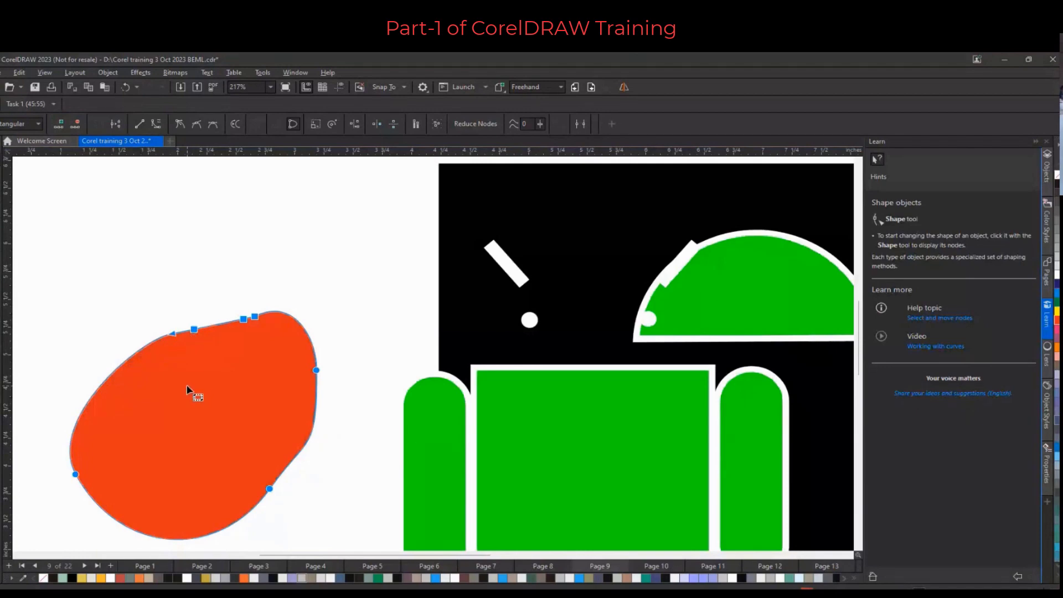
{"action": "left_click", "coordinate": [337, 281]}
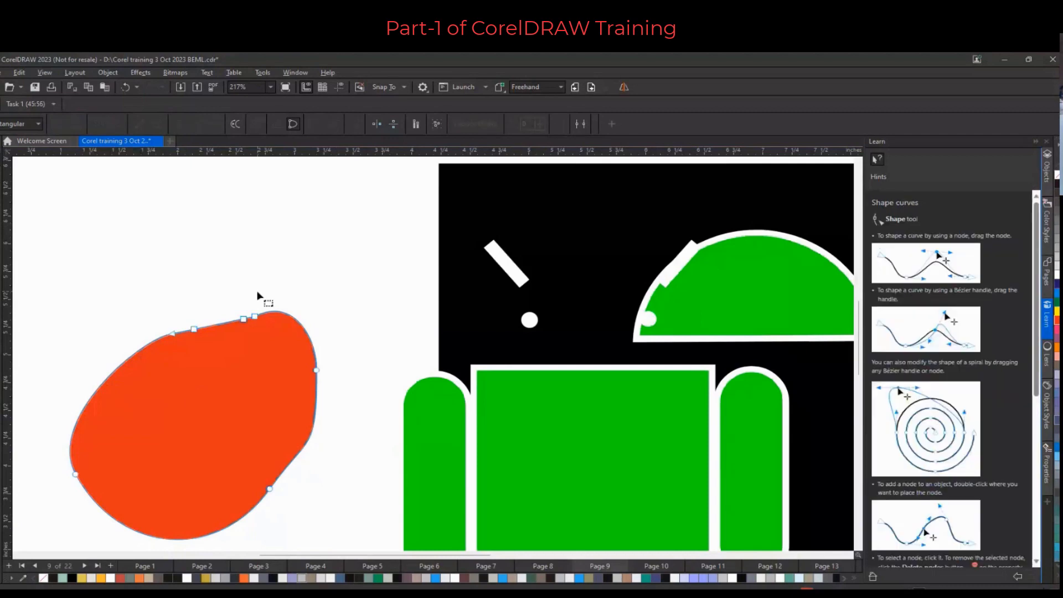
Draw two vertical and two crossing near-horizontal straight lines to form a hash grid left of the logo
{"action": "left_click", "coordinate": [1, 163]}
{"action": "left_click", "coordinate": [28, 160]}
{"action": "left_click", "coordinate": [2, 148]}
{"action": "left_click", "coordinate": [145, 249]}
{"action": "scroll", "coordinate": [279, 427], "scroll_direction": "down", "scroll_amount": 3}
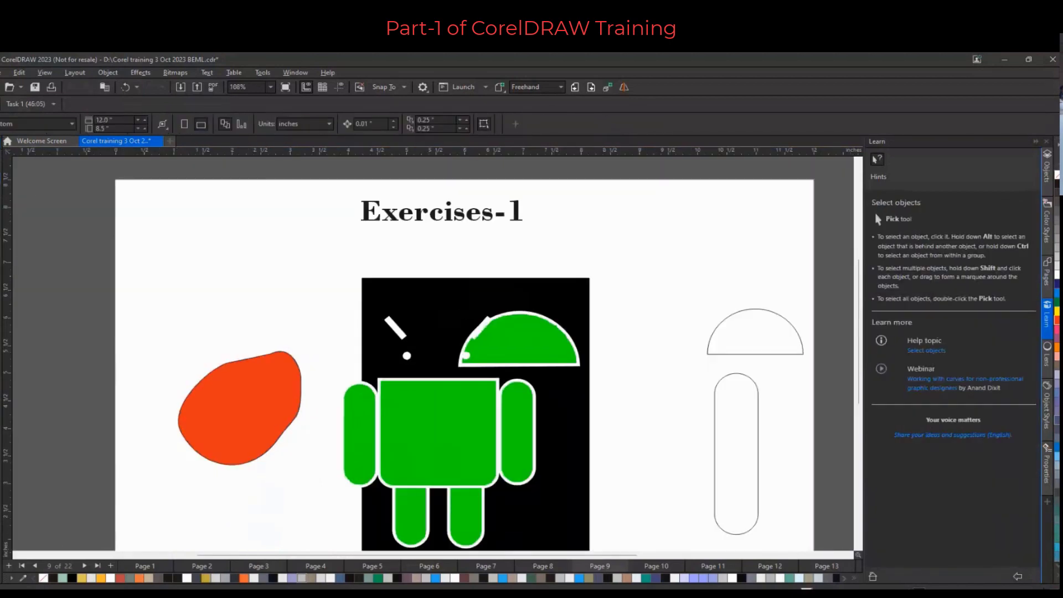
{"action": "left_click", "coordinate": [5, 215]}
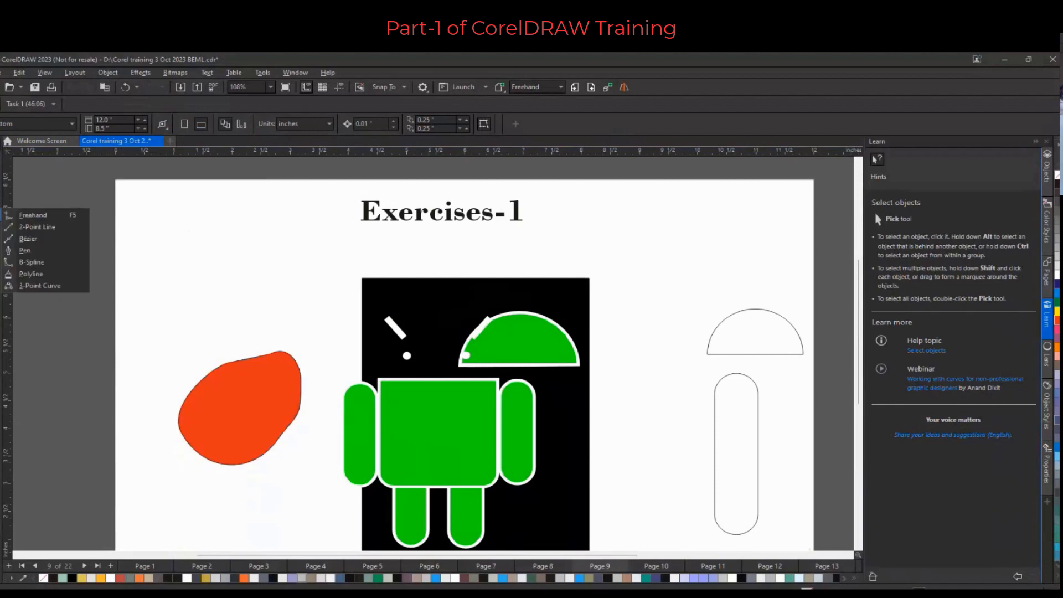
{"action": "left_click", "coordinate": [35, 225]}
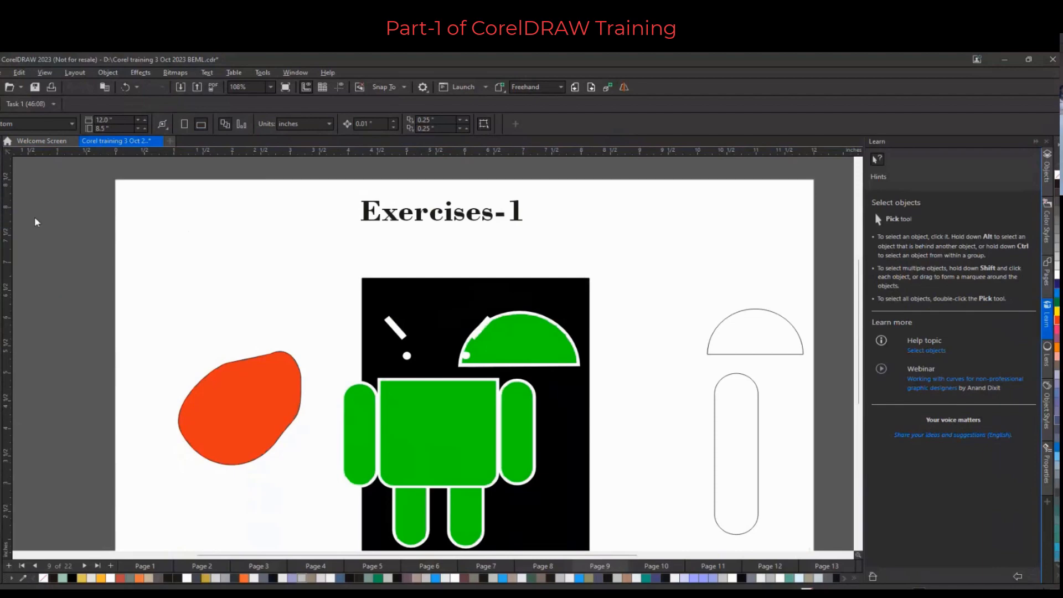
{"action": "left_click_drag", "start_coordinate": [166, 203], "coordinate": [159, 340]}
{"action": "left_click_drag", "start_coordinate": [198, 197], "coordinate": [196, 353]}
{"action": "left_click_drag", "start_coordinate": [83, 264], "coordinate": [287, 225]}
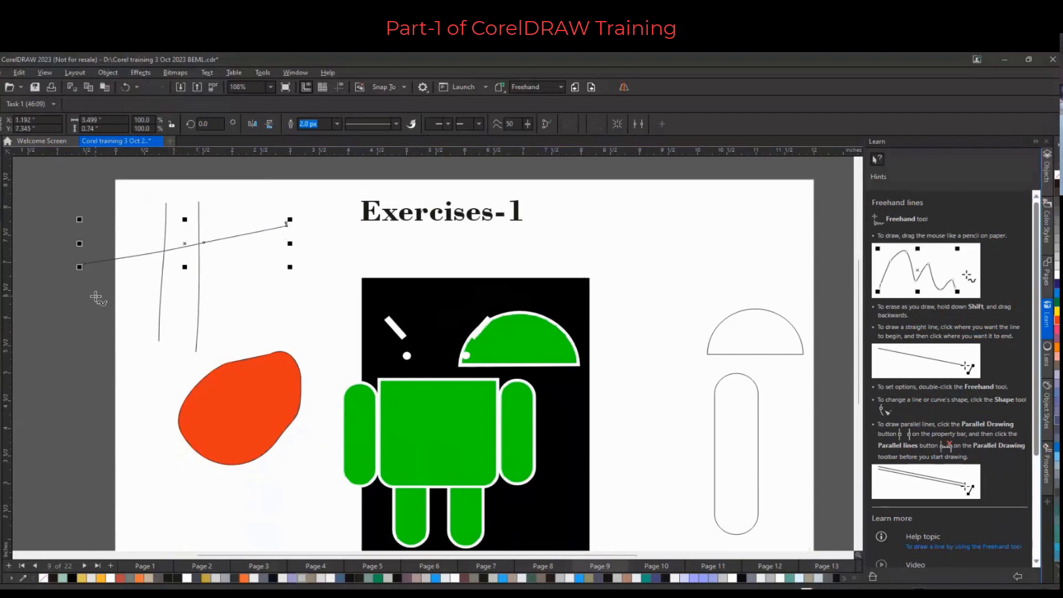
{"action": "left_click_drag", "start_coordinate": [91, 297], "coordinate": [261, 276]}
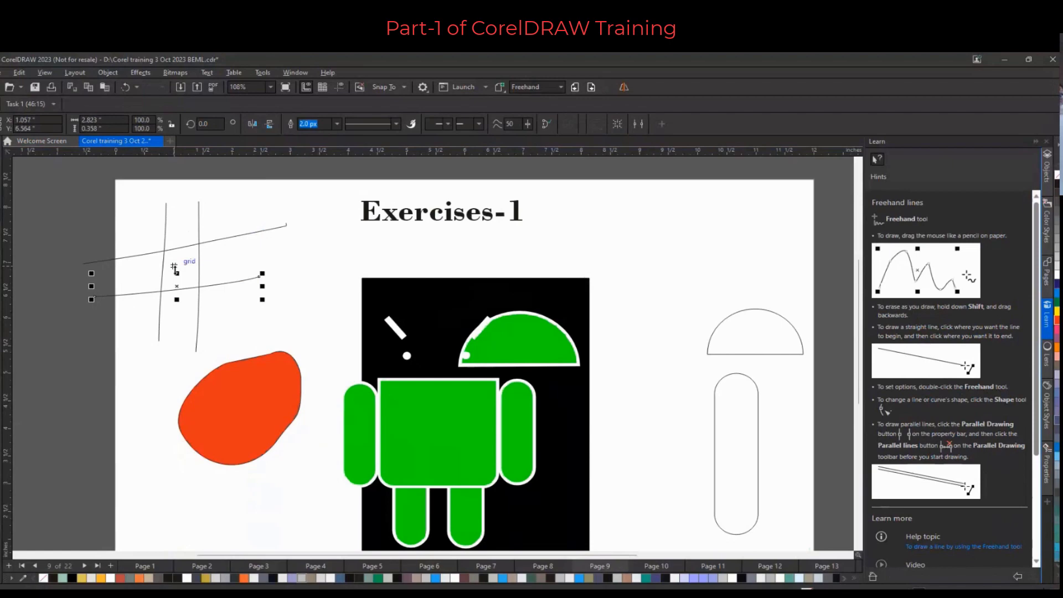
Move the lower crossing line slightly to the right within the grid
{"action": "scroll", "coordinate": [175, 269], "scroll_direction": "up", "scroll_amount": 2}
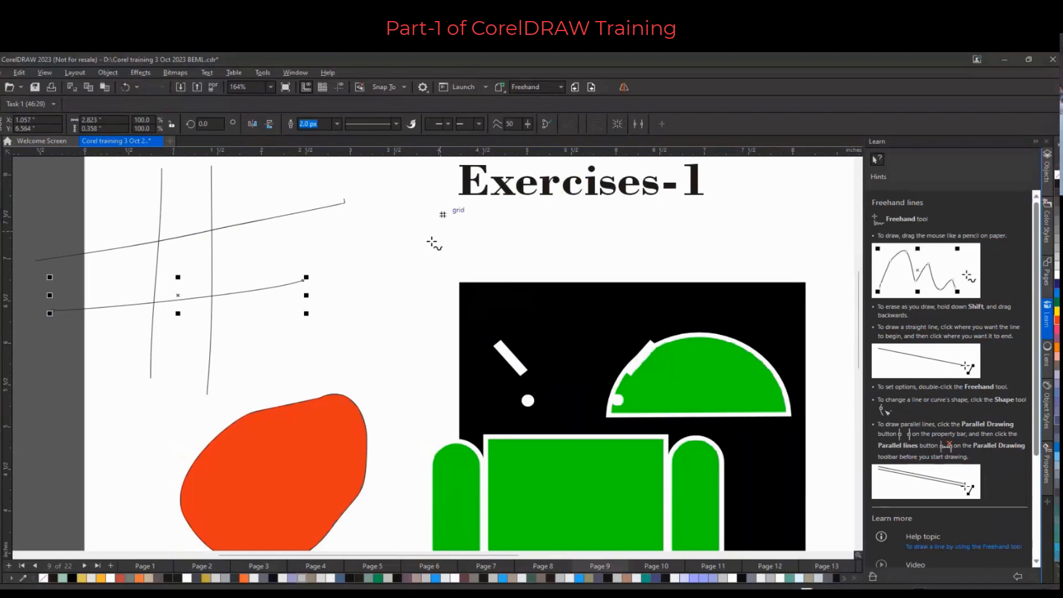
{"action": "left_click", "coordinate": [1, 409]}
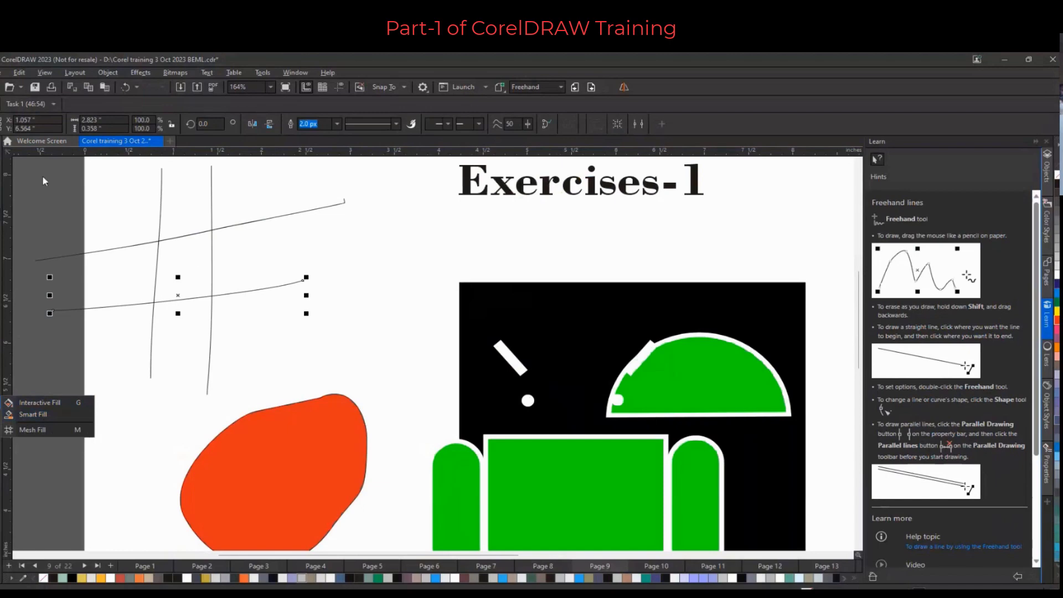
{"action": "left_click", "coordinate": [2, 146]}
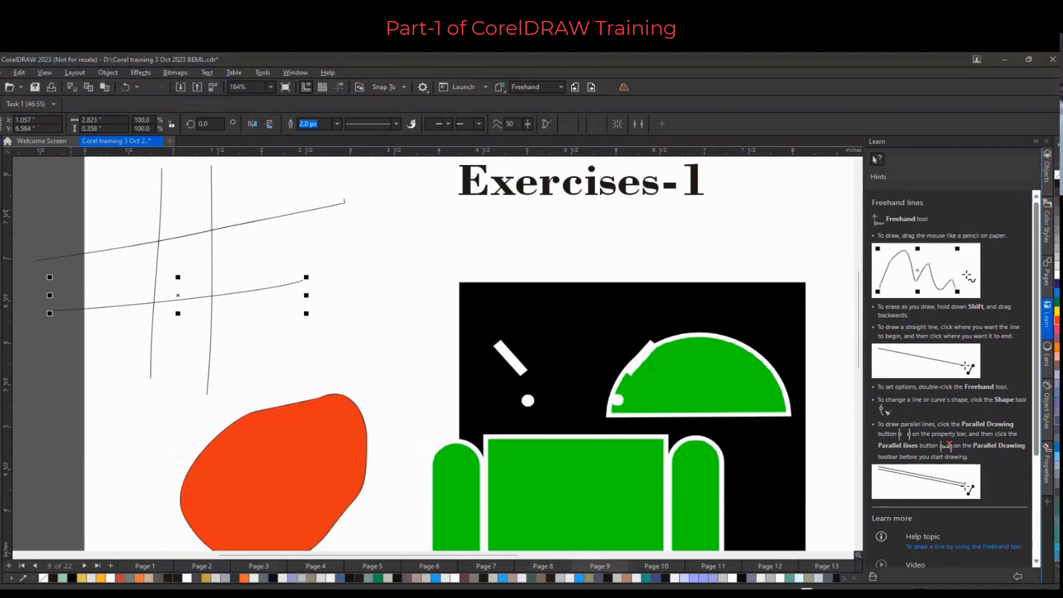
{"action": "left_click_drag", "start_coordinate": [179, 237], "coordinate": [261, 253]}
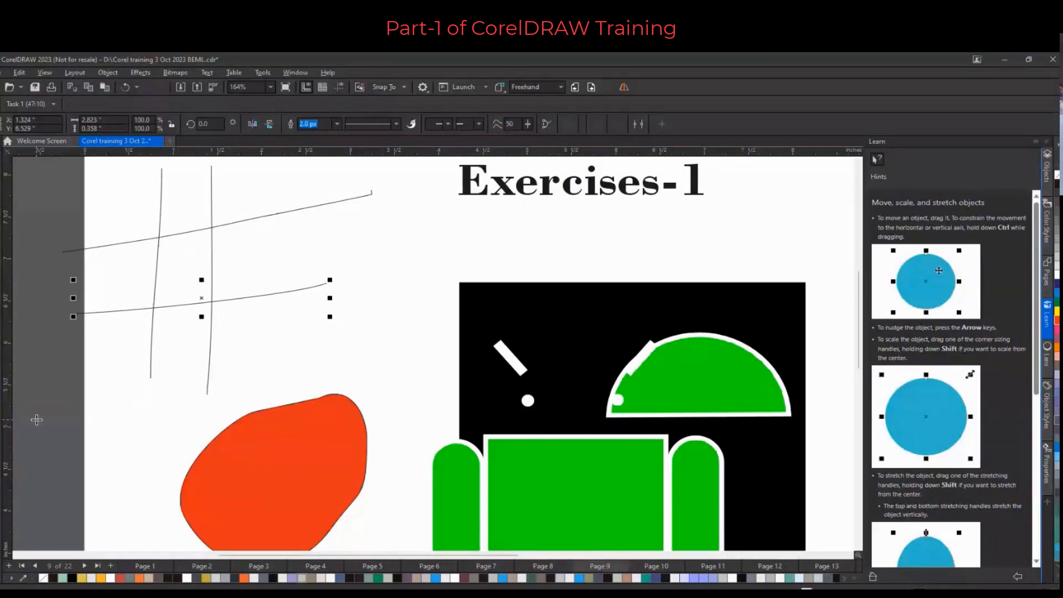
Fill the grid's central cell with Smart Fill, setting its fill colour to pink
{"action": "left_click", "coordinate": [180, 266]}
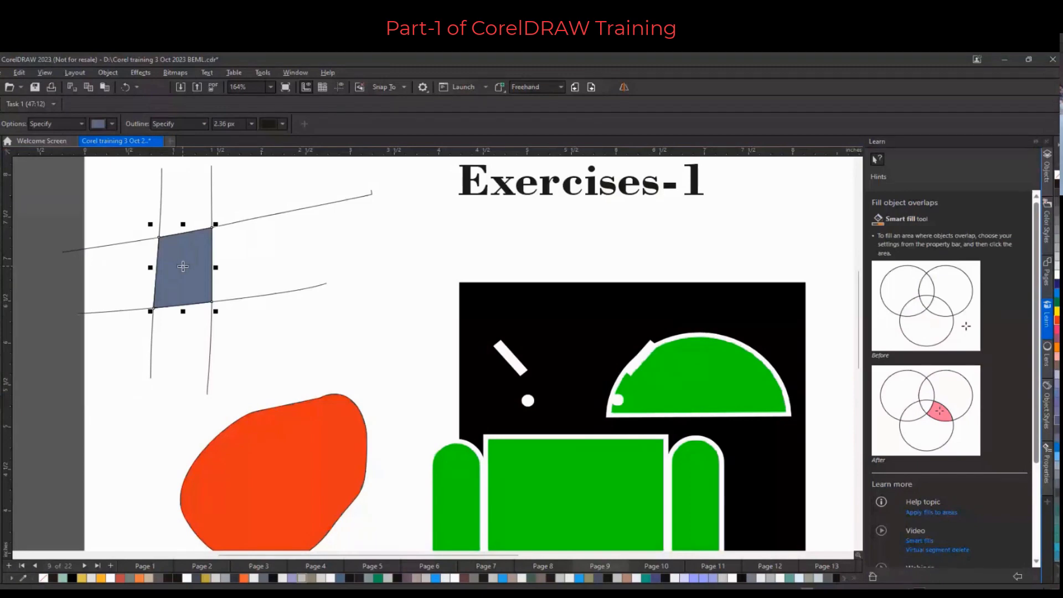
{"action": "left_click", "coordinate": [112, 124]}
{"action": "left_click", "coordinate": [172, 174]}
{"action": "left_click", "coordinate": [167, 254]}
{"action": "left_click", "coordinate": [164, 197]}
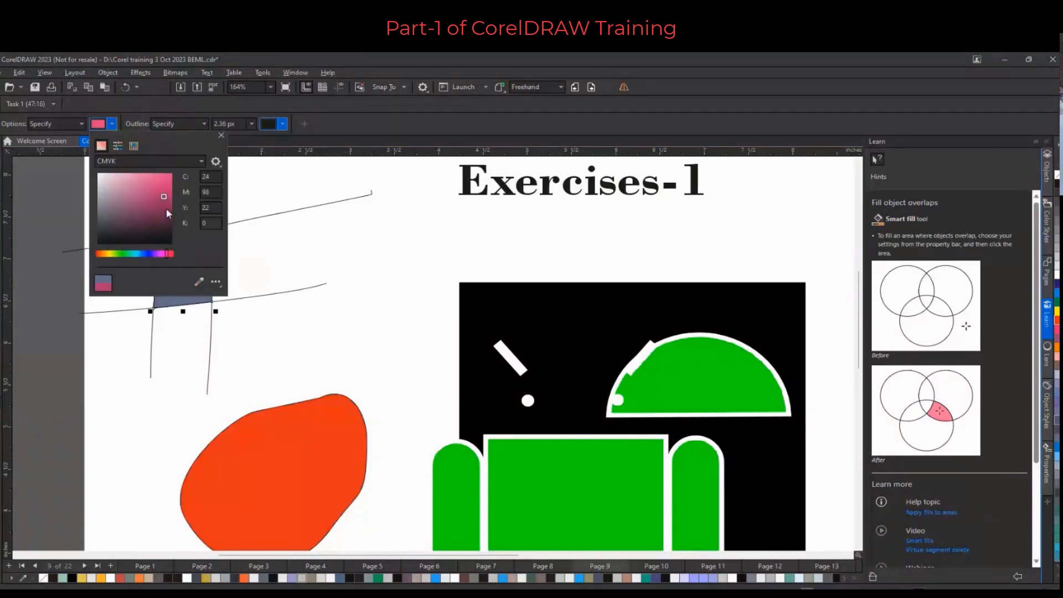
{"action": "left_click", "coordinate": [184, 302]}
{"action": "left_click", "coordinate": [184, 271]}
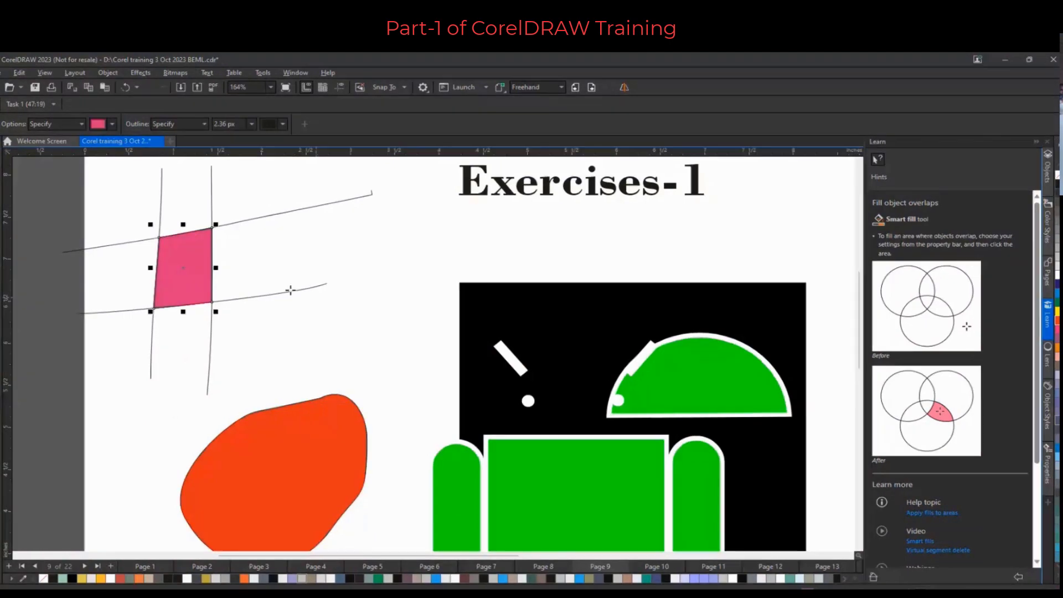
{"action": "left_click", "coordinate": [1, 152]}
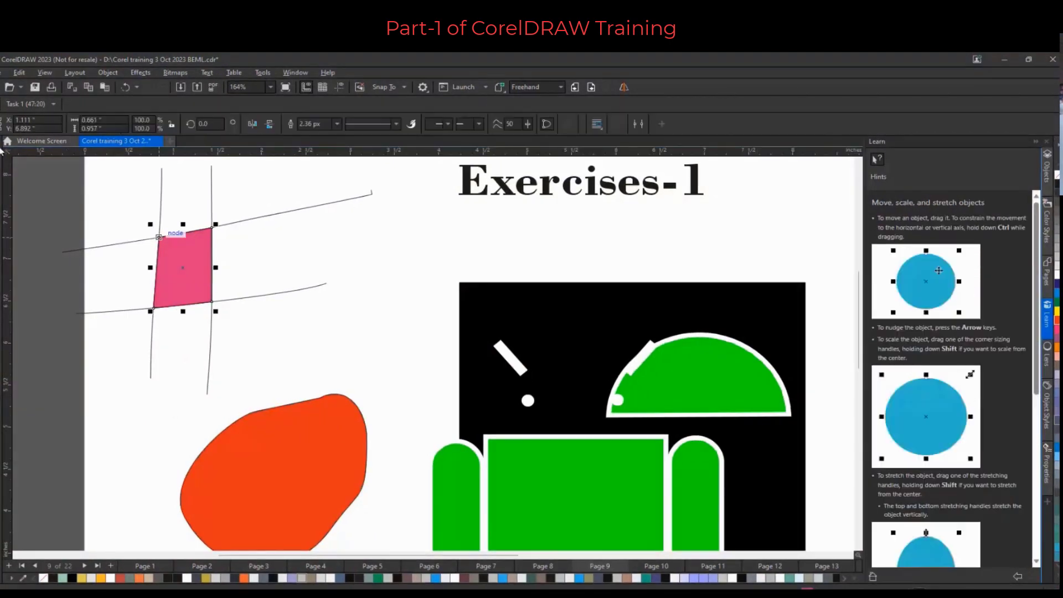
Move the pink Smart Fill shape out of the grid and reshape its curves with the Shape tool
{"action": "left_click_drag", "start_coordinate": [159, 236], "coordinate": [333, 204]}
{"action": "left_click", "coordinate": [1, 169]}
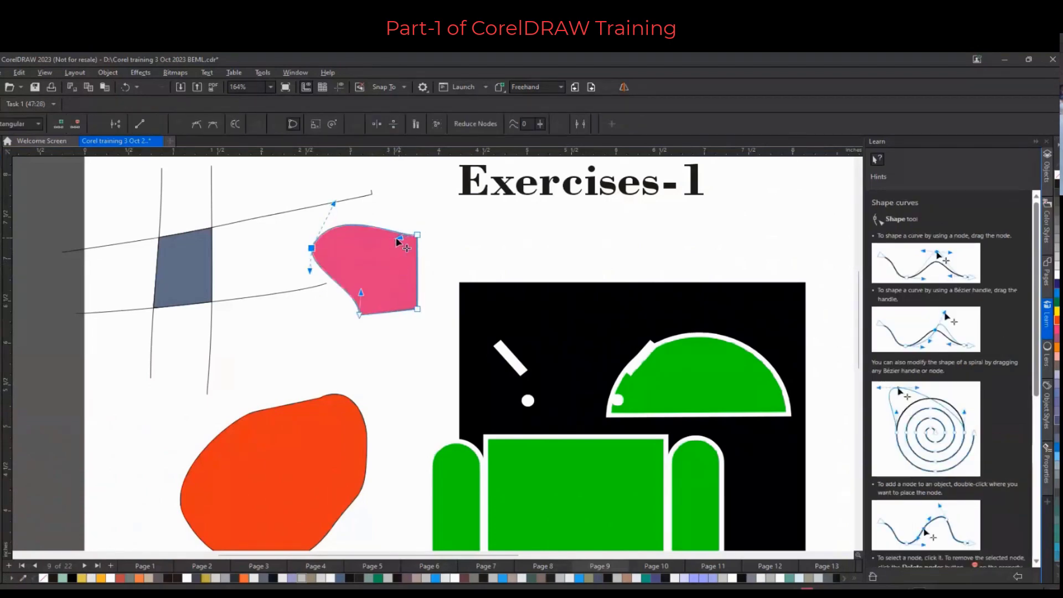
{"action": "left_click_drag", "start_coordinate": [399, 237], "coordinate": [399, 206]}
{"action": "left_click", "coordinate": [360, 313]}
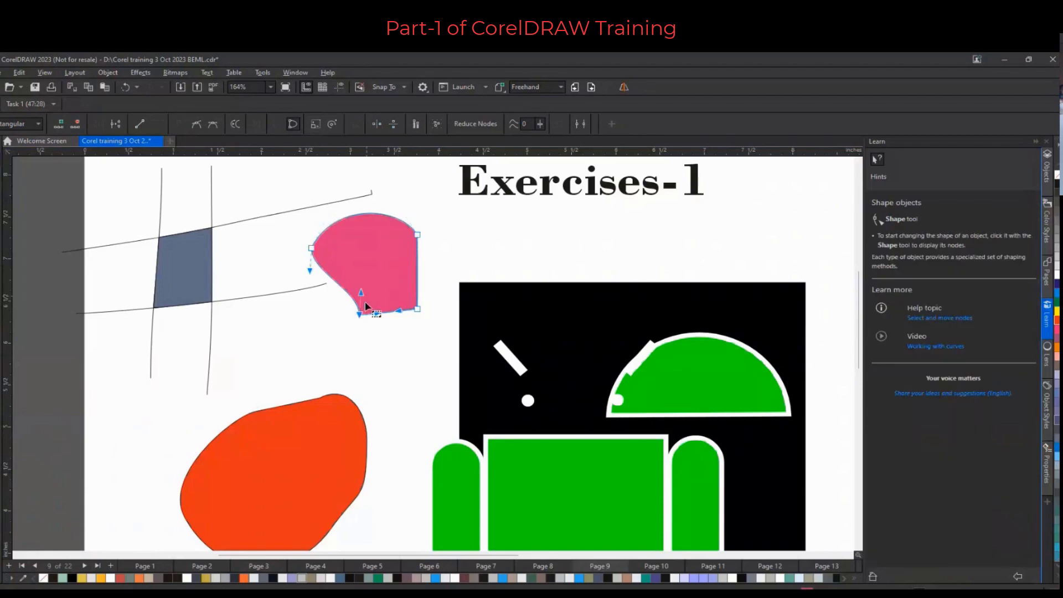
{"action": "left_click_drag", "start_coordinate": [361, 291], "coordinate": [390, 247]}
{"action": "left_click", "coordinate": [417, 308]}
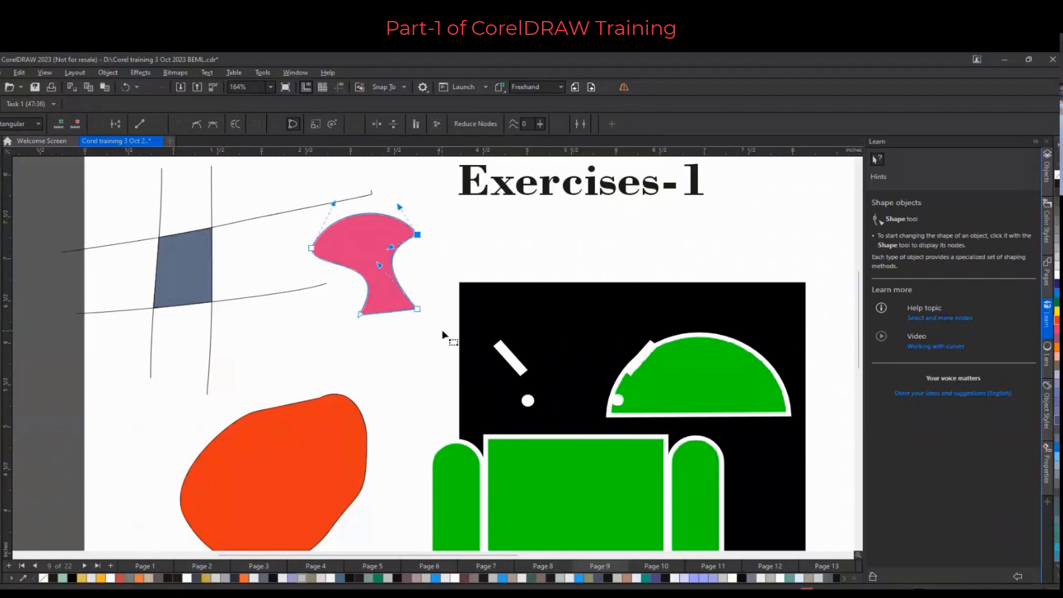
{"action": "key", "text": "space"}
{"action": "scroll", "coordinate": [342, 214], "scroll_direction": "down", "scroll_amount": 2}
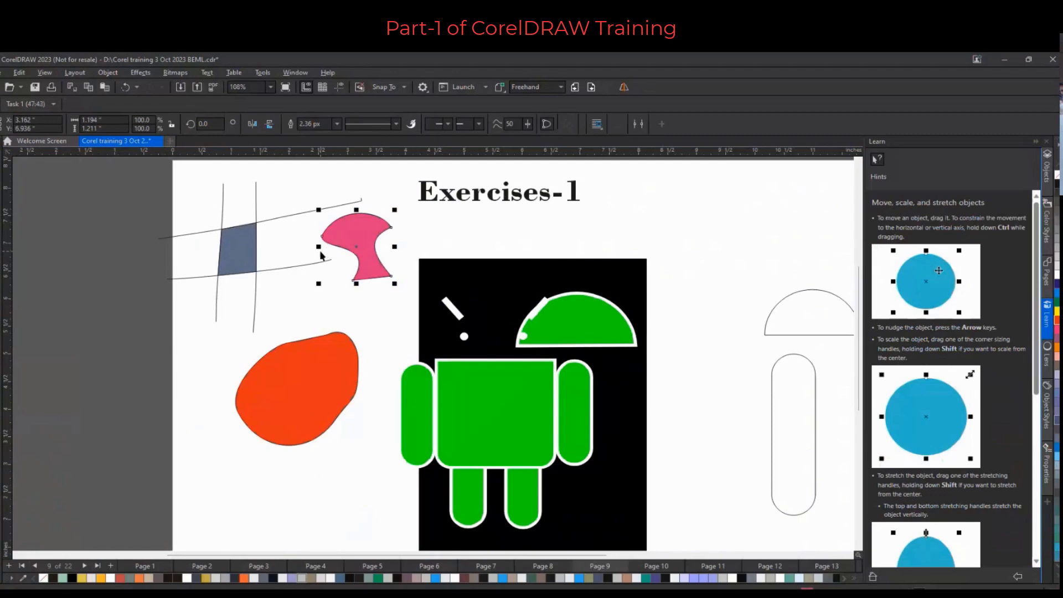
{"action": "scroll", "coordinate": [242, 275], "scroll_direction": "down", "scroll_amount": 1}
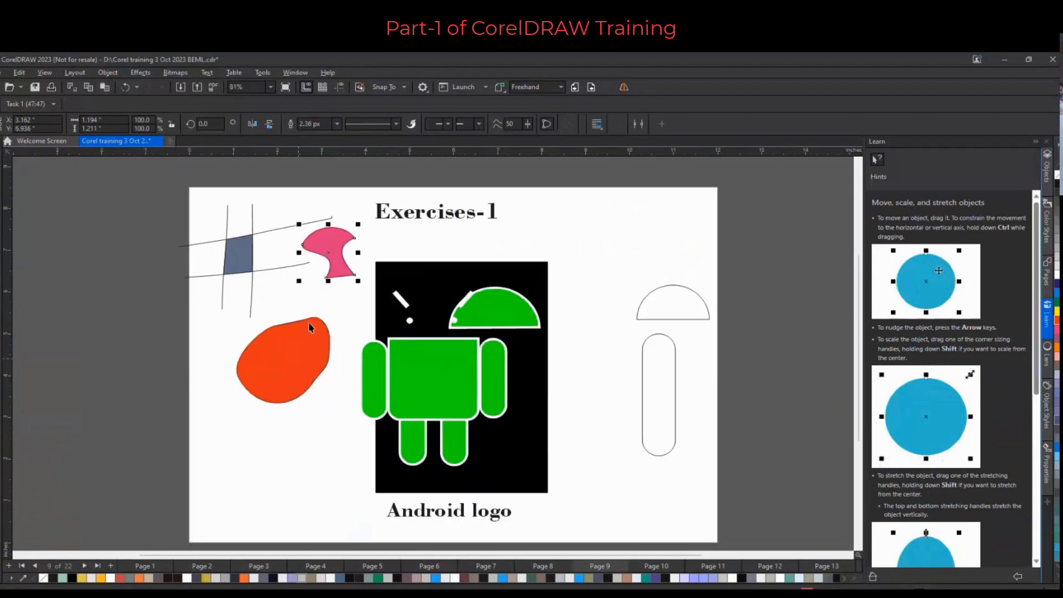
{"action": "left_click", "coordinate": [295, 371]}
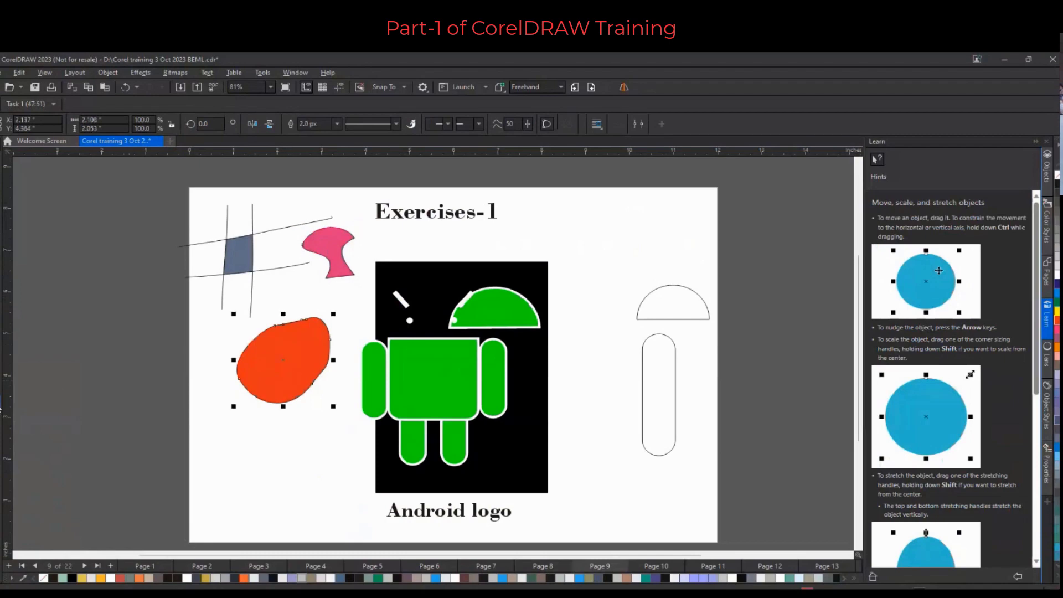
{"action": "left_click", "coordinate": [2, 407]}
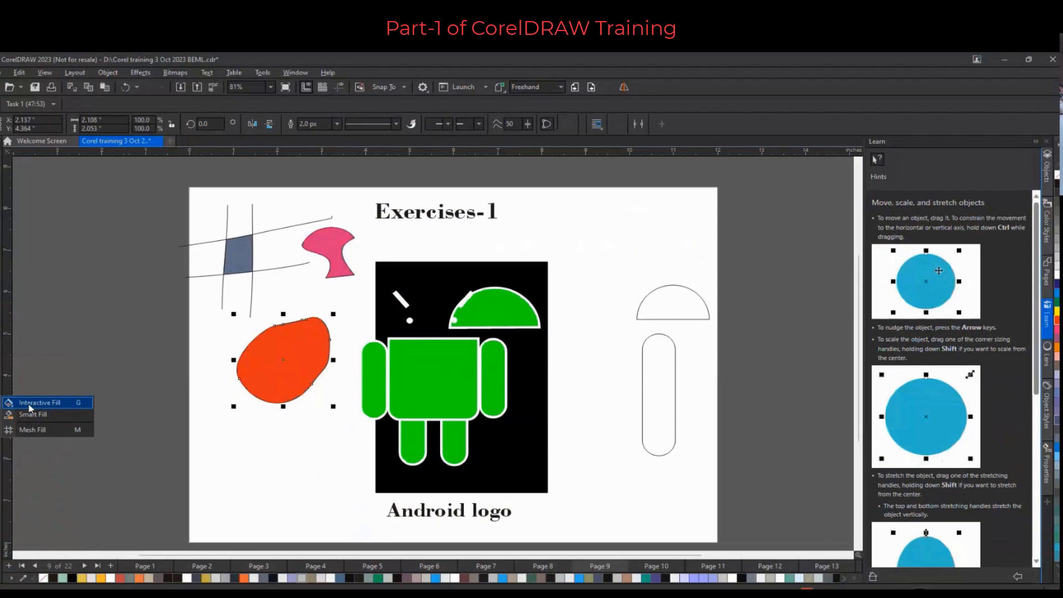
{"action": "left_click", "coordinate": [30, 406]}
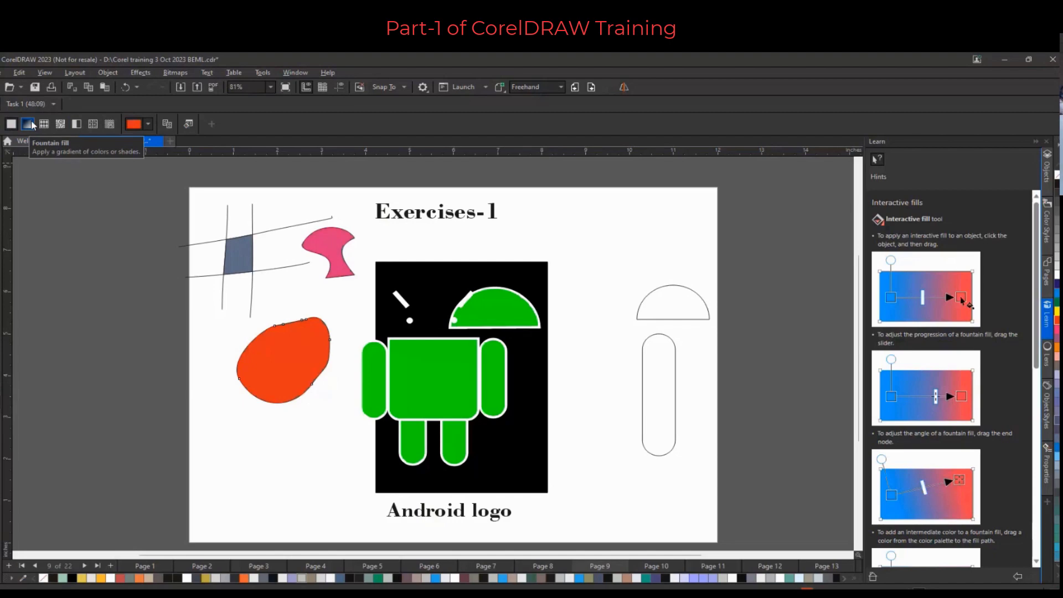
{"action": "left_click", "coordinate": [137, 282]}
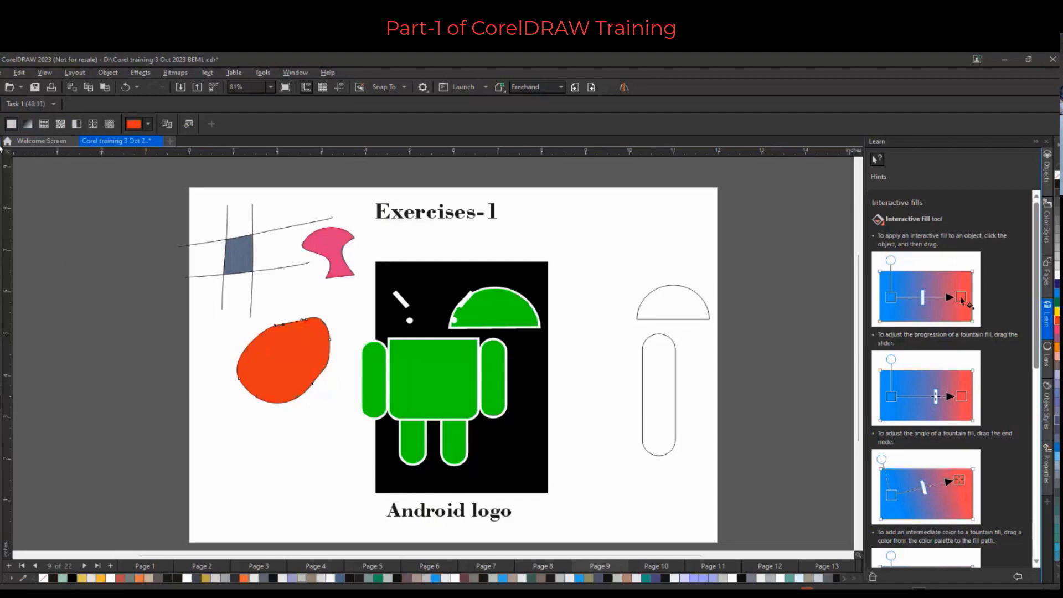
{"action": "left_click", "coordinate": [2, 165]}
Undo the recent practice edits repeatedly until the practice shapes are removed and the Android logo is whole
{"action": "key", "text": "ctrl+z"}
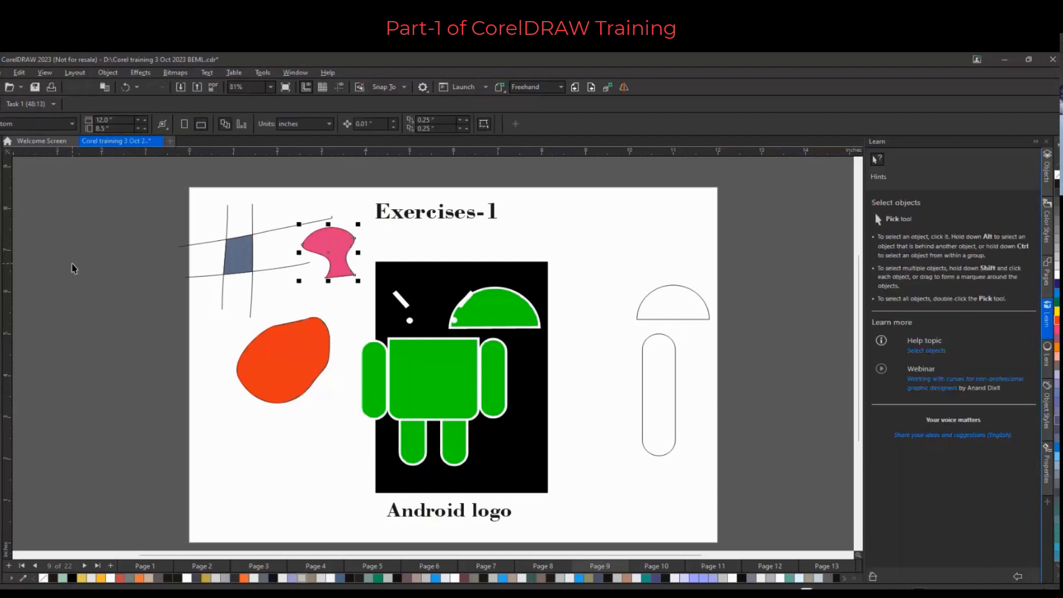
{"action": "key", "text": "ctrl+z"}
{"action": "key", "text": "ctrl+z"}
{"action": "key", "text": "ctrl+z"}
{"action": "key", "text": "ctrl+z"}
{"action": "key", "text": "ctrl+z"}
{"action": "key", "text": "ctrl+z"}
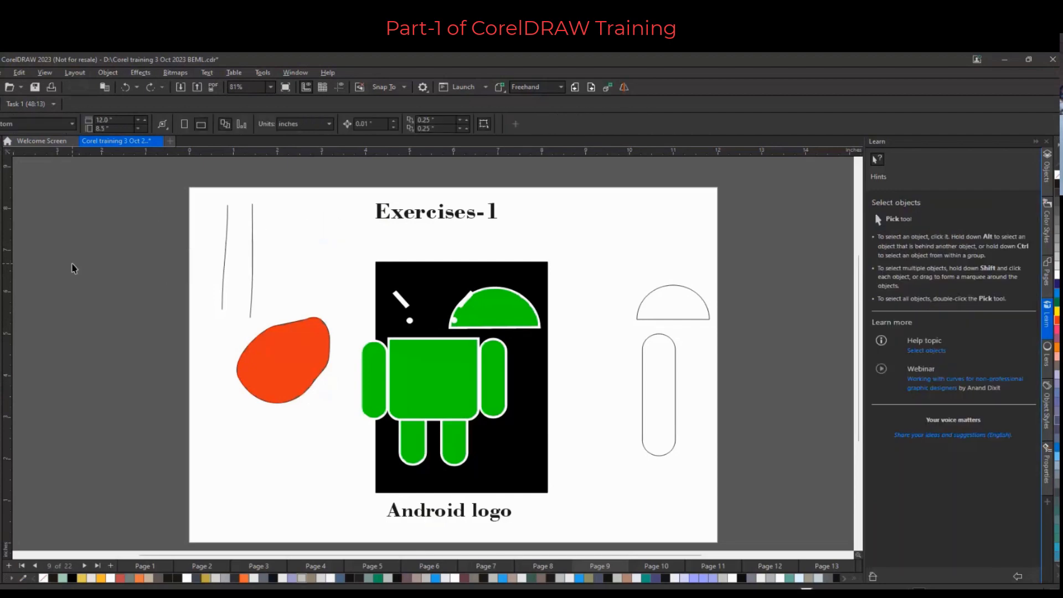
{"action": "key", "text": "ctrl+z"}
{"action": "key", "text": "ctrl+z"}
{"action": "key", "text": "ctrl+z"}
{"action": "key", "text": "ctrl+z"}
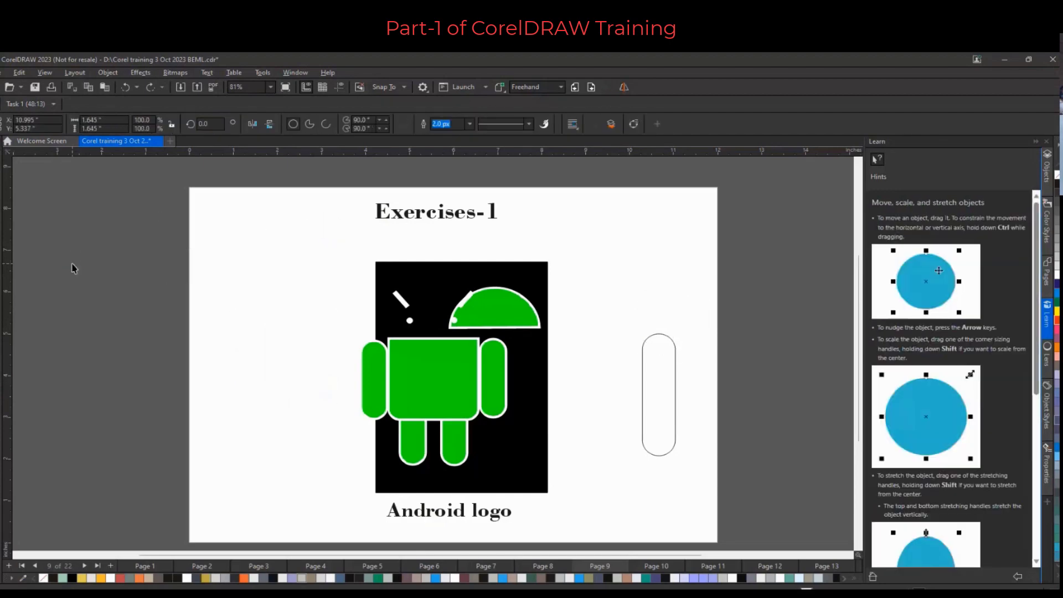
{"action": "key", "text": "ctrl+z"}
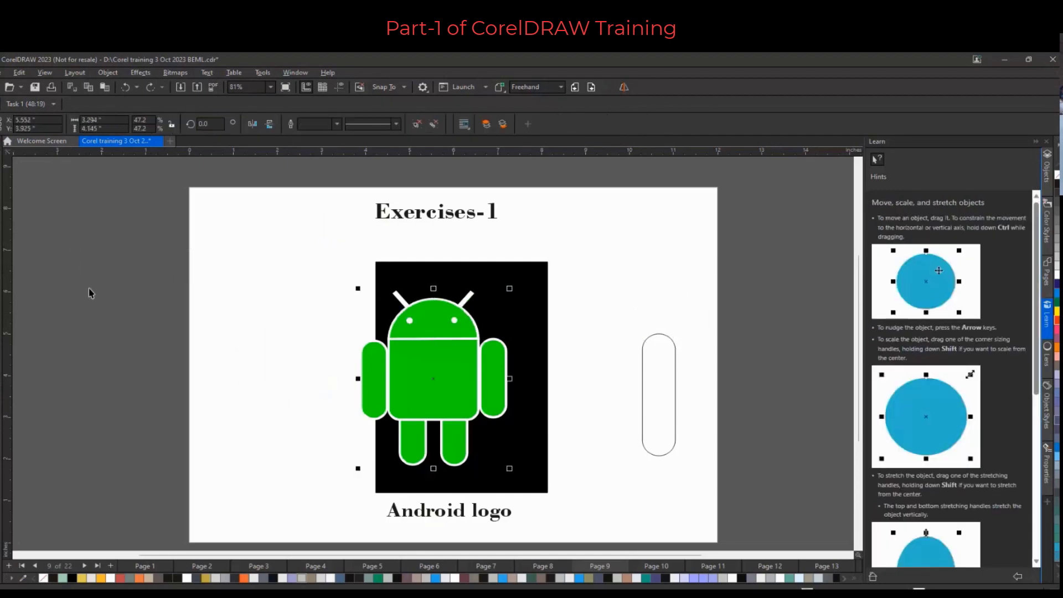
Draw an ellipse about 3.35 by 3.31 inches left of the logo and give it a fountain fill with Interactive Fill
{"action": "key", "text": "F7"}
{"action": "left_click_drag", "start_coordinate": [187, 305], "coordinate": [339, 447]}
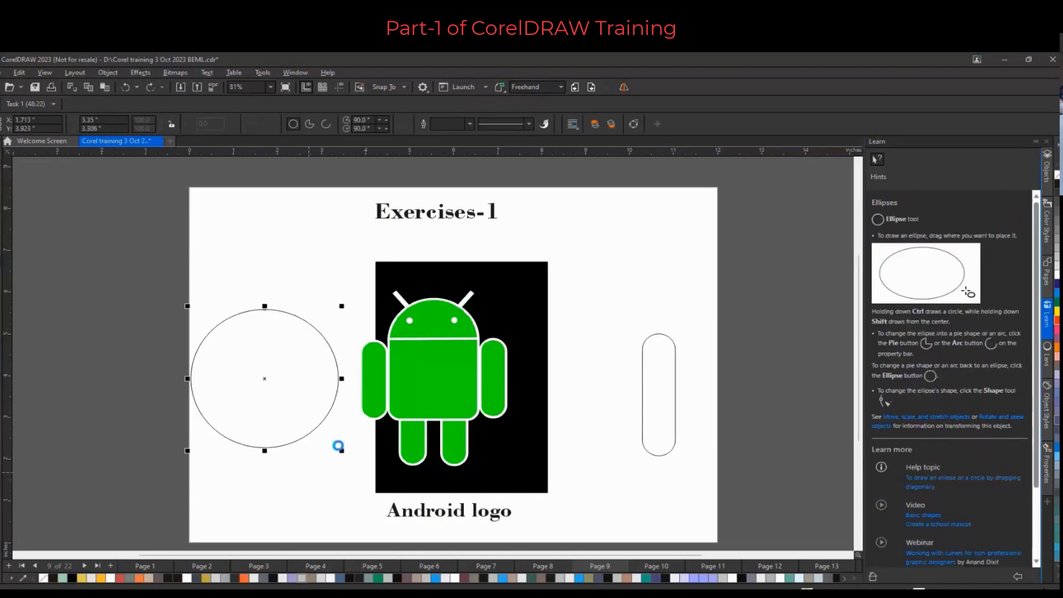
{"action": "left_click", "coordinate": [7, 403]}
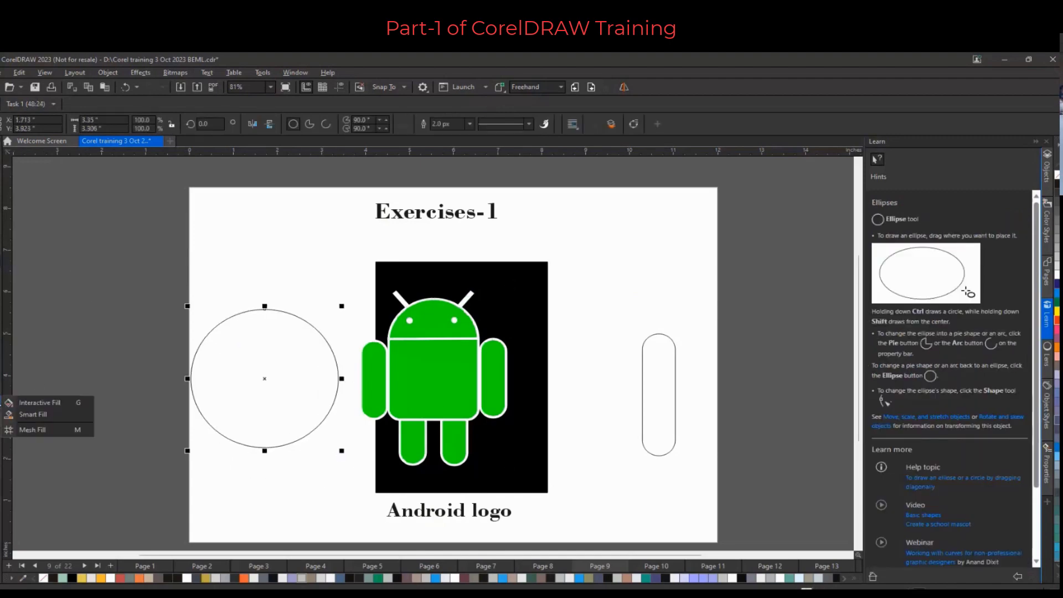
{"action": "left_click", "coordinate": [46, 404]}
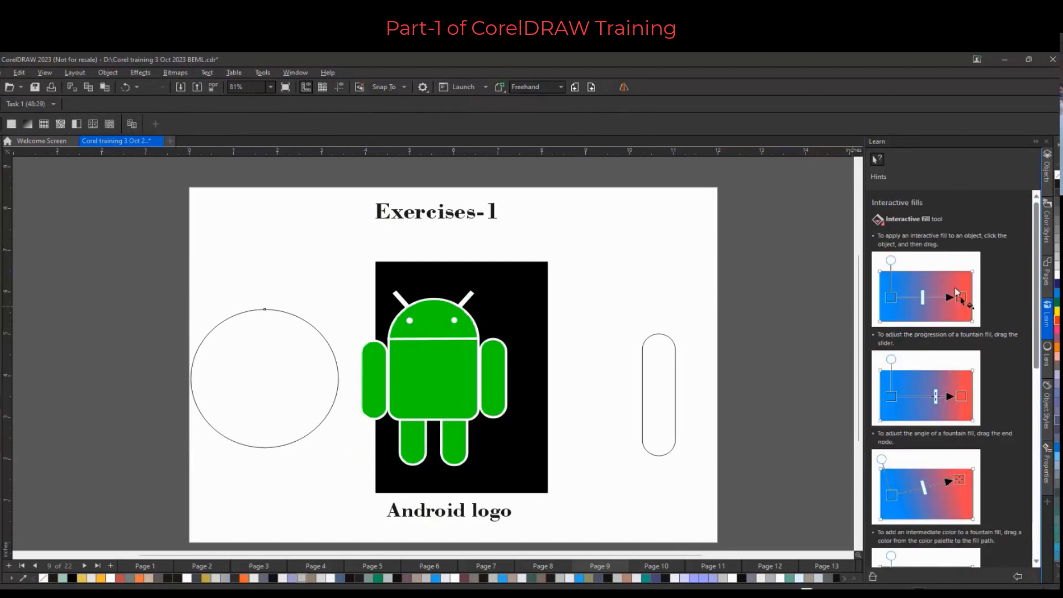
{"action": "left_click", "coordinate": [27, 124]}
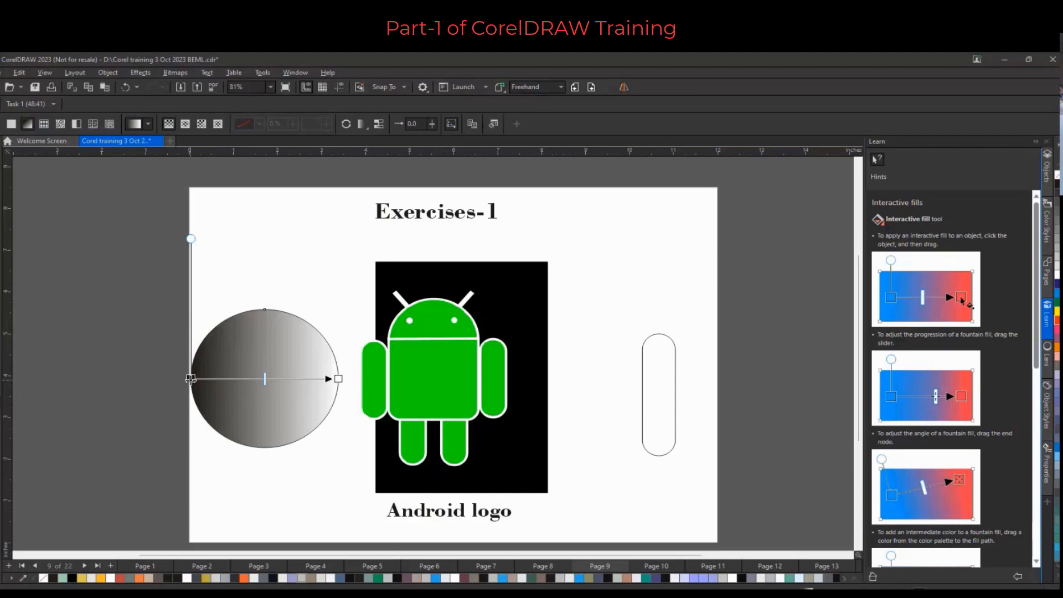
Set the fountain fill's start colour to red-orange and angle the gradient diagonally across the ellipse
{"action": "left_click", "coordinate": [189, 379]}
{"action": "left_click_drag", "start_coordinate": [1057, 321], "coordinate": [1050, 319]}
{"action": "left_click_drag", "start_coordinate": [862, 323], "coordinate": [190, 380]}
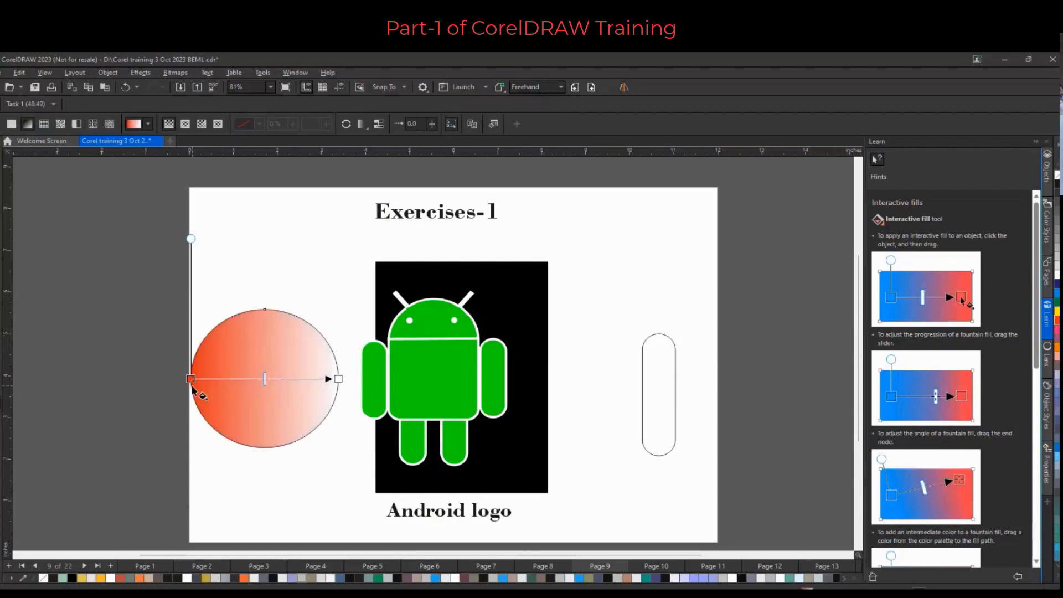
{"action": "left_click_drag", "start_coordinate": [338, 378], "coordinate": [342, 496]}
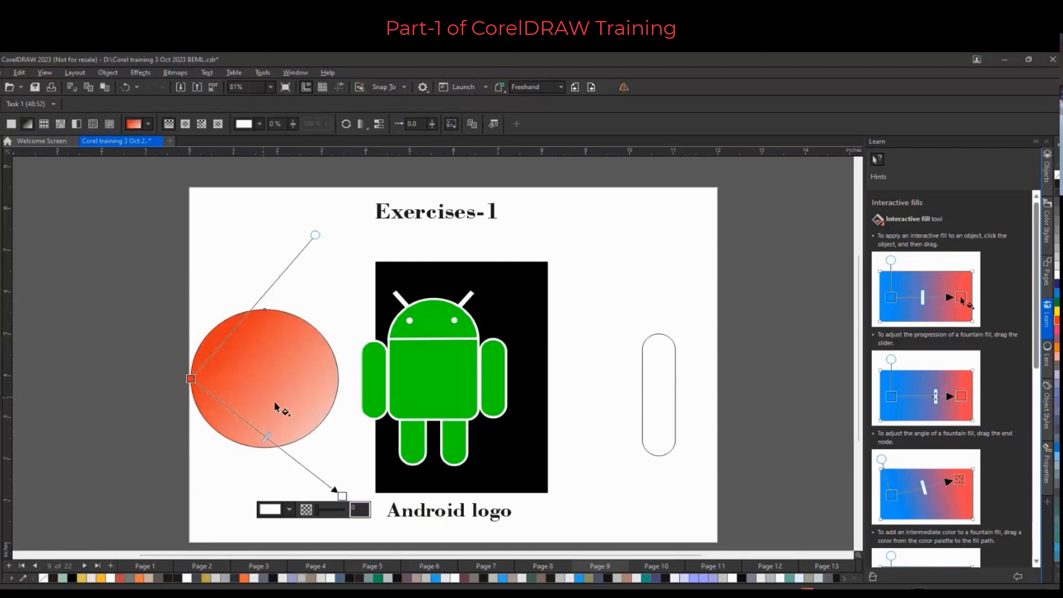
{"action": "left_click_drag", "start_coordinate": [191, 379], "coordinate": [184, 334]}
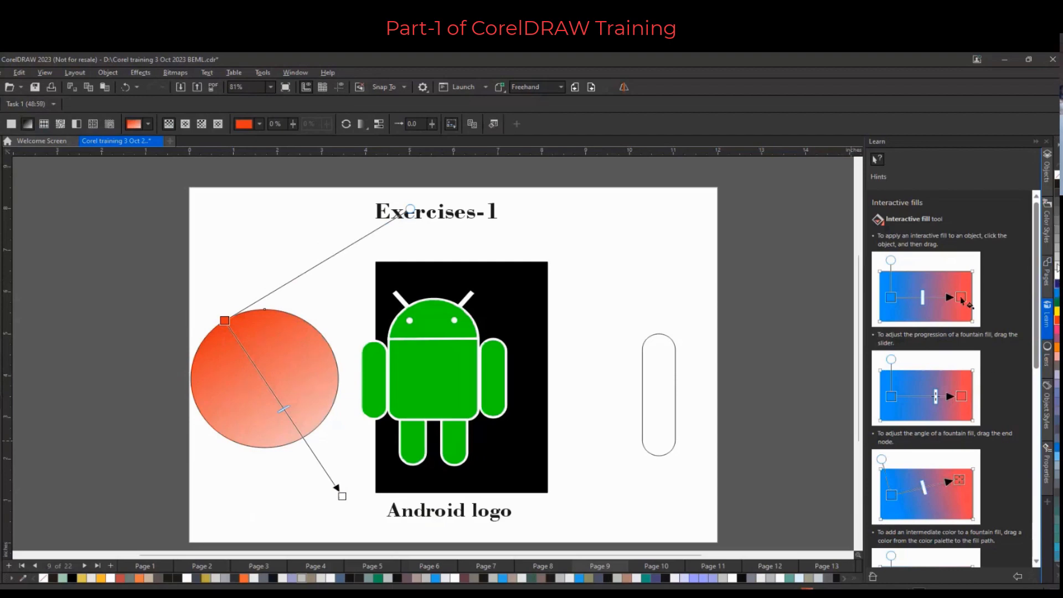
Set the gradient's end colour to blue and adjust the start node position along the gradient path
{"action": "left_click_drag", "start_coordinate": [1057, 293], "coordinate": [343, 496]}
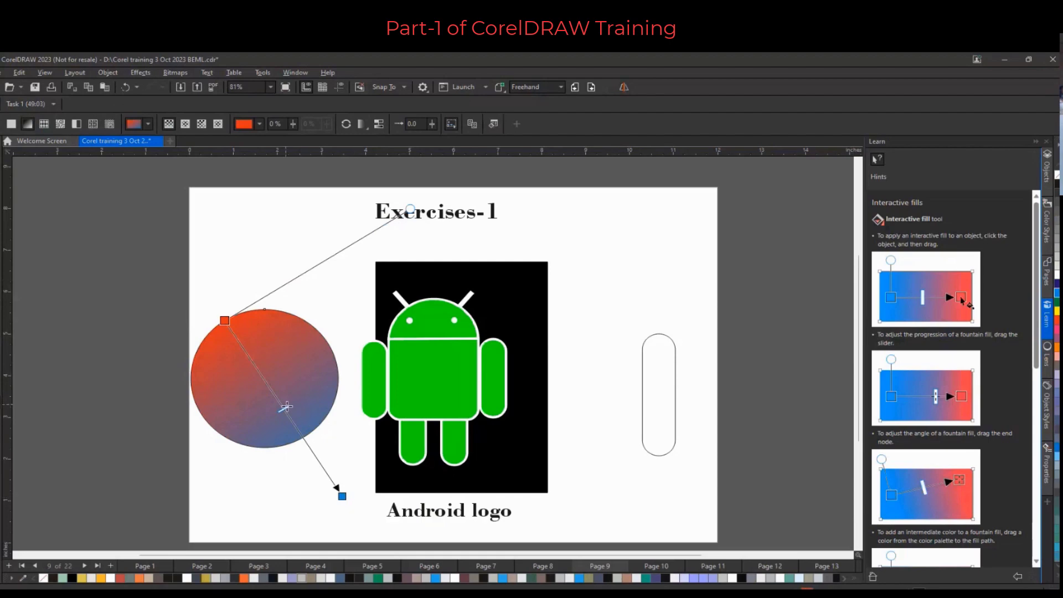
{"action": "mouse_move", "coordinate": [285, 408]}
{"action": "left_mouse_down"}
{"action": "mouse_move", "coordinate": [320, 464]}
{"action": "mouse_move", "coordinate": [242, 347]}
{"action": "mouse_move", "coordinate": [283, 408]}
{"action": "left_mouse_up"}
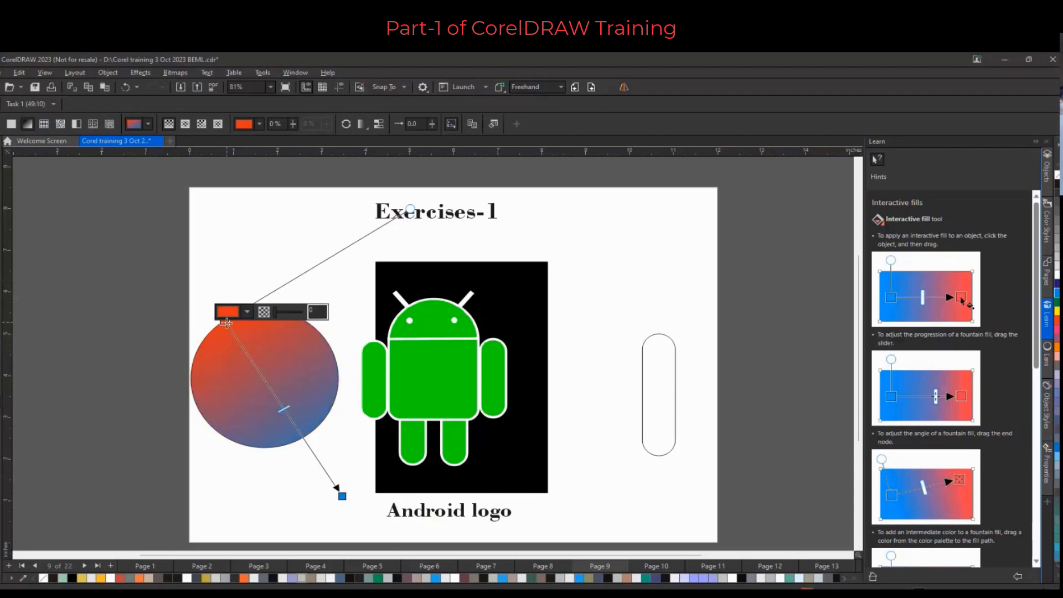
{"action": "left_click_drag", "start_coordinate": [225, 320], "coordinate": [222, 260]}
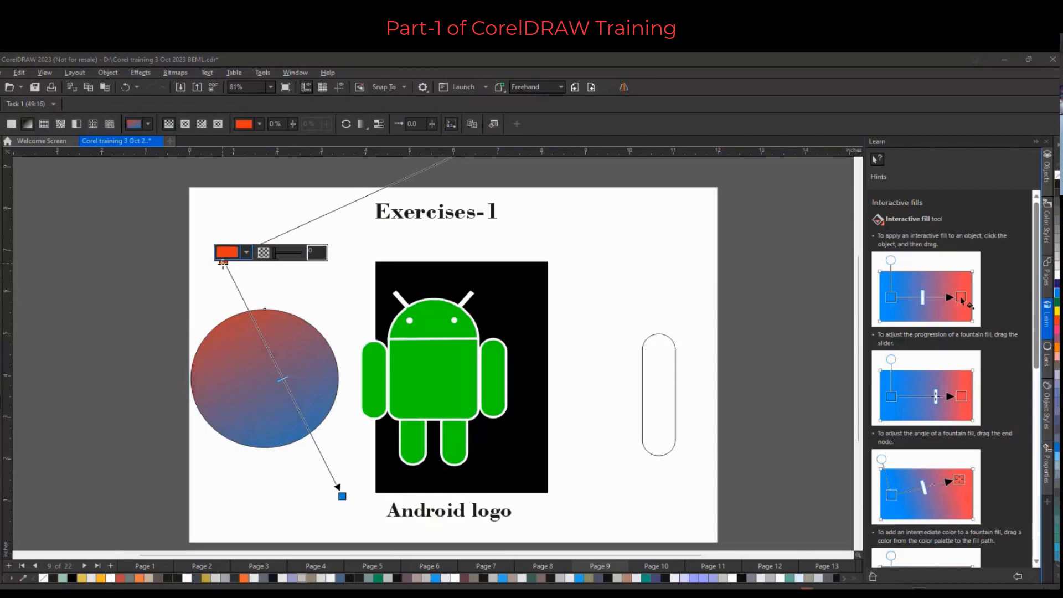
{"action": "left_click_drag", "start_coordinate": [223, 263], "coordinate": [218, 322]}
Add an intermediate colour stop to the gradient, reposition it, and apply green to the gradient
{"action": "double_click", "coordinate": [266, 375]}
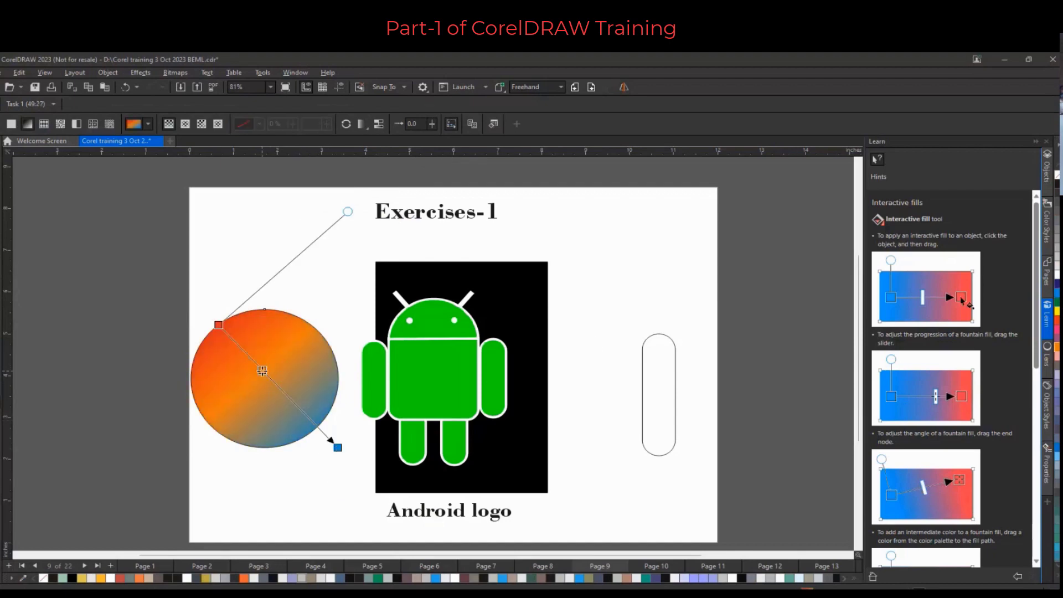
{"action": "left_click_drag", "start_coordinate": [262, 370], "coordinate": [237, 348]}
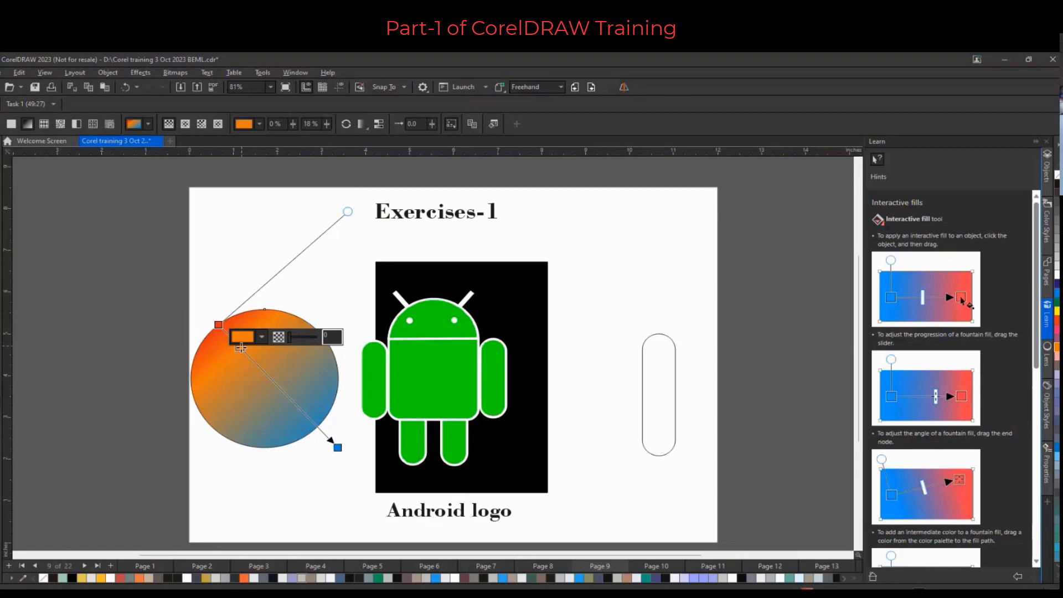
{"action": "left_click_drag", "start_coordinate": [240, 348], "coordinate": [273, 399]}
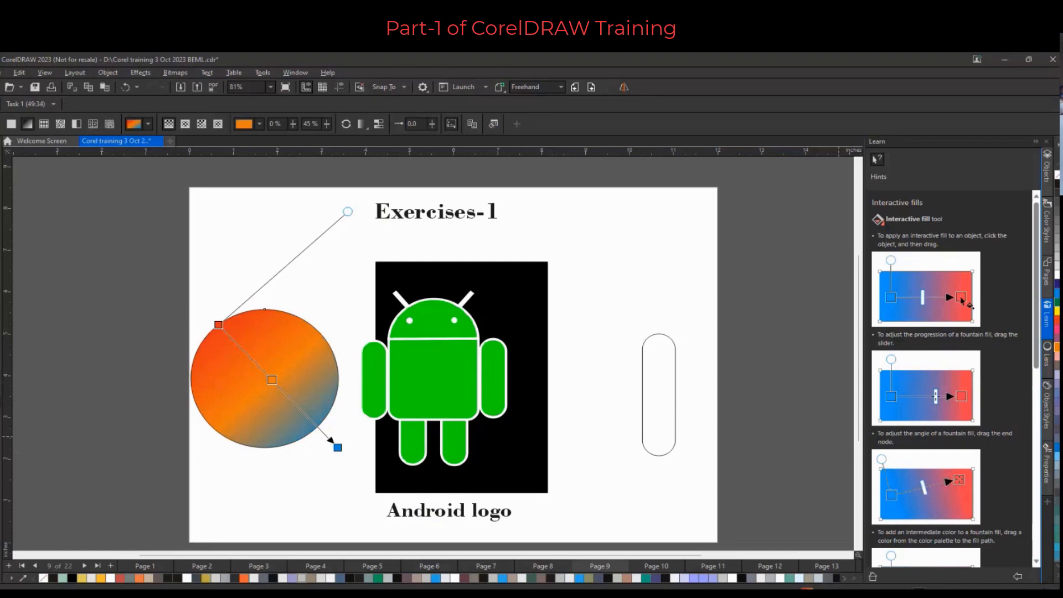
{"action": "left_click_drag", "start_coordinate": [830, 308], "coordinate": [293, 403]}
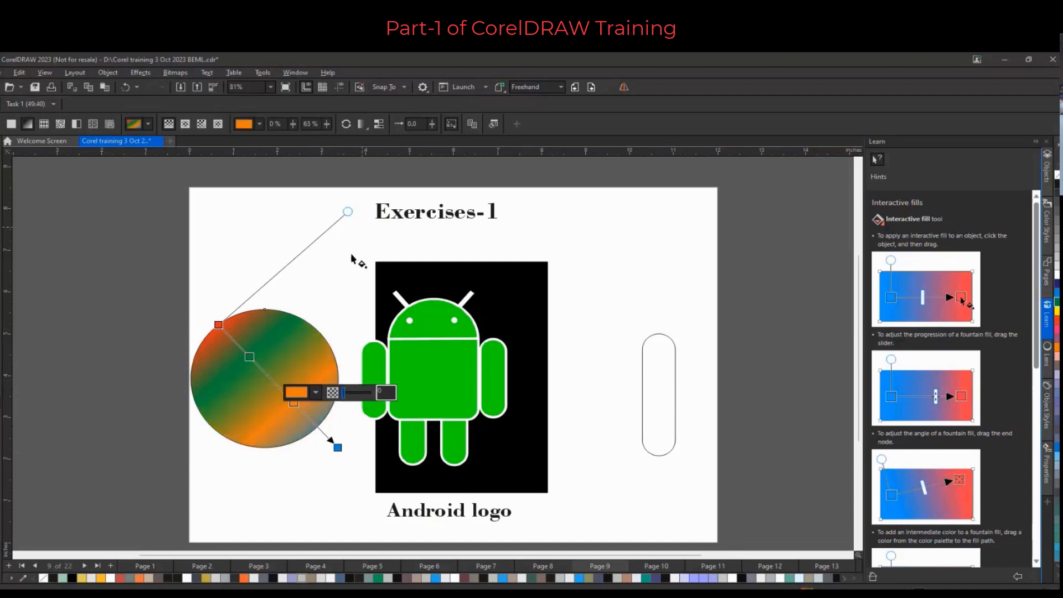
Re-angle and stretch the gradient by moving its start, end and direction handles across the ellipse
{"action": "left_click_drag", "start_coordinate": [347, 211], "coordinate": [156, 242]}
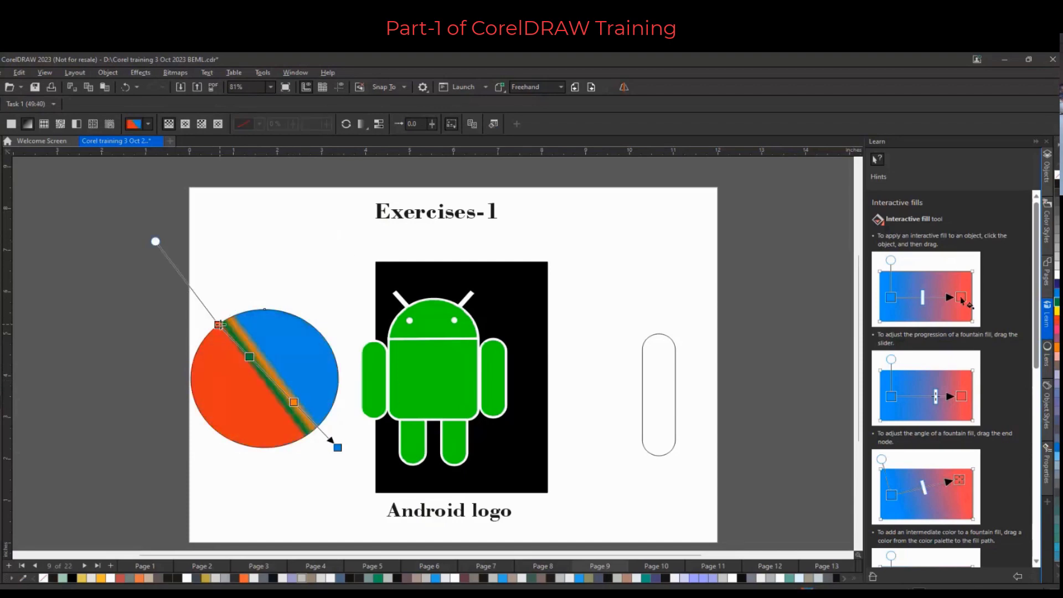
{"action": "left_click_drag", "start_coordinate": [221, 325], "coordinate": [280, 311]}
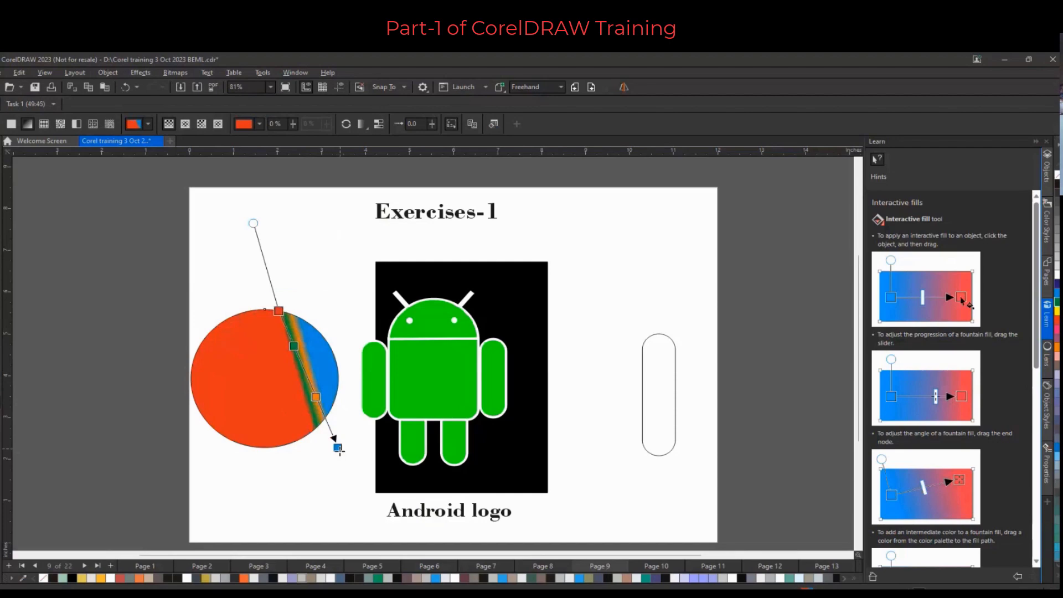
{"action": "left_click_drag", "start_coordinate": [337, 447], "coordinate": [214, 462]}
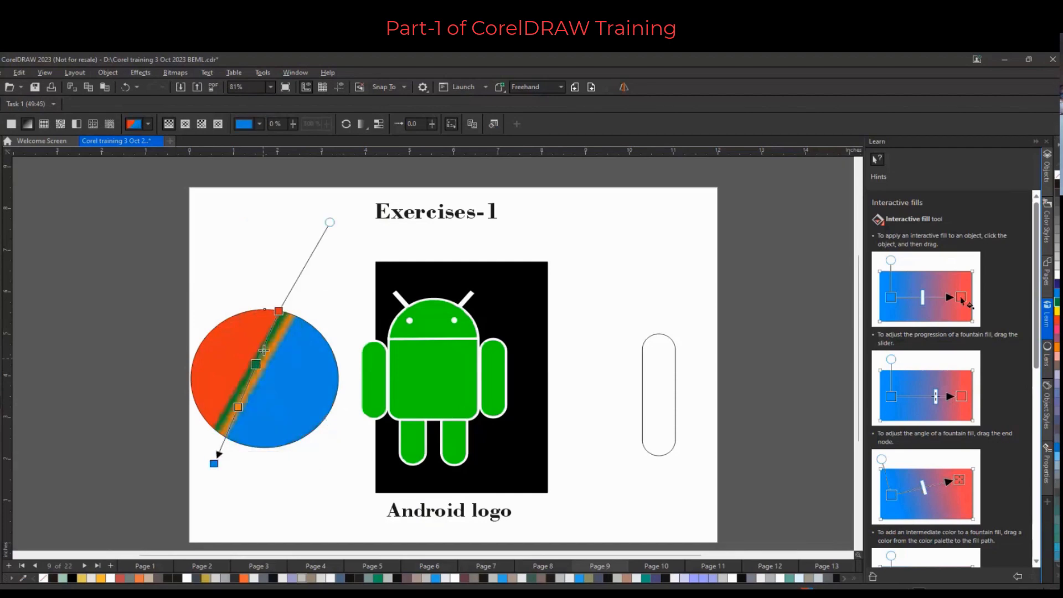
{"action": "left_click_drag", "start_coordinate": [330, 222], "coordinate": [189, 263]}
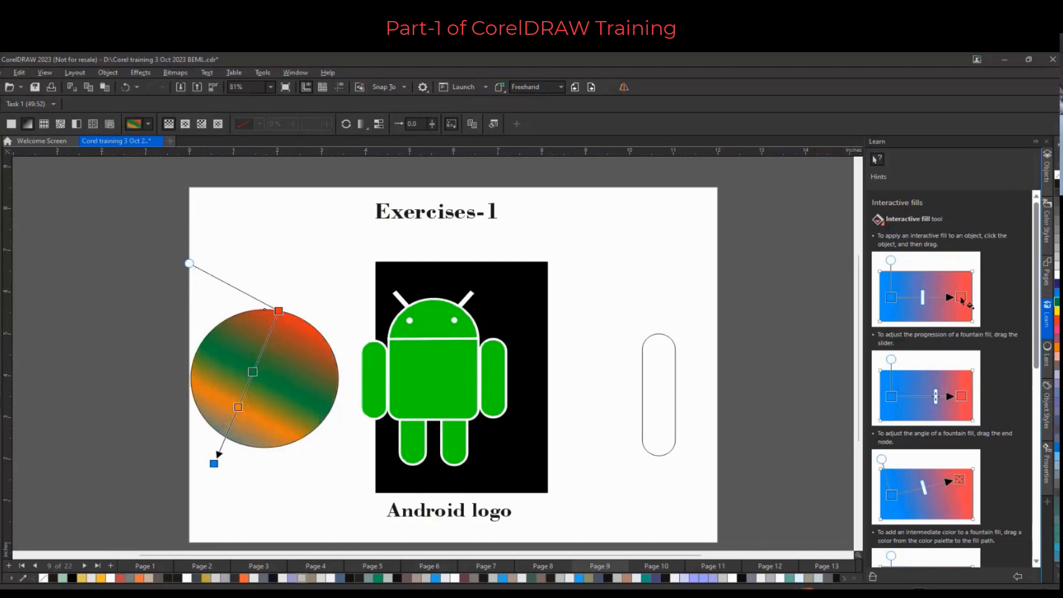
{"action": "key", "text": "space"}
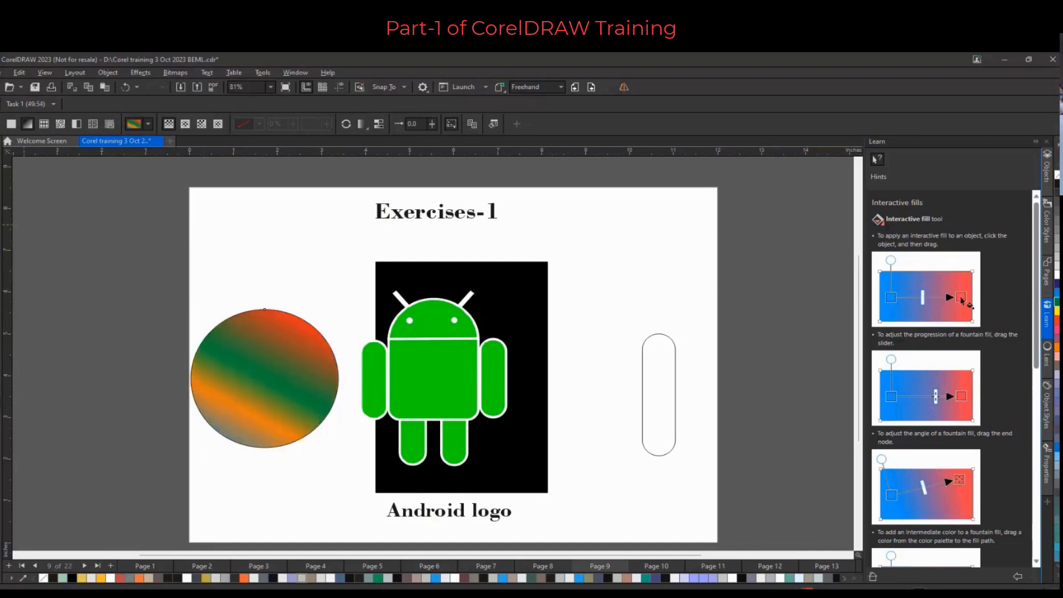
Draw a rectangle about 3.09 by 2.40 inches above-left of the ellipse and fill it blue
{"action": "key", "text": "F6"}
{"action": "left_click_drag", "start_coordinate": [49, 211], "coordinate": [186, 313]}
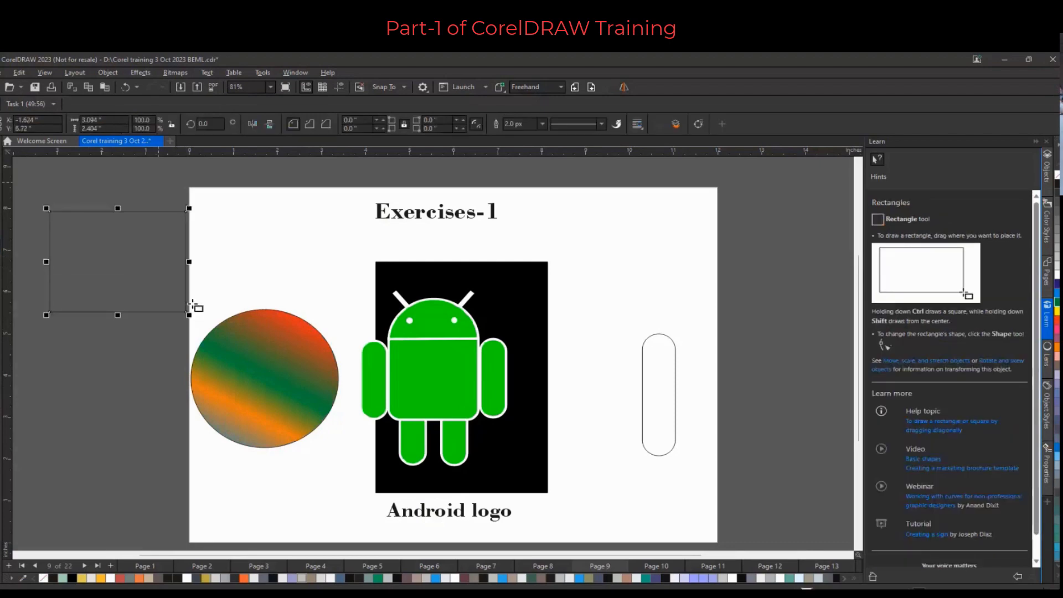
{"action": "left_click", "coordinate": [1057, 293]}
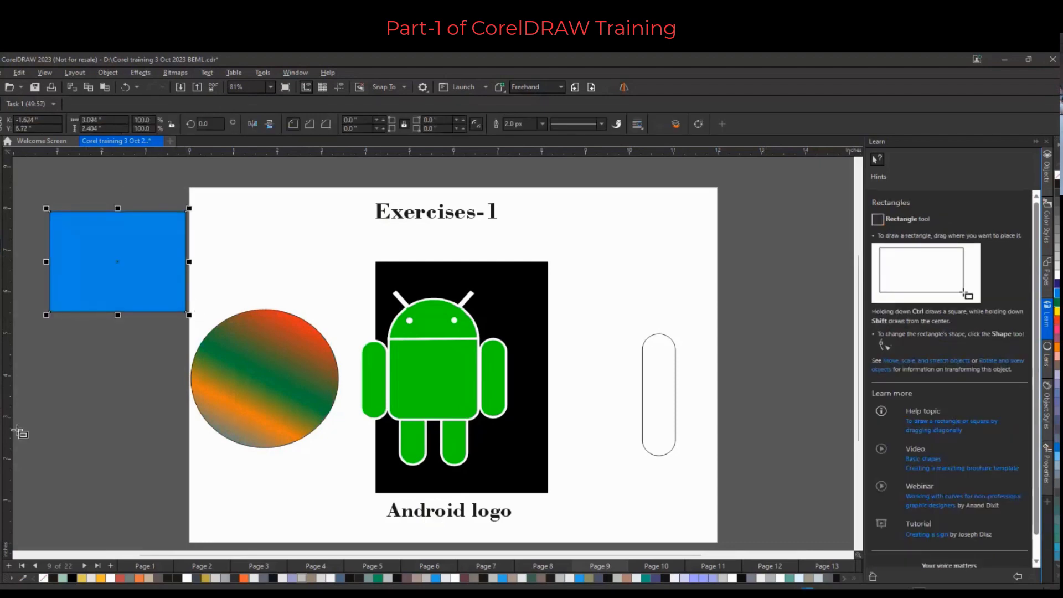
{"action": "left_click", "coordinate": [31, 407]}
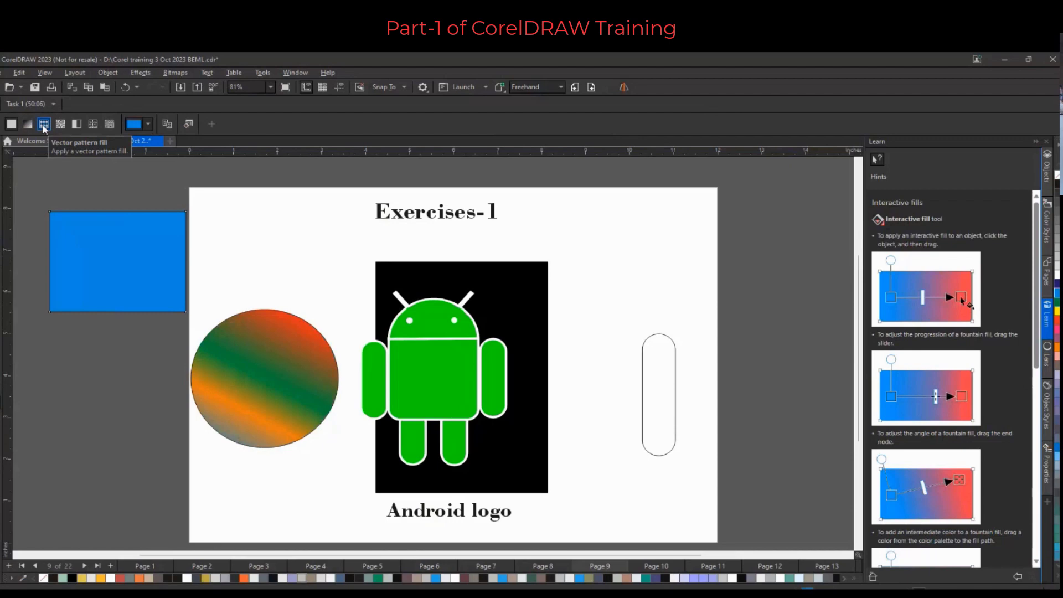
Apply a vector pattern fill to the blue rectangle, choosing a colourful geometric pattern from the library
{"action": "left_click", "coordinate": [44, 126]}
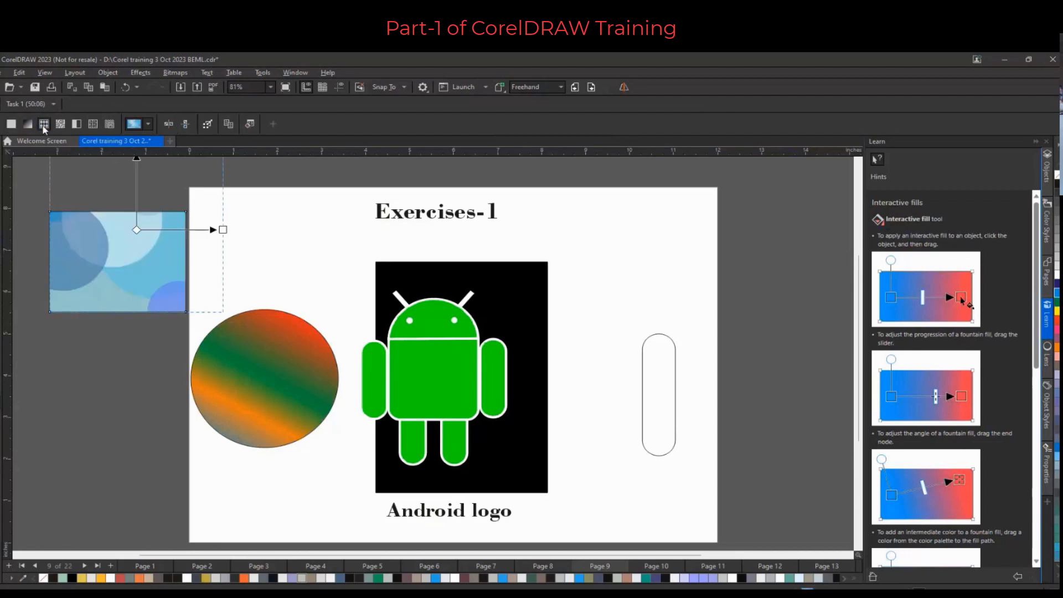
{"action": "left_click", "coordinate": [149, 125]}
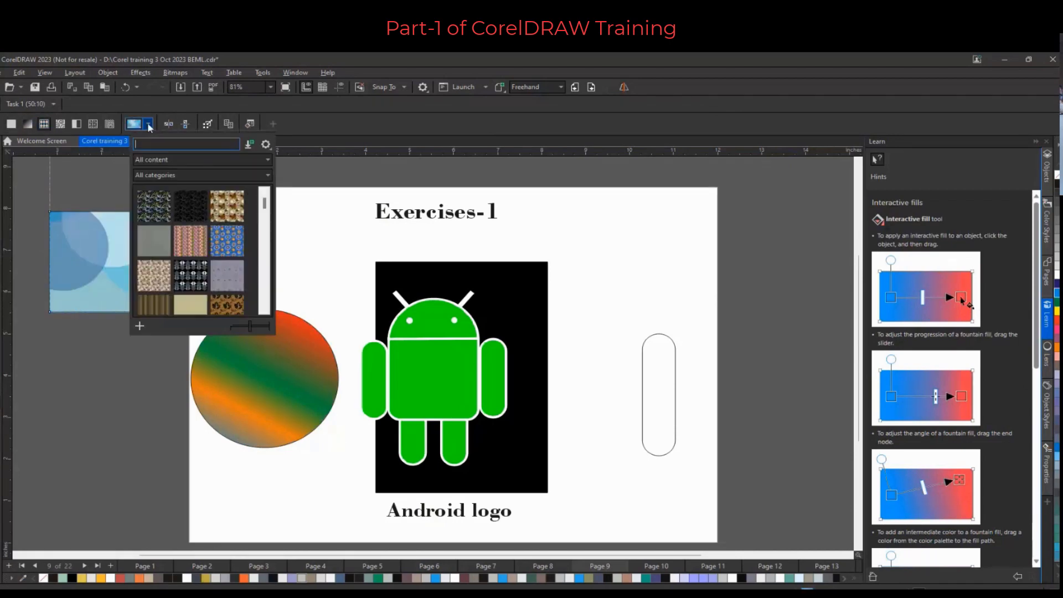
{"action": "scroll", "coordinate": [265, 207], "scroll_direction": "down", "scroll_amount": 3}
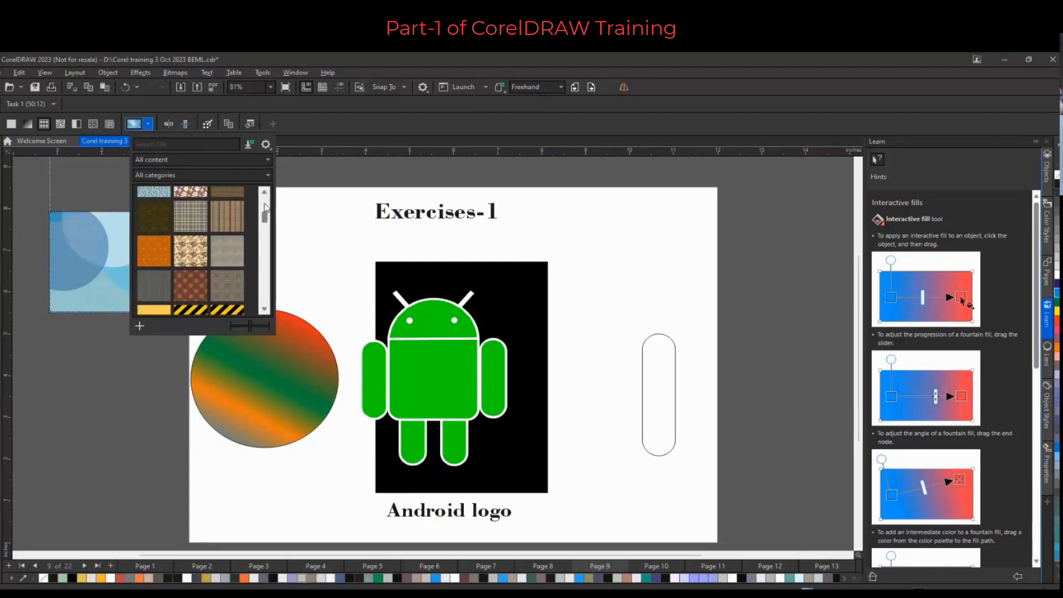
{"action": "scroll", "coordinate": [264, 207], "scroll_direction": "down", "scroll_amount": 3}
{"action": "left_click", "coordinate": [168, 280]}
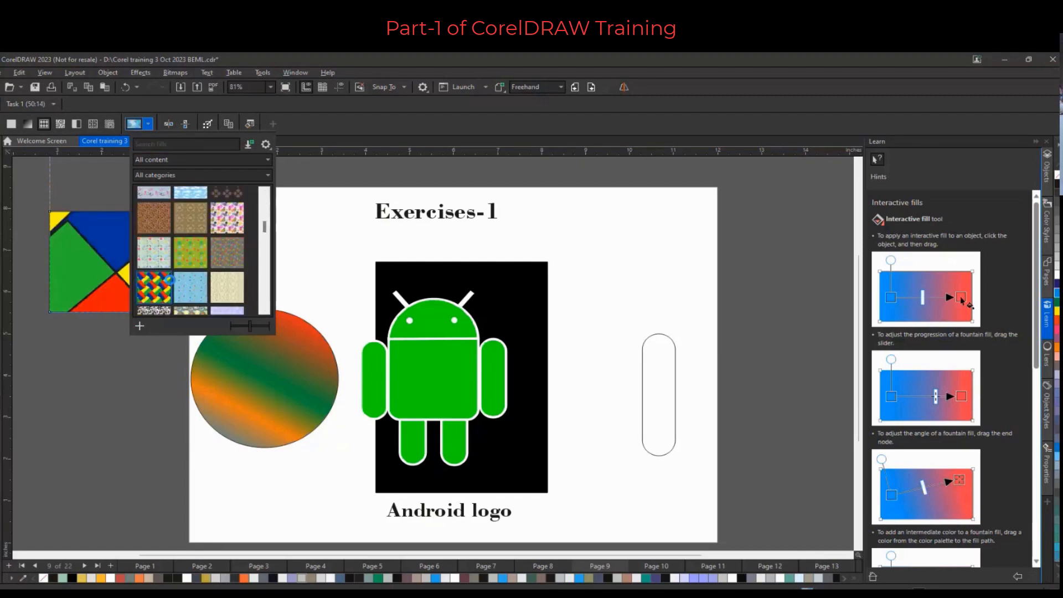
{"action": "left_click", "coordinate": [94, 235]}
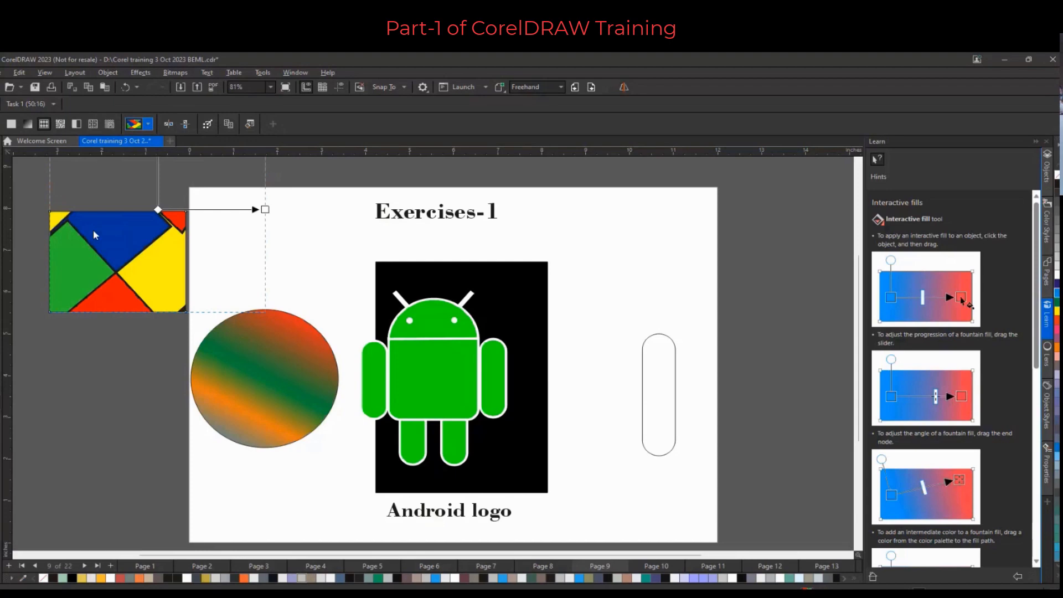
Shrink the vector pattern tile inside the rectangle by pulling its scaling handle inward
{"action": "left_click_drag", "start_coordinate": [266, 210], "coordinate": [210, 211]}
{"action": "scroll", "coordinate": [212, 212], "scroll_direction": "down", "scroll_amount": 1}
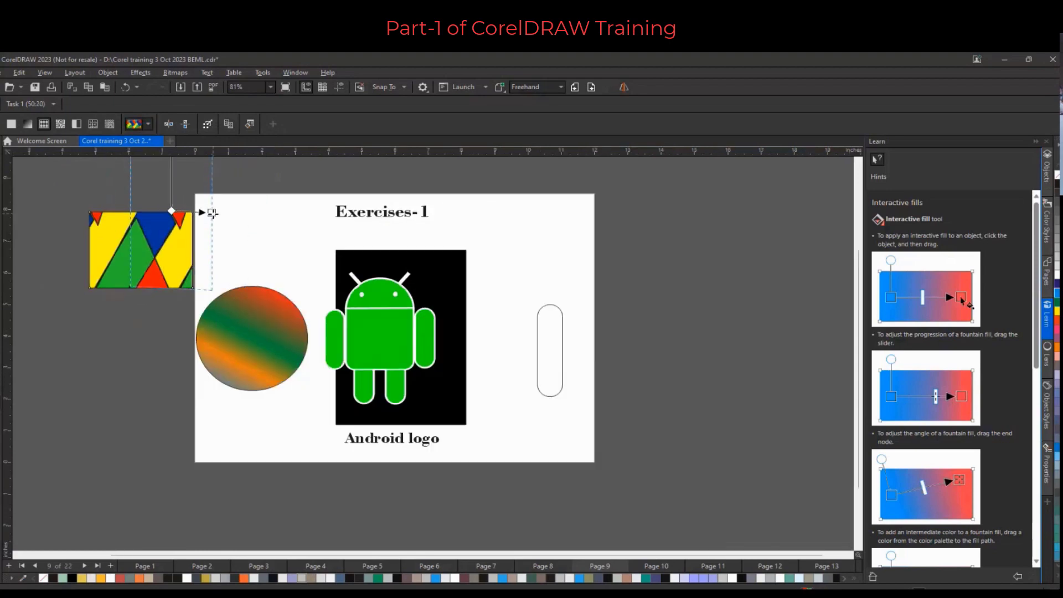
{"action": "scroll", "coordinate": [212, 212], "scroll_direction": "down", "scroll_amount": 3}
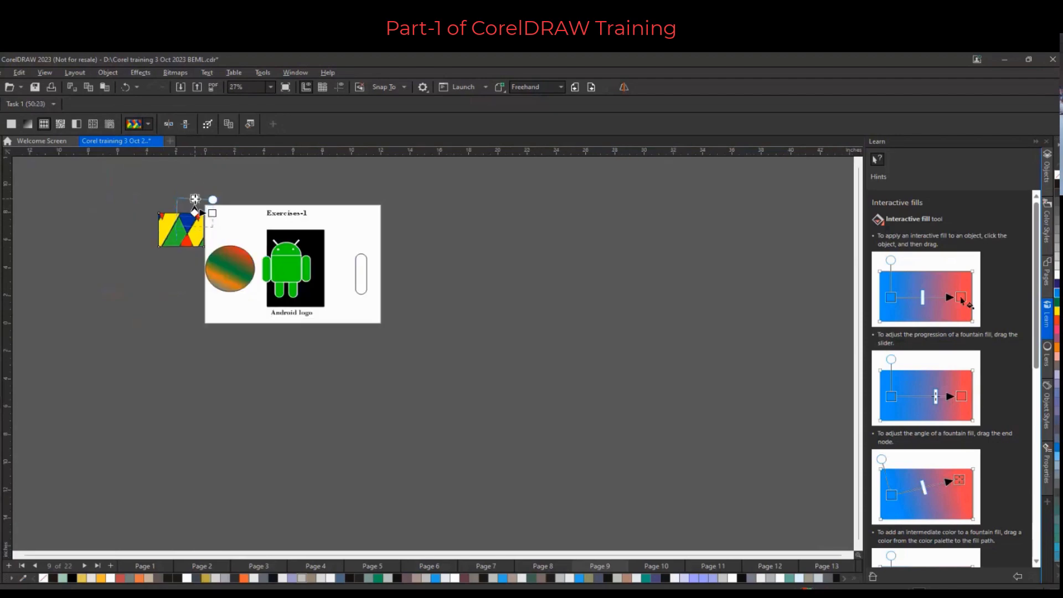
{"action": "scroll", "coordinate": [198, 225], "scroll_direction": "up", "scroll_amount": 3}
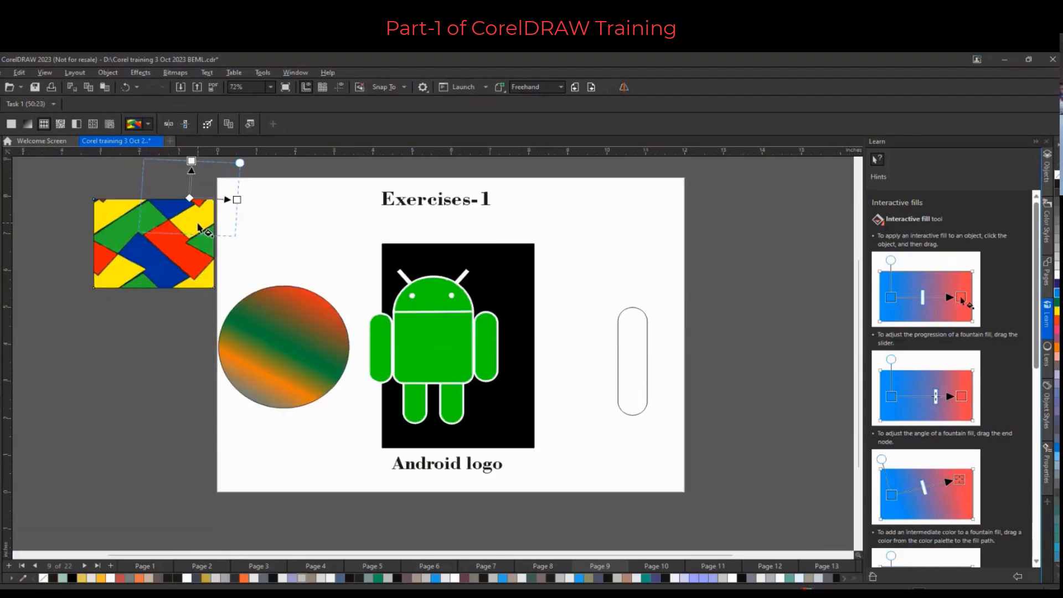
Apply a two-colour pattern fill to the rectangle, trying cross and checker patterns before choosing the dot pattern
{"action": "left_click", "coordinate": [79, 127]}
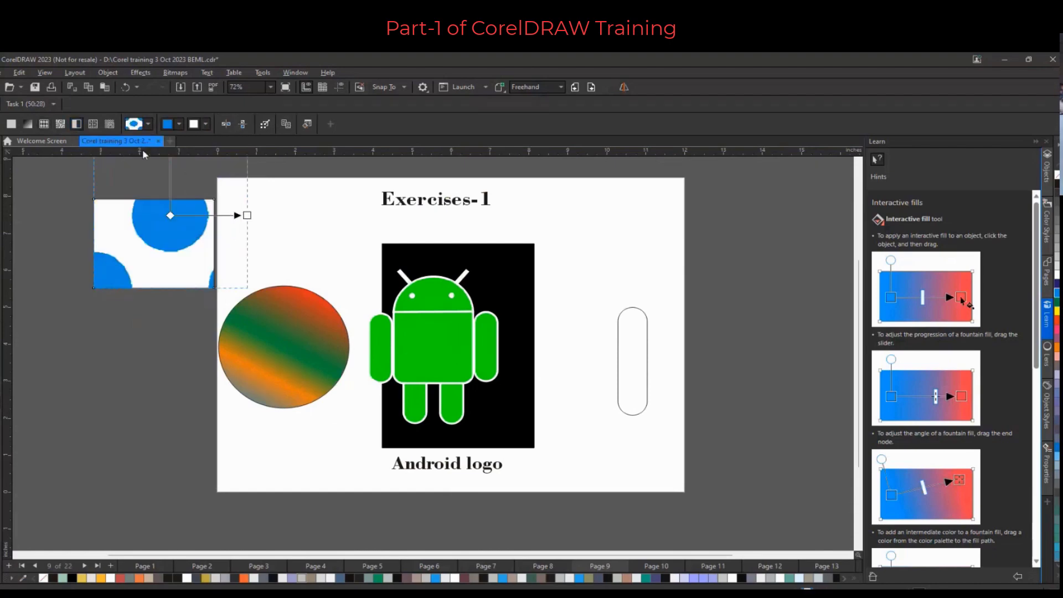
{"action": "left_click", "coordinate": [149, 127]}
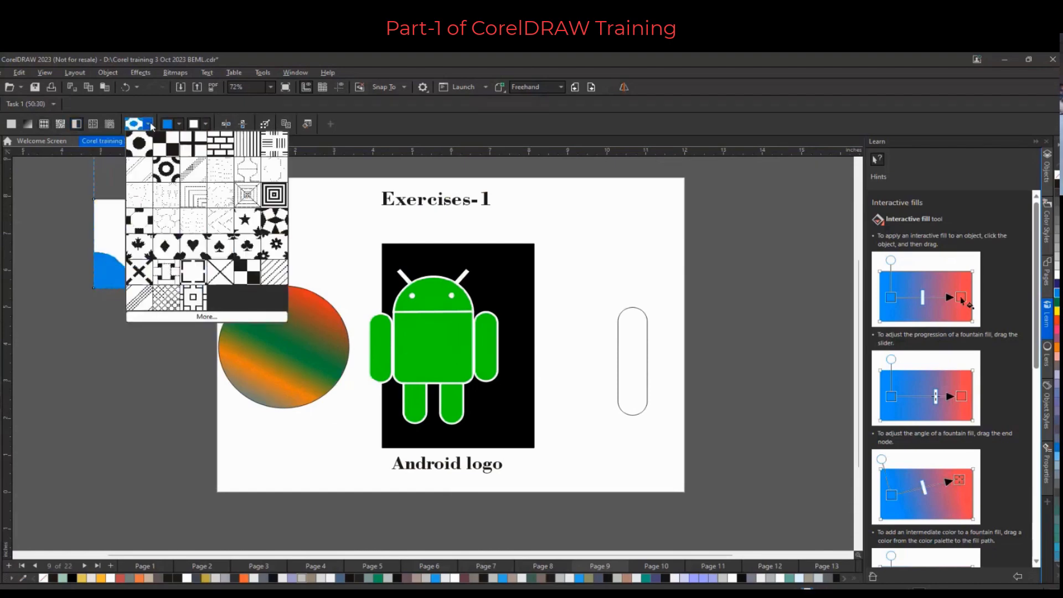
{"action": "left_click", "coordinate": [149, 127]}
{"action": "left_click", "coordinate": [149, 128]}
{"action": "left_click", "coordinate": [148, 128]}
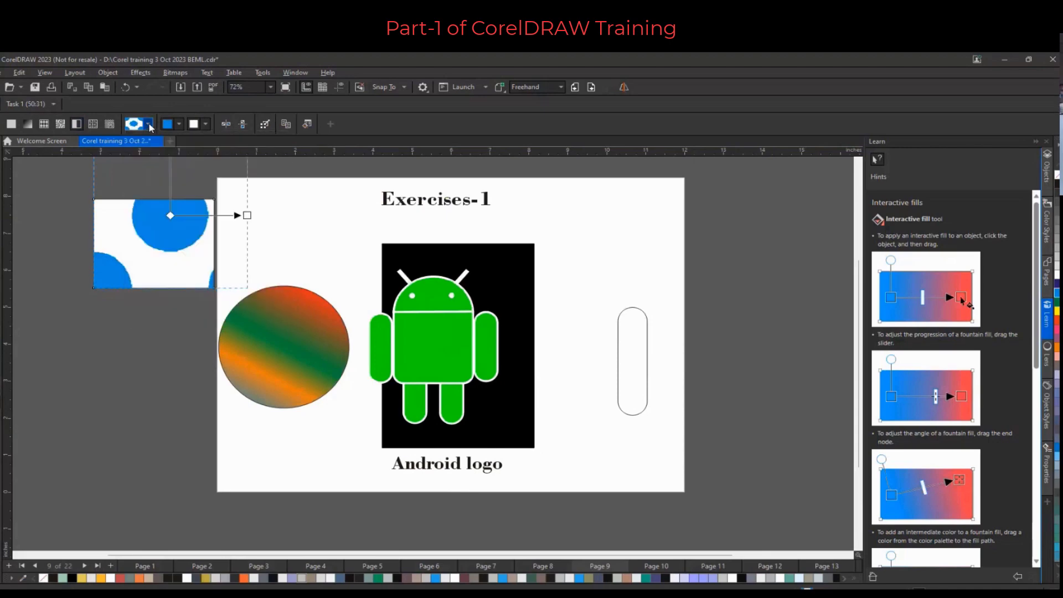
{"action": "left_click", "coordinate": [149, 127]}
{"action": "left_click", "coordinate": [149, 127]}
{"action": "left_click", "coordinate": [149, 127]}
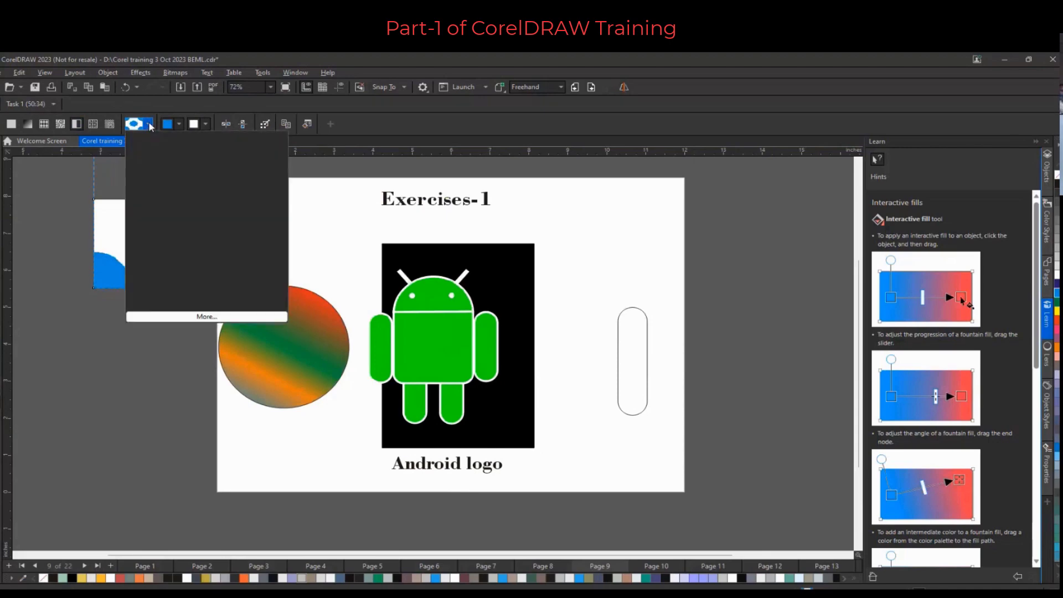
{"action": "left_click", "coordinate": [149, 128]}
{"action": "left_click", "coordinate": [149, 127]}
{"action": "left_click", "coordinate": [180, 158]}
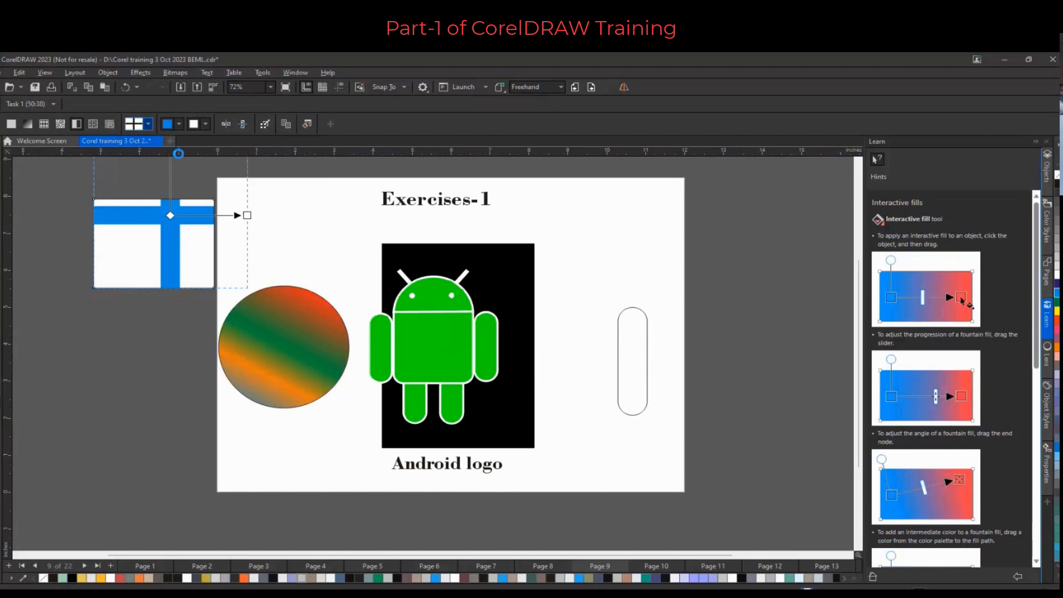
{"action": "left_click", "coordinate": [148, 124]}
{"action": "left_click", "coordinate": [149, 147]}
{"action": "left_click", "coordinate": [148, 124]}
{"action": "left_click", "coordinate": [160, 146]}
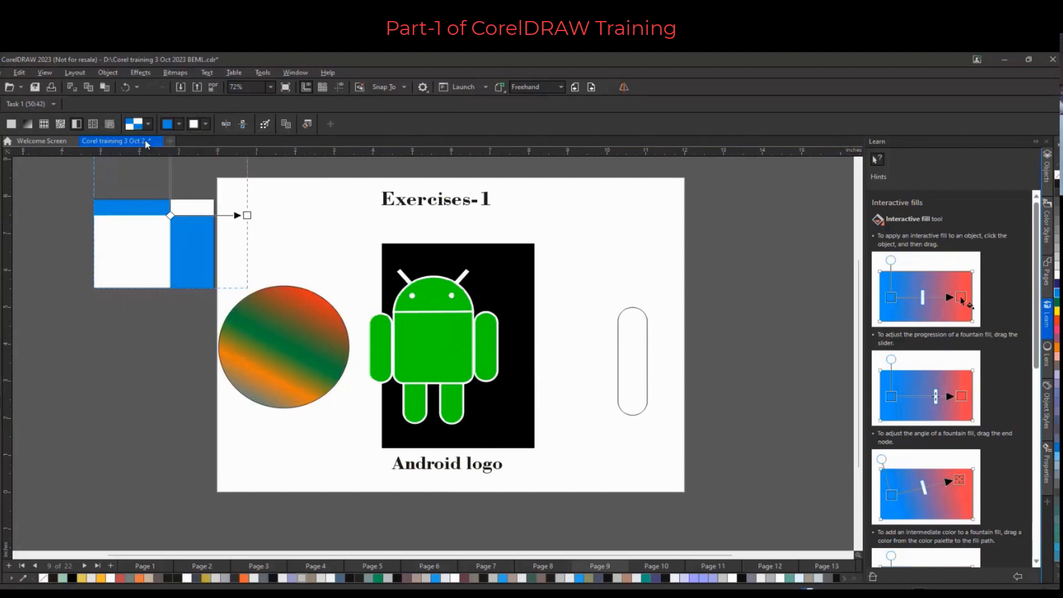
{"action": "left_click", "coordinate": [148, 124]}
{"action": "left_click", "coordinate": [148, 136]}
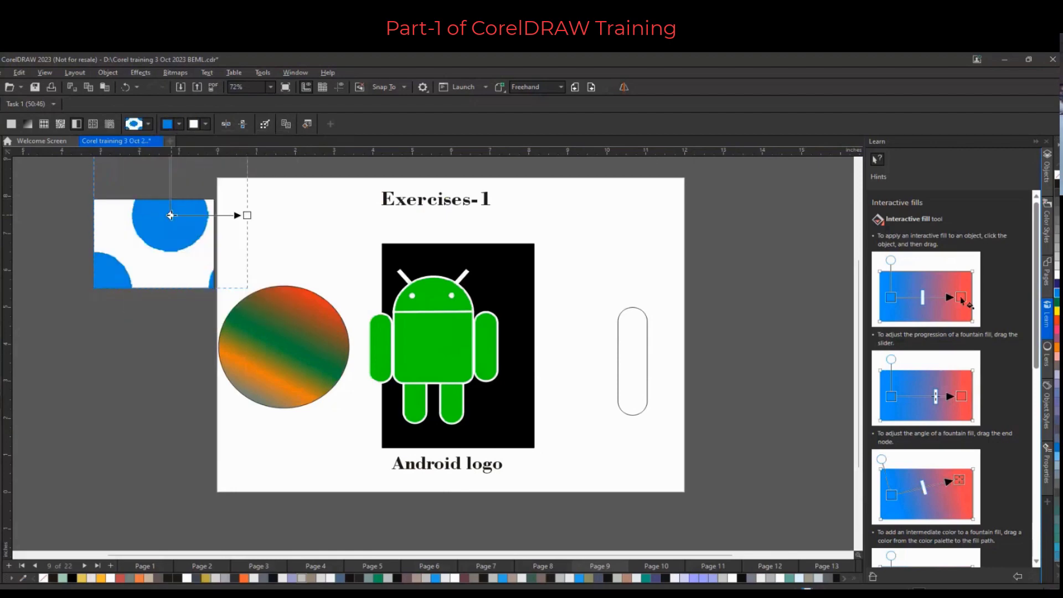
Reposition and shrink the dot pattern tile so many small dots repeat across the rectangle
{"action": "left_click_drag", "start_coordinate": [171, 215], "coordinate": [153, 244]}
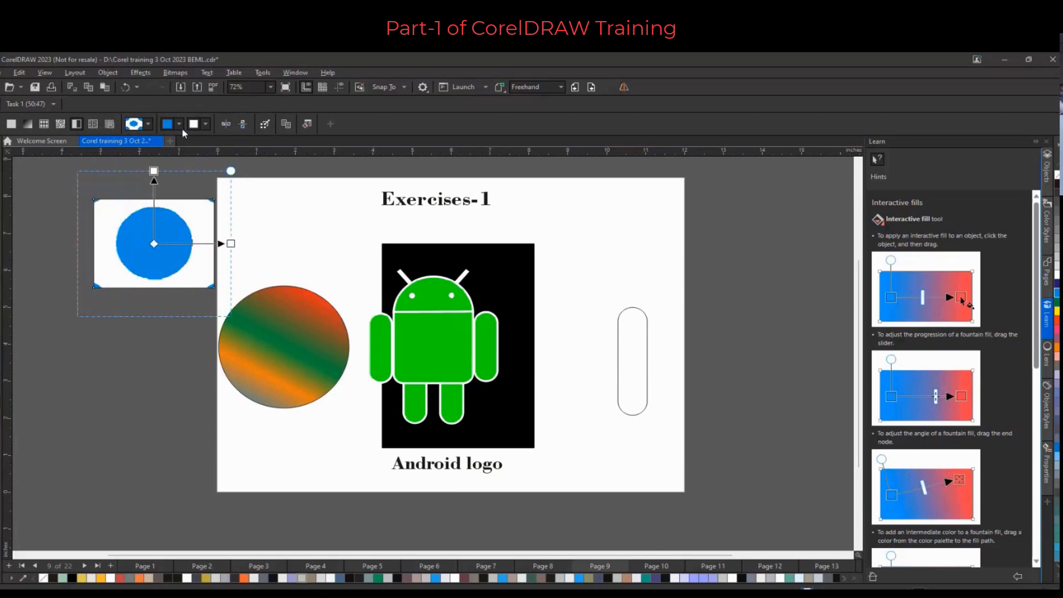
{"action": "left_click_drag", "start_coordinate": [230, 170], "coordinate": [184, 233]}
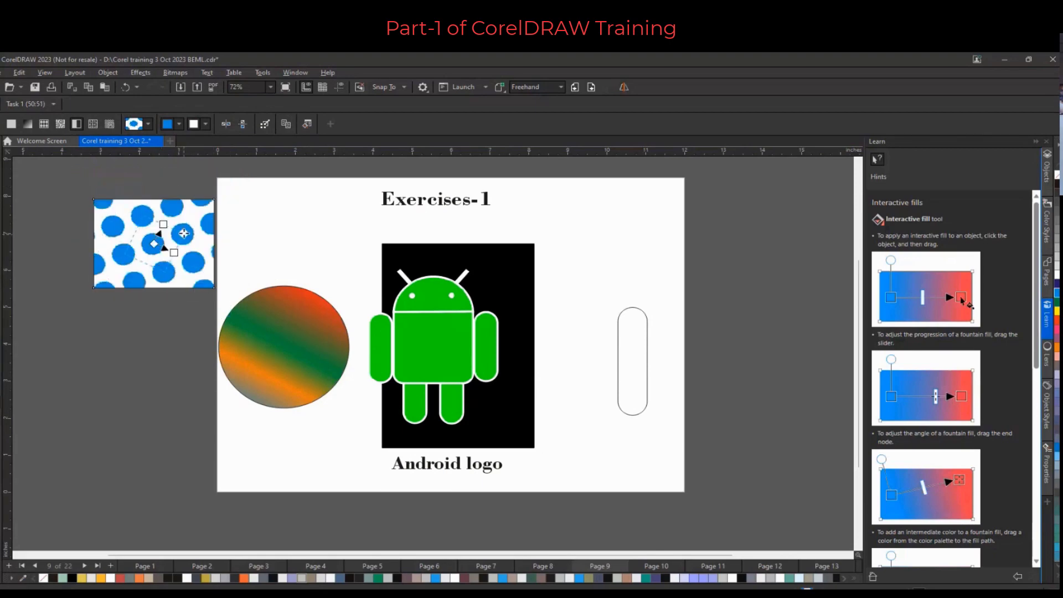
Set the dot pattern's foreground colour to green and deselect the rectangle
{"action": "left_click", "coordinate": [178, 124]}
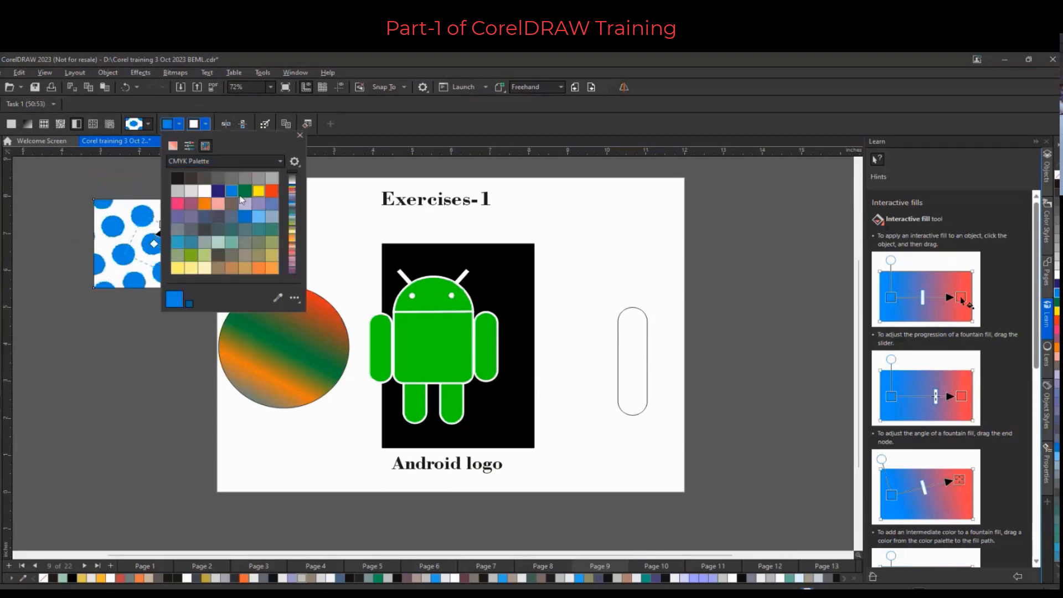
{"action": "left_click", "coordinate": [245, 192]}
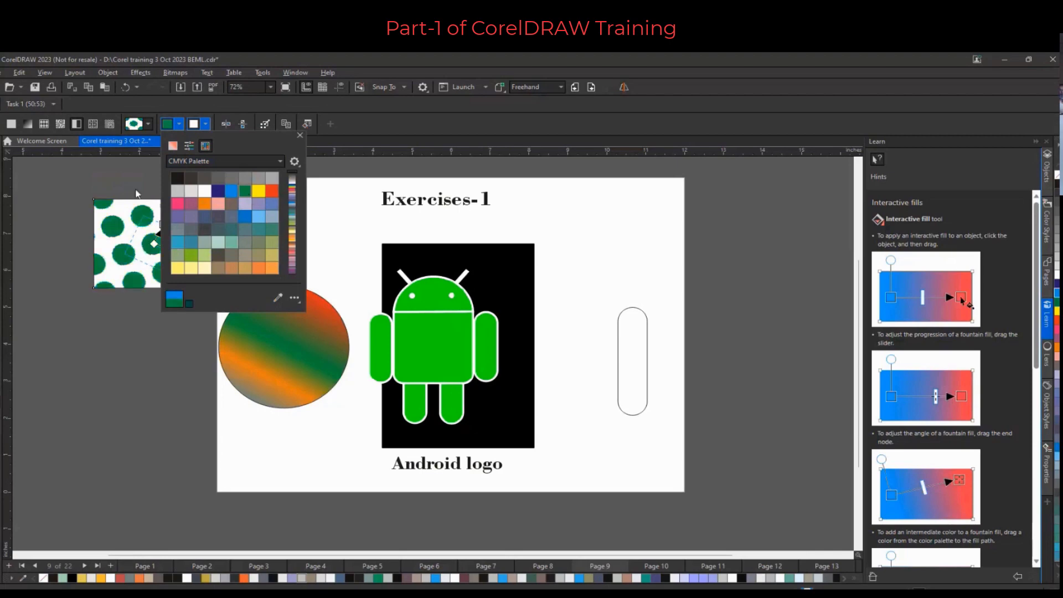
{"action": "left_click", "coordinate": [136, 192]}
{"action": "left_click", "coordinate": [1, 159]}
{"action": "left_click", "coordinate": [62, 196]}
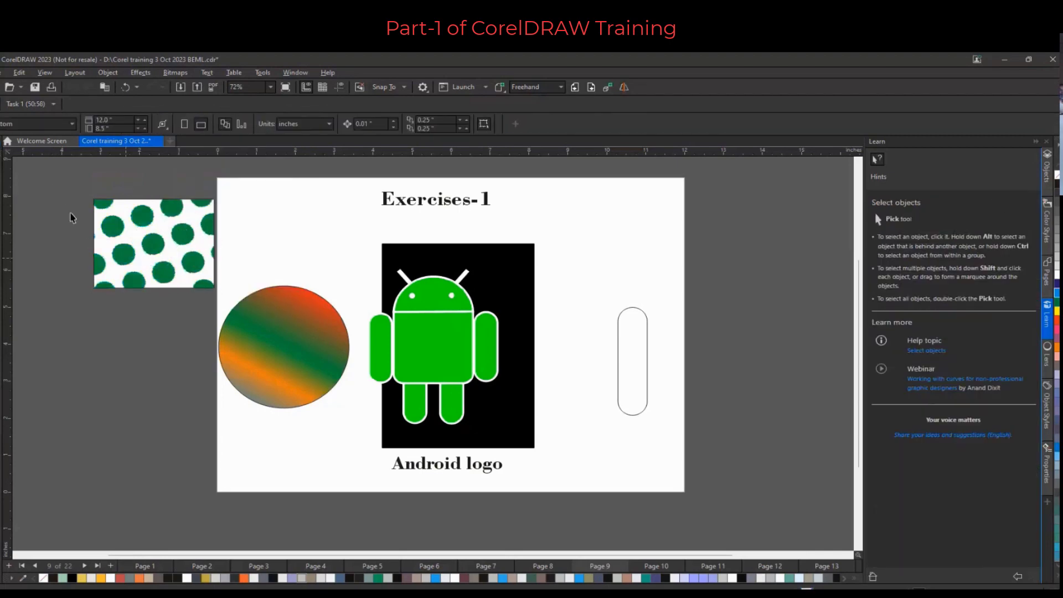
{"action": "scroll", "coordinate": [224, 242], "scroll_direction": "down", "scroll_amount": 2}
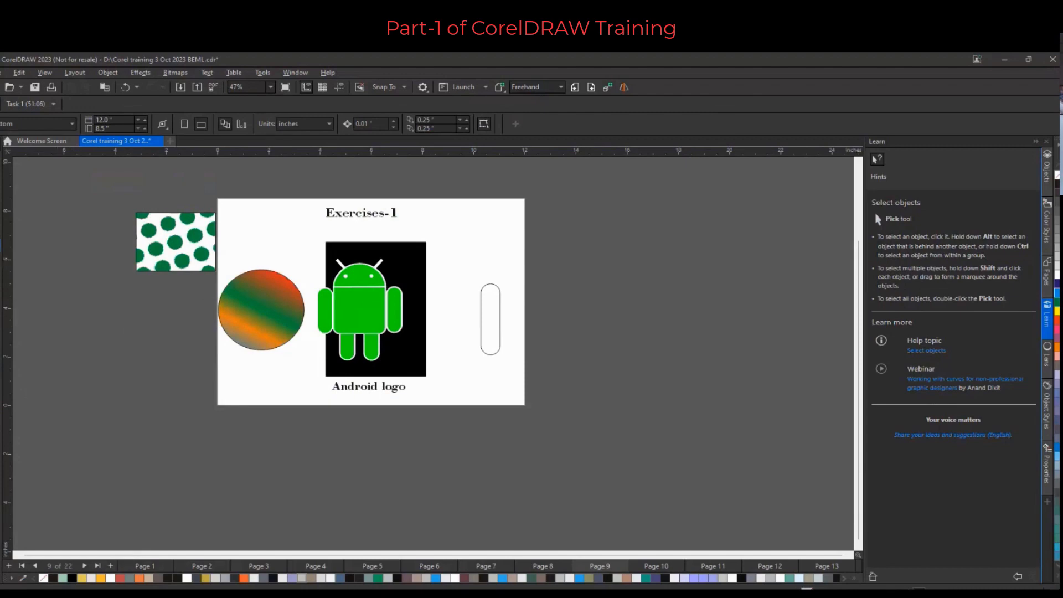
{"action": "key", "text": "F6"}
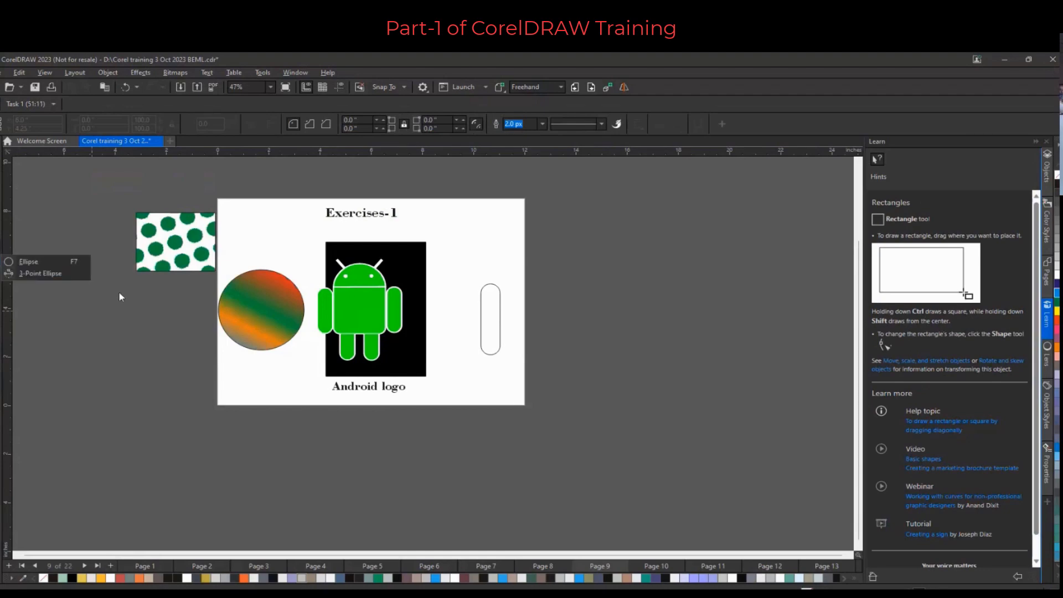
{"action": "left_click_drag", "start_coordinate": [119, 292], "coordinate": [202, 401]}
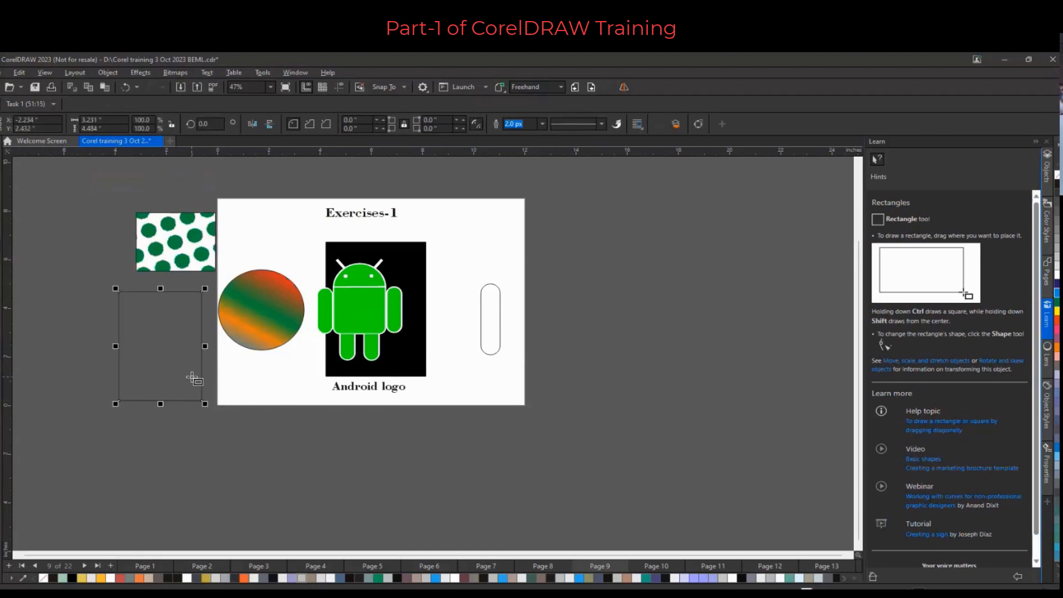
{"action": "key", "text": "Delete"}
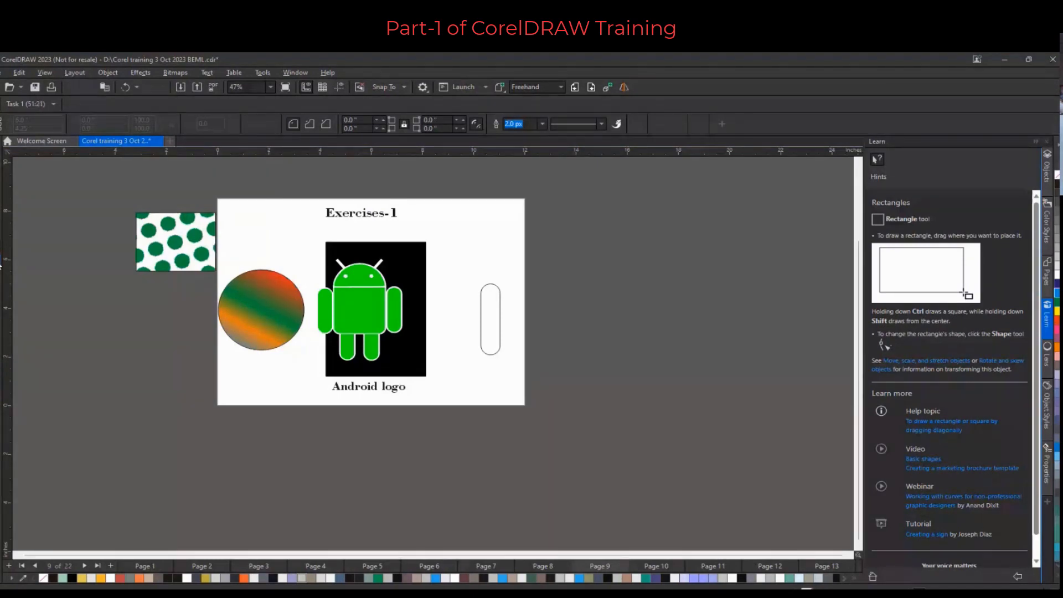
Clear the exercise objects from the page and draw an ellipse about 4.48 by 4.28 inches in its centre
{"action": "key", "text": "F7"}
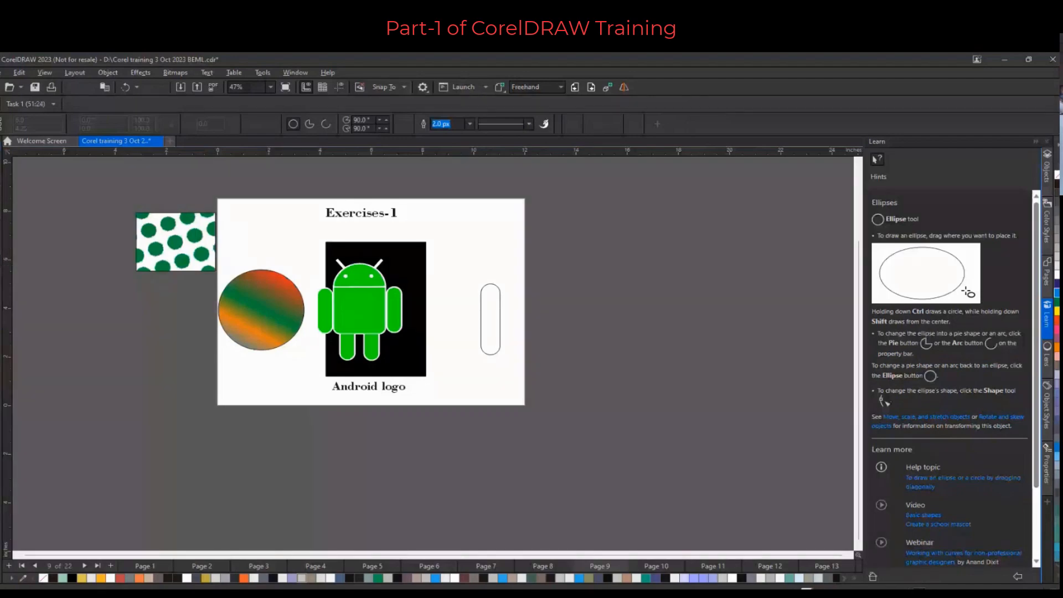
{"action": "key", "text": "space"}
{"action": "left_click_drag", "start_coordinate": [64, 181], "coordinate": [311, 412]}
{"action": "key", "text": "Delete"}
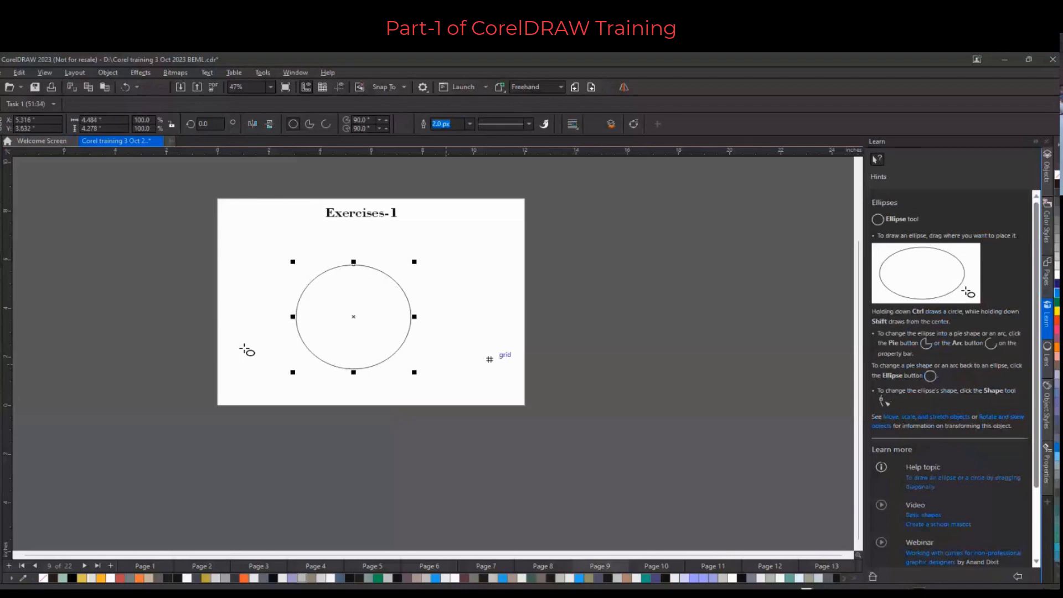
Add a Variable Outline node on the ellipse's upper-right edge and widen the outline there
{"action": "left_click", "coordinate": [1, 425]}
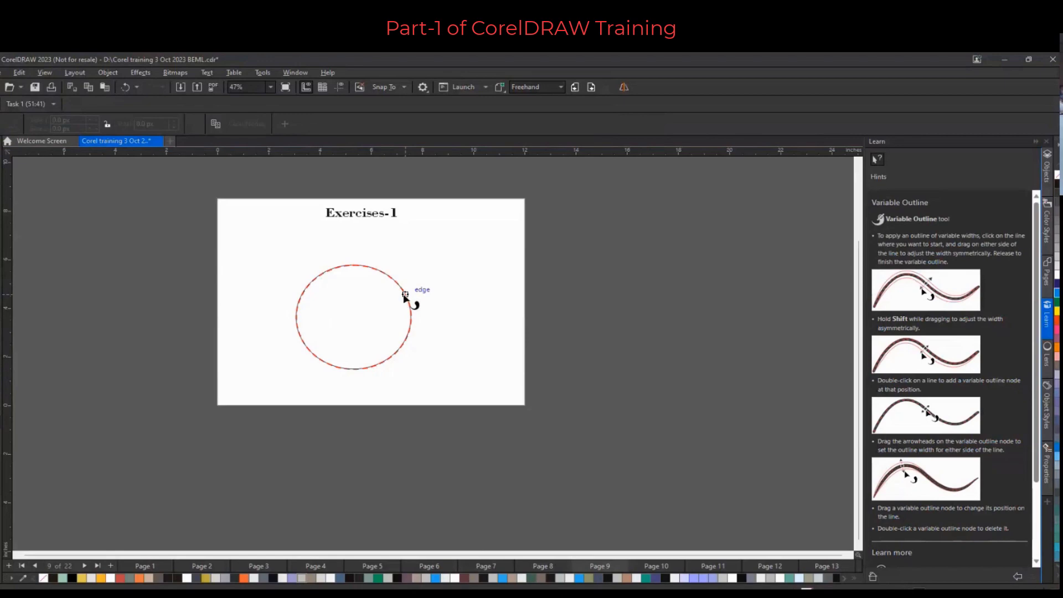
{"action": "left_click_drag", "start_coordinate": [405, 294], "coordinate": [419, 288]}
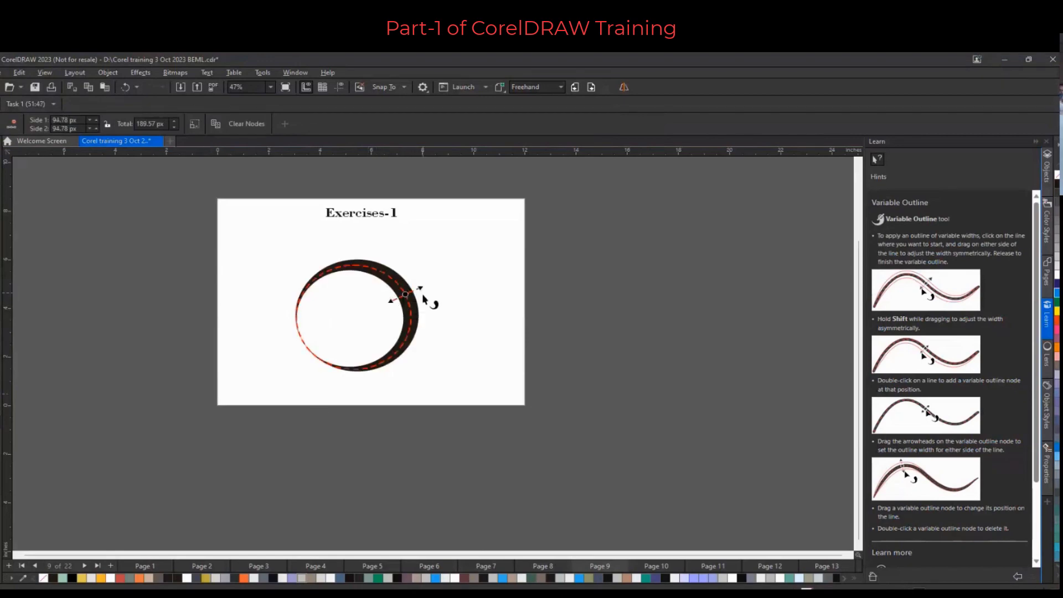
{"action": "mouse_move", "coordinate": [423, 293]}
{"action": "left_mouse_down"}
{"action": "mouse_move", "coordinate": [431, 289]}
{"action": "mouse_move", "coordinate": [417, 292]}
{"action": "left_mouse_up"}
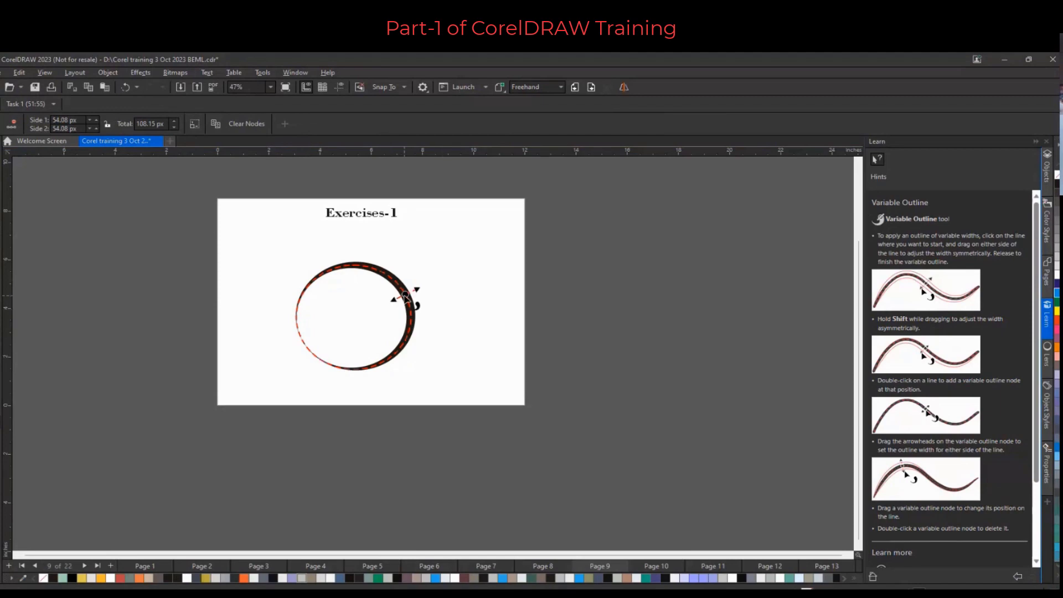
Add variable outline nodes at the ellipse's top and left and widen the outline at them
{"action": "left_click", "coordinate": [345, 267]}
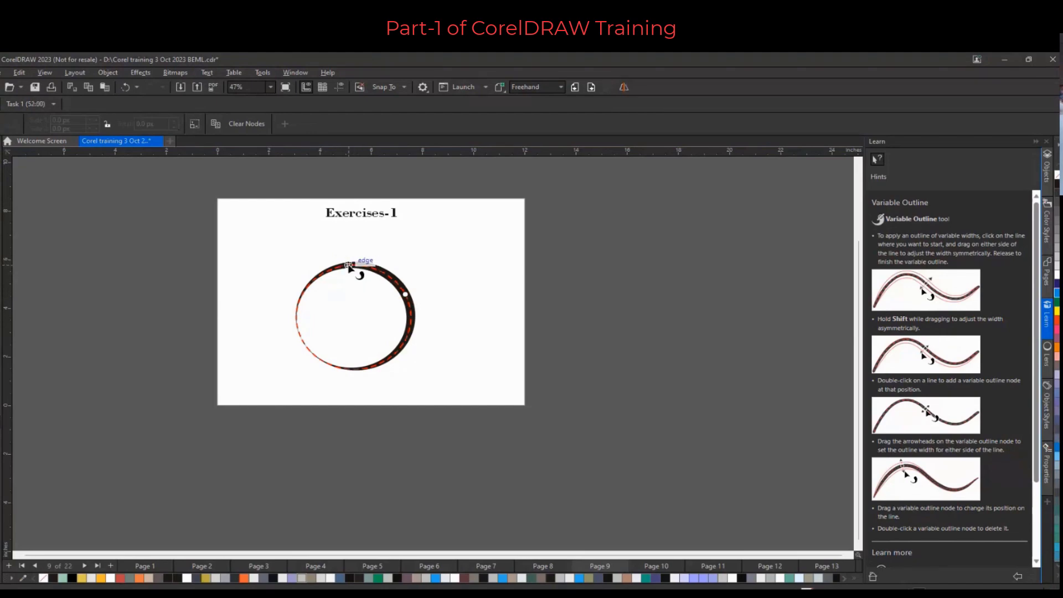
{"action": "left_click_drag", "start_coordinate": [349, 266], "coordinate": [347, 257]}
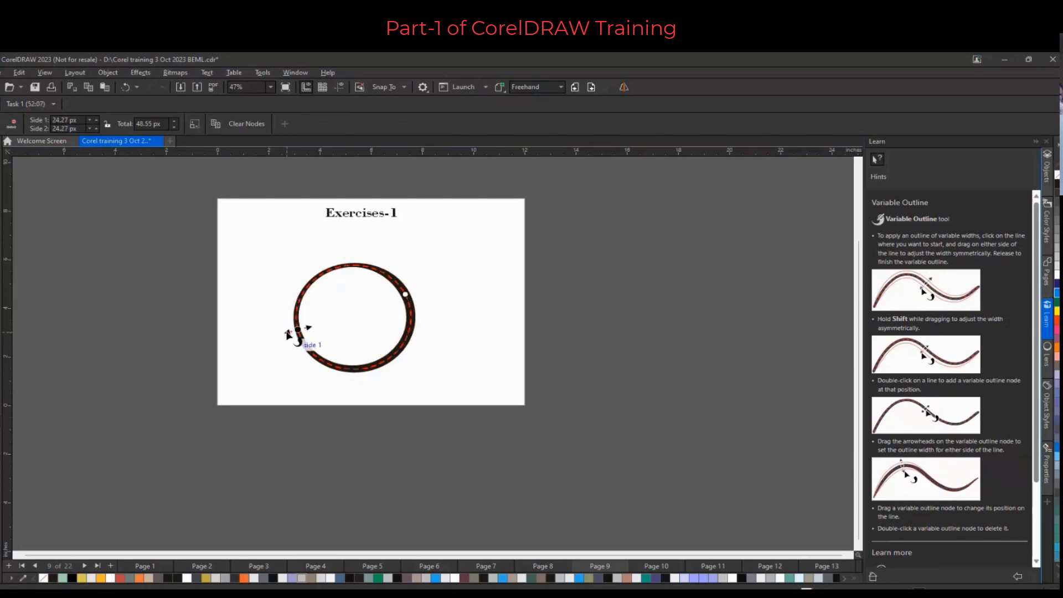
{"action": "left_click_drag", "start_coordinate": [288, 334], "coordinate": [284, 338]}
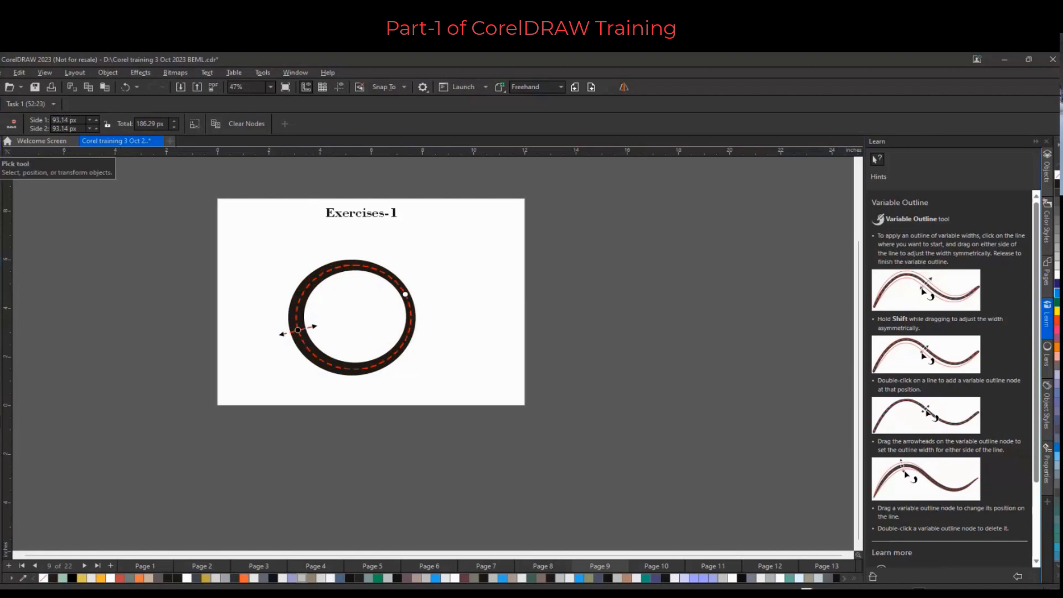
Add a variable outline node at the ellipse's bottom, then delete the right and bottom width nodes
{"action": "left_click", "coordinate": [368, 367]}
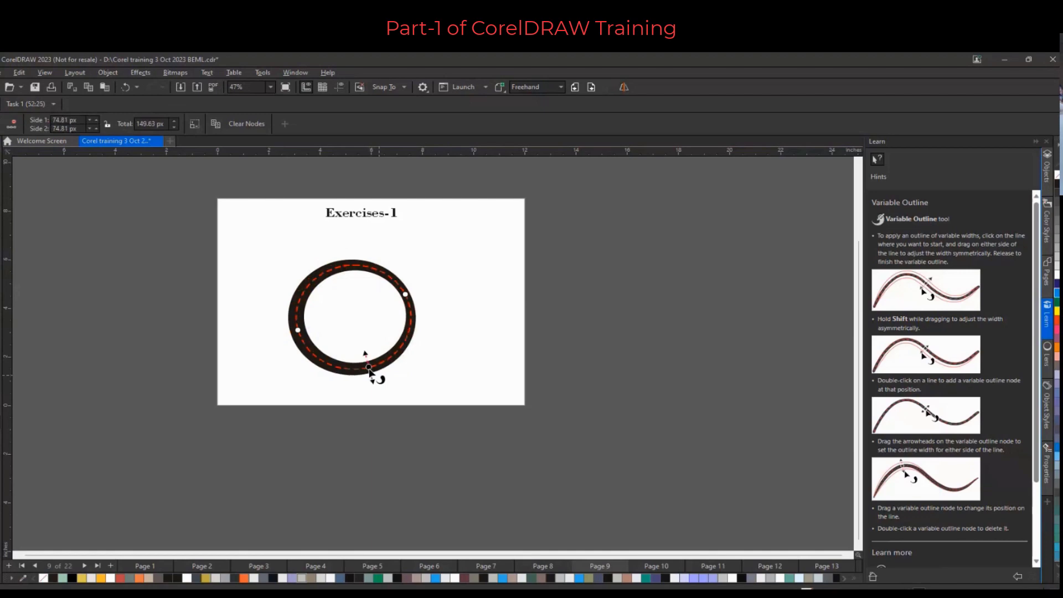
{"action": "mouse_move", "coordinate": [369, 370]}
{"action": "left_mouse_down"}
{"action": "mouse_move", "coordinate": [414, 368]}
{"action": "mouse_move", "coordinate": [384, 363]}
{"action": "left_mouse_up"}
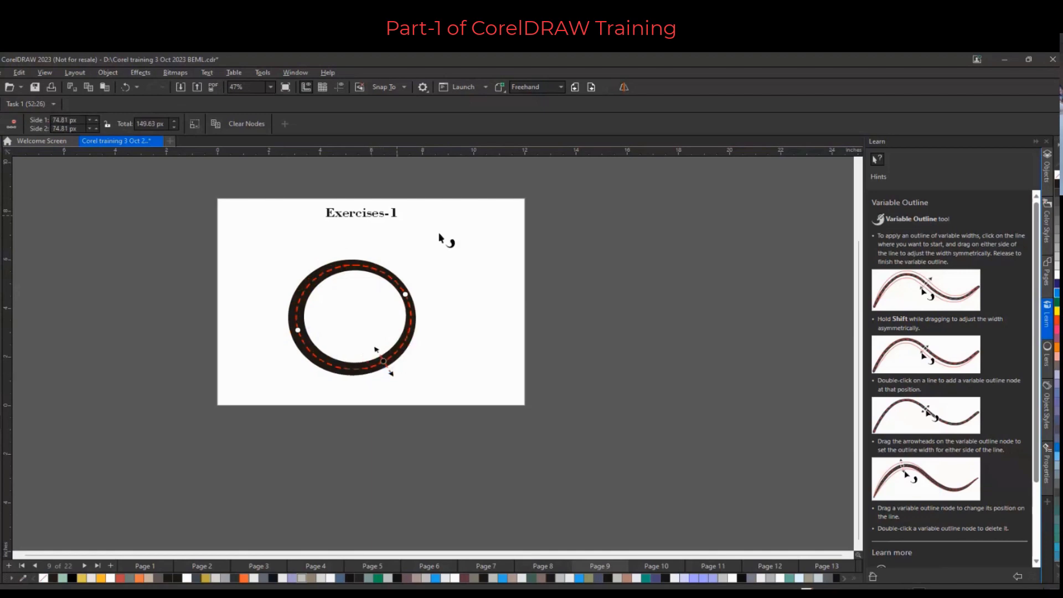
{"action": "left_click", "coordinate": [406, 295]}
{"action": "double_click", "coordinate": [406, 295]}
{"action": "double_click", "coordinate": [383, 361]}
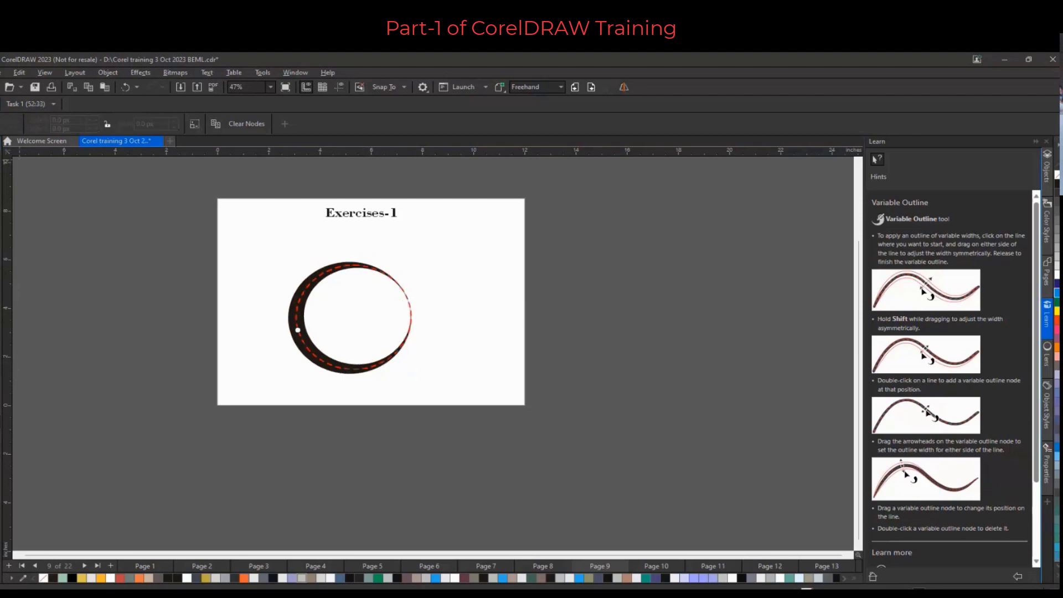
Place a copy of the variable-outline ellipse to the right of the original
{"action": "key", "text": "space"}
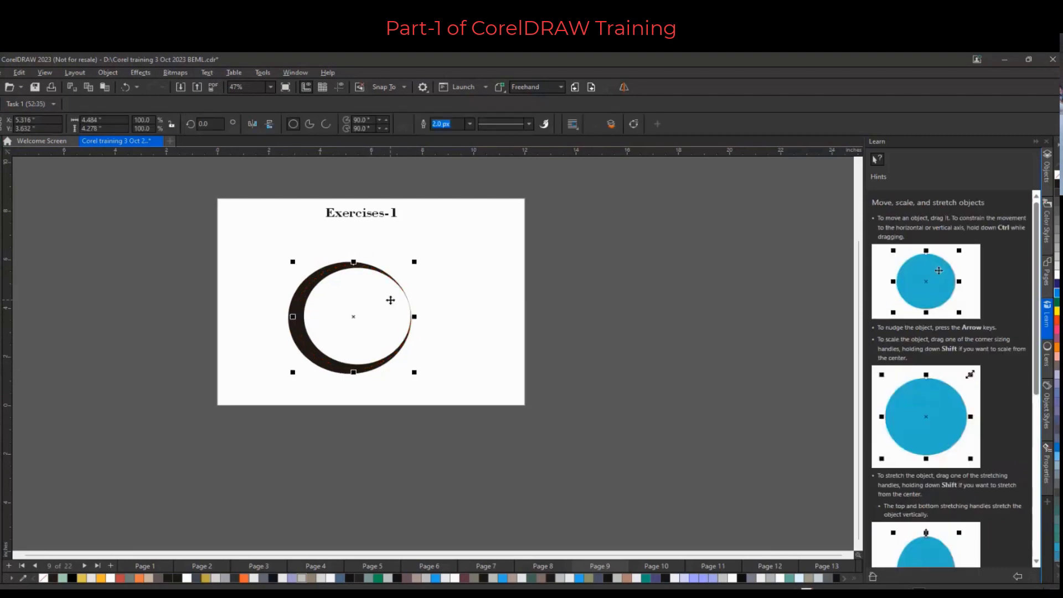
{"action": "key", "text": "F7"}
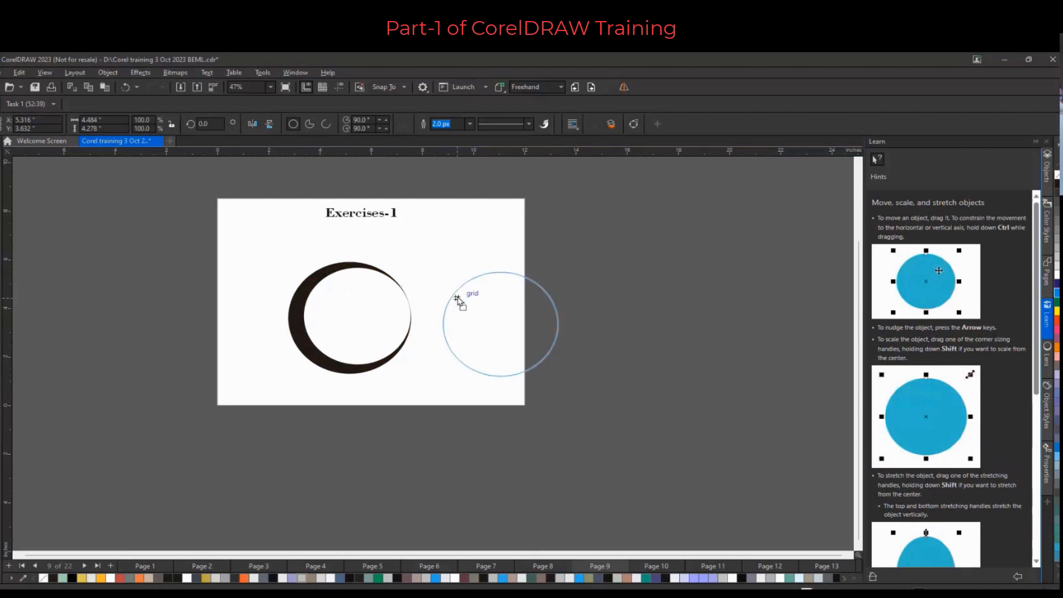
{"action": "right_click", "coordinate": [491, 286]}
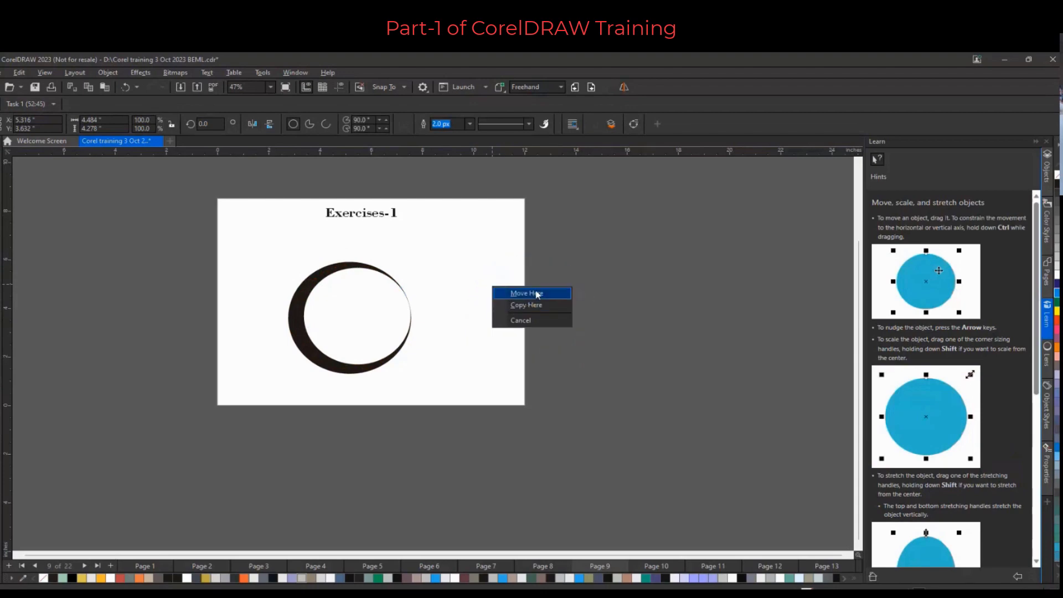
{"action": "left_click", "coordinate": [535, 306]}
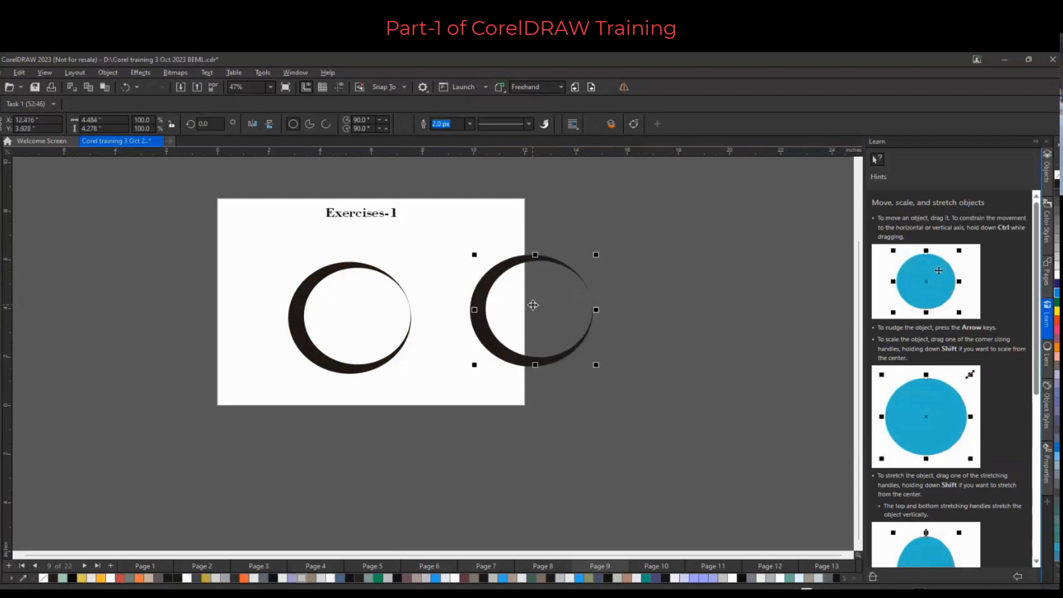
Mirror the copied ellipse horizontally and vertically, and move it to overlap the original's right side
{"action": "left_click_drag", "start_coordinate": [504, 346], "coordinate": [475, 356]}
{"action": "left_click_drag", "start_coordinate": [442, 361], "coordinate": [442, 361]}
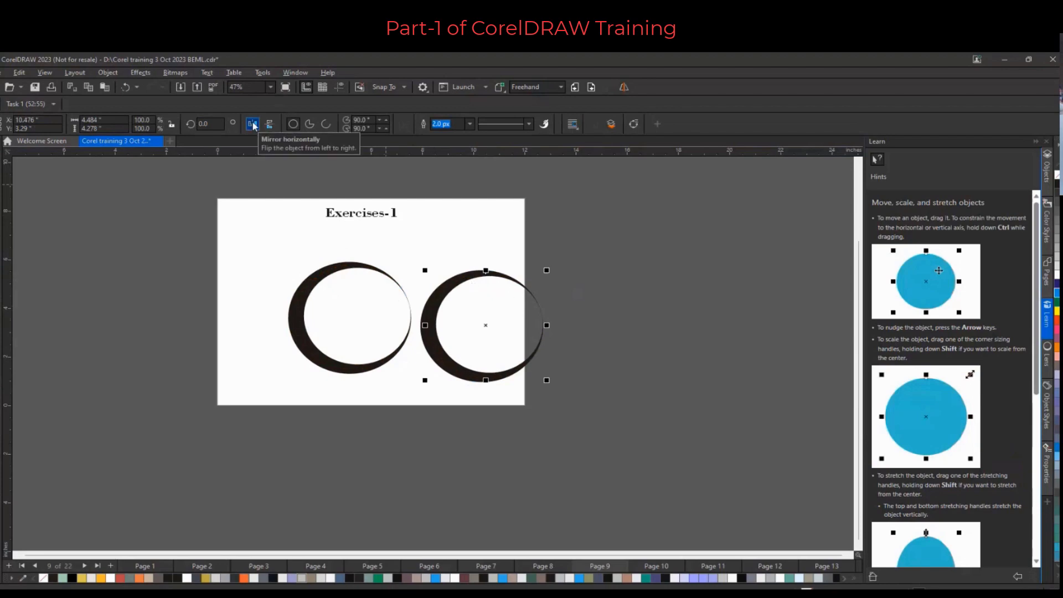
{"action": "left_click", "coordinate": [253, 124]}
{"action": "left_click", "coordinate": [269, 124]}
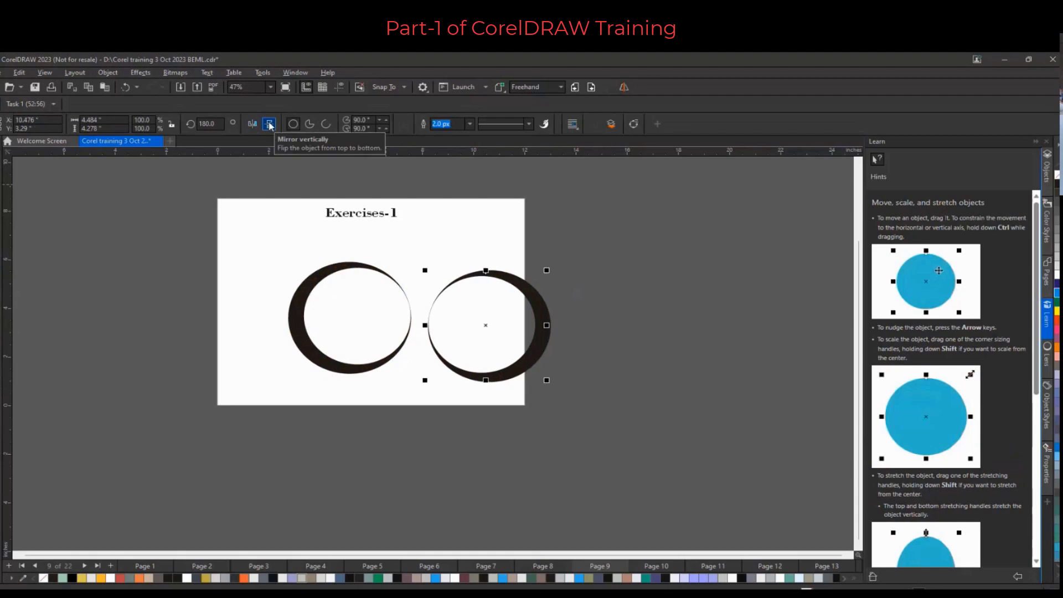
{"action": "left_click", "coordinate": [269, 125]}
{"action": "left_click", "coordinate": [269, 123]}
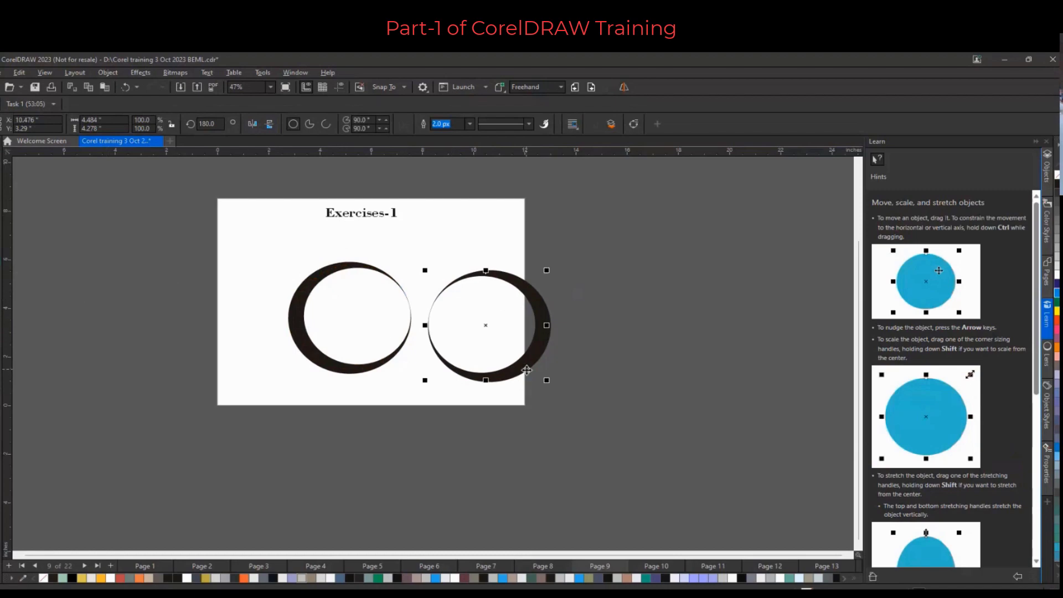
{"action": "left_click_drag", "start_coordinate": [526, 370], "coordinate": [485, 367]}
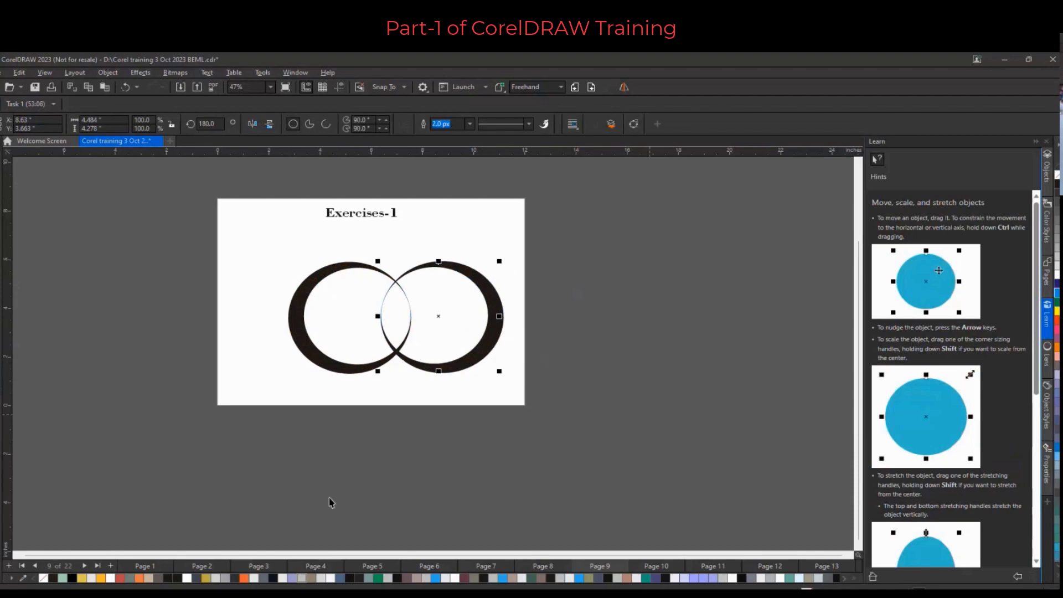
Select both variable-outline ellipses and move them toward the page's left edge
{"action": "left_click_drag", "start_coordinate": [244, 242], "coordinate": [556, 410]}
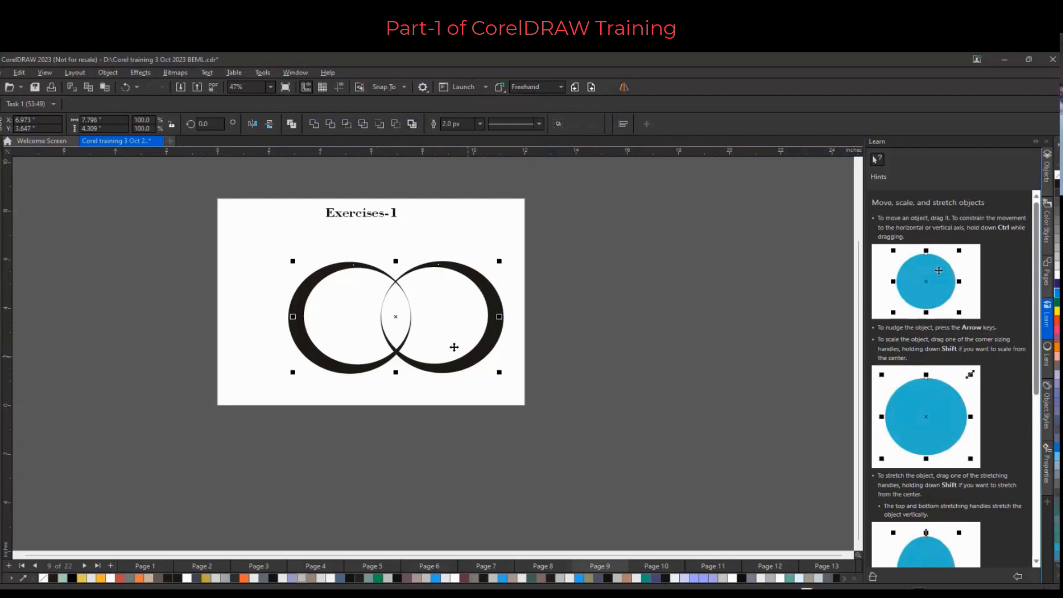
{"action": "left_click_drag", "start_coordinate": [453, 347], "coordinate": [299, 363]}
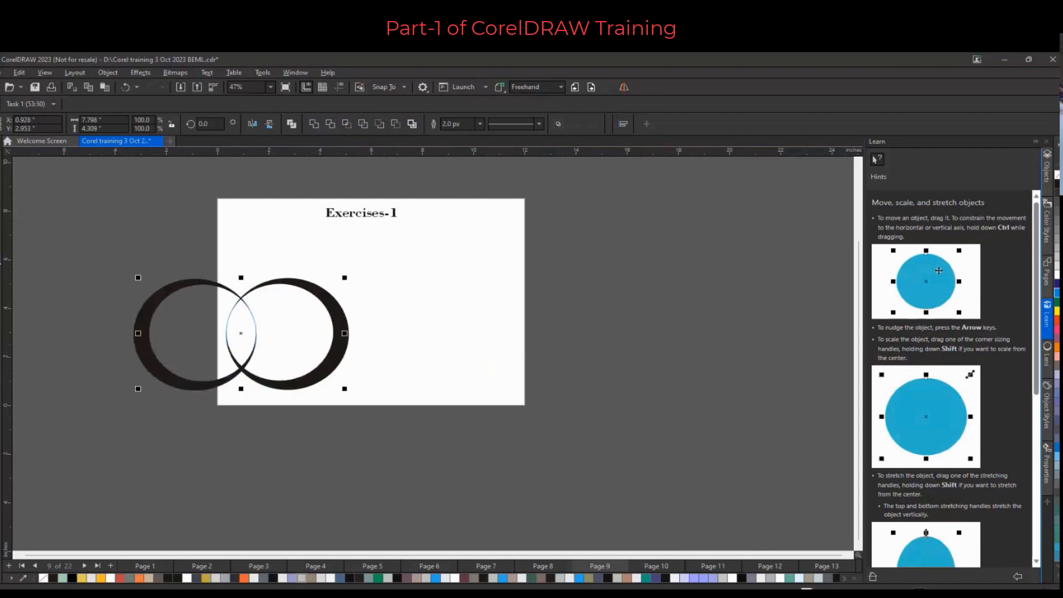
Draw a circle about 3.74 inches wide on the page's right side and place an overlapping copy offset to the right
{"action": "key", "text": "F7"}
{"action": "left_click_drag", "start_coordinate": [398, 269], "coordinate": [497, 360]}
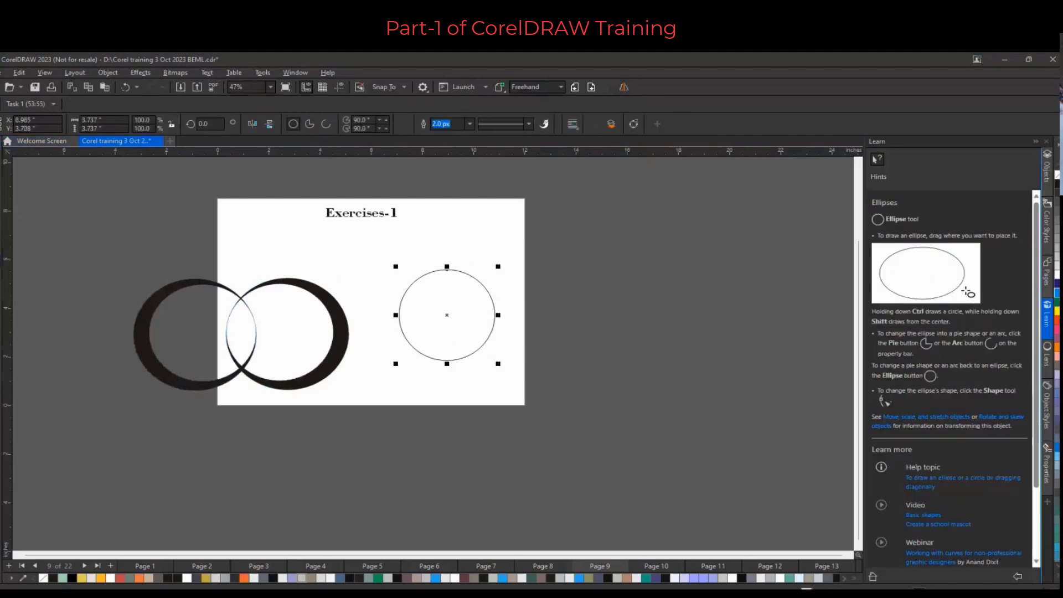
{"action": "key", "text": "space"}
{"action": "left_click_drag", "start_coordinate": [450, 296], "coordinate": [476, 304]}
{"action": "left_click", "coordinate": [503, 317]}
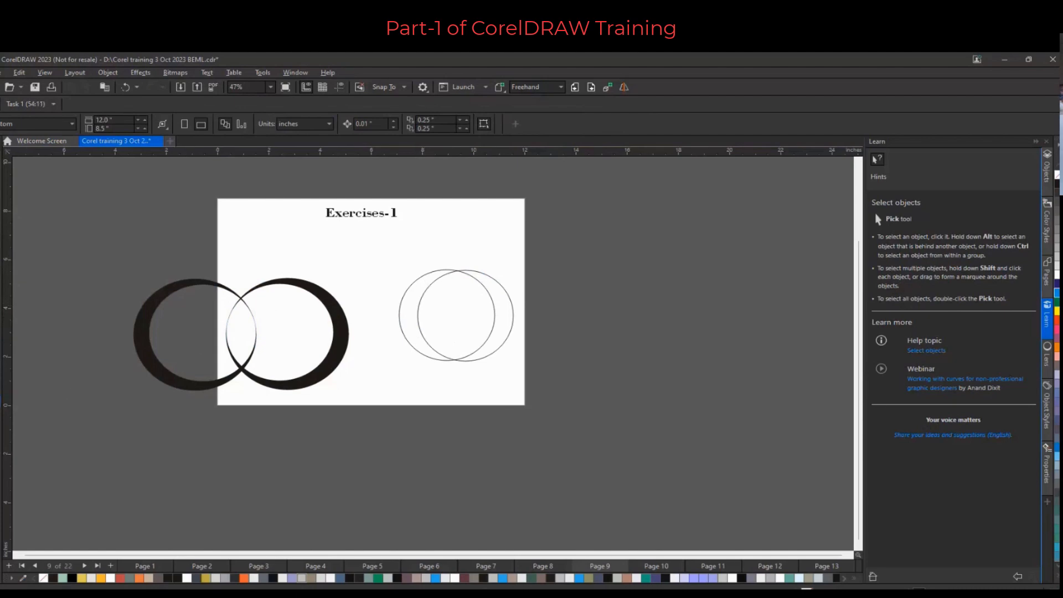
Smart Fill the left crescent of the overlapping circles and move the filled crescent off the page
{"action": "left_click", "coordinate": [1, 405]}
{"action": "left_click", "coordinate": [33, 414]}
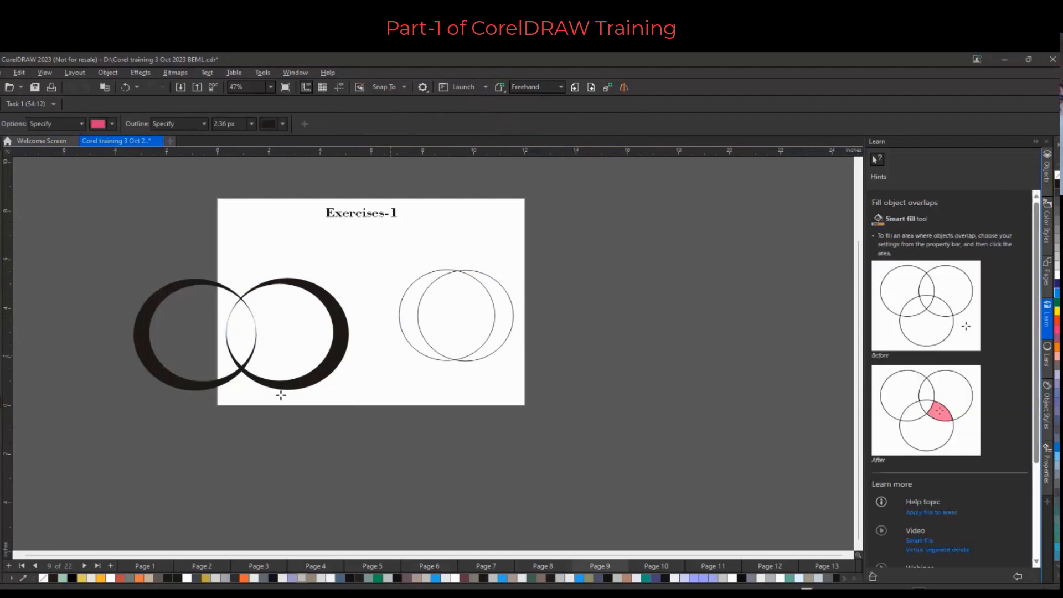
{"action": "left_click", "coordinate": [404, 324]}
{"action": "key", "text": "space"}
{"action": "left_click_drag", "start_coordinate": [419, 340], "coordinate": [595, 302]}
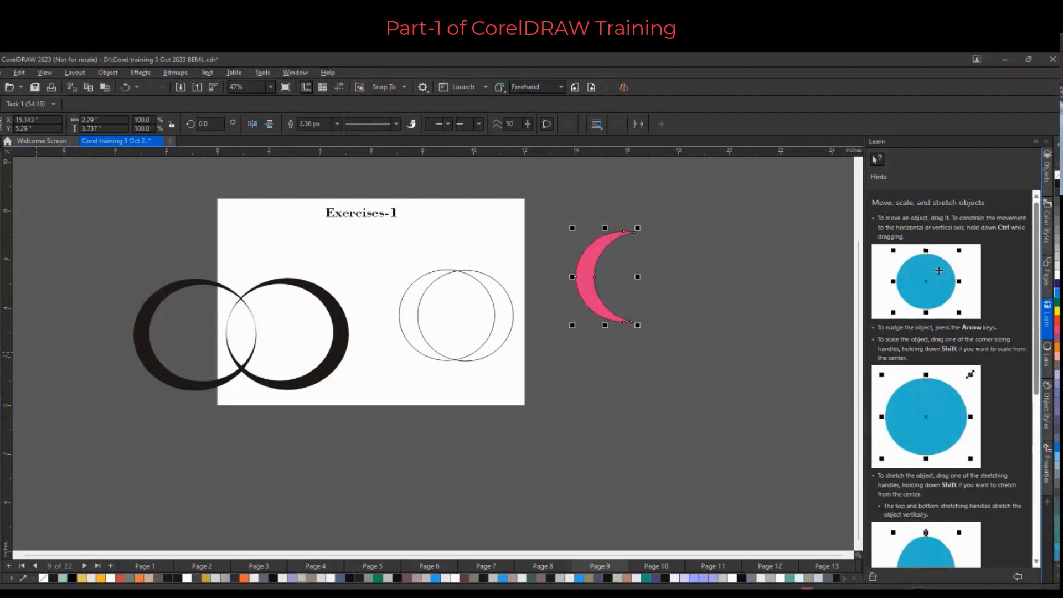
Smart Fill the remaining overlap areas and move the filled circle and right crescent off the page
{"action": "left_click", "coordinate": [49, 418]}
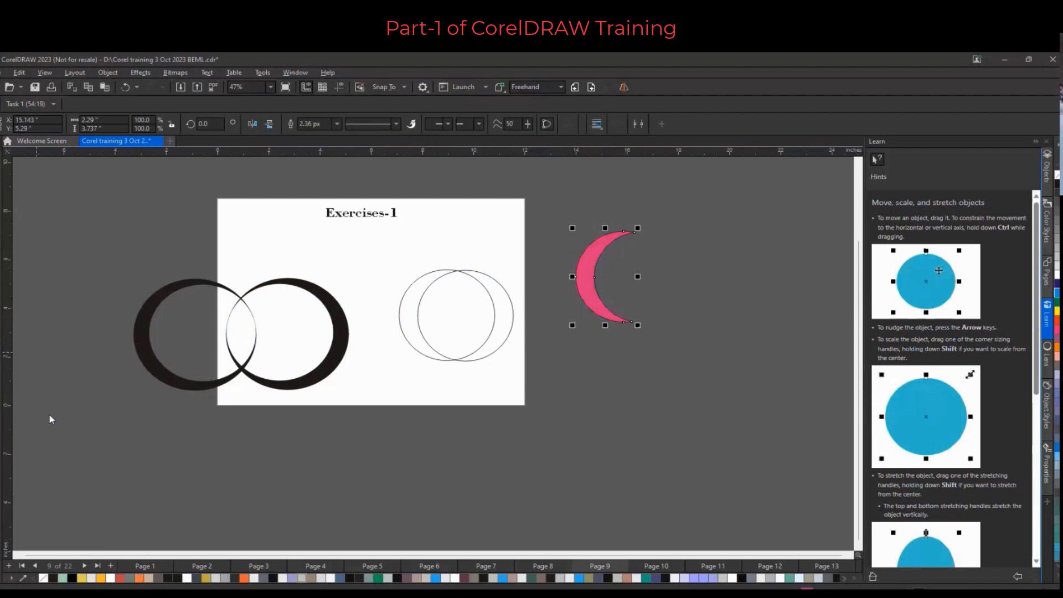
{"action": "left_click", "coordinate": [494, 308]}
{"action": "left_click", "coordinate": [462, 313]}
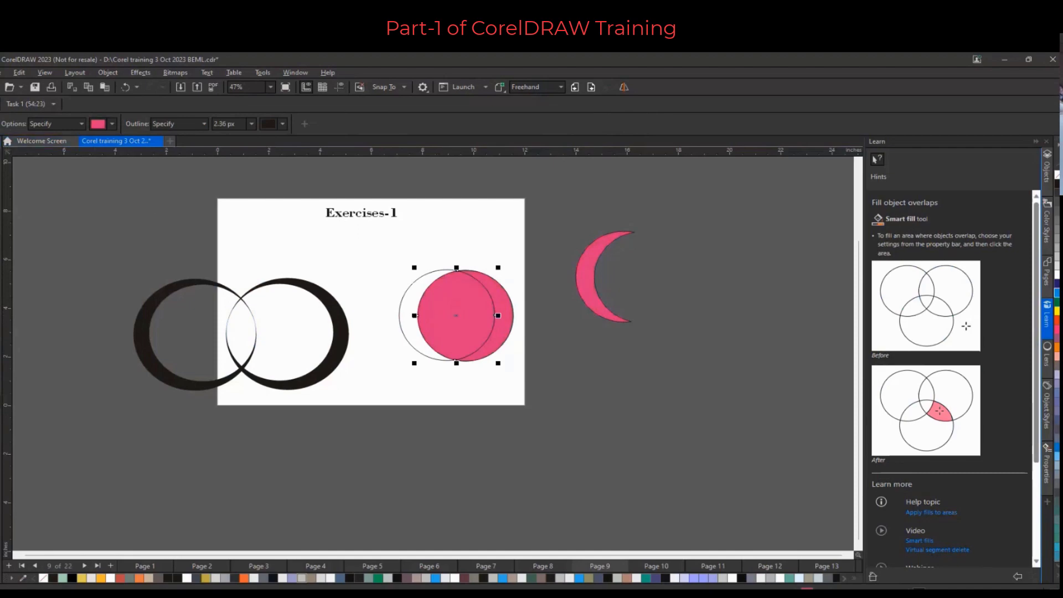
{"action": "key", "text": "space"}
{"action": "left_click_drag", "start_coordinate": [439, 301], "coordinate": [672, 250]}
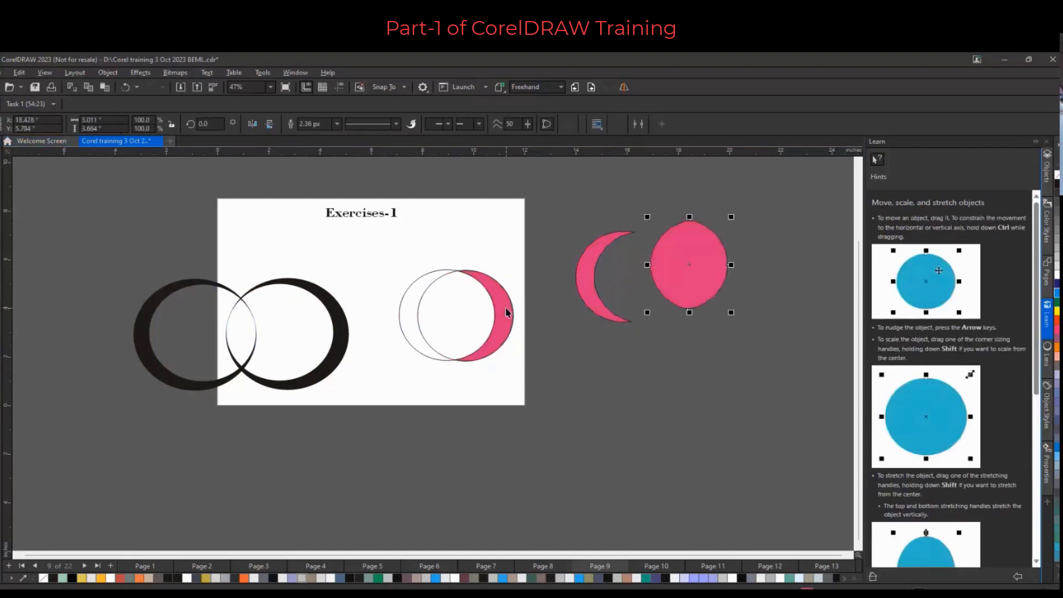
{"action": "left_click_drag", "start_coordinate": [506, 308], "coordinate": [646, 375]}
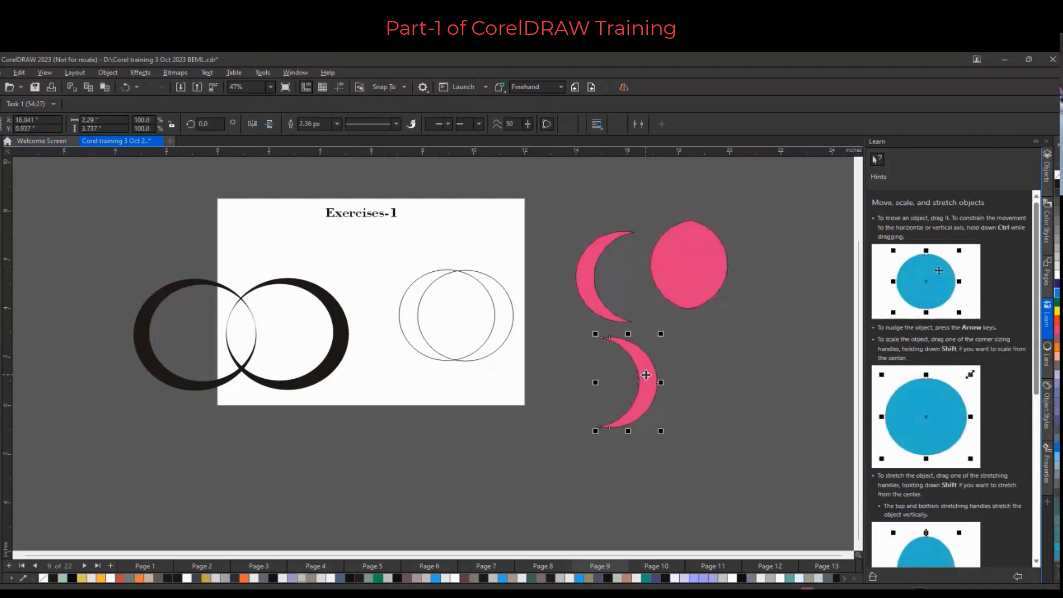
Try trimming the two overlapping circles and moving one, then undo both changes
{"action": "left_click_drag", "start_coordinate": [380, 250], "coordinate": [518, 376]}
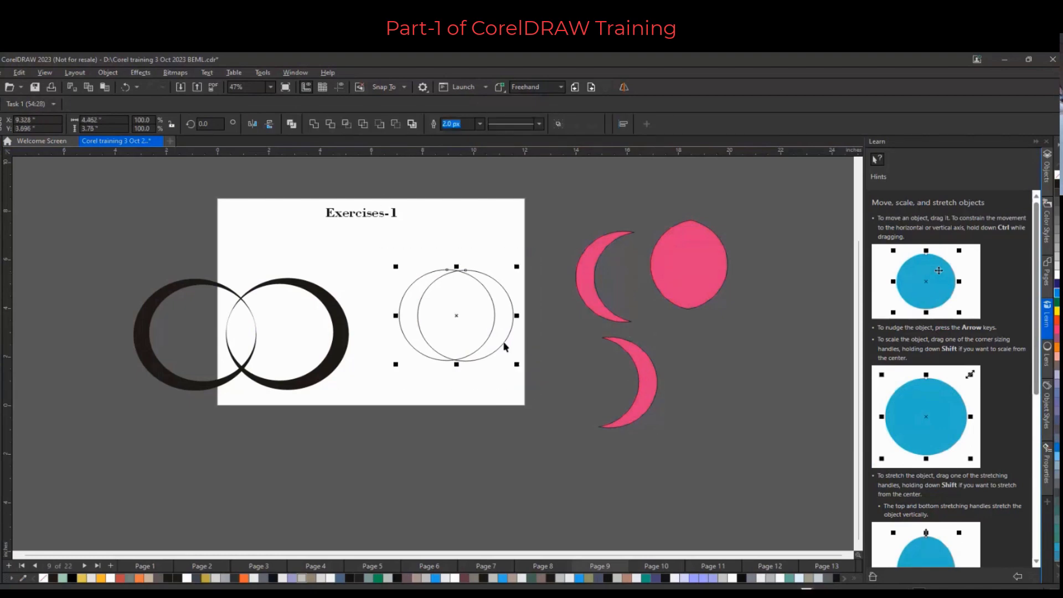
{"action": "left_click", "coordinate": [330, 125]}
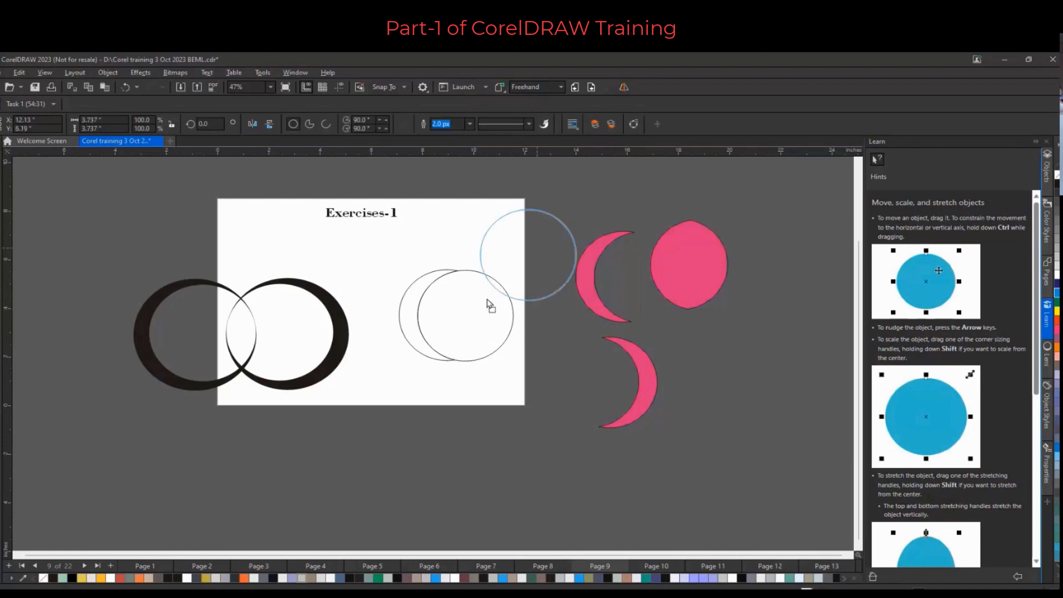
{"action": "left_click_drag", "start_coordinate": [474, 308], "coordinate": [537, 248]}
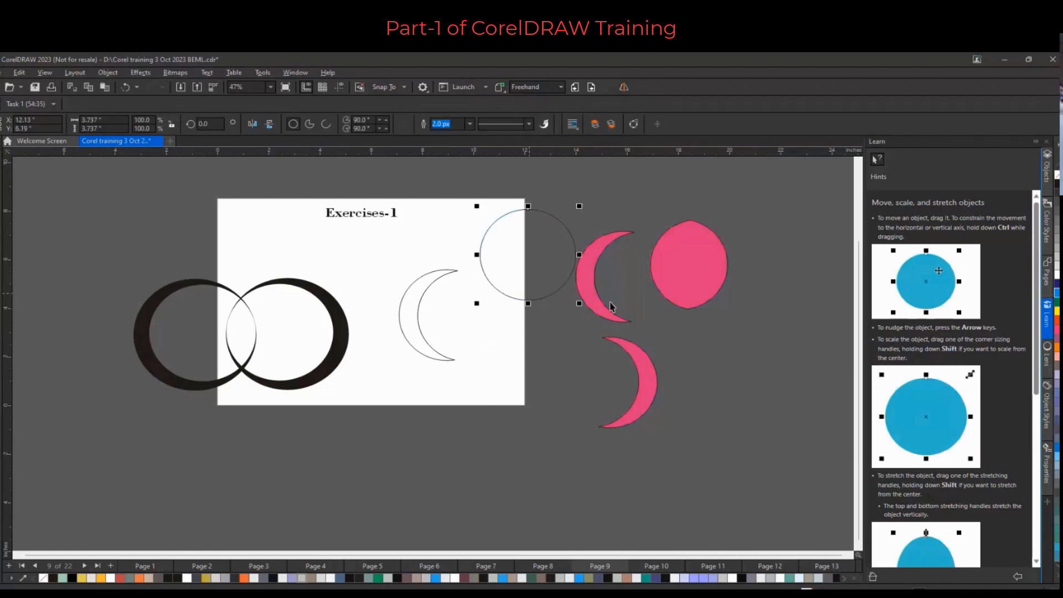
{"action": "key", "text": "ctrl+z"}
{"action": "key", "text": "ctrl+z"}
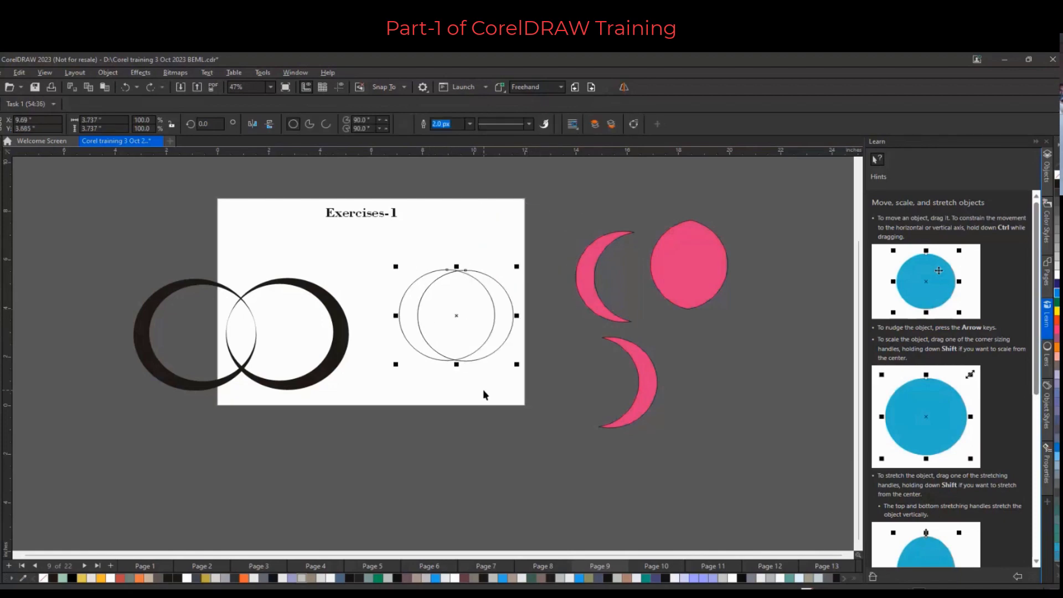
{"action": "key", "text": "Escape"}
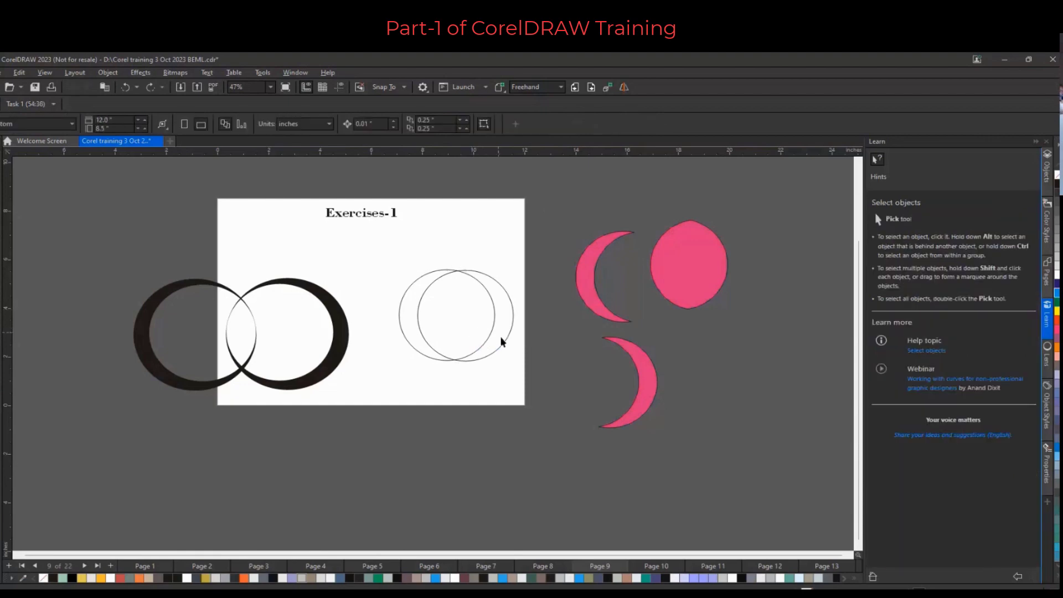
Move one circle below the other and combine both circles into a single object
{"action": "left_click_drag", "start_coordinate": [500, 337], "coordinate": [480, 402]}
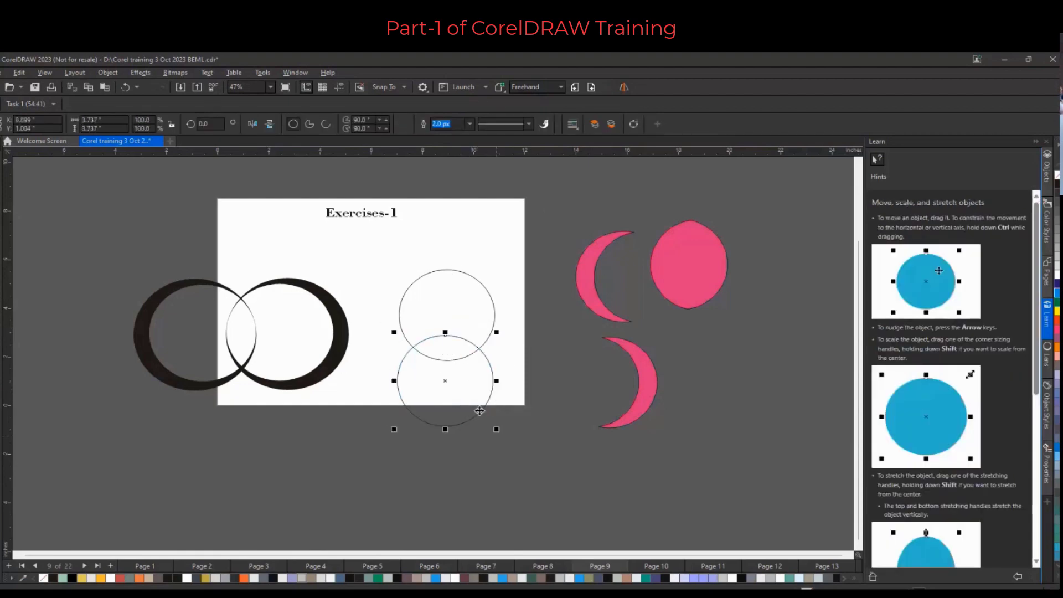
{"action": "left_click", "coordinate": [398, 294], "text": "shift"}
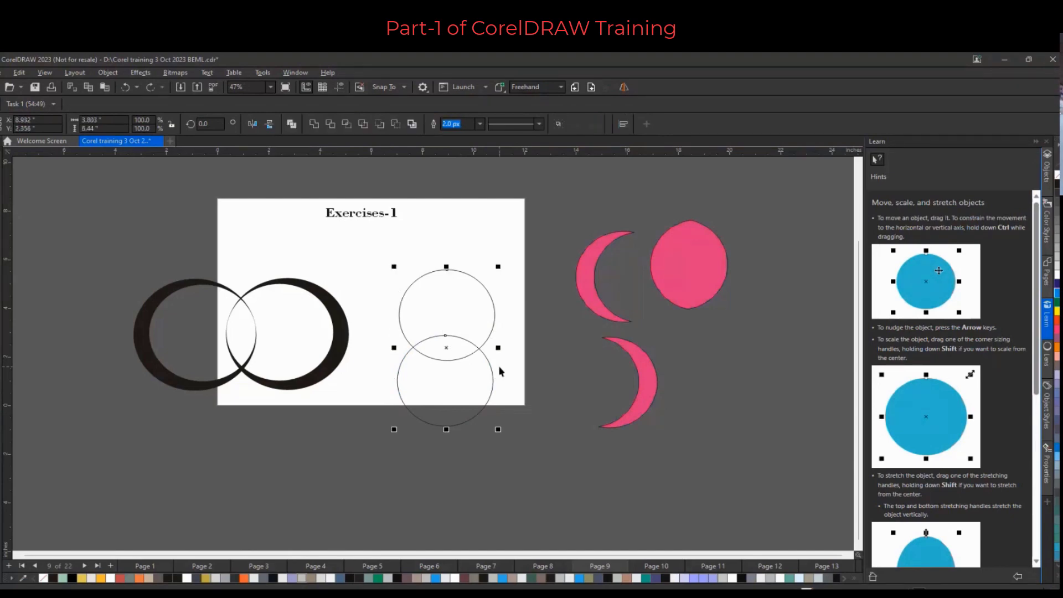
{"action": "left_click_drag", "start_coordinate": [388, 238], "coordinate": [524, 506]}
{"action": "key", "text": "ctrl+l"}
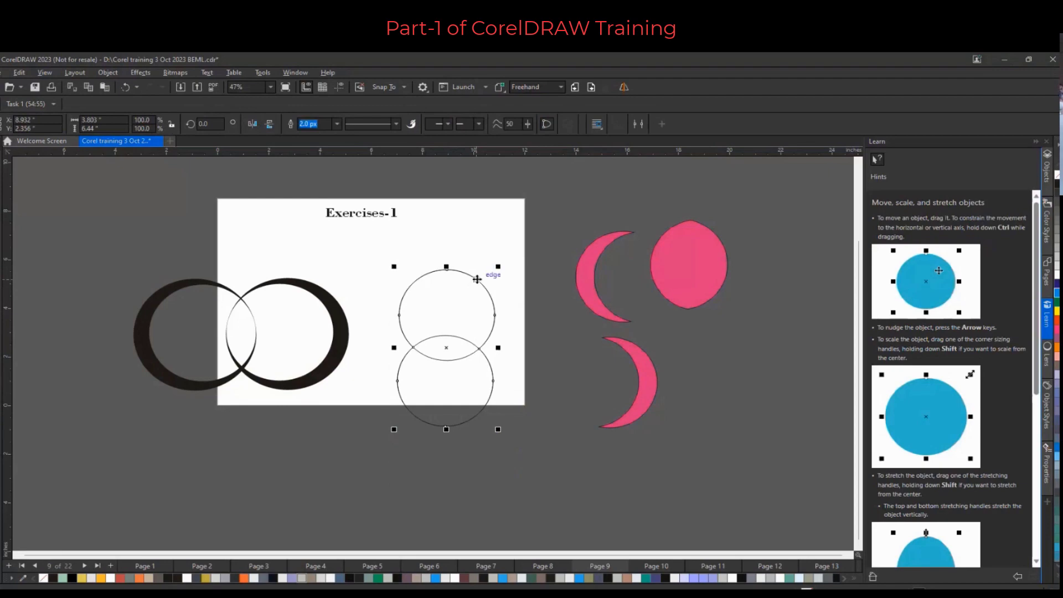
Place a copy of the stacked circles to the lower right and nudge the upper circle slightly down
{"action": "left_click_drag", "start_coordinate": [476, 279], "coordinate": [573, 343]}
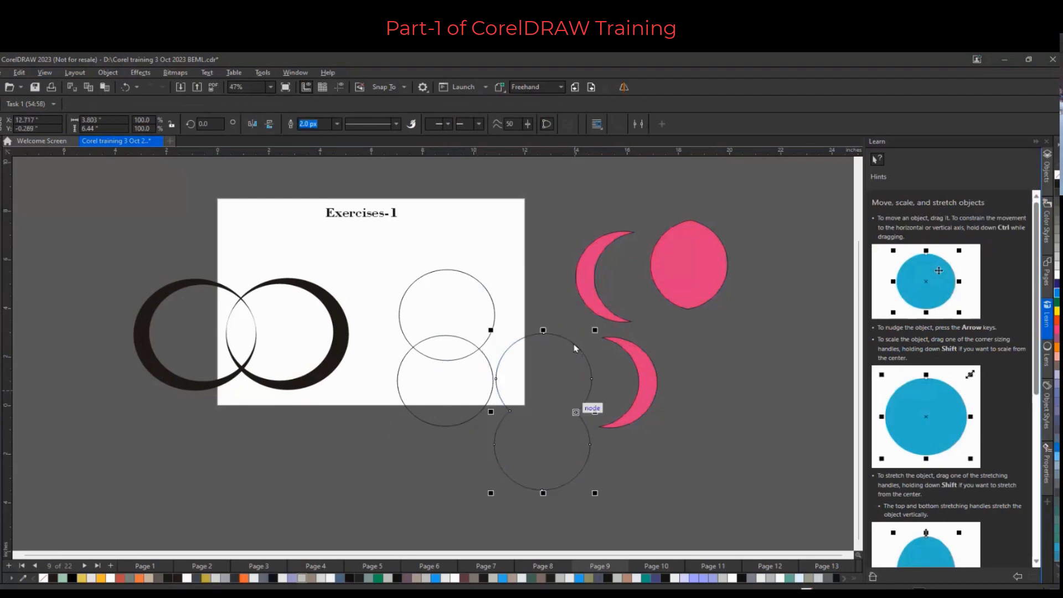
{"action": "left_click", "coordinate": [470, 306]}
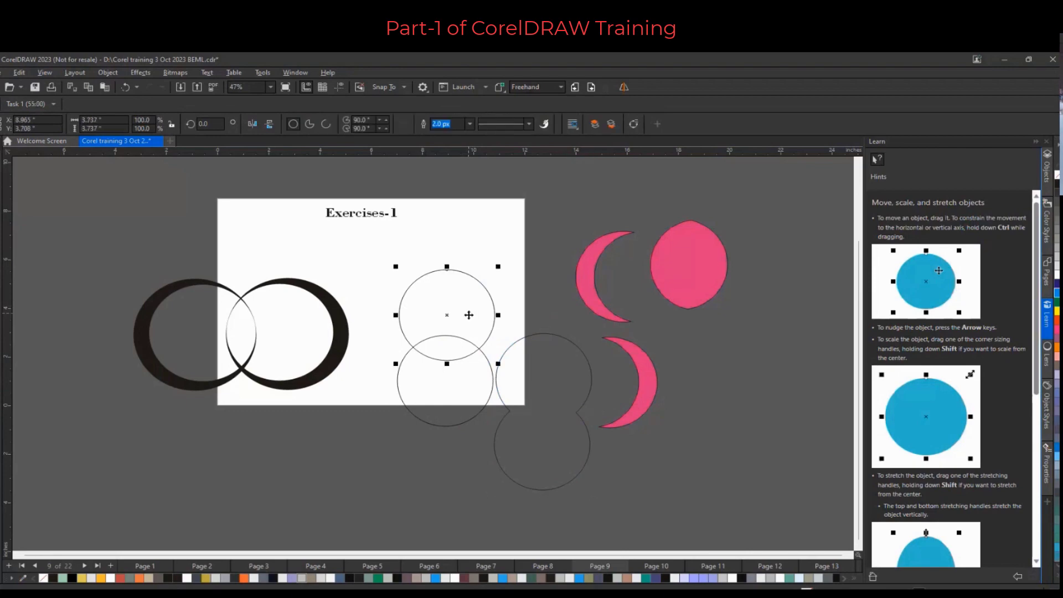
{"action": "mouse_move", "coordinate": [469, 312]}
{"action": "left_mouse_down"}
{"action": "mouse_move", "coordinate": [464, 274]}
{"action": "mouse_move", "coordinate": [439, 300]}
{"action": "mouse_move", "coordinate": [468, 317]}
{"action": "left_mouse_up"}
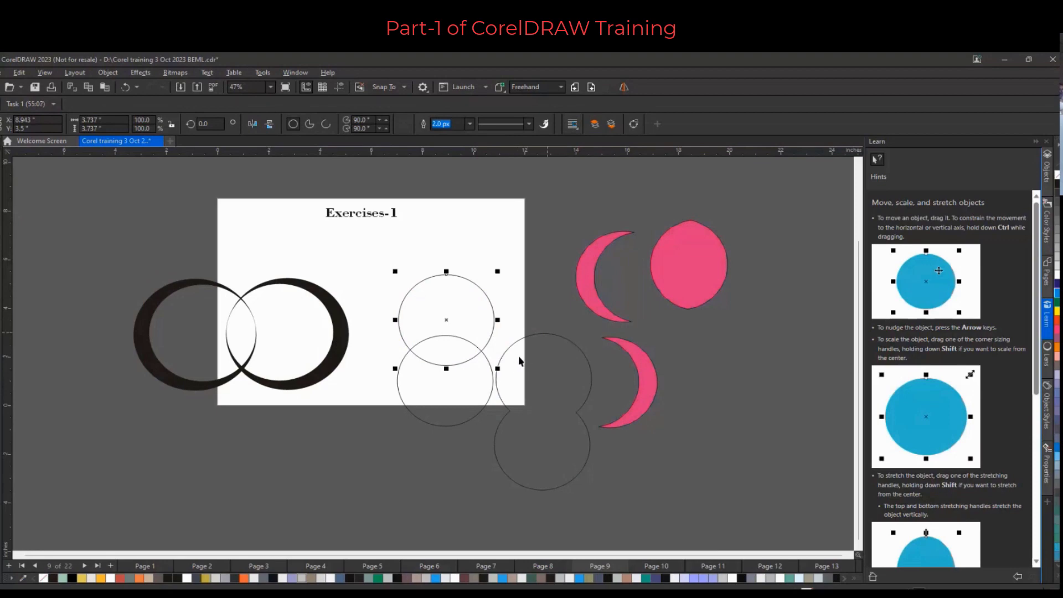
Move the first pink crescent beside the upper circle and move the copied circles further down-right
{"action": "left_click_drag", "start_coordinate": [577, 307], "coordinate": [482, 296]}
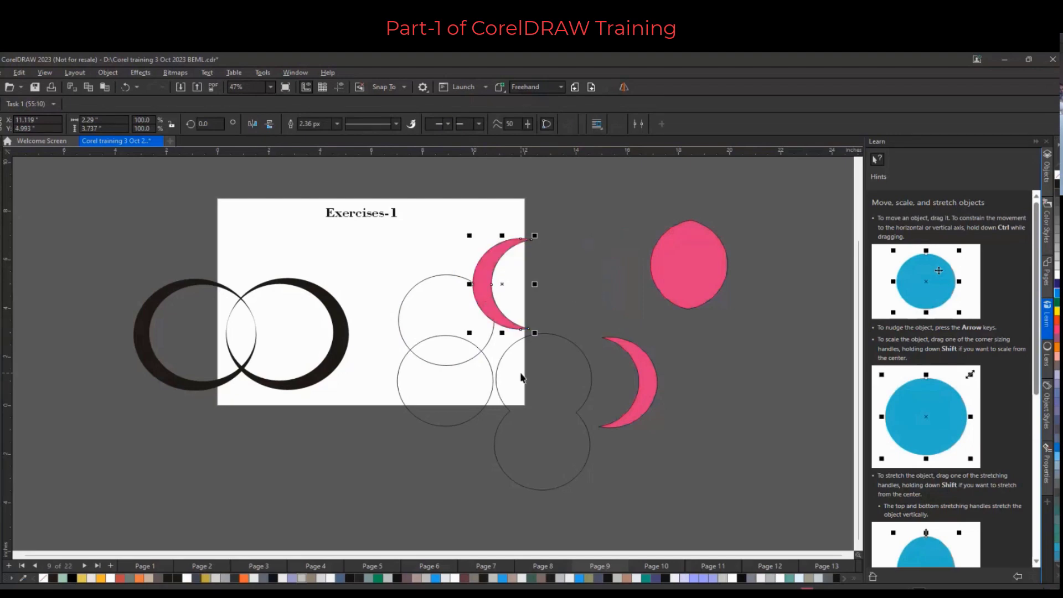
{"action": "left_click_drag", "start_coordinate": [537, 360], "coordinate": [716, 429]}
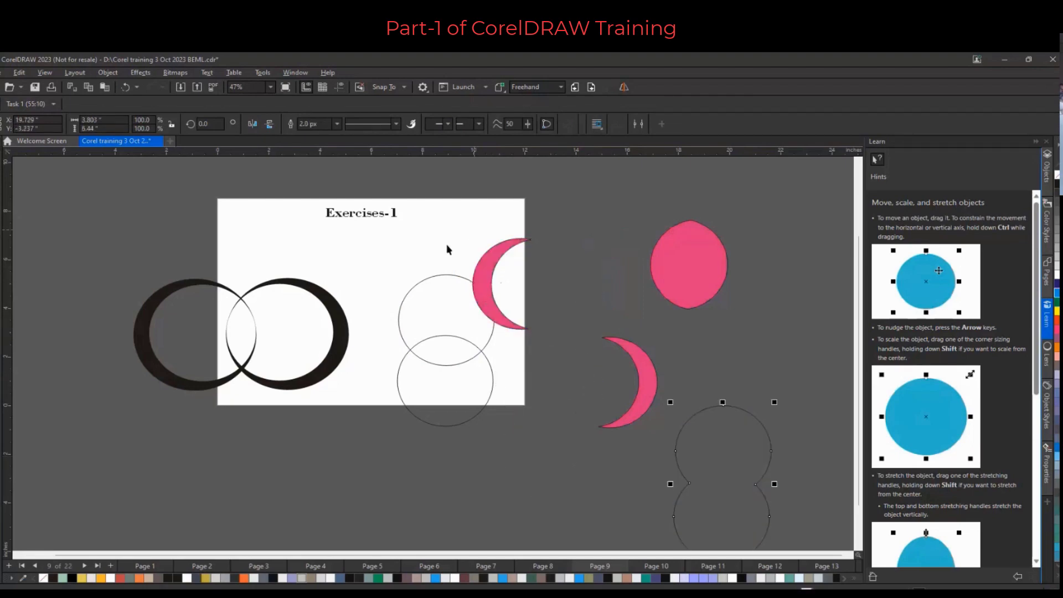
Create a boundary around the stacked circles and pink crescent, and move the boundary shape below the page
{"action": "left_click_drag", "start_coordinate": [570, 201], "coordinate": [394, 434]}
{"action": "left_click", "coordinate": [412, 123]}
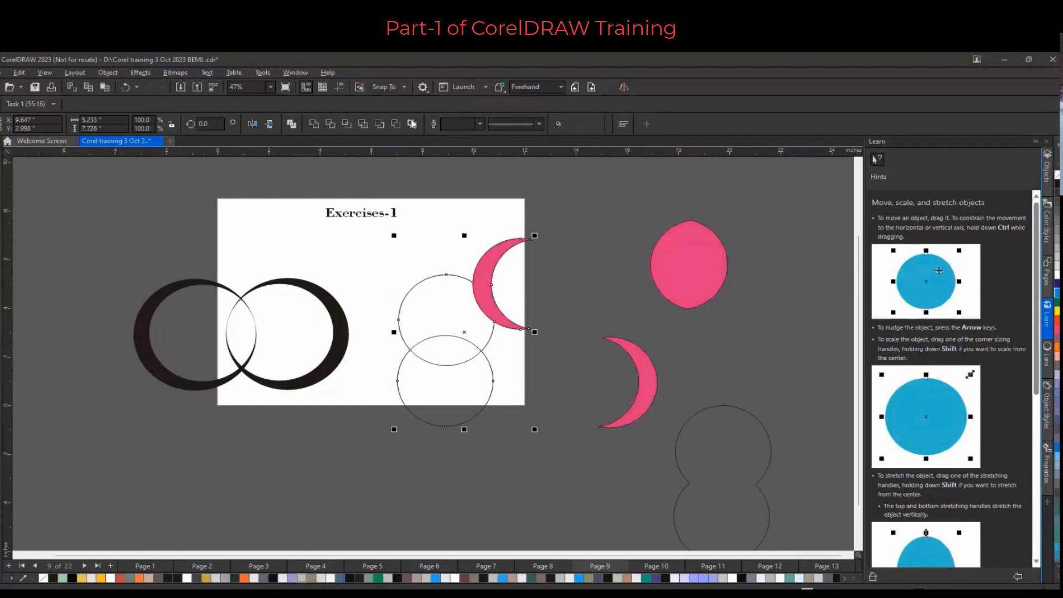
{"action": "left_click_drag", "start_coordinate": [494, 247], "coordinate": [359, 382]}
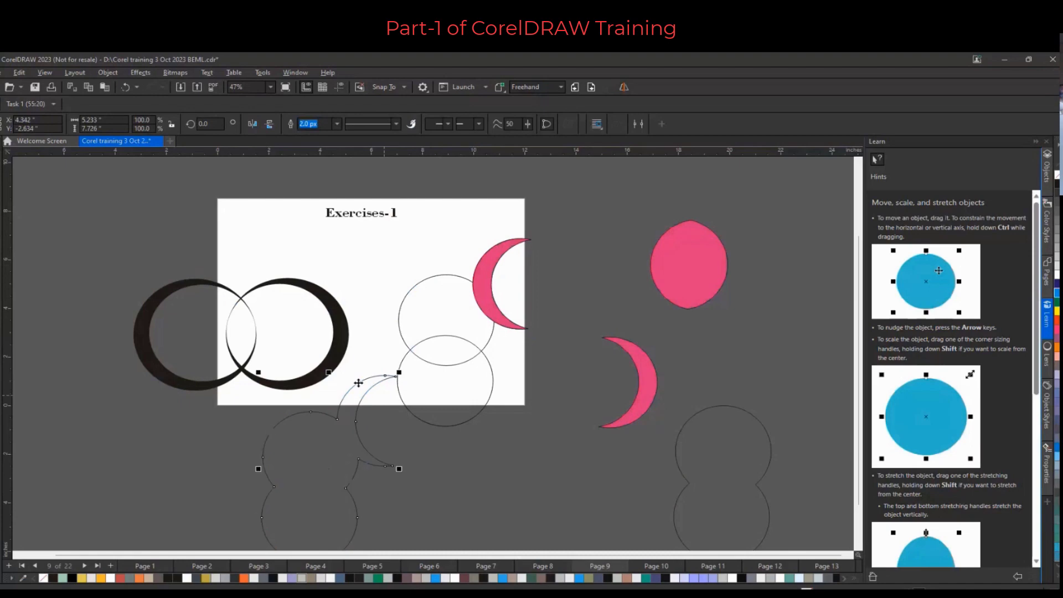
Move the boundary shape up beside the page's lower edge and fill it yellow
{"action": "scroll", "coordinate": [385, 399], "scroll_direction": "down", "scroll_amount": 1}
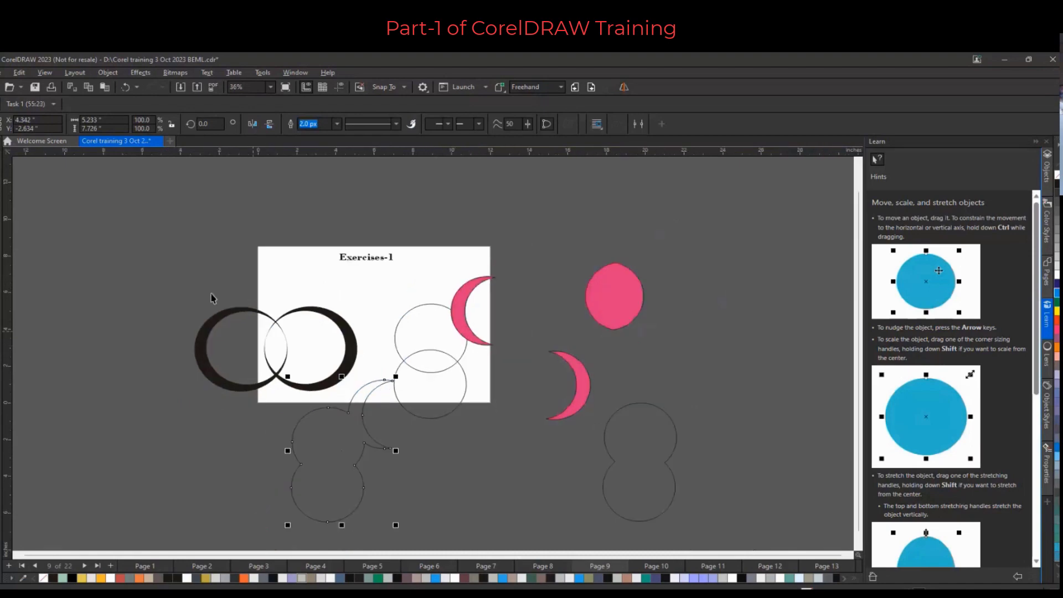
{"action": "left_click_drag", "start_coordinate": [168, 281], "coordinate": [372, 372]}
{"action": "left_click_drag", "start_coordinate": [371, 367], "coordinate": [361, 393]}
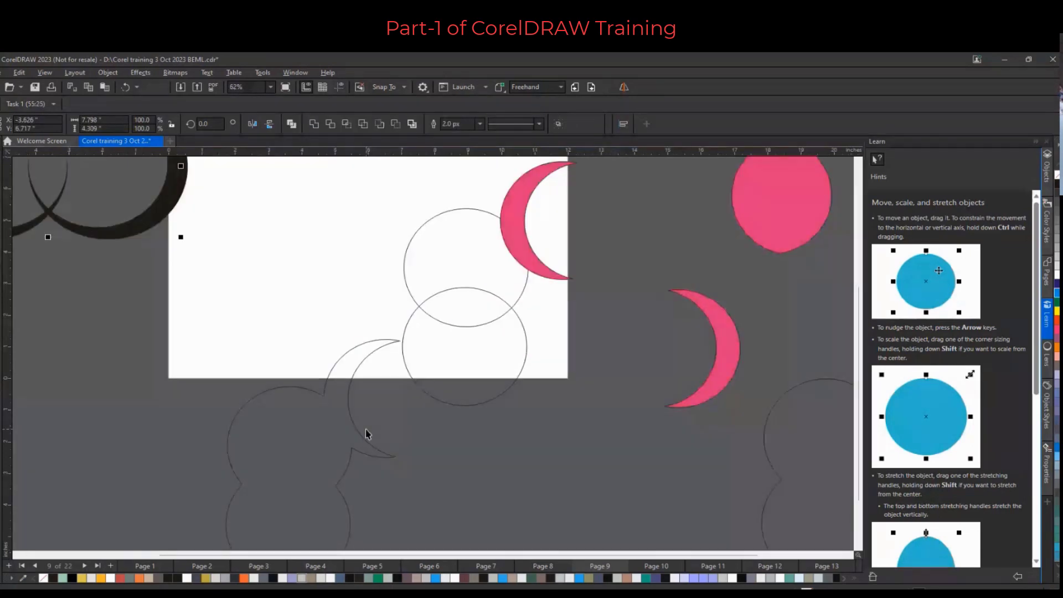
{"action": "scroll", "coordinate": [365, 430], "scroll_direction": "down", "scroll_amount": 1}
{"action": "left_click_drag", "start_coordinate": [354, 425], "coordinate": [313, 395]}
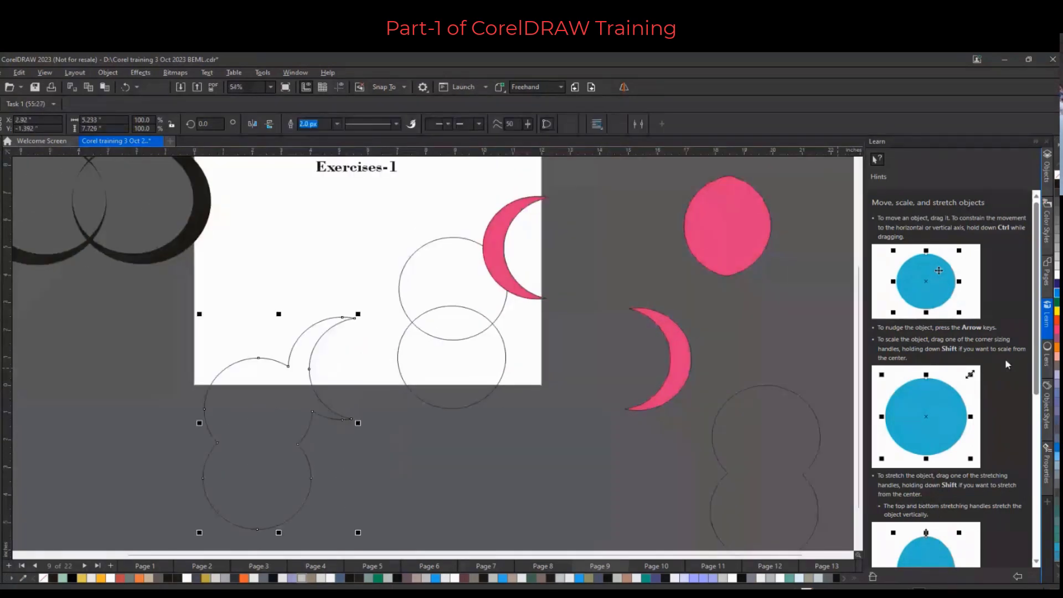
{"action": "left_click", "coordinate": [1057, 311]}
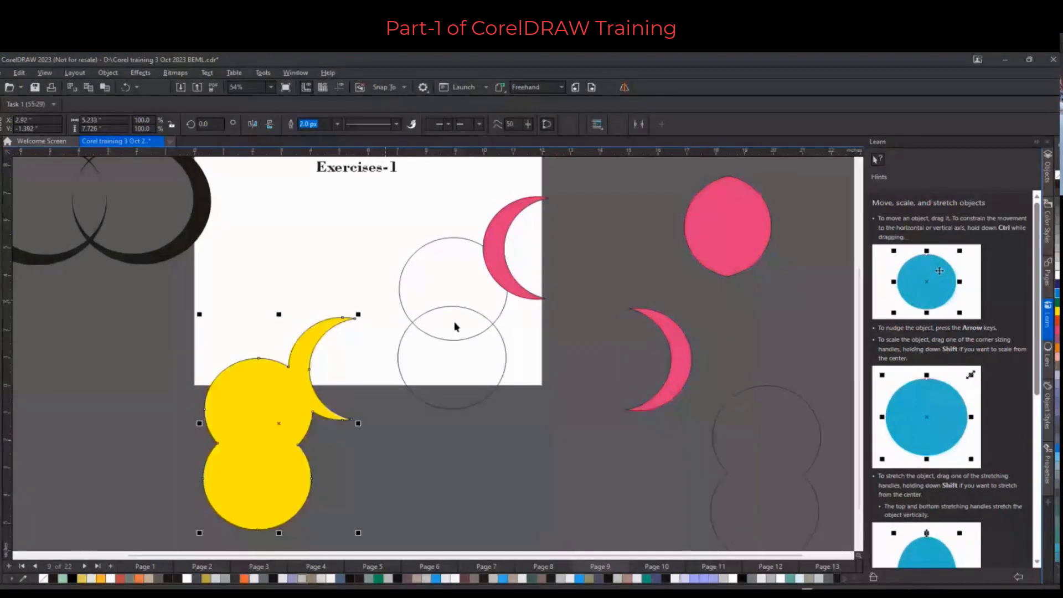
With the Shape tool, drag nodes of the yellow shape to bulge its left side outward
{"action": "key", "text": "F10"}
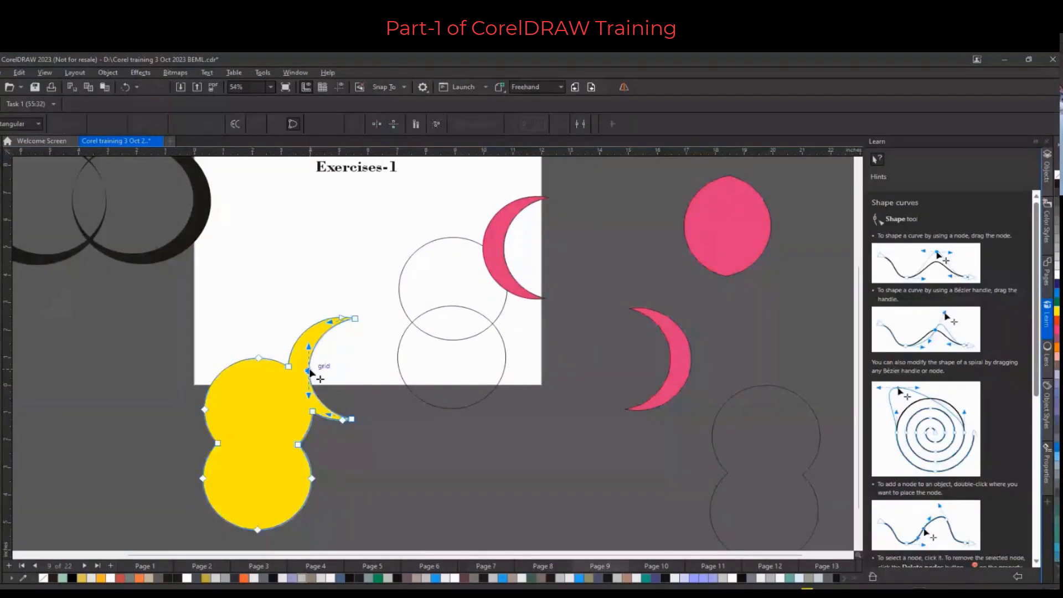
{"action": "left_click_drag", "start_coordinate": [308, 371], "coordinate": [279, 368]}
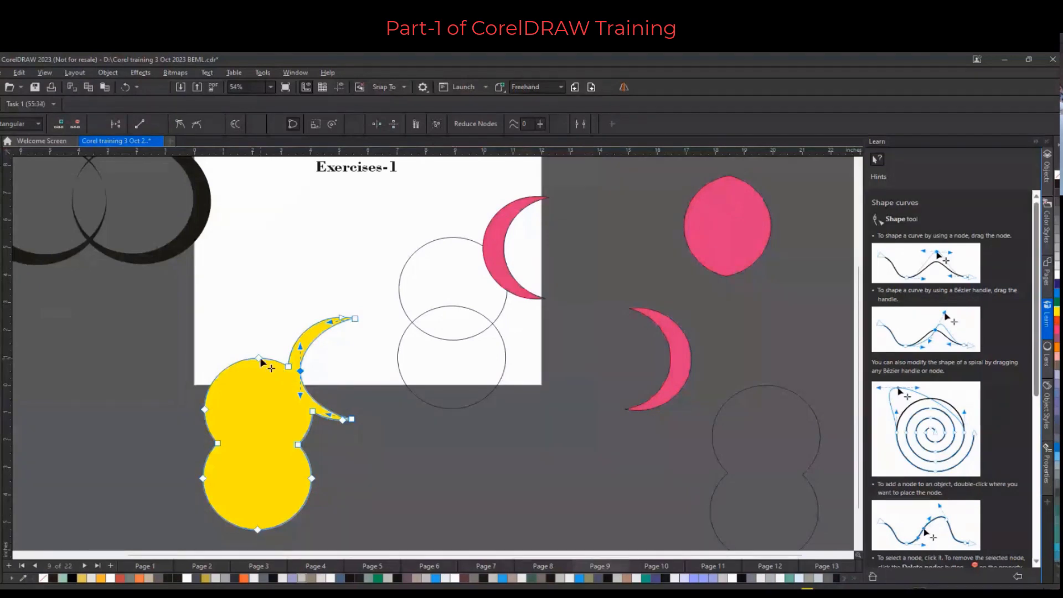
{"action": "left_click", "coordinate": [260, 361]}
{"action": "left_click_drag", "start_coordinate": [217, 443], "coordinate": [188, 449]}
{"action": "left_click", "coordinate": [299, 445]}
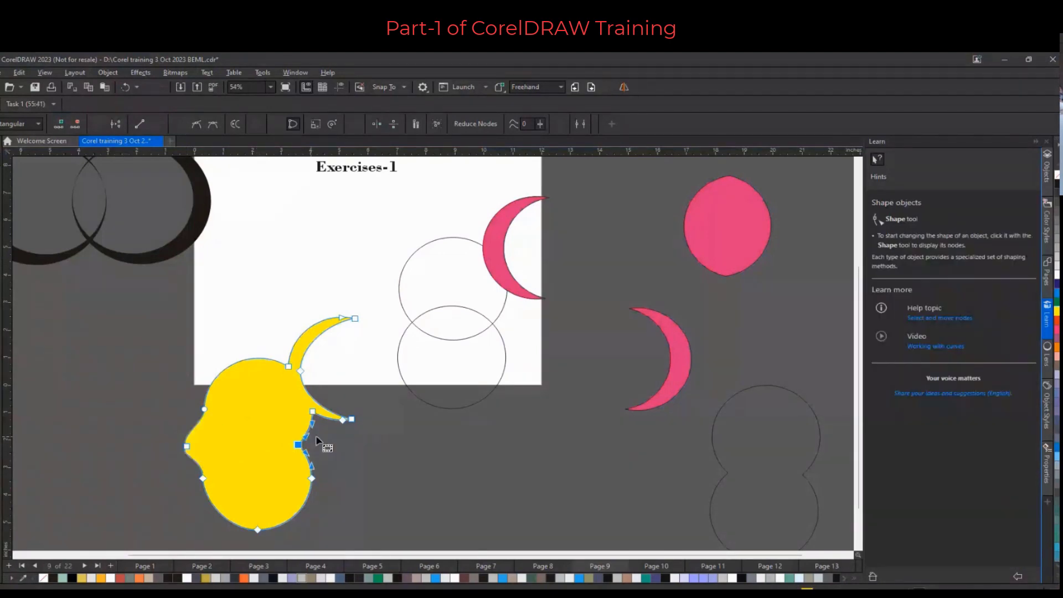
Drag the yellow shape's lower crescent tip node outward to extend the tip
{"action": "left_click_drag", "start_coordinate": [303, 437], "coordinate": [312, 446]}
{"action": "left_click_drag", "start_coordinate": [311, 446], "coordinate": [325, 446]}
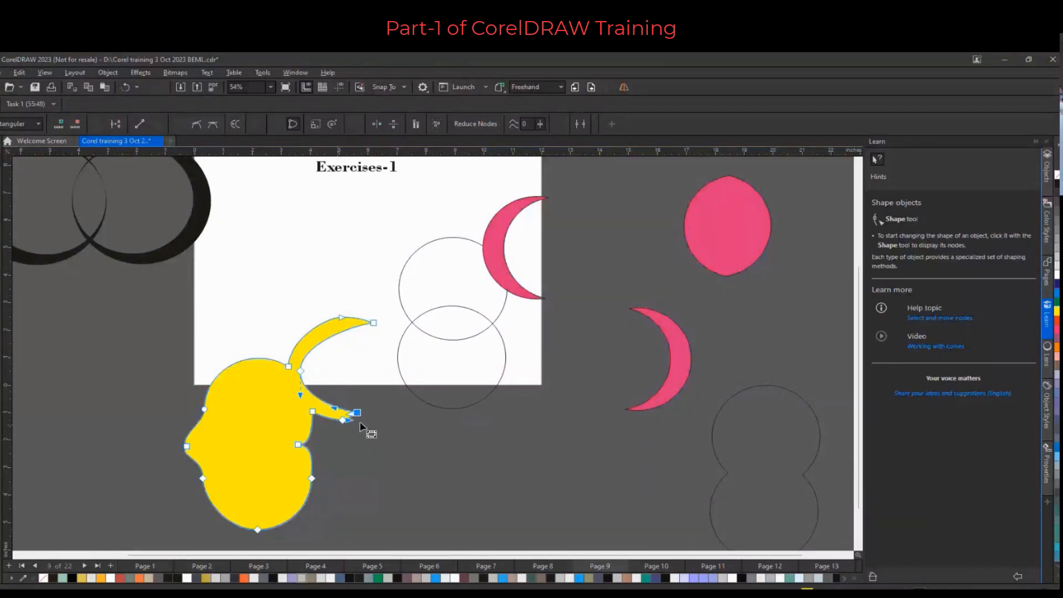
{"action": "scroll", "coordinate": [338, 424], "scroll_direction": "up", "scroll_amount": 1}
{"action": "double_click", "coordinate": [345, 412]}
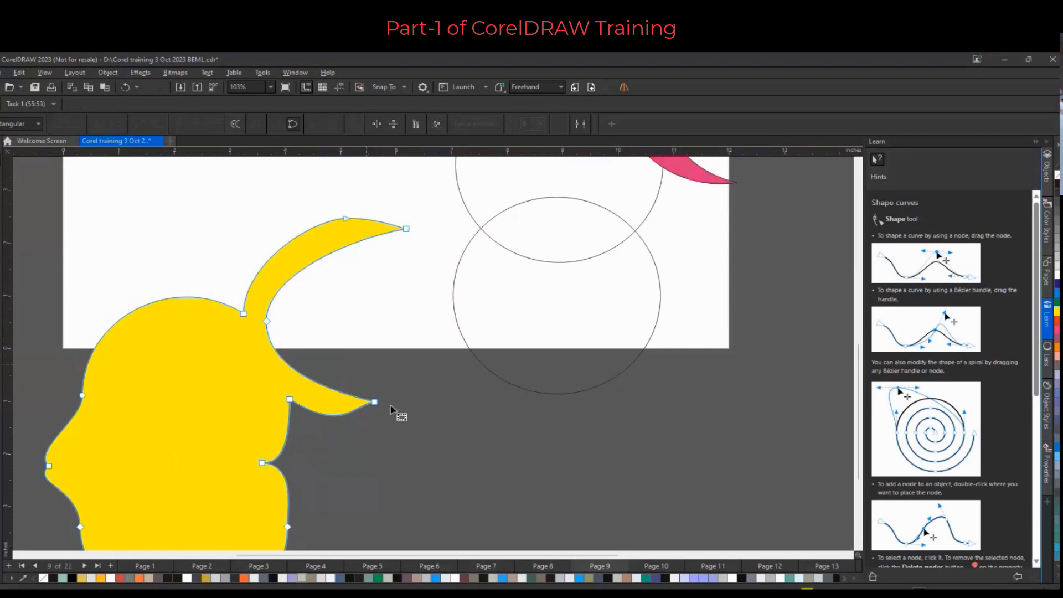
{"action": "scroll", "coordinate": [364, 367], "scroll_direction": "down", "scroll_amount": 2}
{"action": "scroll", "coordinate": [364, 367], "scroll_direction": "down", "scroll_amount": 2}
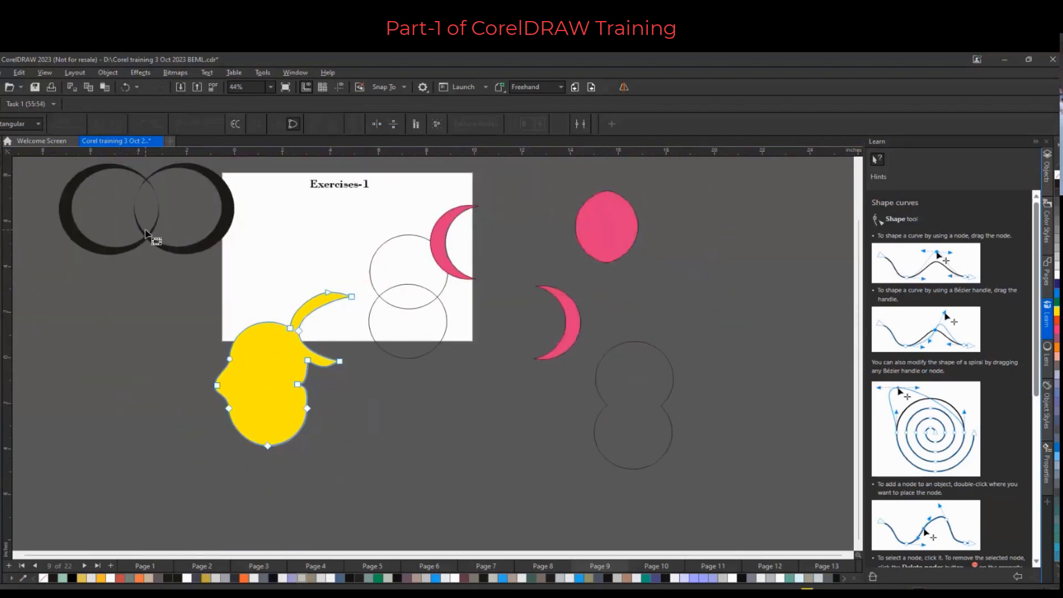
{"action": "key", "text": "space"}
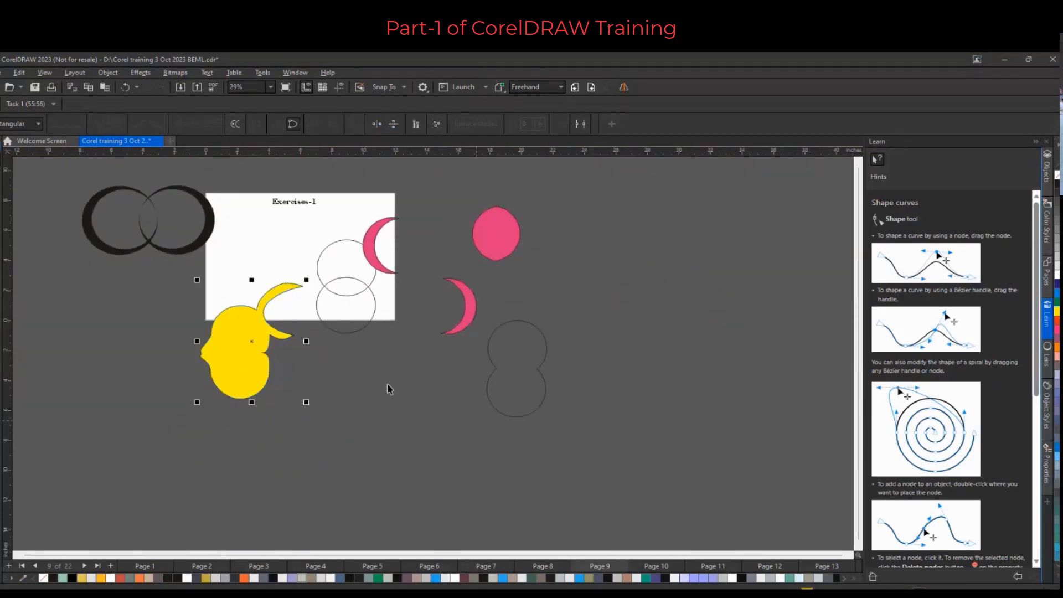
Delete the yellow shape and circle exercise objects and go to page 10
{"action": "left_click_drag", "start_coordinate": [632, 455], "coordinate": [195, 202]}
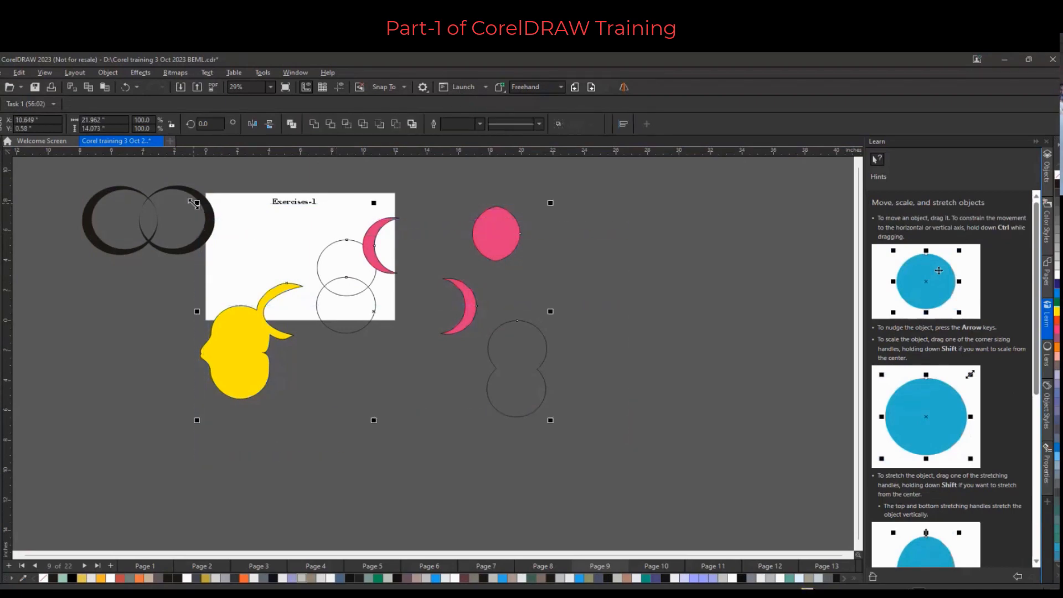
{"action": "key", "text": "Delete"}
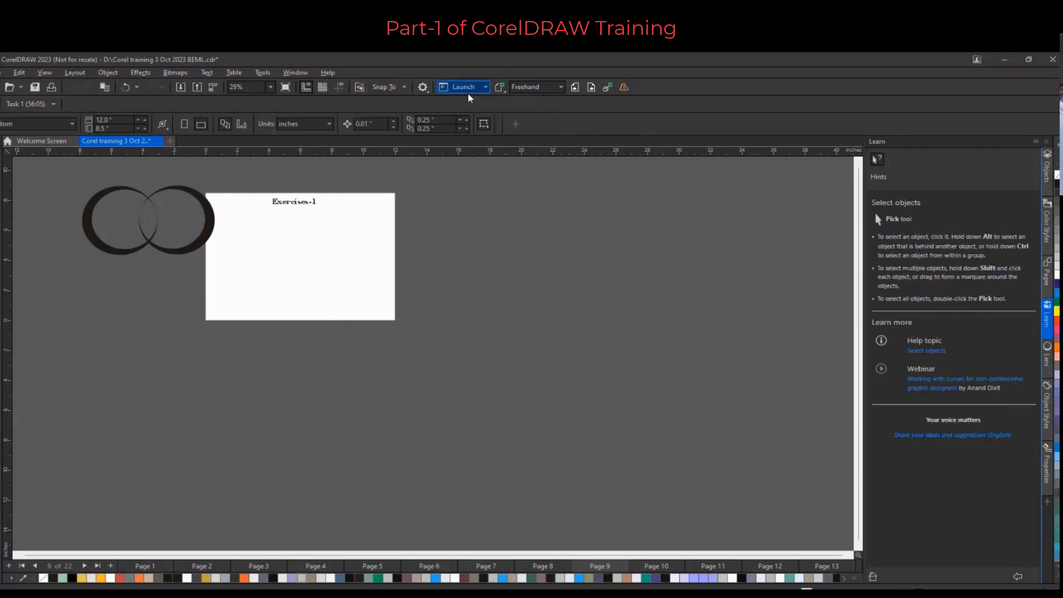
{"action": "left_click", "coordinate": [591, 87]}
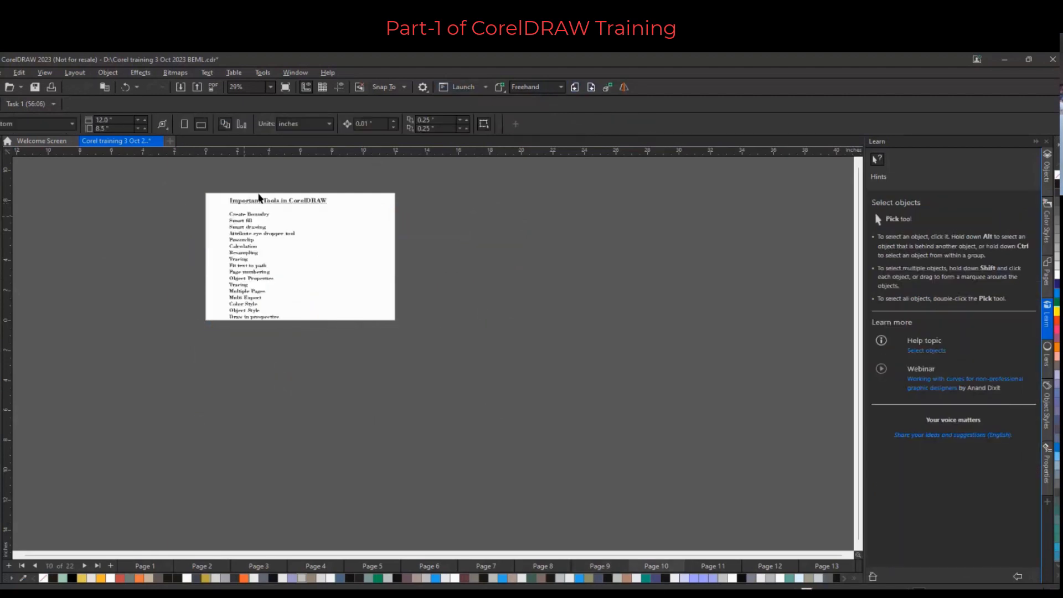
Choose the Smart Drawing tool and sketch a rough closed shape on the page's right side
{"action": "scroll", "coordinate": [248, 216], "scroll_direction": "up", "scroll_amount": 2}
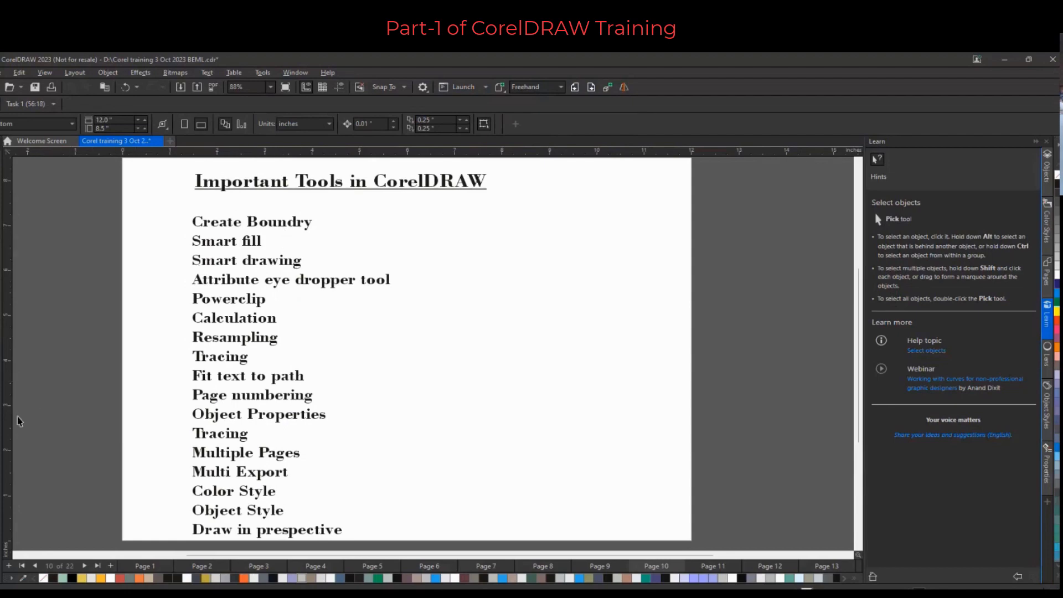
{"action": "left_click", "coordinate": [0, 407]}
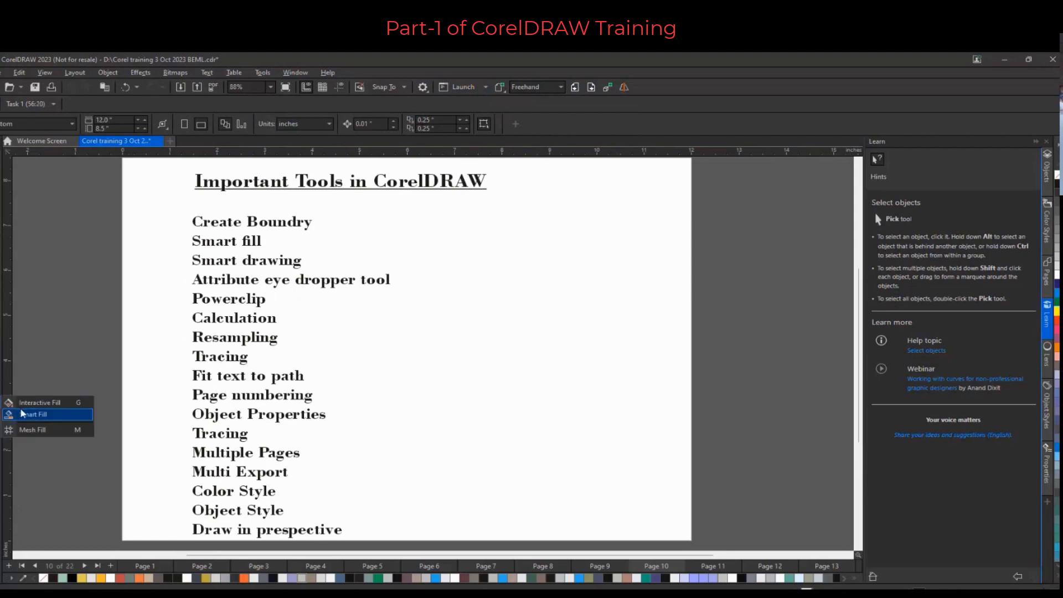
{"action": "left_click", "coordinate": [4, 228]}
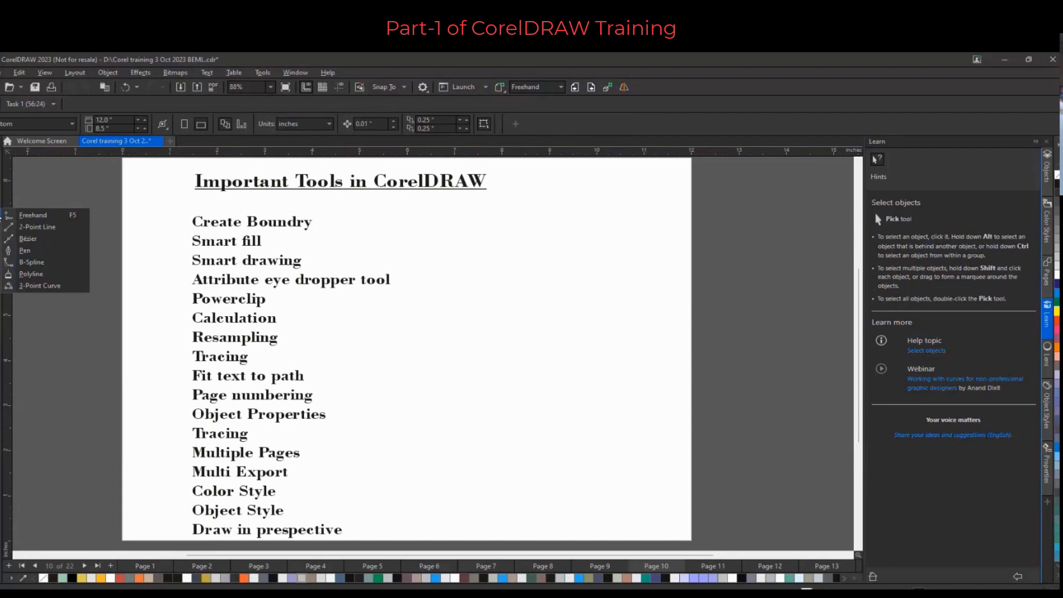
{"action": "mouse_move", "coordinate": [1, 232]}
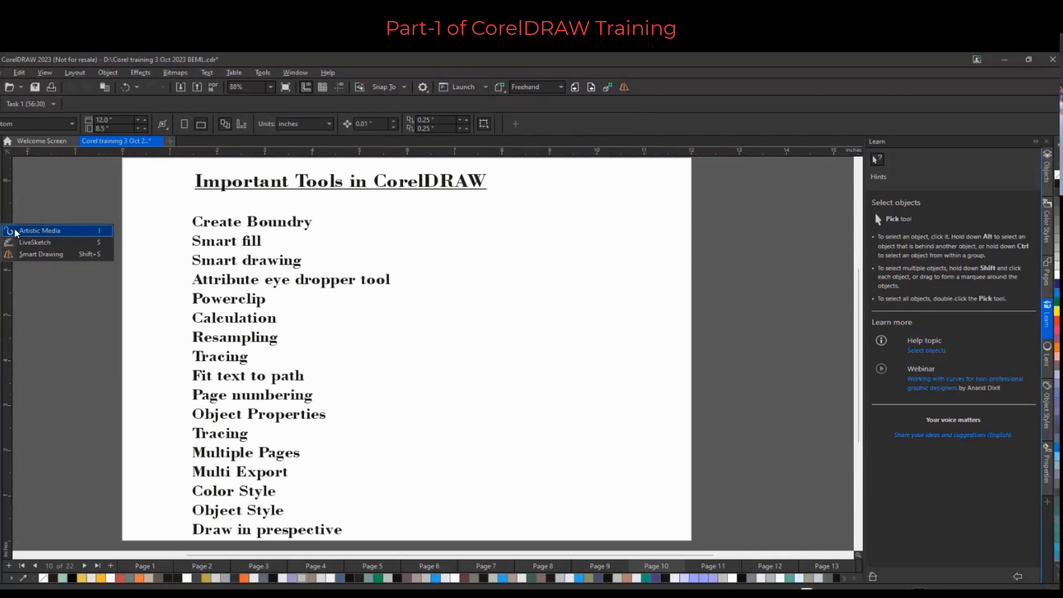
{"action": "left_click", "coordinate": [36, 256]}
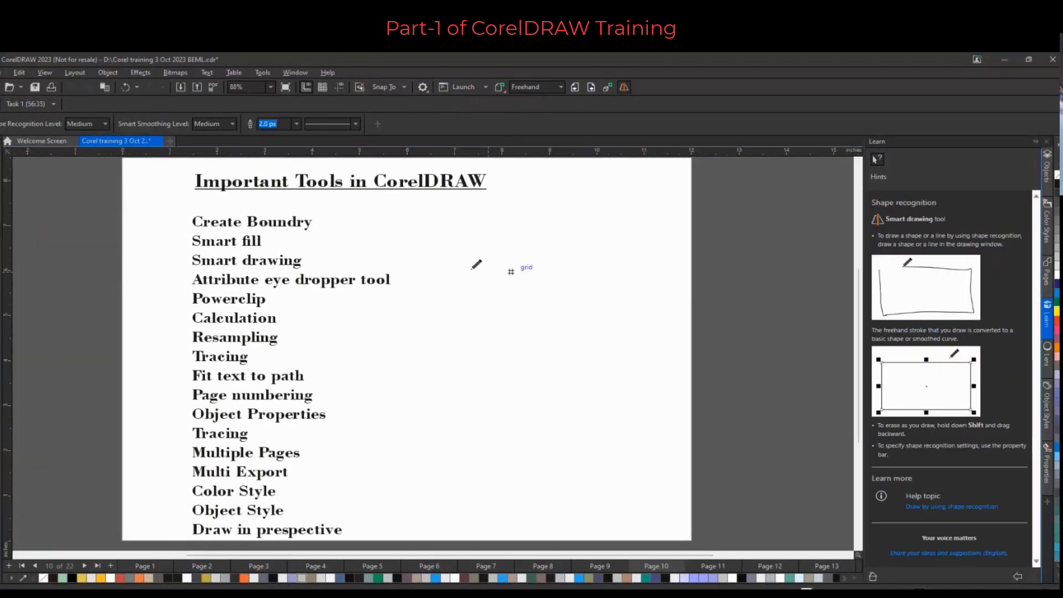
{"action": "mouse_move", "coordinate": [542, 263]}
{"action": "left_mouse_down"}
{"action": "mouse_move", "coordinate": [503, 295]}
{"action": "mouse_move", "coordinate": [517, 332]}
{"action": "mouse_move", "coordinate": [575, 345]}
{"action": "mouse_move", "coordinate": [635, 280]}
{"action": "mouse_move", "coordinate": [576, 244]}
{"action": "left_mouse_up"}
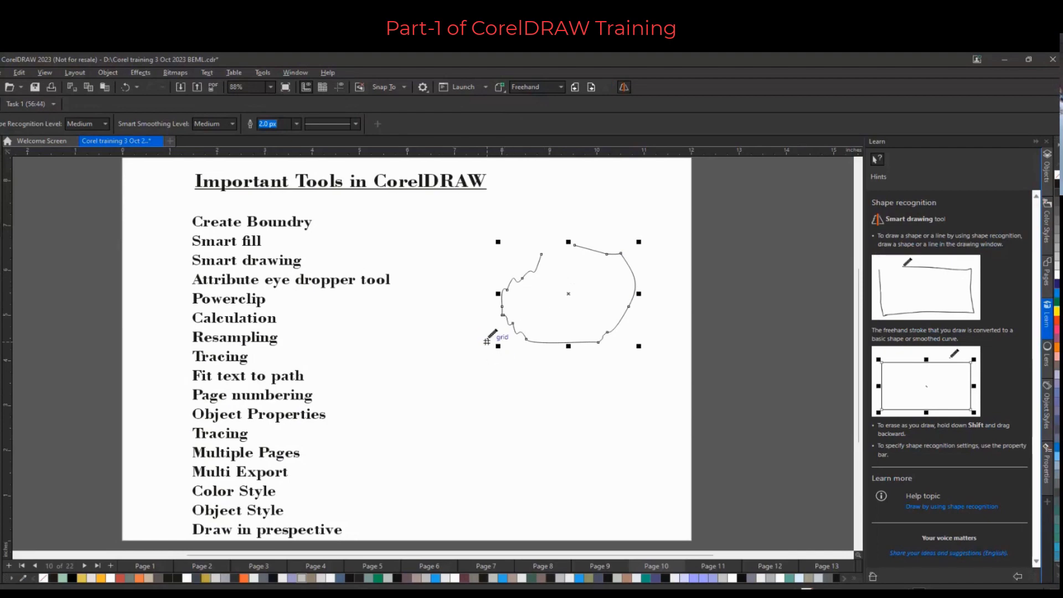
Set the Smart Drawing shape recognition level and smart smoothing level to High
{"action": "left_click", "coordinate": [91, 127]}
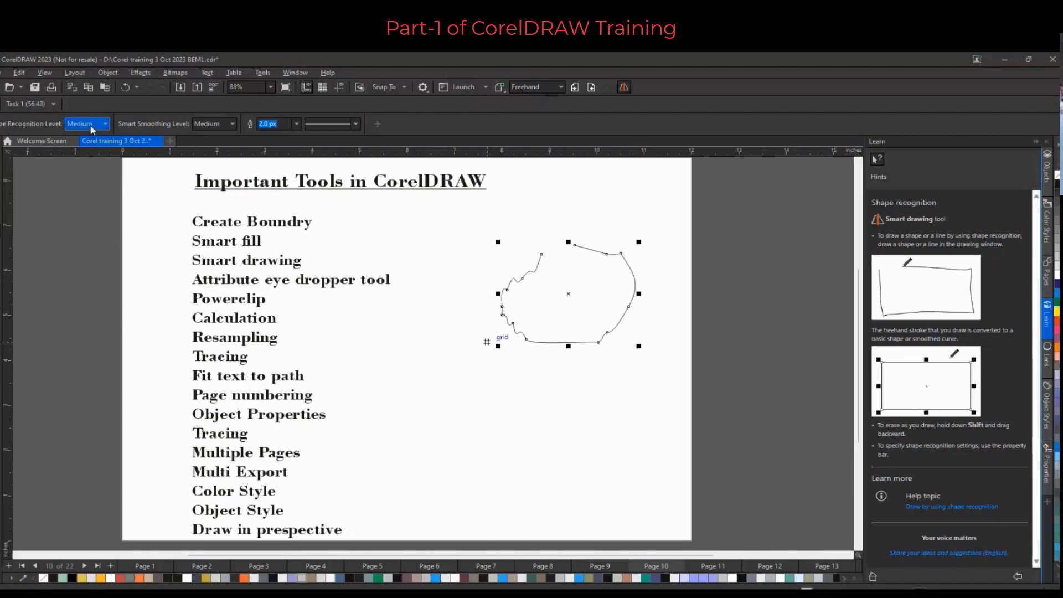
{"action": "left_click", "coordinate": [85, 170]}
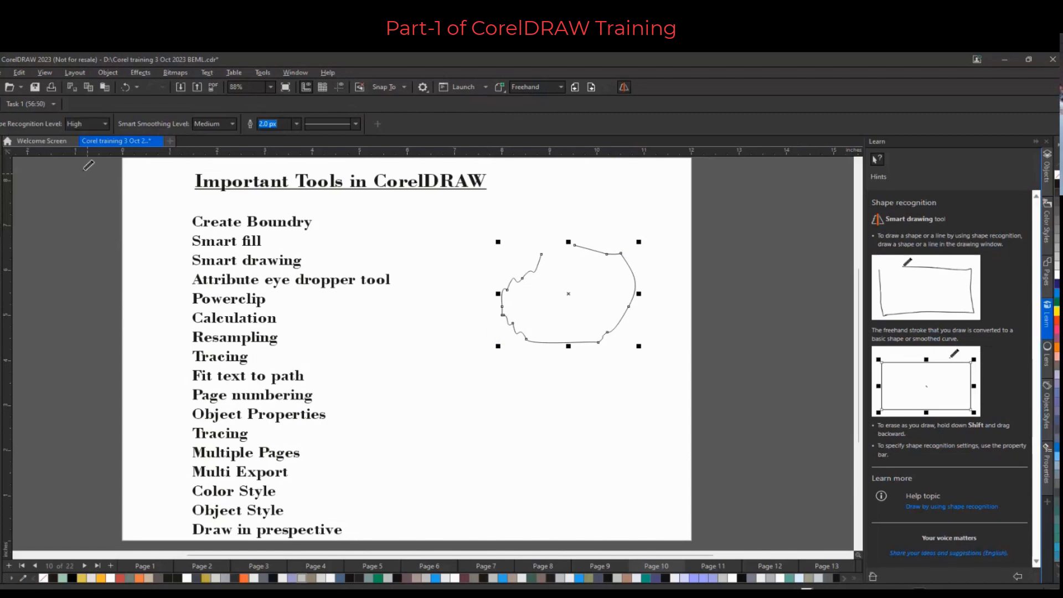
{"action": "left_click", "coordinate": [212, 129]}
{"action": "left_click", "coordinate": [211, 153]}
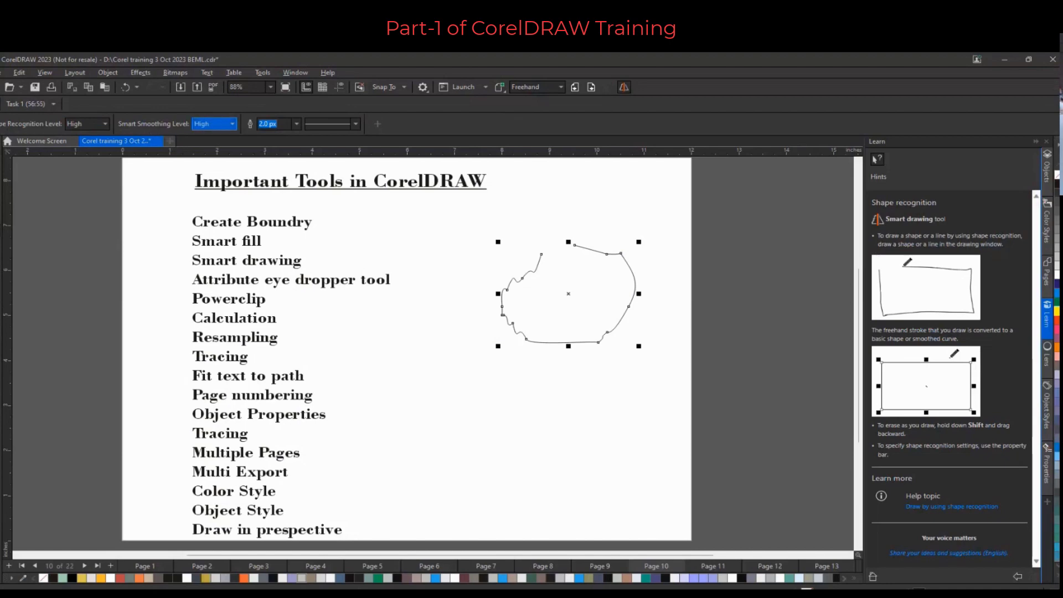
{"action": "left_click", "coordinate": [207, 174]}
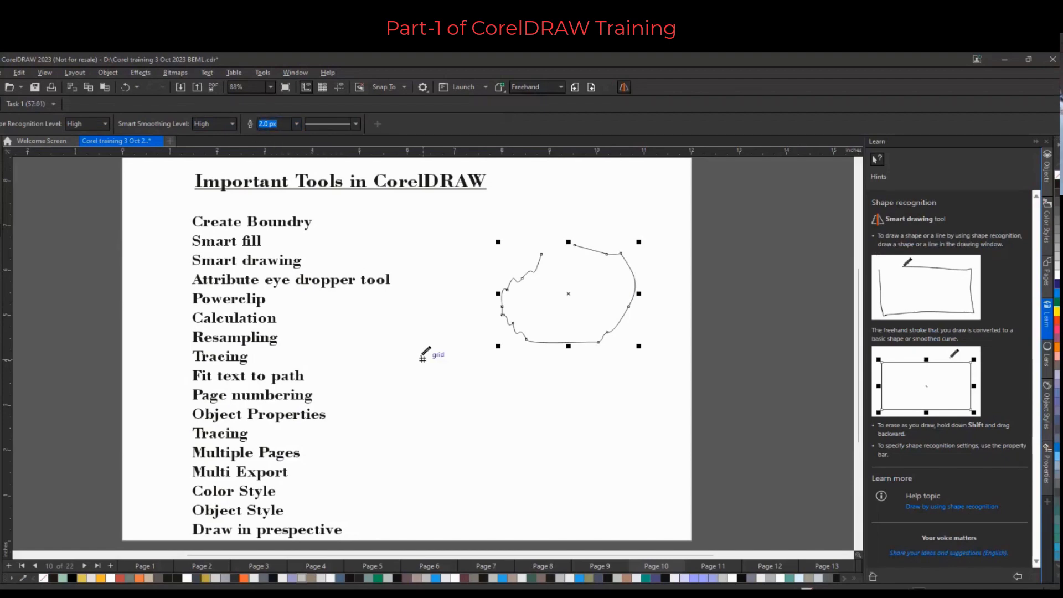
Sketch a circle near the page's lower right and a triangle beside the page
{"action": "mouse_move", "coordinate": [518, 403]}
{"action": "left_mouse_down"}
{"action": "mouse_move", "coordinate": [501, 499]}
{"action": "mouse_move", "coordinate": [601, 457]}
{"action": "mouse_move", "coordinate": [540, 398]}
{"action": "left_mouse_up"}
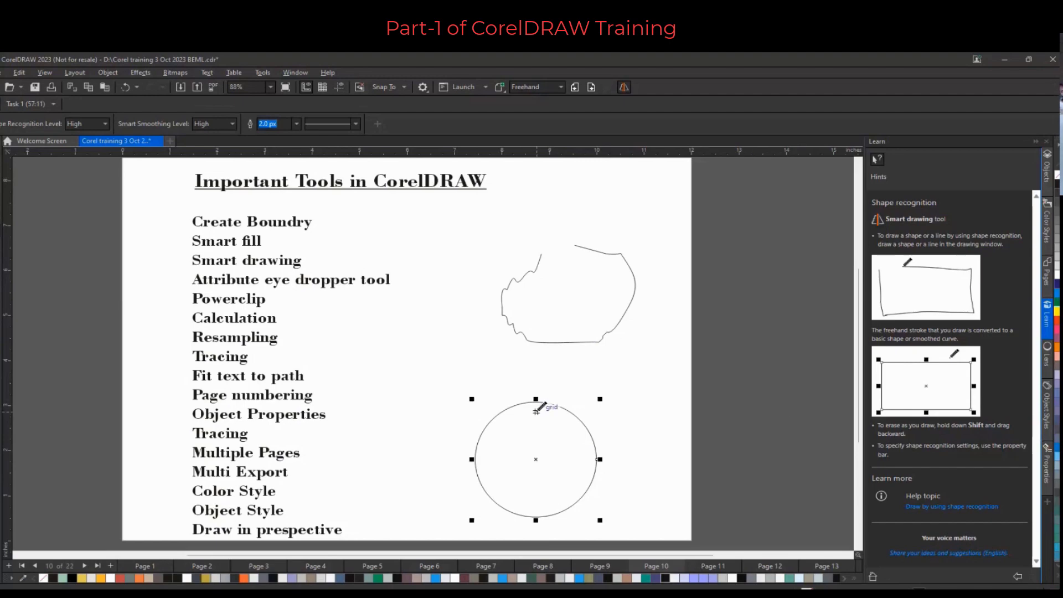
{"action": "scroll", "coordinate": [467, 356], "scroll_direction": "down", "scroll_amount": 3}
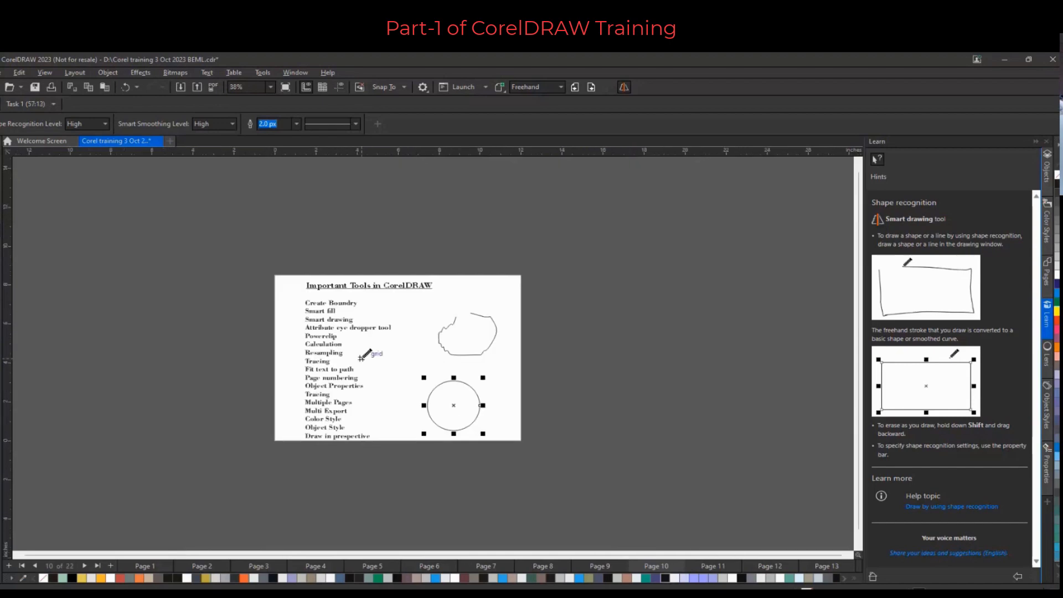
{"action": "mouse_move", "coordinate": [573, 342]}
{"action": "left_mouse_down"}
{"action": "mouse_move", "coordinate": [533, 395]}
{"action": "mouse_move", "coordinate": [590, 397]}
{"action": "mouse_move", "coordinate": [615, 385]}
{"action": "mouse_move", "coordinate": [577, 343]}
{"action": "left_mouse_up"}
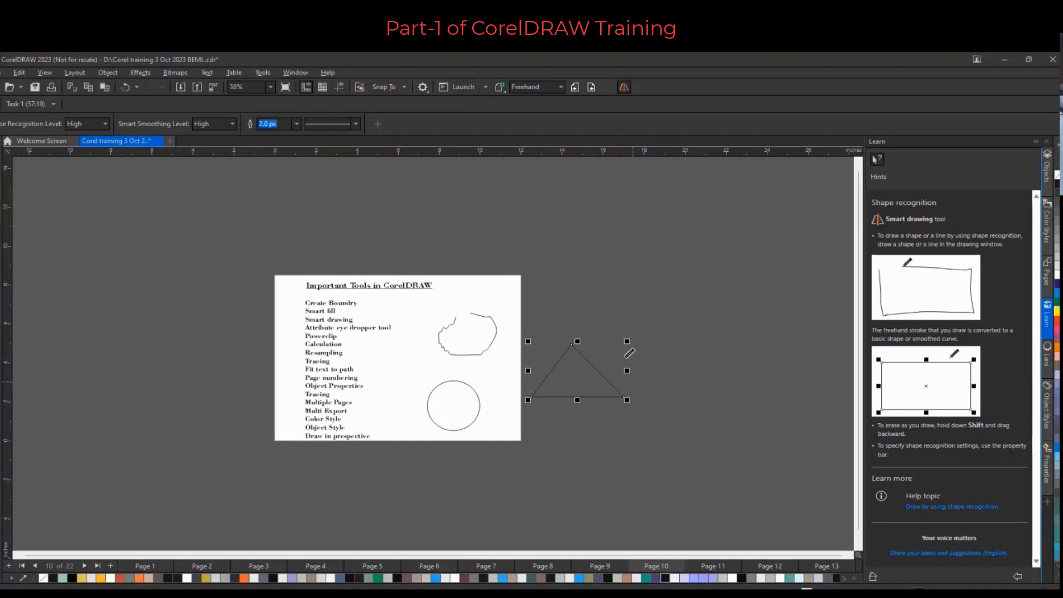
Sketch a staircase-shaped line above the triangle with Smart Drawing
{"action": "scroll", "coordinate": [631, 370], "scroll_direction": "up", "scroll_amount": 3}
{"action": "scroll", "coordinate": [513, 297], "scroll_direction": "down", "scroll_amount": 3}
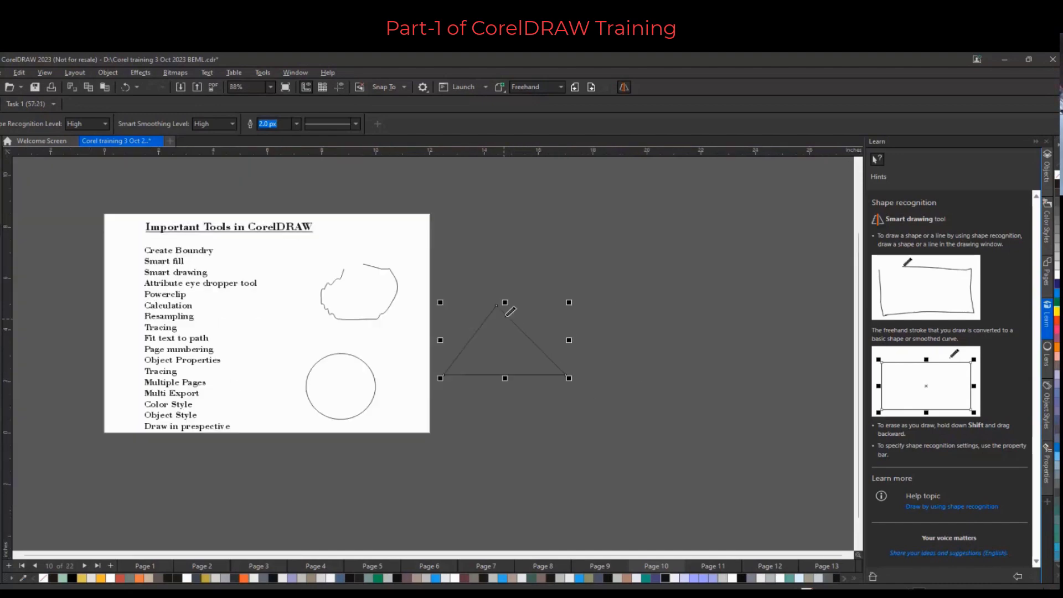
{"action": "mouse_move", "coordinate": [475, 283]}
{"action": "left_mouse_down"}
{"action": "mouse_move", "coordinate": [498, 263]}
{"action": "mouse_move", "coordinate": [497, 244]}
{"action": "mouse_move", "coordinate": [521, 245]}
{"action": "mouse_move", "coordinate": [515, 228]}
{"action": "mouse_move", "coordinate": [578, 227]}
{"action": "mouse_move", "coordinate": [578, 203]}
{"action": "mouse_move", "coordinate": [609, 203]}
{"action": "mouse_move", "coordinate": [658, 181]}
{"action": "left_mouse_up"}
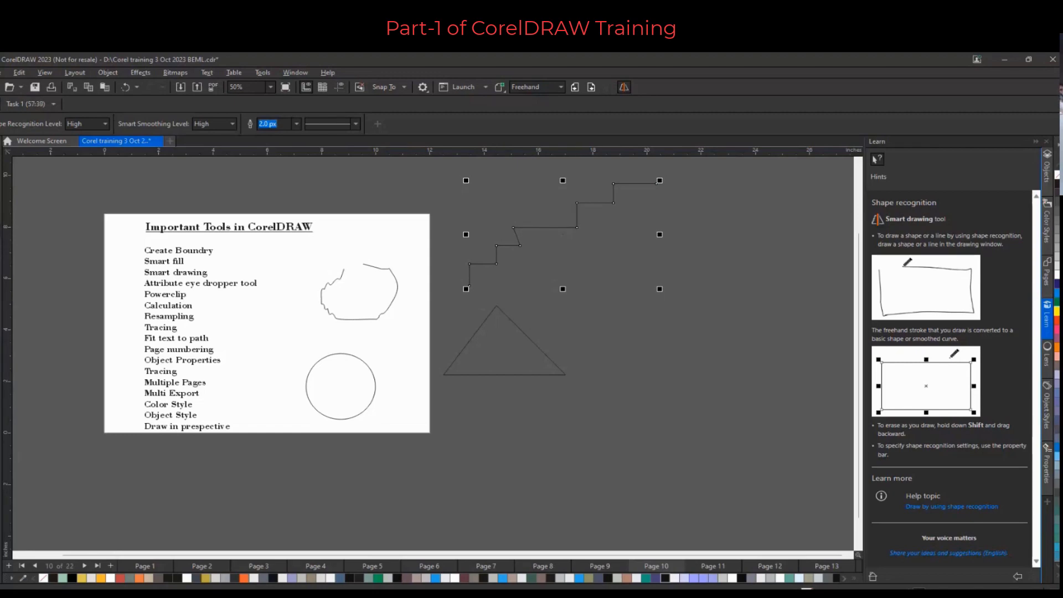
Adjust the staircase line's nodes with the Shape tool
{"action": "left_click", "coordinate": [1, 168]}
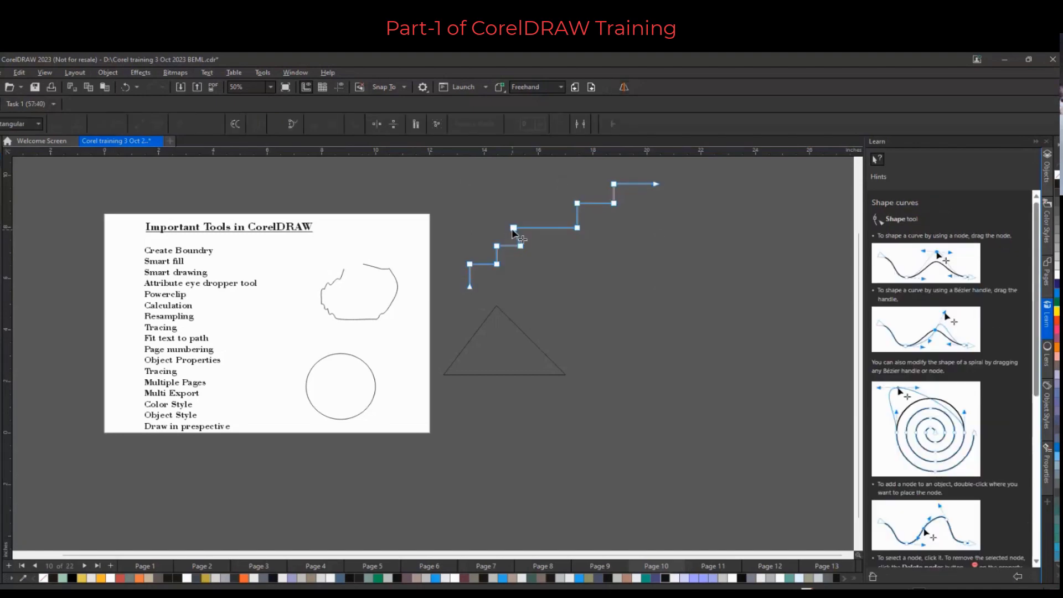
{"action": "left_click_drag", "start_coordinate": [513, 227], "coordinate": [521, 228]}
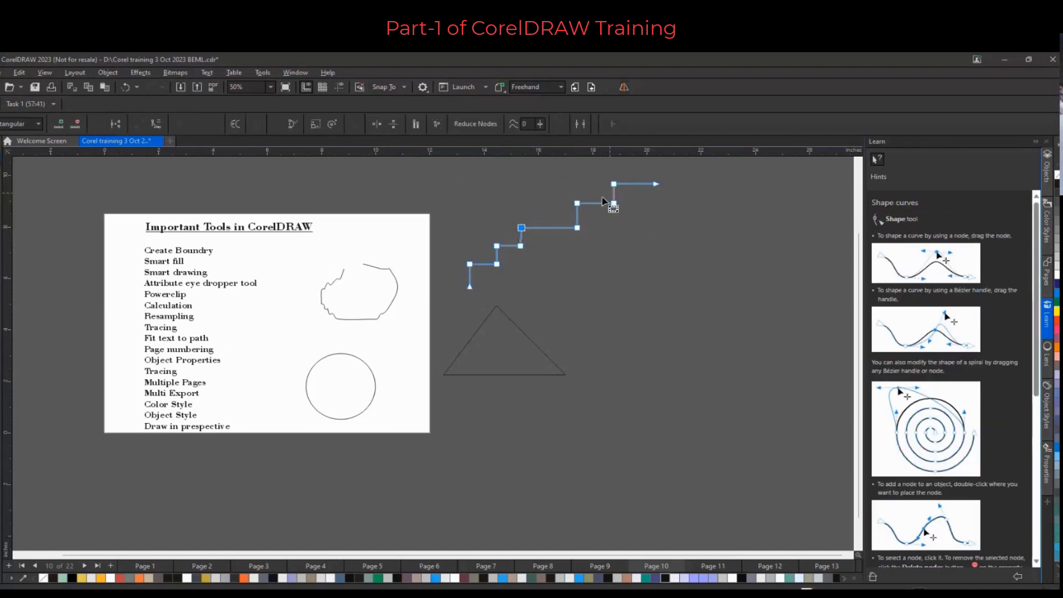
{"action": "left_click_drag", "start_coordinate": [451, 249], "coordinate": [498, 286]}
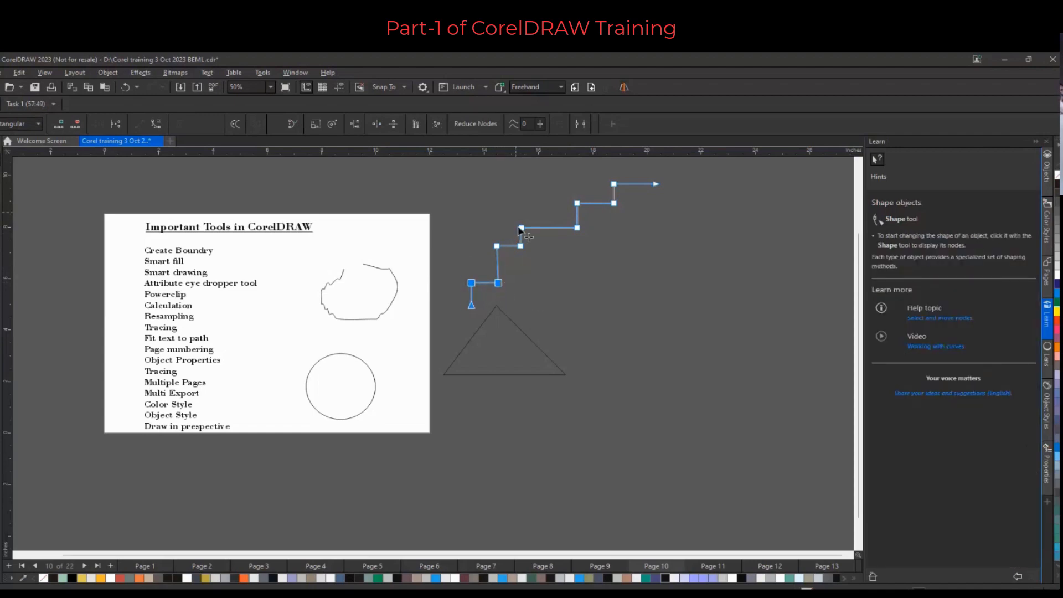
{"action": "left_click_drag", "start_coordinate": [517, 224], "coordinate": [535, 252]}
{"action": "key", "text": "c"}
{"action": "key", "text": "space"}
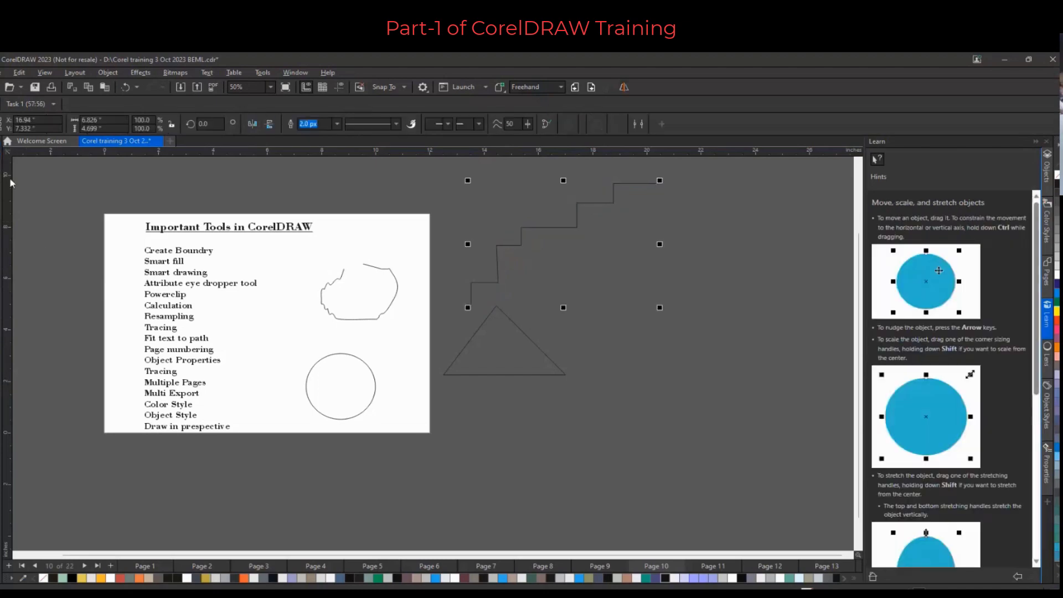
Delete the triangle
{"action": "left_click", "coordinate": [483, 357]}
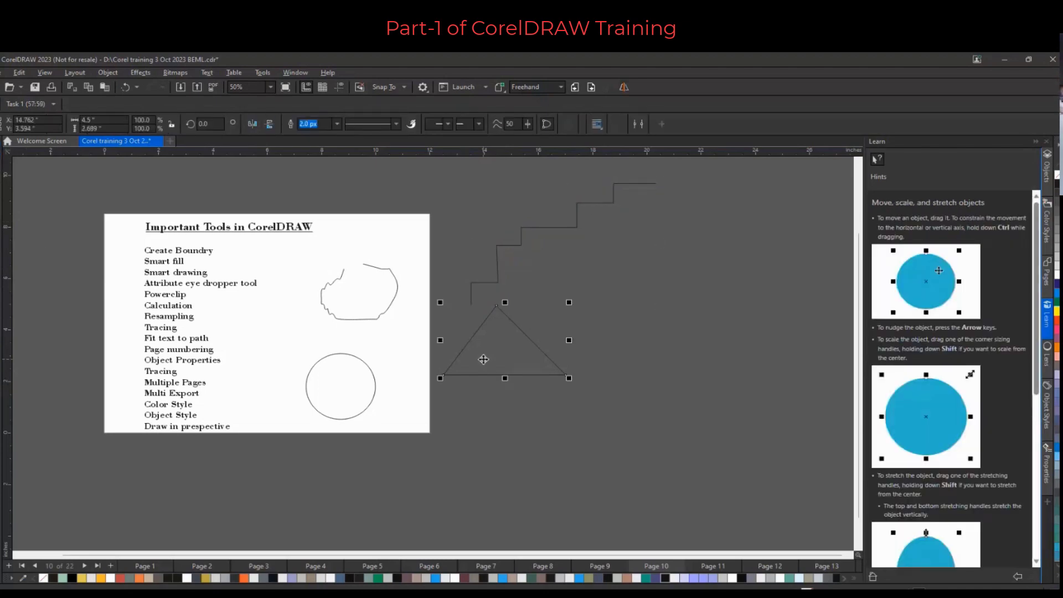
{"action": "key", "text": "Delete"}
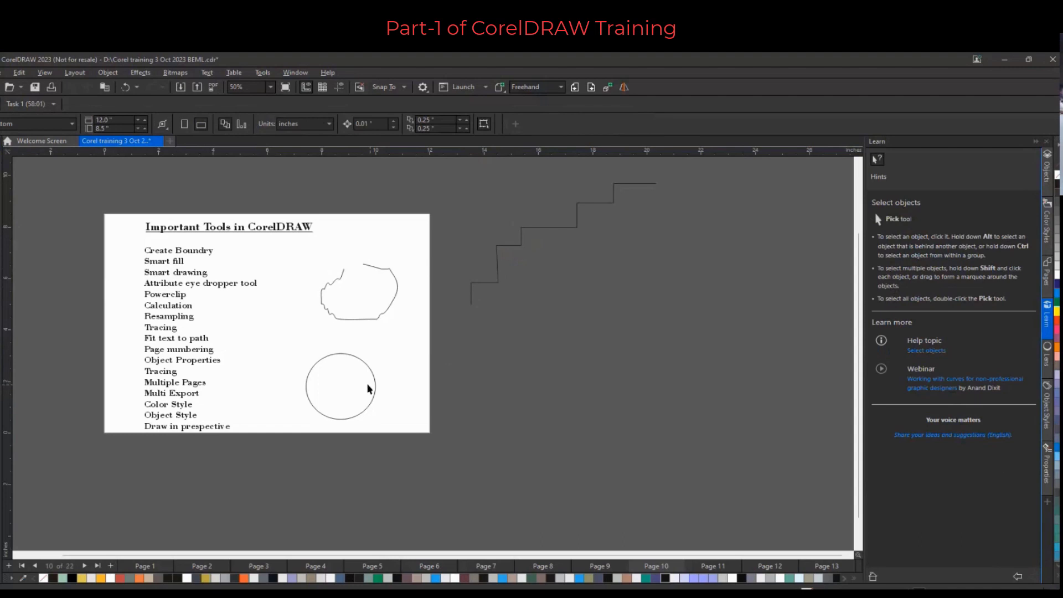
Move the circle down and to the right, partly off the page's lower edge
{"action": "left_click", "coordinate": [376, 389]}
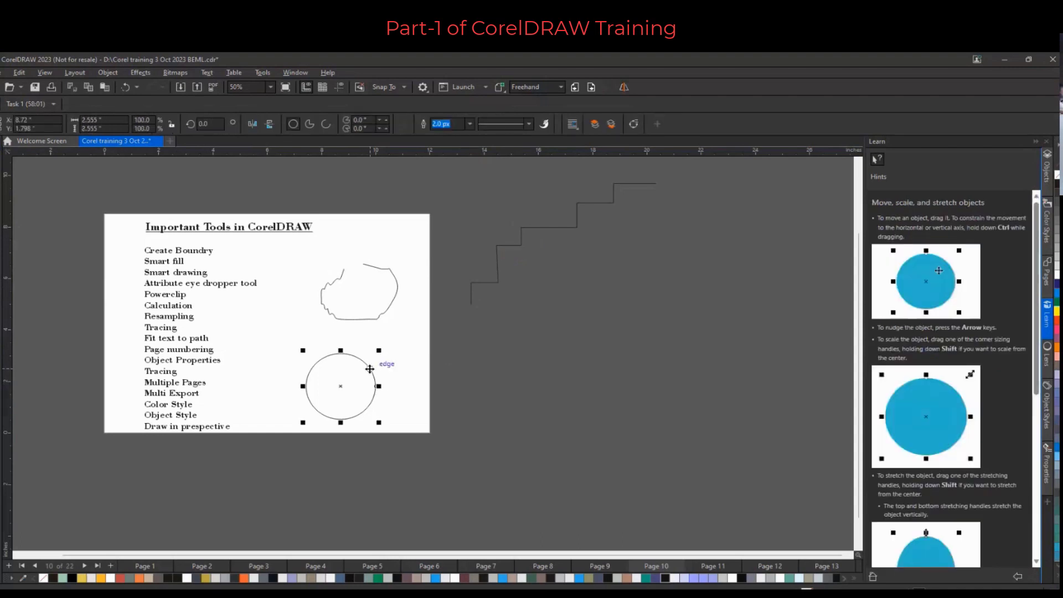
{"action": "left_click_drag", "start_coordinate": [371, 370], "coordinate": [440, 383]}
{"action": "left_click", "coordinate": [466, 331]}
{"action": "left_click_drag", "start_coordinate": [344, 373], "coordinate": [489, 416]}
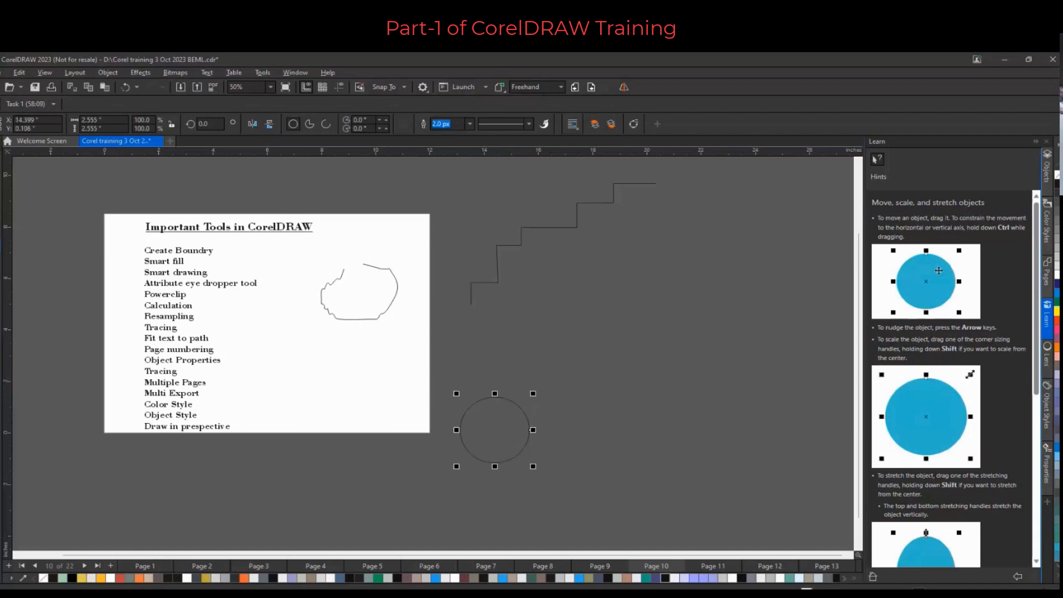
Draw a rectangle about 10.3 by 5.9 inches enclosing the circle and return to the Pick tool
{"action": "key", "text": "F6"}
{"action": "left_click_drag", "start_coordinate": [366, 367], "coordinate": [646, 523]}
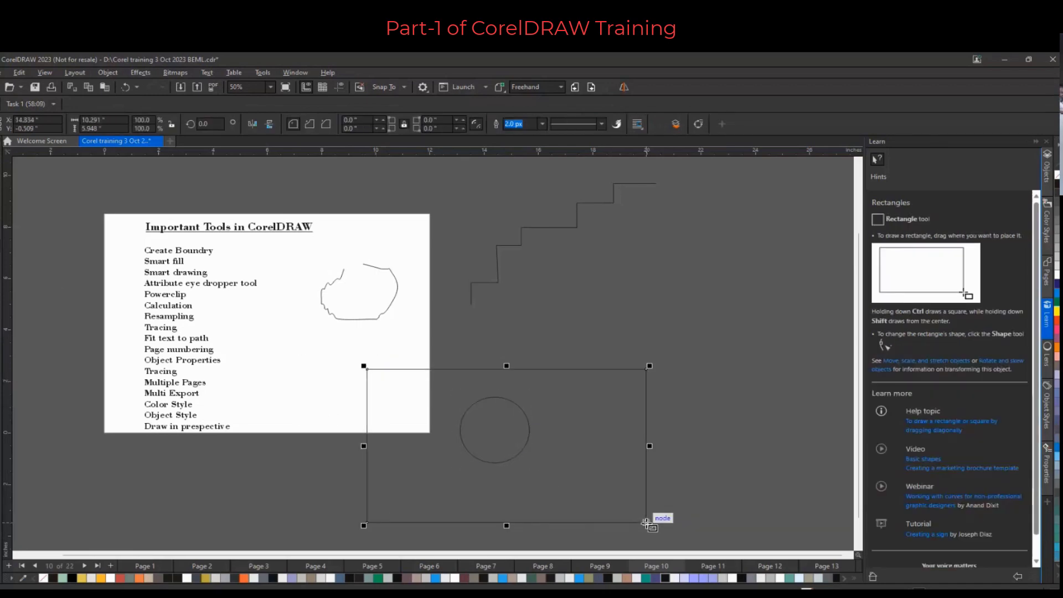
{"action": "key", "text": "space"}
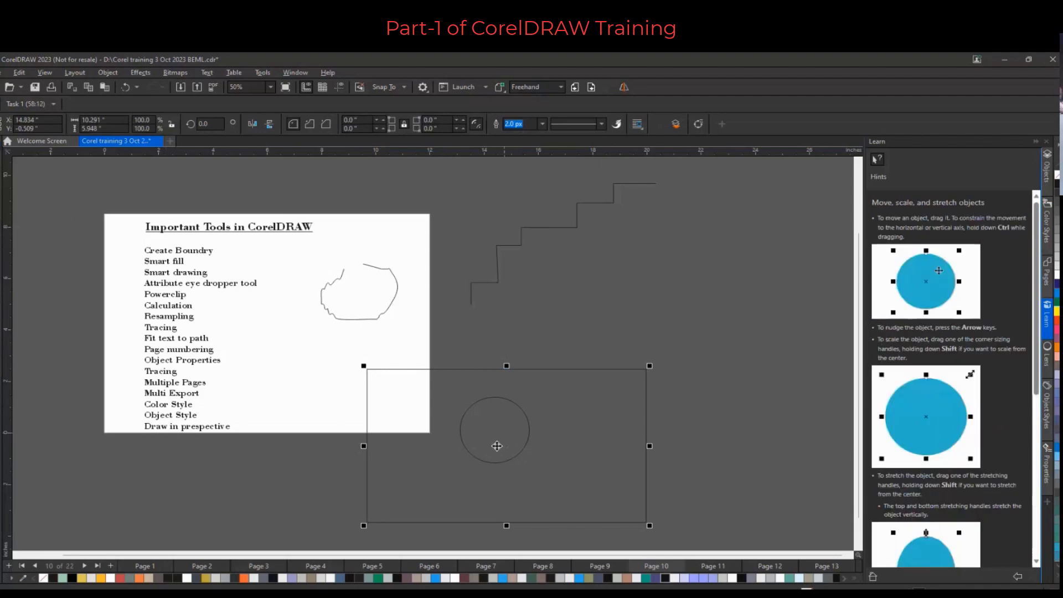
Open the Align and Distribute docker
{"action": "left_click", "coordinate": [523, 410]}
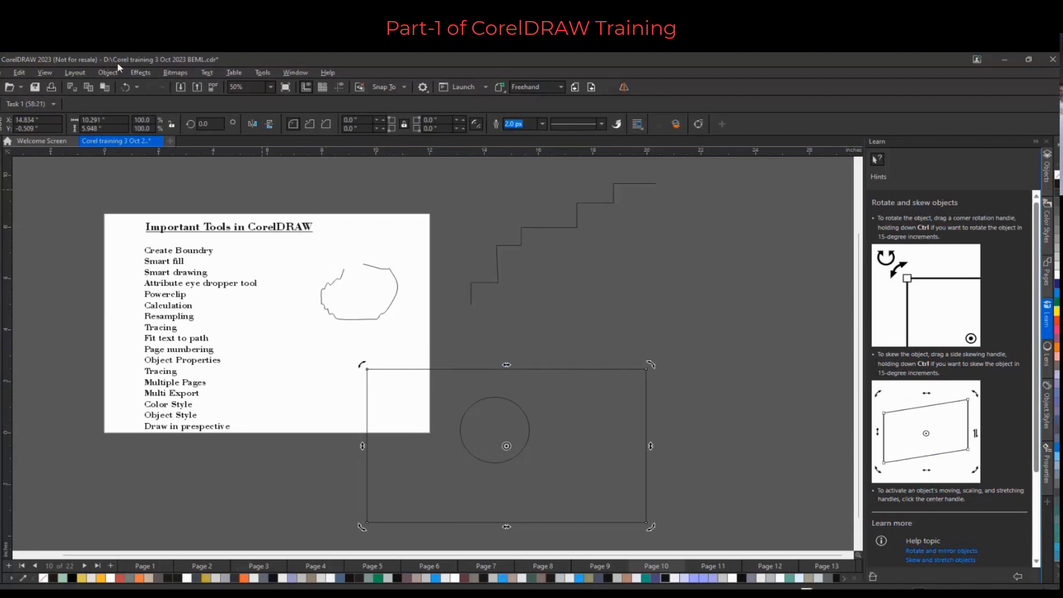
{"action": "left_click", "coordinate": [75, 73]}
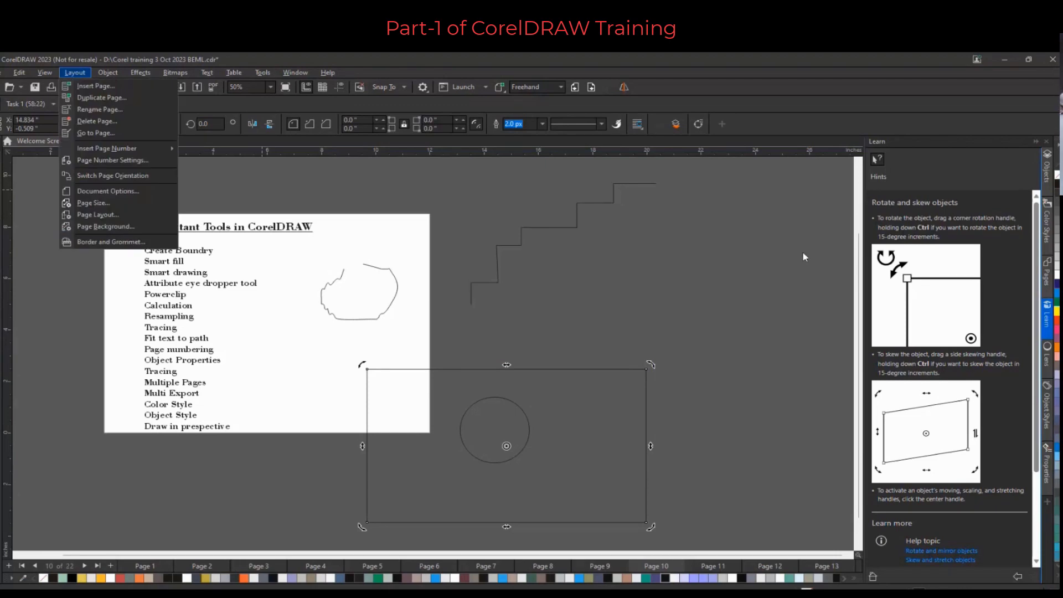
{"action": "left_click", "coordinate": [1047, 505]}
{"action": "left_click", "coordinate": [1047, 505]}
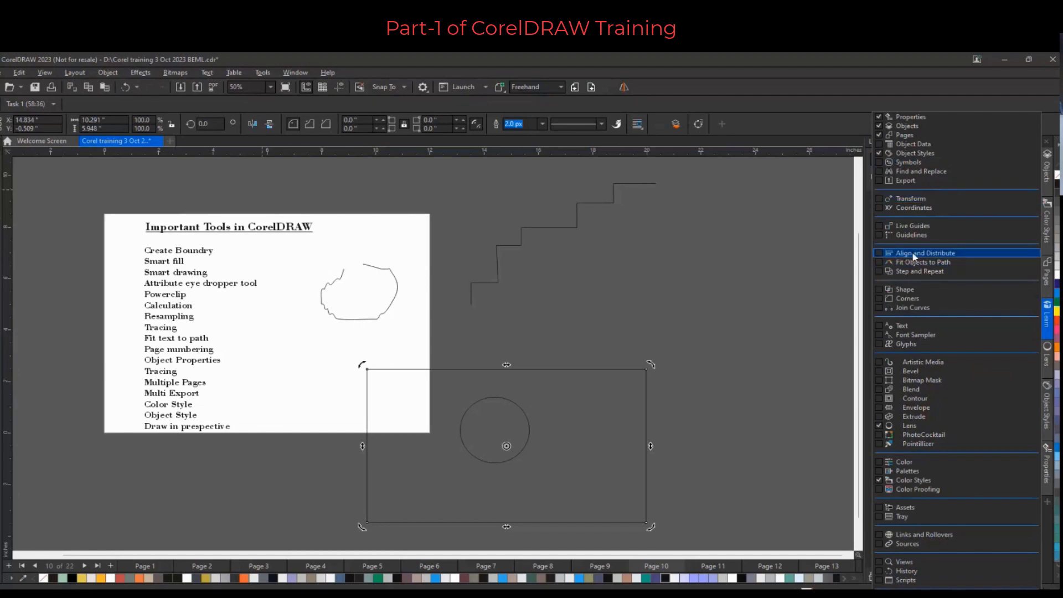
{"action": "left_click", "coordinate": [880, 255]}
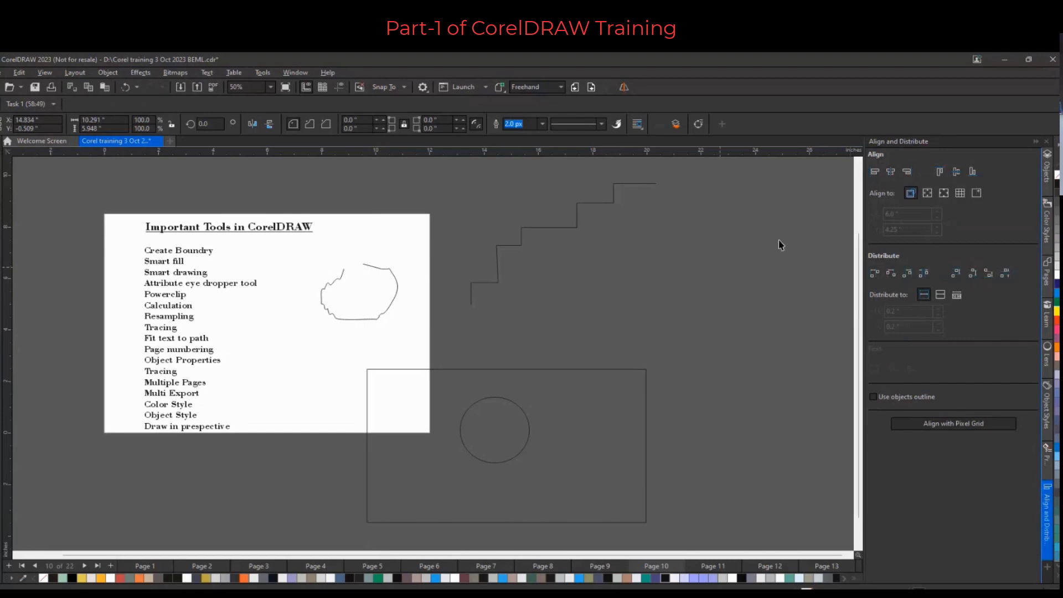
Select the circle and rectangle and align them left, by horizontal centers, right, and finally by their top edges
{"action": "key", "text": "Escape"}
{"action": "scroll", "coordinate": [417, 342], "scroll_direction": "down", "scroll_amount": 1}
{"action": "left_click_drag", "start_coordinate": [451, 440], "coordinate": [707, 466]}
{"action": "left_click", "coordinate": [874, 172]}
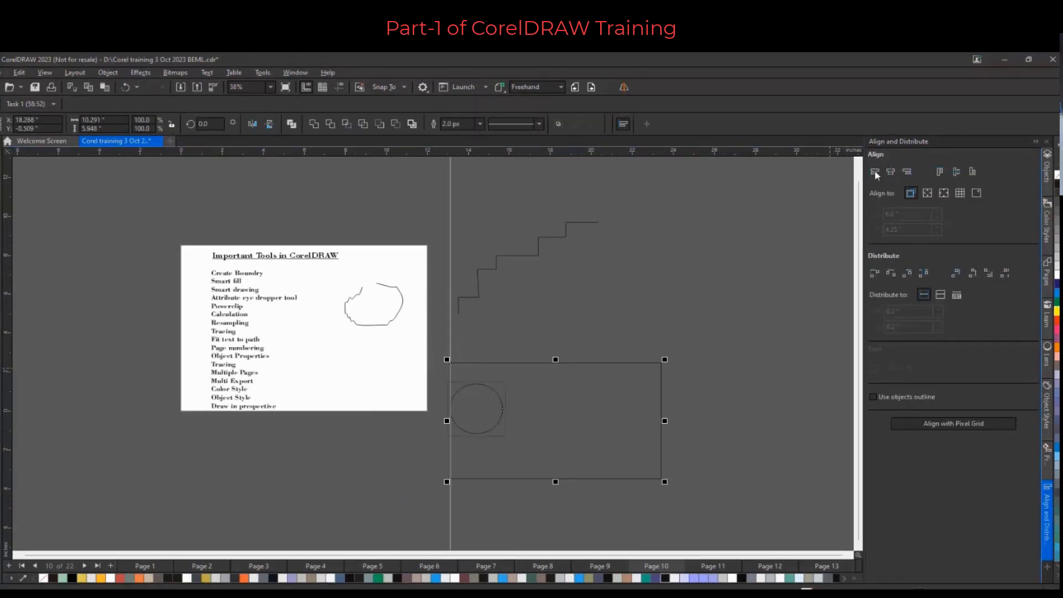
{"action": "left_click", "coordinate": [906, 172]}
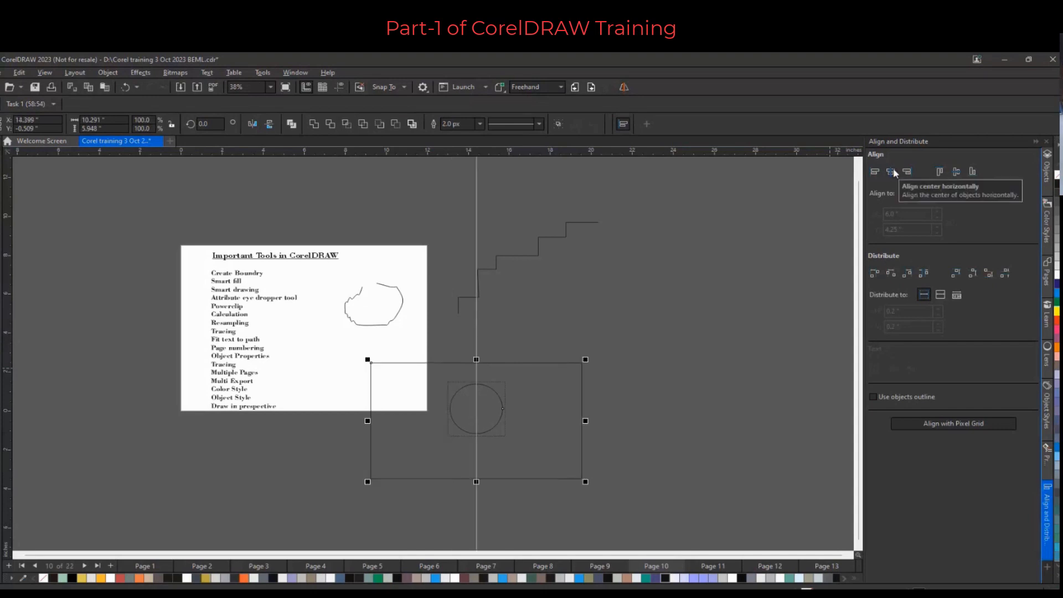
{"action": "left_click", "coordinate": [906, 172]}
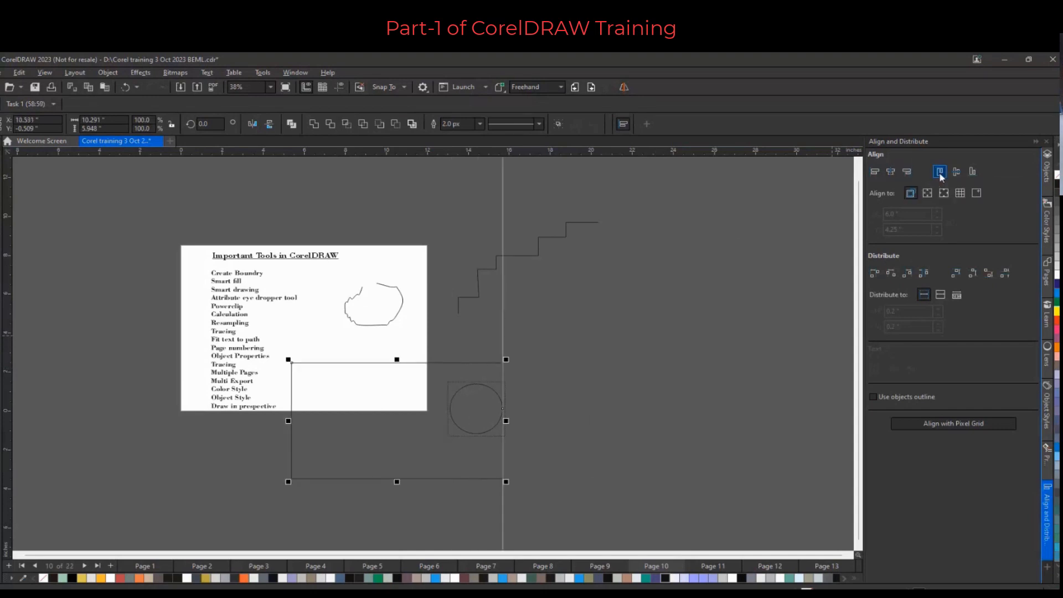
{"action": "left_click", "coordinate": [939, 172]}
{"action": "left_click", "coordinate": [615, 340]}
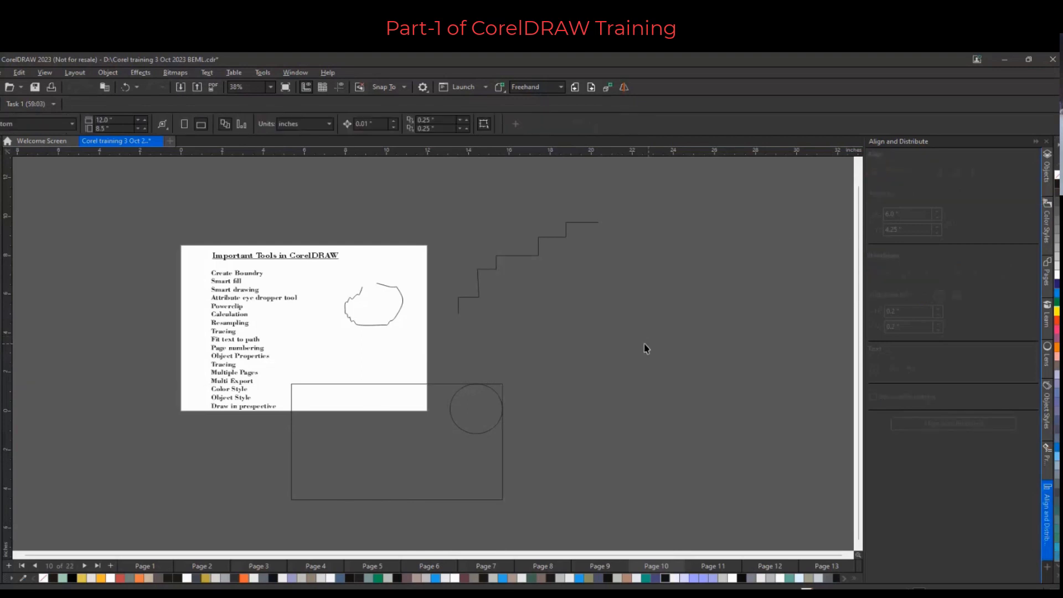
With the Shape tool, left-align two nodes of the staircase line to straighten a vertical riser
{"action": "left_click", "coordinate": [492, 270]}
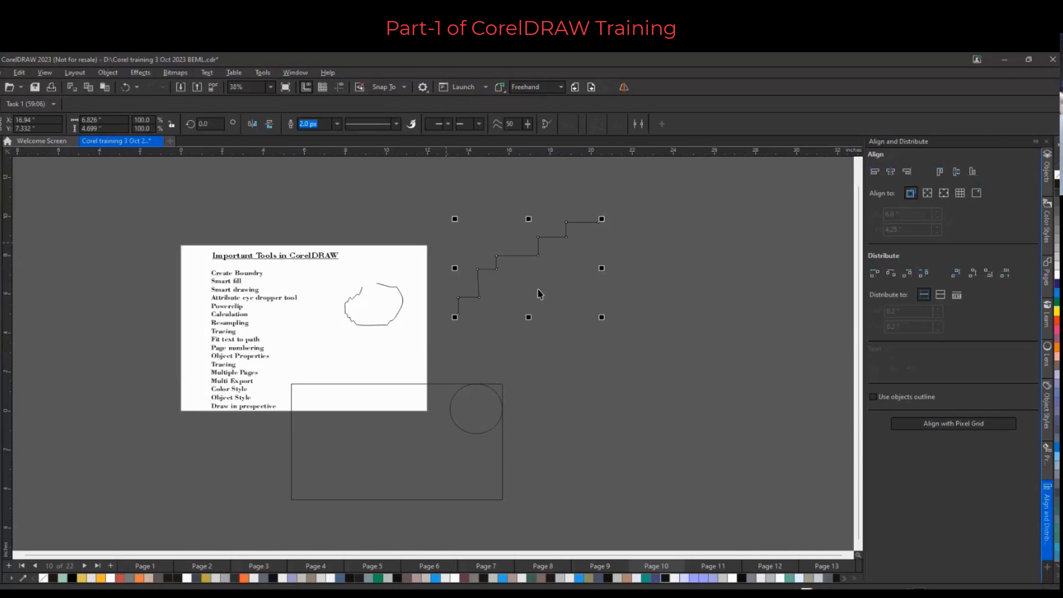
{"action": "scroll", "coordinate": [496, 257], "scroll_direction": "up", "scroll_amount": 2}
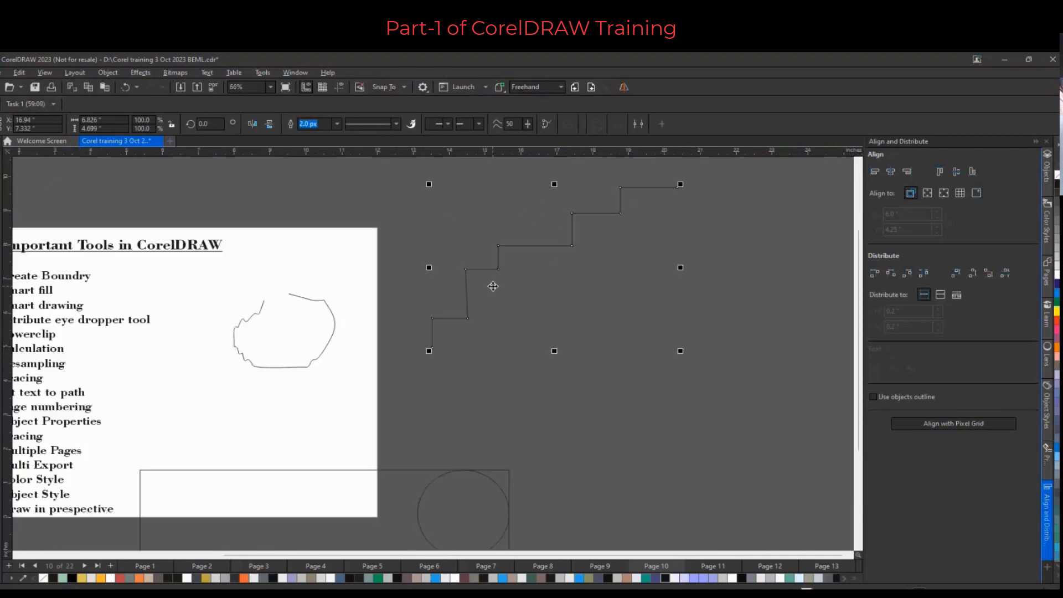
{"action": "key", "text": "F10"}
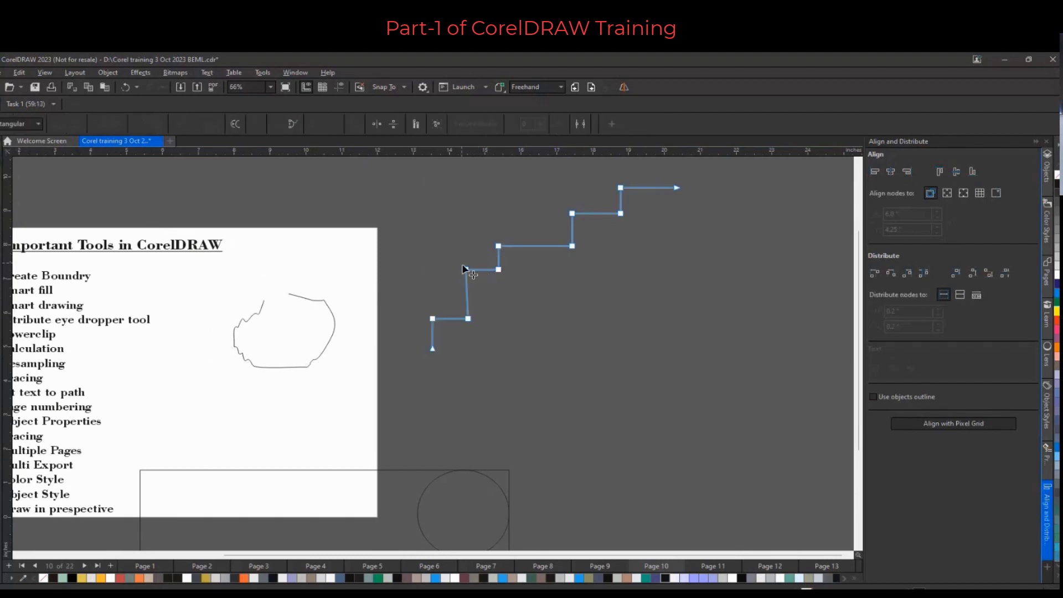
{"action": "left_click_drag", "start_coordinate": [498, 269], "coordinate": [505, 271]}
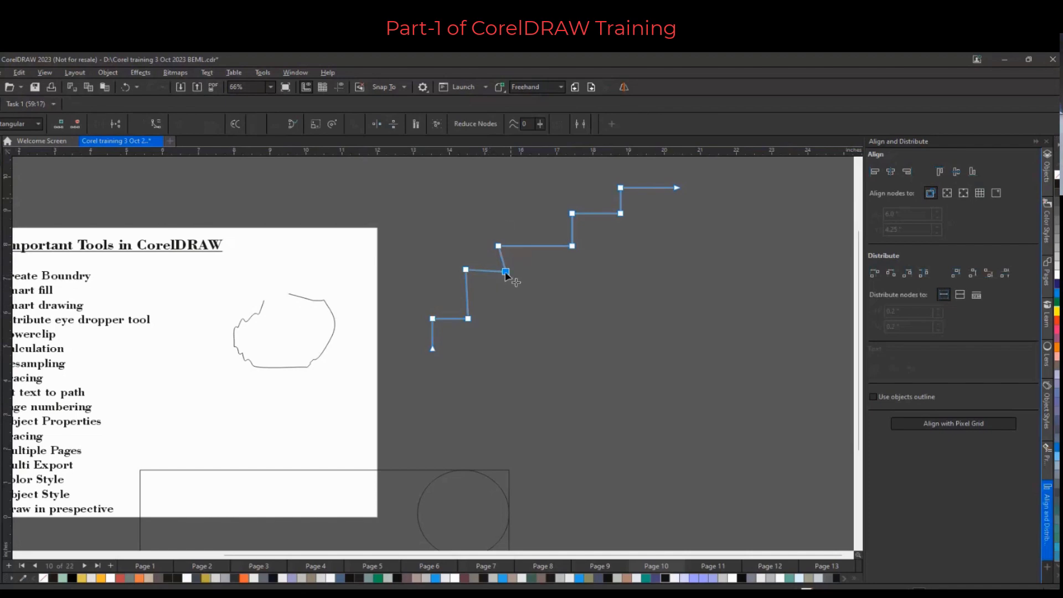
{"action": "left_click", "coordinate": [499, 245], "text": "shift"}
{"action": "left_click", "coordinate": [873, 171]}
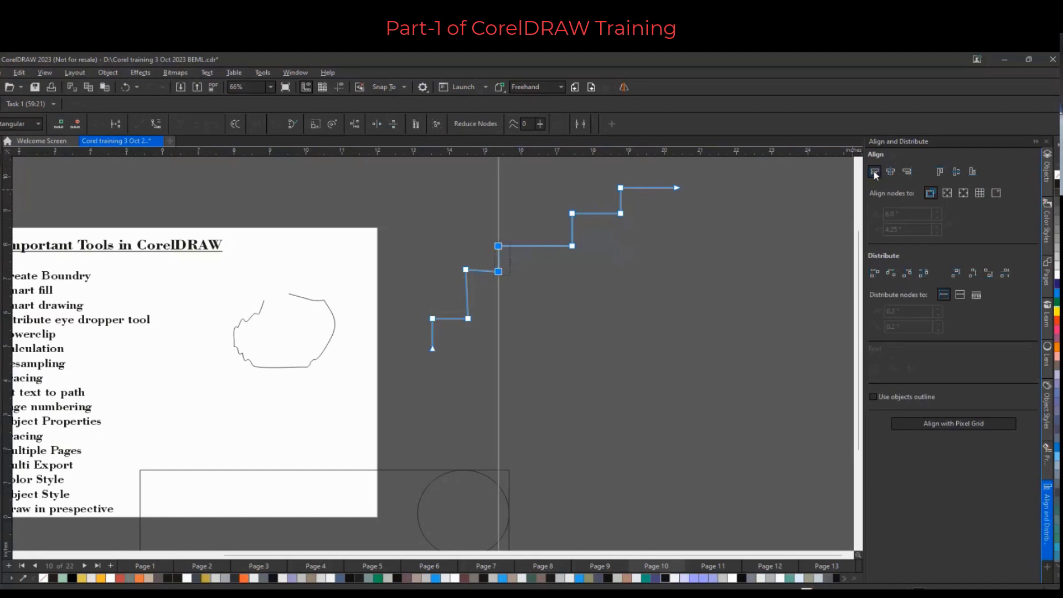
Offset a tread node, then top-align the two nodes of that staircase tread
{"action": "left_click_drag", "start_coordinate": [572, 245], "coordinate": [575, 259]}
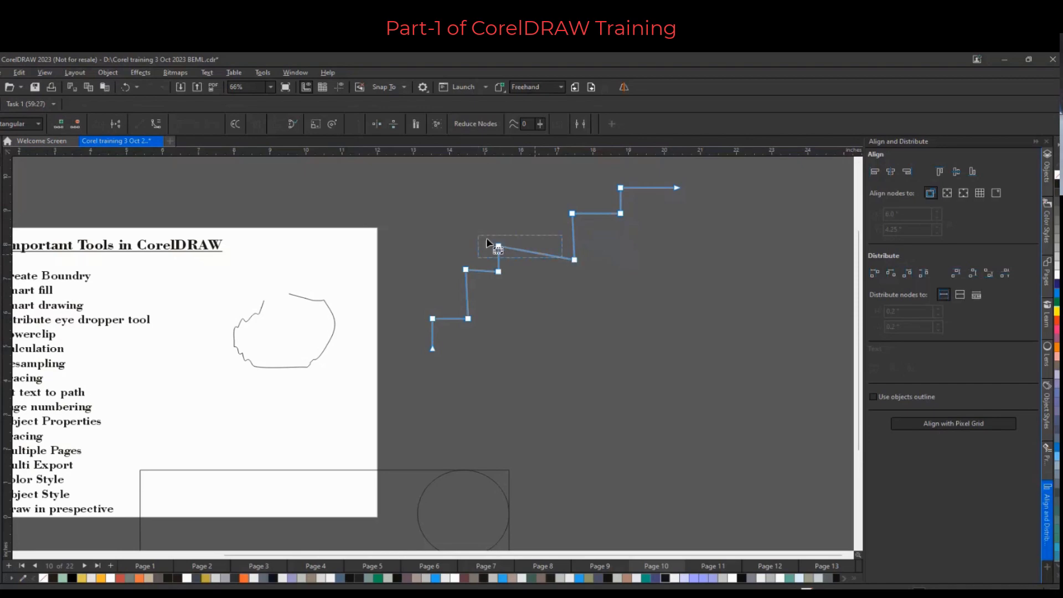
{"action": "left_click_drag", "start_coordinate": [478, 236], "coordinate": [603, 268]}
{"action": "left_click", "coordinate": [942, 171]}
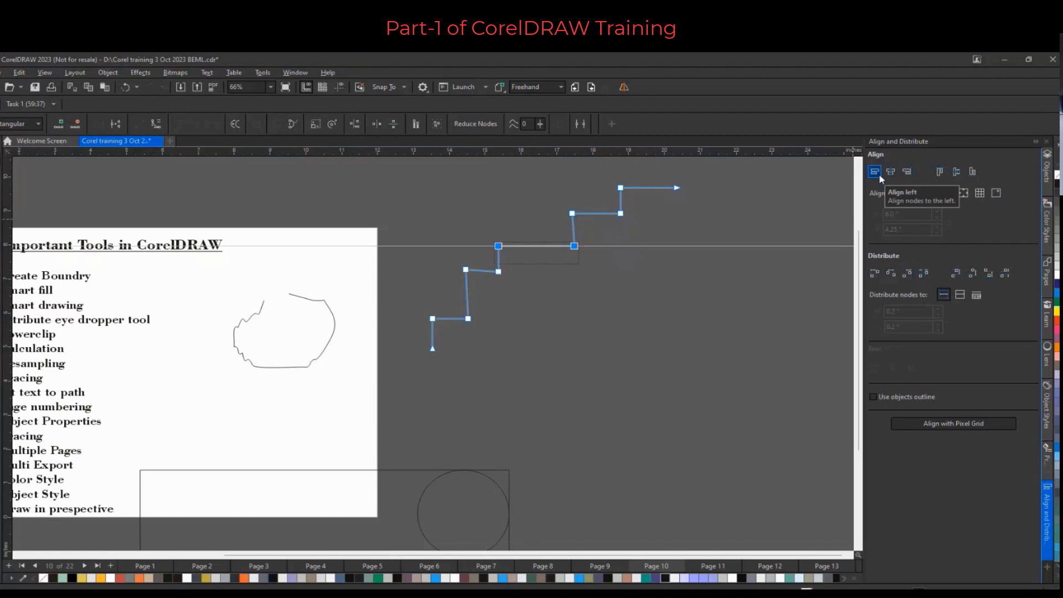
Top-align the two nodes of the lower staircase tread and return to the Pick tool
{"action": "left_click_drag", "start_coordinate": [452, 262], "coordinate": [527, 294]}
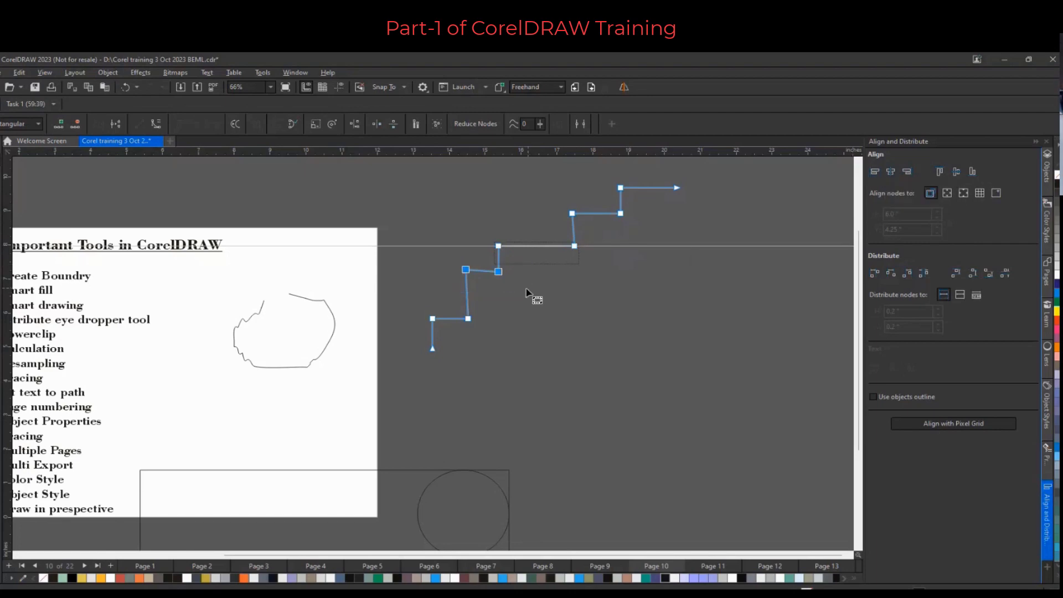
{"action": "left_click", "coordinate": [940, 171]}
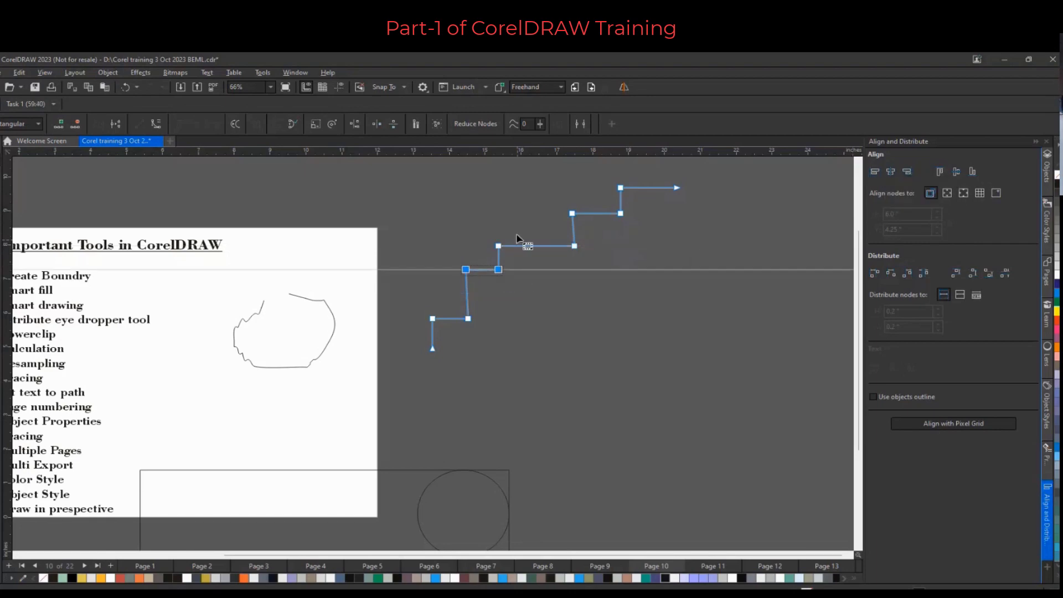
{"action": "scroll", "coordinate": [516, 238], "scroll_direction": "down", "scroll_amount": 1}
{"action": "key", "text": "space"}
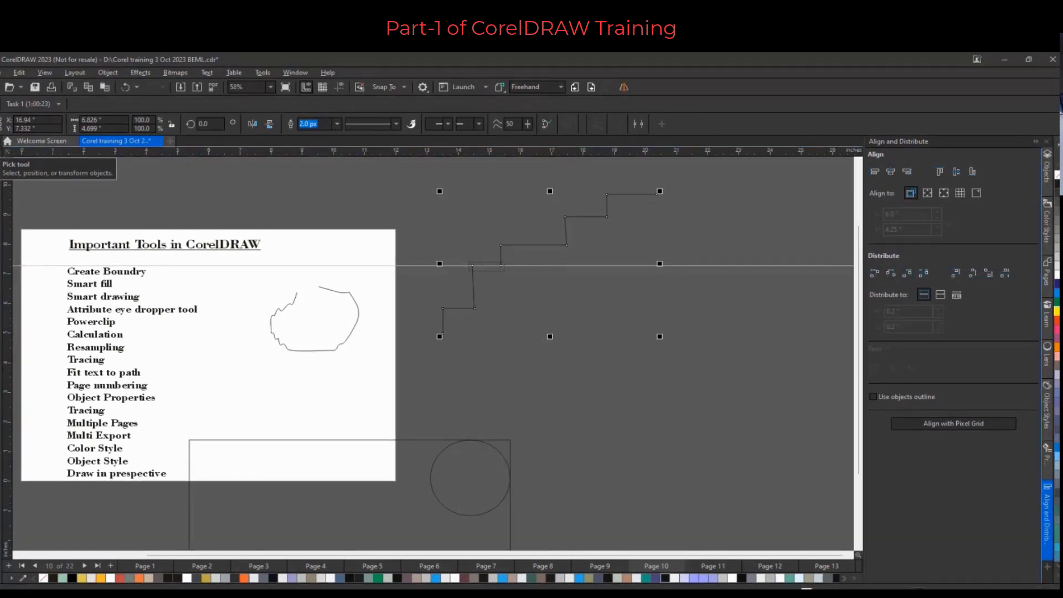
Add a new master layer for all pages in the new document
{"action": "scroll", "coordinate": [182, 206], "scroll_direction": "down", "scroll_amount": 1}
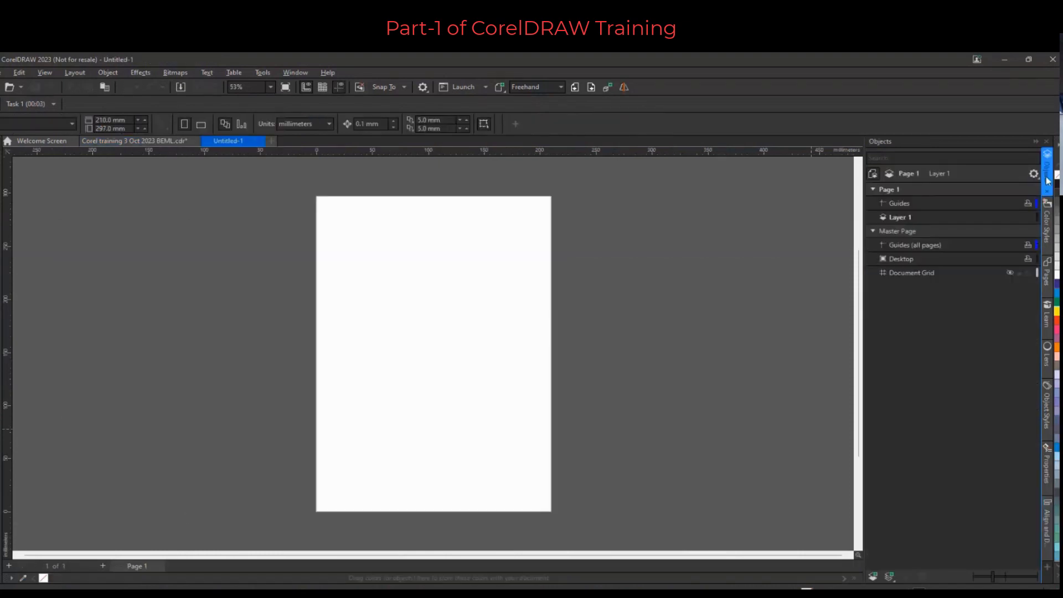
{"action": "left_click", "coordinate": [888, 578]}
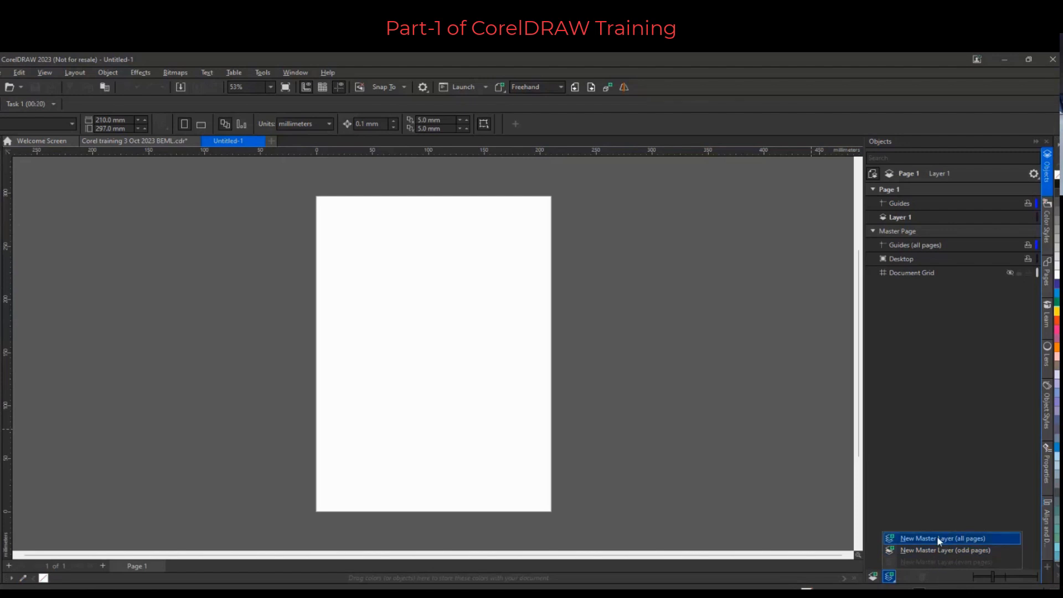
{"action": "left_click", "coordinate": [938, 539]}
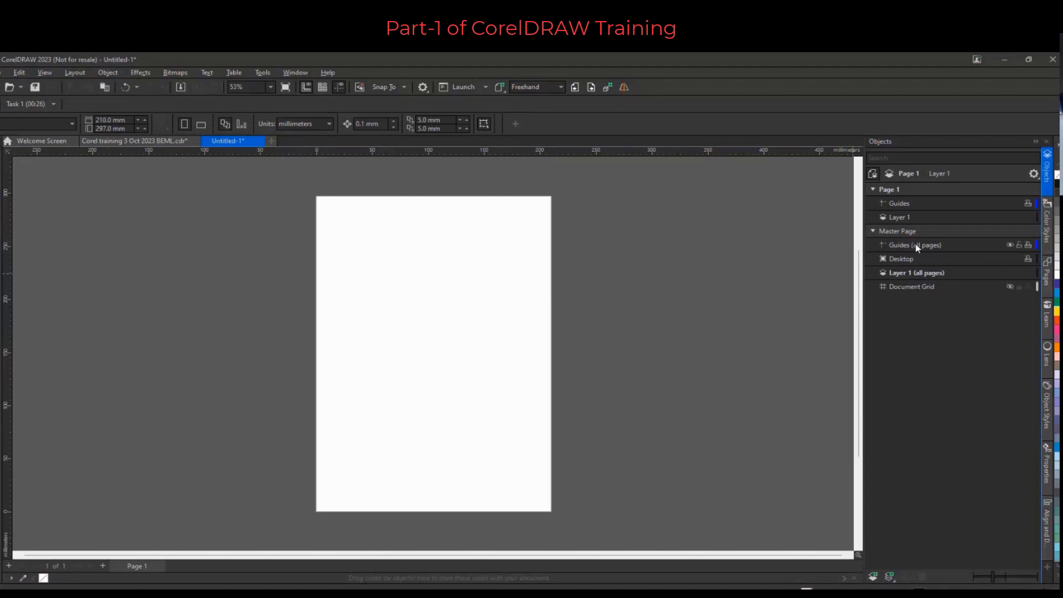
Add five more pages to the document
{"action": "left_click", "coordinate": [101, 565]}
{"action": "left_click", "coordinate": [101, 565]}
{"action": "left_click", "coordinate": [102, 565]}
{"action": "left_click", "coordinate": [101, 565]}
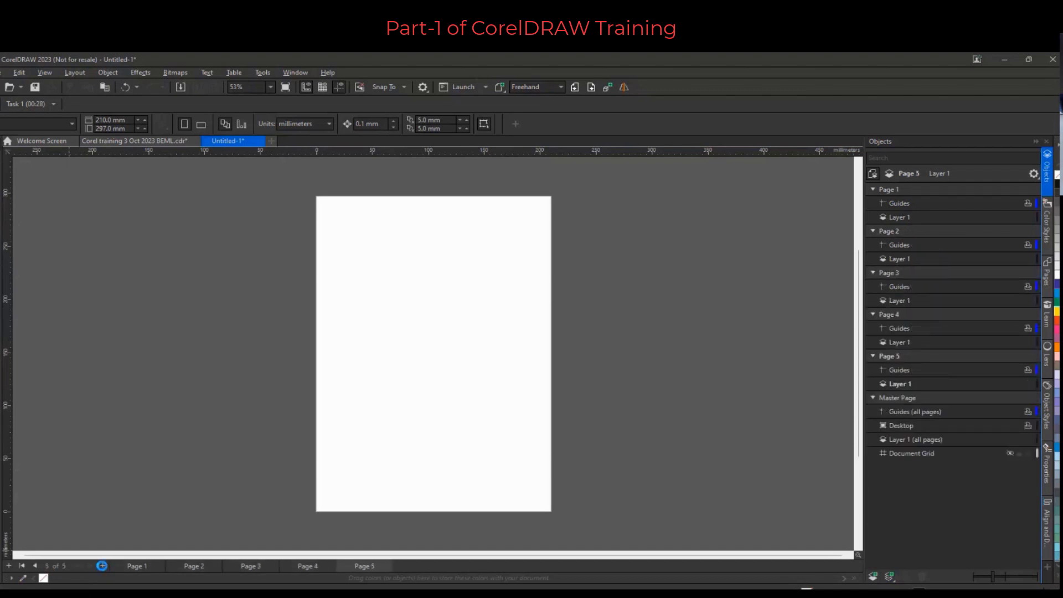
{"action": "left_click", "coordinate": [102, 566]}
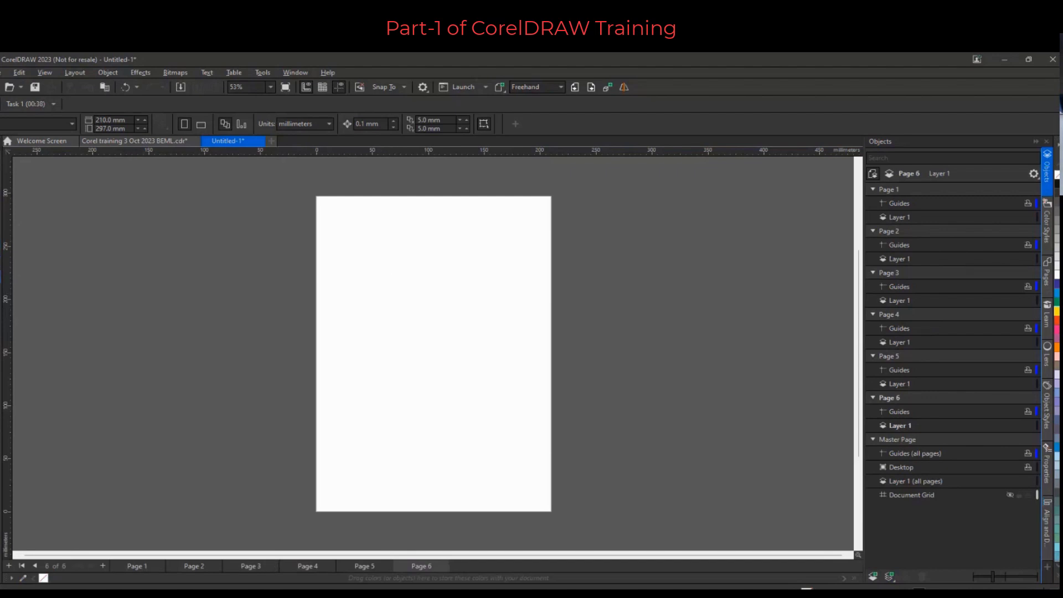
Draw a pentagon about 78 mm wide on Page 6 with the Polygon tool
{"action": "left_click", "coordinate": [1, 277]}
{"action": "left_click", "coordinate": [35, 279]}
{"action": "left_click_drag", "start_coordinate": [416, 335], "coordinate": [504, 414]}
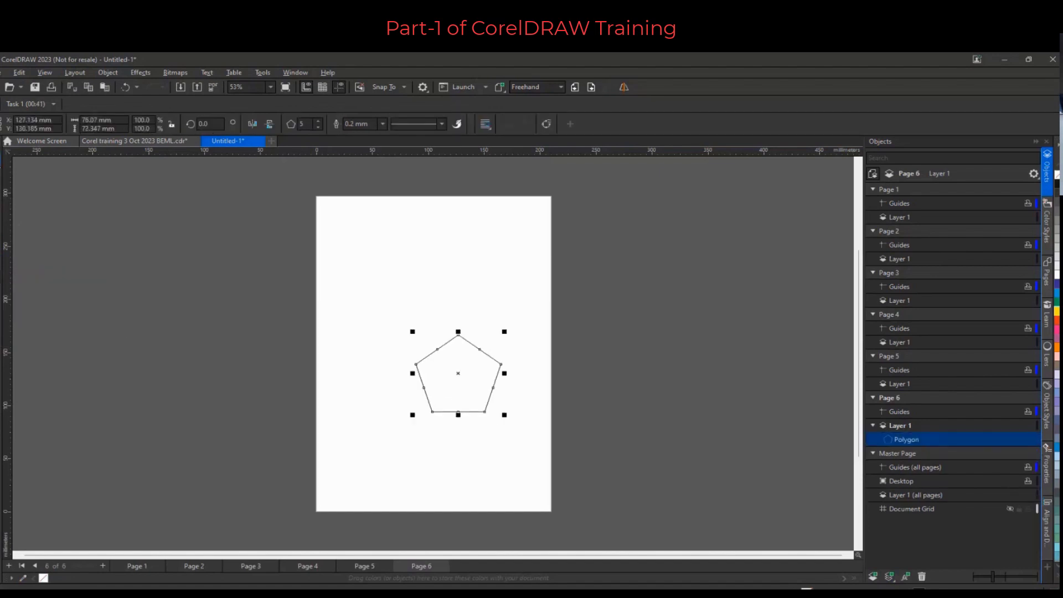
Increase the polygon's number of sides to 9
{"action": "left_click", "coordinate": [0, 160]}
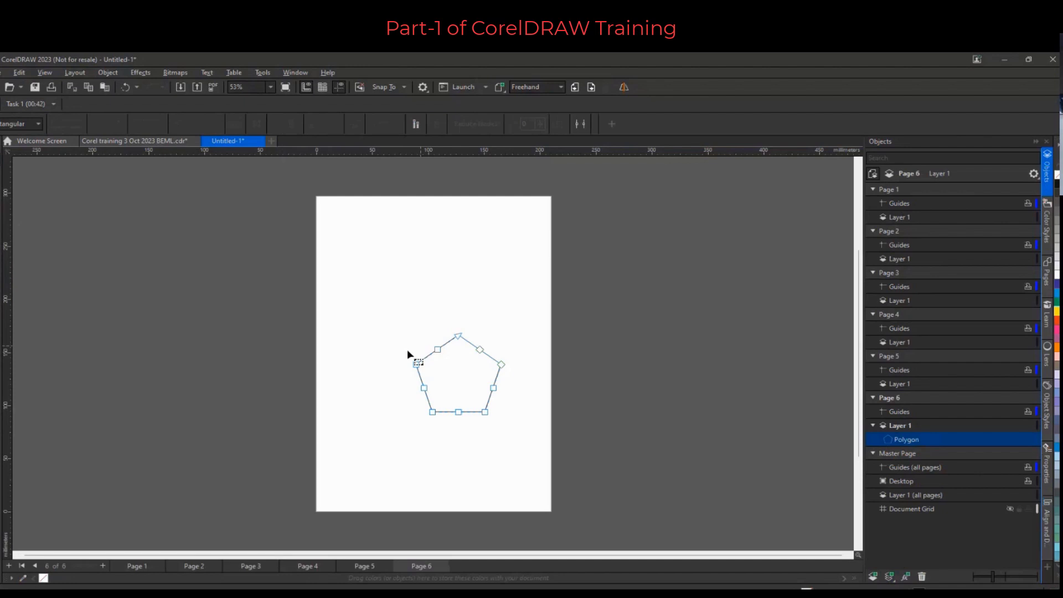
{"action": "left_click", "coordinate": [1, 145]}
{"action": "left_click", "coordinate": [318, 120]}
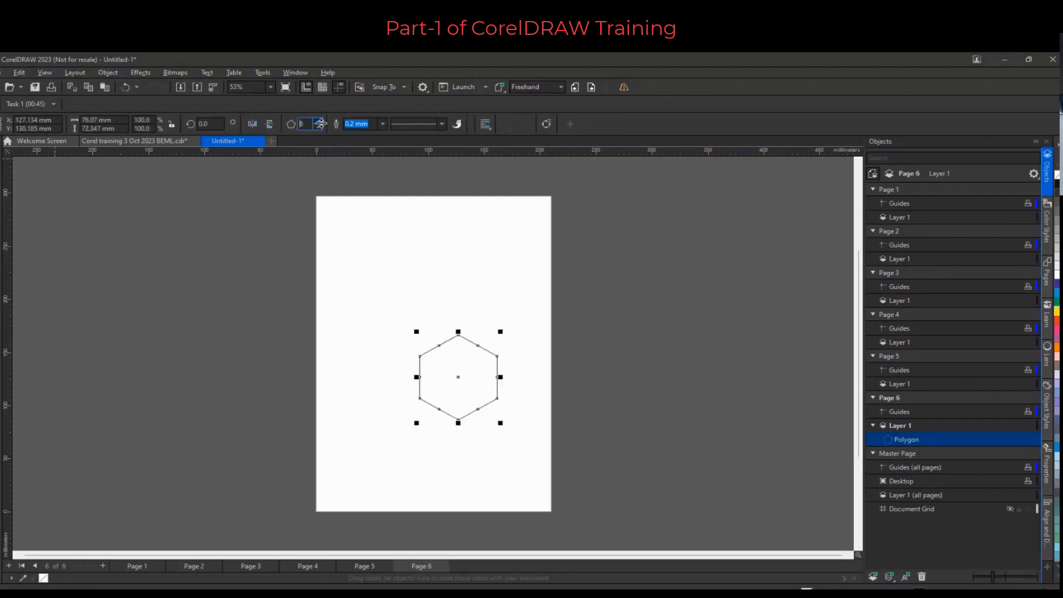
{"action": "left_click", "coordinate": [318, 121]}
{"action": "left_click", "coordinate": [317, 120]}
{"action": "left_click", "coordinate": [318, 120]}
Drag a polygon node inward with the Shape tool to form a star, and fill it pink
{"action": "left_click", "coordinate": [3, 162]}
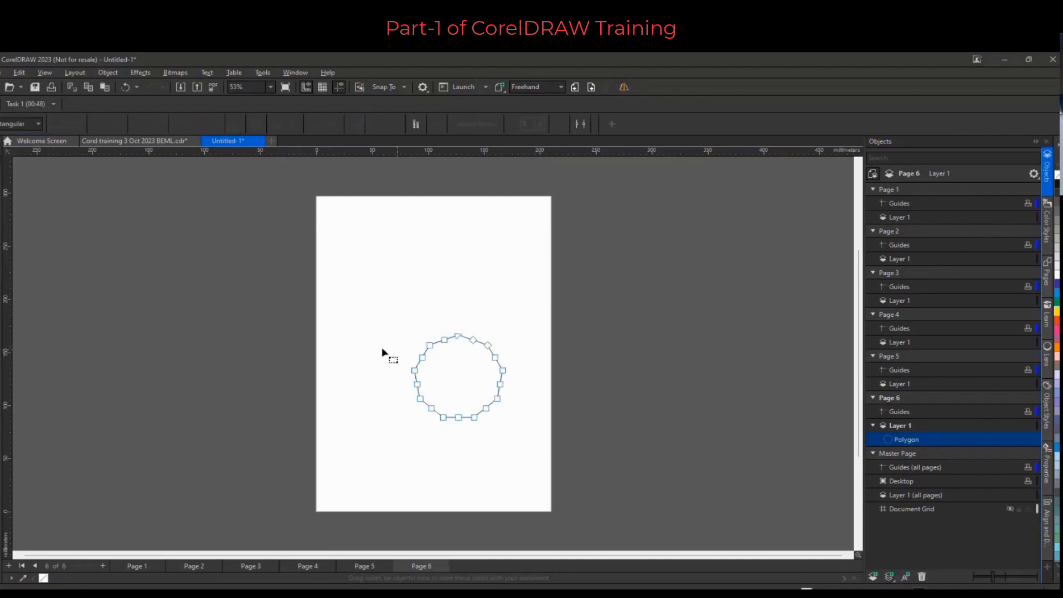
{"action": "left_click_drag", "start_coordinate": [422, 356], "coordinate": [447, 373]}
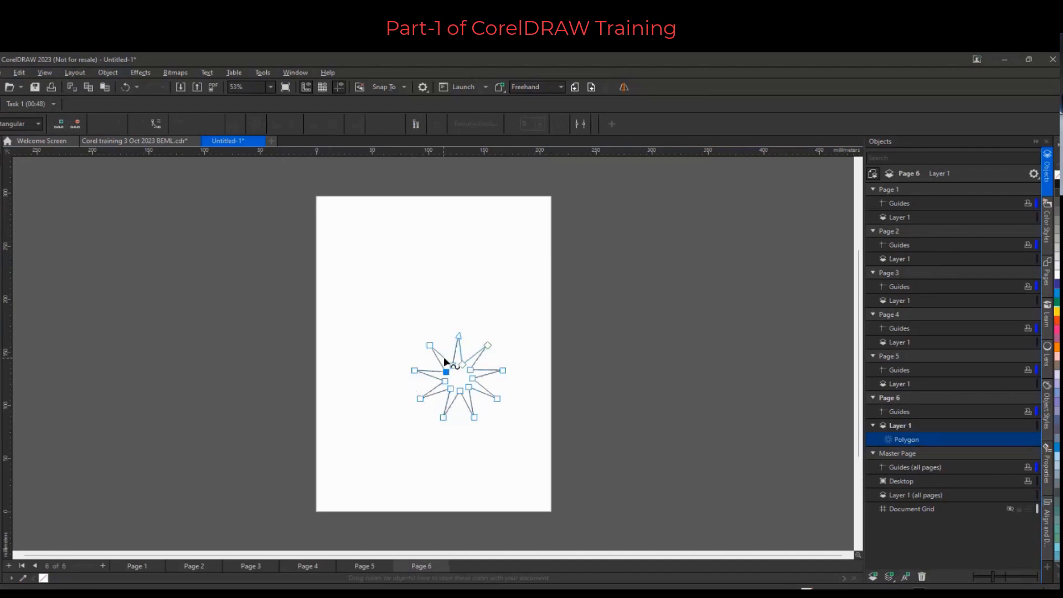
{"action": "left_click", "coordinate": [1056, 329]}
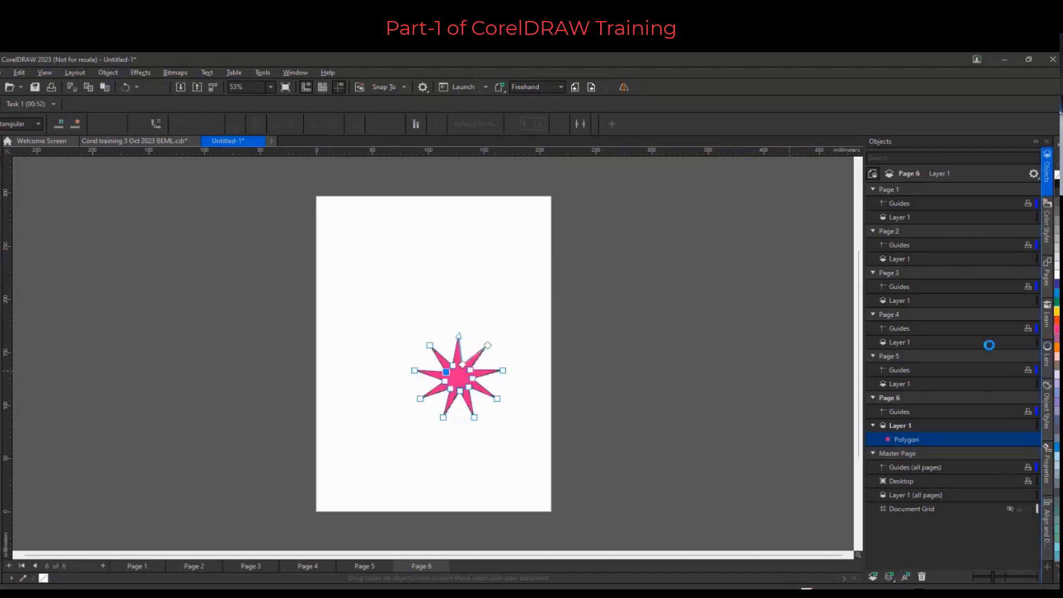
Move the star polygon into the master page's Guides (all pages) layer
{"action": "left_click", "coordinate": [2, 145]}
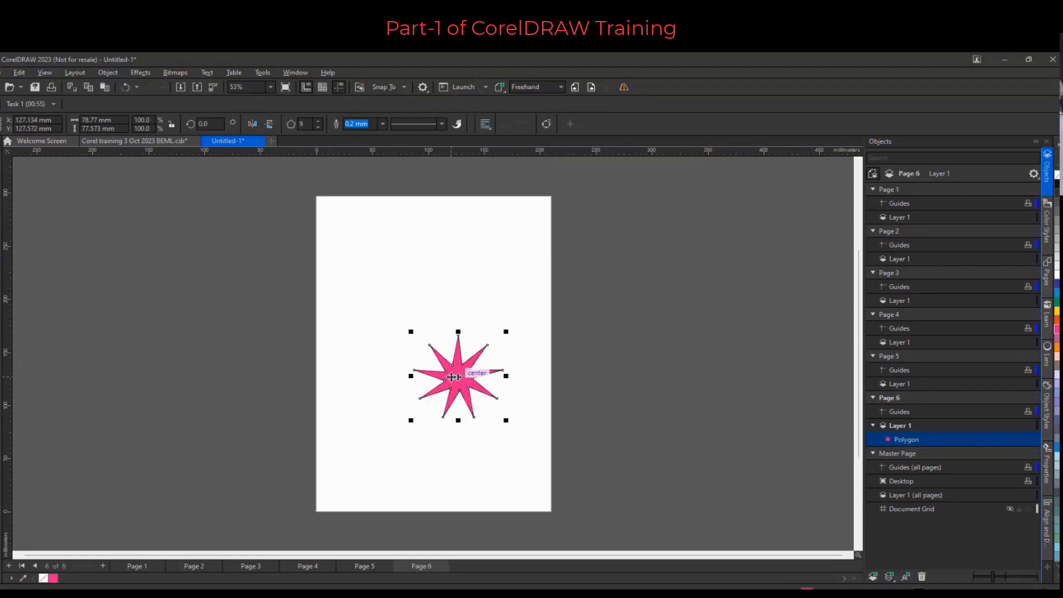
{"action": "left_click_drag", "start_coordinate": [453, 377], "coordinate": [923, 471]}
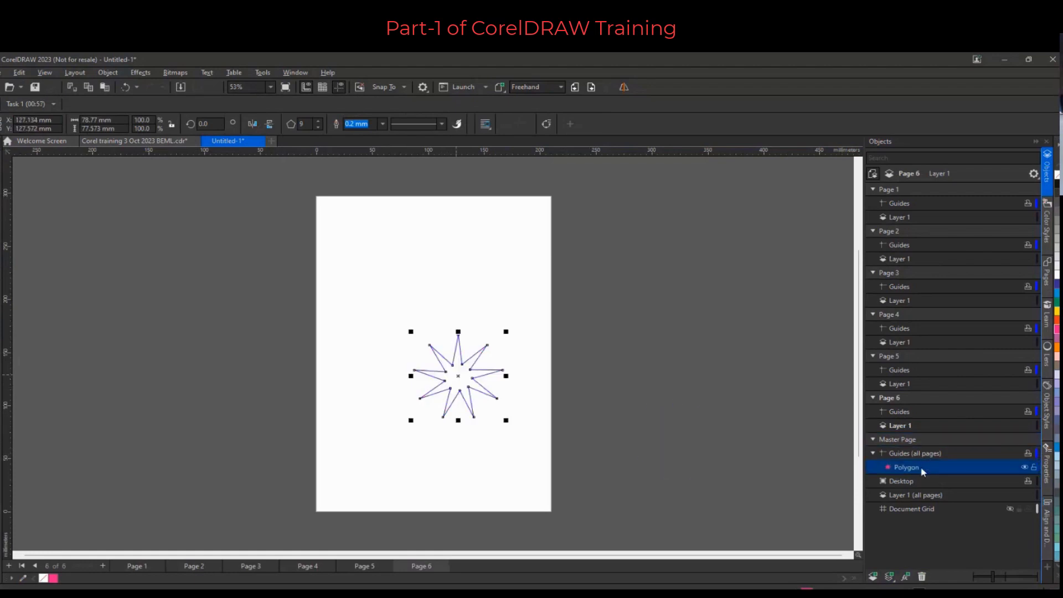
Deselect the star and switch through the pages to check that it appears on every page
{"action": "left_click", "coordinate": [758, 416]}
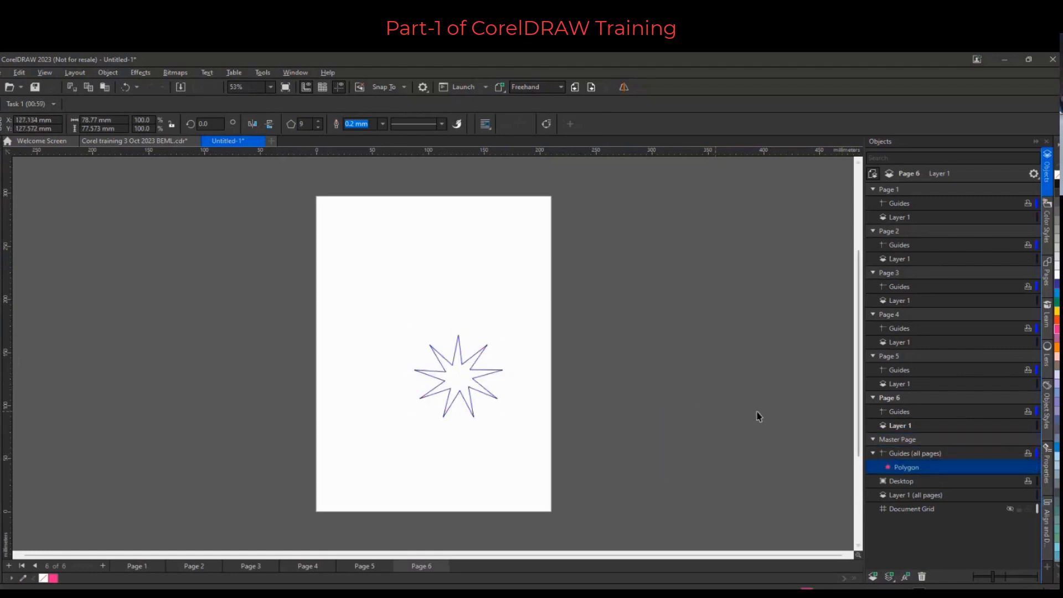
{"action": "left_click", "coordinate": [192, 564]}
{"action": "left_click", "coordinate": [149, 565]}
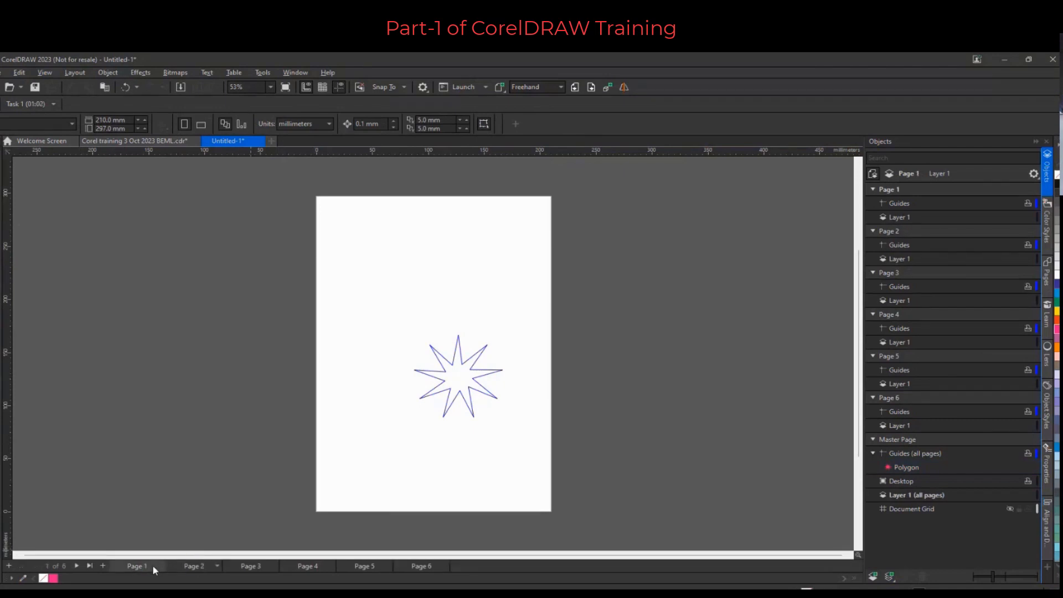
{"action": "left_click", "coordinate": [182, 567]}
{"action": "left_click", "coordinate": [233, 569]}
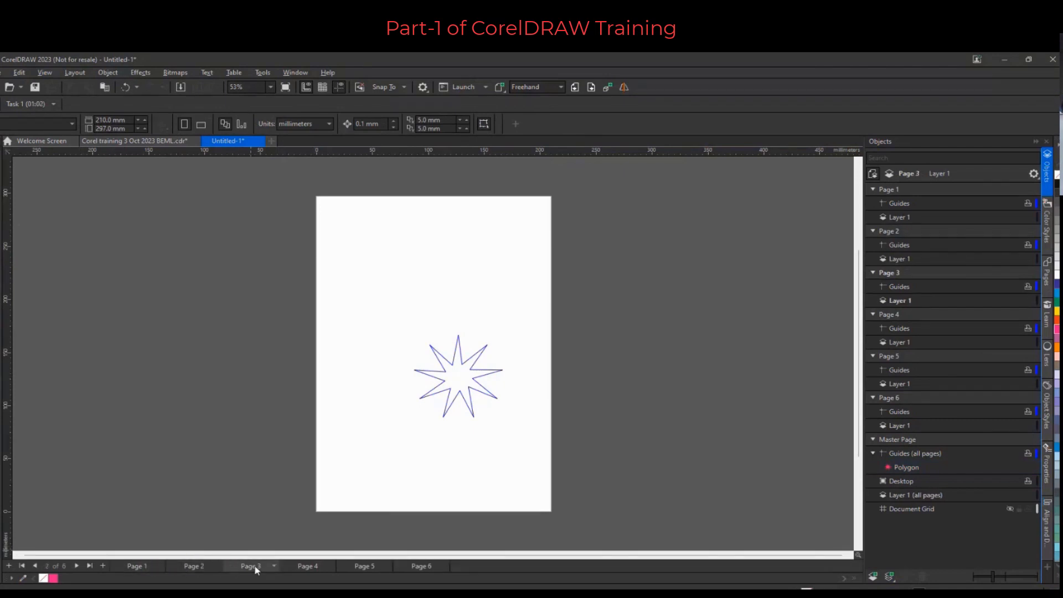
{"action": "left_click", "coordinate": [295, 565]}
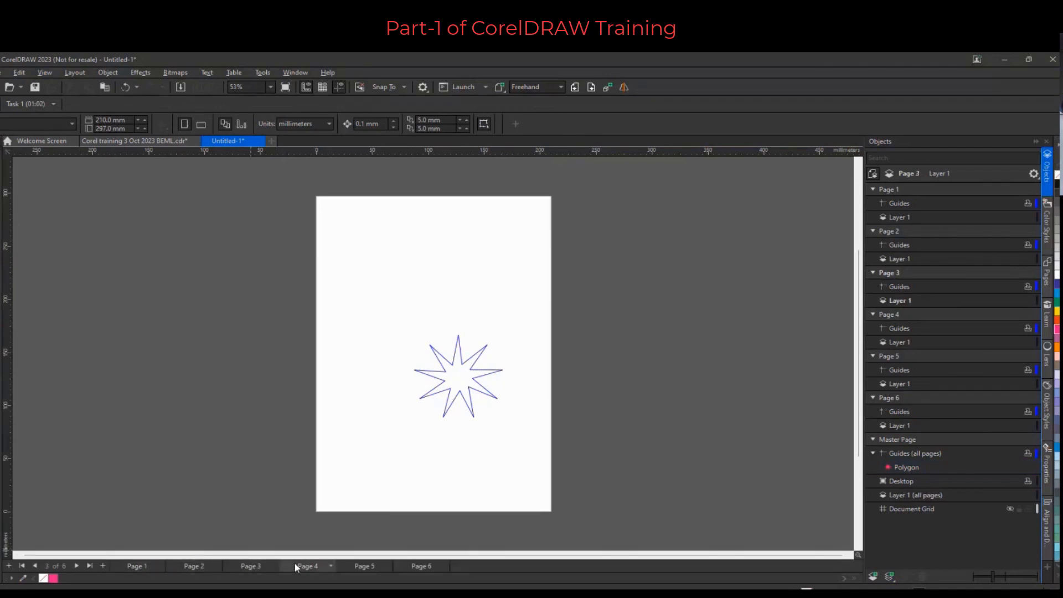
{"action": "left_click", "coordinate": [359, 567]}
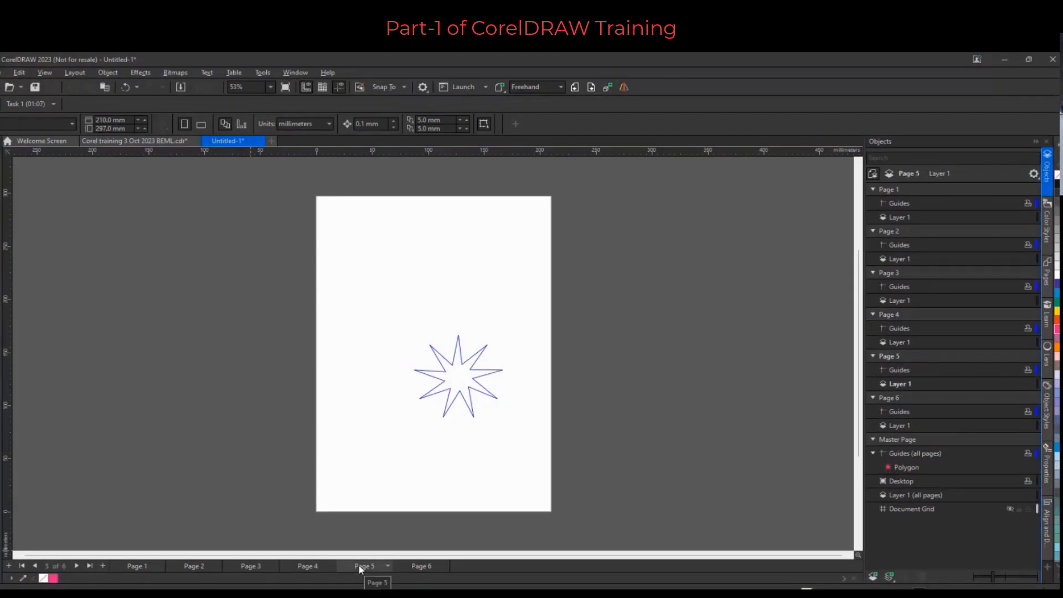
Draw a rectangle about 158 × 52 mm near the top of the page on the master Guides (all pages) layer
{"action": "left_click", "coordinate": [915, 468]}
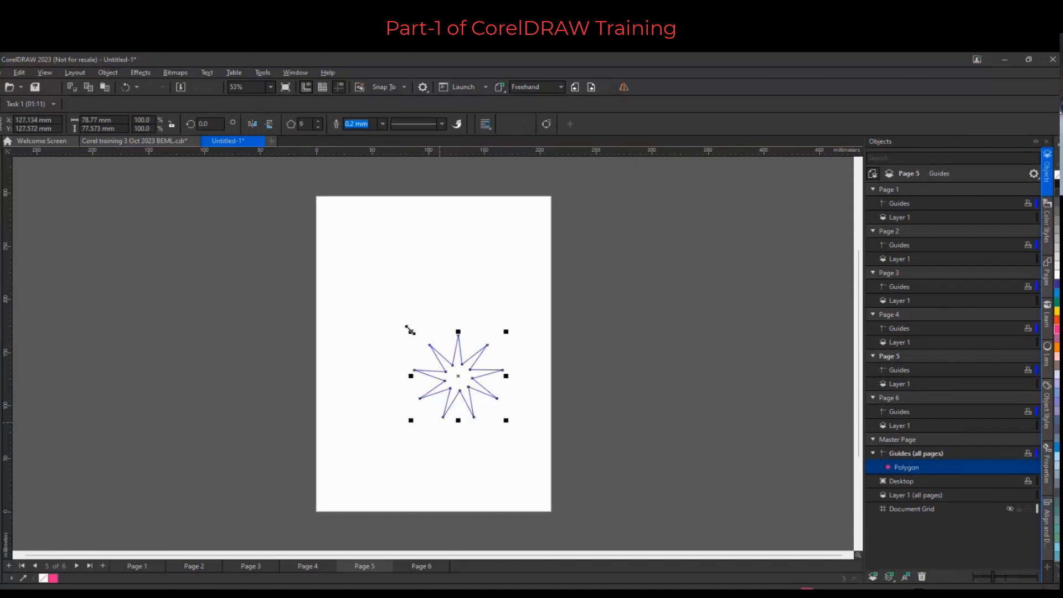
{"action": "left_click_drag", "start_coordinate": [333, 226], "coordinate": [514, 285]}
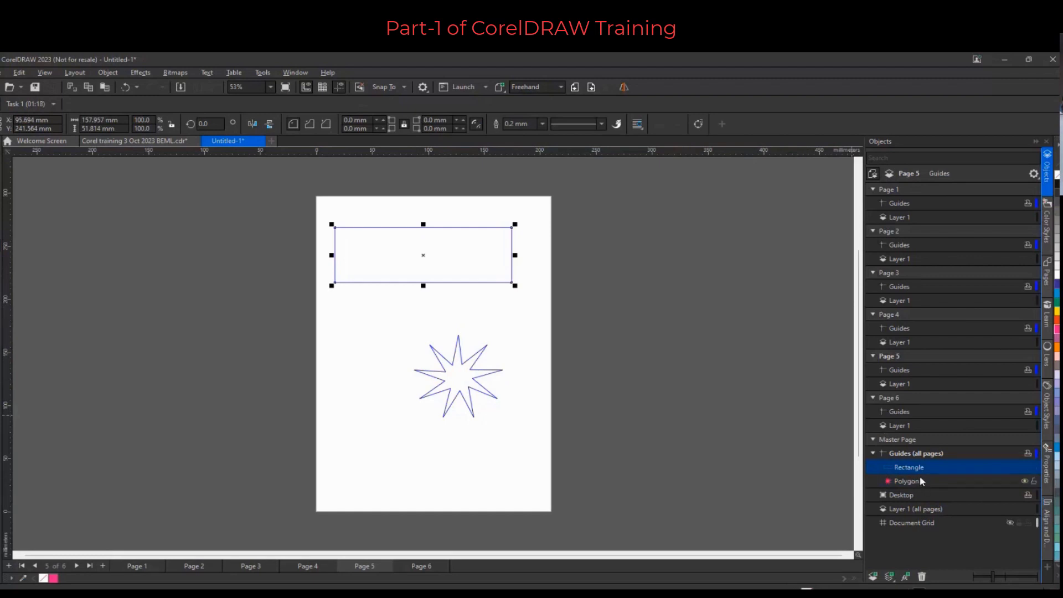
Reorder the polygon and rectangle within the master guides layer and restore their original order
{"action": "left_click_drag", "start_coordinate": [916, 478], "coordinate": [922, 453]}
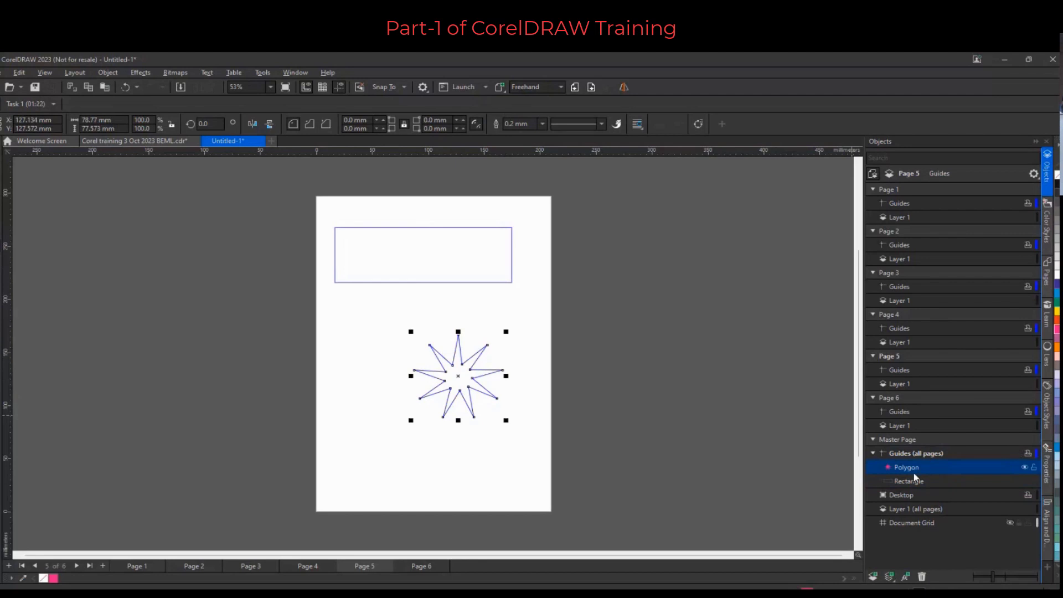
{"action": "left_click", "coordinate": [912, 481]}
{"action": "left_click_drag", "start_coordinate": [911, 477], "coordinate": [913, 465]}
On Page 4, add a new master layer for all pages and another master layer for even pages
{"action": "left_click", "coordinate": [306, 567]}
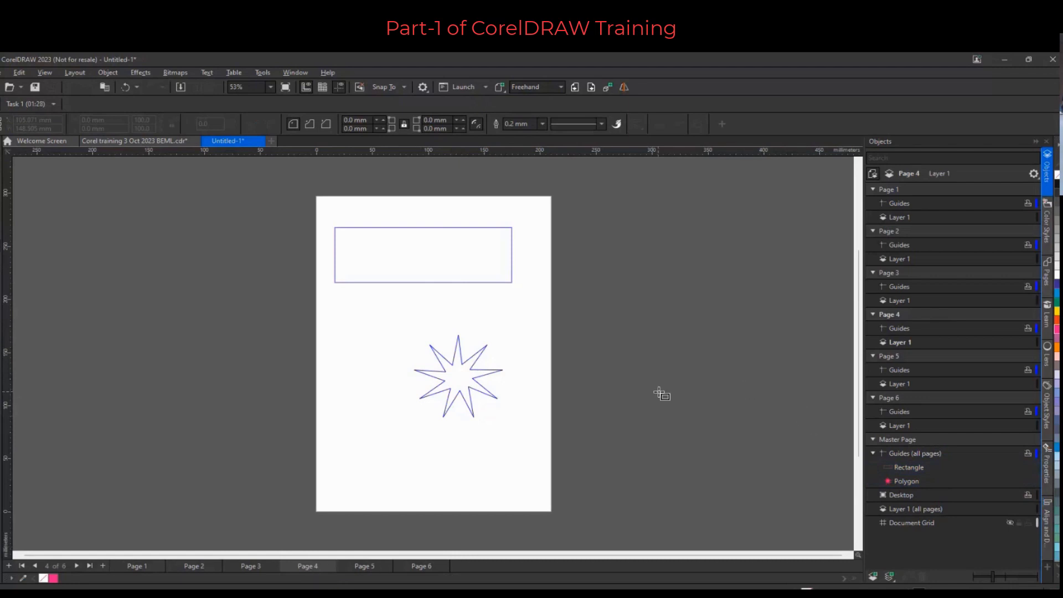
{"action": "scroll", "coordinate": [662, 393], "scroll_direction": "down", "scroll_amount": 1}
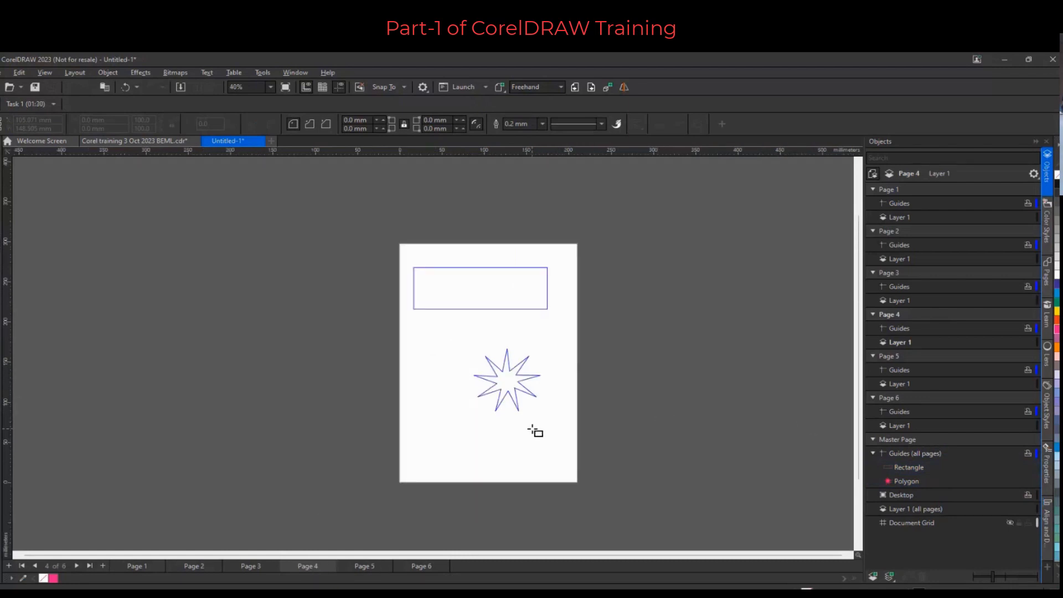
{"action": "left_click", "coordinate": [889, 576]}
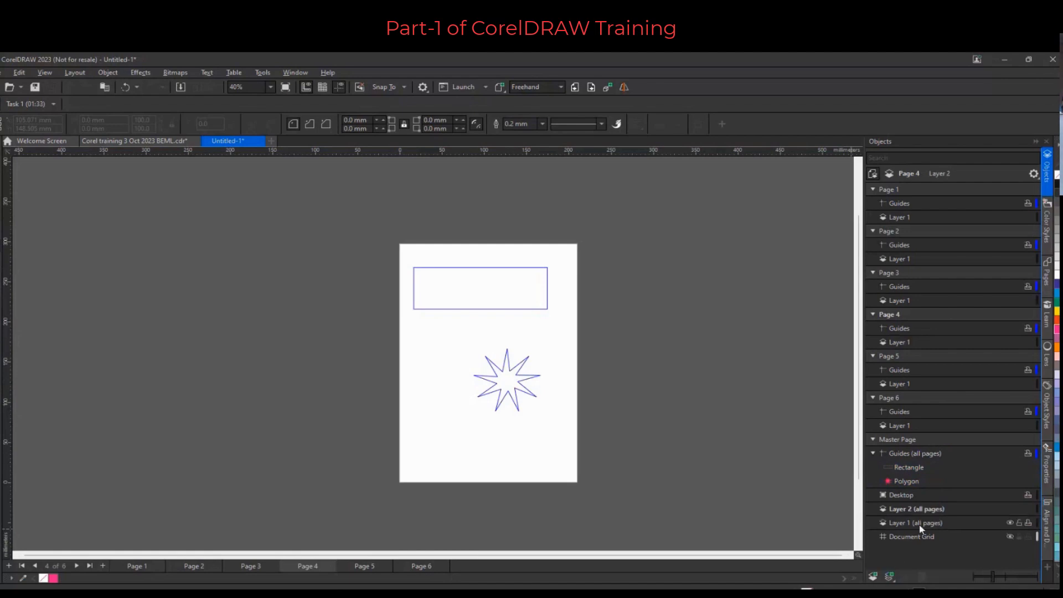
{"action": "left_click", "coordinate": [891, 576]}
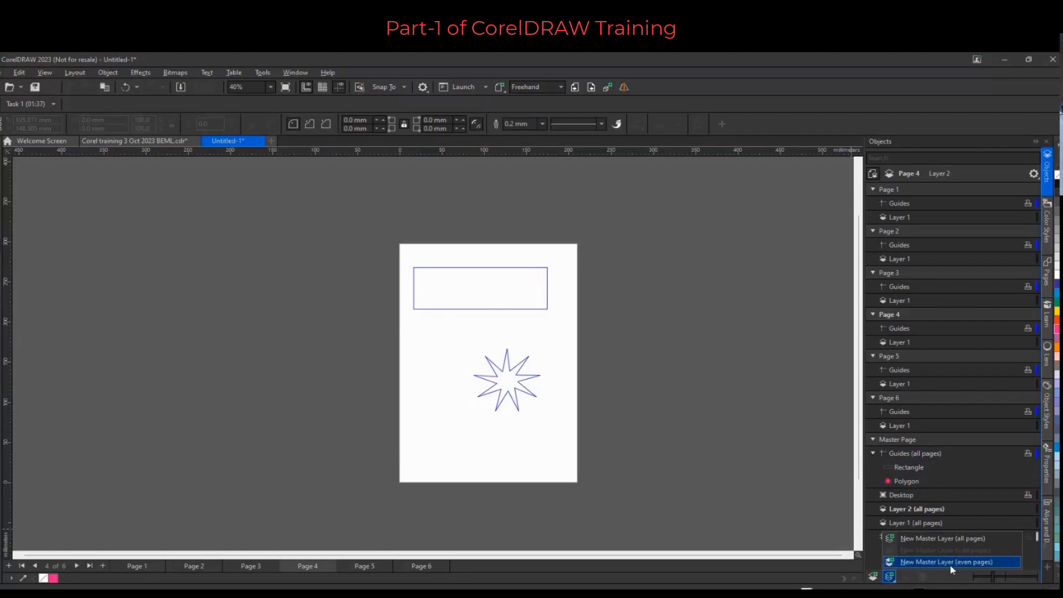
{"action": "left_click", "coordinate": [932, 562]}
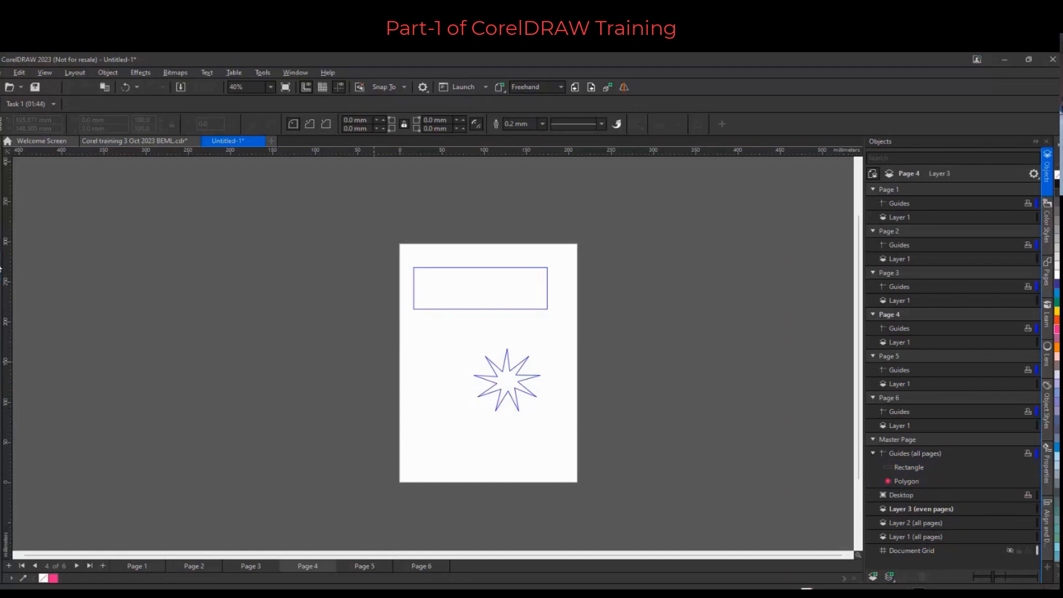
Draw a green ellipse about 13 × 38 mm near the page's lower-left corner on the even-pages master layer
{"action": "key", "text": "F7"}
{"action": "left_click_drag", "start_coordinate": [422, 437], "coordinate": [432, 468]}
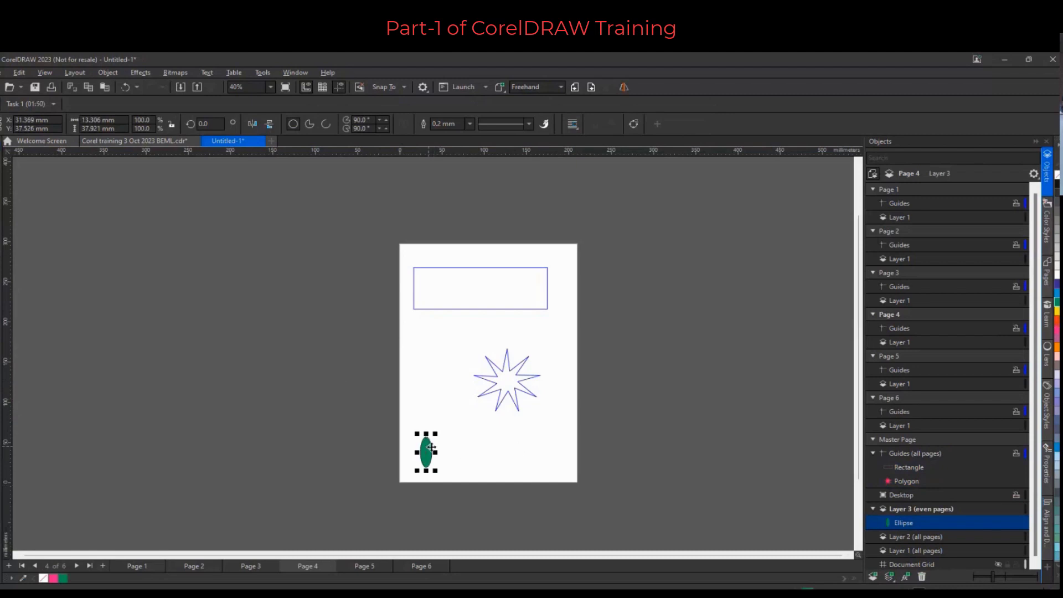
{"action": "left_click_drag", "start_coordinate": [431, 447], "coordinate": [924, 509]}
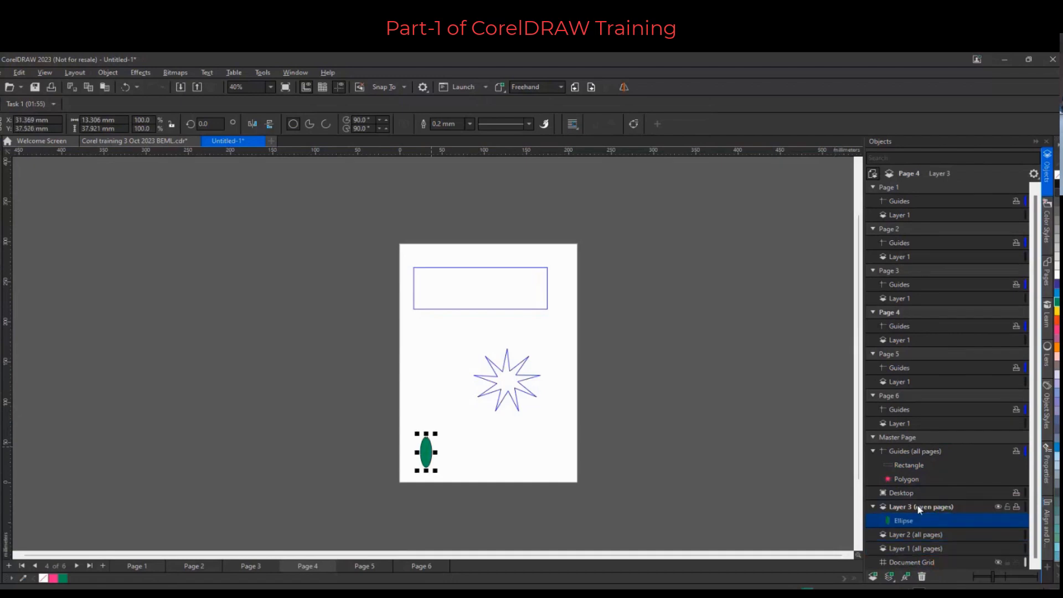
Switch between the pages to check on which pages the ellipse and other master objects appear
{"action": "left_click", "coordinate": [361, 563]}
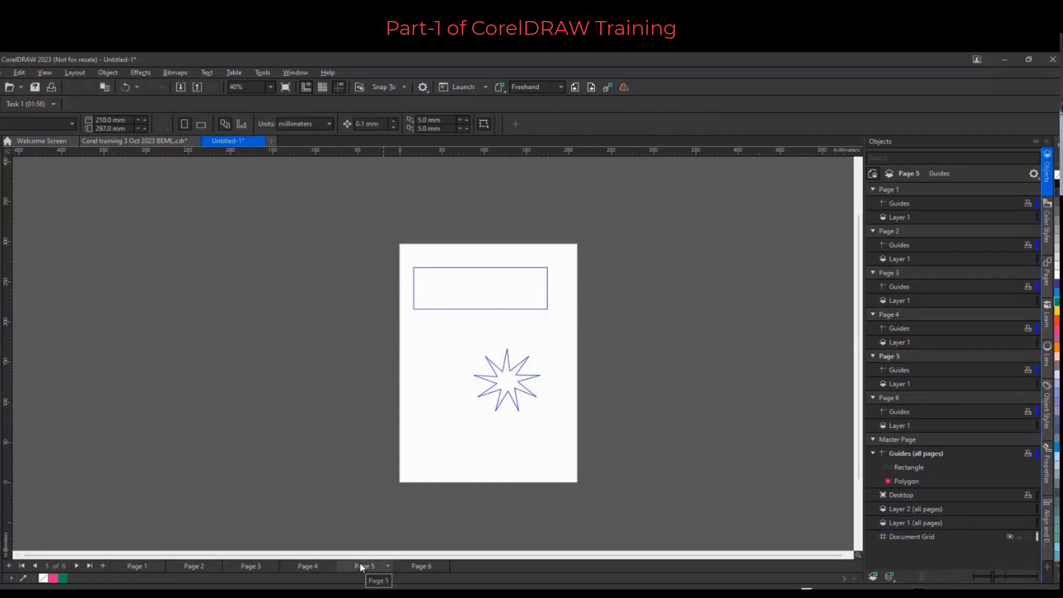
{"action": "left_click", "coordinate": [306, 564]}
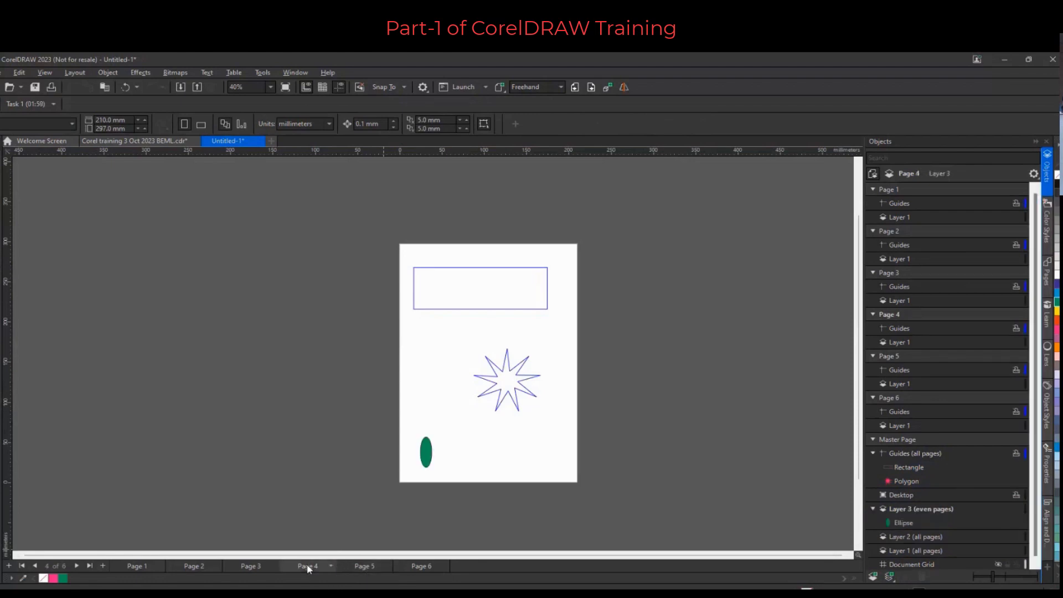
{"action": "left_click", "coordinate": [362, 565]}
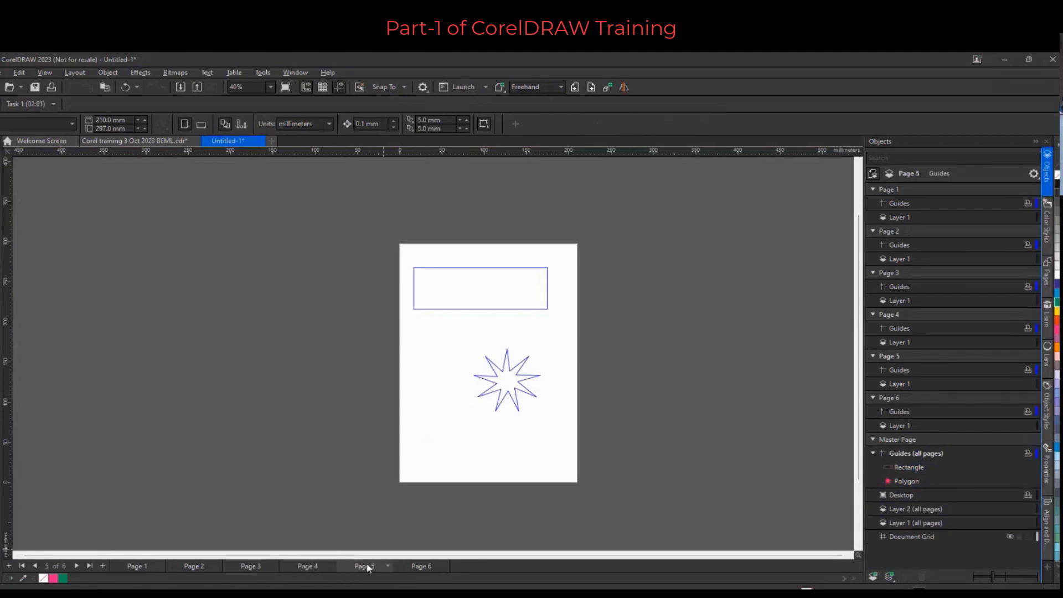
{"action": "left_click", "coordinate": [314, 563]}
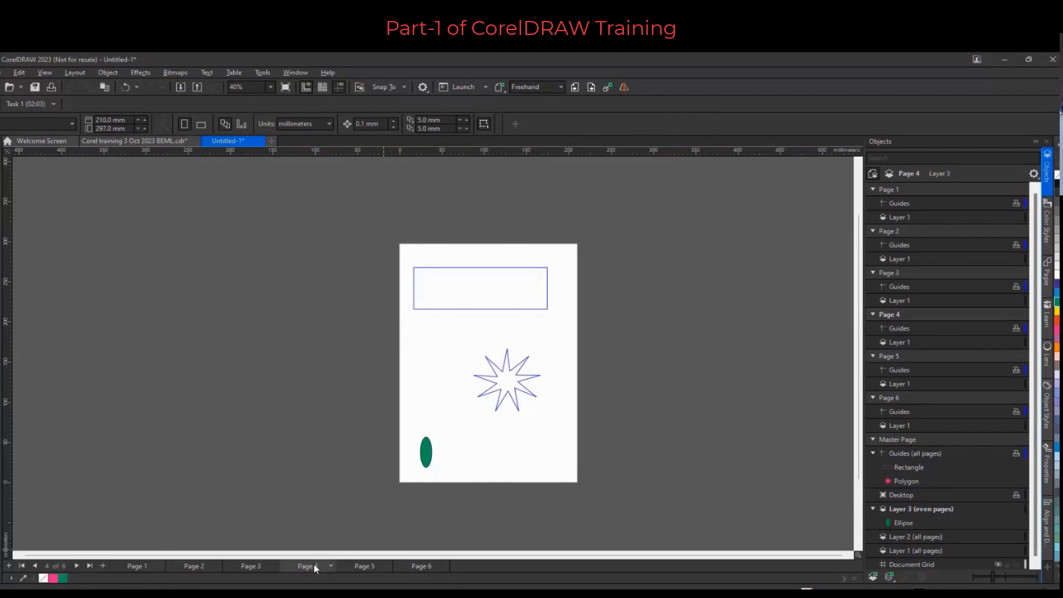
{"action": "left_click", "coordinate": [251, 564]}
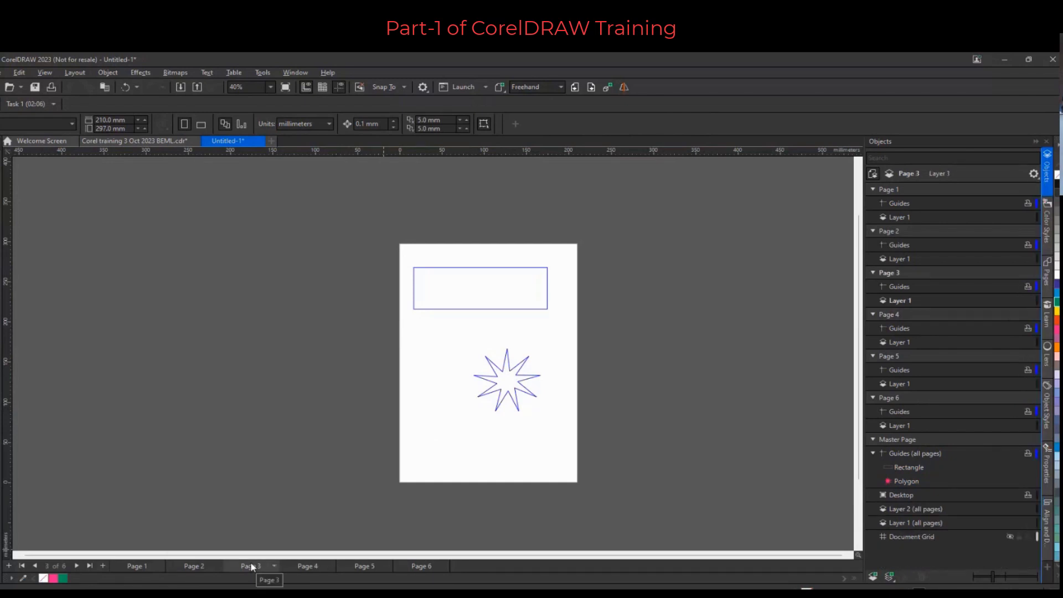
{"action": "left_click", "coordinate": [204, 563]}
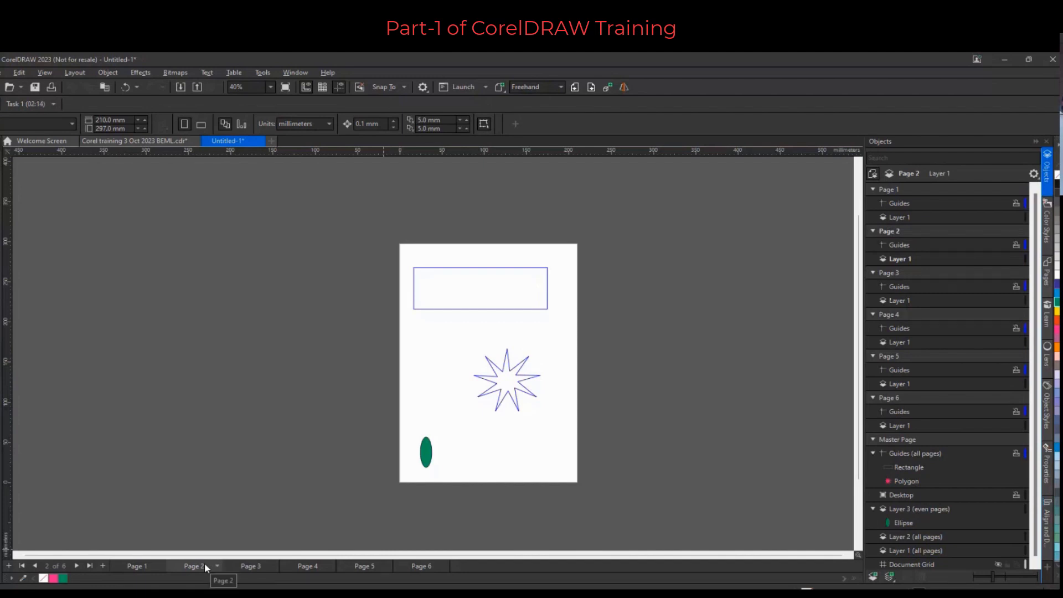
{"action": "left_click", "coordinate": [136, 566]}
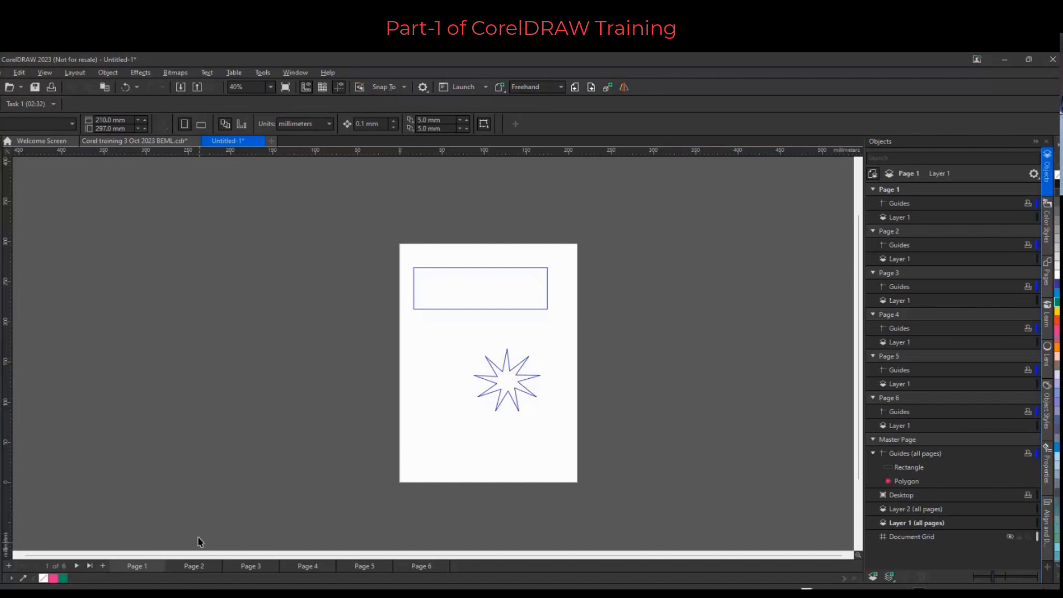
{"action": "left_click", "coordinate": [191, 567]}
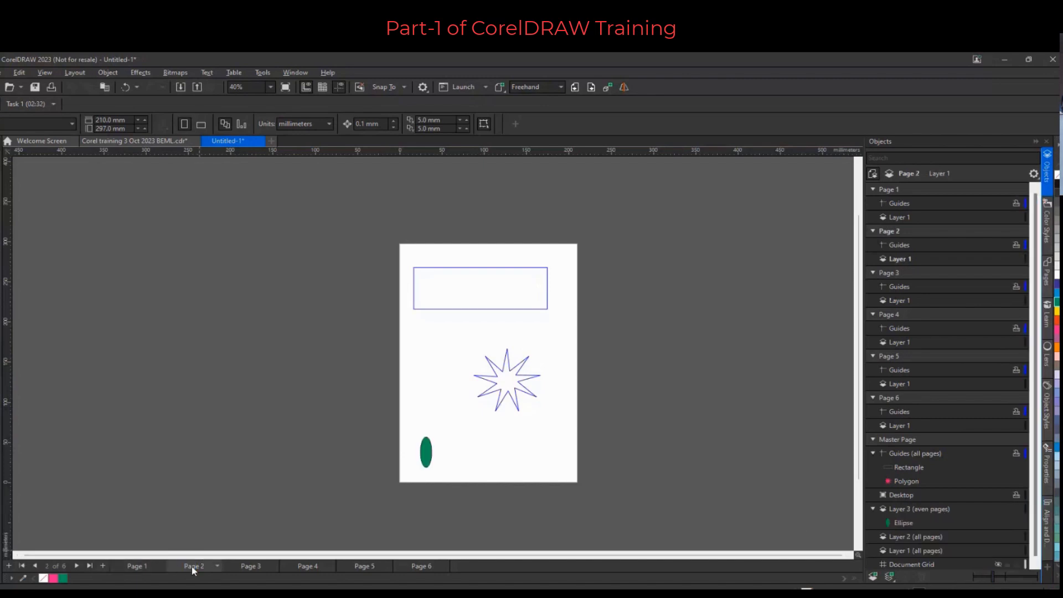
{"action": "left_click", "coordinate": [253, 566]}
{"action": "left_click", "coordinate": [305, 566]}
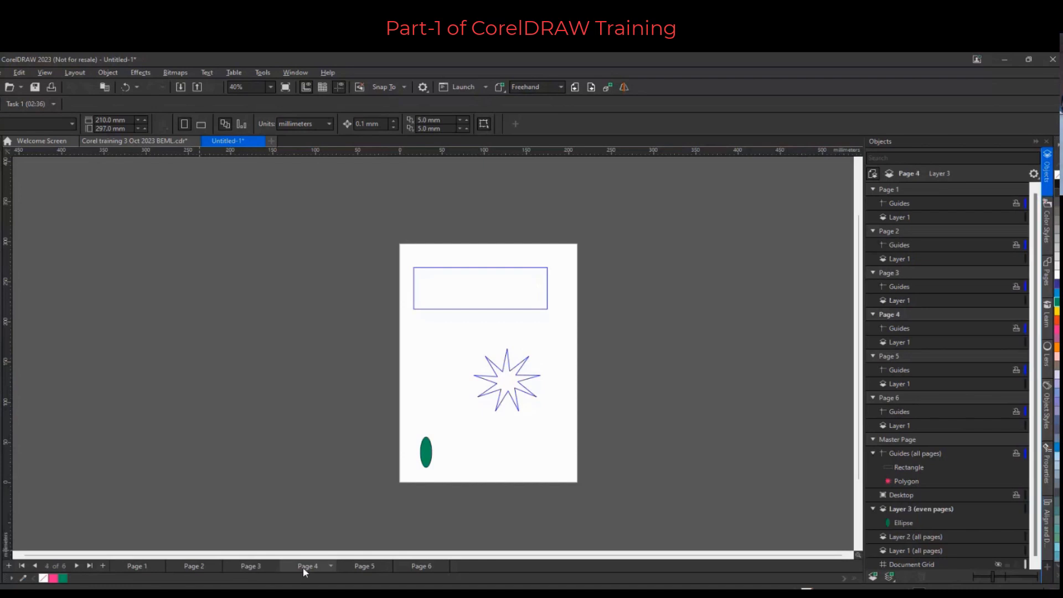
{"action": "left_click", "coordinate": [353, 566]}
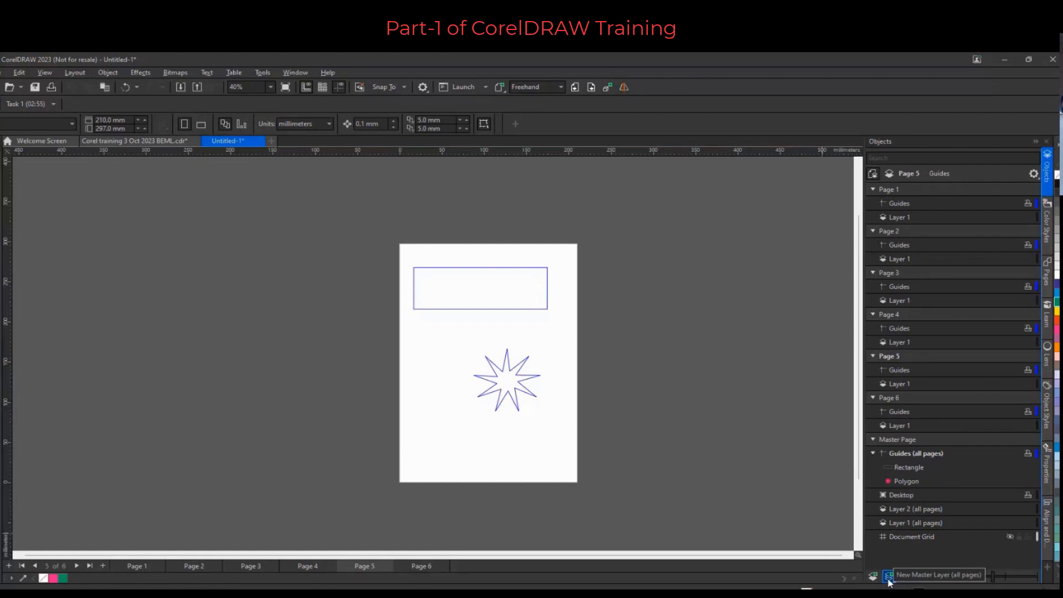
Add three new pages to the end of the document
{"action": "left_click", "coordinate": [104, 566]}
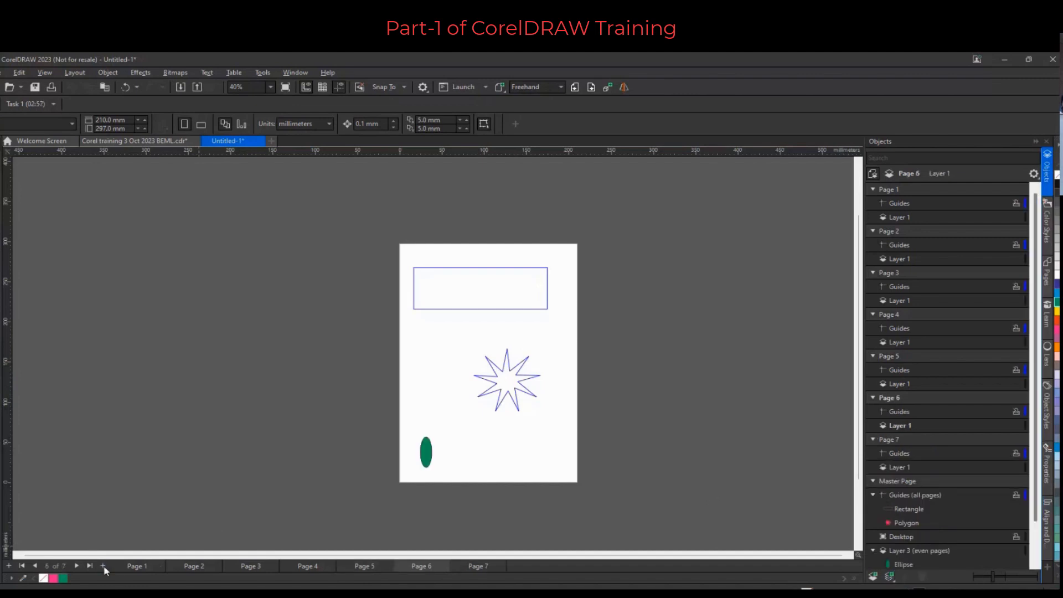
{"action": "left_click", "coordinate": [104, 565]}
{"action": "left_click", "coordinate": [103, 565]}
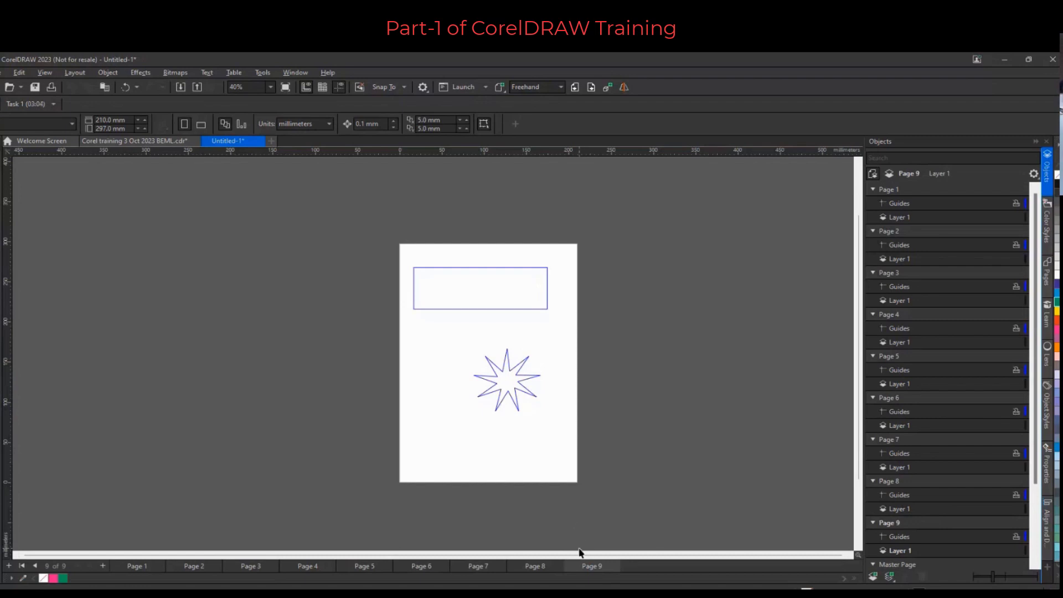
On Page 8, select all the objects on the page and delete them
{"action": "left_click", "coordinate": [544, 567]}
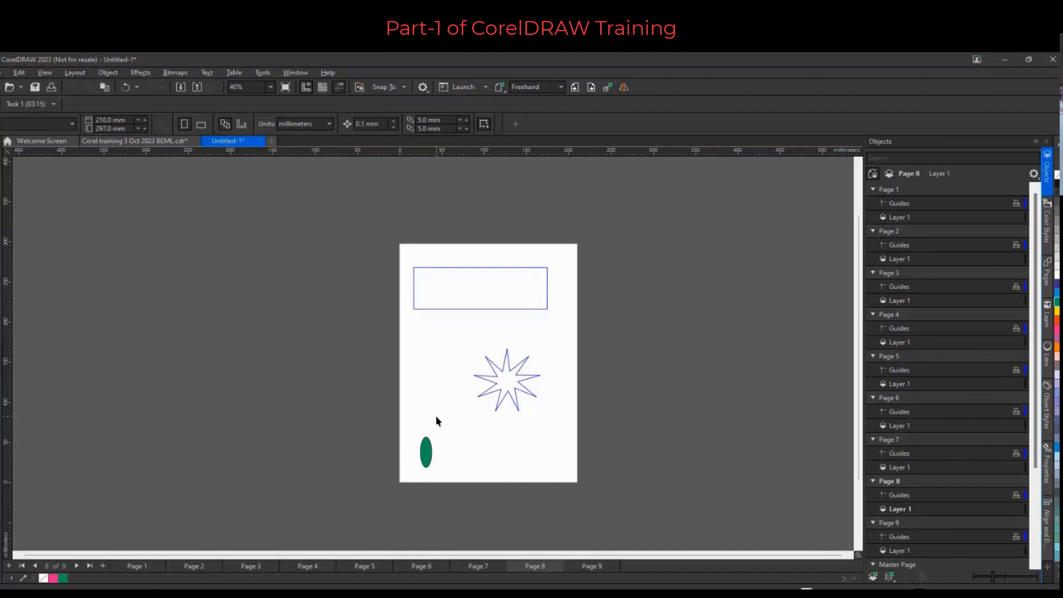
{"action": "left_click_drag", "start_coordinate": [367, 226], "coordinate": [614, 527]}
{"action": "key", "text": "Delete"}
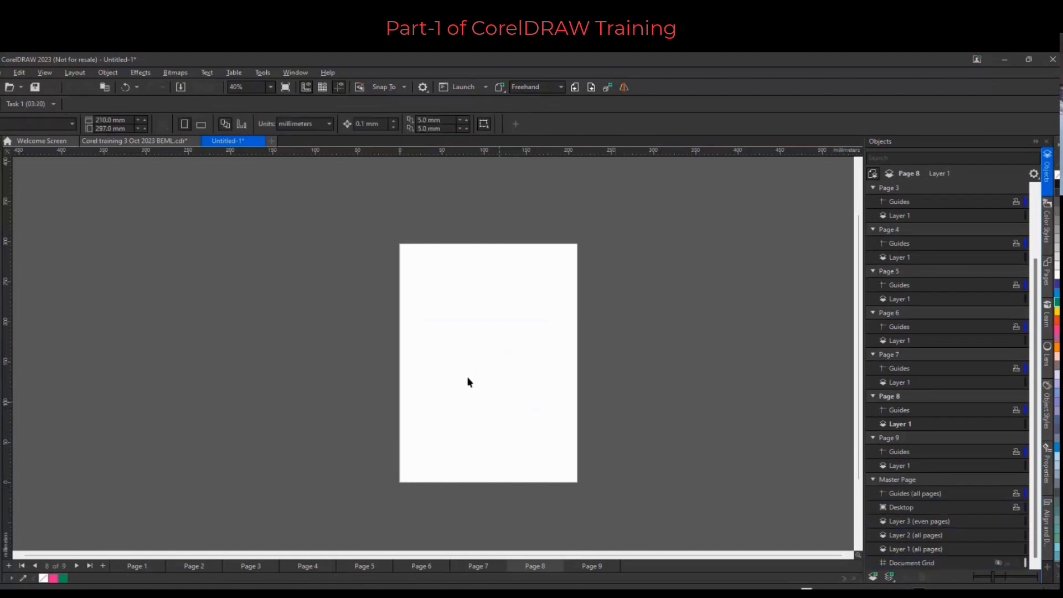
Open the Page Number Settings dialog, review the numbering style options, and confirm with the default 1, 2, 3 style
{"action": "scroll", "coordinate": [498, 387], "scroll_direction": "down", "scroll_amount": 3}
{"action": "scroll", "coordinate": [545, 394], "scroll_direction": "up", "scroll_amount": 1}
{"action": "scroll", "coordinate": [545, 393], "scroll_direction": "up", "scroll_amount": 1}
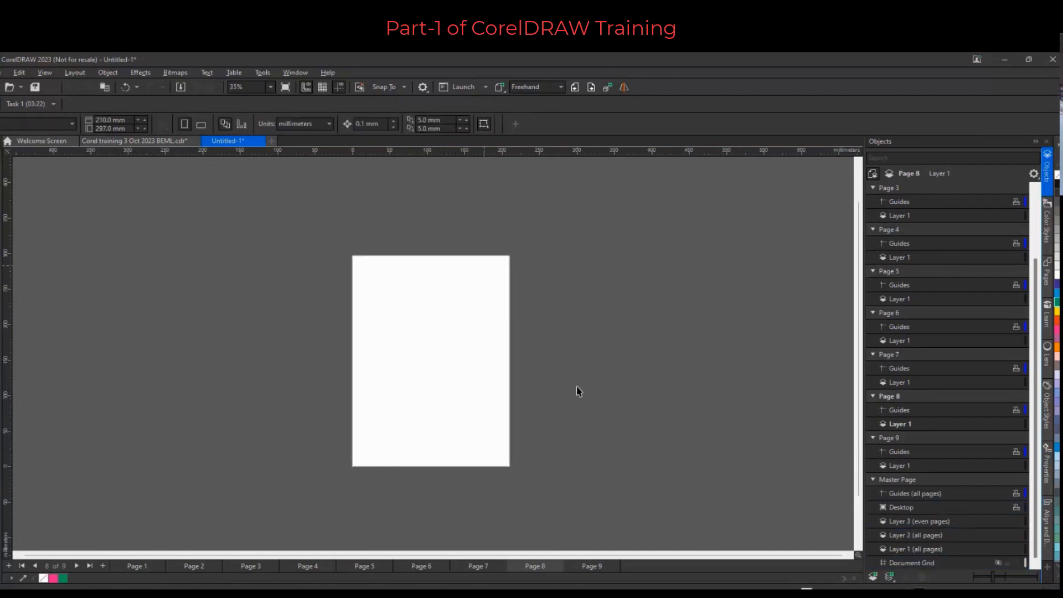
{"action": "left_click", "coordinate": [72, 73]}
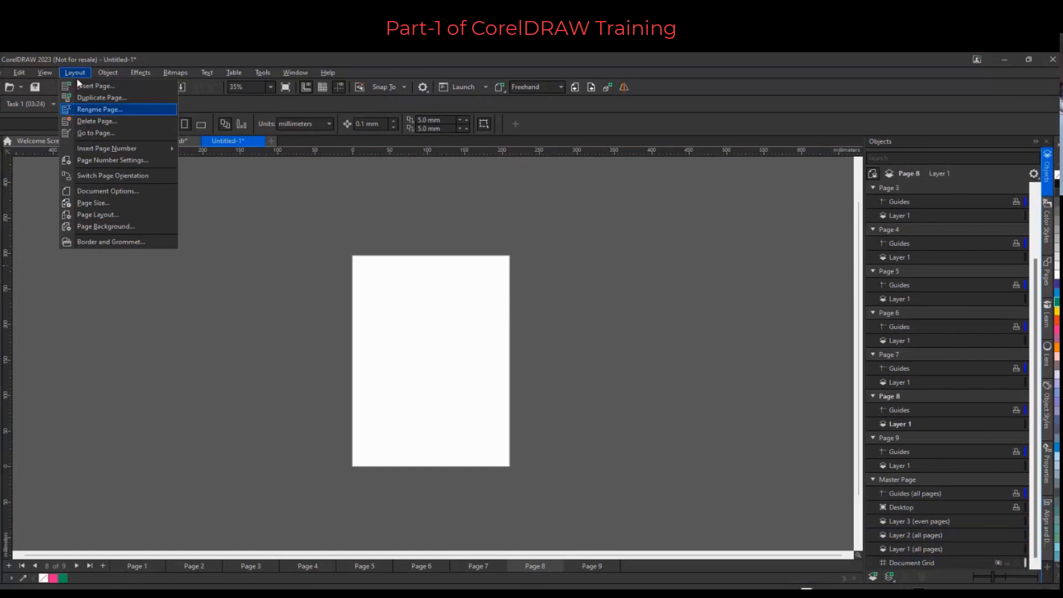
{"action": "mouse_move", "coordinate": [102, 151]}
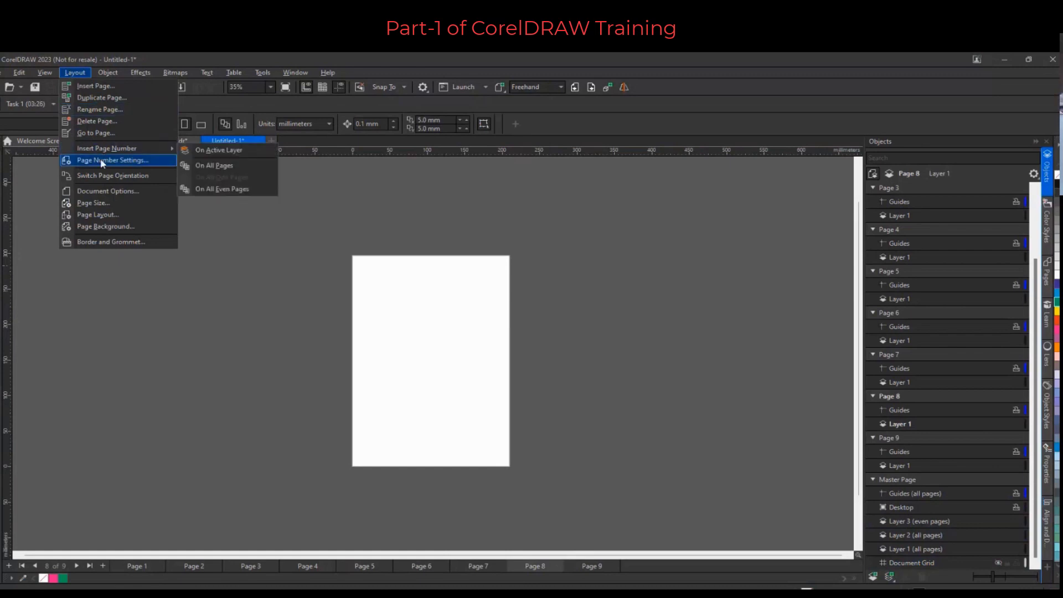
{"action": "left_click", "coordinate": [101, 159]}
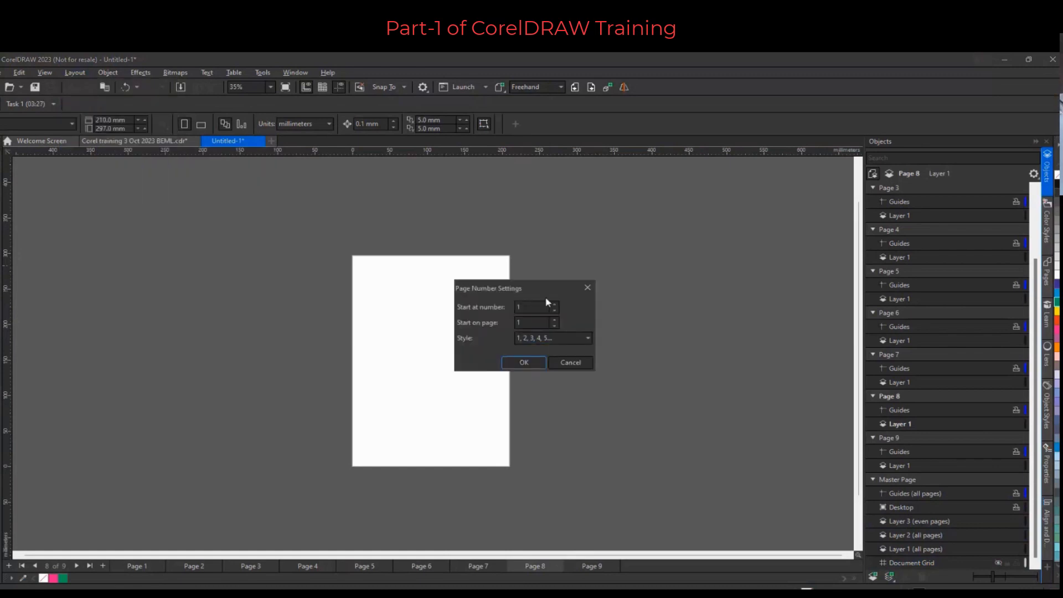
{"action": "left_click_drag", "start_coordinate": [542, 292], "coordinate": [564, 296]}
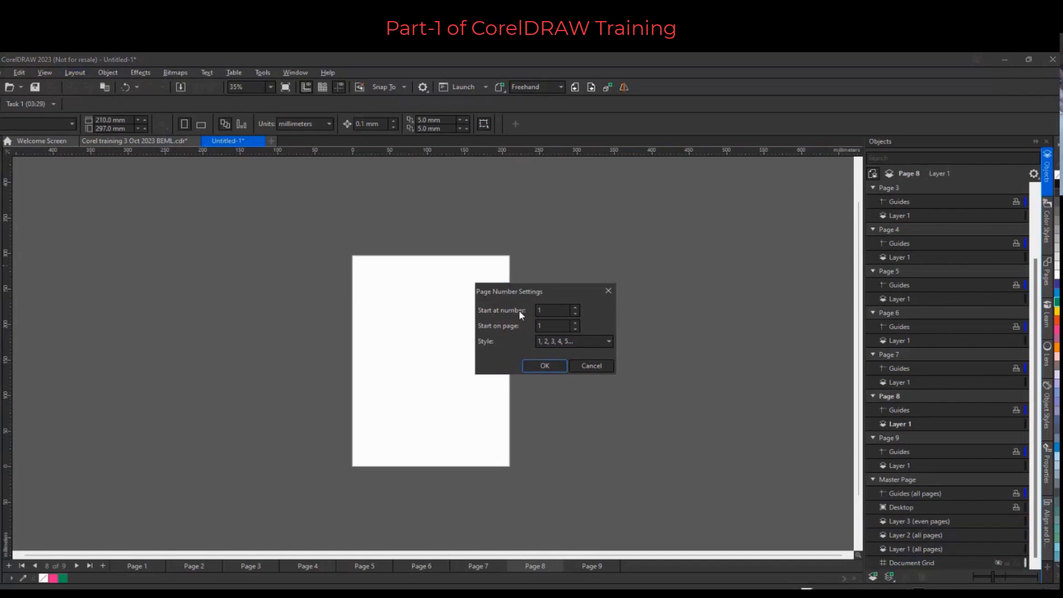
{"action": "left_click", "coordinate": [558, 311]}
{"action": "left_click", "coordinate": [553, 328]}
{"action": "left_click", "coordinate": [560, 337]}
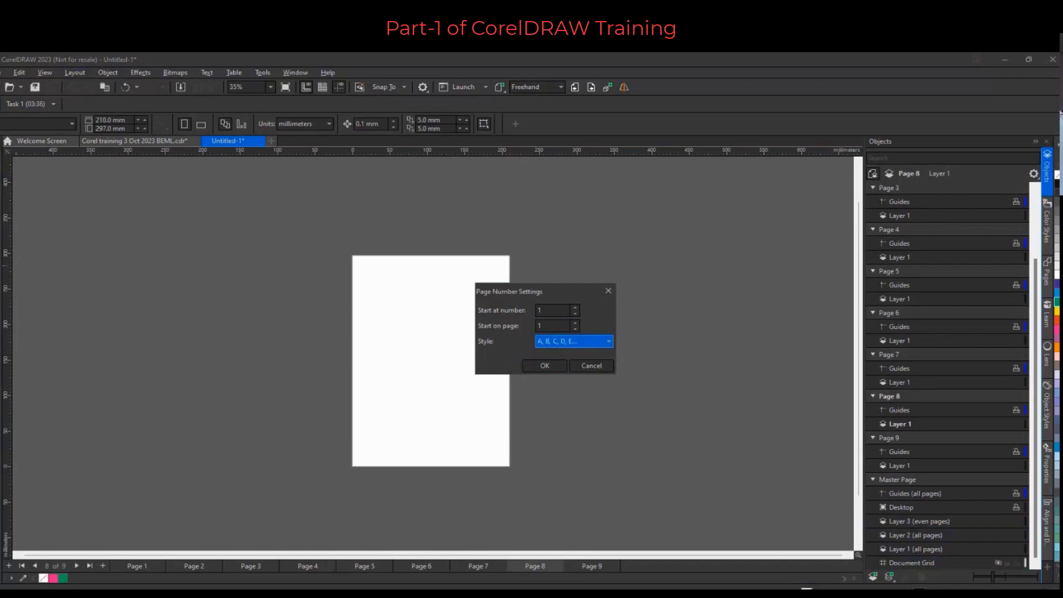
{"action": "key", "text": "Down"}
{"action": "key", "text": "Up"}
{"action": "key", "text": "Up"}
{"action": "left_click", "coordinate": [551, 366]}
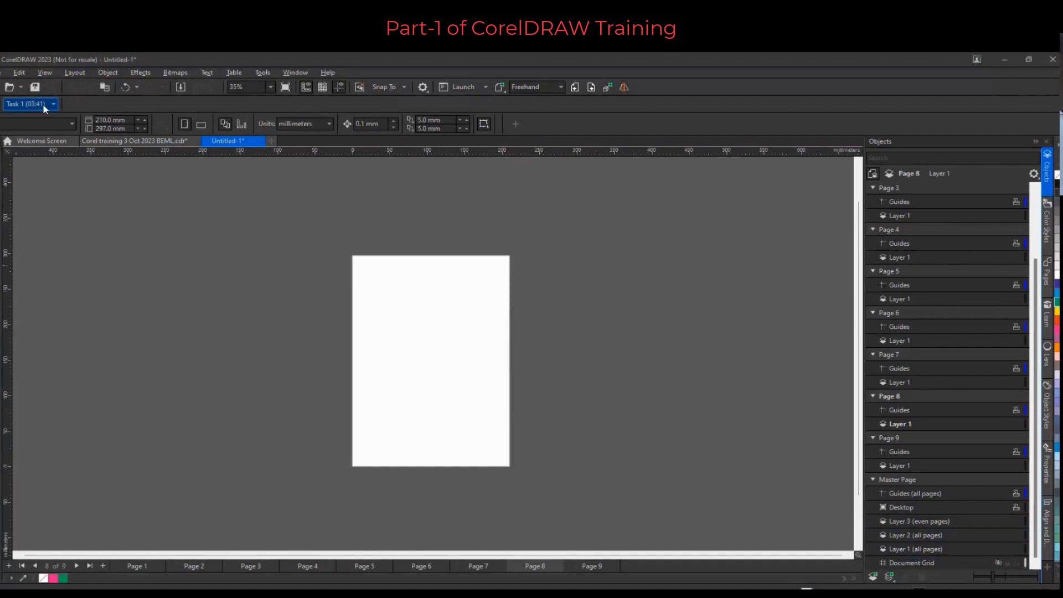
Insert page numbers on all pages and enlarge the number, placing it near the page's lower-right corner
{"action": "left_click", "coordinate": [73, 75]}
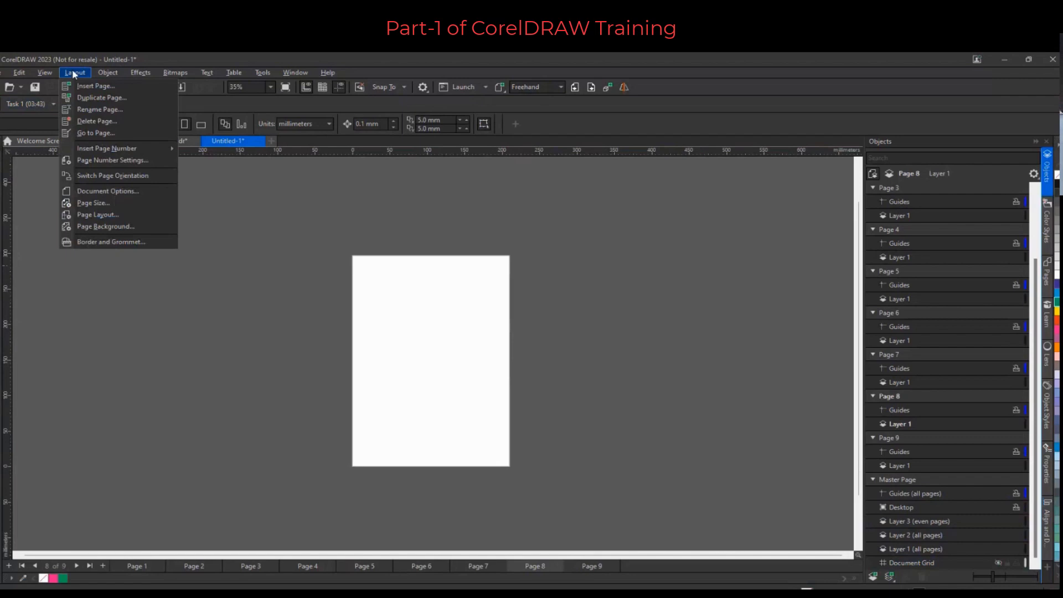
{"action": "left_click", "coordinate": [128, 151]}
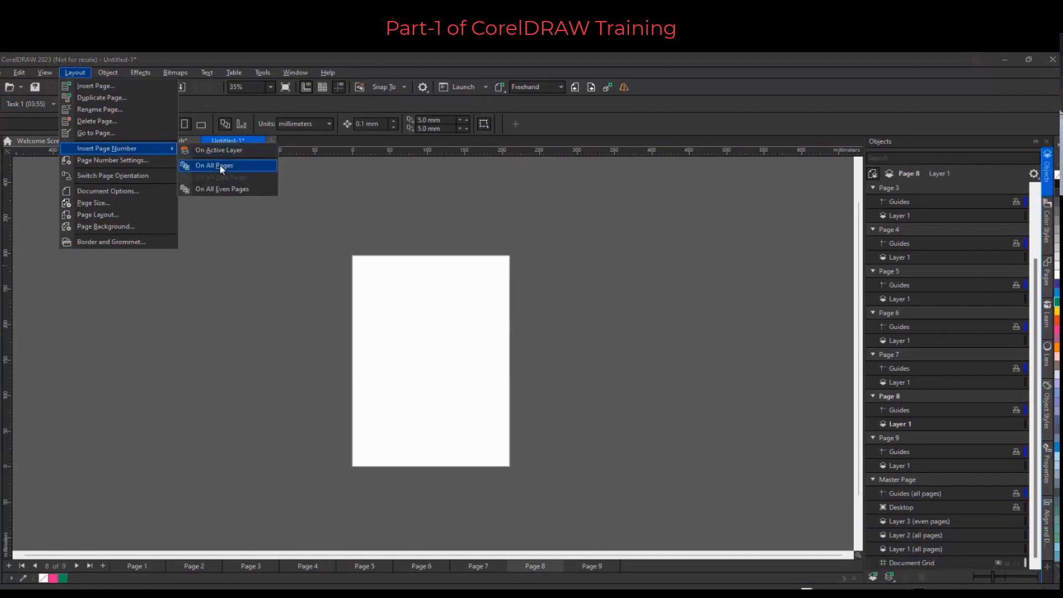
{"action": "left_click", "coordinate": [224, 166]}
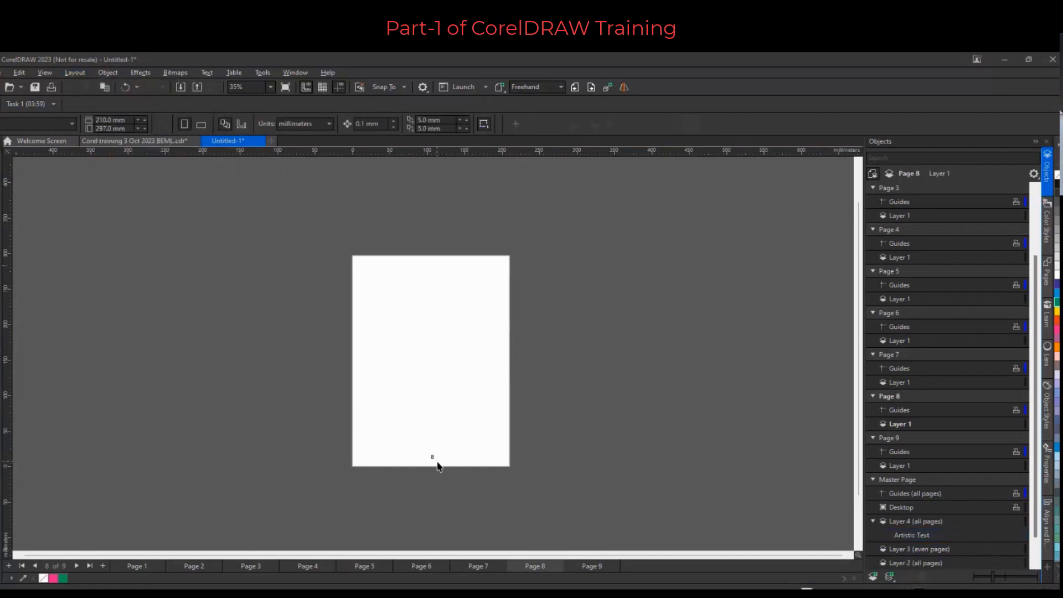
{"action": "left_click", "coordinate": [433, 458]}
{"action": "left_click_drag", "start_coordinate": [436, 452], "coordinate": [460, 440]}
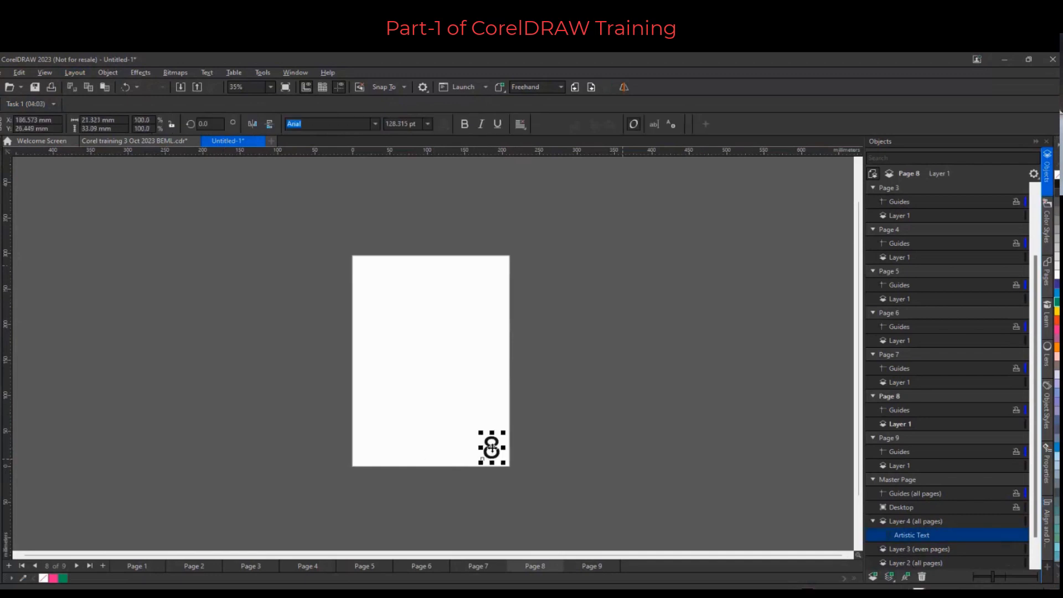
Switch through Pages 1 to 4 to check the page numbers
{"action": "left_click", "coordinate": [134, 570]}
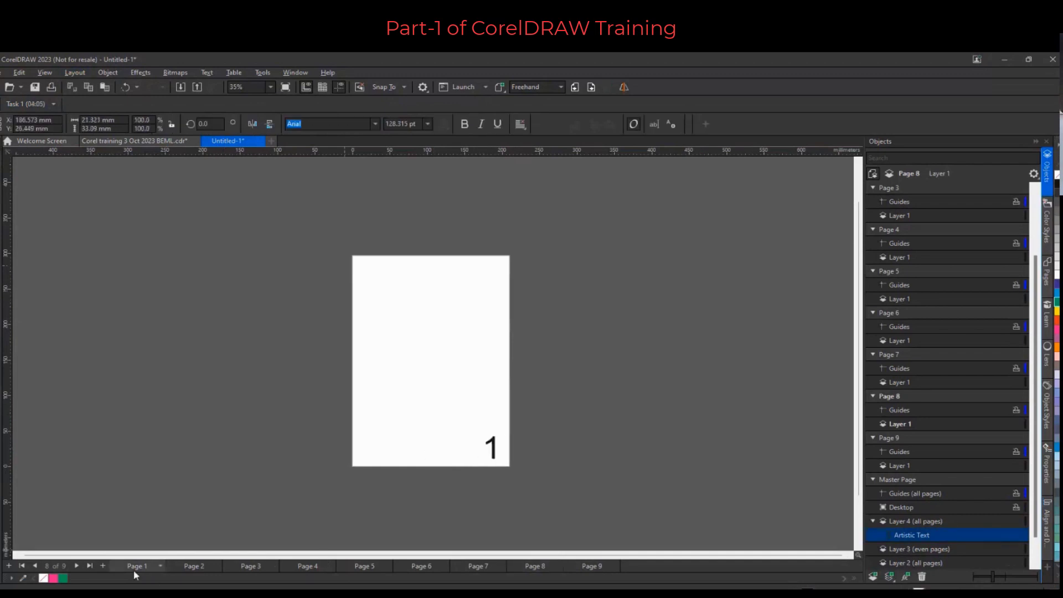
{"action": "left_click", "coordinate": [181, 566]}
{"action": "left_click", "coordinate": [232, 566]}
{"action": "left_click", "coordinate": [288, 565]}
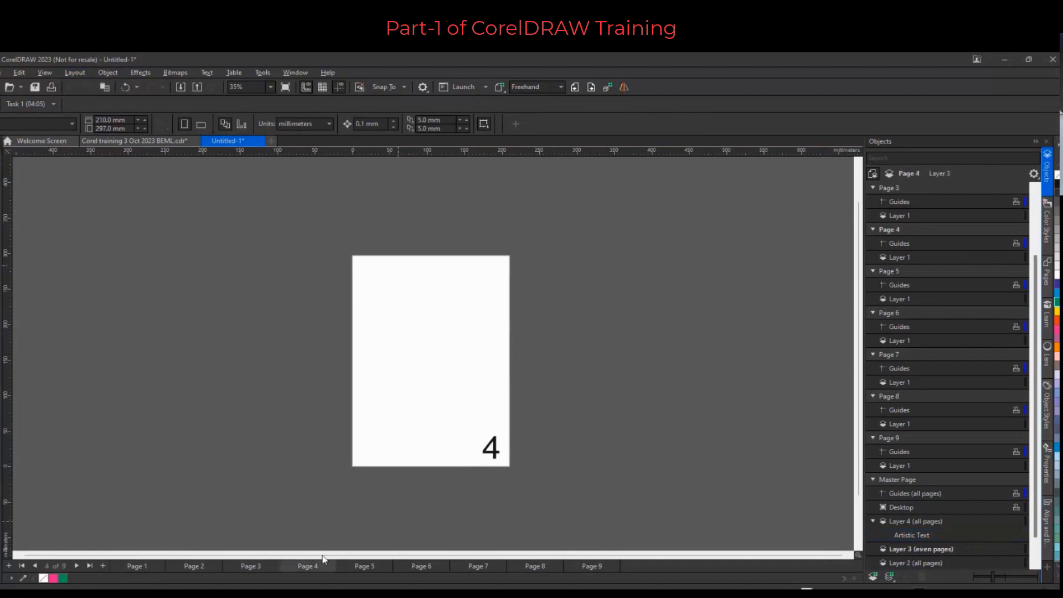
Move the page number to the page's lower-left area and colour it orange
{"action": "left_click_drag", "start_coordinate": [492, 454], "coordinate": [378, 455]}
{"action": "left_click", "coordinate": [1057, 347]}
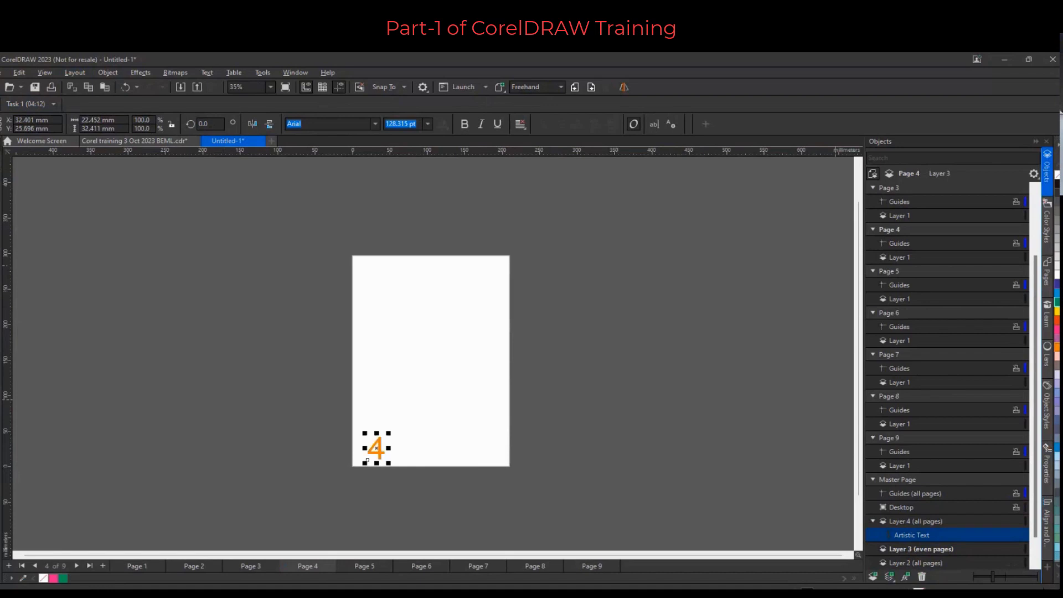
Switch through Pages 5 to 8 to check the moved orange page numbers
{"action": "left_click", "coordinate": [363, 564]}
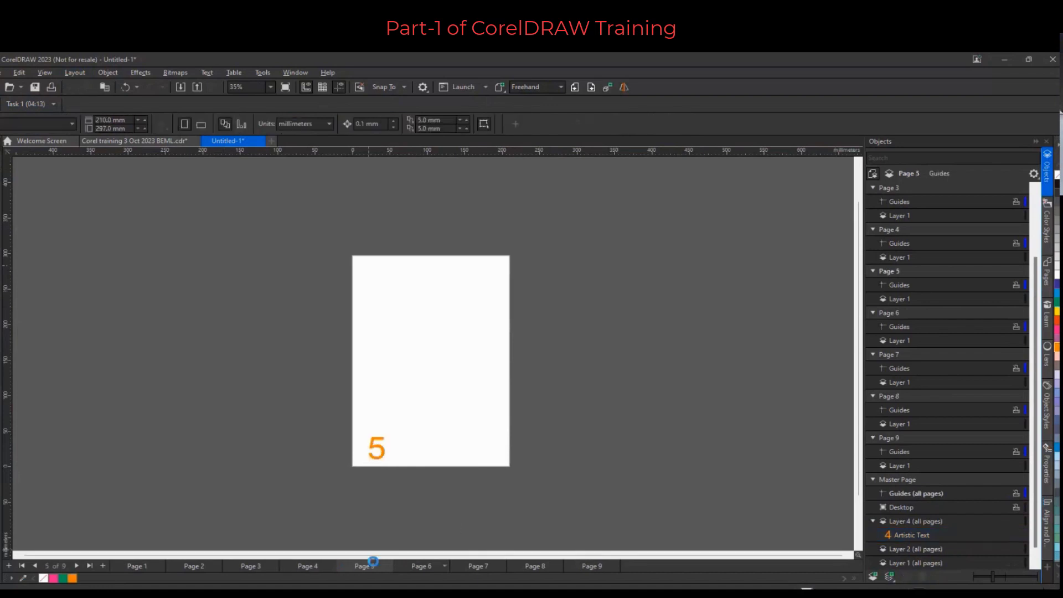
{"action": "left_click", "coordinate": [418, 565]}
{"action": "left_click", "coordinate": [462, 567]}
{"action": "left_click", "coordinate": [527, 566]}
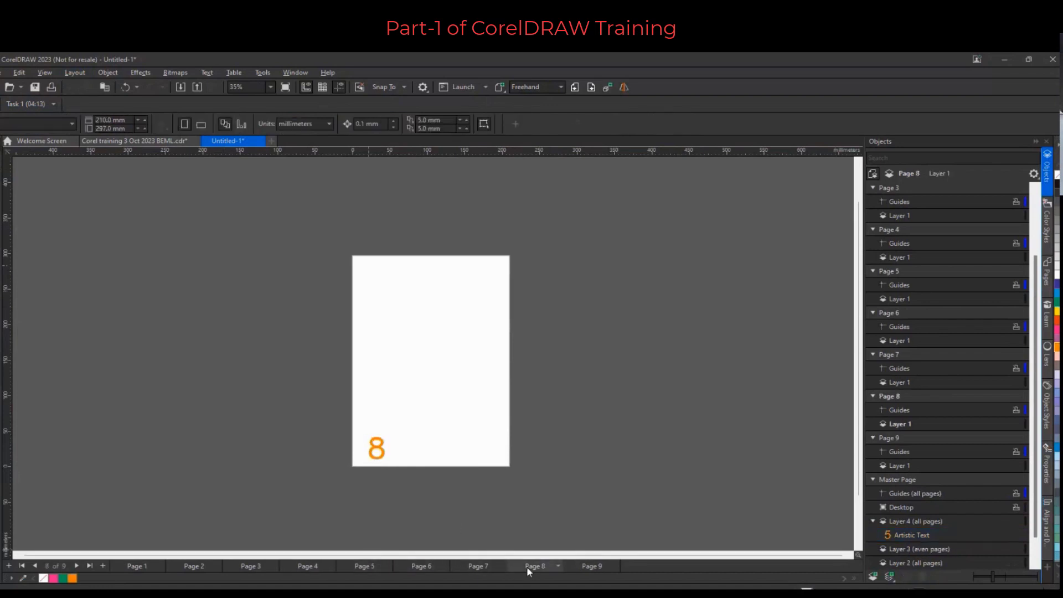
Shrink the page number to about 69 pt and move it into the lower-left corner, checking it on Page 4
{"action": "left_click", "coordinate": [381, 455]}
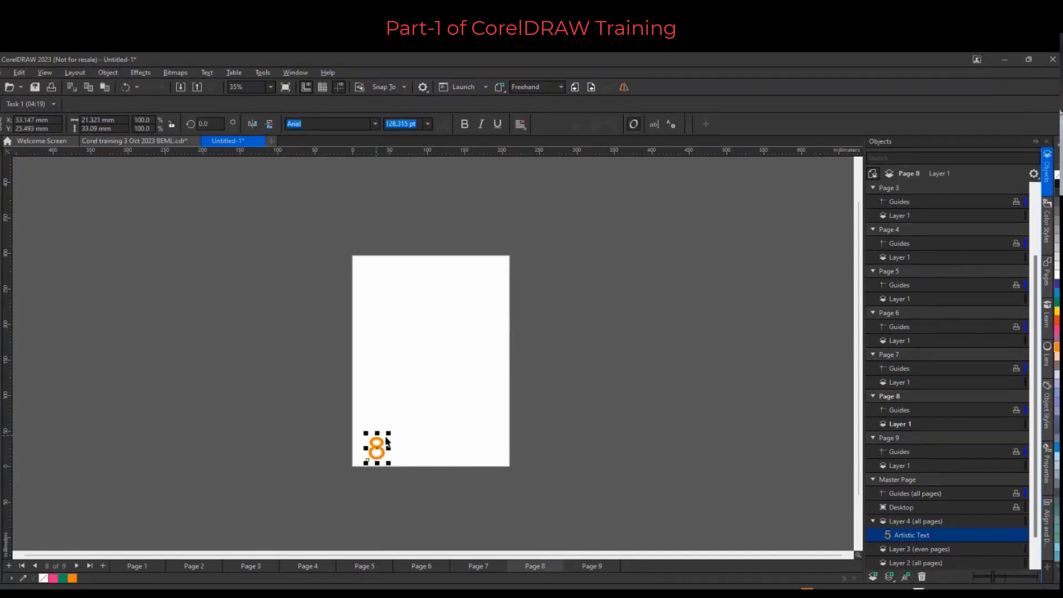
{"action": "left_click_drag", "start_coordinate": [365, 433], "coordinate": [369, 439]}
{"action": "left_click_drag", "start_coordinate": [381, 453], "coordinate": [366, 455]}
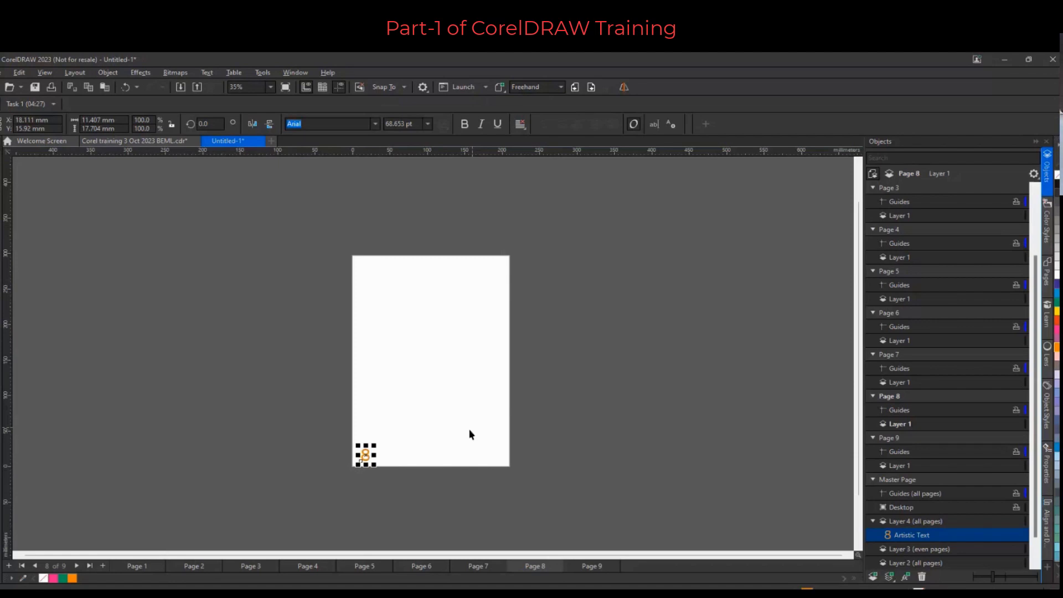
{"action": "left_click", "coordinate": [309, 566]}
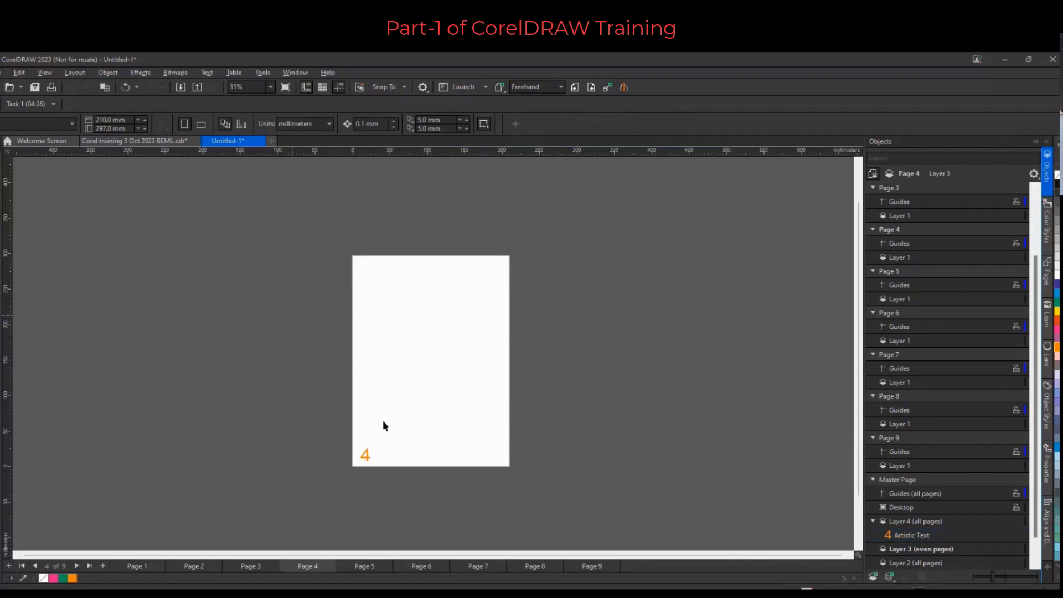
Create a new document and switch its page to landscape orientation
{"action": "left_click", "coordinate": [271, 142]}
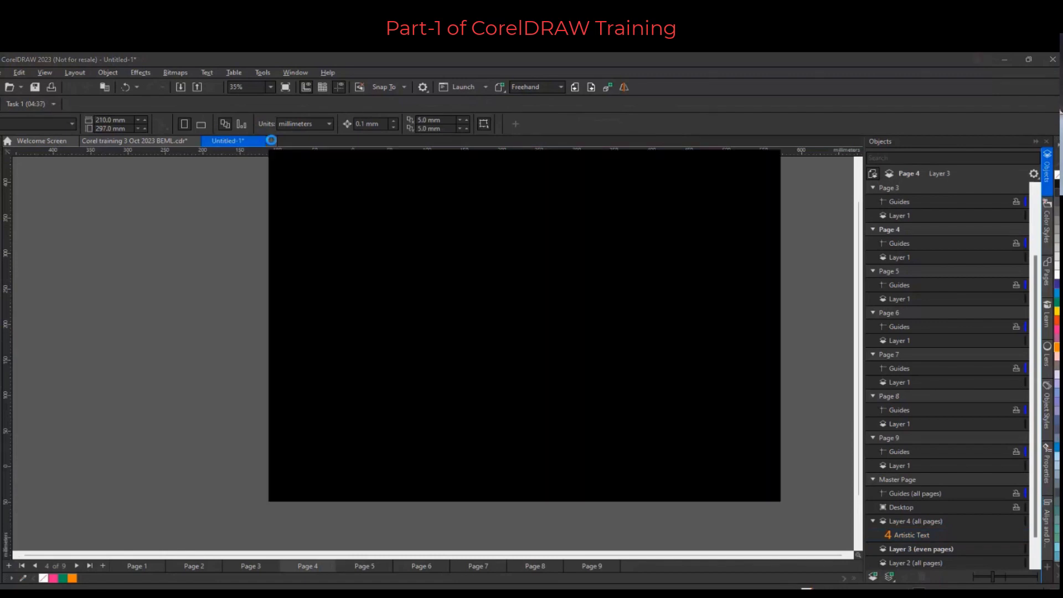
{"action": "left_click", "coordinate": [709, 493]}
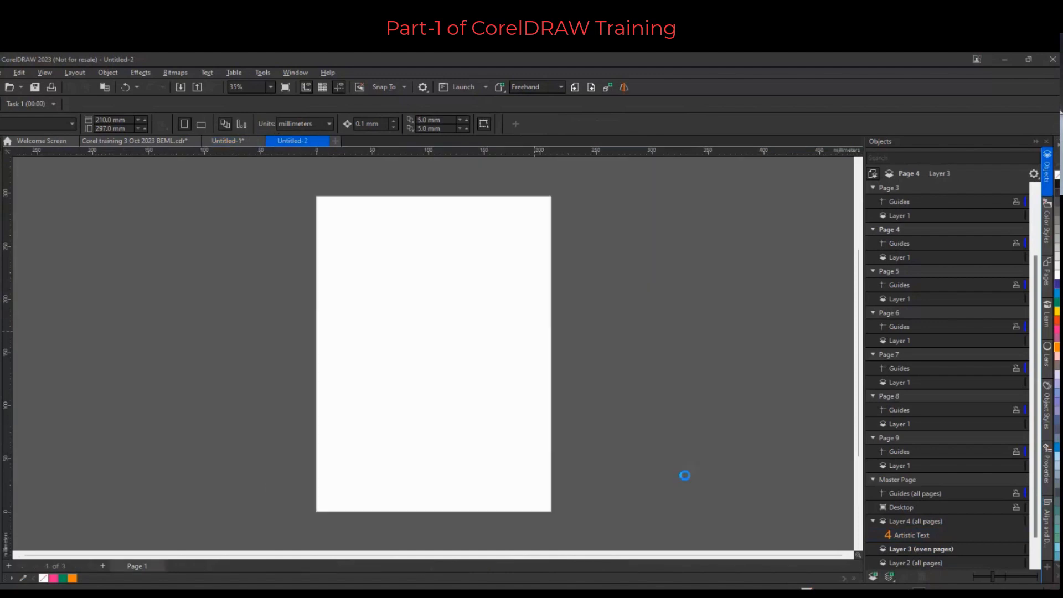
{"action": "left_click", "coordinate": [201, 124]}
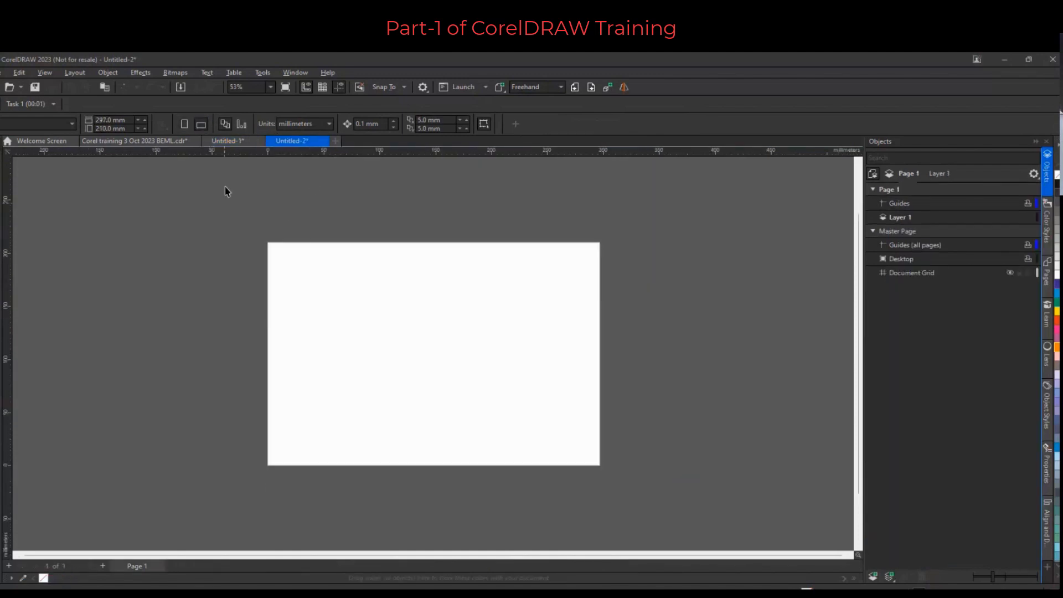
Add pages until the new document has four pages, then return to Page 1
{"action": "left_click", "coordinate": [102, 563]}
{"action": "left_click", "coordinate": [102, 563]}
{"action": "left_click", "coordinate": [101, 564]}
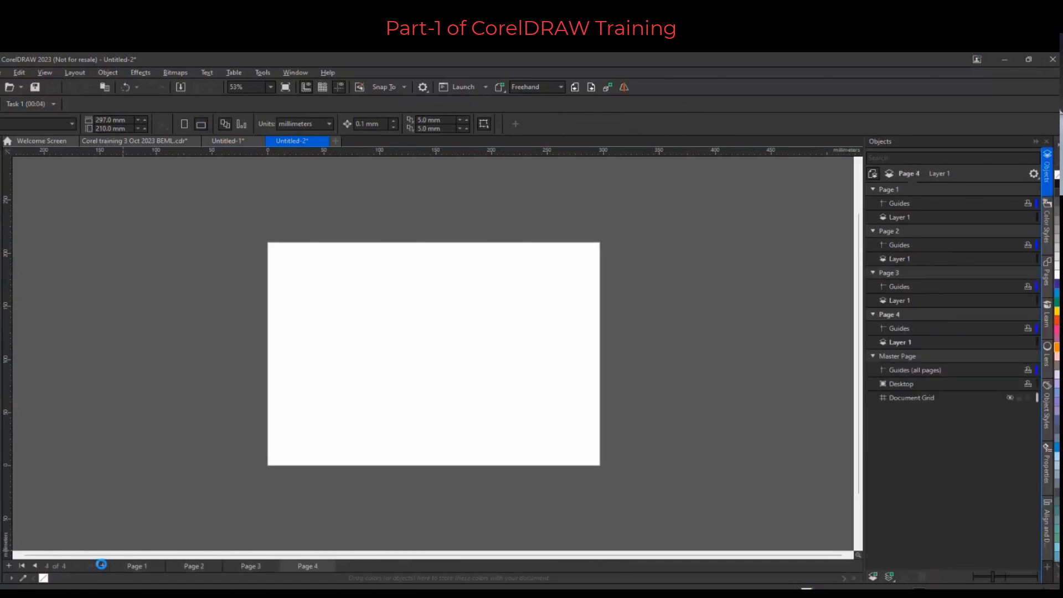
{"action": "left_click", "coordinate": [137, 566]}
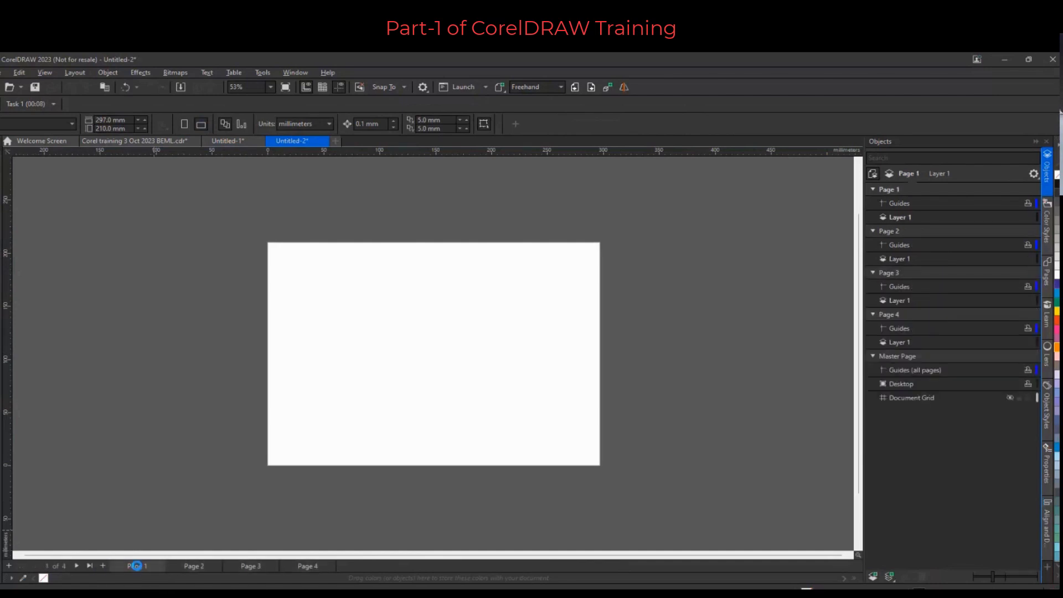
Insert page numbers on all odd pages of the new document
{"action": "left_click", "coordinate": [75, 73]}
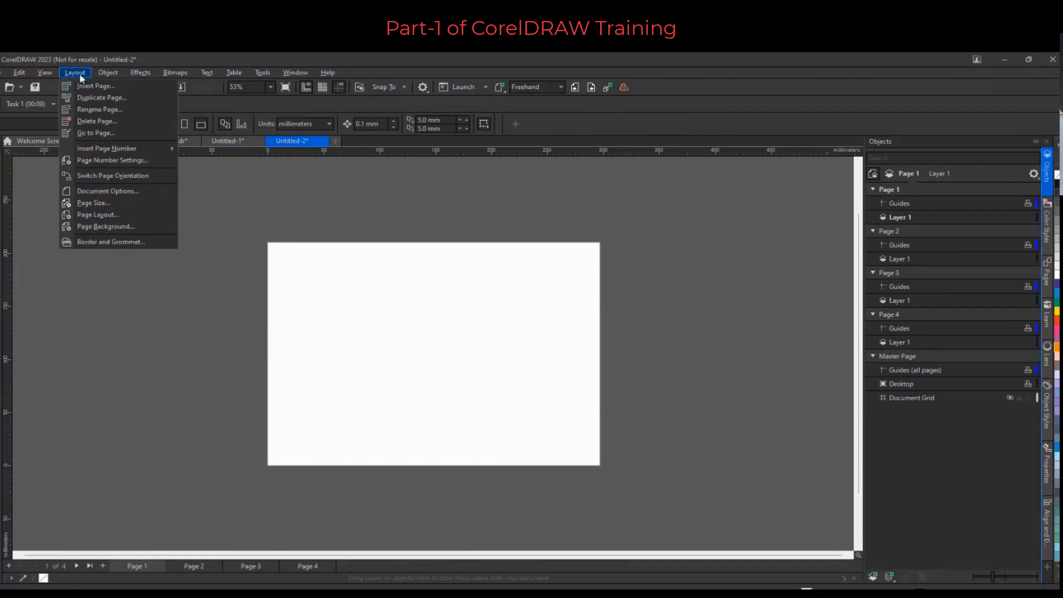
{"action": "left_click", "coordinate": [130, 160]}
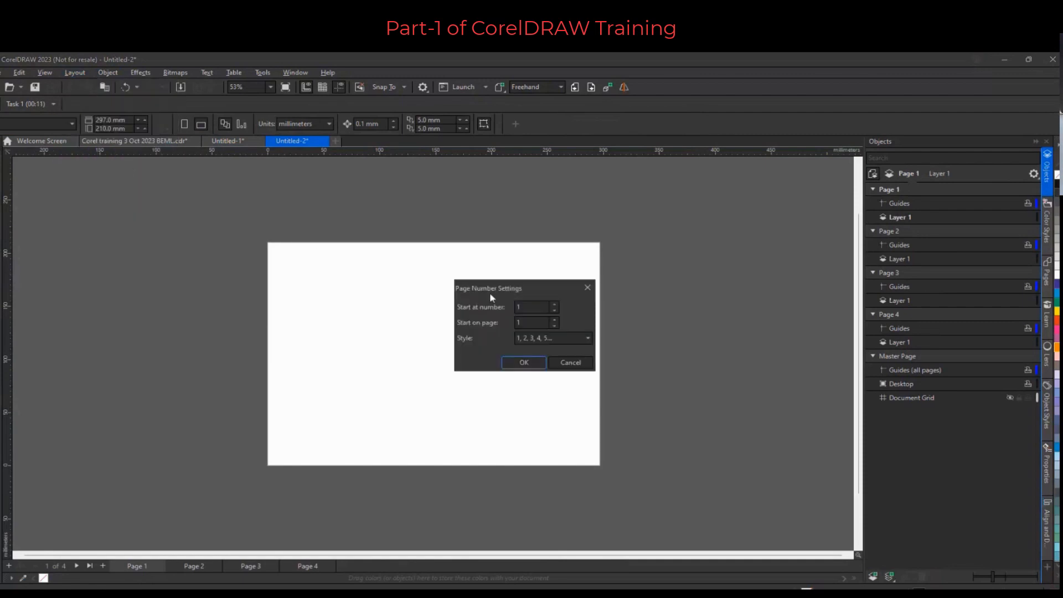
{"action": "left_click", "coordinate": [515, 363]}
{"action": "left_click", "coordinate": [81, 75]}
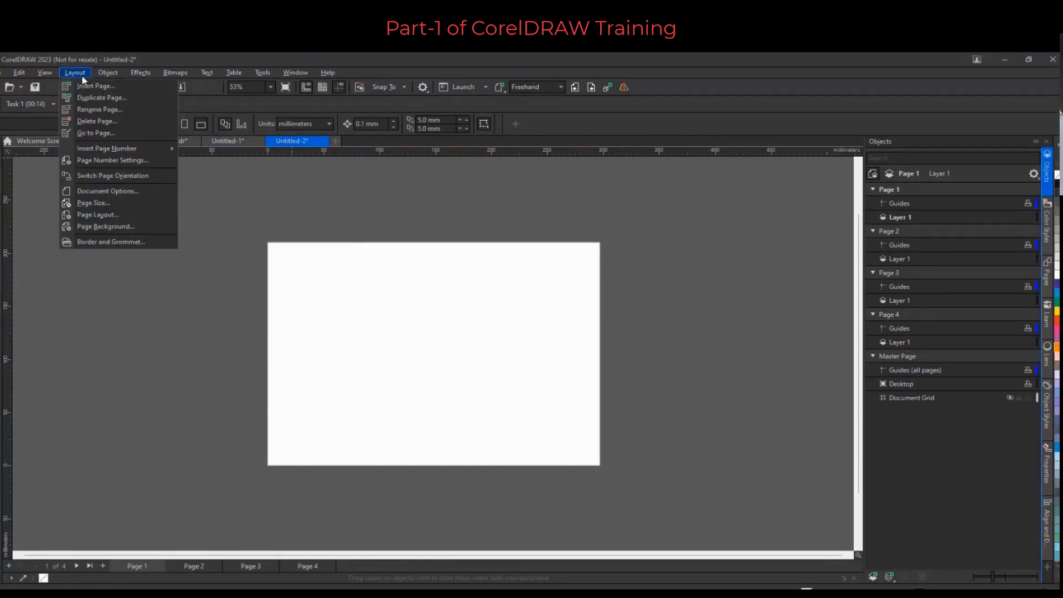
{"action": "mouse_move", "coordinate": [45, 72]}
{"action": "mouse_move", "coordinate": [109, 151]}
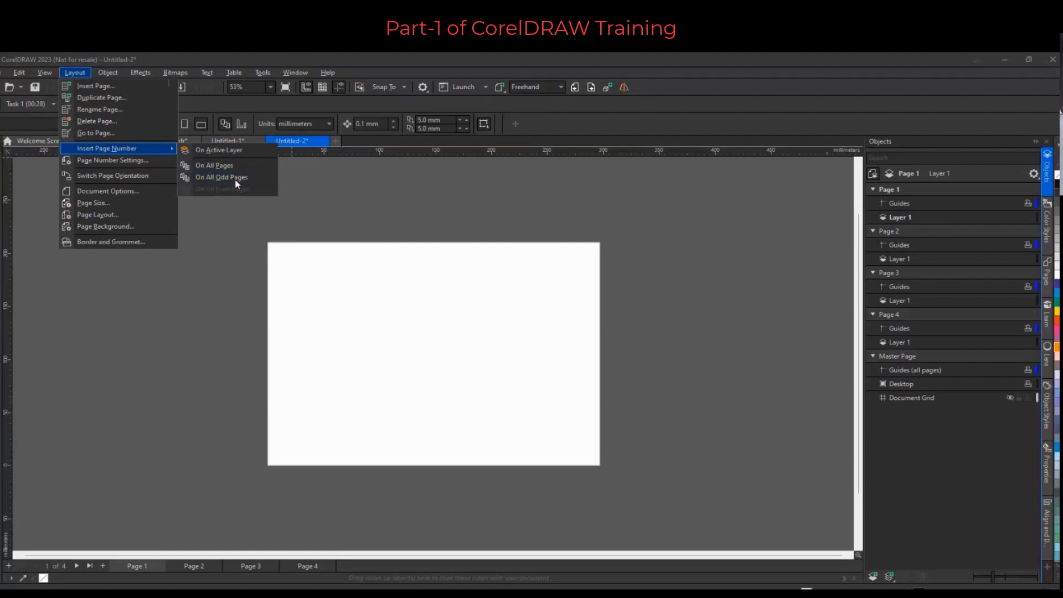
{"action": "left_click", "coordinate": [239, 151]}
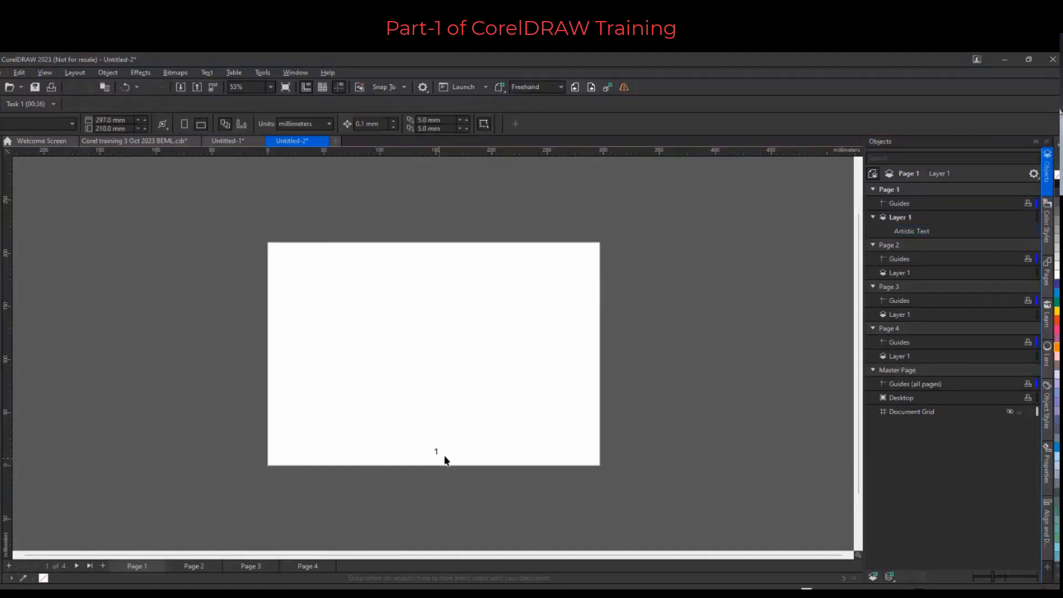
Zoom in and switch to Pages 2 and 3 to check which pages show a number
{"action": "scroll", "coordinate": [434, 466], "scroll_direction": "up", "scroll_amount": 1}
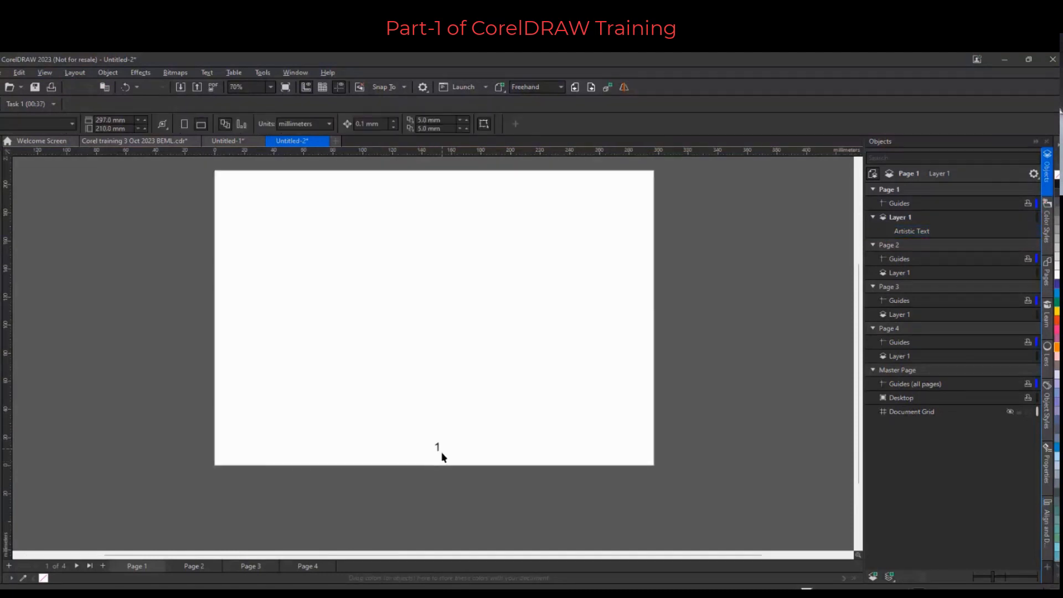
{"action": "left_click", "coordinate": [191, 563]}
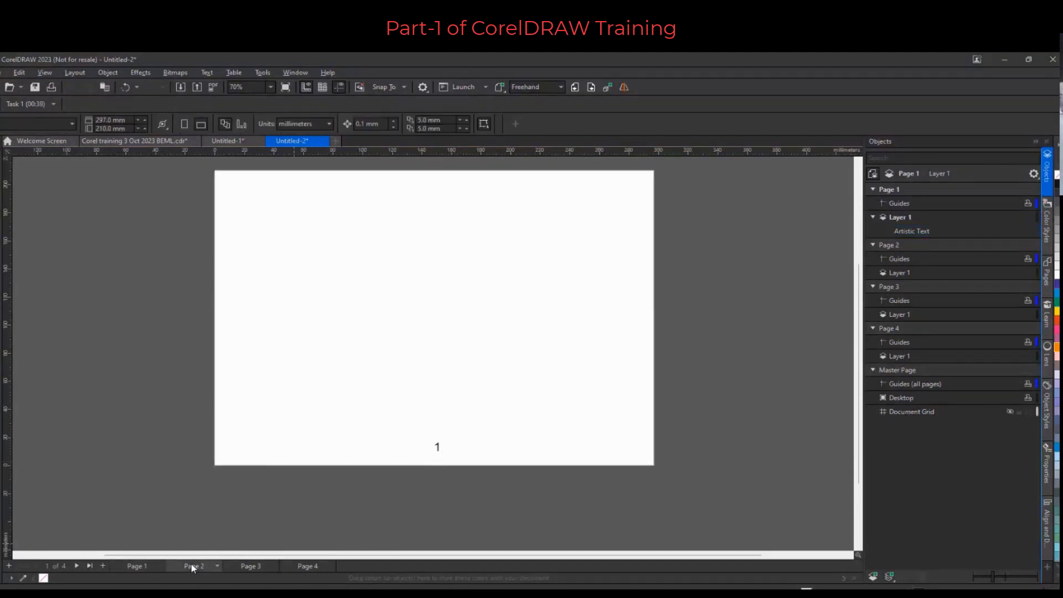
{"action": "left_click", "coordinate": [250, 564]}
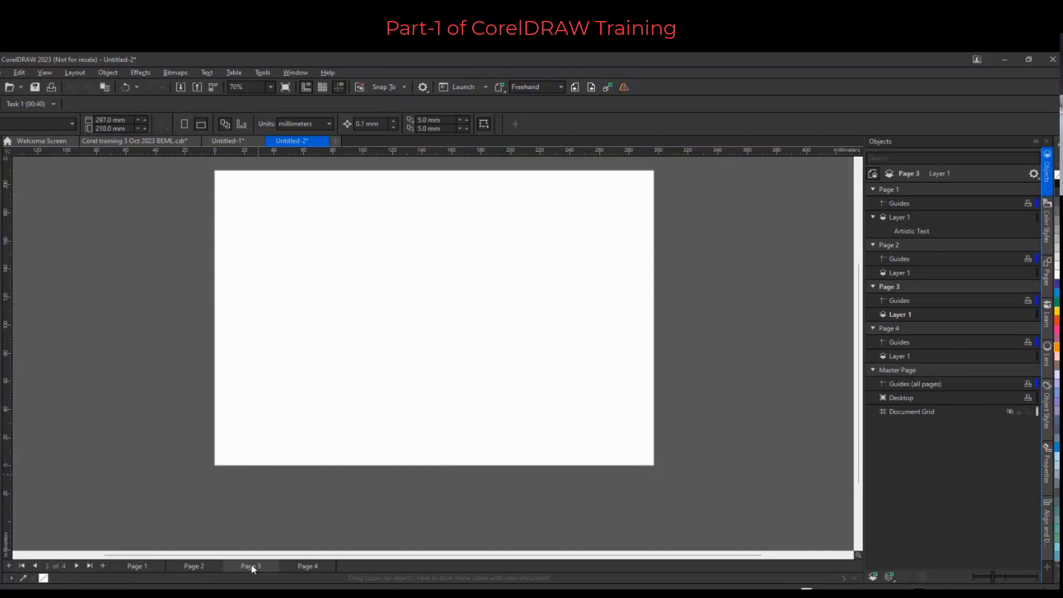
Insert a page number on the active layer of Page 3 and compare it with Page 2
{"action": "left_click", "coordinate": [77, 74]}
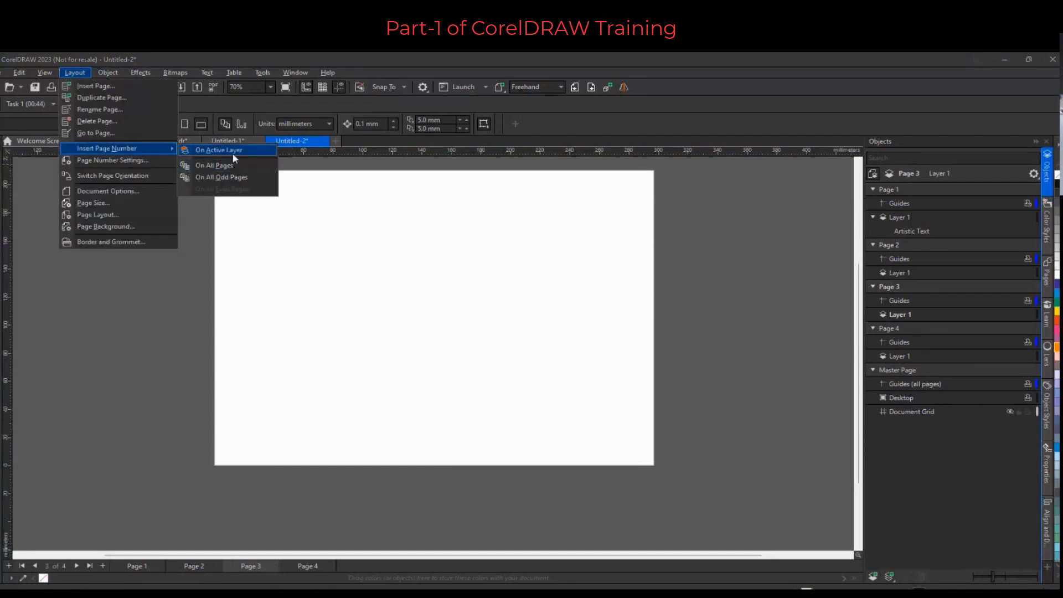
{"action": "left_click", "coordinate": [232, 153]}
{"action": "left_click", "coordinate": [233, 496]}
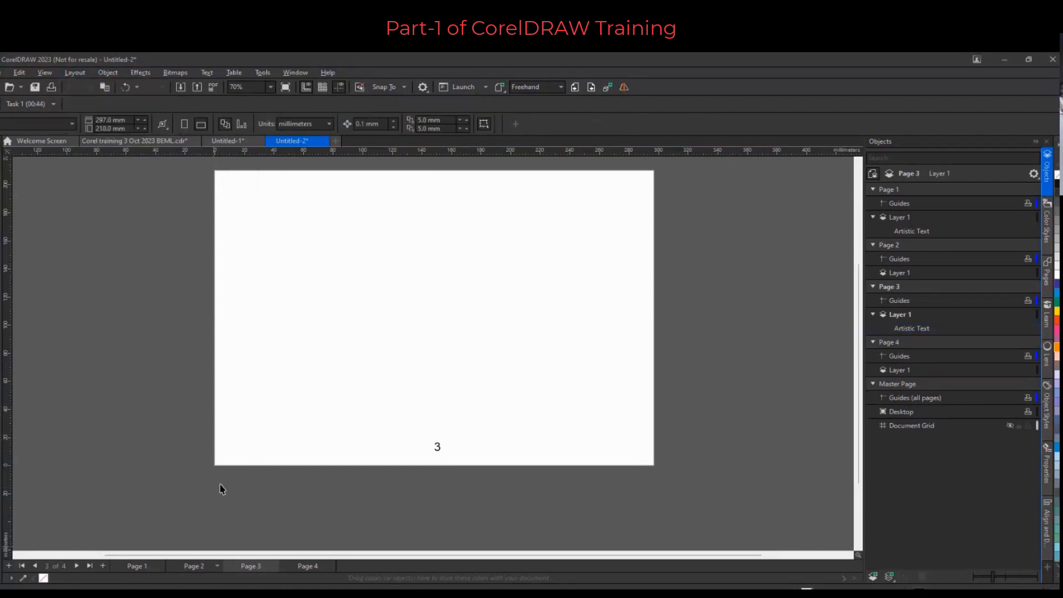
{"action": "left_click", "coordinate": [195, 569]}
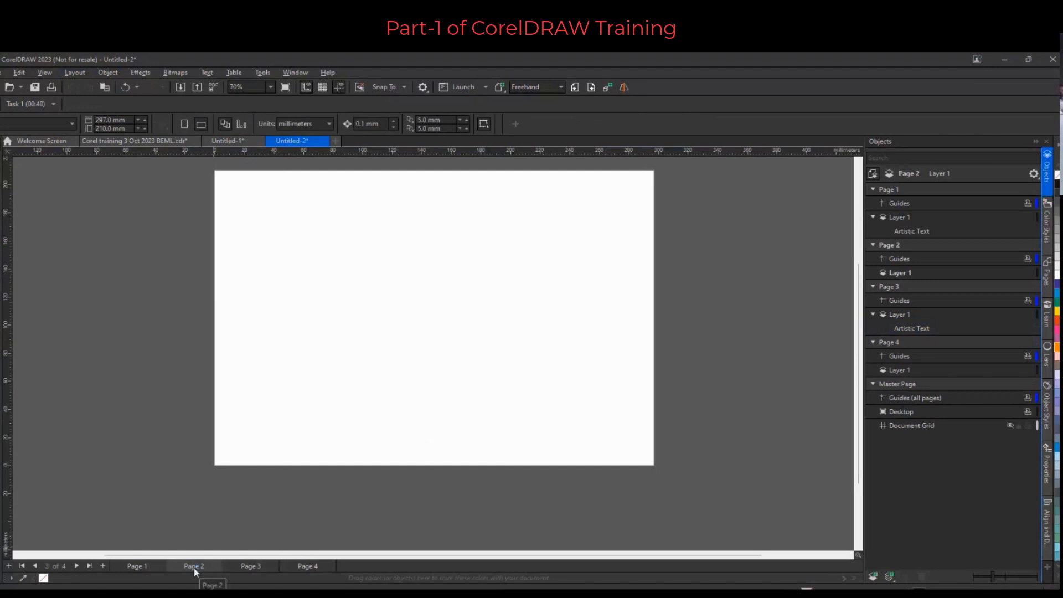
{"action": "left_click", "coordinate": [246, 568]}
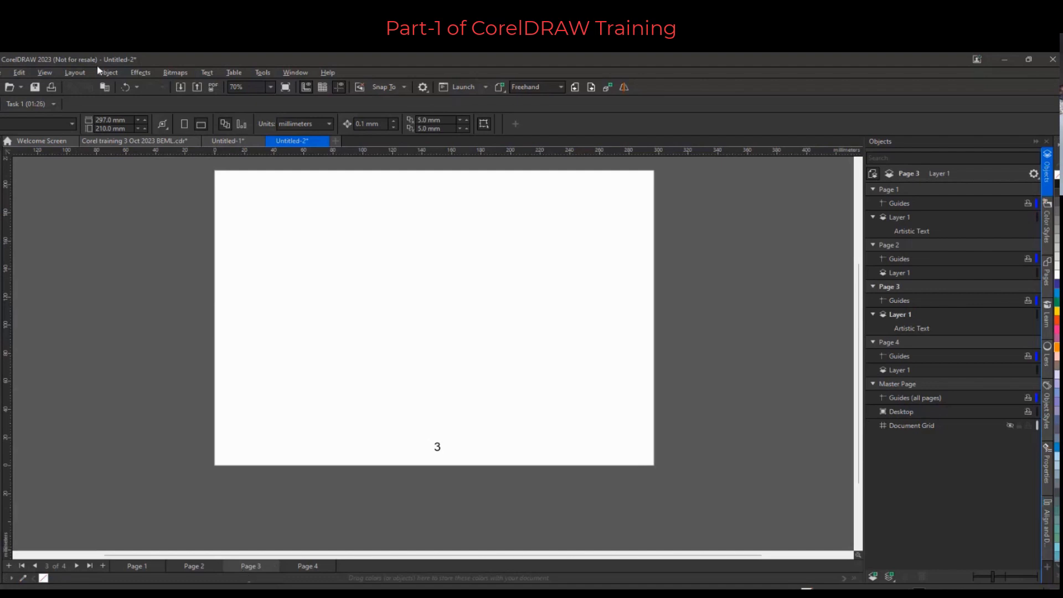
Open the Page Number Settings dialog, review its start number, start page and style options, and cancel
{"action": "left_click", "coordinate": [85, 72]}
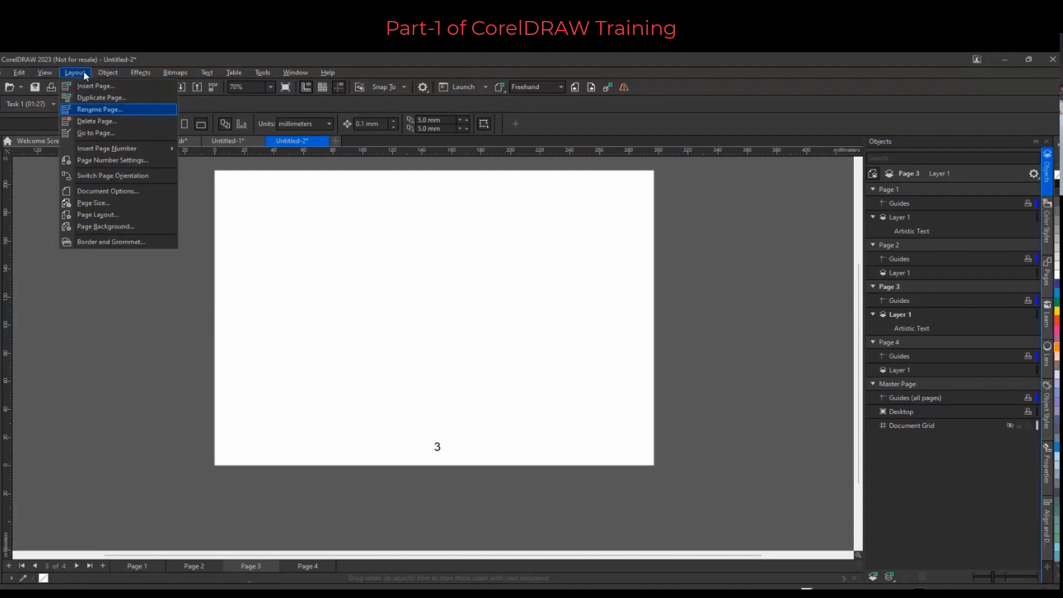
{"action": "left_click", "coordinate": [135, 159]}
{"action": "left_click_drag", "start_coordinate": [506, 288], "coordinate": [436, 241]}
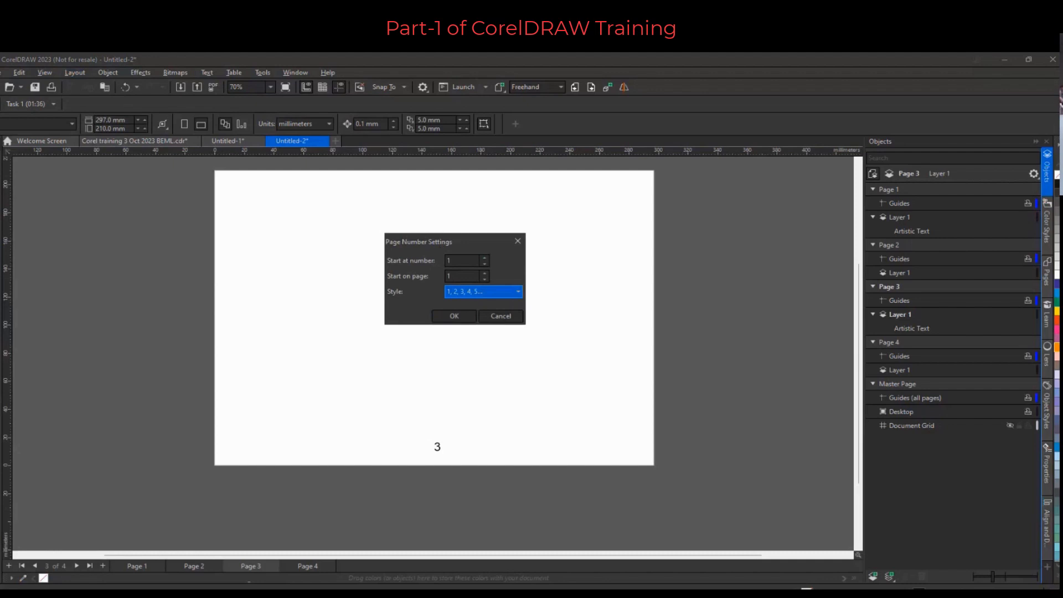
{"action": "key", "text": "Down"}
{"action": "key", "text": "Down"}
{"action": "key", "text": "Up"}
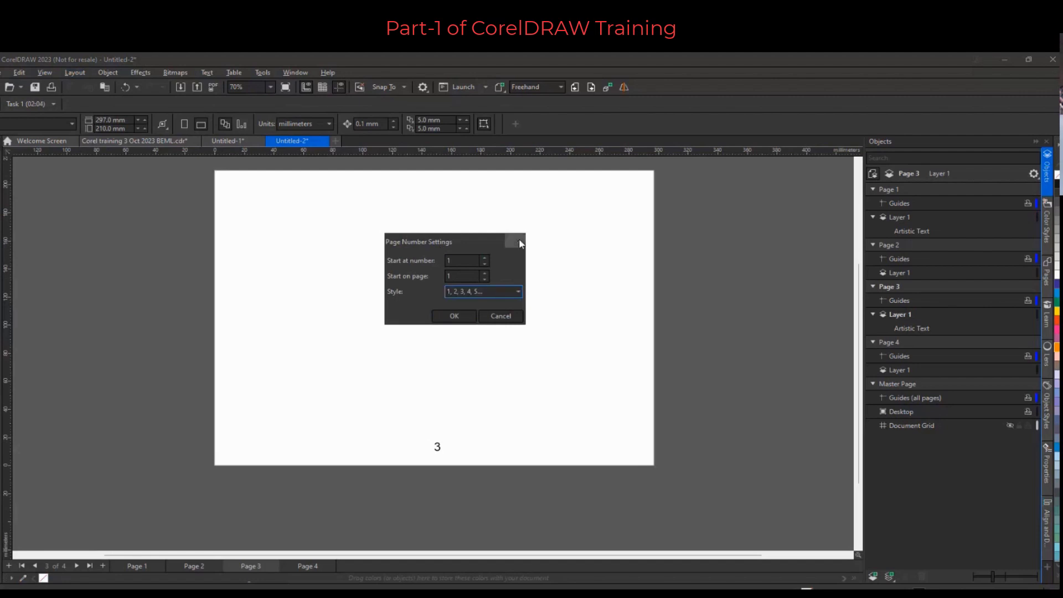
{"action": "left_click", "coordinate": [510, 318]}
Browse the Options dialog's General, Layout and Page Size settings for the document, then cancel without changes
{"action": "left_click", "coordinate": [423, 87]}
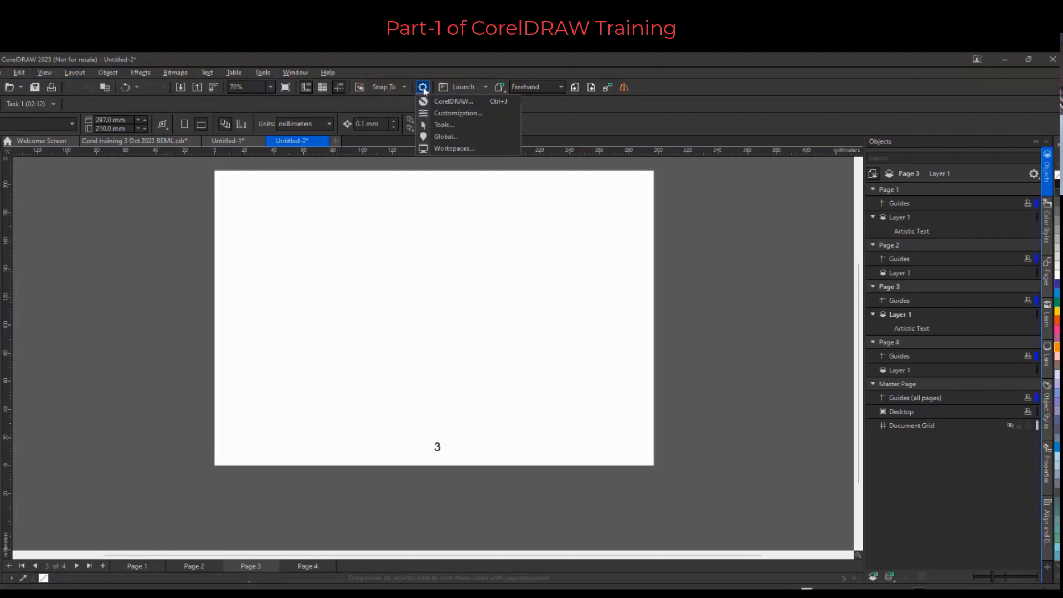
{"action": "left_click", "coordinate": [460, 103]}
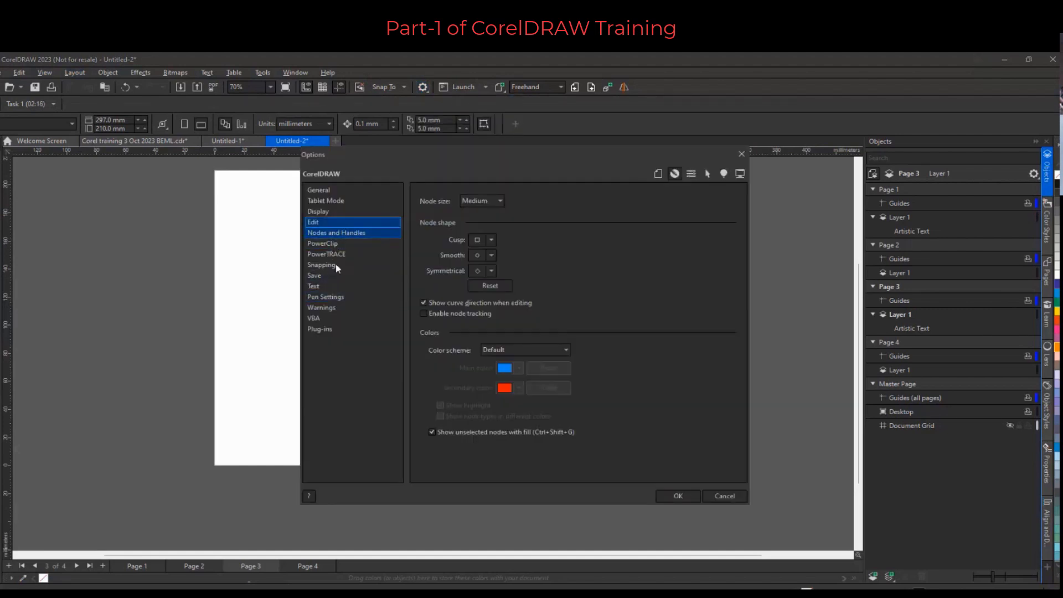
{"action": "left_click", "coordinate": [332, 190]}
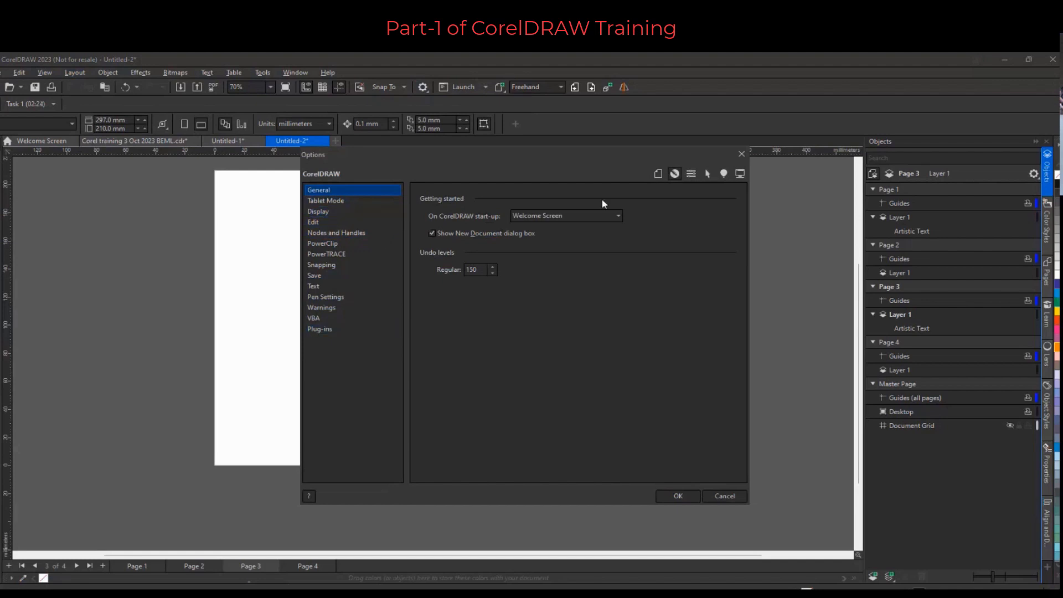
{"action": "left_click", "coordinate": [658, 173]}
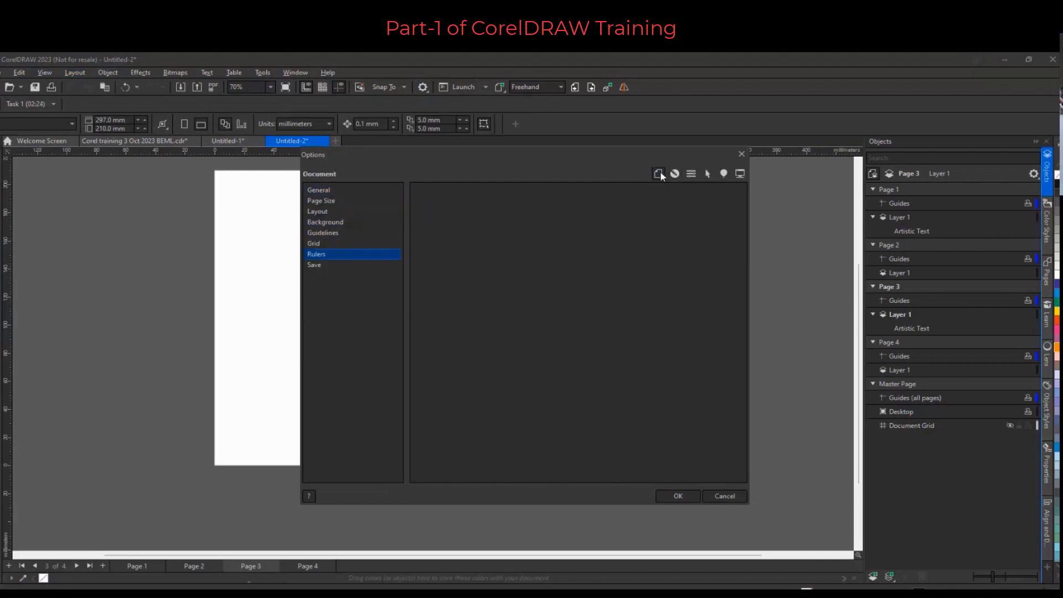
{"action": "left_click", "coordinate": [328, 210]}
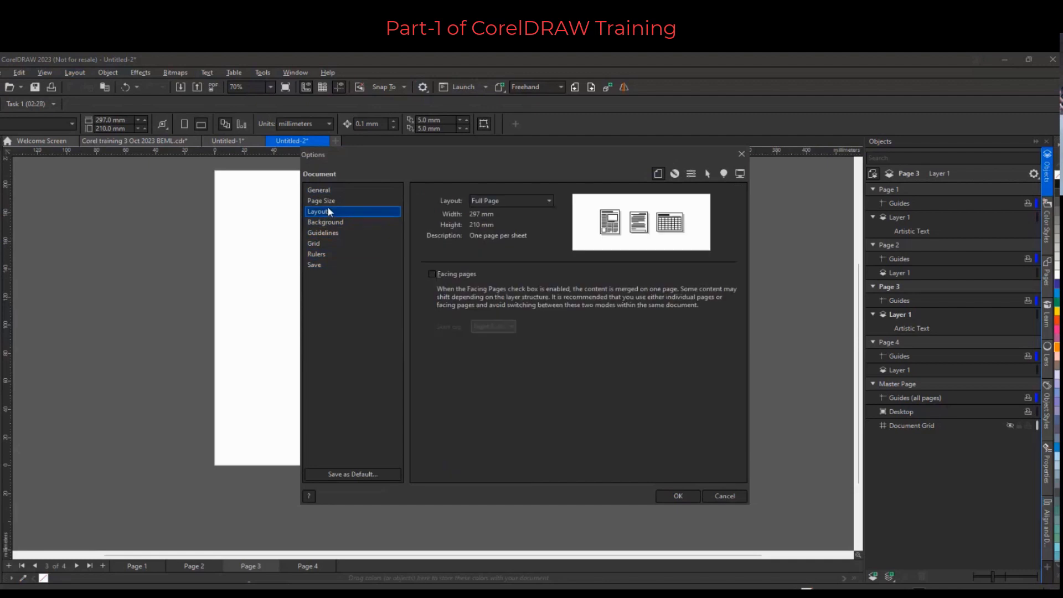
{"action": "left_click", "coordinate": [331, 201]}
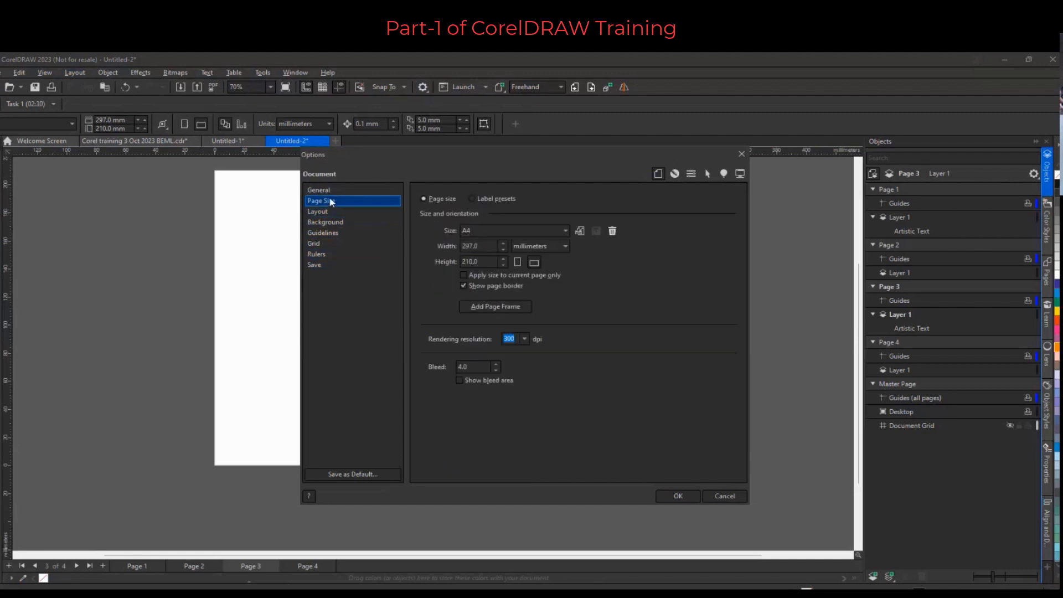
{"action": "left_click", "coordinate": [329, 191]}
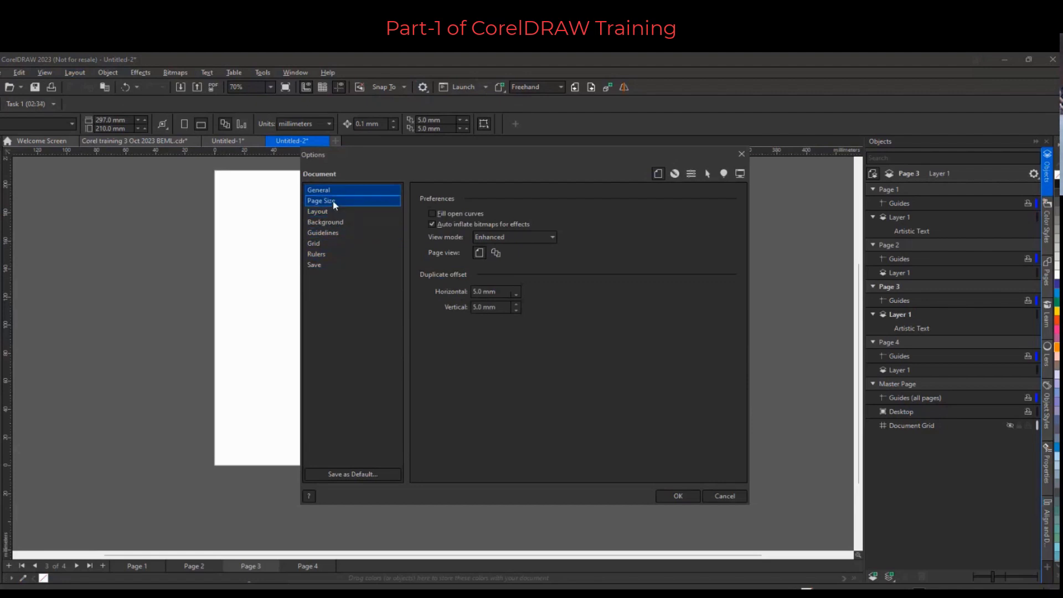
{"action": "left_click", "coordinate": [335, 203]}
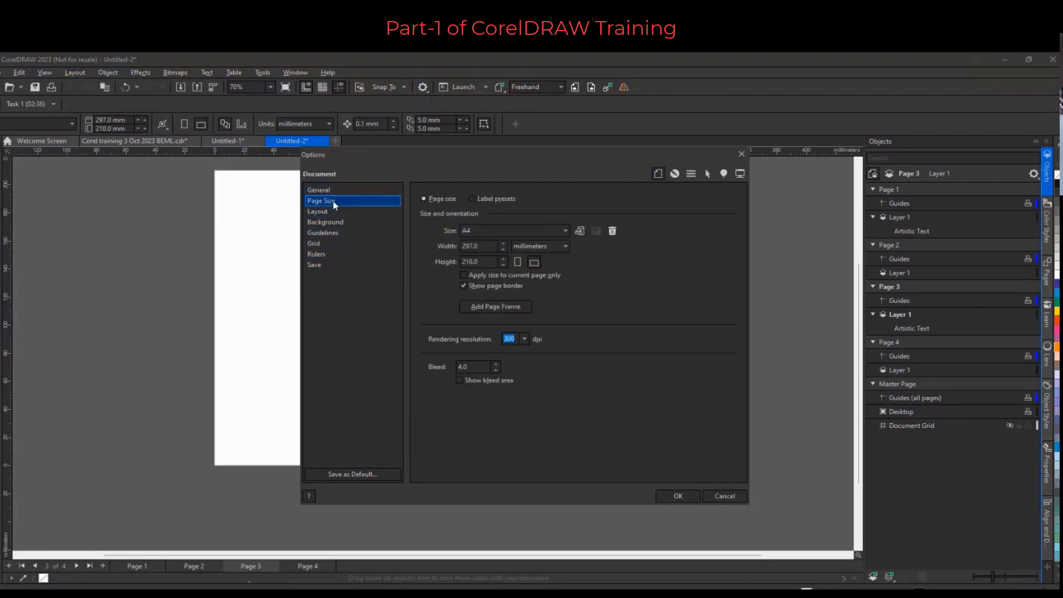
{"action": "left_click", "coordinate": [335, 212]}
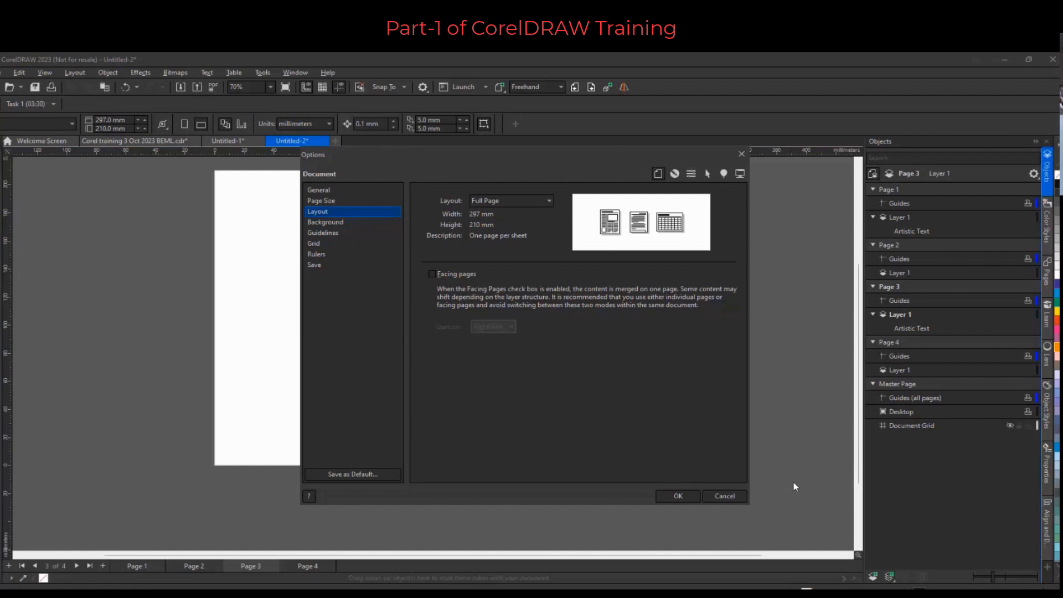
{"action": "left_click", "coordinate": [719, 496]}
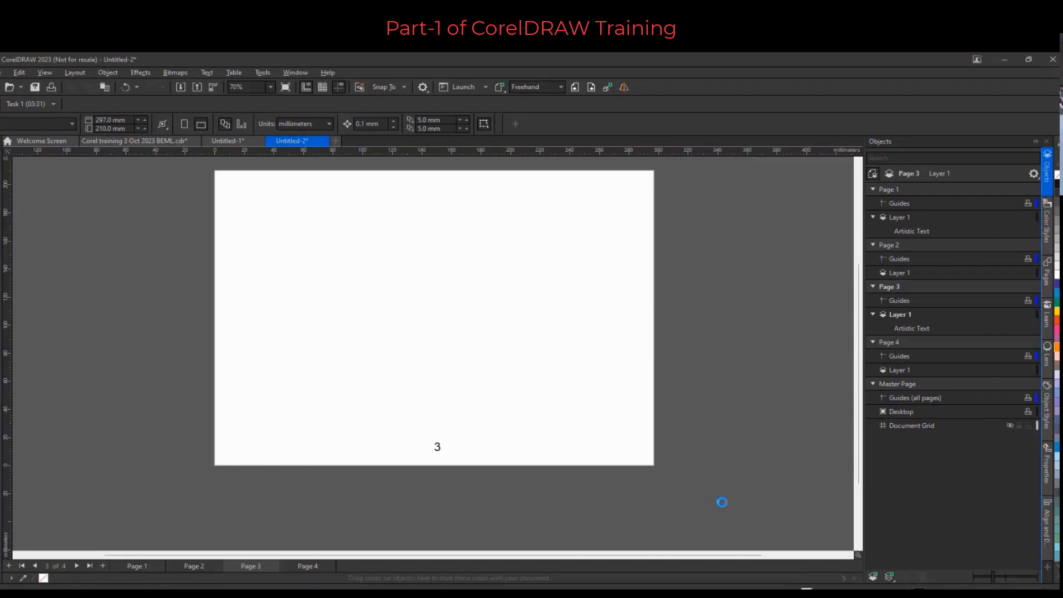
Select the page number on Page 3 and delete it
{"action": "left_click_drag", "start_coordinate": [417, 425], "coordinate": [418, 426]}
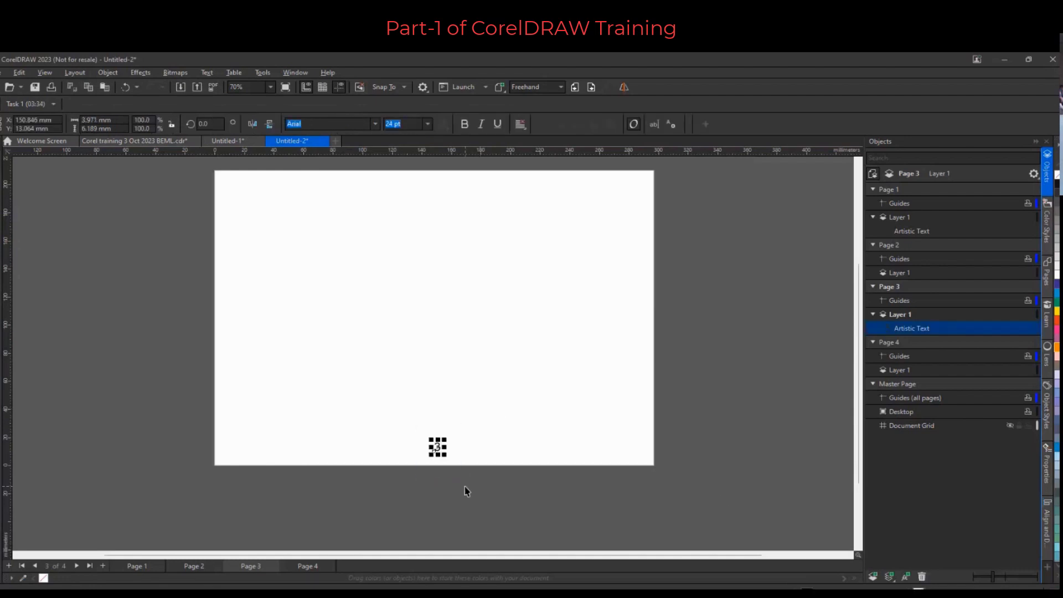
{"action": "key", "text": "Delete"}
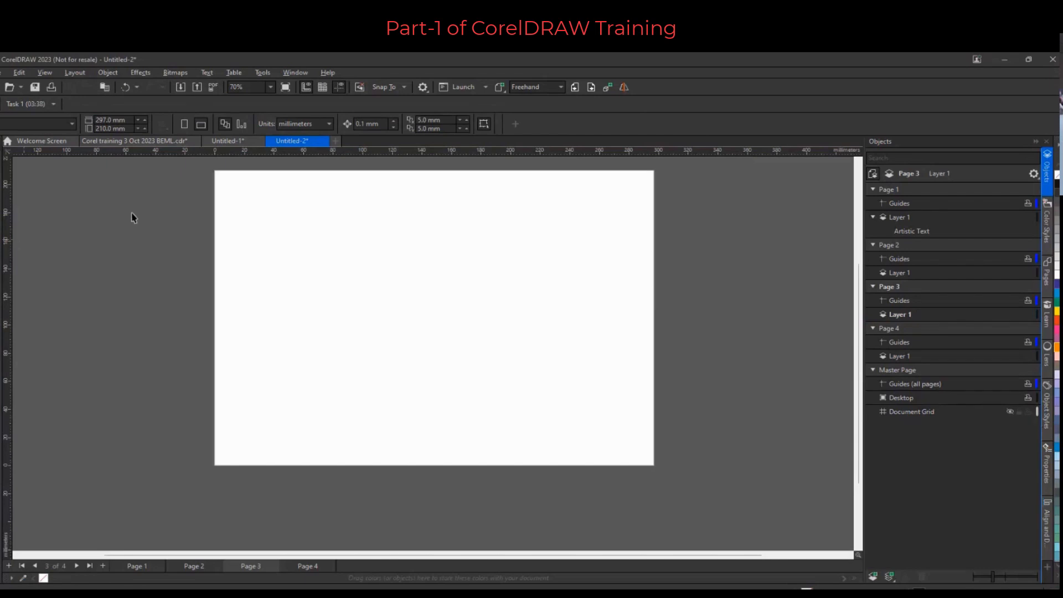
Create a page-sized rectangle and resize it into a footer band about 24 mm tall along Page 3's bottom edge
{"action": "double_click", "coordinate": [1, 257]}
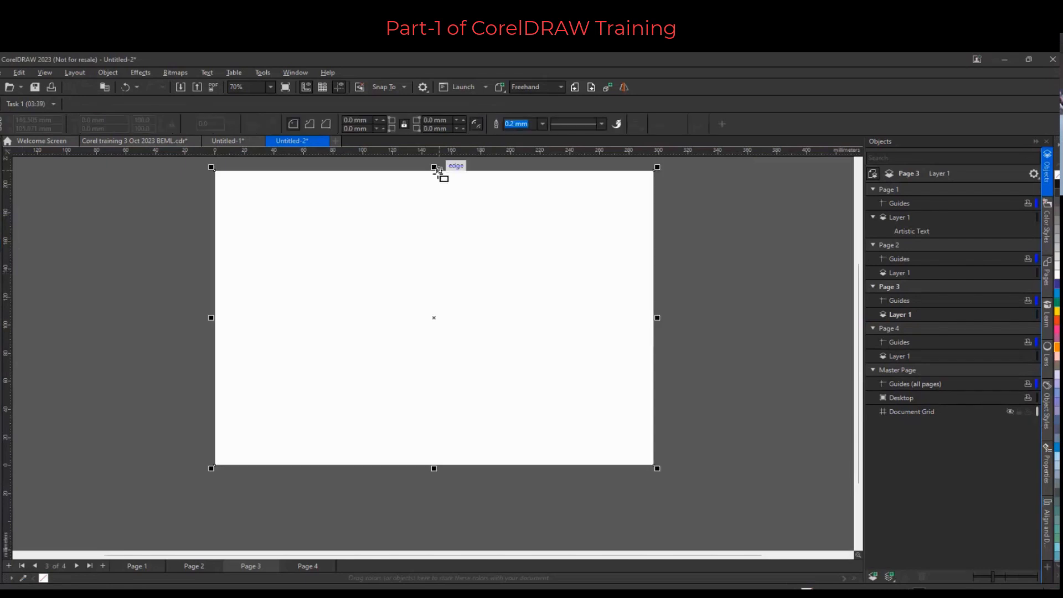
{"action": "left_click_drag", "start_coordinate": [435, 168], "coordinate": [419, 430]}
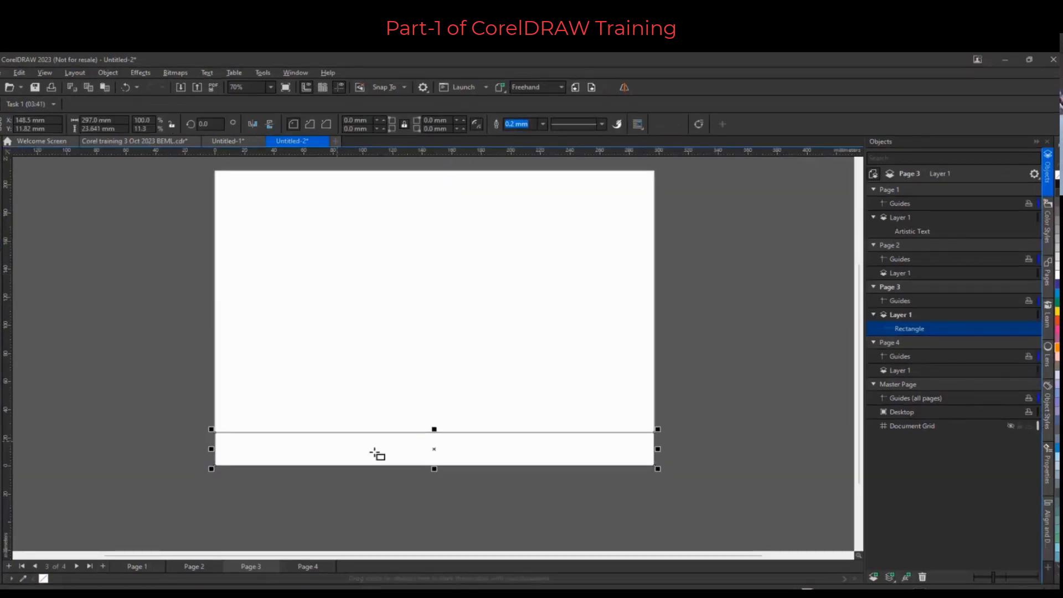
Create another page-sized rectangle and resize it into a header band about 32 mm tall along the top edge
{"action": "double_click", "coordinate": [2, 249]}
{"action": "left_click_drag", "start_coordinate": [433, 465], "coordinate": [462, 300]}
{"action": "key", "text": "ctrl+z"}
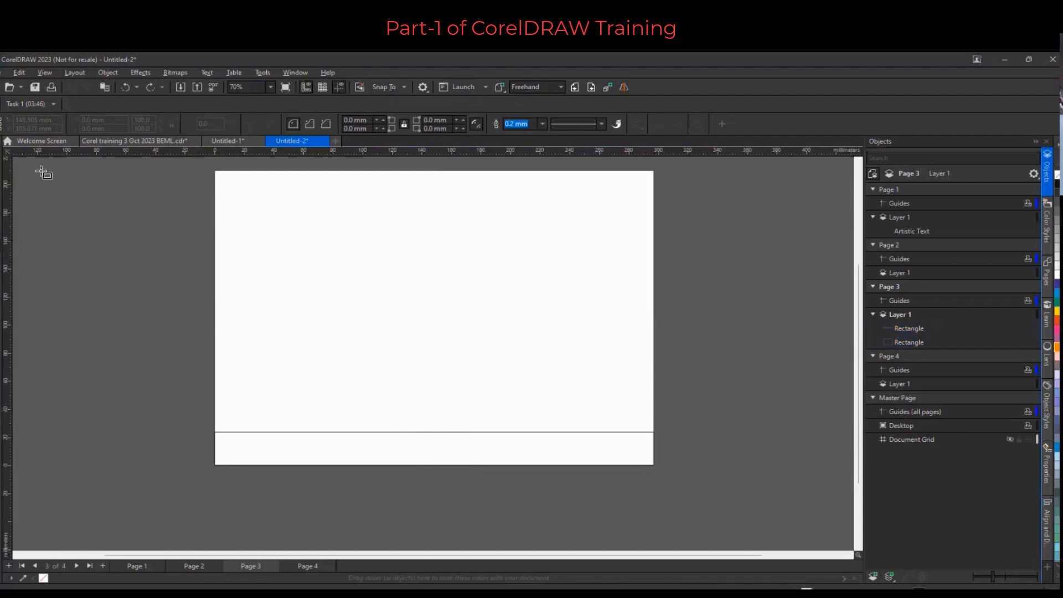
{"action": "left_click", "coordinate": [370, 306]}
{"action": "left_click_drag", "start_coordinate": [434, 468], "coordinate": [487, 217]}
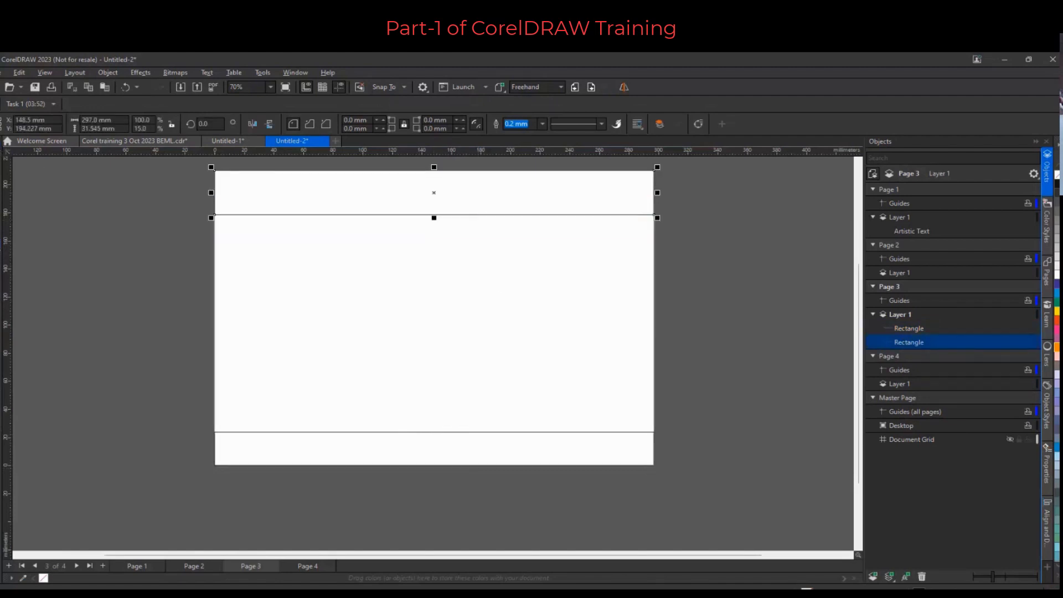
Draw a small square of about 13 × 15 mm in the header and a rectangle about 37 × 10 mm at the footer's right end
{"action": "key", "text": "F6"}
{"action": "left_click_drag", "start_coordinate": [231, 184], "coordinate": [247, 204]}
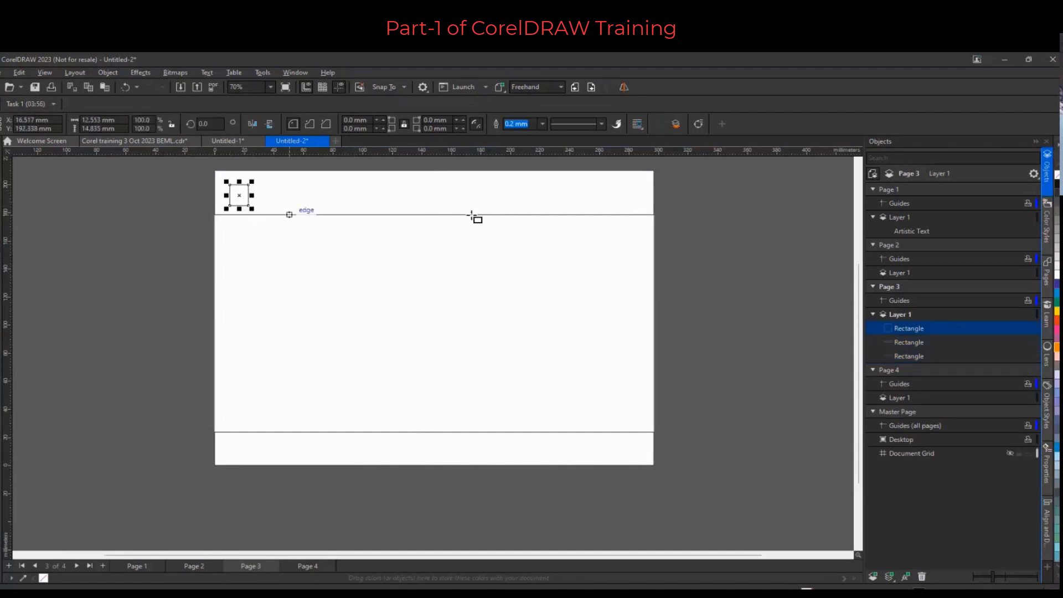
{"action": "left_click_drag", "start_coordinate": [584, 440], "coordinate": [645, 460]}
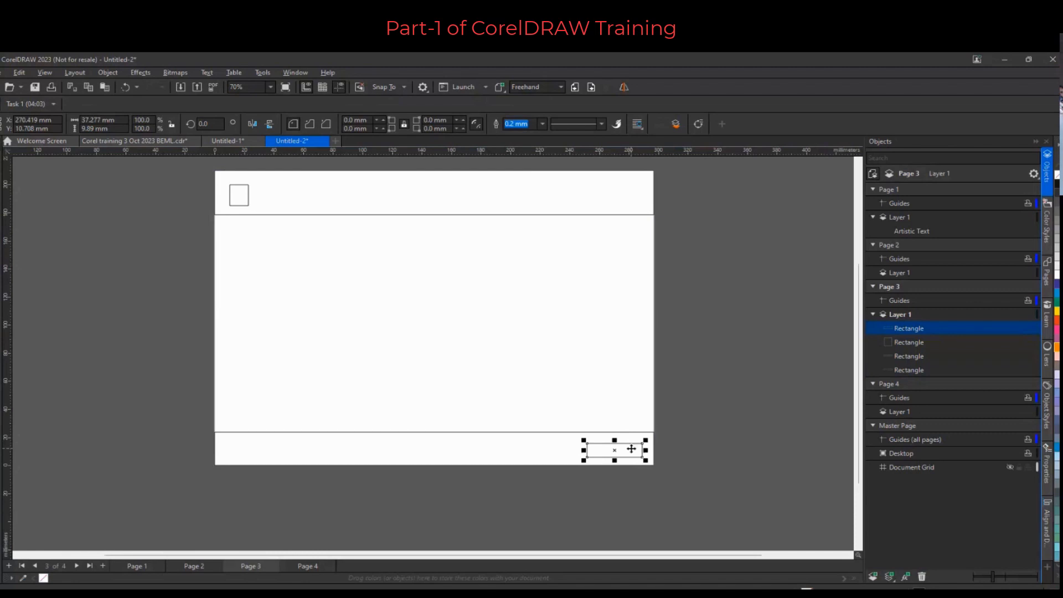
{"action": "mouse_move", "coordinate": [631, 448]}
{"action": "left_mouse_down"}
{"action": "mouse_move", "coordinate": [921, 456]}
{"action": "mouse_move", "coordinate": [922, 443]}
{"action": "mouse_move", "coordinate": [918, 426]}
{"action": "mouse_move", "coordinate": [911, 441]}
{"action": "mouse_move", "coordinate": [616, 451]}
{"action": "mouse_move", "coordinate": [629, 448]}
{"action": "left_mouse_up"}
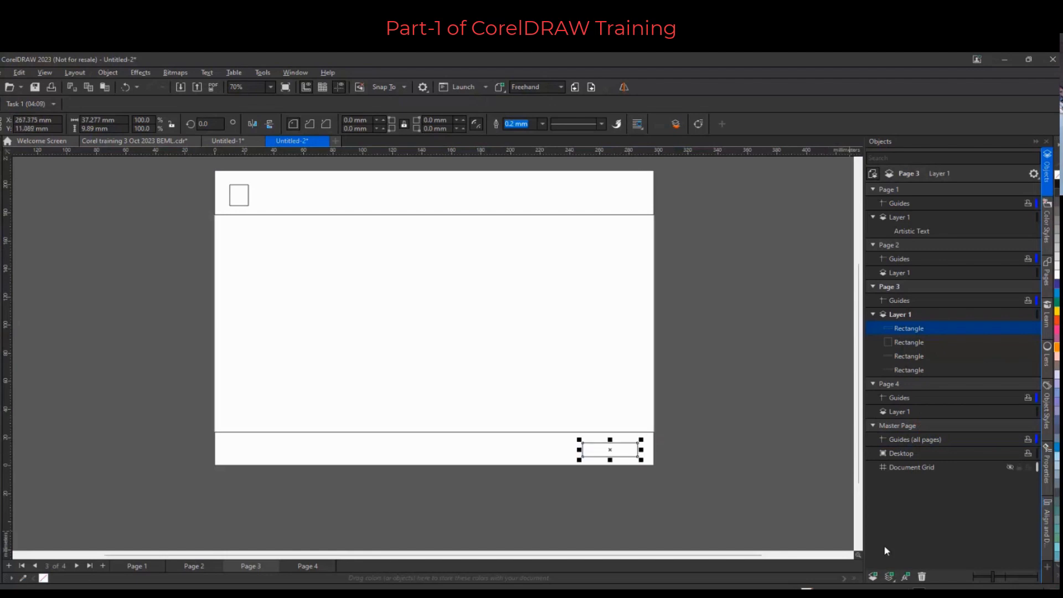
Add a new master layer for all pages and move the footer's small rectangle and the header square onto it
{"action": "left_click", "coordinate": [889, 576]}
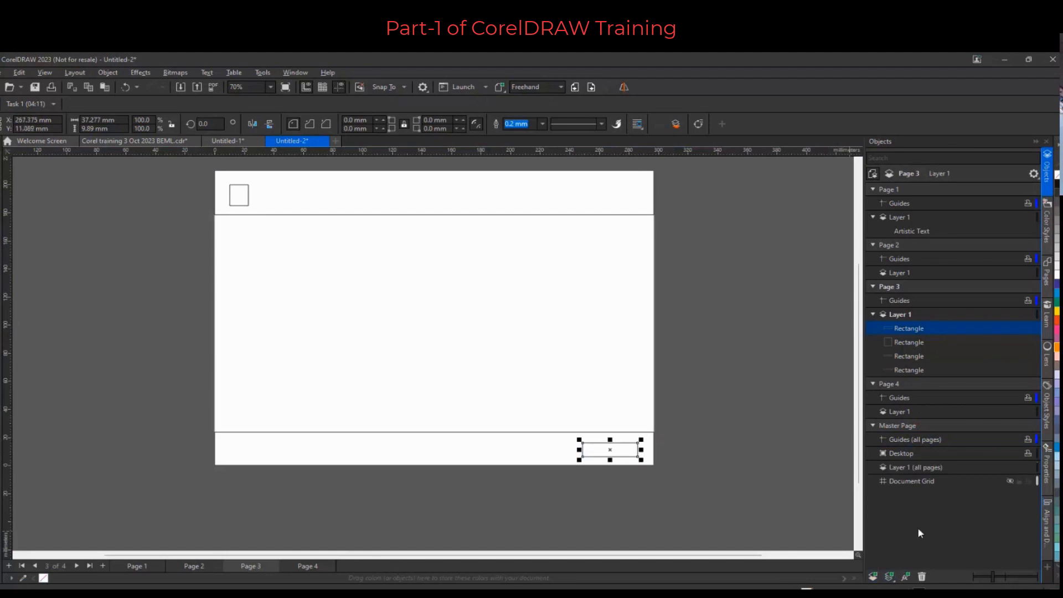
{"action": "left_click_drag", "start_coordinate": [616, 446], "coordinate": [919, 471]}
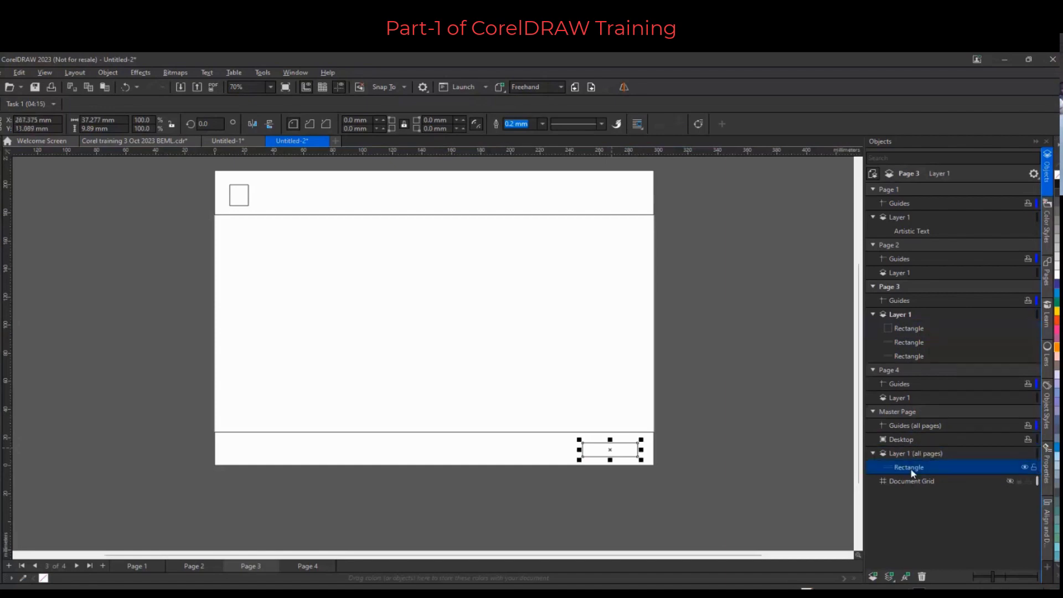
{"action": "left_click", "coordinate": [245, 201]}
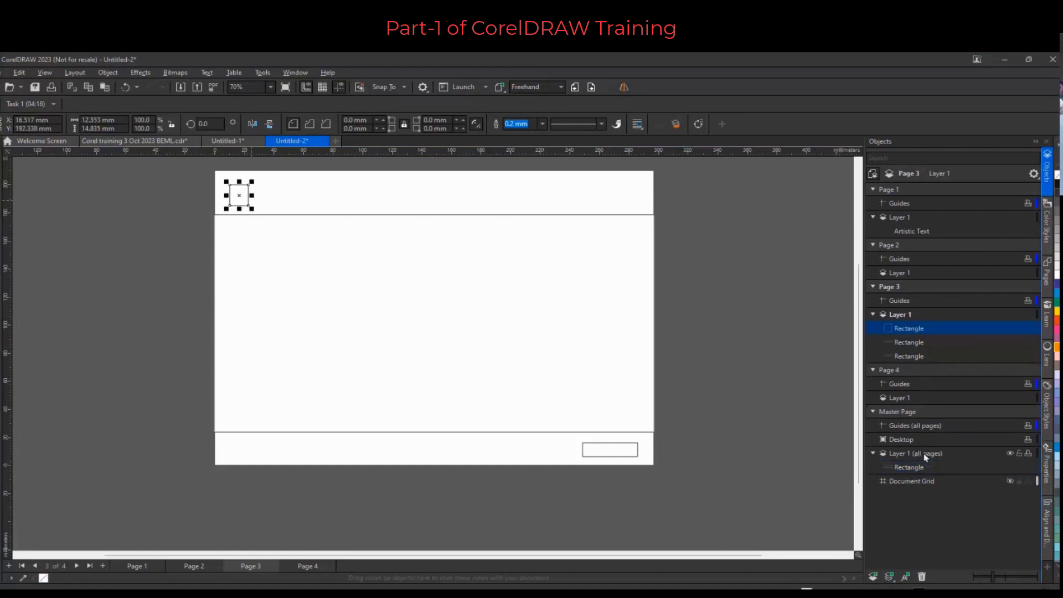
{"action": "left_click_drag", "start_coordinate": [924, 457], "coordinate": [924, 458]}
Fill the master layer's header square with pink and its small footer rectangle with green
{"action": "left_click", "coordinate": [614, 459]}
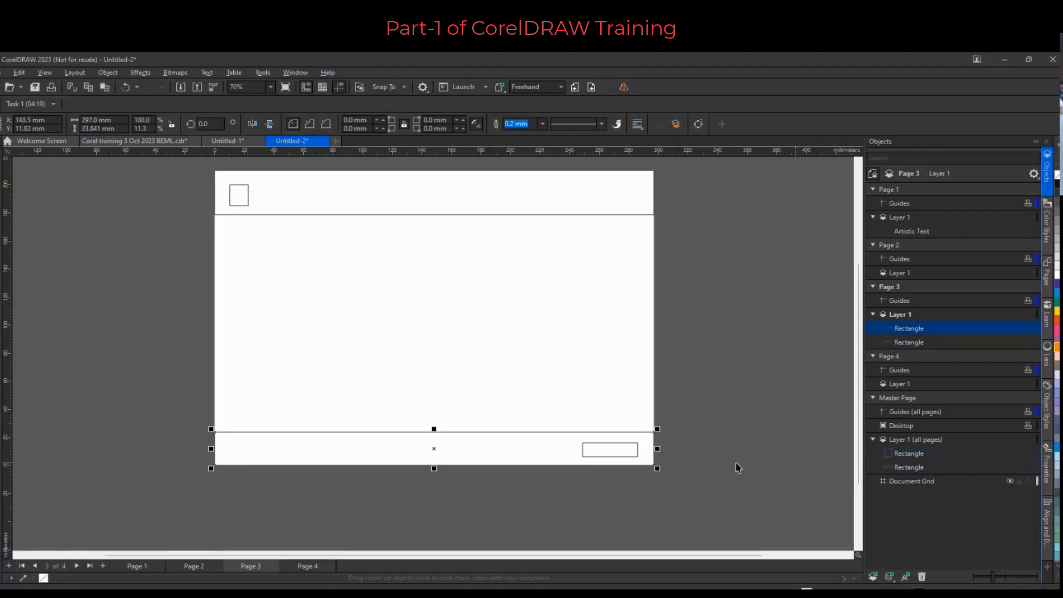
{"action": "left_click", "coordinate": [794, 462]}
{"action": "left_click", "coordinate": [919, 448]}
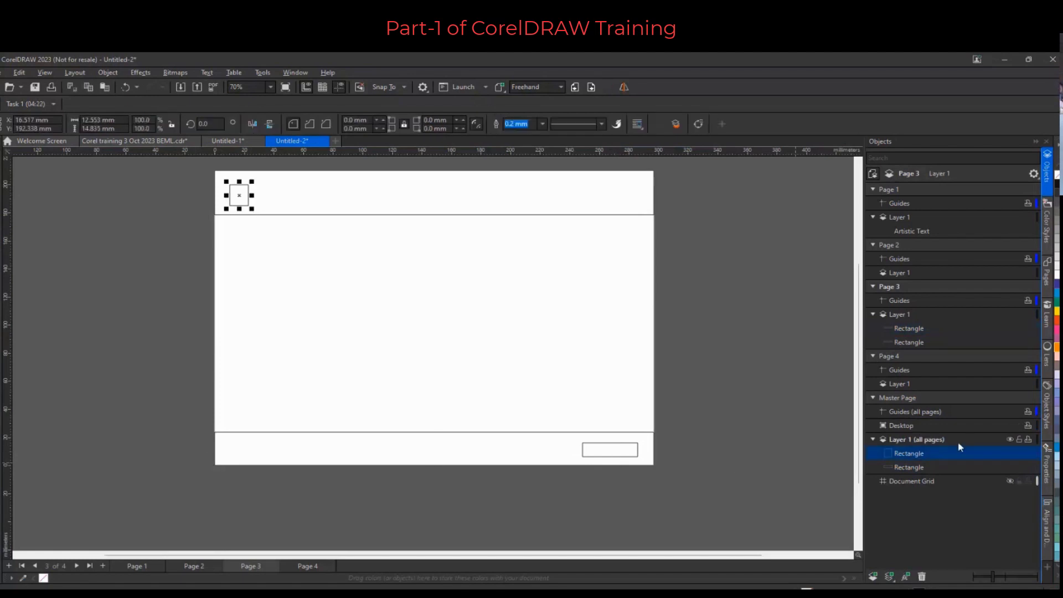
{"action": "left_click", "coordinate": [1056, 329]}
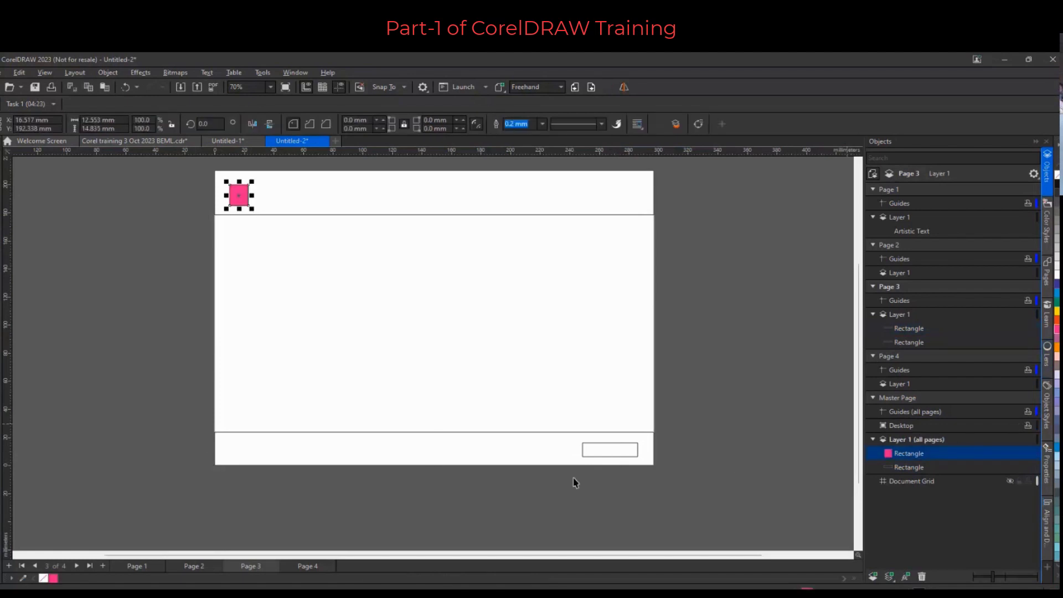
{"action": "left_click", "coordinate": [902, 467]}
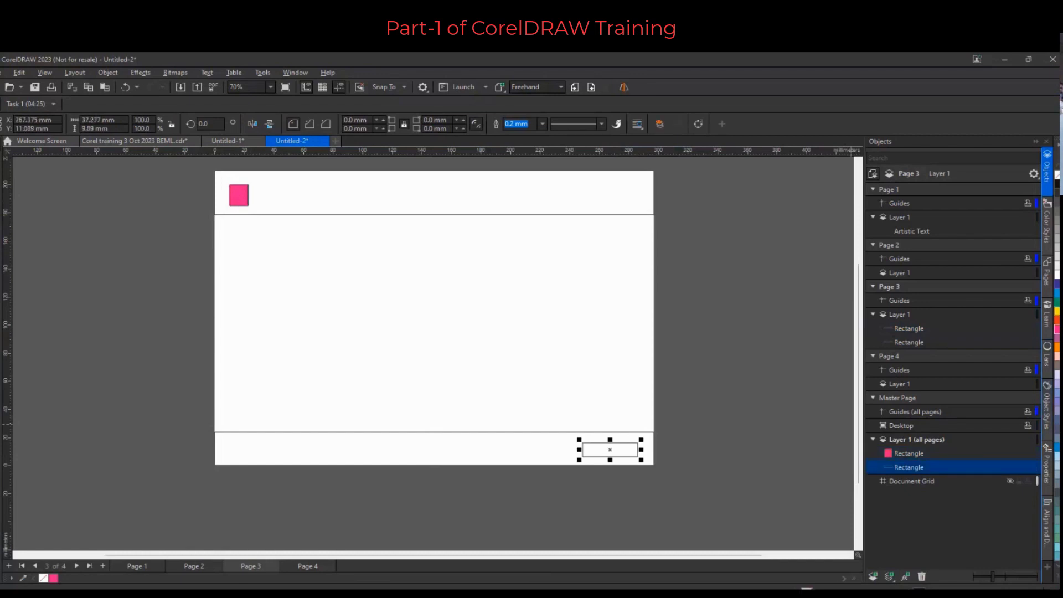
{"action": "left_click", "coordinate": [1057, 303]}
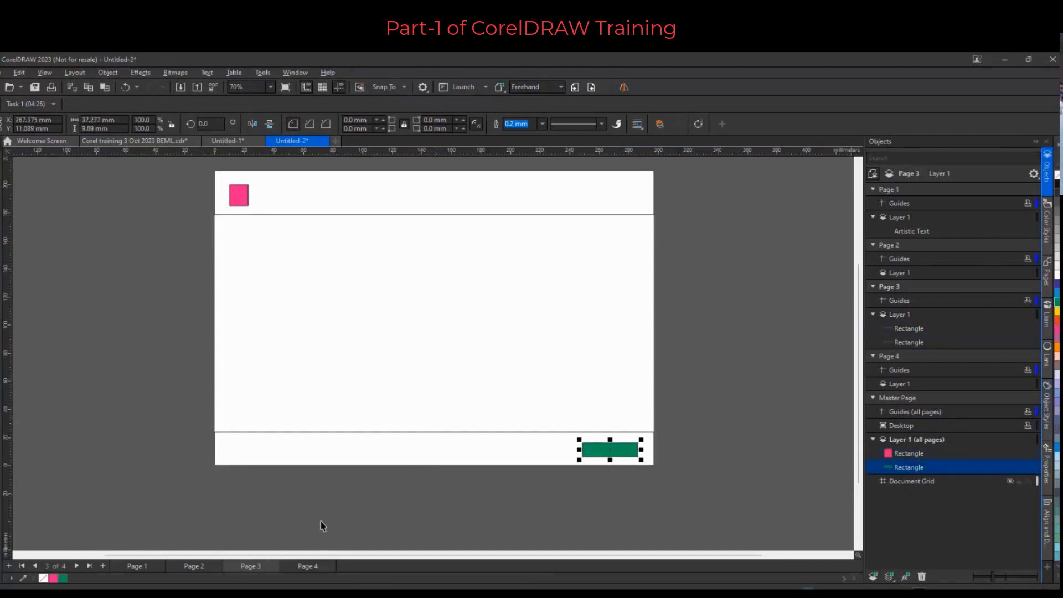
Switch between pages to check that the master layer shapes appear on every page
{"action": "left_click", "coordinate": [145, 565]}
{"action": "left_click", "coordinate": [235, 564]}
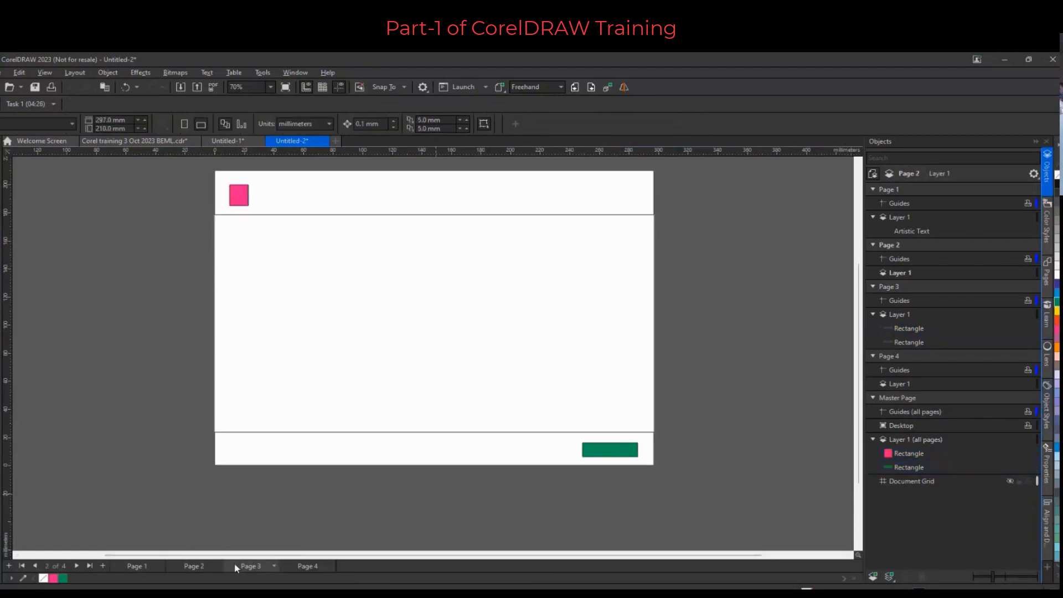
{"action": "left_click", "coordinate": [602, 464]}
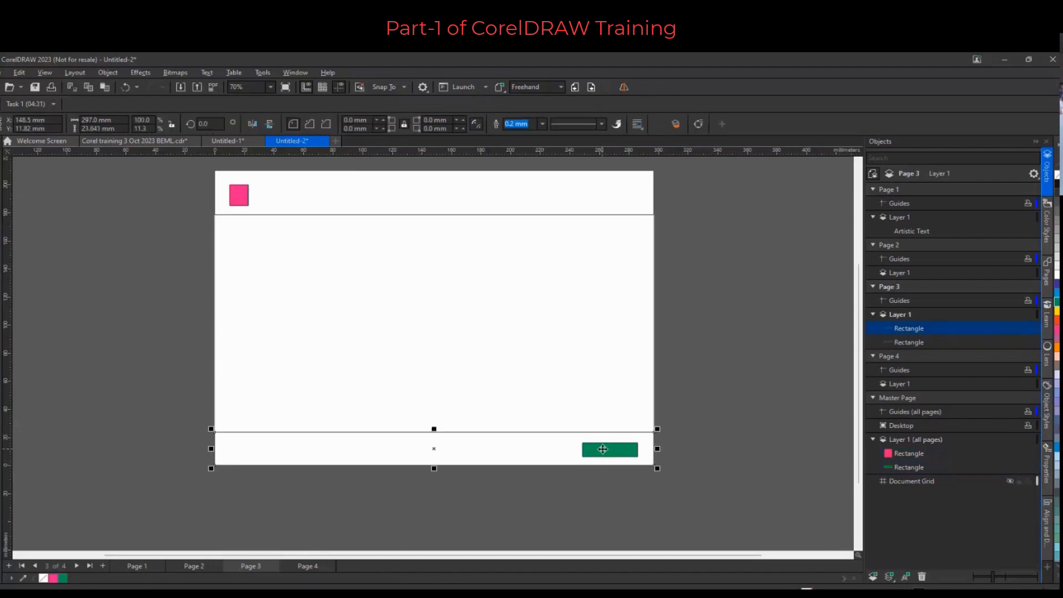
{"action": "left_click", "coordinate": [595, 485]}
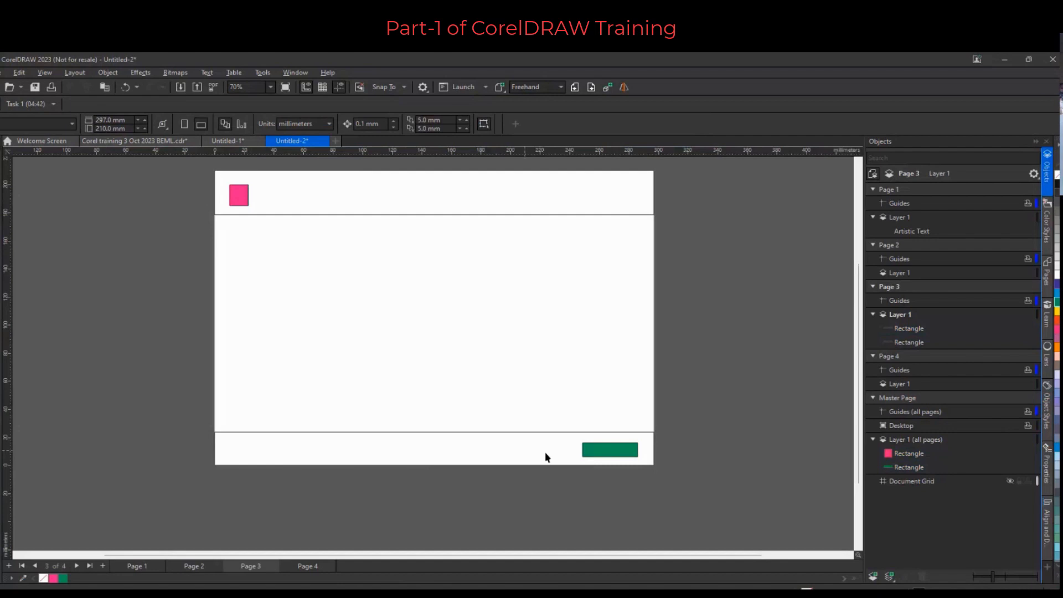
Switch to the Corel training 3 Oct 2023 BEML.cdr document and zoom out on Page 10
{"action": "left_click", "coordinate": [133, 141]}
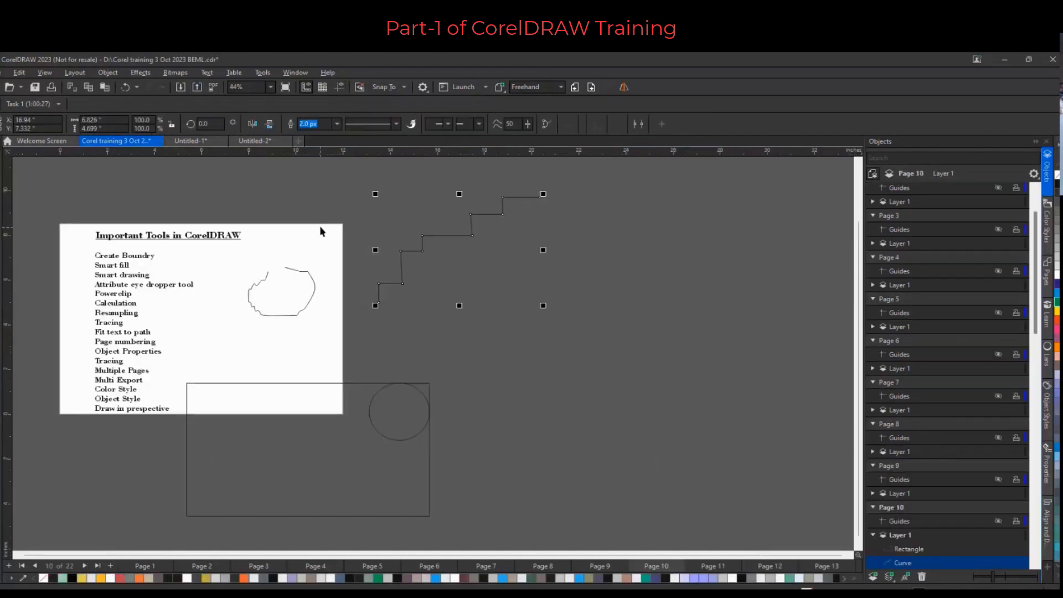
{"action": "scroll", "coordinate": [320, 231], "scroll_direction": "down", "scroll_amount": 2}
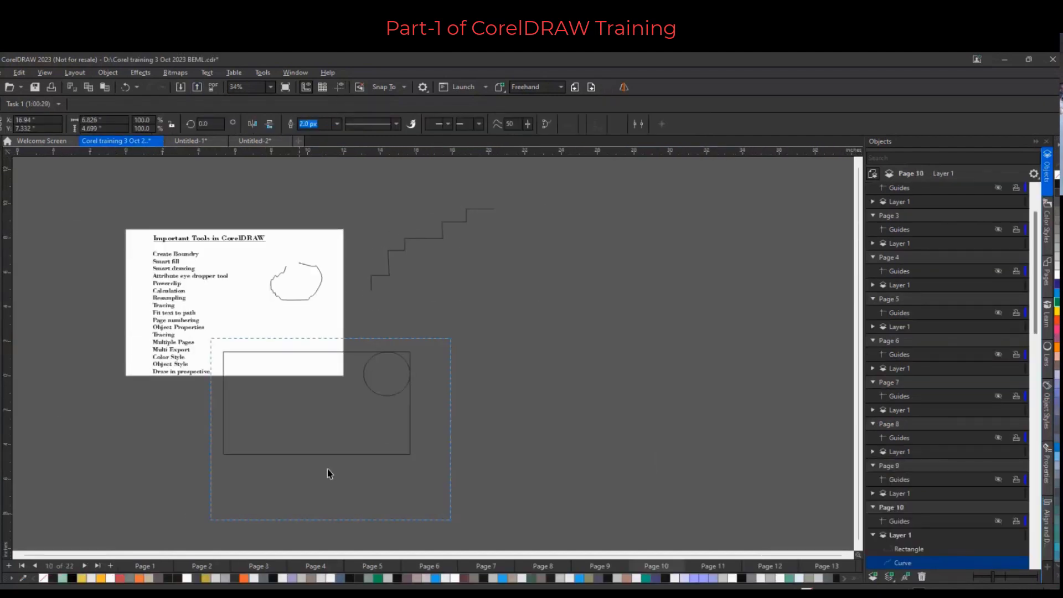
Delete the leftover rectangle, circle, staircase line and freehand curve from Page 10, leaving only the tools list
{"action": "left_click_drag", "start_coordinate": [327, 469], "coordinate": [212, 518]}
{"action": "key", "text": "Delete"}
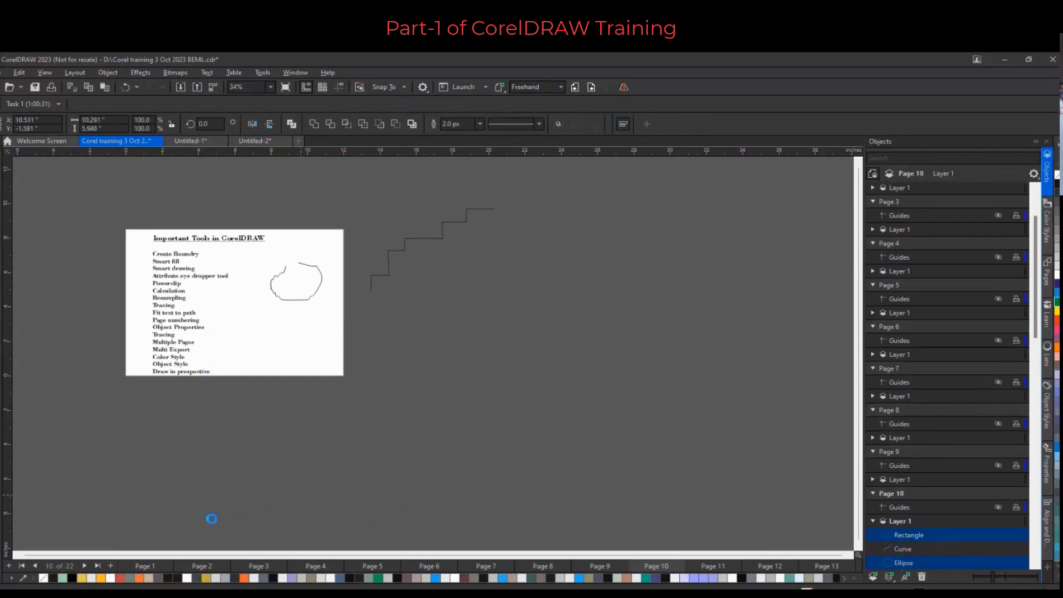
{"action": "left_click_drag", "start_coordinate": [274, 199], "coordinate": [510, 334]}
{"action": "key", "text": "Delete"}
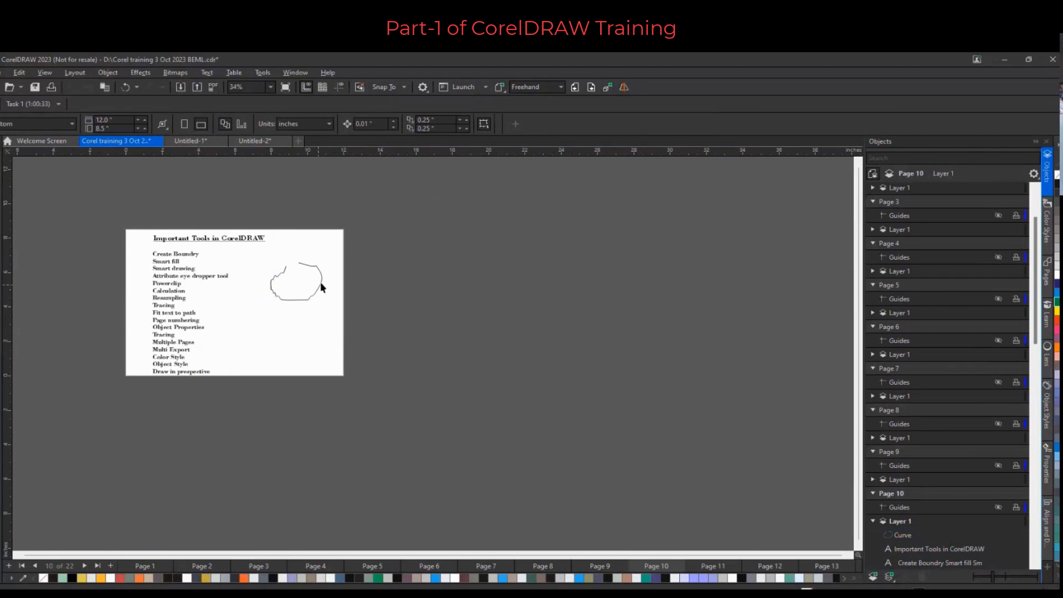
{"action": "key", "text": "Delete"}
{"action": "scroll", "coordinate": [151, 286], "scroll_direction": "up", "scroll_amount": 2}
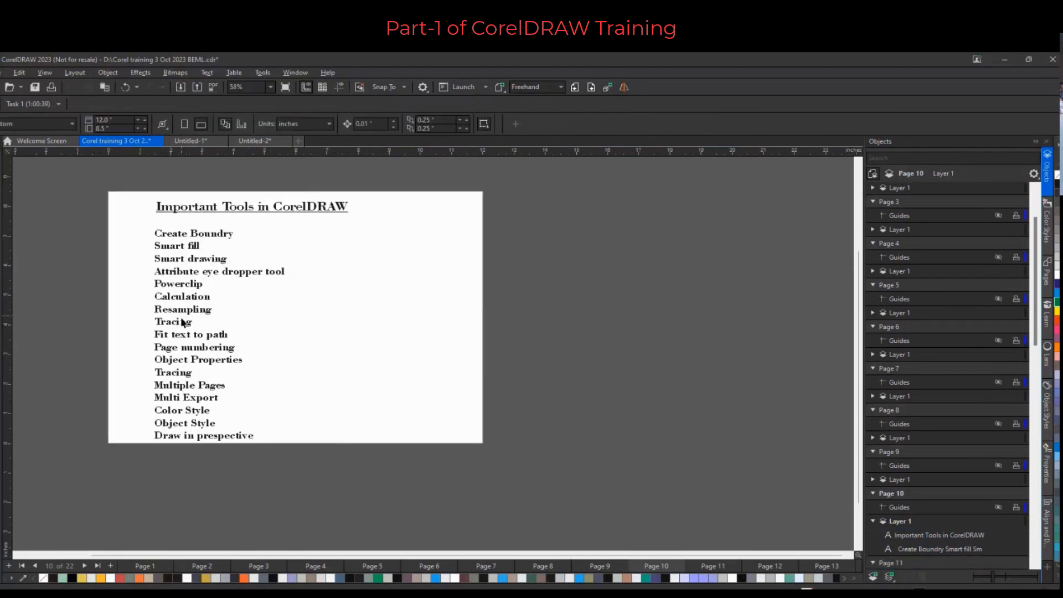
Shift the tools list slightly left and draw a circle about 2.6 inches wide to its right
{"action": "left_click", "coordinate": [164, 238]}
{"action": "left_click_drag", "start_coordinate": [164, 237], "coordinate": [160, 229]}
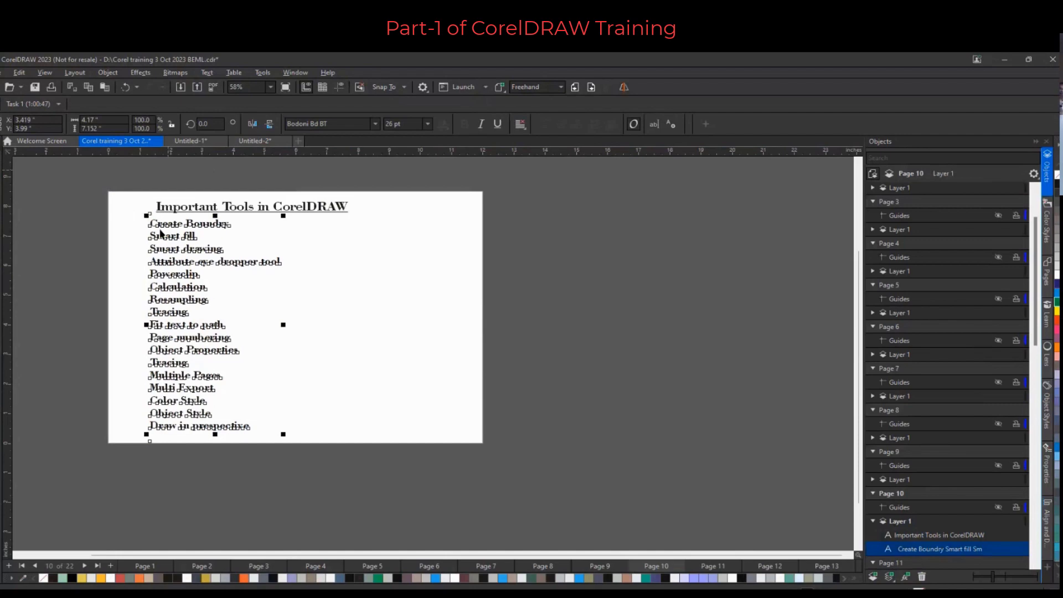
{"action": "key", "text": "F7"}
{"action": "left_click_drag", "start_coordinate": [306, 264], "coordinate": [394, 343]}
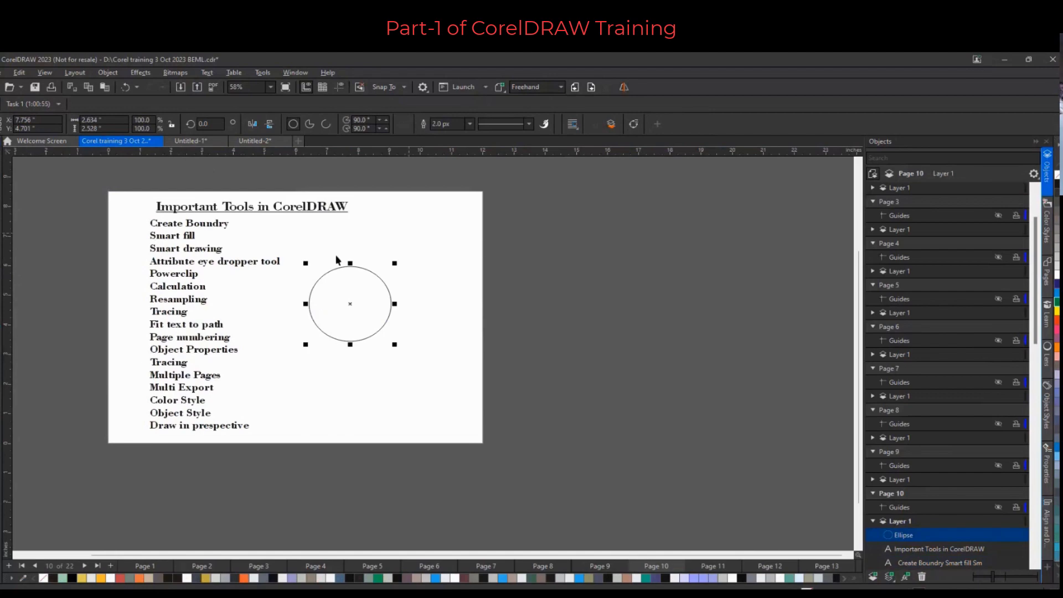
Import the car red.jpg image and place it to the right of the circle
{"action": "right_click", "coordinate": [409, 232]}
{"action": "left_click", "coordinate": [450, 290]}
{"action": "left_click", "coordinate": [367, 243]}
{"action": "left_click", "coordinate": [511, 383]}
{"action": "key", "text": "Return"}
{"action": "left_click_drag", "start_coordinate": [438, 341], "coordinate": [482, 324]}
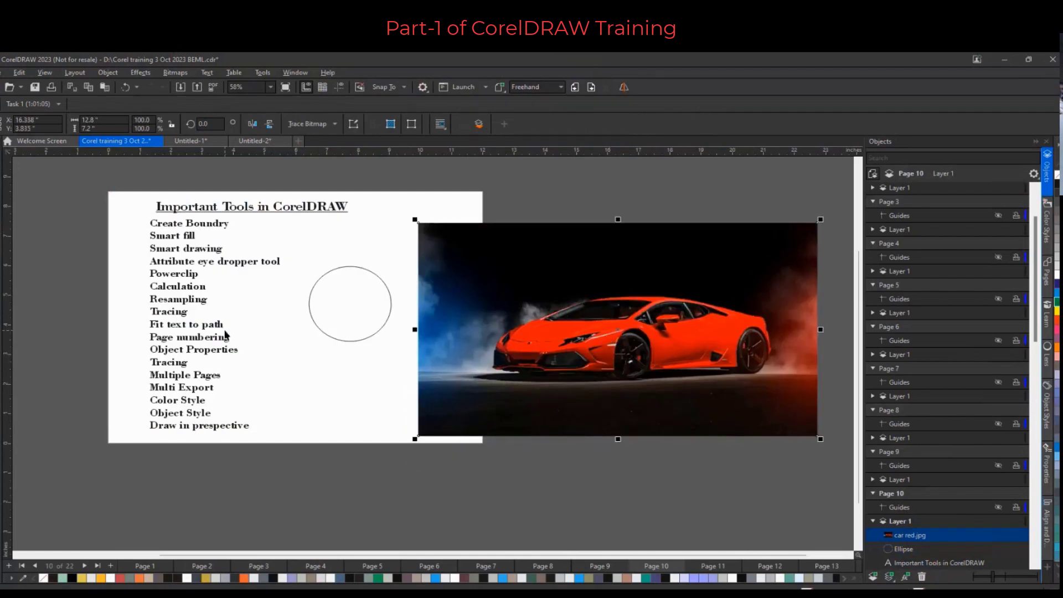
Use the Color Eyedropper to sample the car's red and fill the circle with it
{"action": "left_click", "coordinate": [0, 395]}
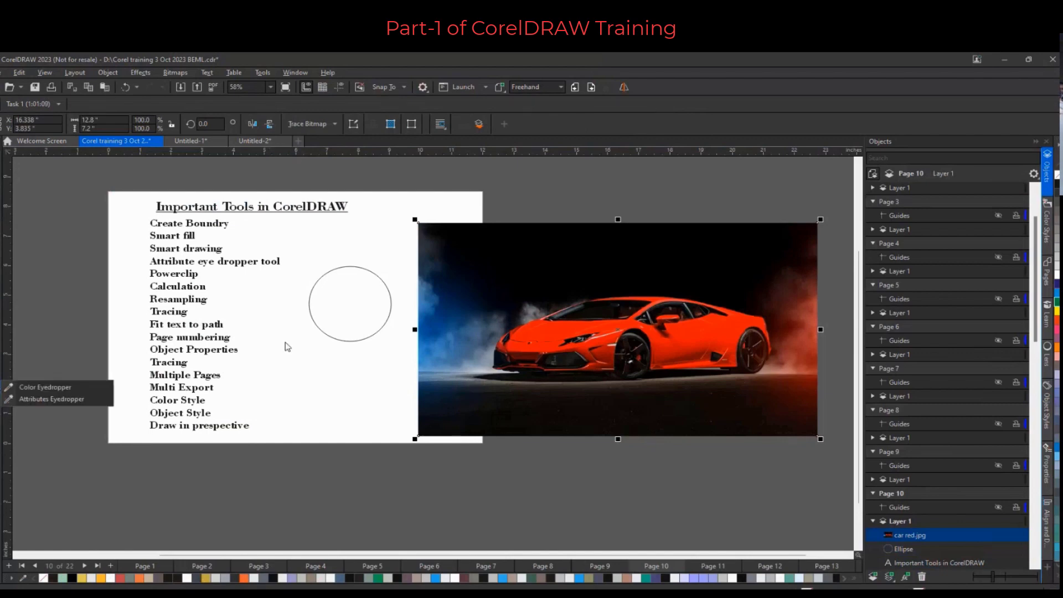
{"action": "left_click", "coordinate": [63, 388]}
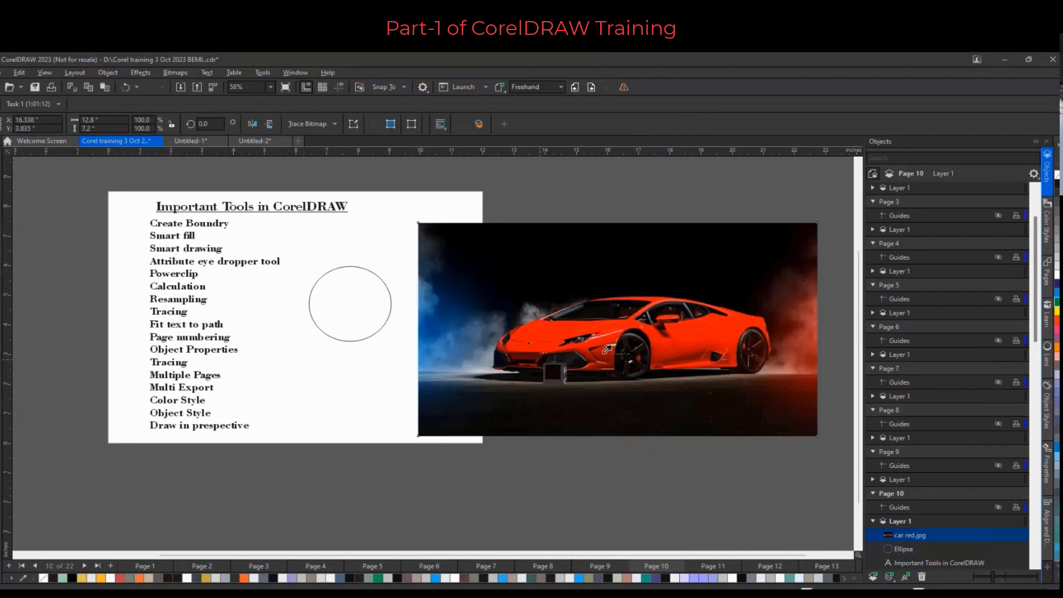
{"action": "left_click", "coordinate": [542, 358]}
{"action": "left_click", "coordinate": [351, 294]}
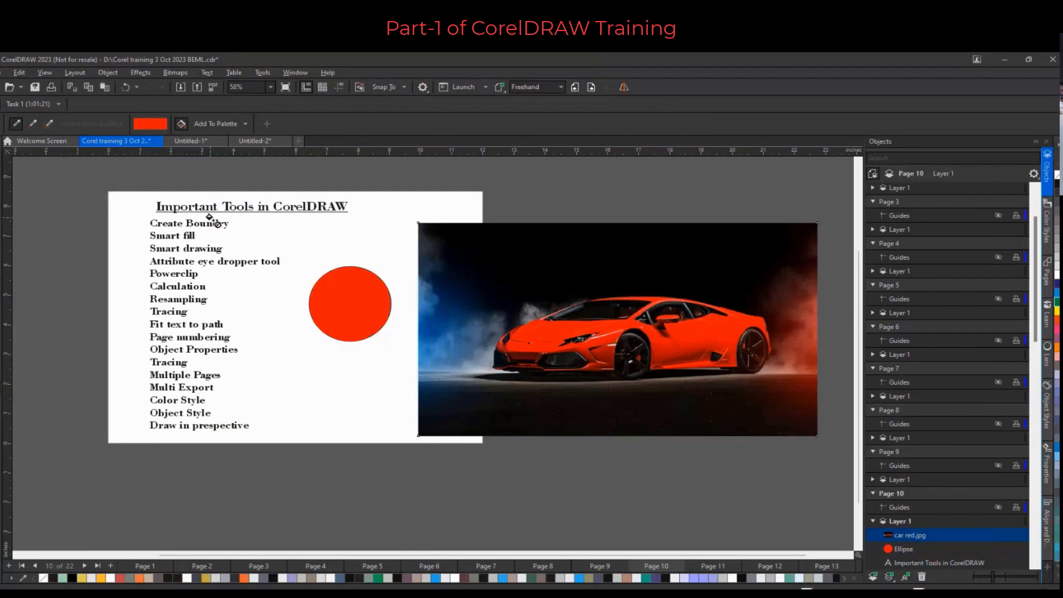
Select the car image and delete it
{"action": "key", "text": "space"}
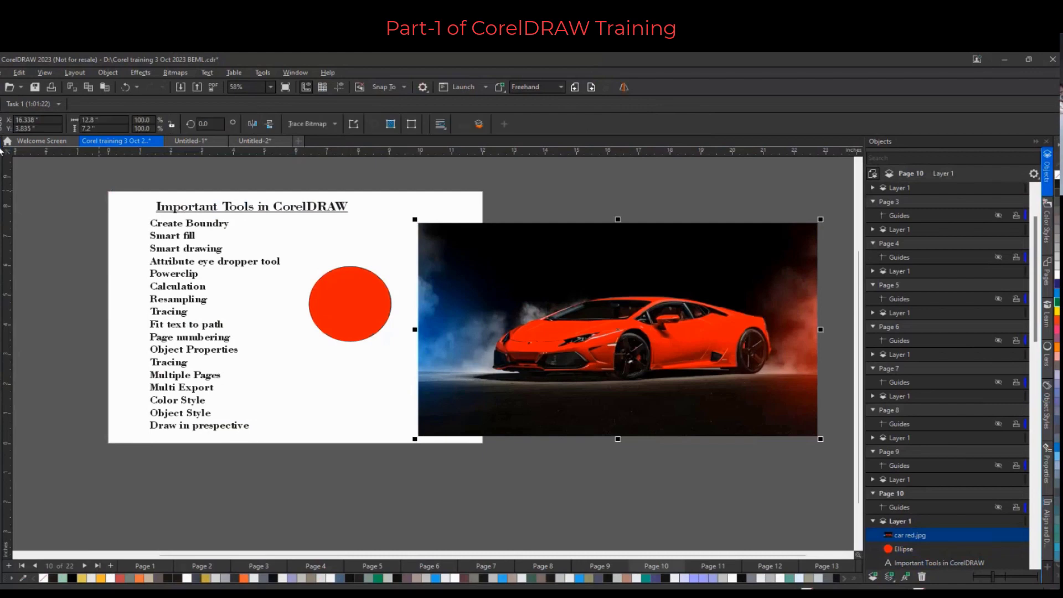
{"action": "left_click", "coordinate": [470, 286]}
{"action": "key", "text": "Delete"}
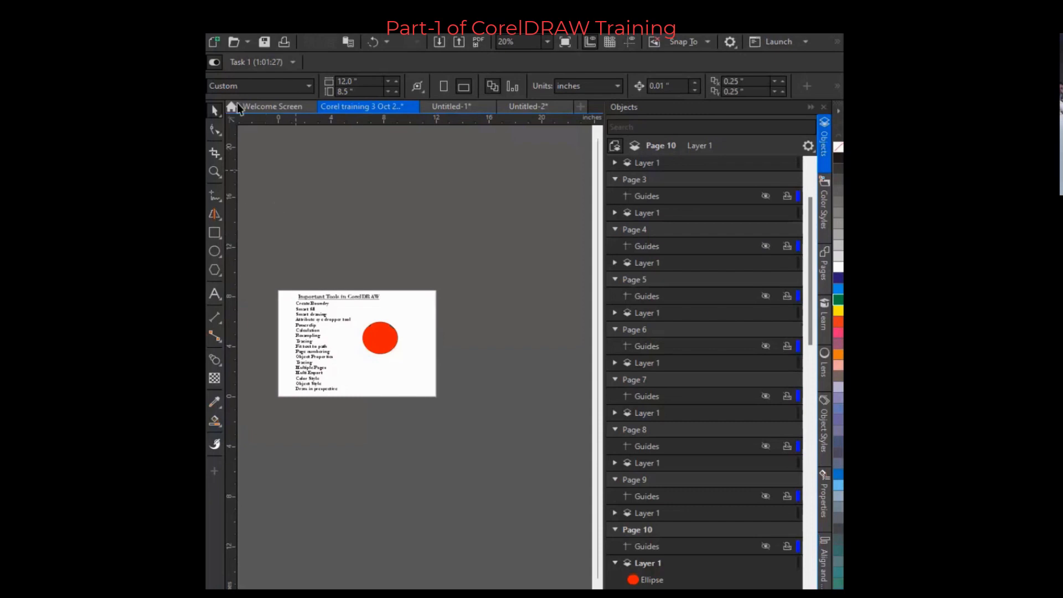
{"action": "left_click", "coordinate": [215, 404]}
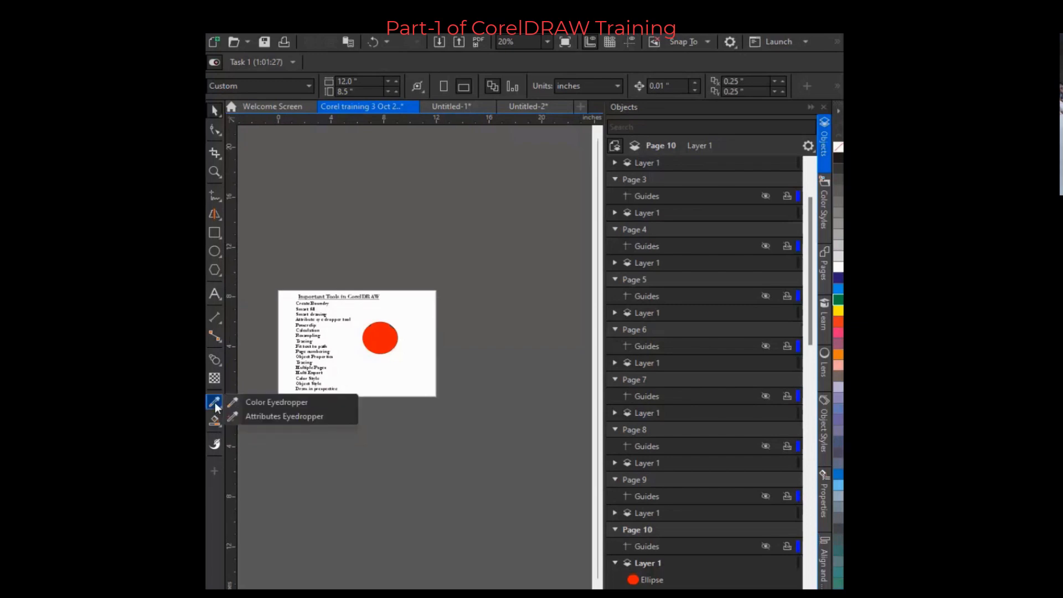
{"action": "left_click", "coordinate": [284, 417]}
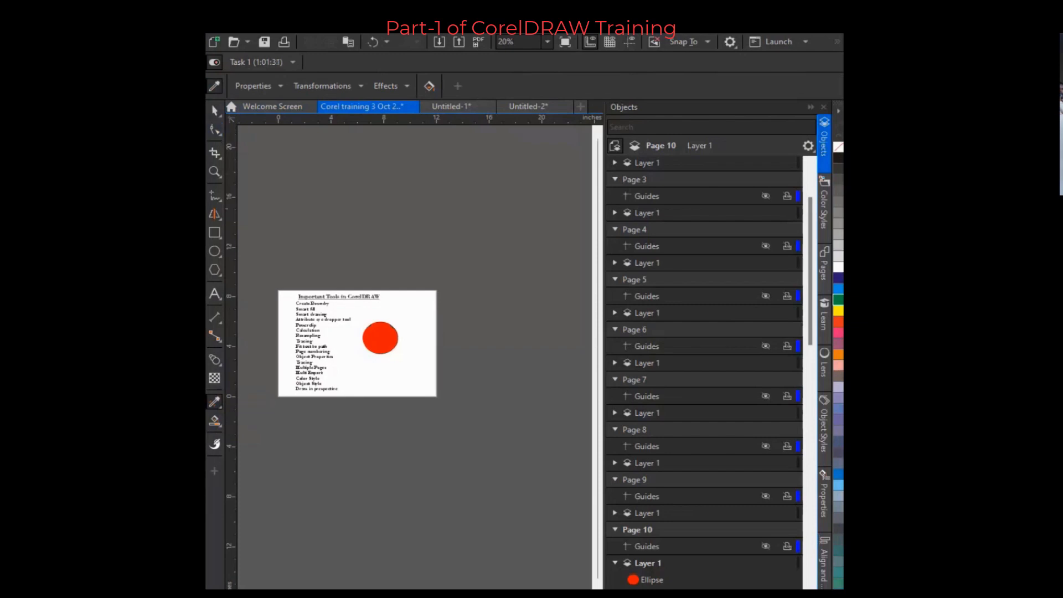
{"action": "left_click_drag", "start_coordinate": [206, 265], "coordinate": [160, 266]}
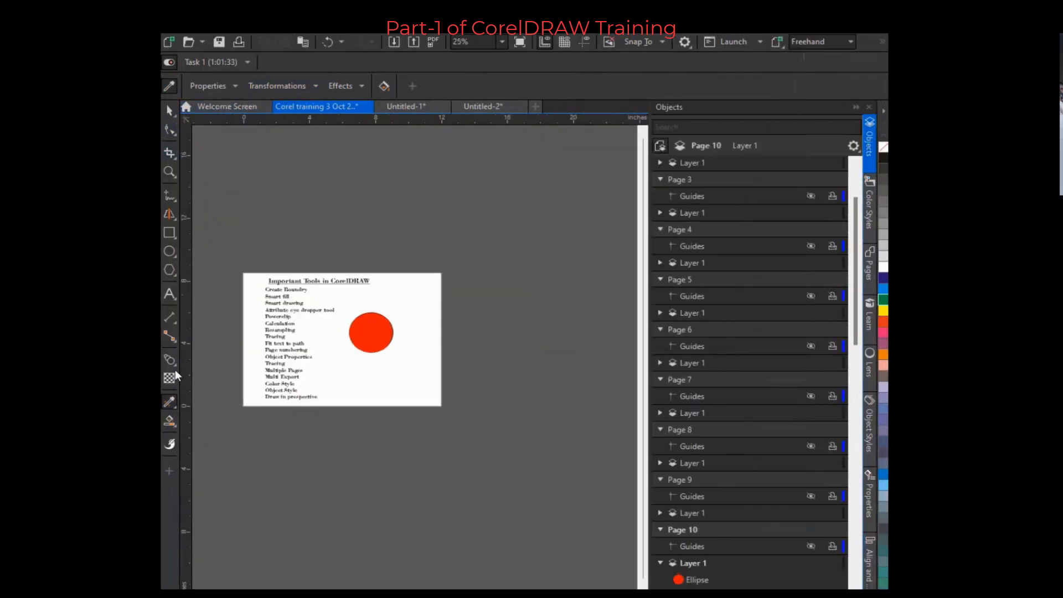
Sample a gray color from outside the application with the Color Eyedropper and apply it to the circle
{"action": "left_click", "coordinate": [172, 409]}
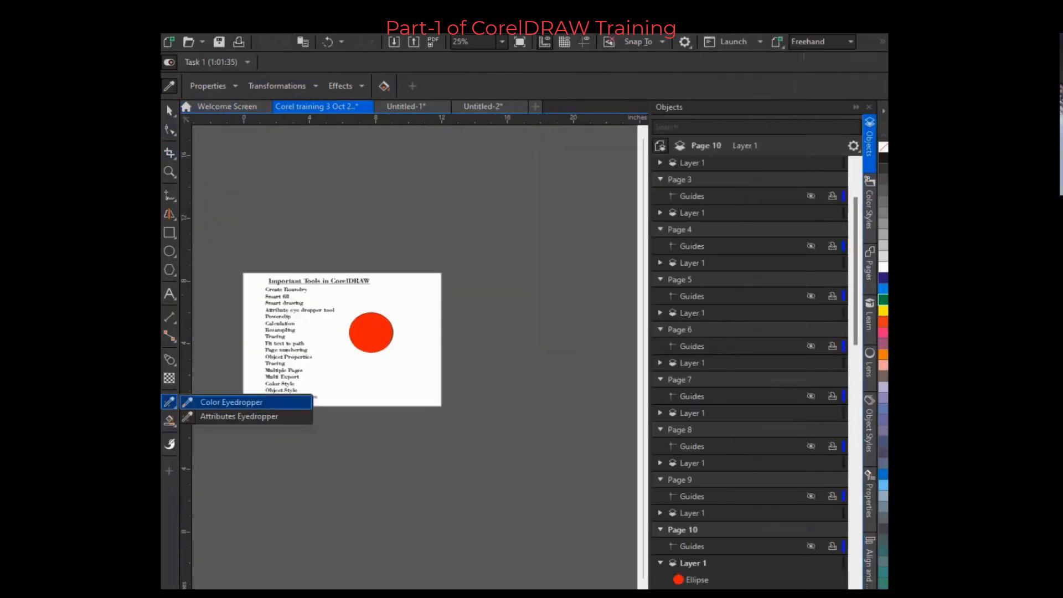
{"action": "left_click", "coordinate": [233, 404]}
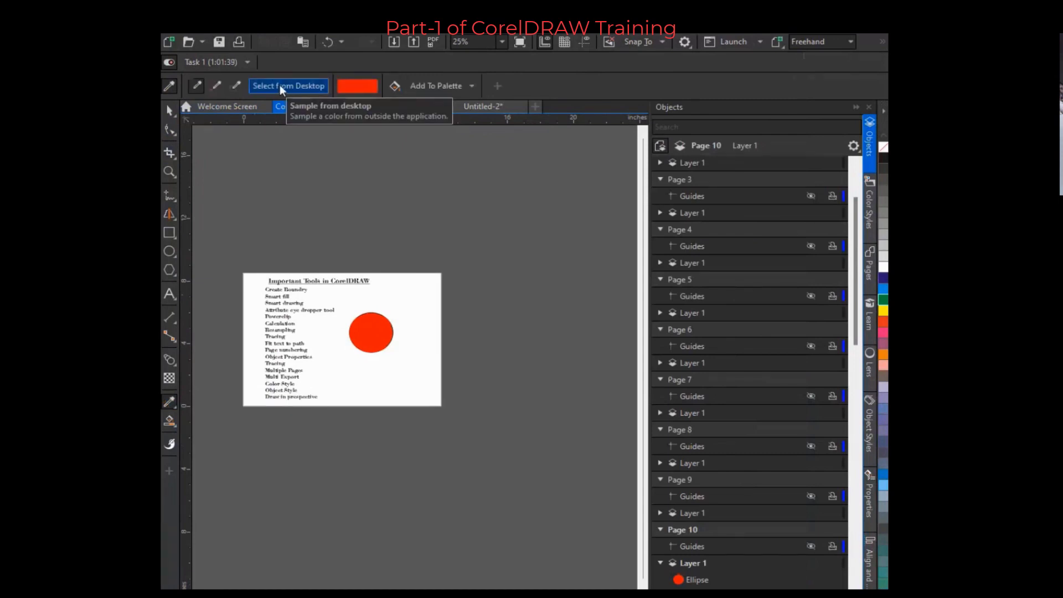
{"action": "left_click", "coordinate": [278, 86]}
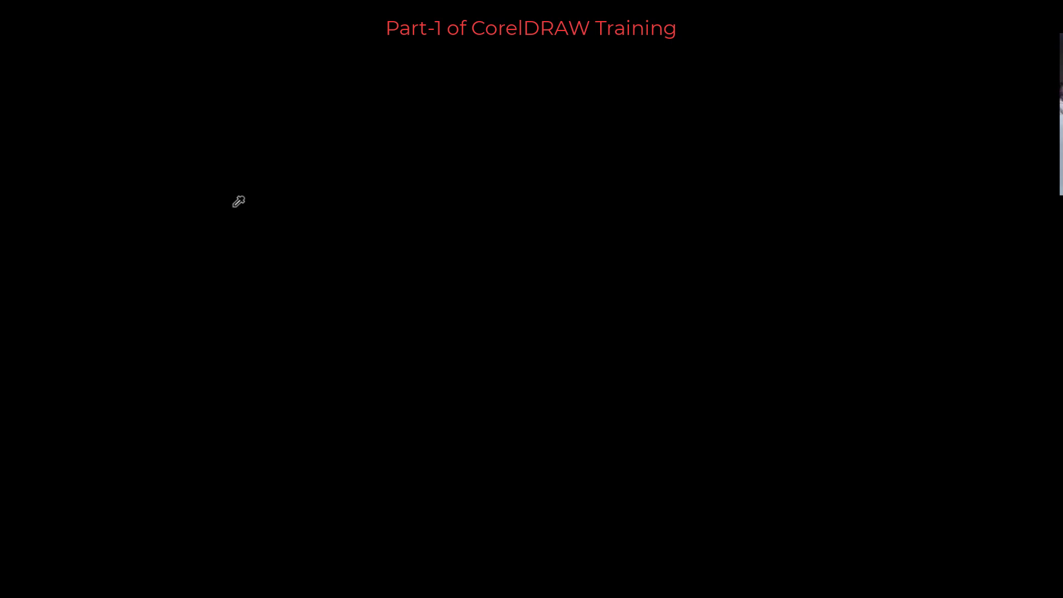
{"action": "key", "text": "Escape"}
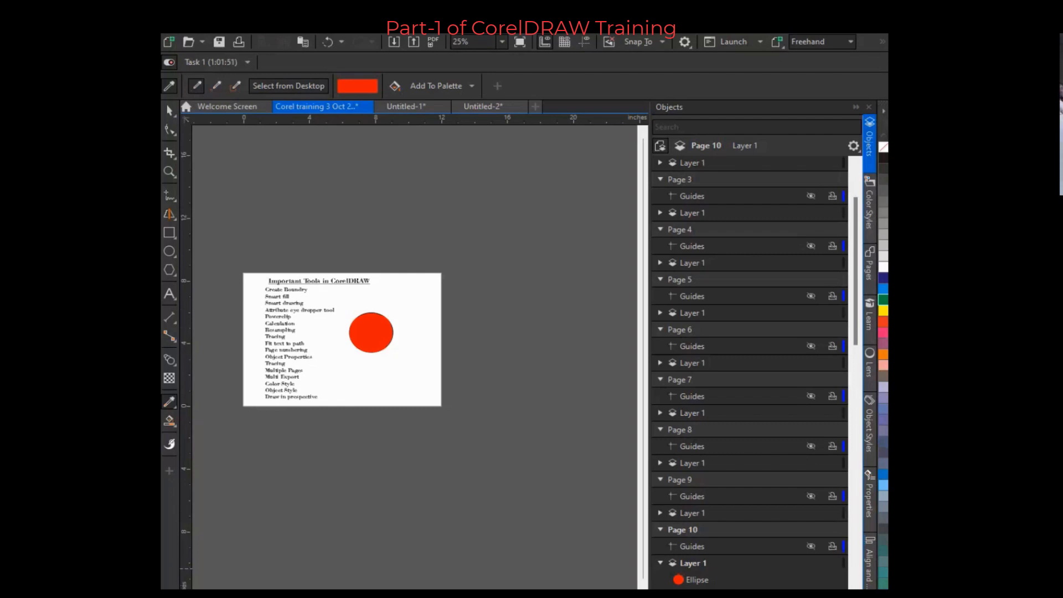
{"action": "left_click", "coordinate": [186, 570]}
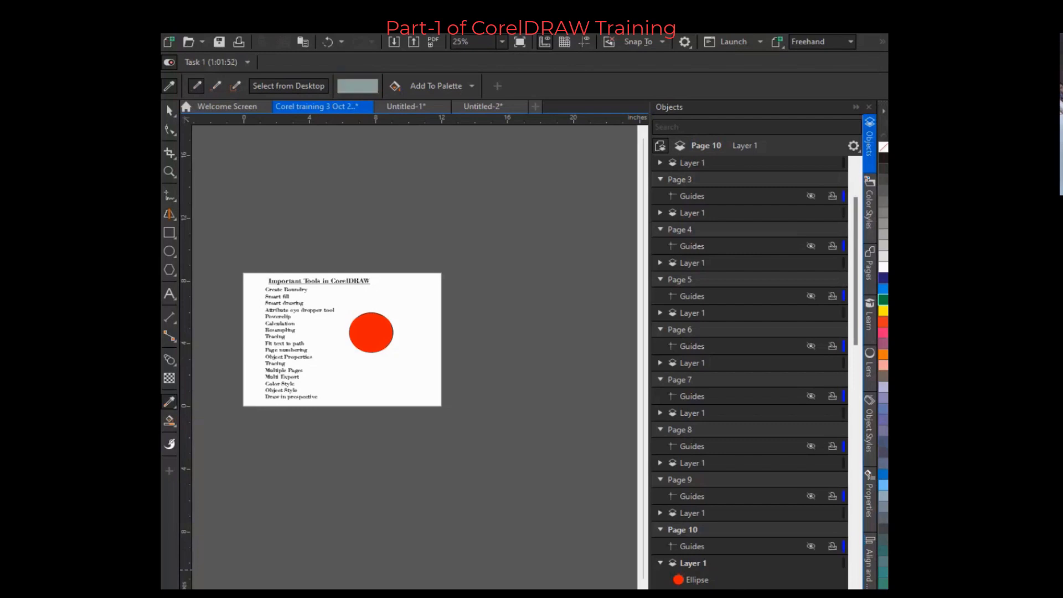
{"action": "left_click", "coordinate": [357, 328]}
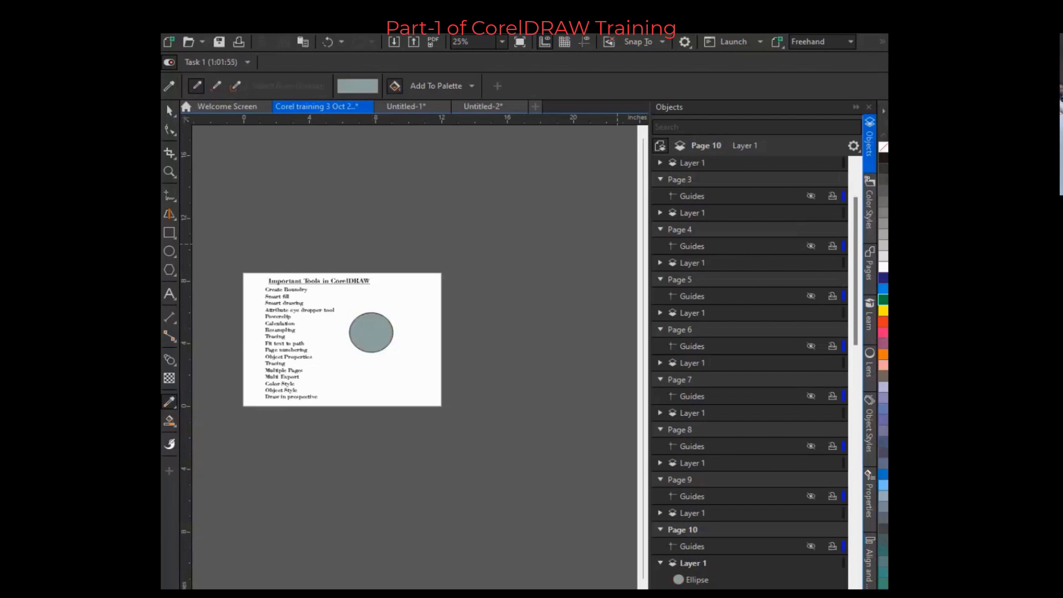
Apply an elliptical fountain fill to the circle with the Interactive Fill tool
{"action": "left_click", "coordinate": [1029, 61]}
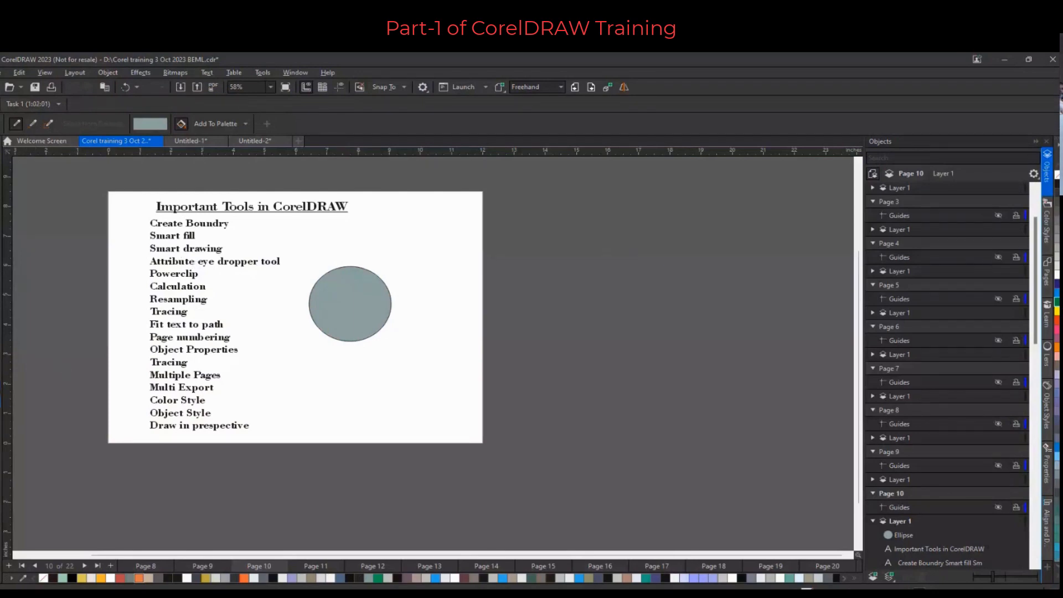
{"action": "left_click", "coordinate": [1, 412]}
{"action": "left_click", "coordinate": [78, 403]}
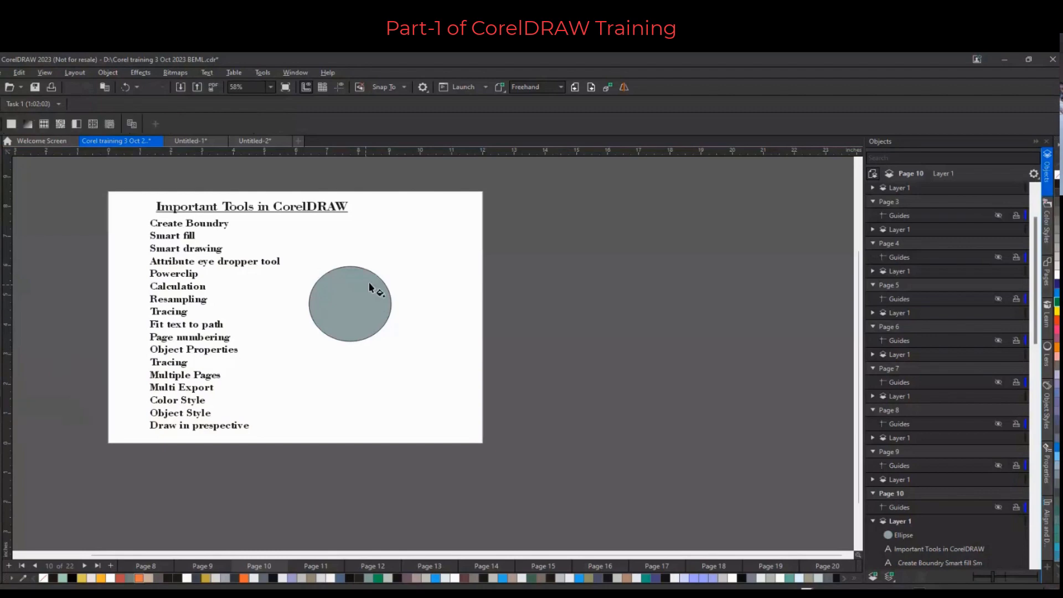
{"action": "left_click", "coordinate": [355, 297]}
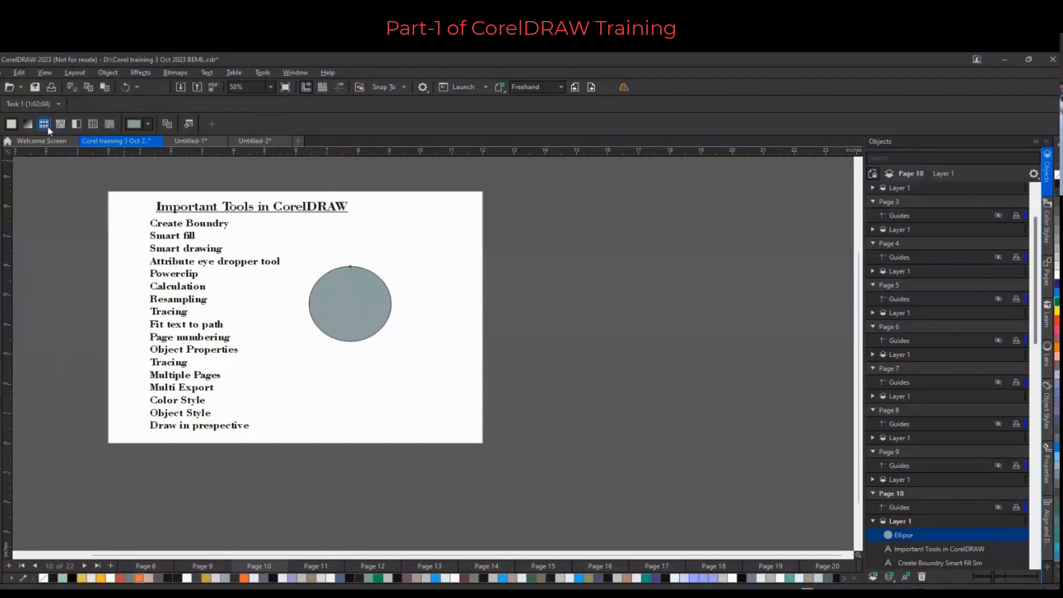
{"action": "left_click", "coordinate": [27, 125]}
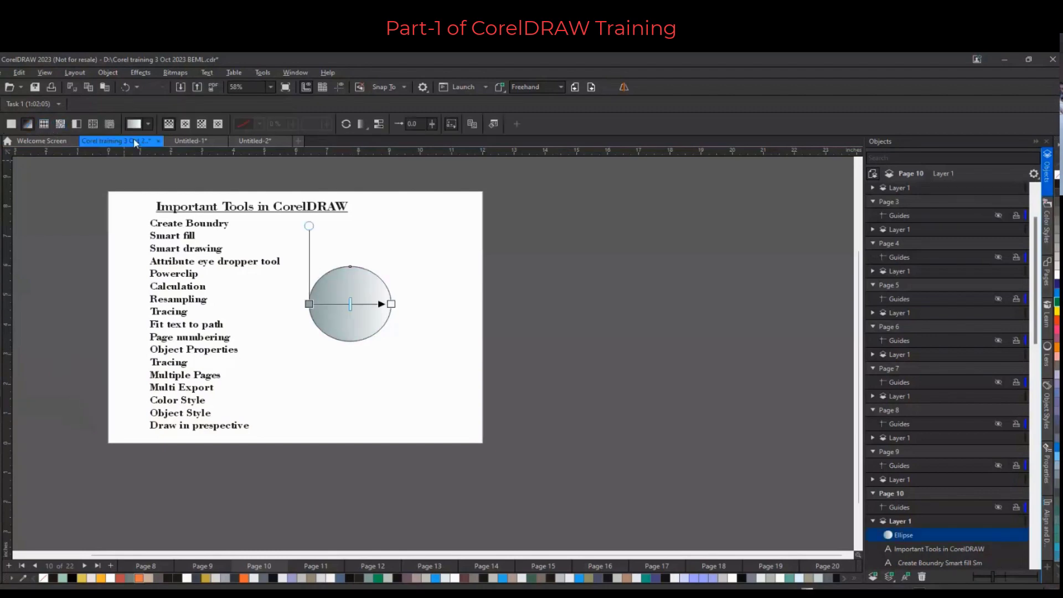
{"action": "left_click", "coordinate": [185, 126]}
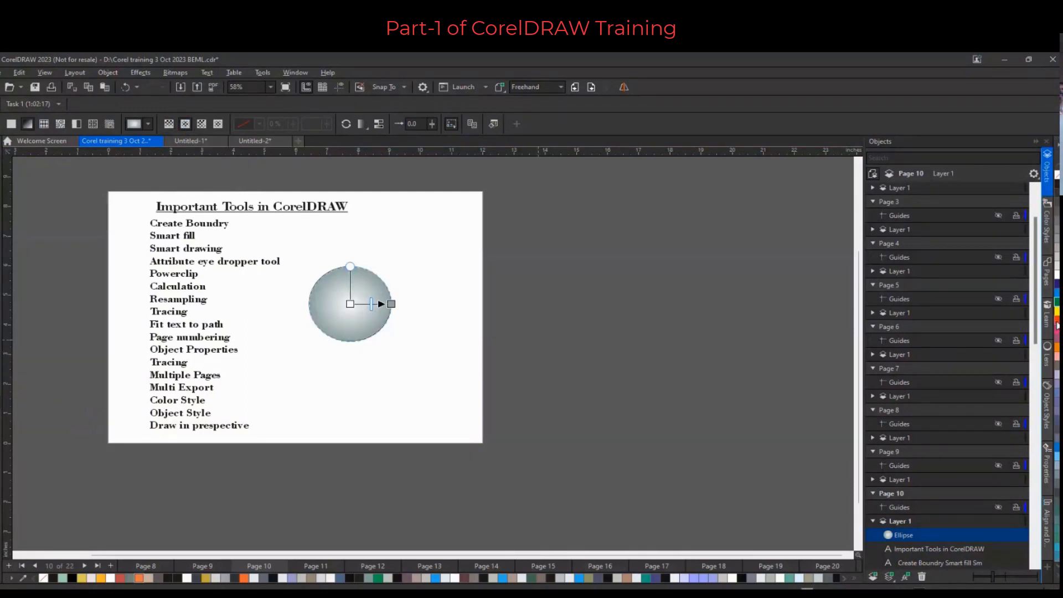
Set the gradient colours: red at the centre, blue at the outer edge, and add a yellow midpoint
{"action": "left_click_drag", "start_coordinate": [1057, 322], "coordinate": [351, 303]}
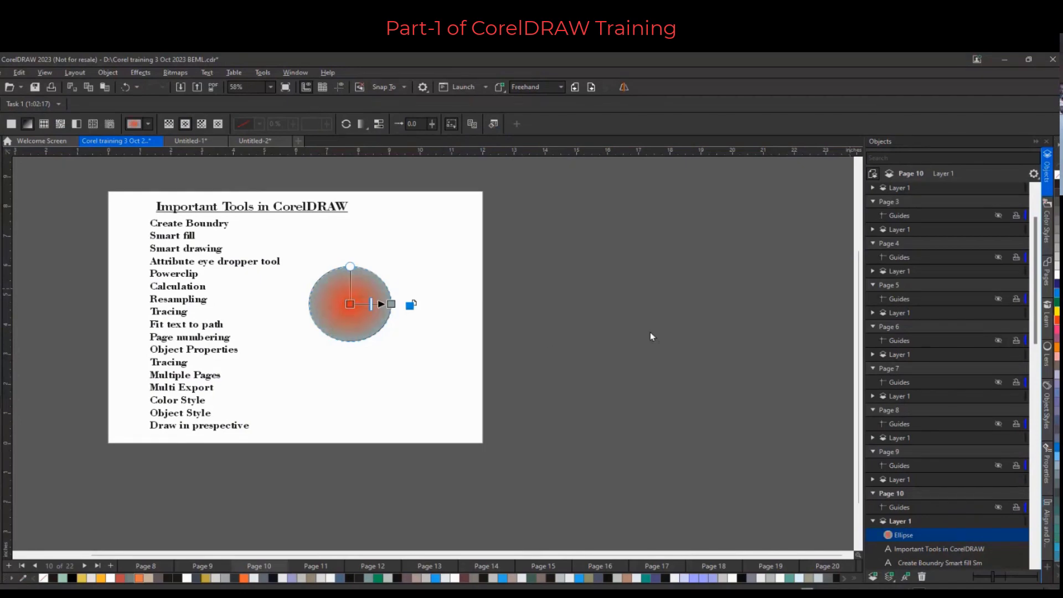
{"action": "left_click", "coordinate": [391, 304]}
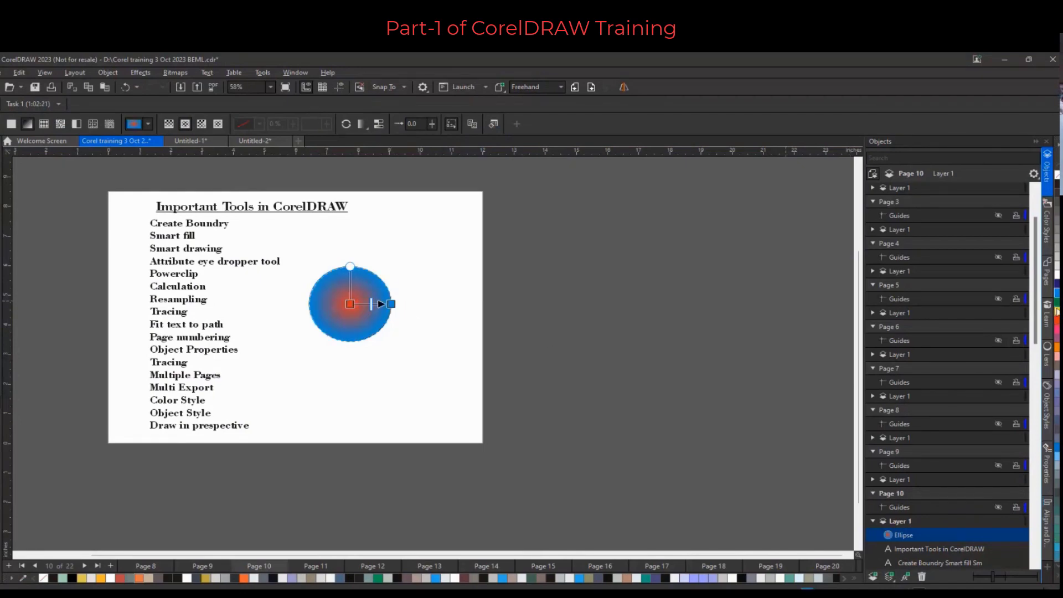
{"action": "left_click_drag", "start_coordinate": [1057, 311], "coordinate": [367, 304]}
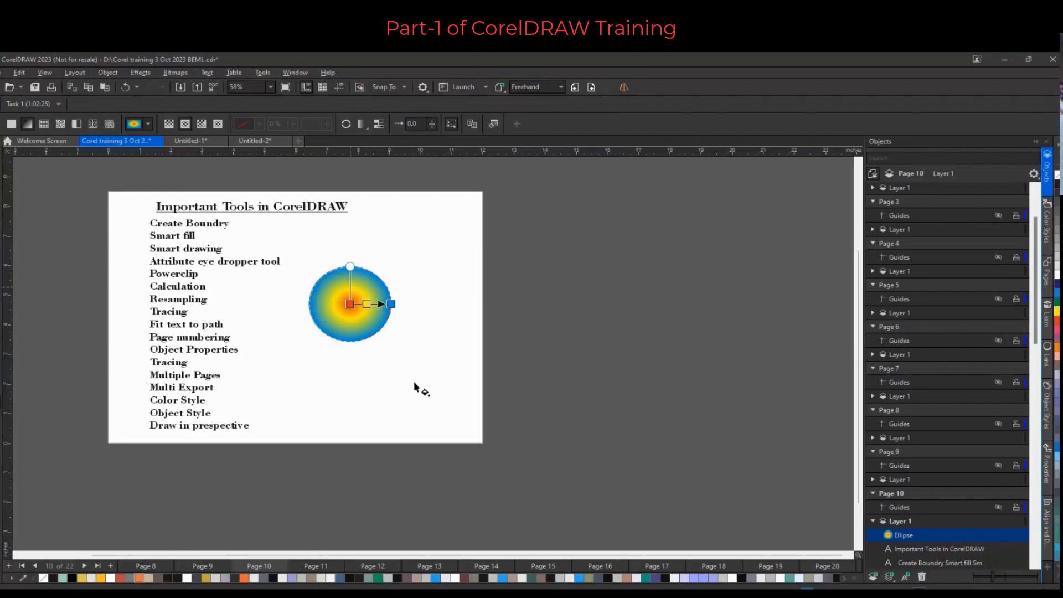
Draw a rectangle about 8.3 by 5.2 inches to the right of the circle
{"action": "left_click", "coordinate": [1, 147]}
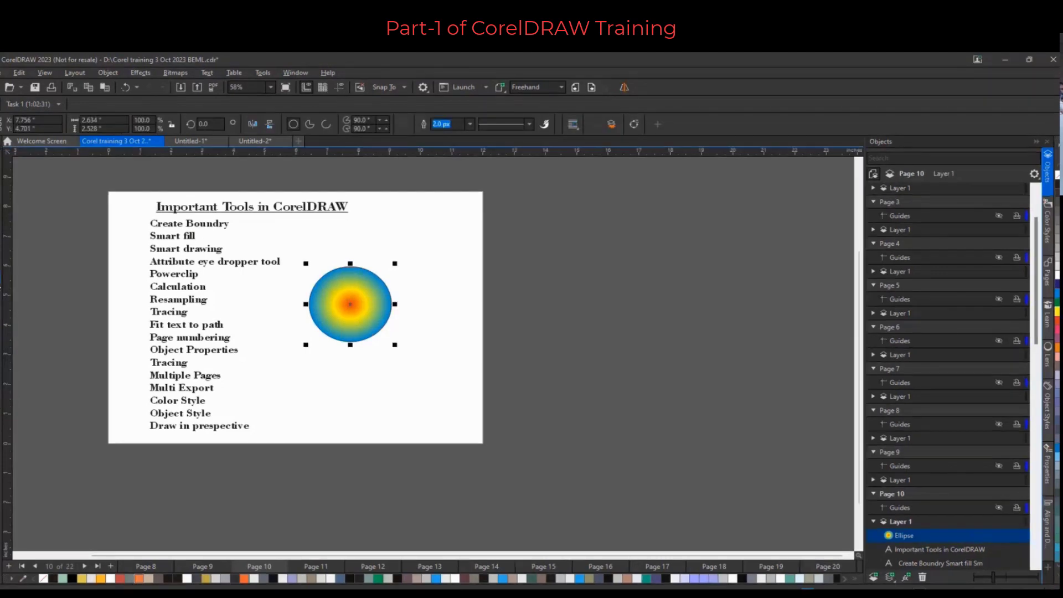
{"action": "left_click", "coordinate": [16, 259]}
{"action": "left_click_drag", "start_coordinate": [407, 244], "coordinate": [584, 410]}
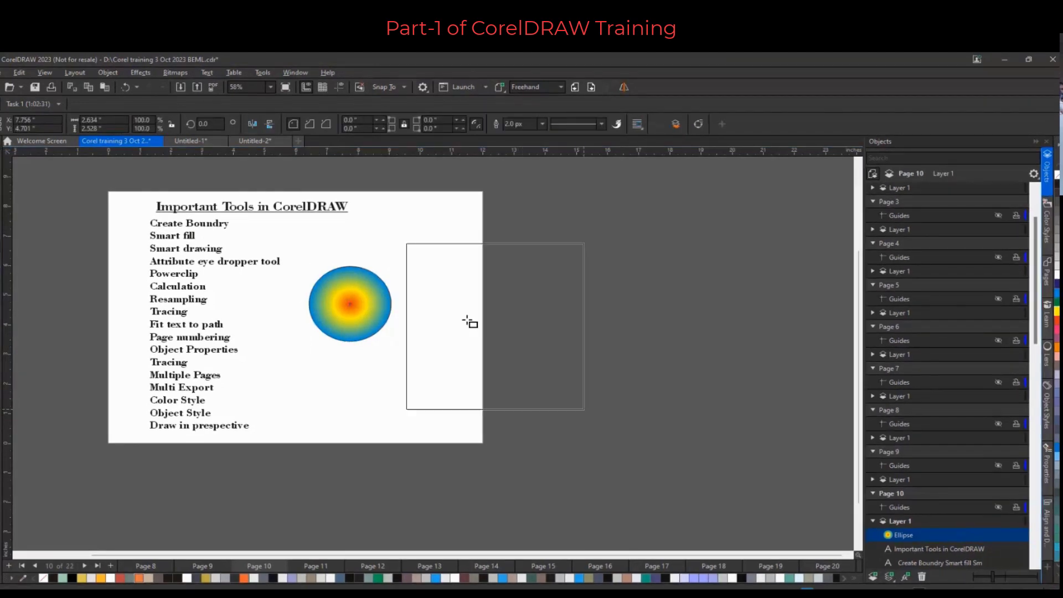
{"action": "left_click_drag", "start_coordinate": [466, 321], "coordinate": [664, 397]}
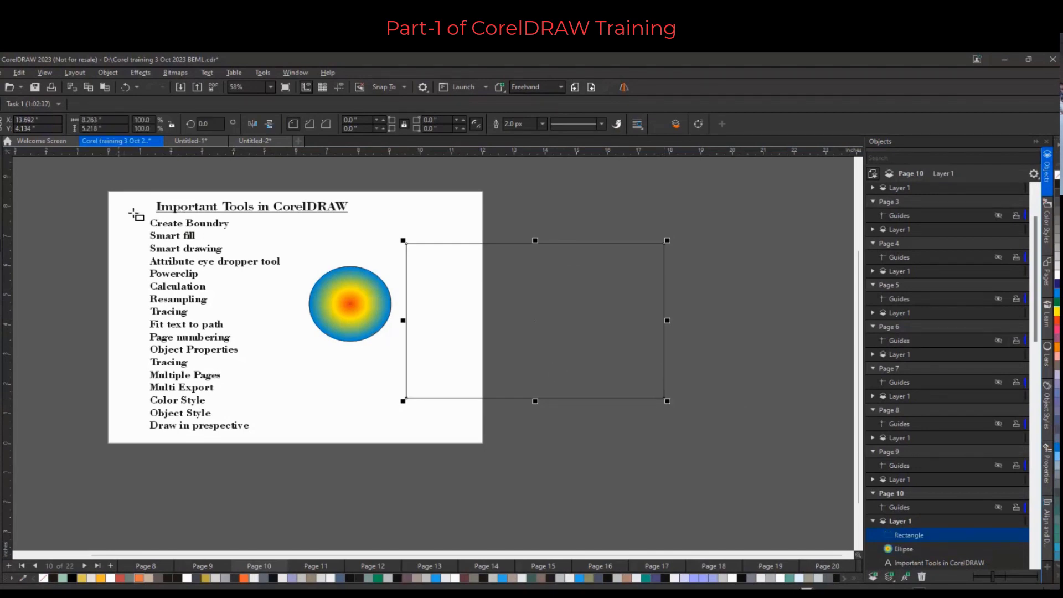
Copy the circle's fill to the rectangle using Copy Properties From with only Fill checked
{"action": "left_click", "coordinate": [19, 73]}
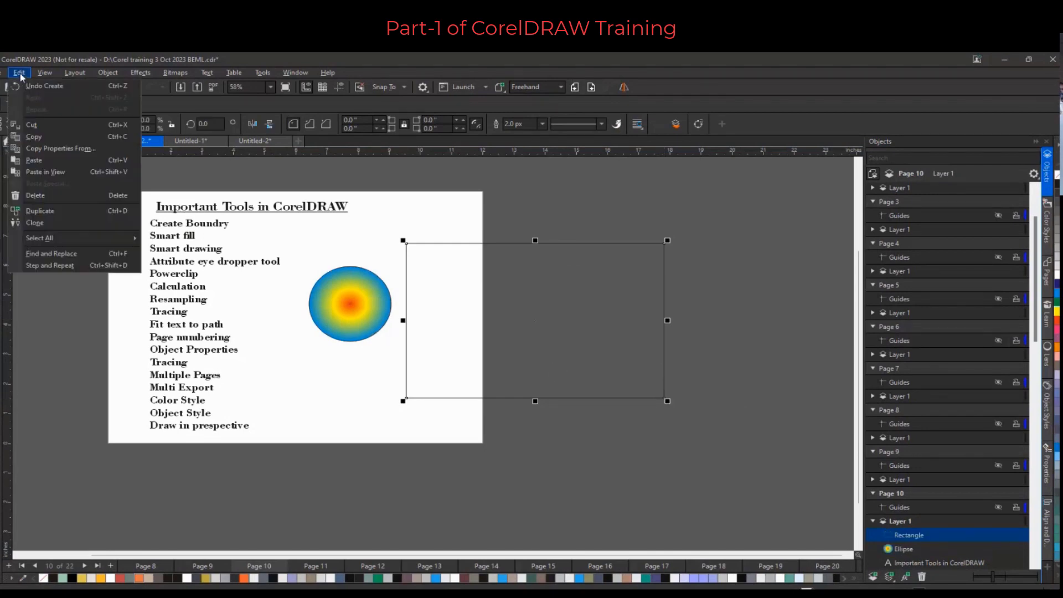
{"action": "left_click", "coordinate": [62, 151]}
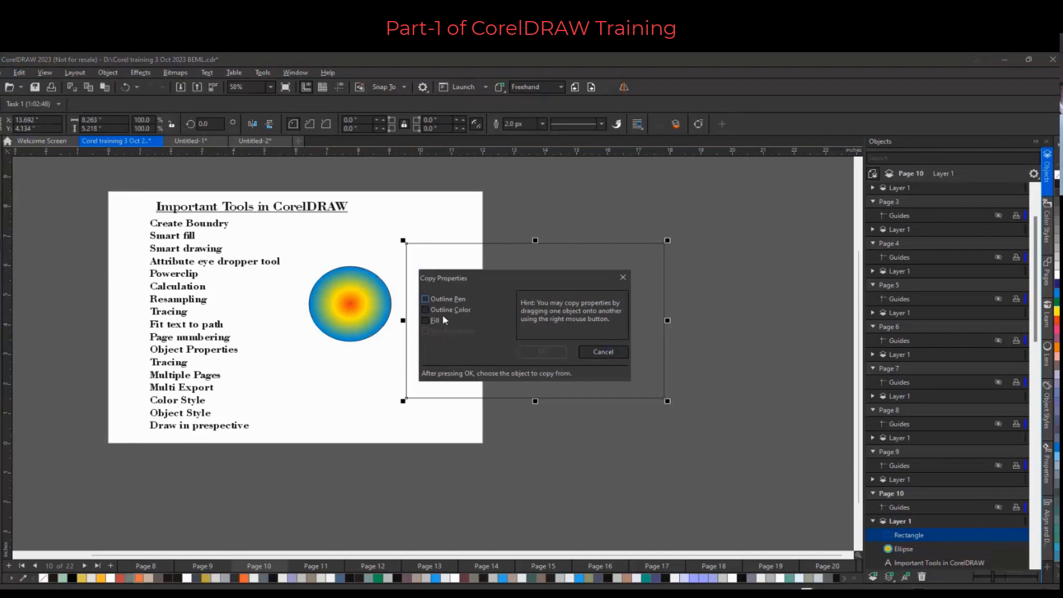
{"action": "left_click", "coordinate": [428, 320]}
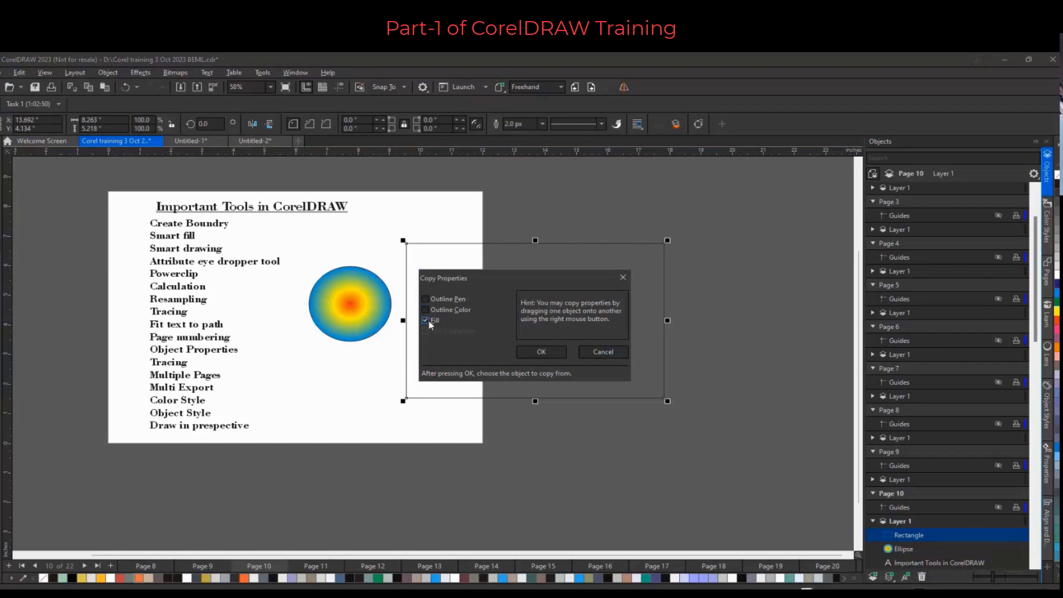
{"action": "left_click", "coordinate": [554, 353]}
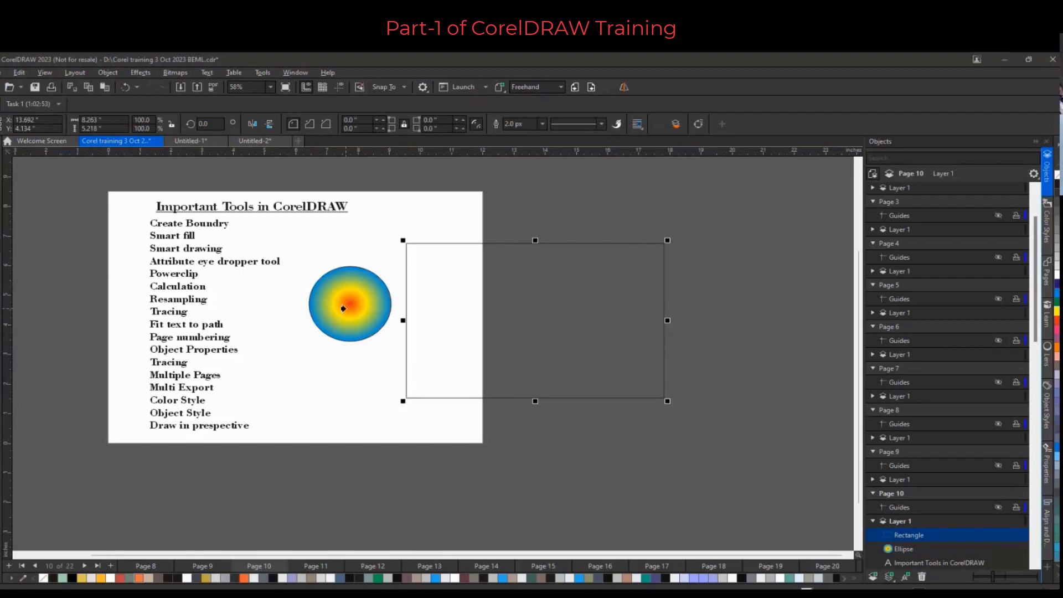
{"action": "left_click", "coordinate": [343, 309]}
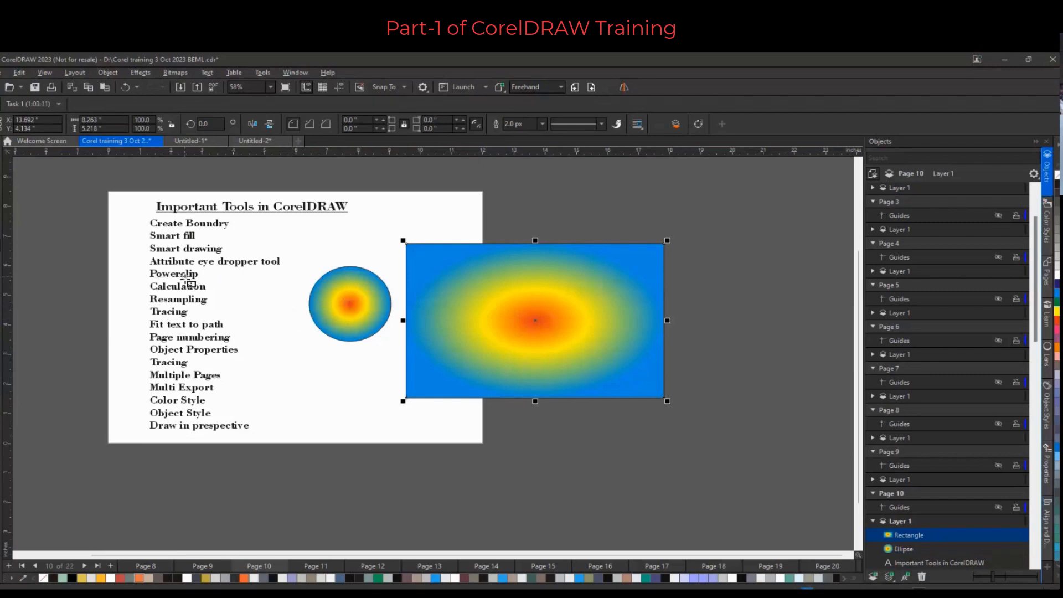
Delete the rectangle
{"action": "scroll", "coordinate": [180, 284], "scroll_direction": "up", "scroll_amount": 2}
{"action": "scroll", "coordinate": [180, 284], "scroll_direction": "down", "scroll_amount": 3}
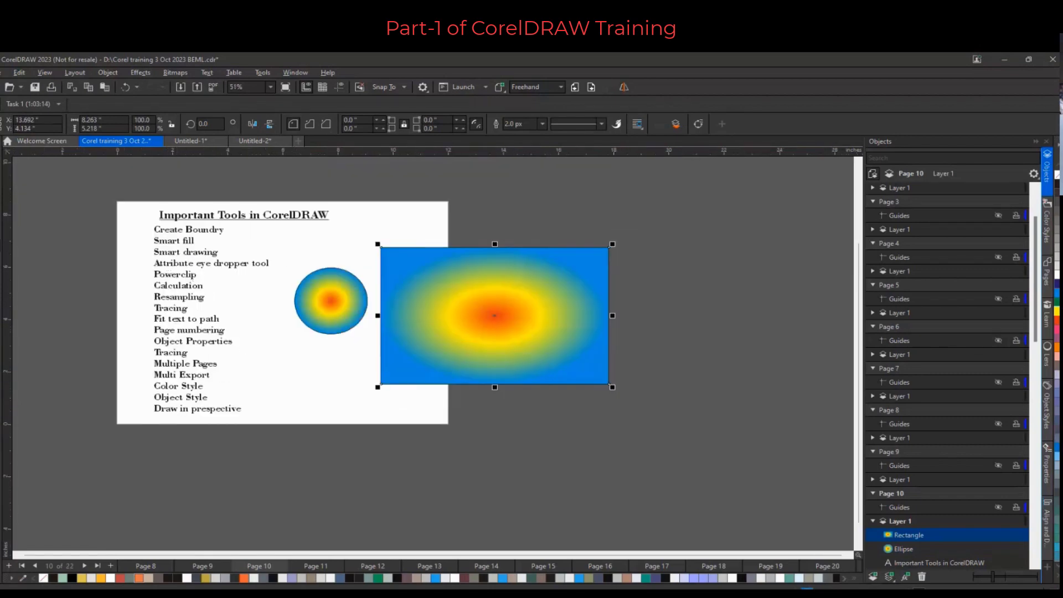
{"action": "left_click", "coordinate": [493, 273]}
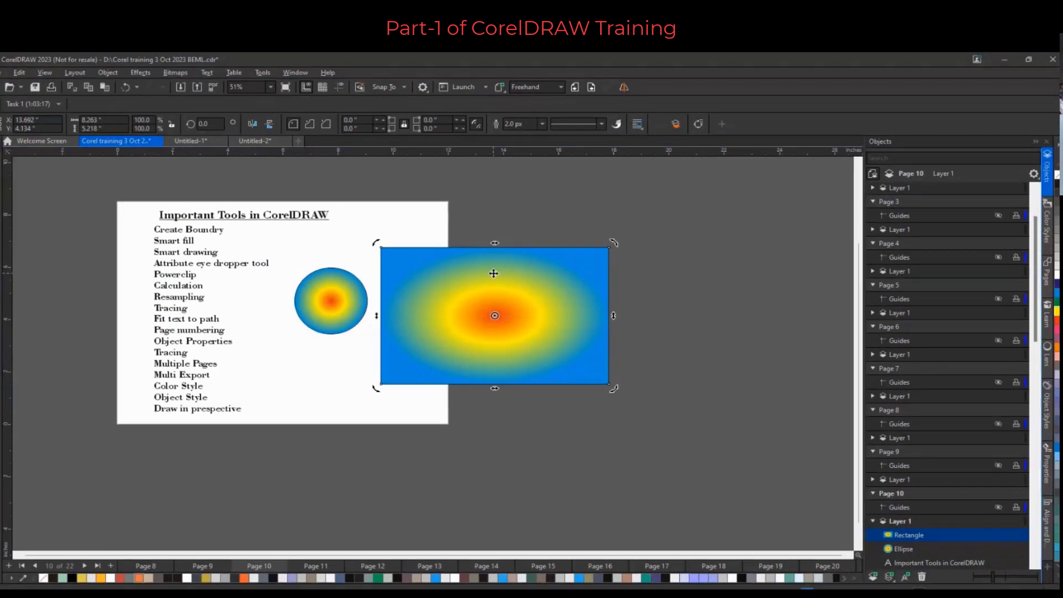
{"action": "key", "text": "Delete"}
Enlarge the circle into an upright ellipse about 5.2 by 6.3 inches
{"action": "left_click", "coordinate": [341, 310]}
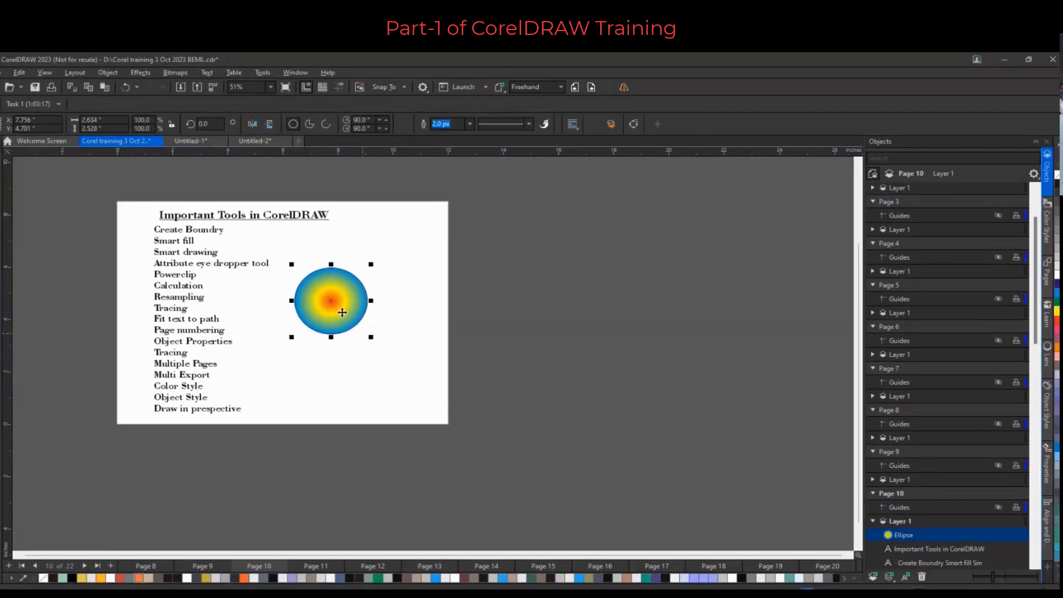
{"action": "left_click_drag", "start_coordinate": [371, 338], "coordinate": [437, 421]}
{"action": "left_click_drag", "start_coordinate": [366, 266], "coordinate": [366, 224]}
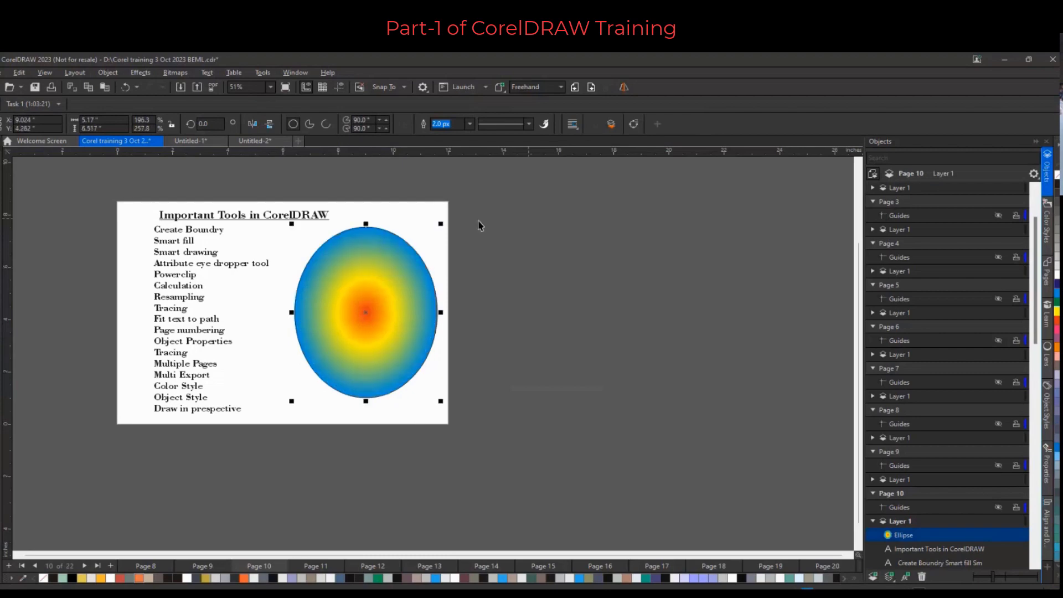
Import the image noise.png onto the page
{"action": "right_click", "coordinate": [529, 219]}
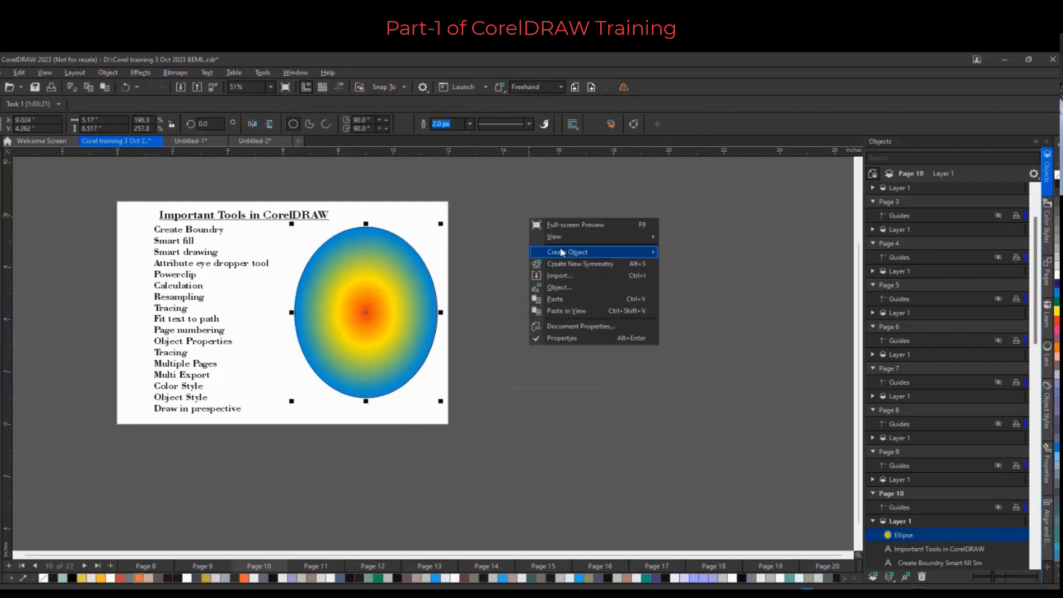
{"action": "left_click", "coordinate": [570, 276]}
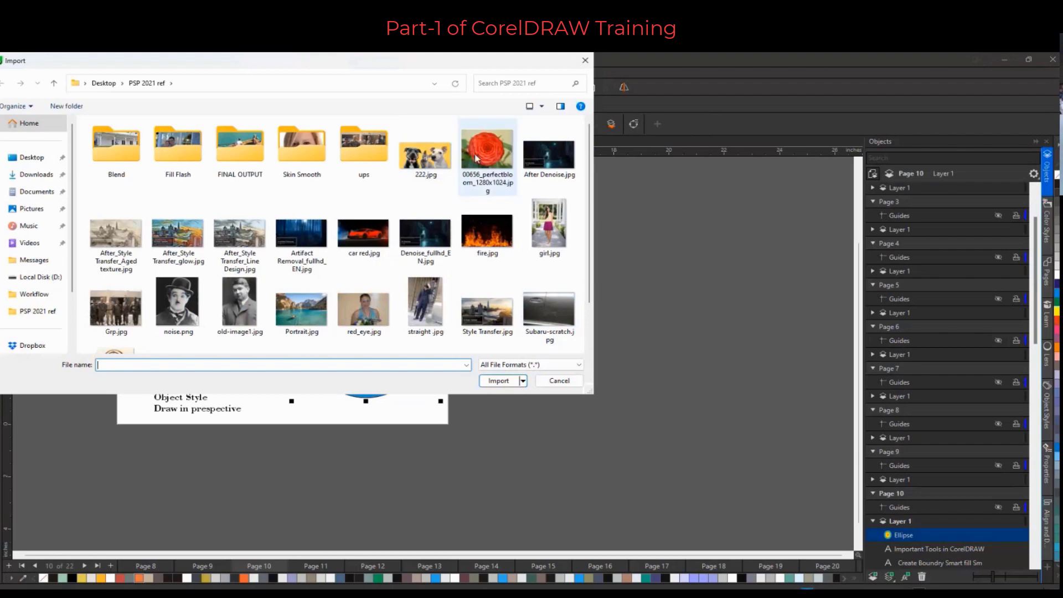
{"action": "left_click", "coordinate": [177, 302]}
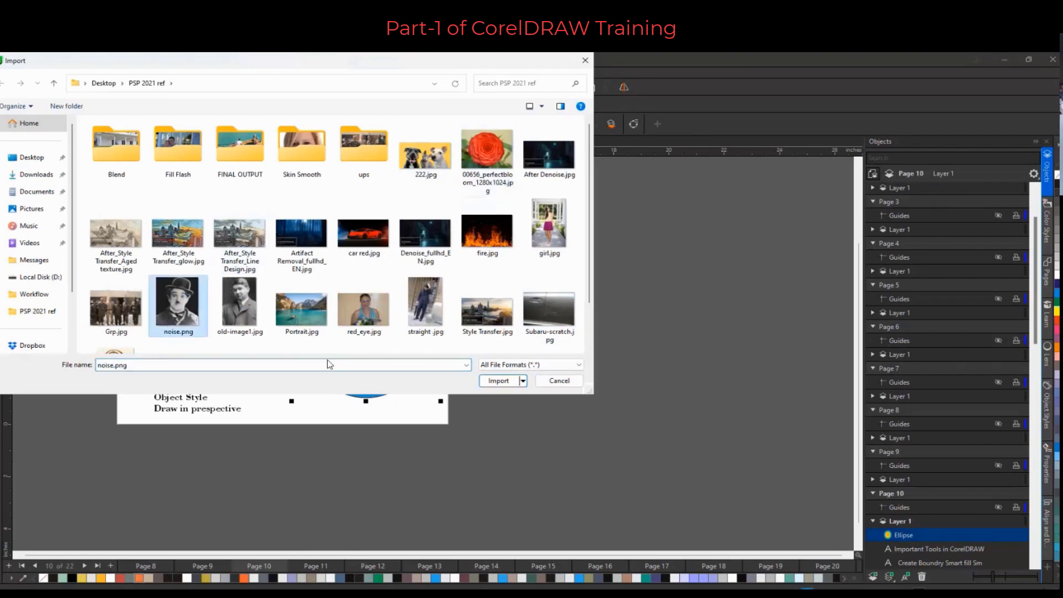
{"action": "left_click", "coordinate": [486, 378]}
{"action": "key", "text": "Return"}
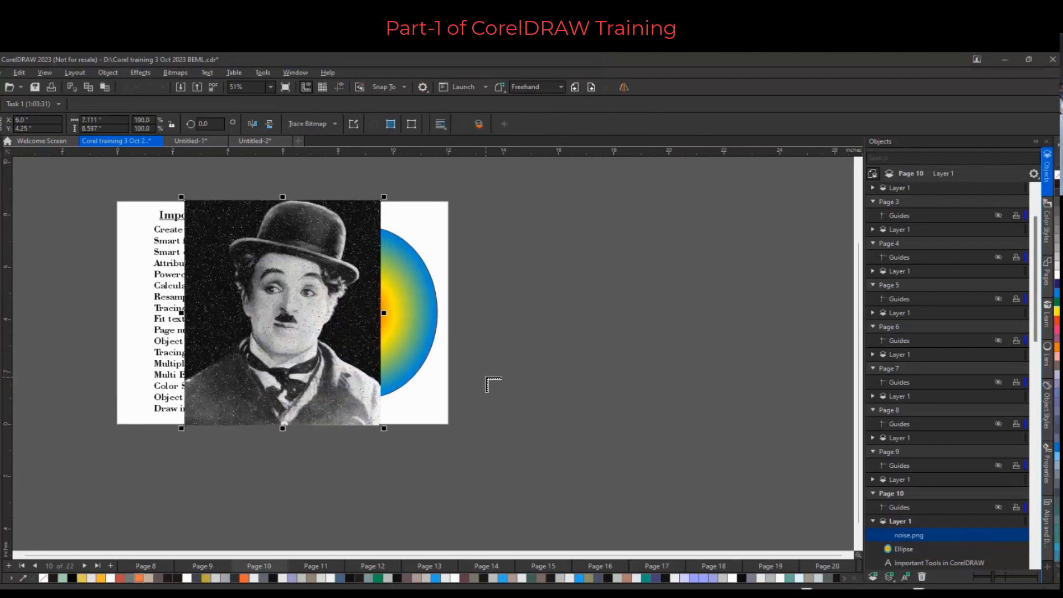
Enlarge the imported image and PowerClip it inside the ellipse
{"action": "left_click_drag", "start_coordinate": [378, 346], "coordinate": [663, 354]}
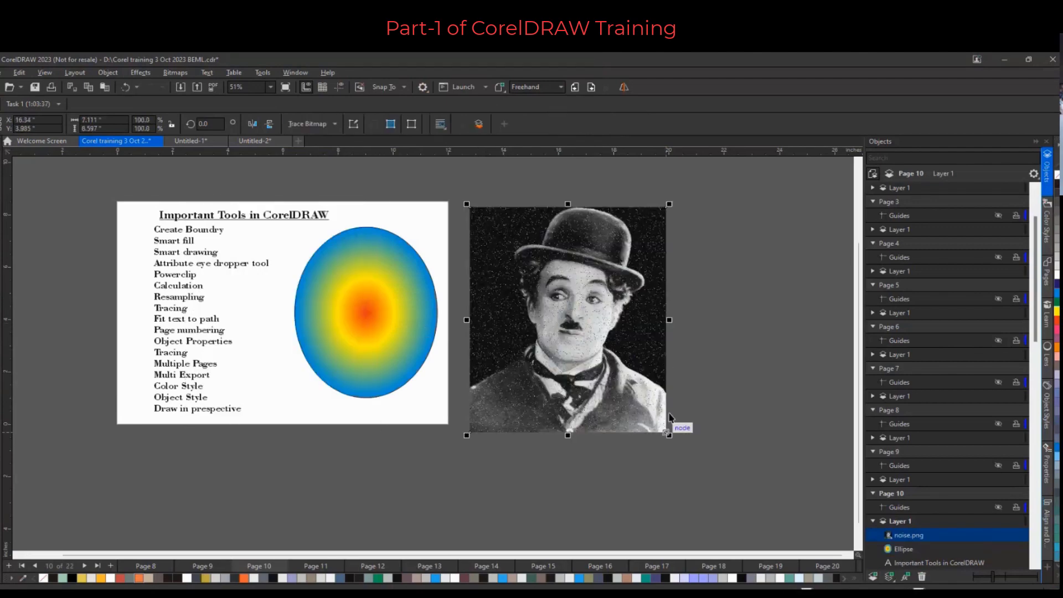
{"action": "left_click_drag", "start_coordinate": [668, 435], "coordinate": [720, 494]}
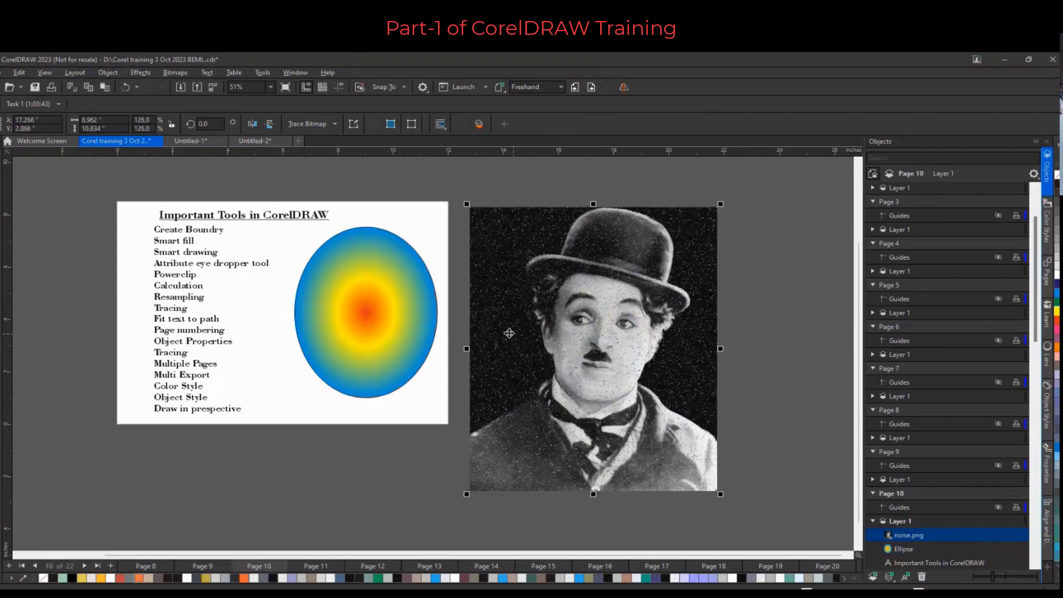
{"action": "left_click_drag", "start_coordinate": [509, 333], "coordinate": [329, 324]}
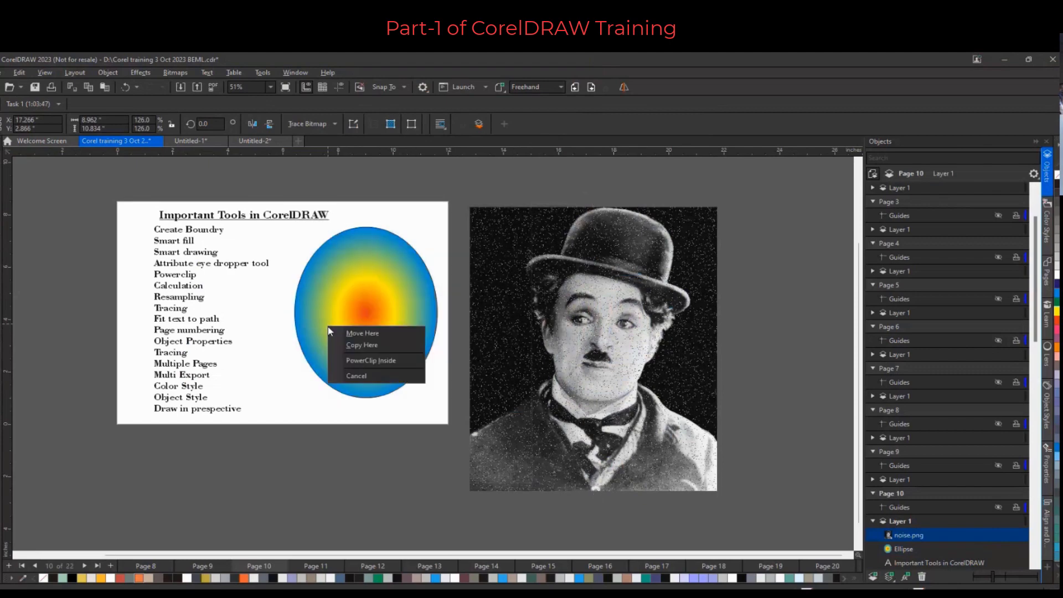
{"action": "left_click", "coordinate": [383, 361]}
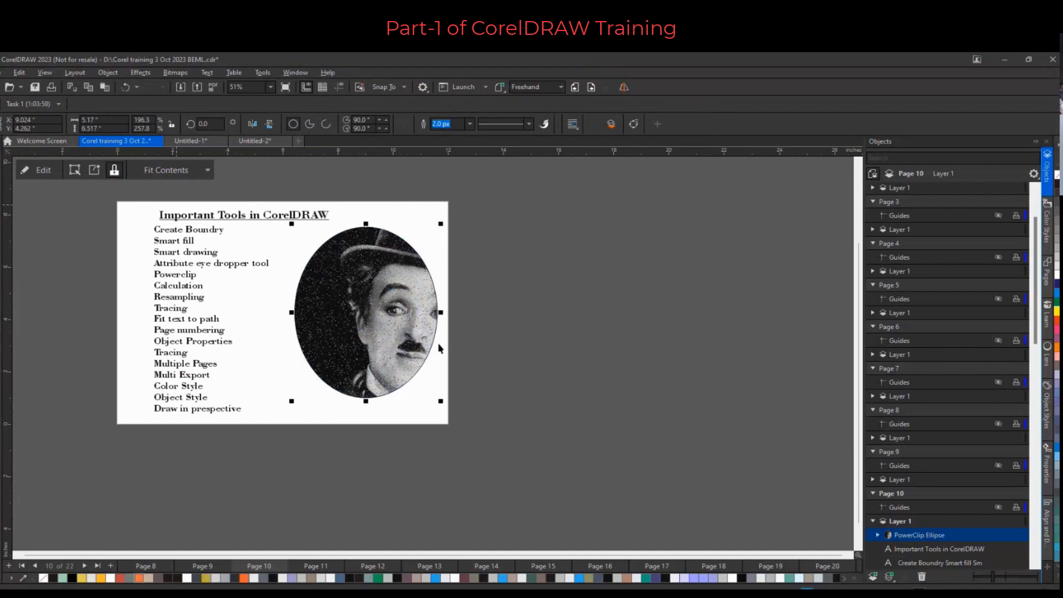
Edit the PowerClip contents to reposition and shrink the image so the face fits inside the ellipse
{"action": "left_click", "coordinate": [44, 172]}
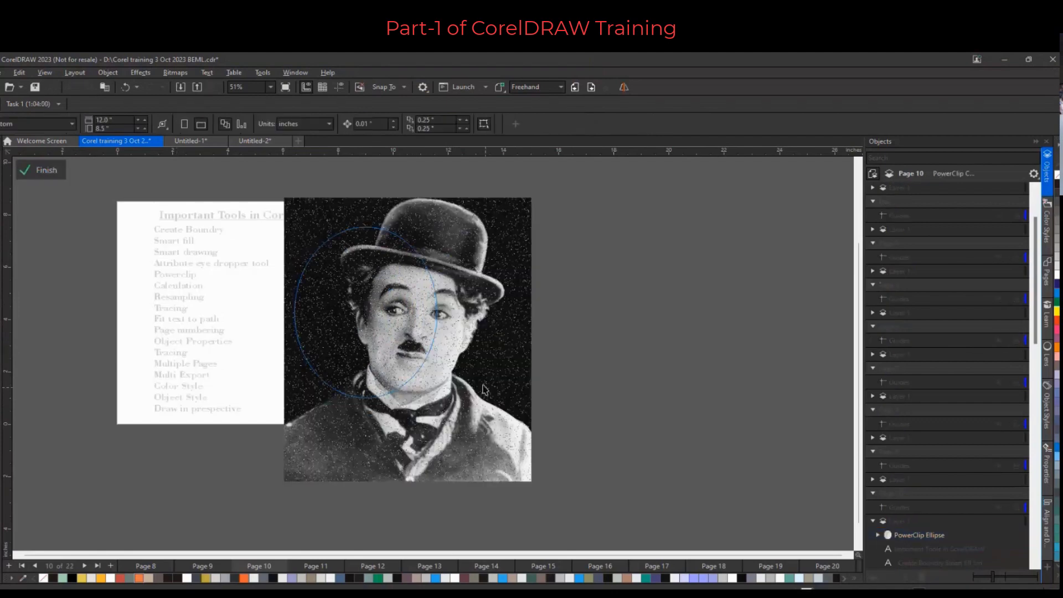
{"action": "left_click_drag", "start_coordinate": [483, 389], "coordinate": [454, 392]}
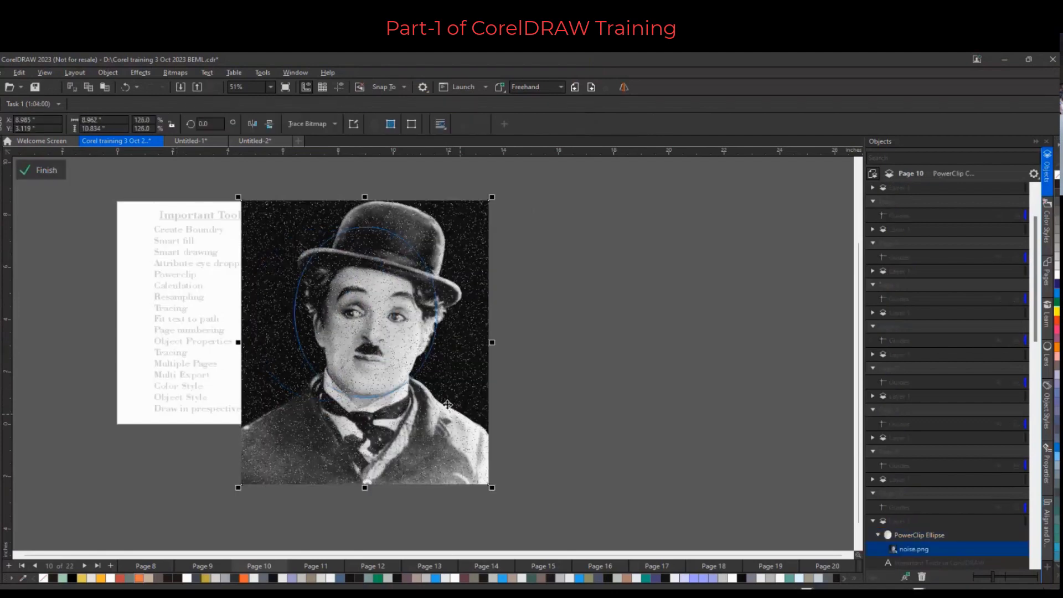
{"action": "left_click_drag", "start_coordinate": [490, 484], "coordinate": [434, 434]}
{"action": "left_click_drag", "start_coordinate": [455, 468], "coordinate": [456, 471]}
{"action": "left_click_drag", "start_coordinate": [444, 413], "coordinate": [413, 430]}
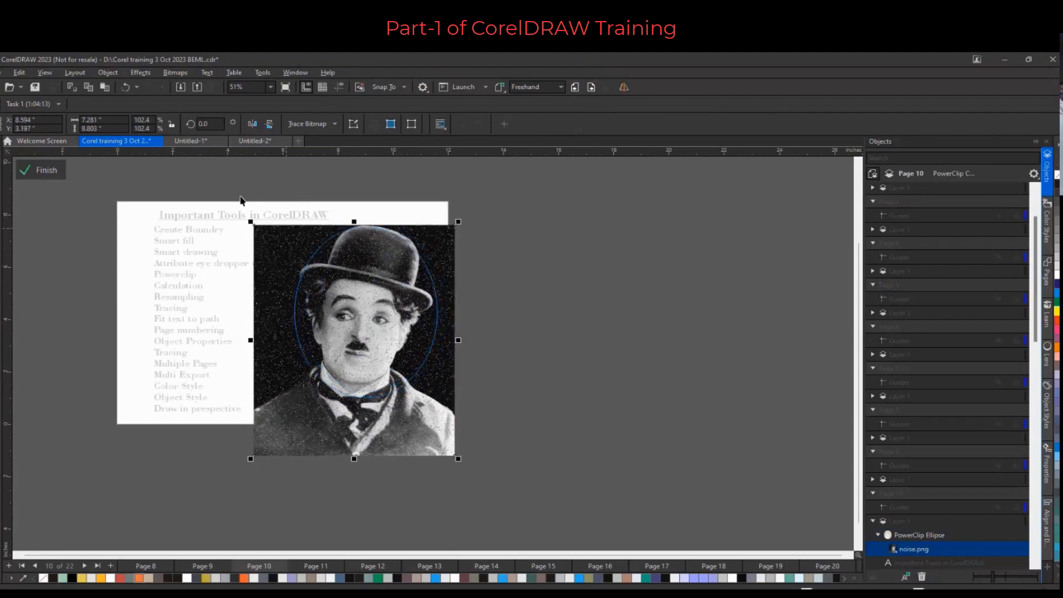
{"action": "left_click", "coordinate": [204, 209]}
{"action": "left_click", "coordinate": [563, 326]}
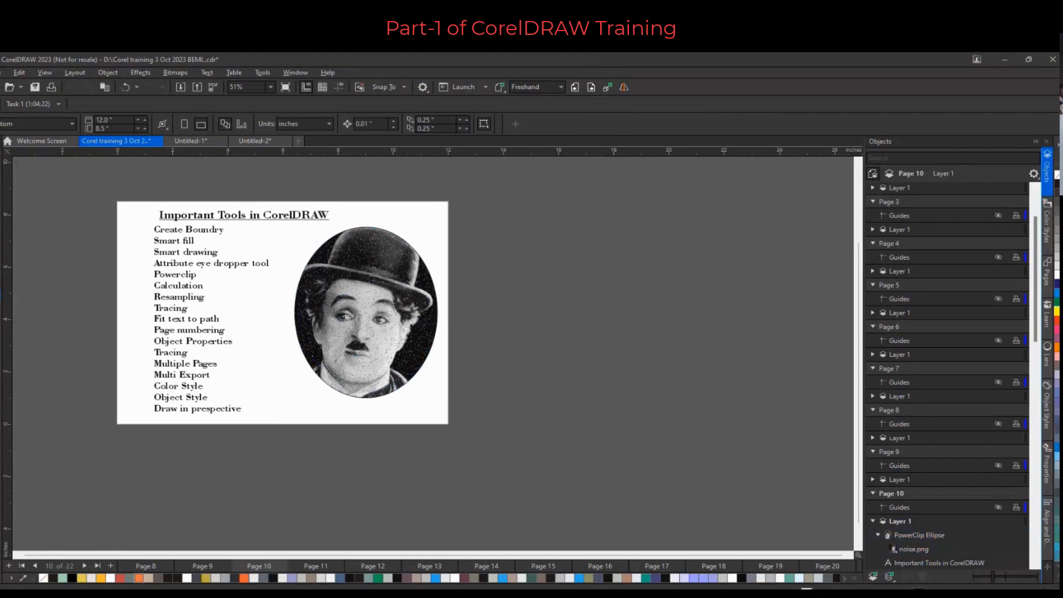
Add the text "Corel is vector tool" below the ellipse with the Text tool
{"action": "left_click", "coordinate": [0, 295]}
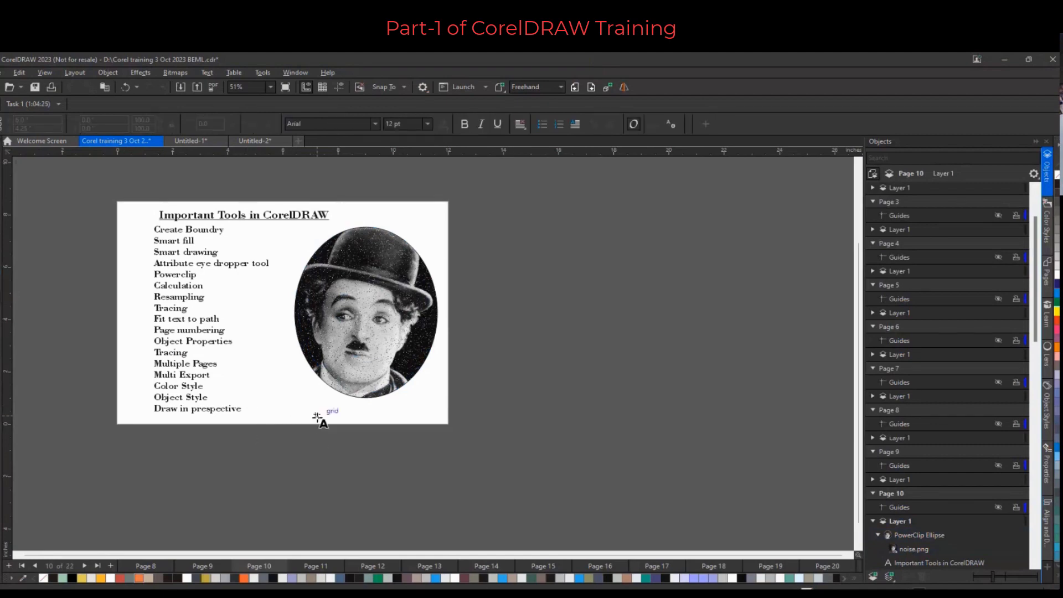
{"action": "left_click", "coordinate": [316, 416]}
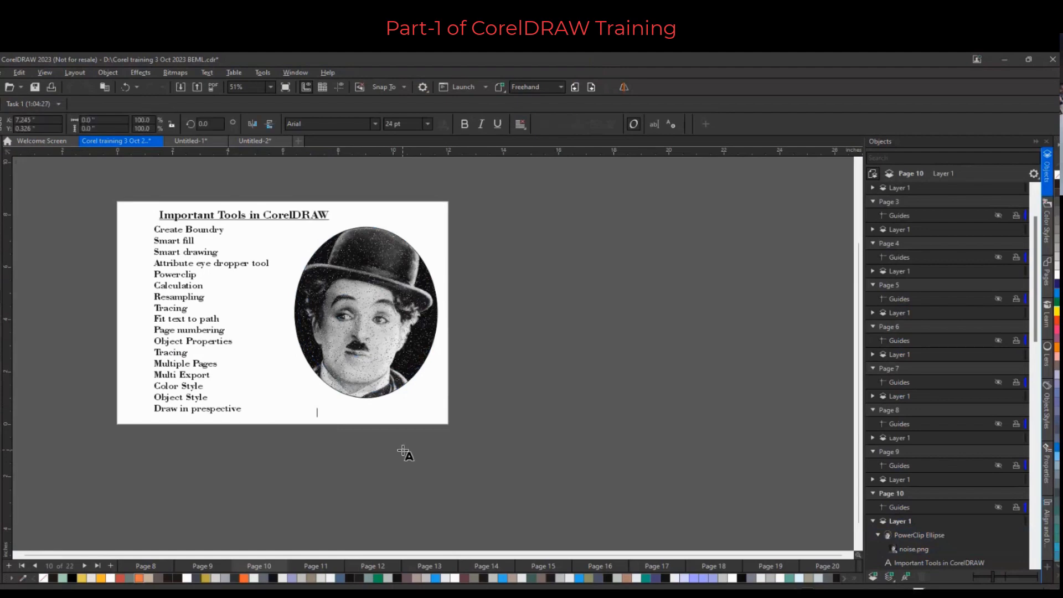
{"action": "type", "text": "Corel"}
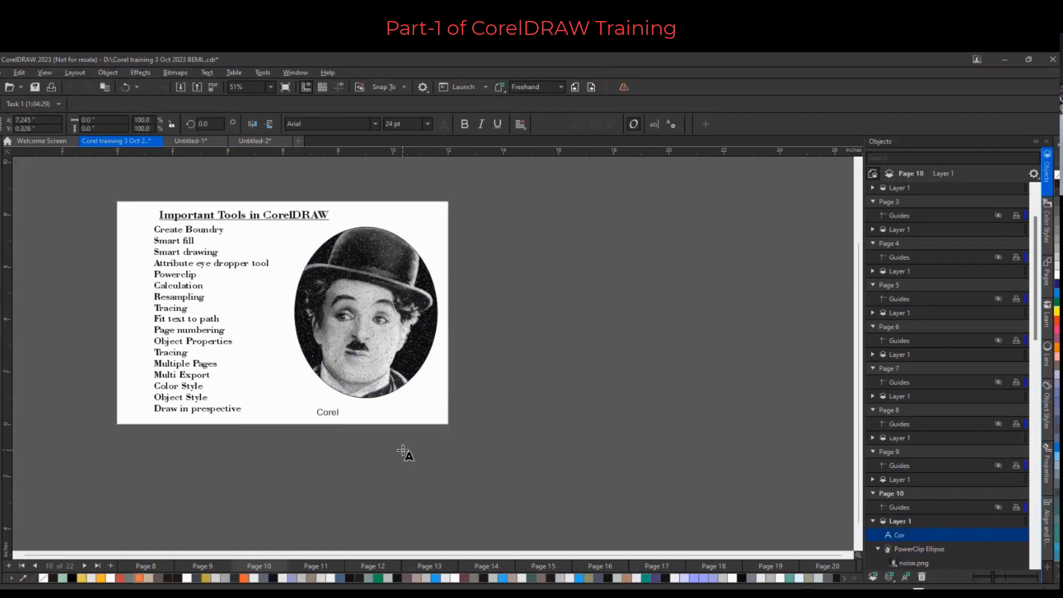
{"action": "type", "text": " is vector tool"}
{"action": "key", "text": "Escape"}
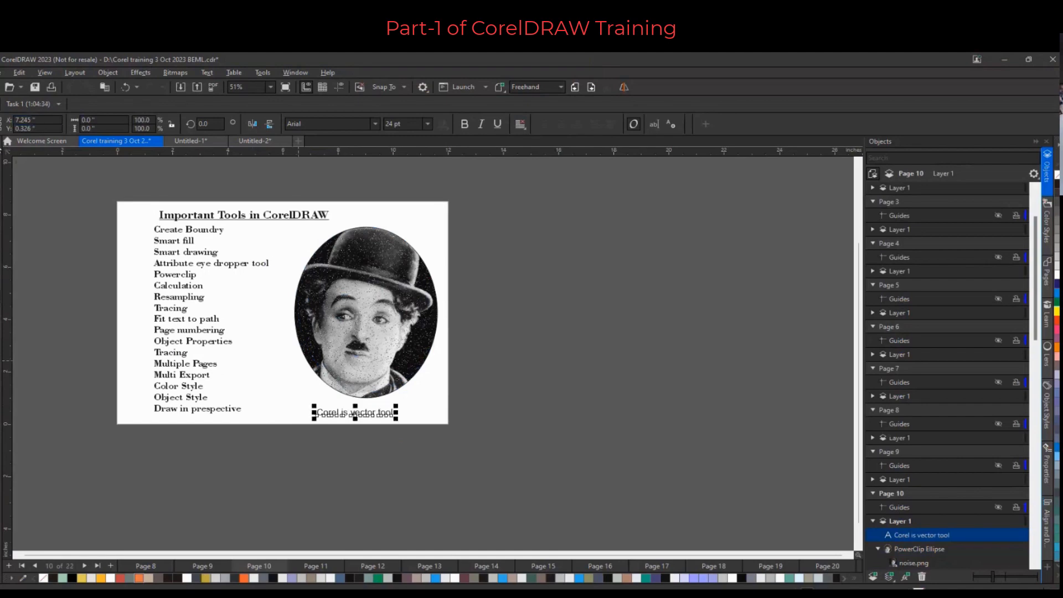
Set the text's font to Arial Rounded MT Bold and enlarge it to about 165 pt
{"action": "left_click_drag", "start_coordinate": [396, 419], "coordinate": [387, 342]}
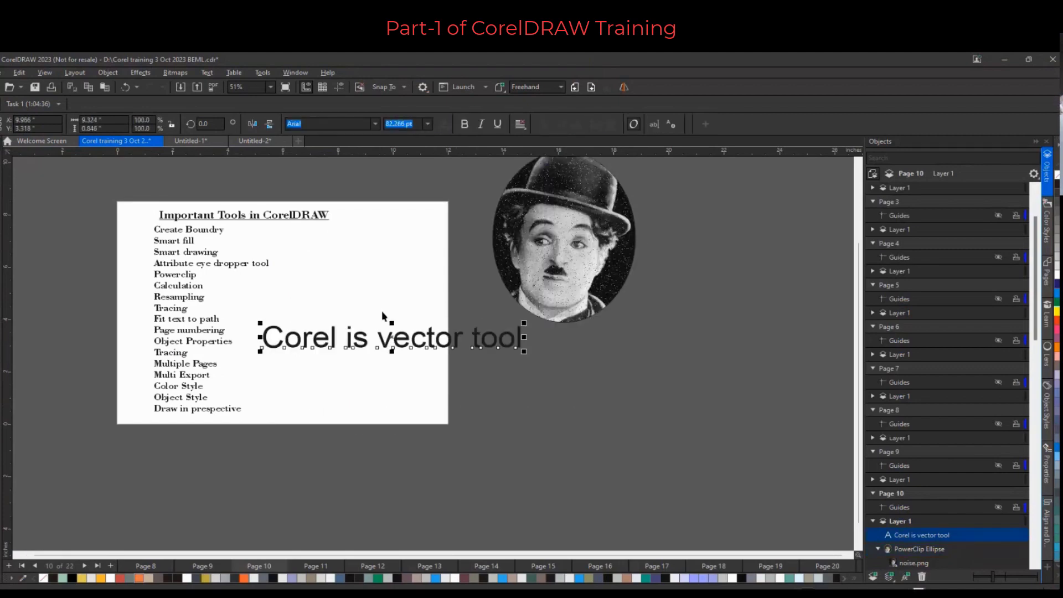
{"action": "left_click", "coordinate": [375, 124]}
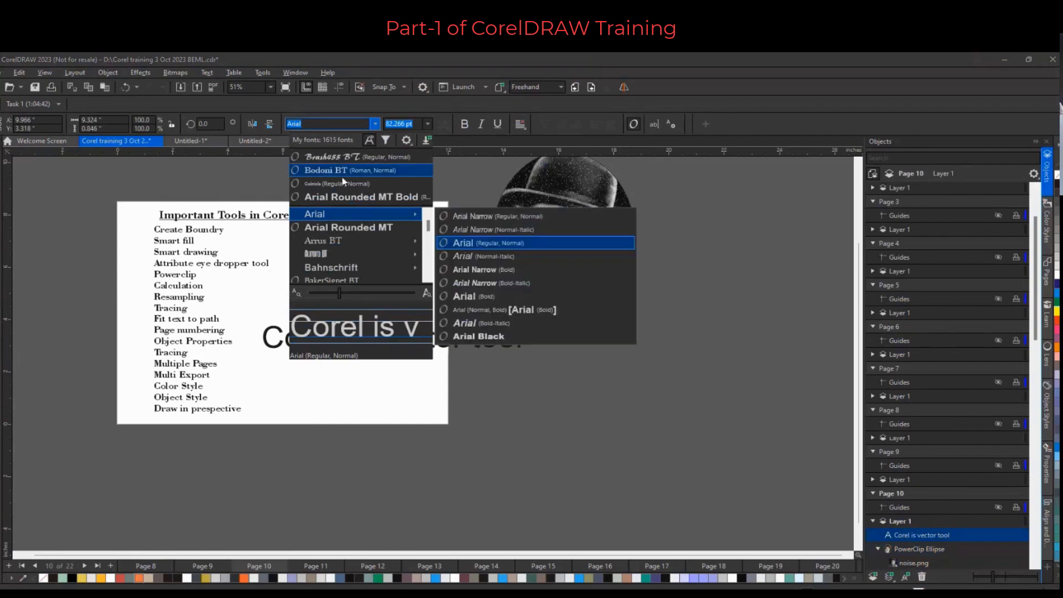
{"action": "scroll", "coordinate": [340, 214], "scroll_direction": "down", "scroll_amount": 1}
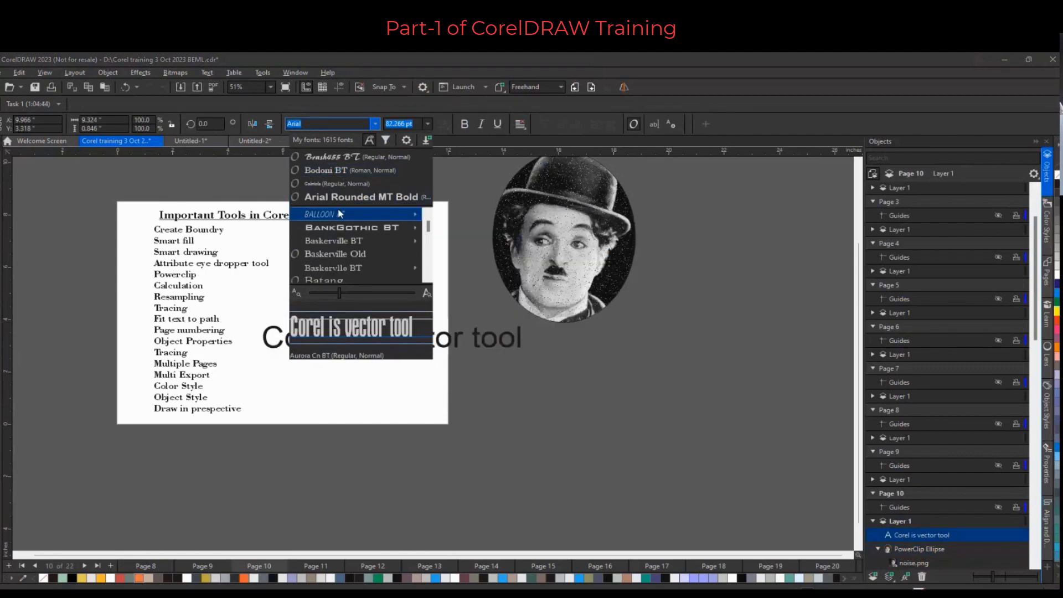
{"action": "left_click", "coordinate": [341, 197]}
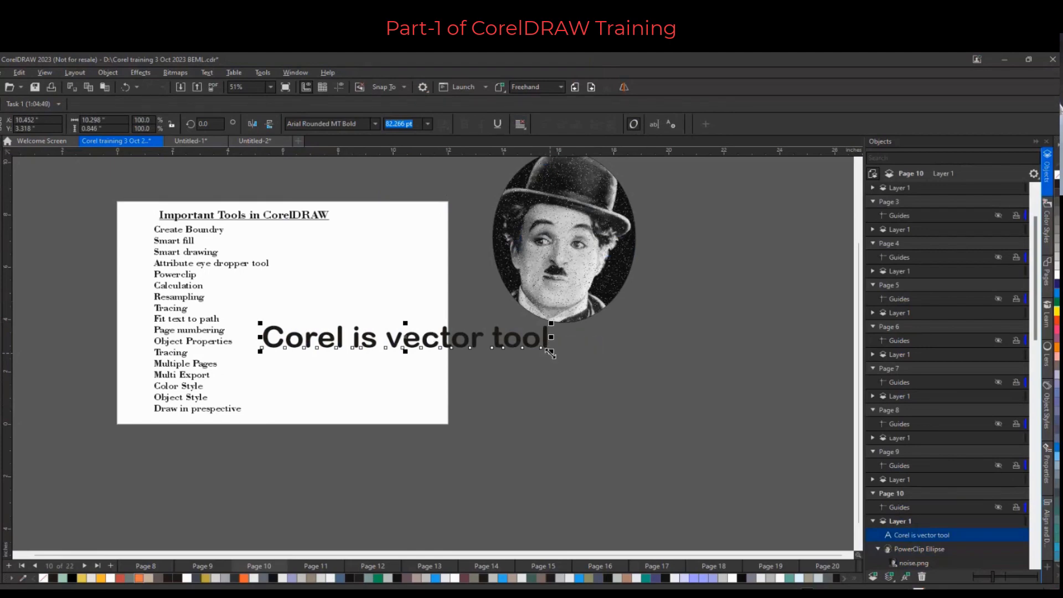
{"action": "left_click_drag", "start_coordinate": [550, 353], "coordinate": [808, 498]}
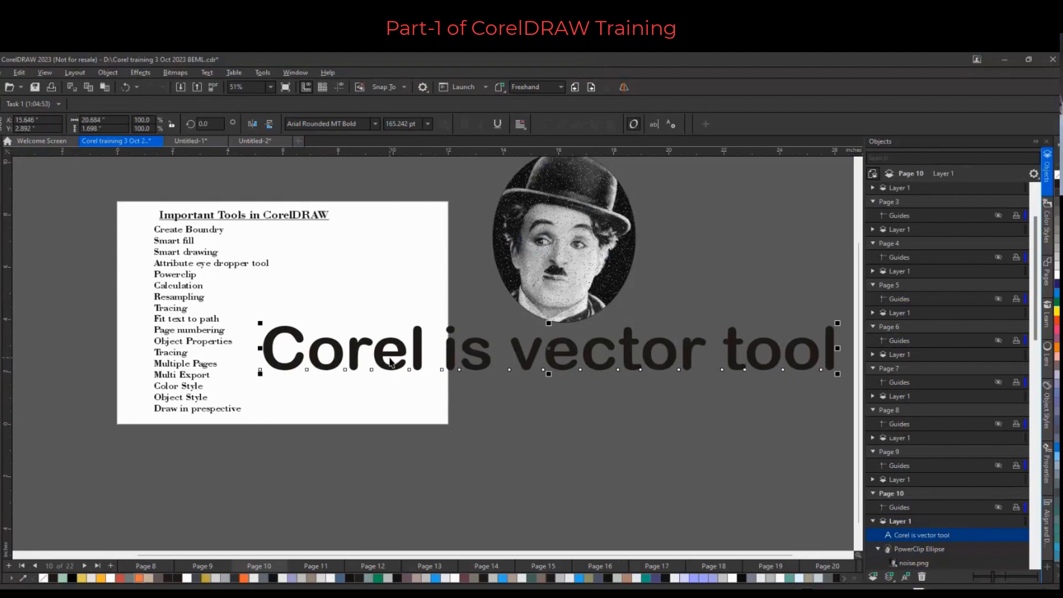
Edit the text so it reads only "Corel"
{"action": "key", "text": "Escape"}
{"action": "double_click", "coordinate": [426, 354]}
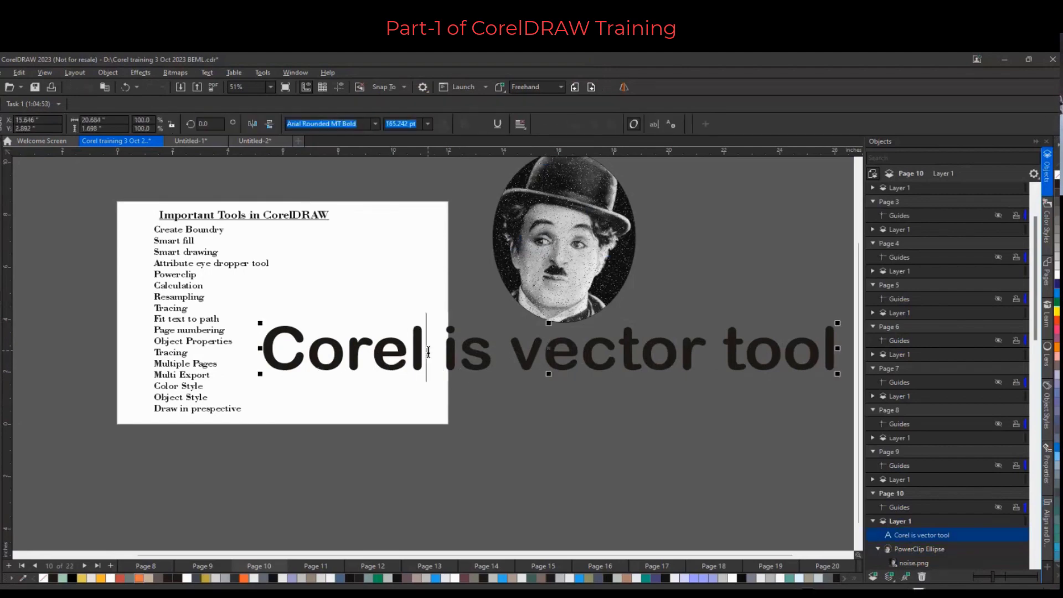
{"action": "key", "text": "Delete"}
{"action": "key", "text": "Delete"}
{"action": "key", "text": "Delete"}
{"action": "key", "text": "Delete"}
{"action": "key", "text": "Delete"}
{"action": "key", "text": "Delete"}
{"action": "key", "text": "Delete"}
{"action": "key", "text": "Delete"}
{"action": "key", "text": "Delete"}
{"action": "key", "text": "Delete"}
{"action": "key", "text": "Delete"}
{"action": "key", "text": "Delete"}
{"action": "key", "text": "Delete"}
{"action": "key", "text": "Delete"}
{"action": "key", "text": "Delete"}
{"action": "key", "text": "ctrl+space"}
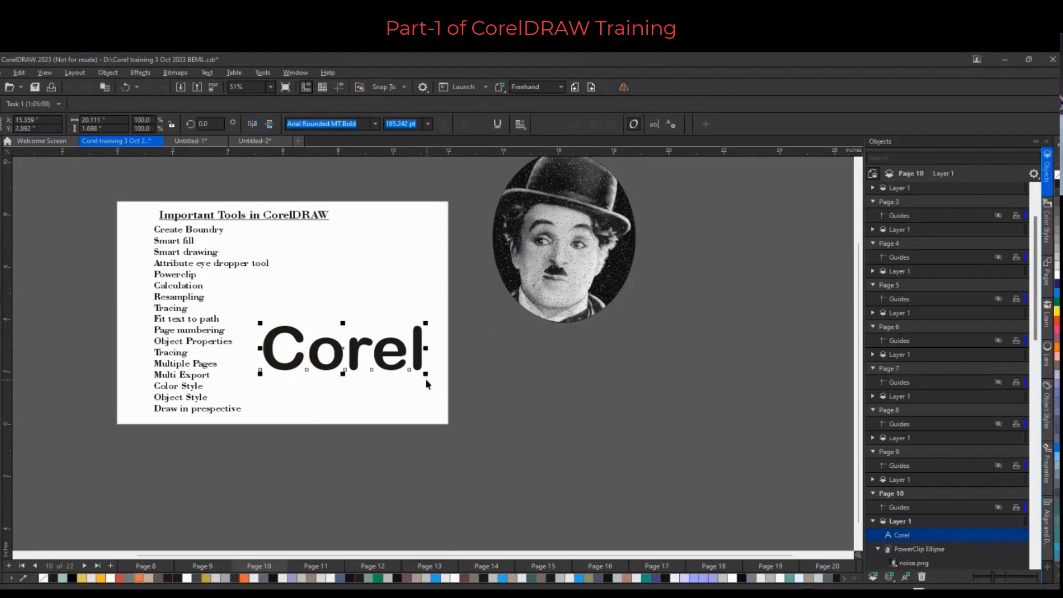
Enlarge the "Corel" text to about 302 pt and make it outline-only with no fill
{"action": "left_click_drag", "start_coordinate": [425, 373], "coordinate": [557, 460]}
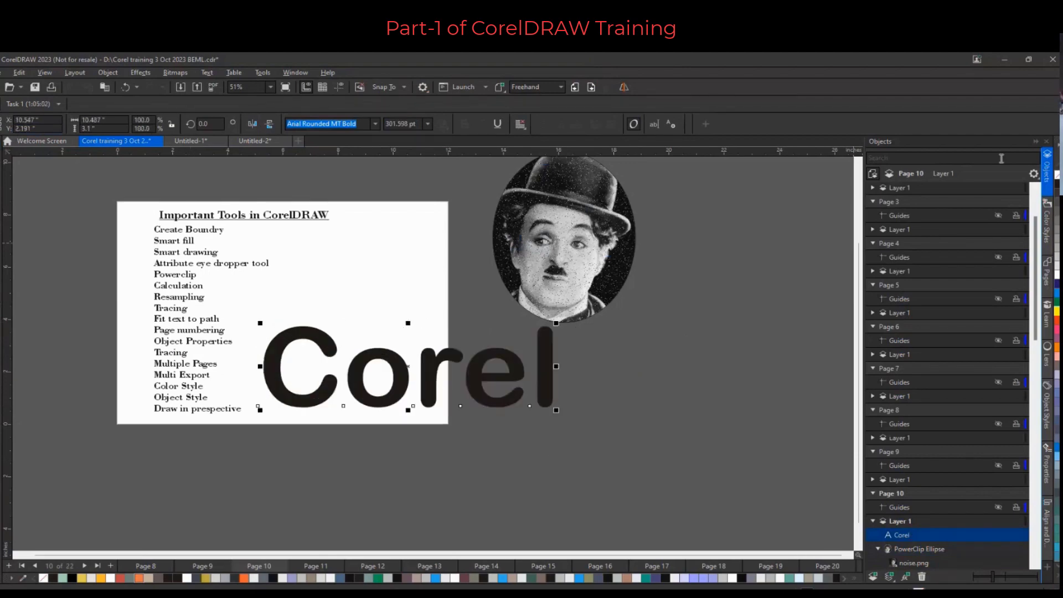
{"action": "left_click", "coordinate": [1056, 175]}
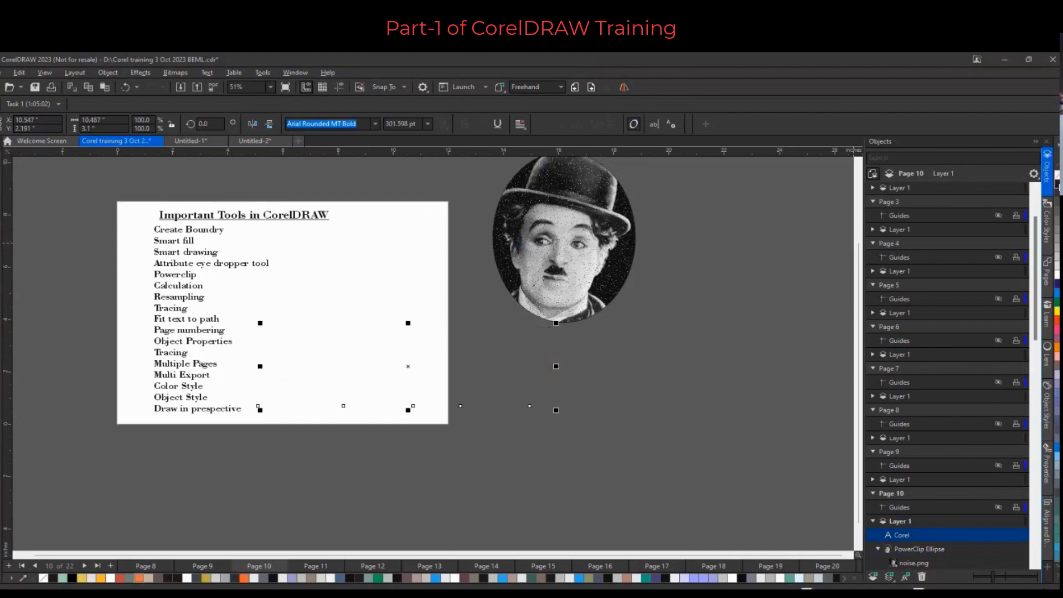
{"action": "right_click", "coordinate": [1057, 182]}
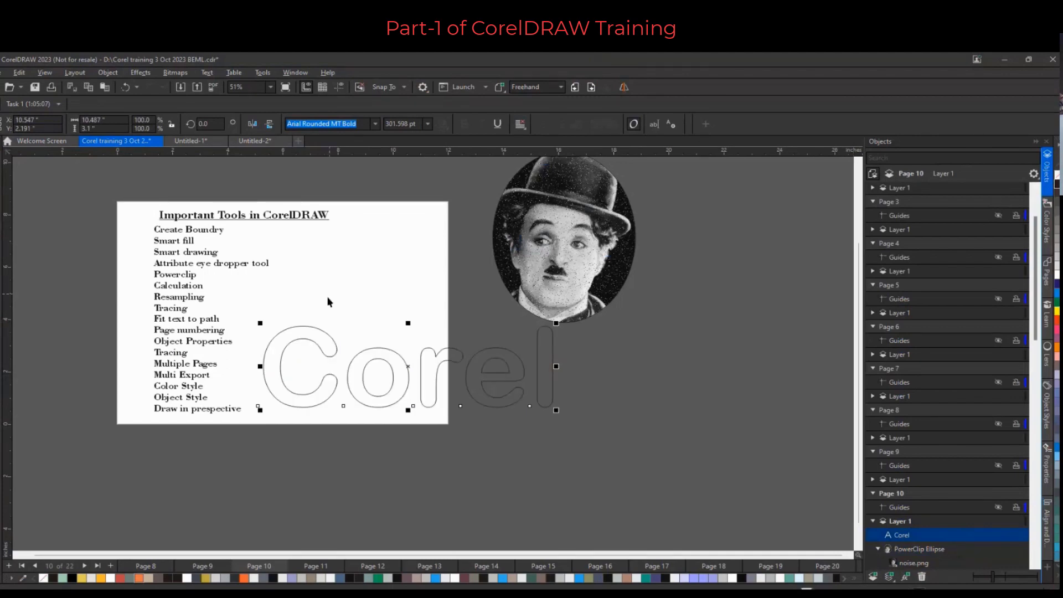
Import the image fire.jpg onto the page
{"action": "right_click", "coordinate": [332, 255]}
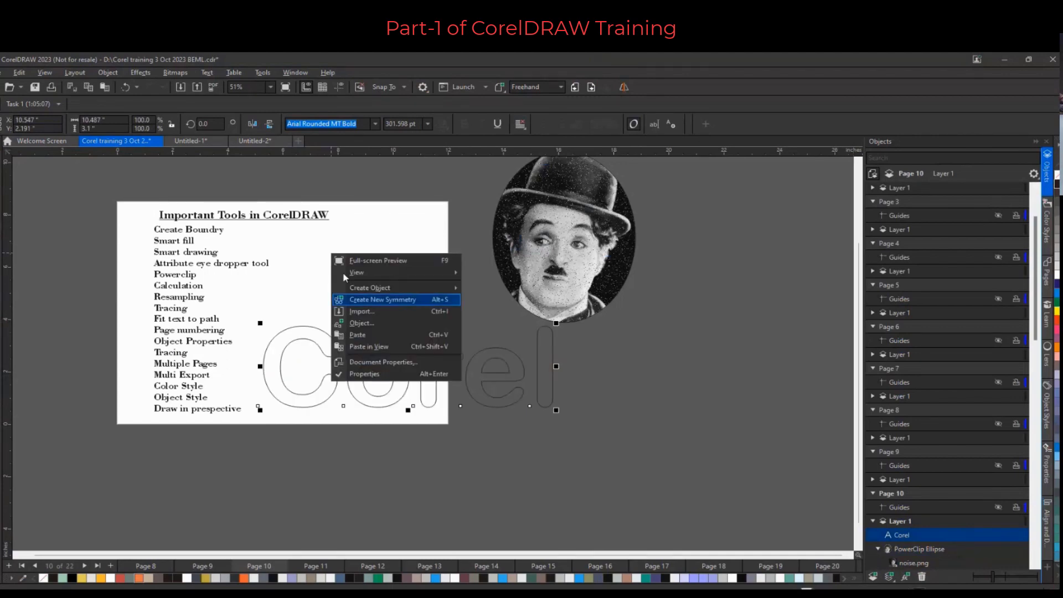
{"action": "left_click", "coordinate": [363, 313]}
{"action": "left_click", "coordinate": [474, 253]}
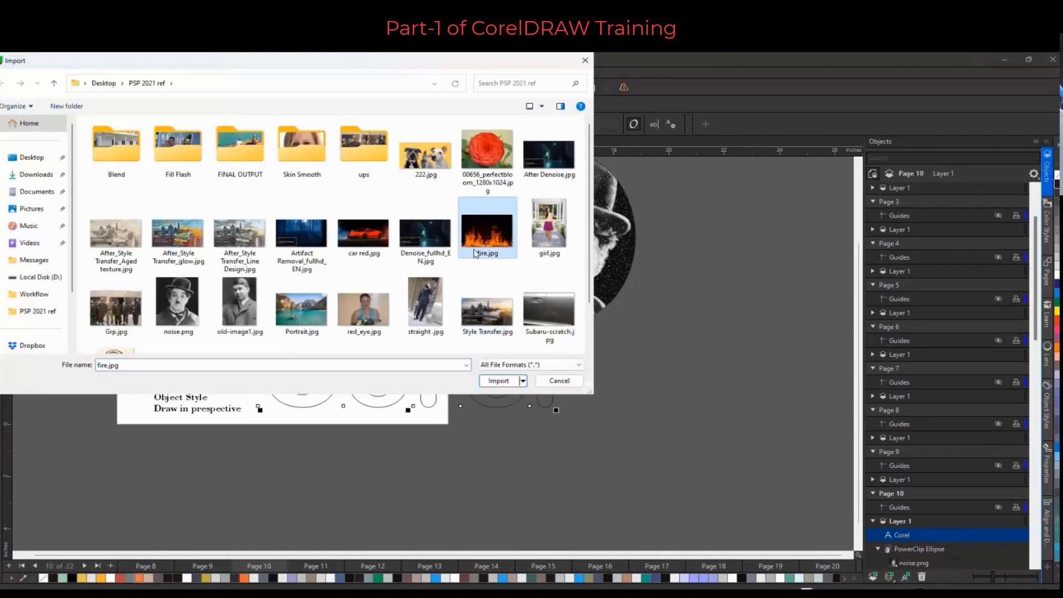
{"action": "double_click", "coordinate": [474, 252]}
{"action": "left_click", "coordinate": [256, 294]}
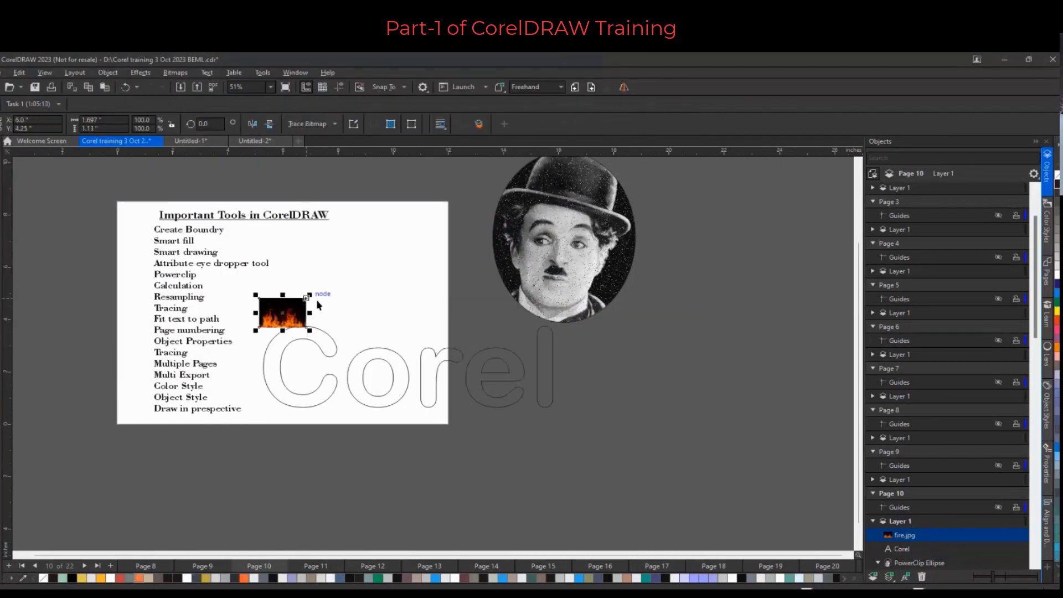
Enlarge the fire image and PowerClip it inside the "Corel" text
{"action": "left_click_drag", "start_coordinate": [310, 295], "coordinate": [578, 149]}
{"action": "left_click_drag", "start_coordinate": [449, 218], "coordinate": [395, 393]}
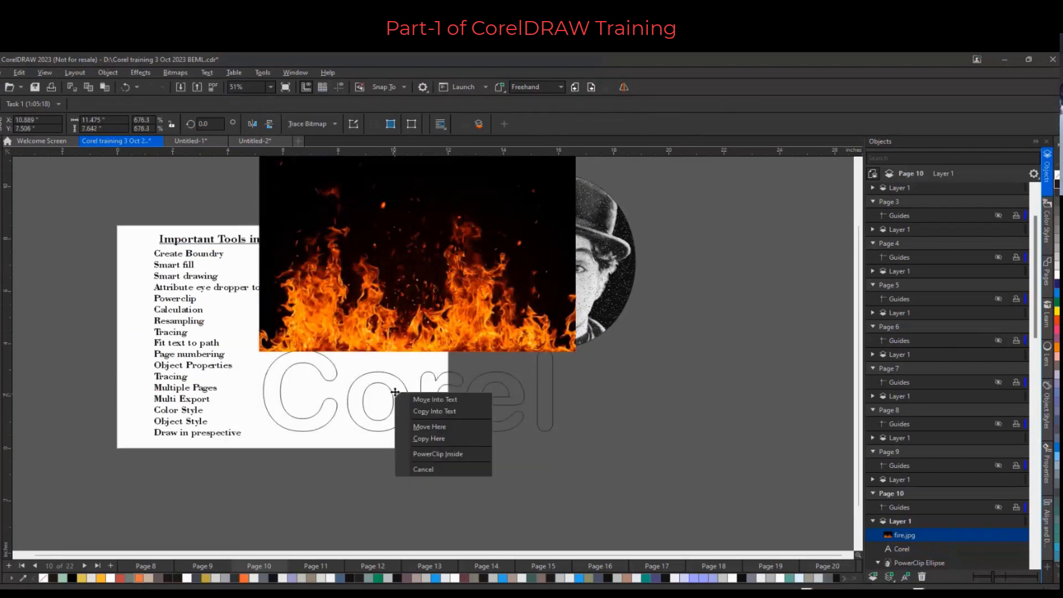
{"action": "left_click", "coordinate": [435, 452]}
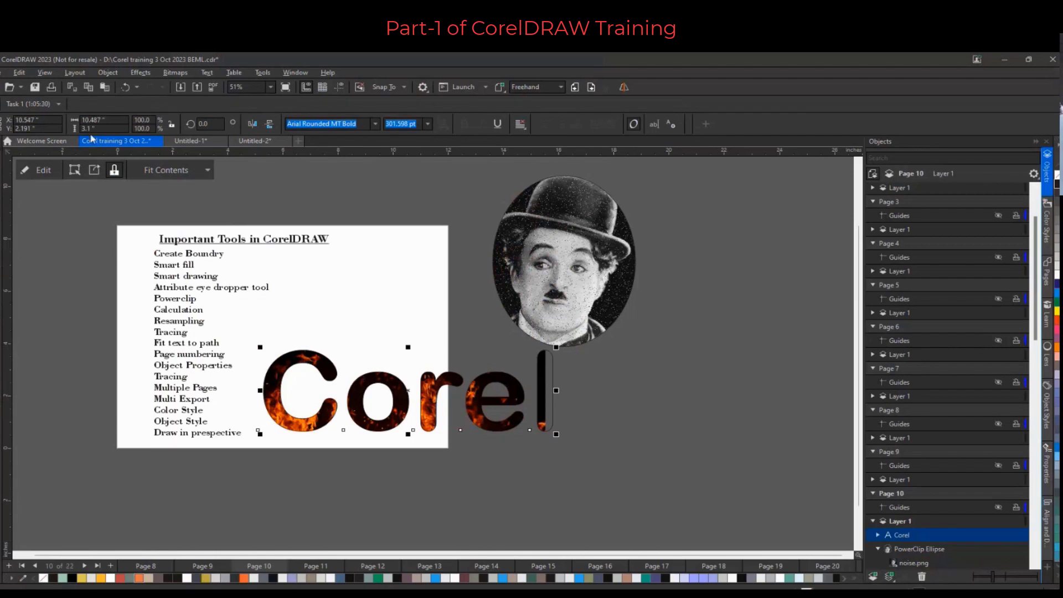
Edit the PowerClip contents to reposition the fire image within the "Corel" text, then finish editing
{"action": "left_click", "coordinate": [41, 173]}
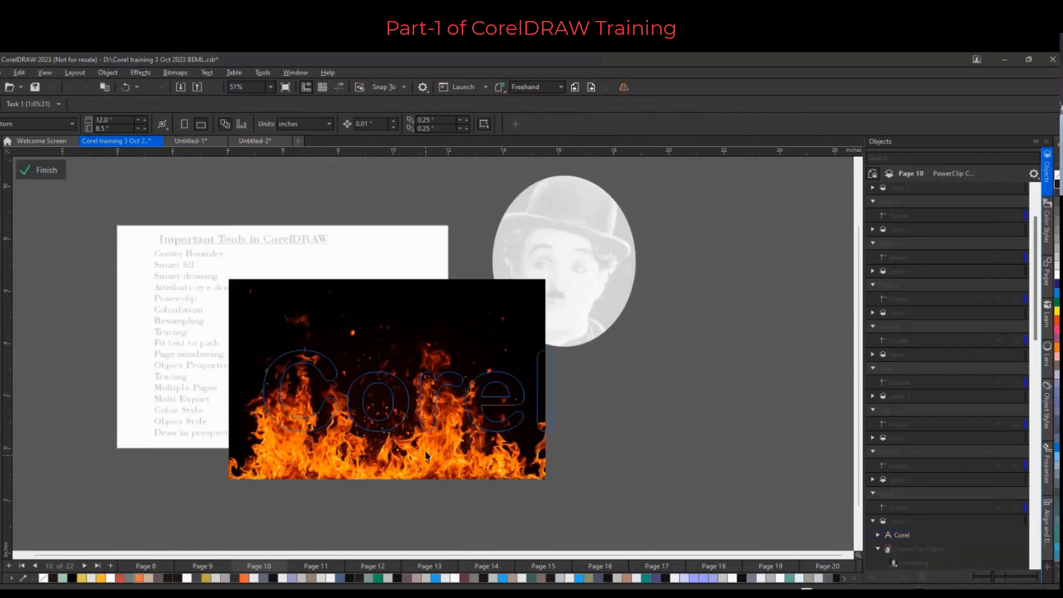
{"action": "left_click_drag", "start_coordinate": [426, 456], "coordinate": [450, 446]}
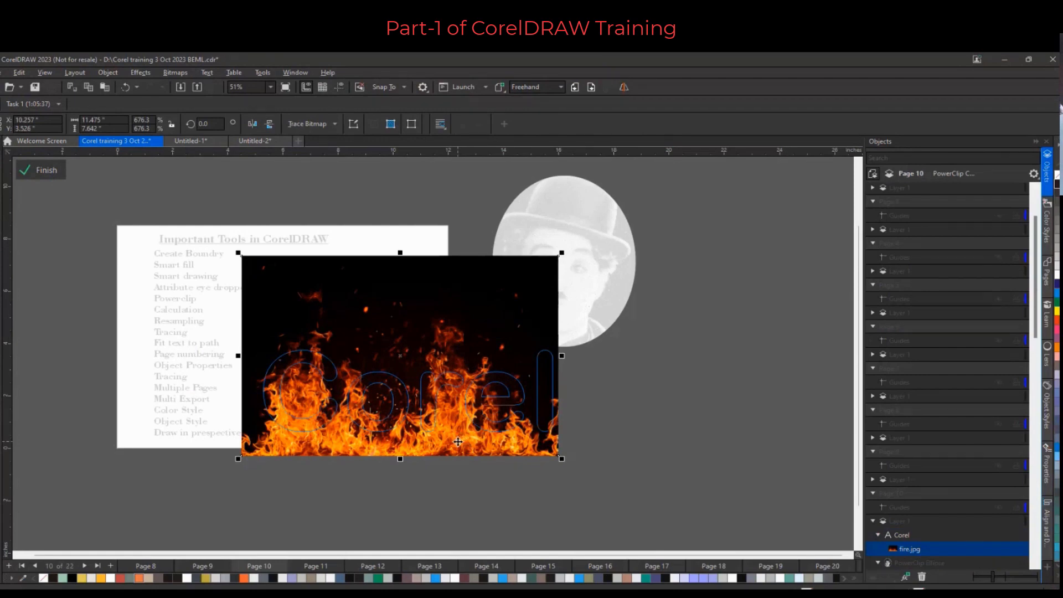
{"action": "left_click_drag", "start_coordinate": [460, 440], "coordinate": [468, 437]}
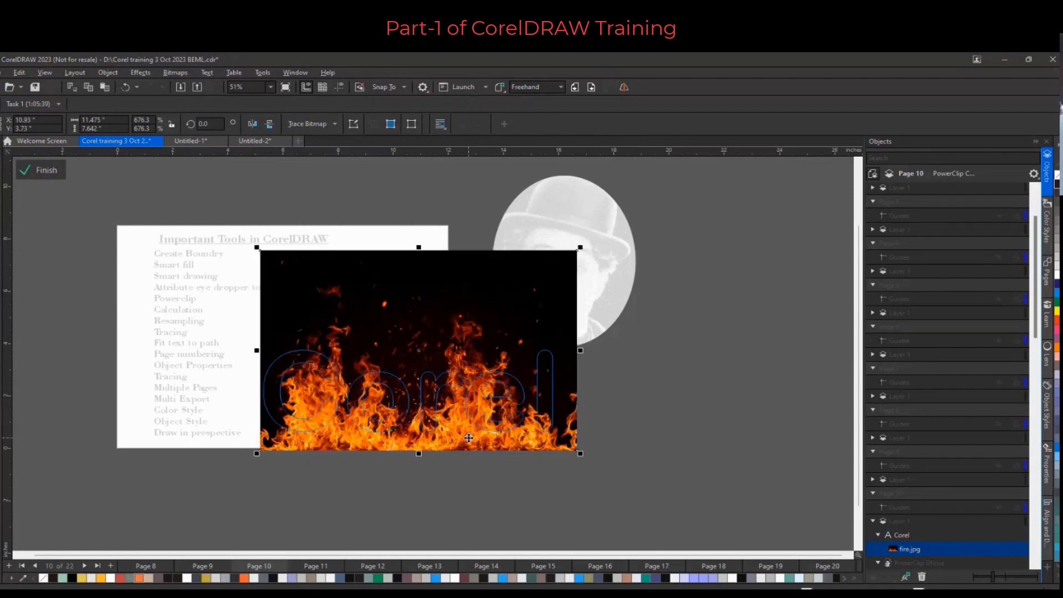
{"action": "left_click", "coordinate": [49, 170]}
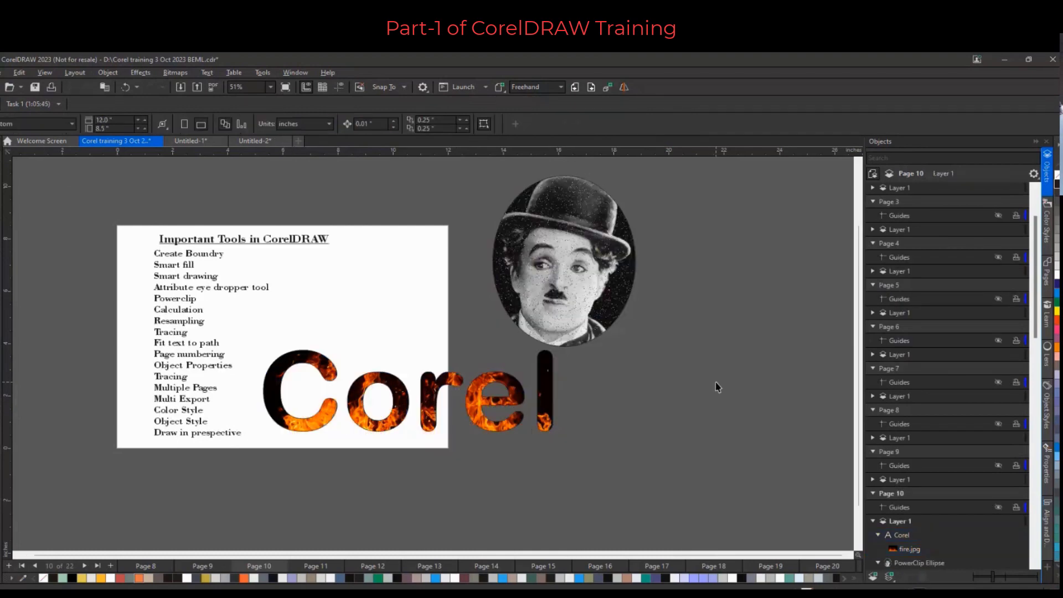
Add a drop shadow to the "Corel" text, offset down and to the right, with opacity about 43
{"action": "left_click", "coordinate": [323, 362]}
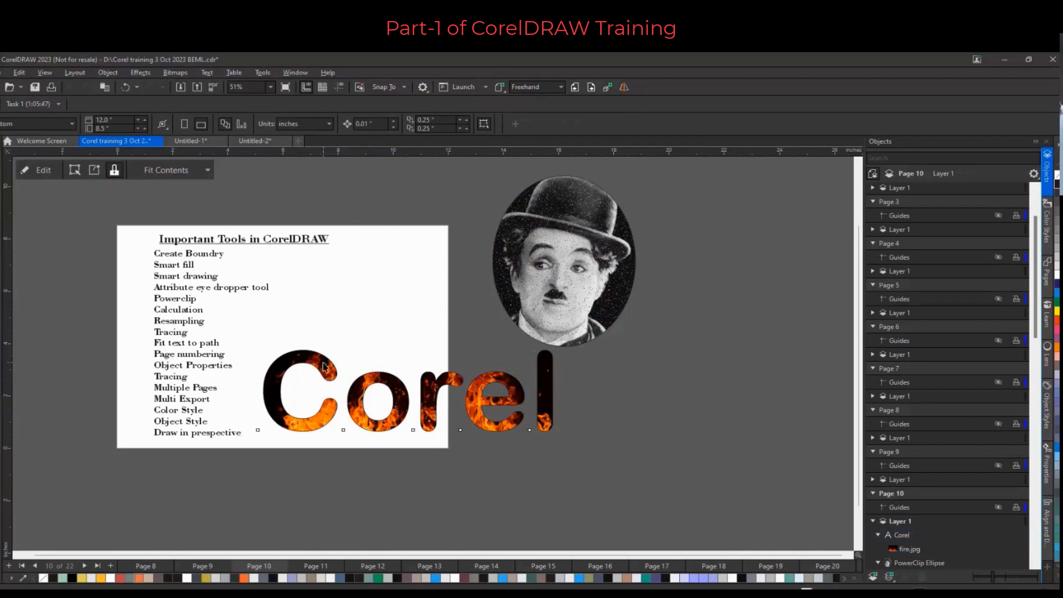
{"action": "left_click", "coordinate": [5, 352]}
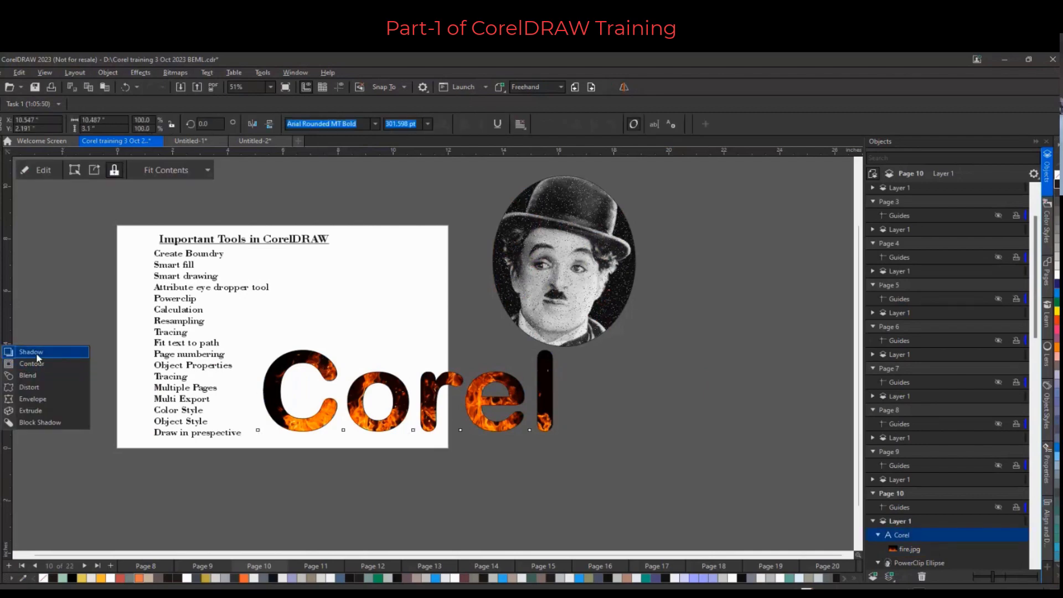
{"action": "left_click", "coordinate": [35, 364]}
{"action": "left_click_drag", "start_coordinate": [263, 390], "coordinate": [567, 419]}
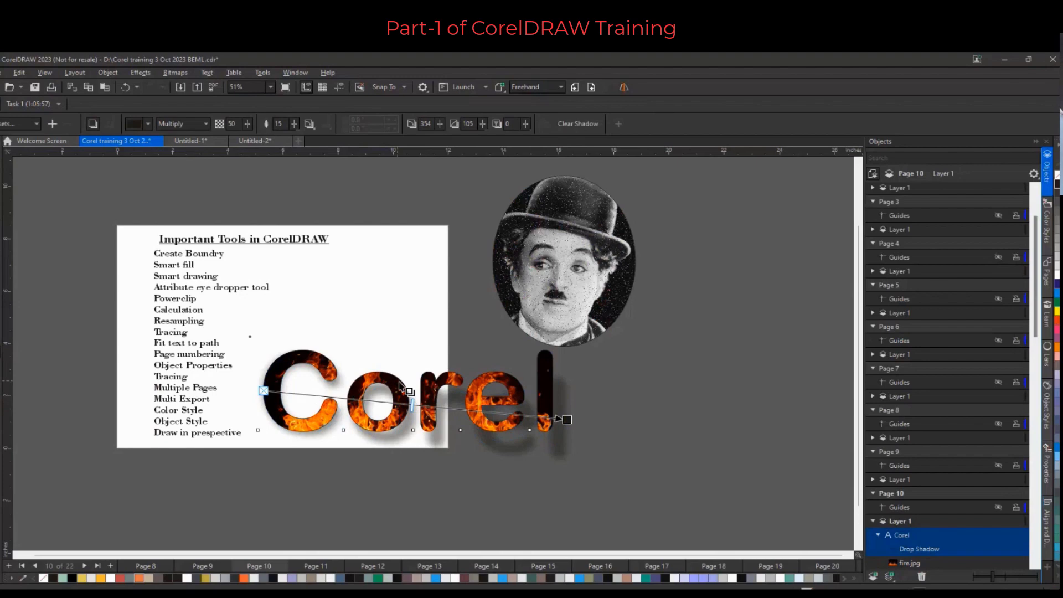
{"action": "left_click_drag", "start_coordinate": [411, 405], "coordinate": [392, 403]}
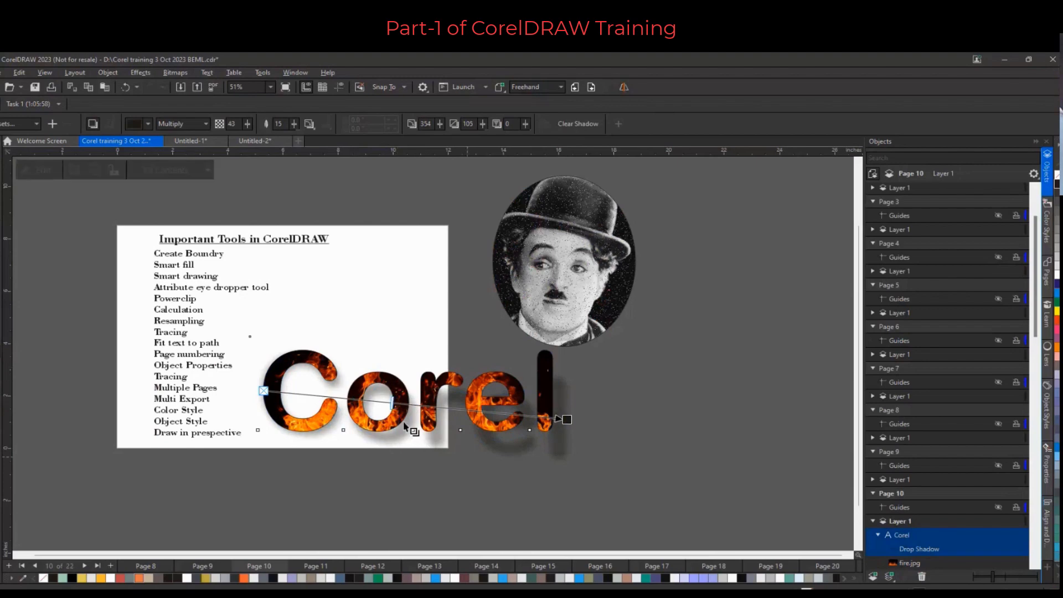
{"action": "left_click", "coordinate": [1, 155]}
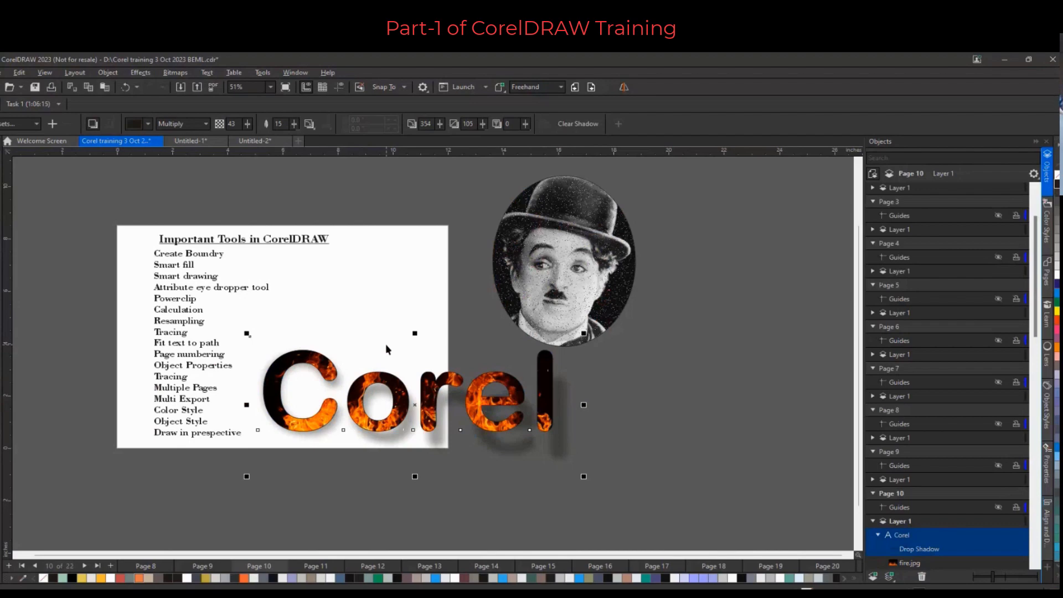
Delete the Chaplin PowerClip ellipse and the fire-filled "Corel" text
{"action": "left_click", "coordinate": [529, 326]}
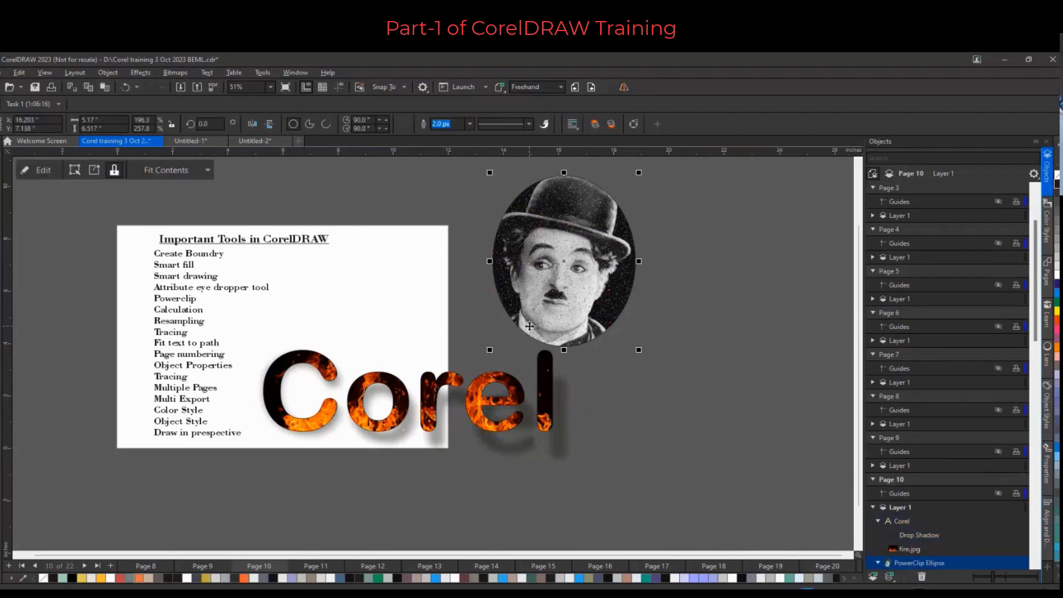
{"action": "key", "text": "Delete"}
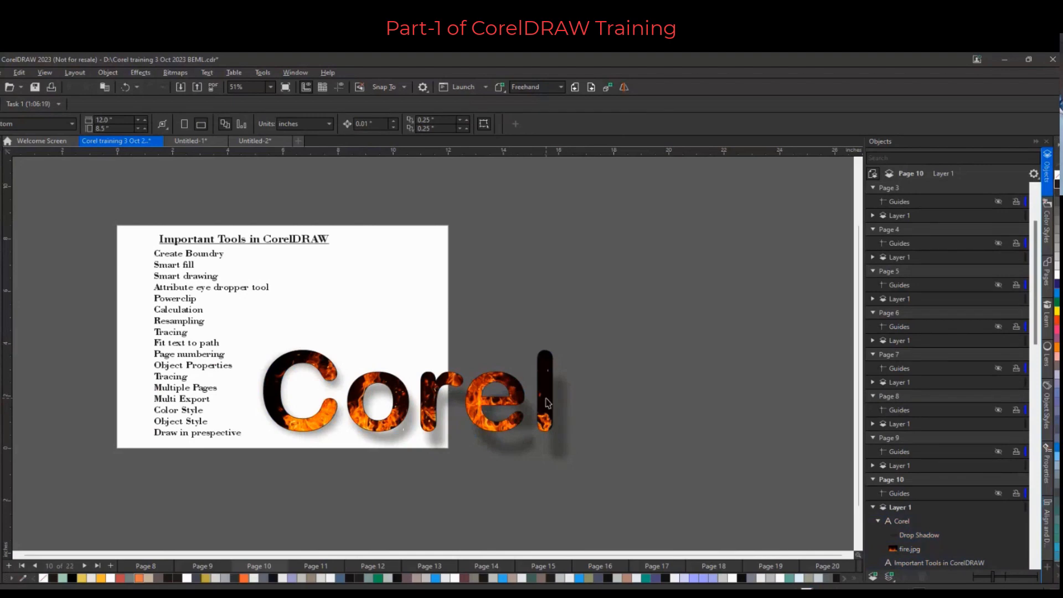
{"action": "left_click", "coordinate": [547, 399]}
{"action": "key", "text": "Delete"}
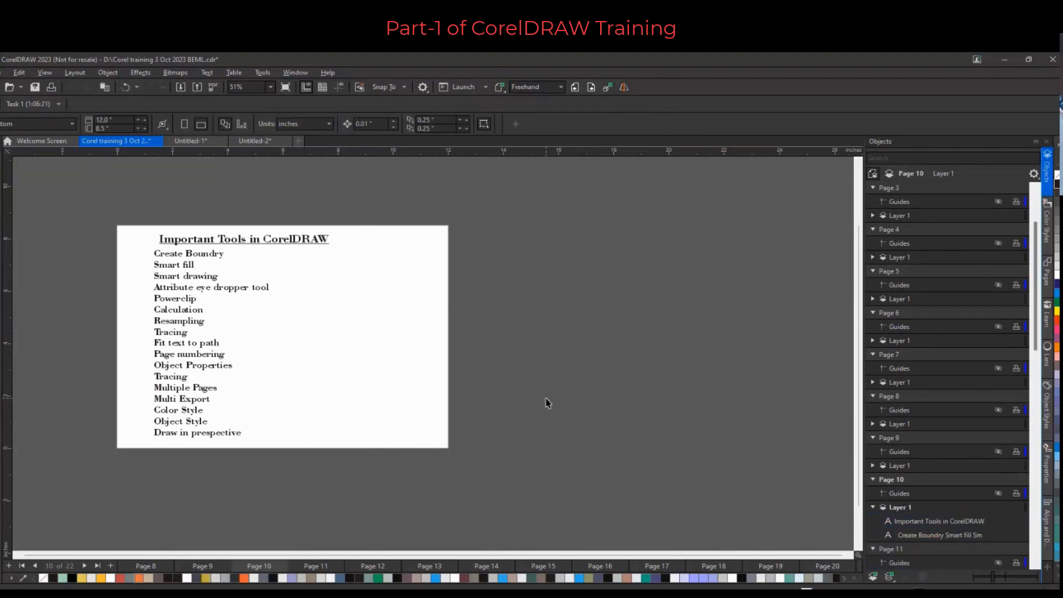
Switch to the Untitled-1 document and delete the page-number text on the page
{"action": "left_click", "coordinate": [205, 141]}
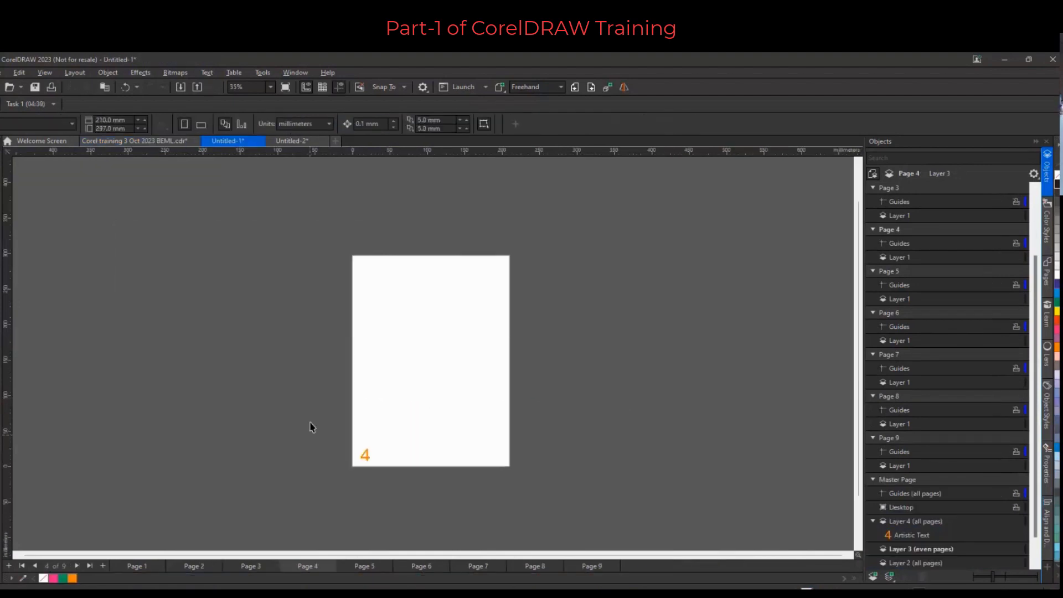
{"action": "left_click_drag", "start_coordinate": [324, 427], "coordinate": [402, 485]}
{"action": "key", "text": "Delete"}
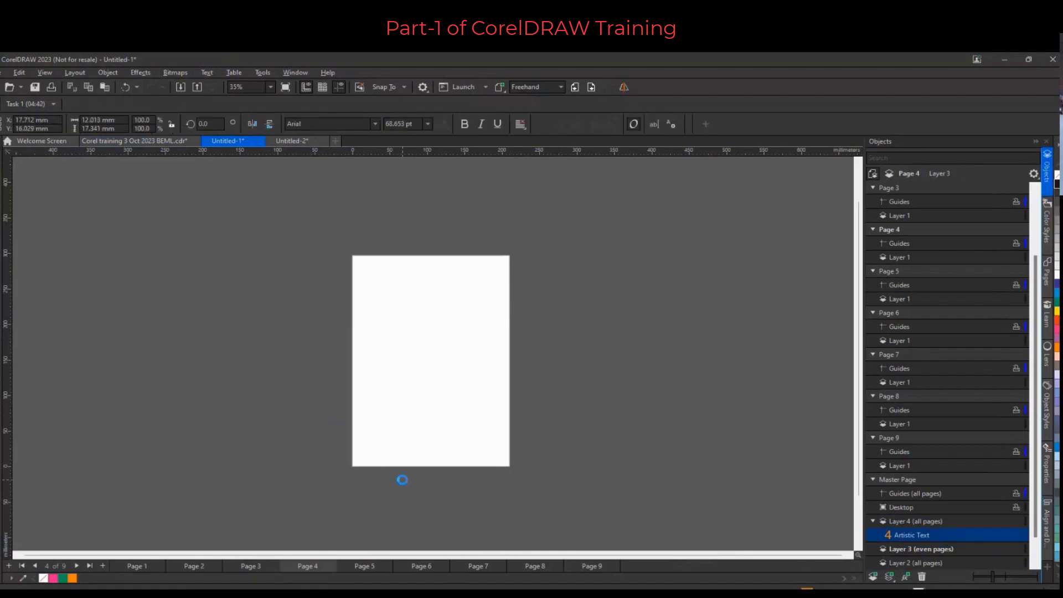
Close the Untitled-2 document without saving
{"action": "left_click", "coordinate": [334, 141]}
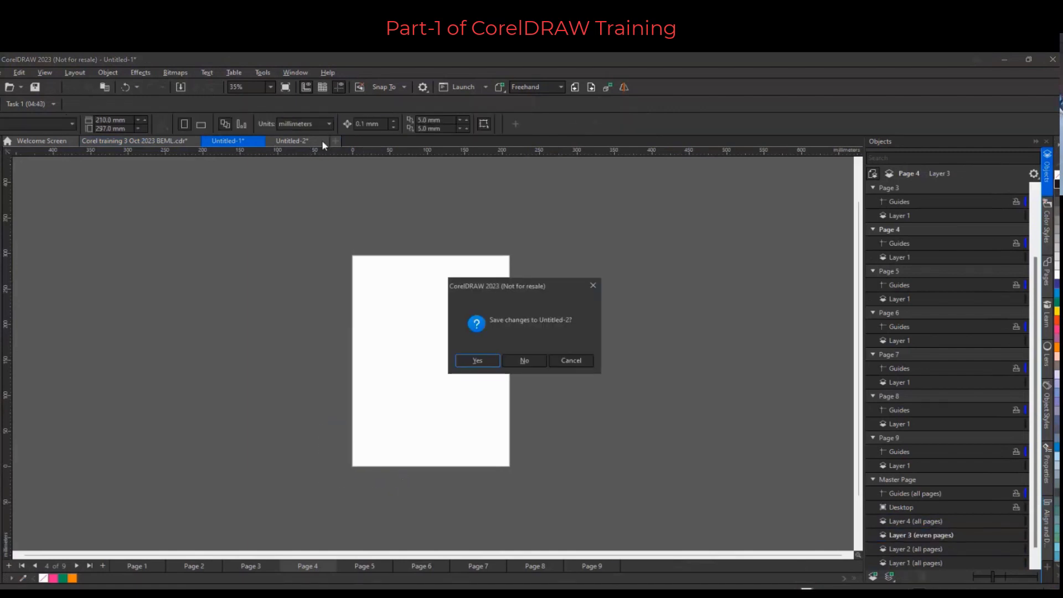
{"action": "left_click", "coordinate": [531, 362]}
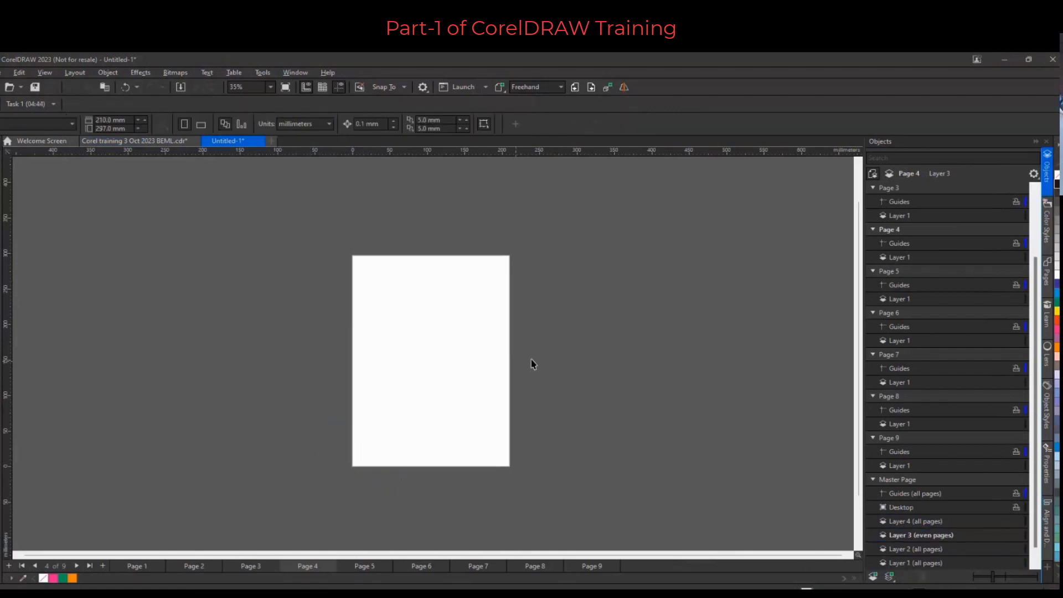
Switch the page to landscape and import swagatam1-gif.jpeg centered on the page
{"action": "left_click", "coordinate": [201, 124]}
{"action": "right_click", "coordinate": [357, 328]}
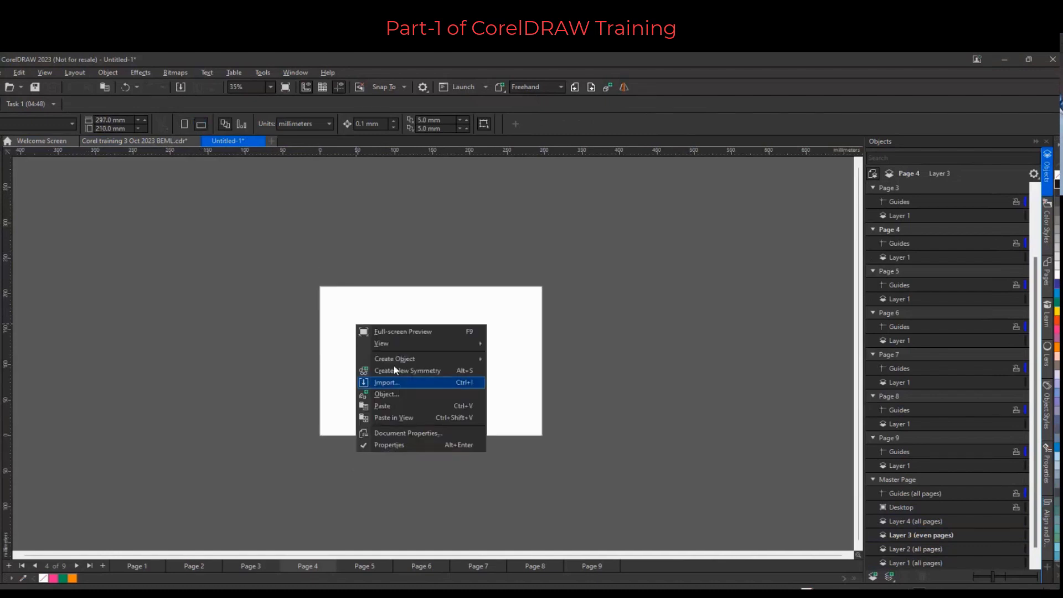
{"action": "left_click", "coordinate": [393, 382]}
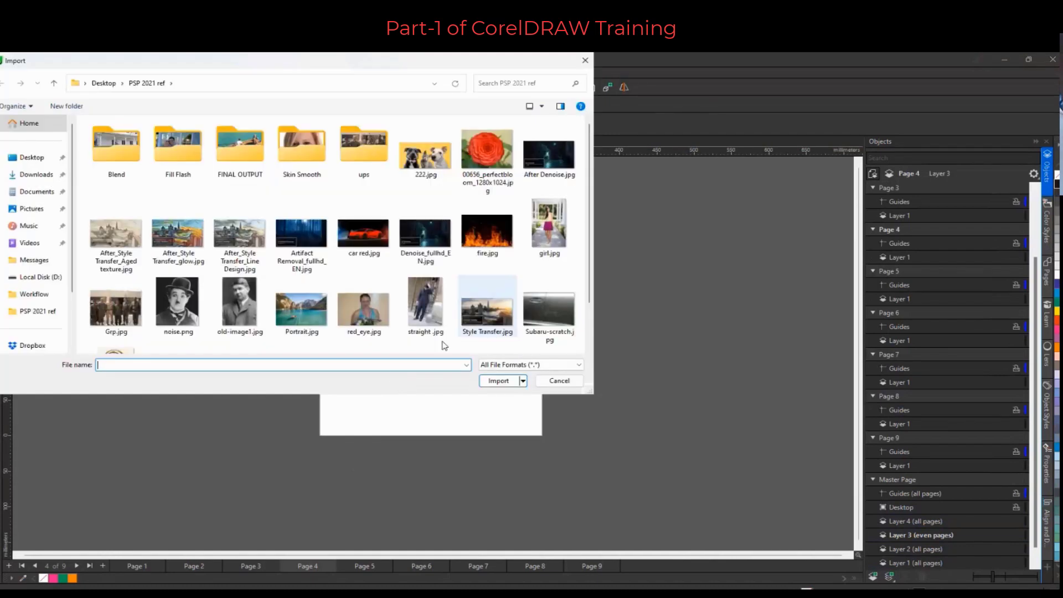
{"action": "scroll", "coordinate": [471, 280], "scroll_direction": "down", "scroll_amount": 2}
{"action": "left_click", "coordinate": [114, 309]}
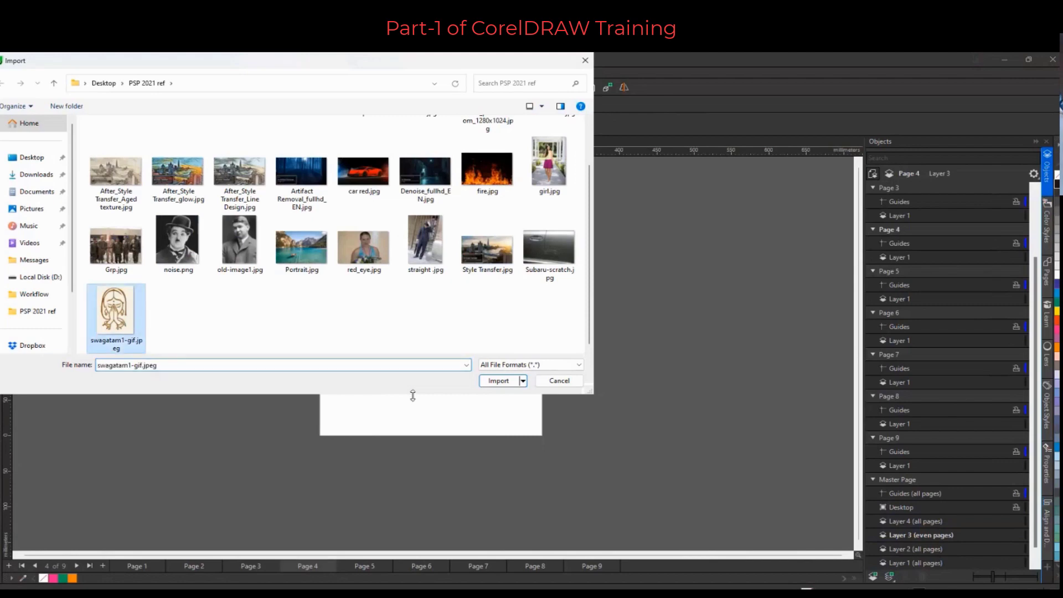
{"action": "left_click", "coordinate": [498, 380]}
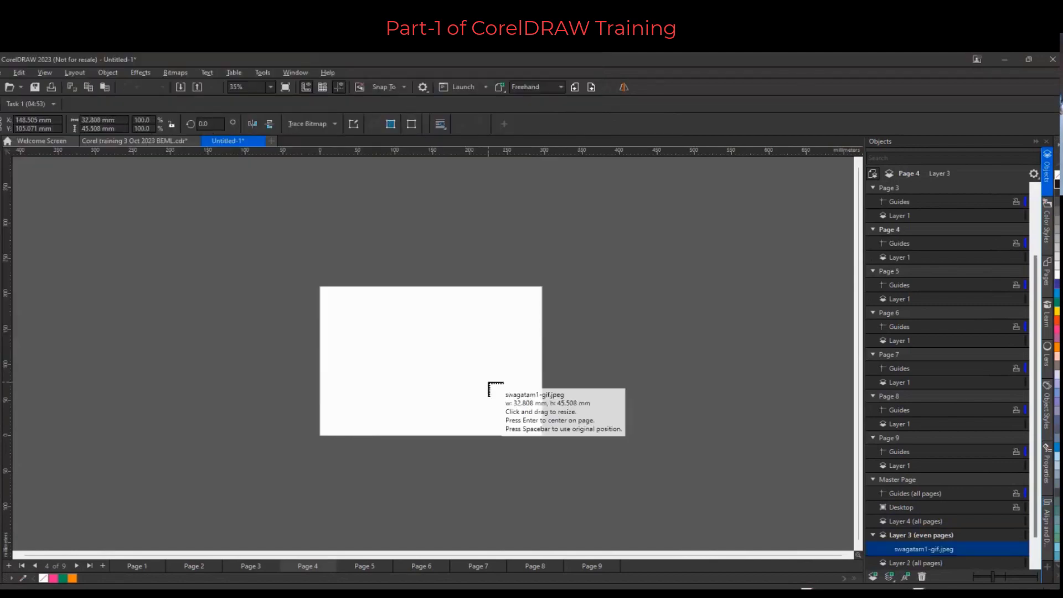
{"action": "key", "text": "Return"}
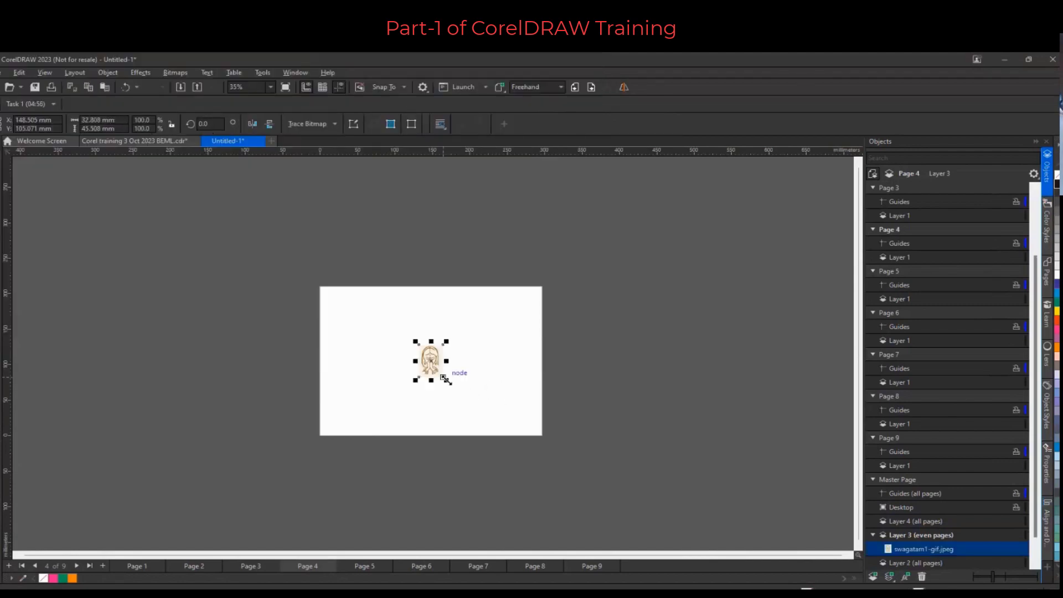
Enlarge the imported image to about 127 × 176 mm on the left part of the page
{"action": "left_click_drag", "start_coordinate": [446, 380], "coordinate": [403, 383]}
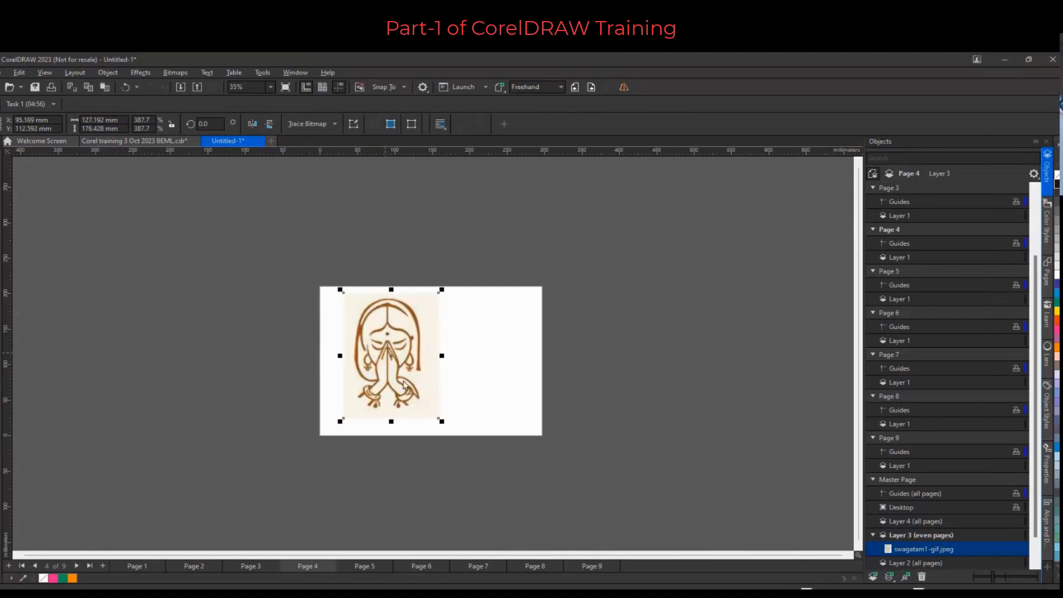
{"action": "scroll", "coordinate": [422, 353], "scroll_direction": "up", "scroll_amount": 5}
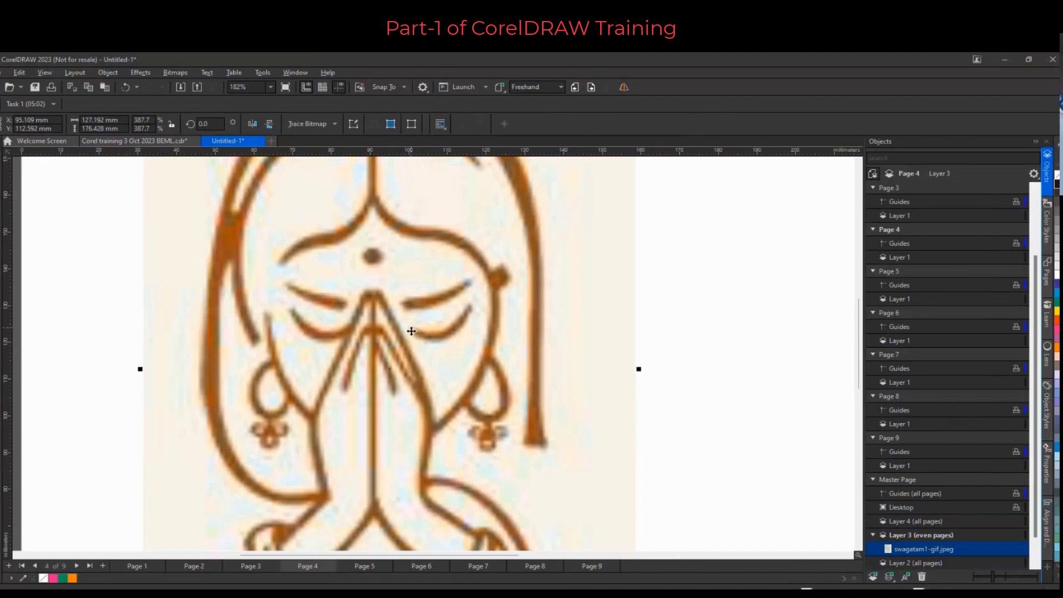
{"action": "scroll", "coordinate": [411, 331], "scroll_direction": "up", "scroll_amount": 1}
{"action": "scroll", "coordinate": [438, 304], "scroll_direction": "up", "scroll_amount": 1}
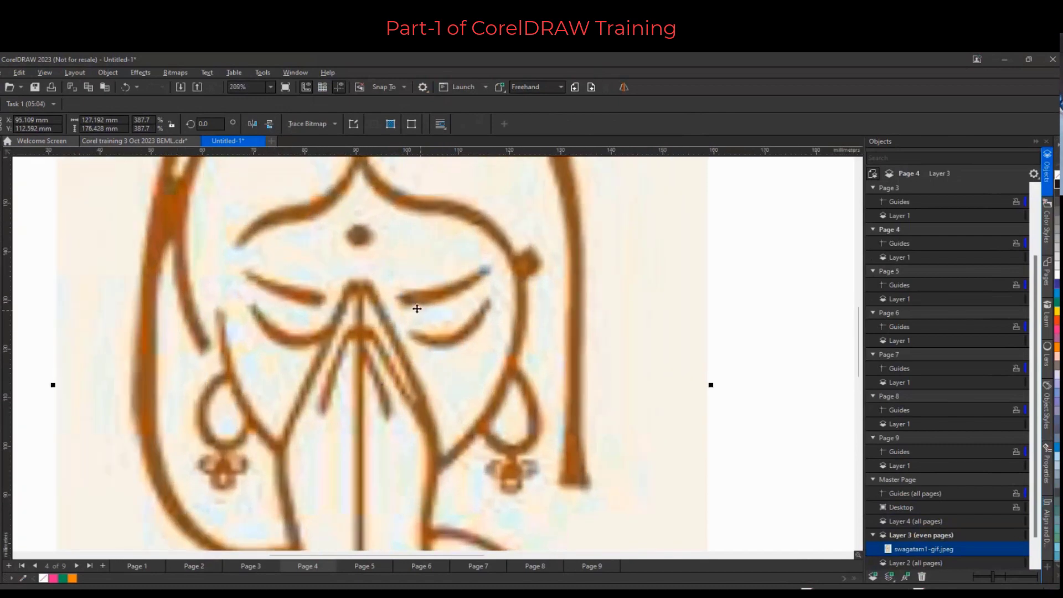
{"action": "scroll", "coordinate": [433, 310], "scroll_direction": "down", "scroll_amount": 4}
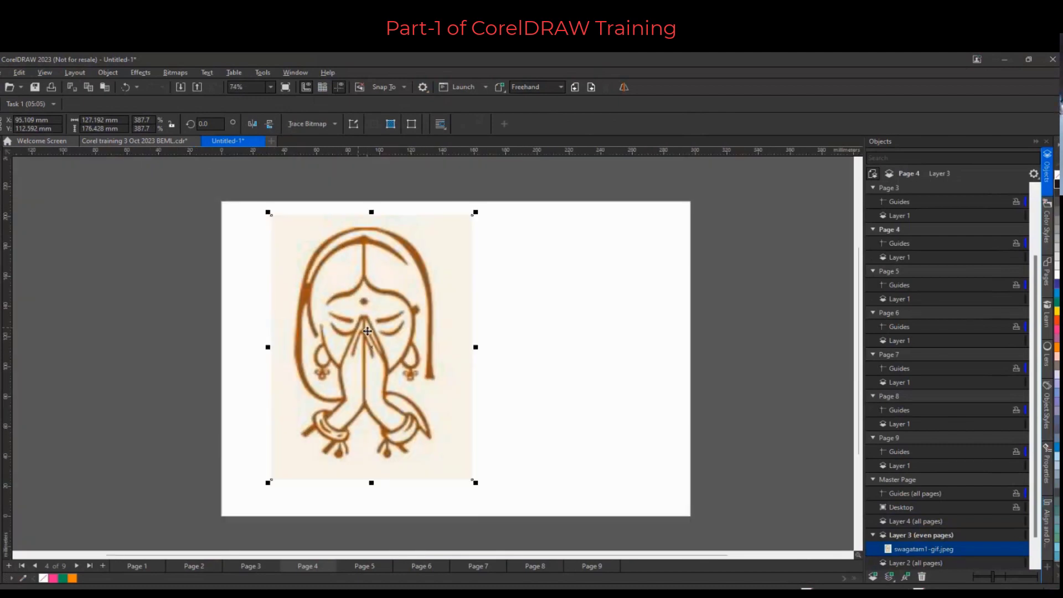
Place a copy of the image on the right half of the page
{"action": "left_click_drag", "start_coordinate": [367, 331], "coordinate": [570, 328]}
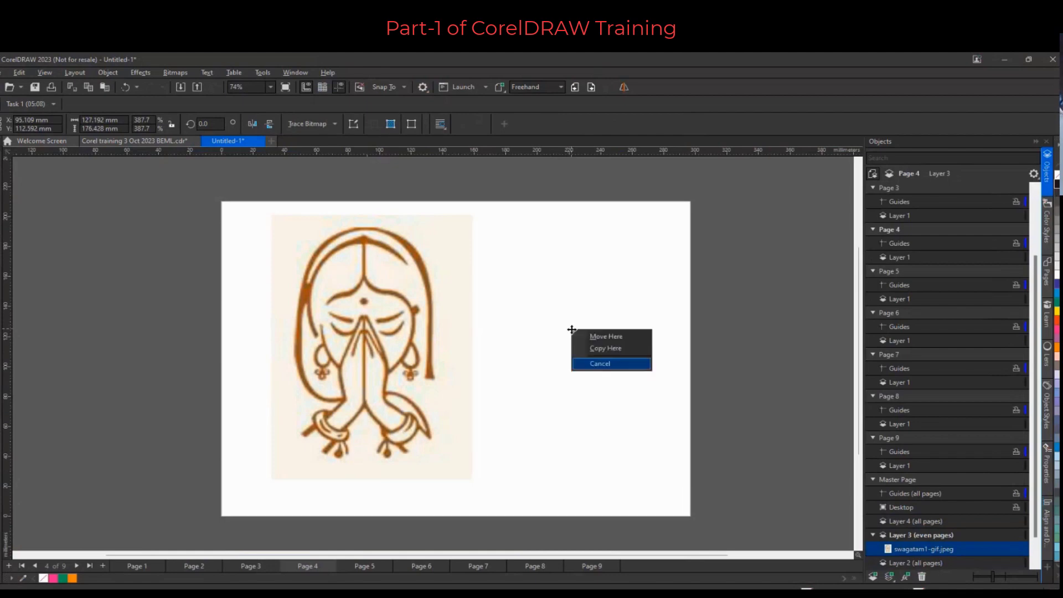
{"action": "left_click", "coordinate": [621, 348]}
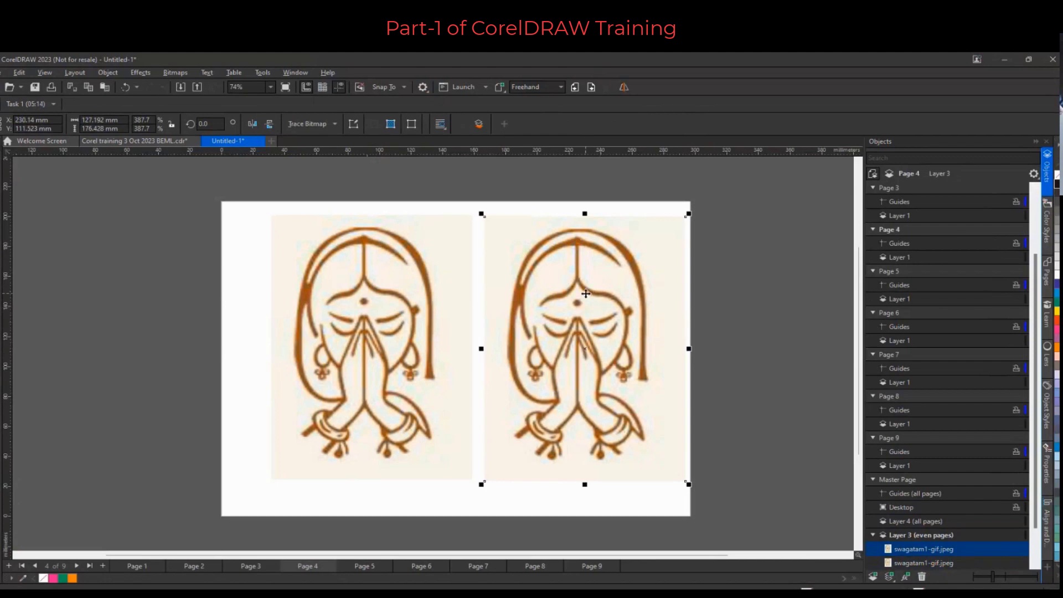
Add the text "Before" below the left image with the Text tool
{"action": "left_click", "coordinate": [0, 295]}
{"action": "left_click", "coordinate": [314, 505]}
{"action": "type", "text": "B"}
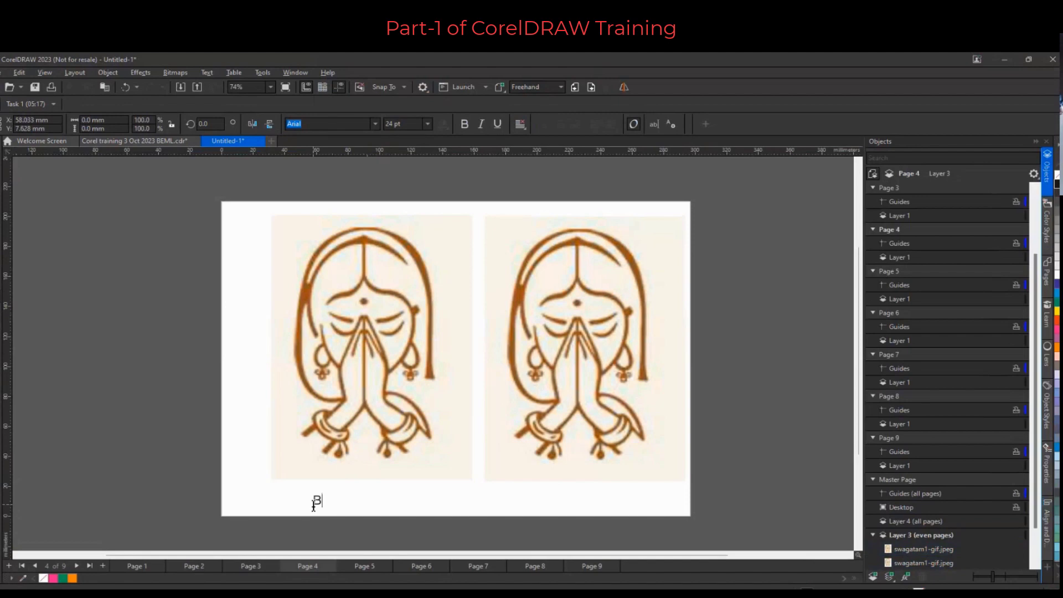
{"action": "type", "text": "efore"}
{"action": "key", "text": "Escape"}
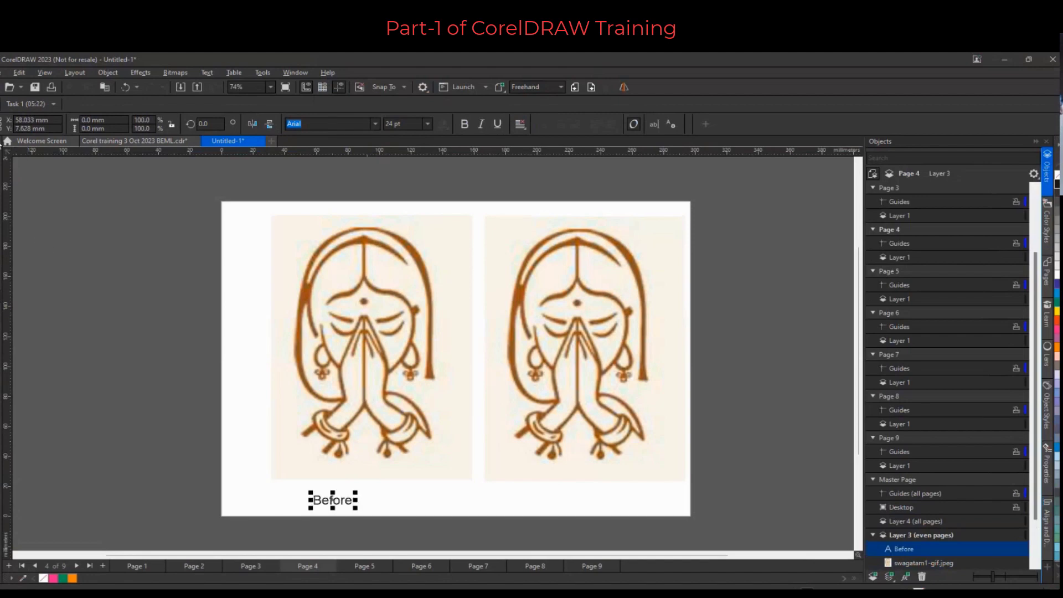
Move the "Before" label below the right image
{"action": "left_click", "coordinate": [1, 161]}
{"action": "left_click_drag", "start_coordinate": [326, 503], "coordinate": [546, 510]}
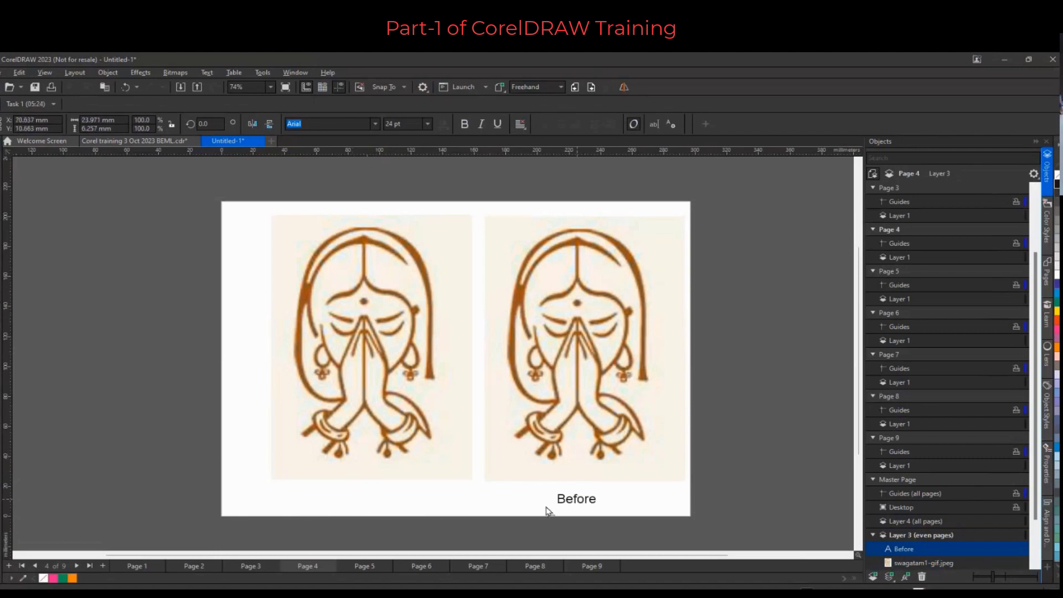
Copy the label below the right image and change the copy's text to "After"
{"action": "left_click", "coordinate": [605, 517]}
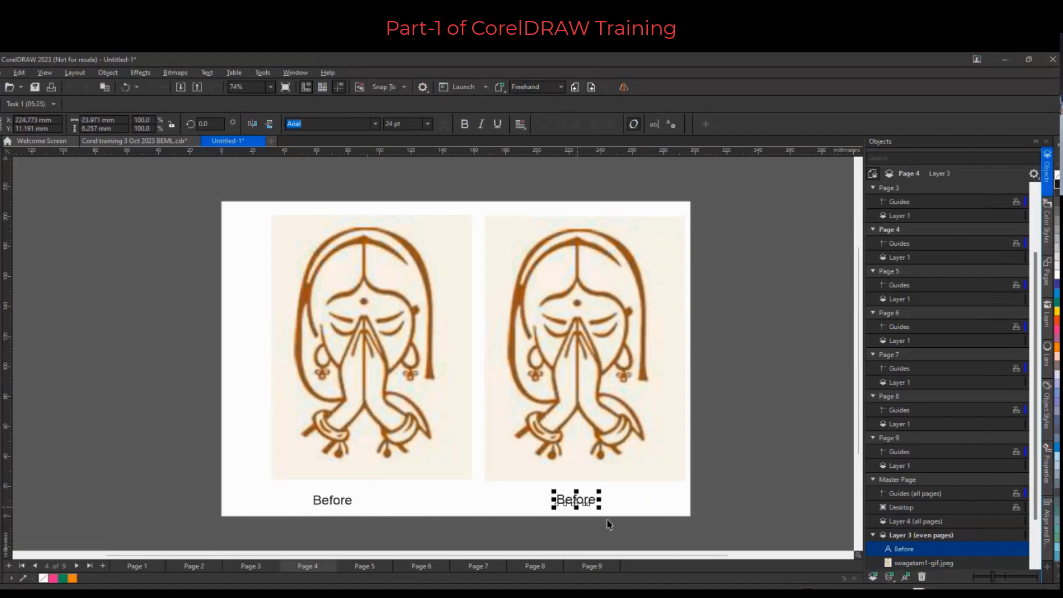
{"action": "left_click", "coordinate": [576, 503]}
{"action": "double_click", "coordinate": [576, 501]}
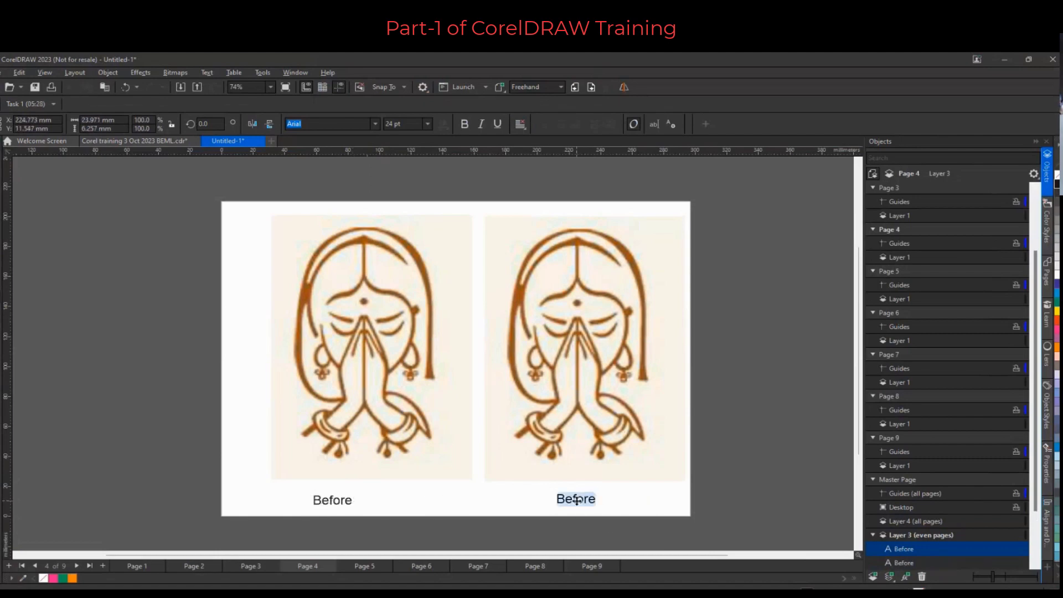
{"action": "type", "text": "After"}
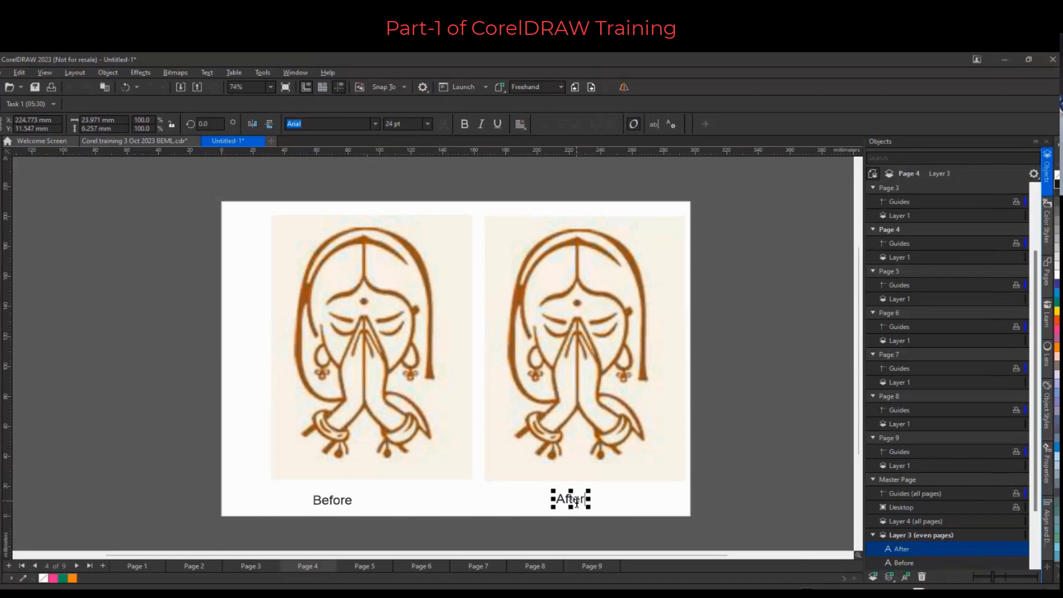
Resample the right image to 500% with Illustration mode and maximum noise reduction
{"action": "left_click", "coordinate": [584, 349]}
{"action": "left_click", "coordinate": [175, 72]}
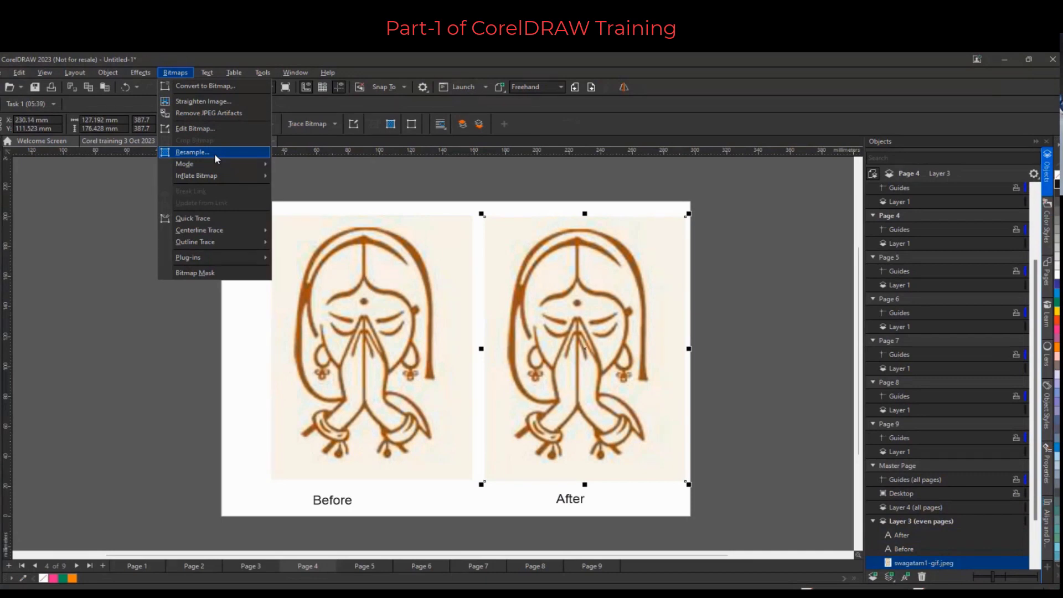
{"action": "left_click", "coordinate": [216, 158]}
{"action": "left_click_drag", "start_coordinate": [506, 180], "coordinate": [296, 196]}
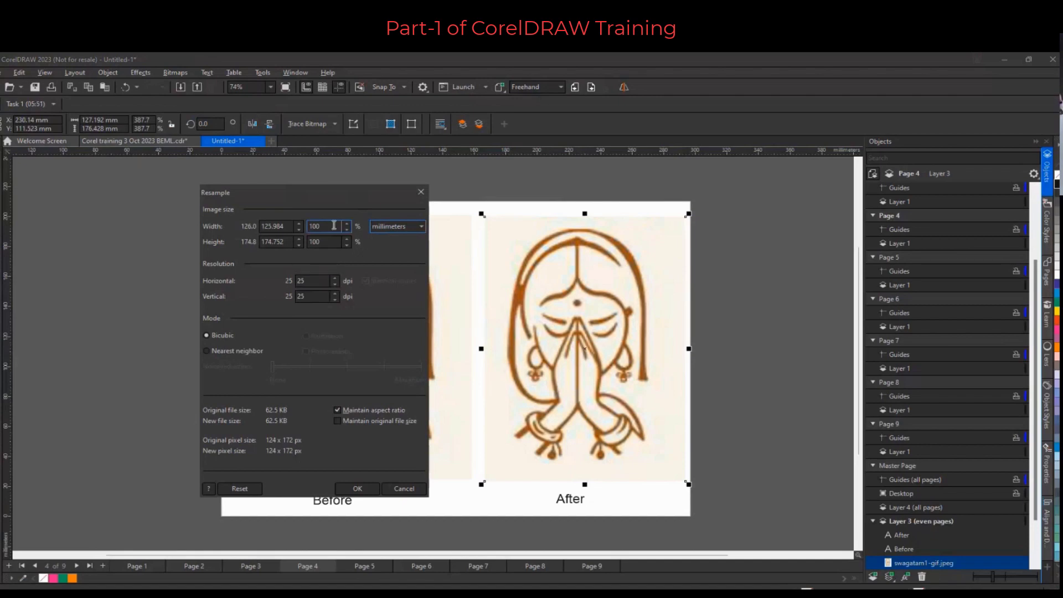
{"action": "double_click", "coordinate": [315, 226]}
{"action": "type", "text": "500"}
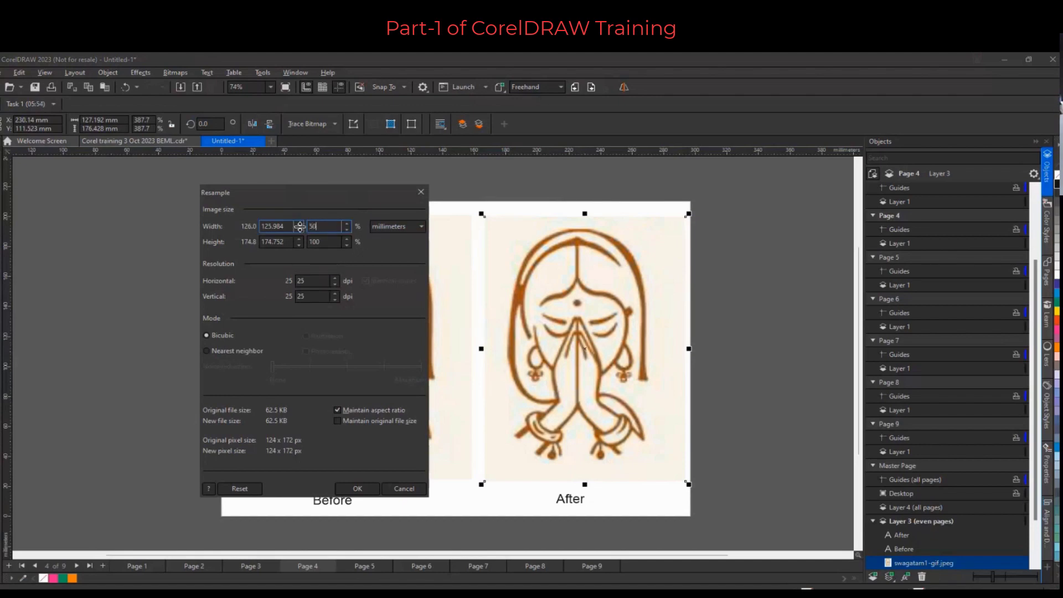
{"action": "key", "text": "Tab"}
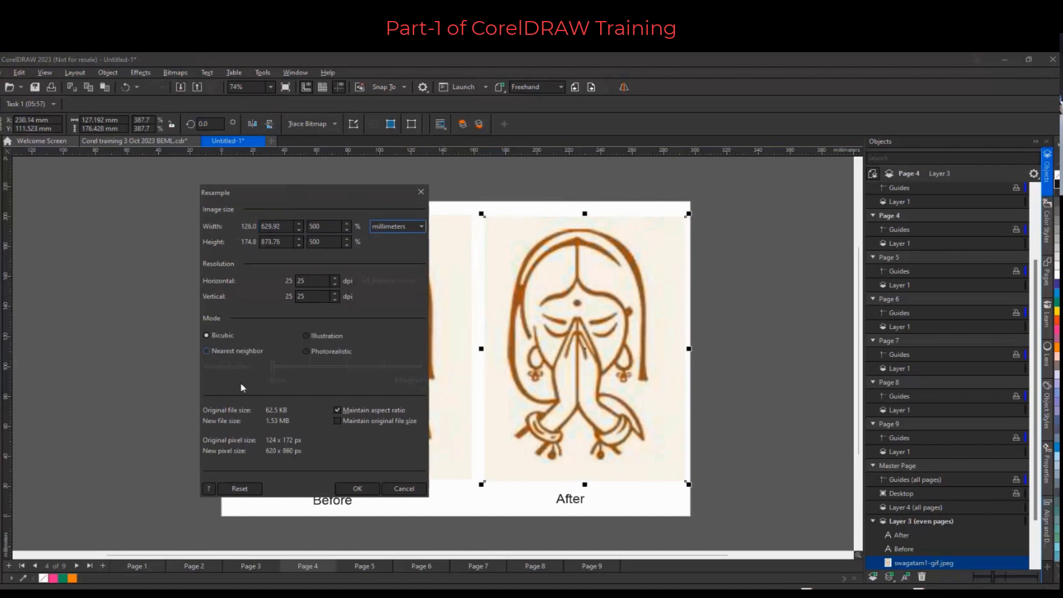
{"action": "left_click", "coordinate": [320, 336]}
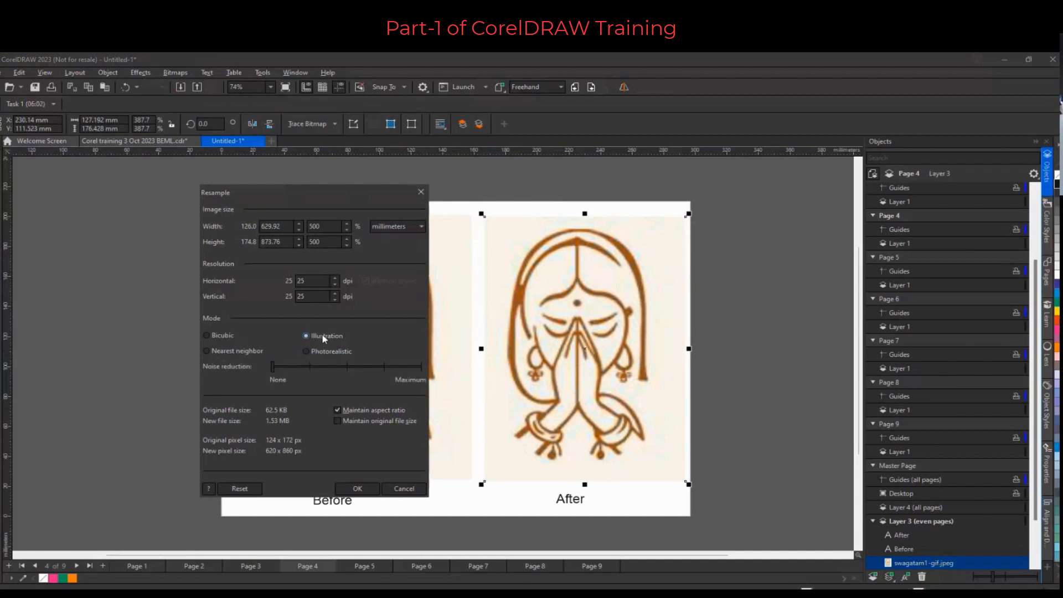
{"action": "left_click", "coordinate": [273, 369]}
{"action": "left_click_drag", "start_coordinate": [310, 366], "coordinate": [421, 366]}
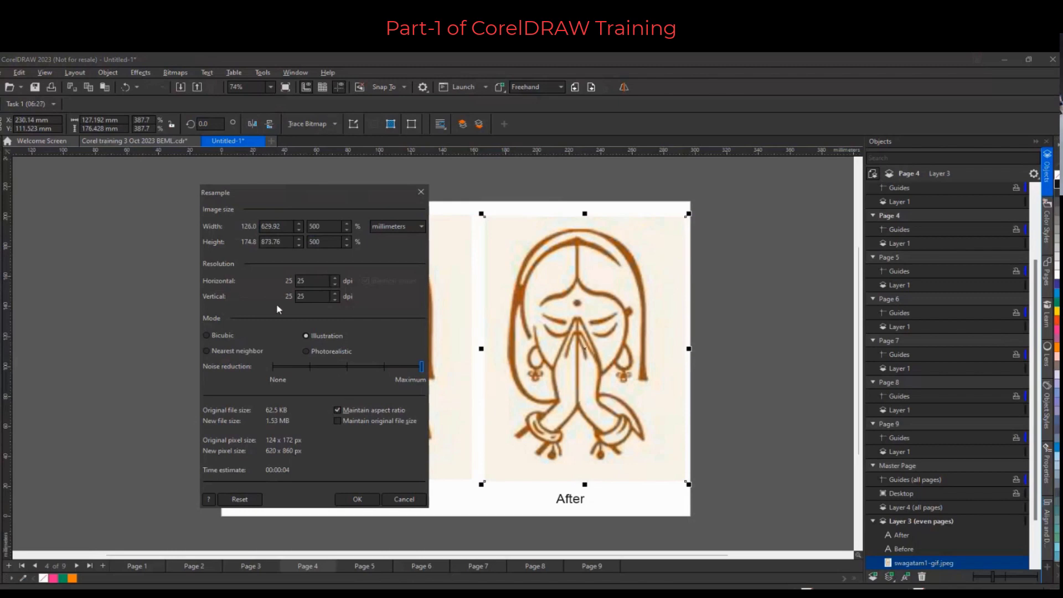
{"action": "left_click", "coordinate": [348, 500]}
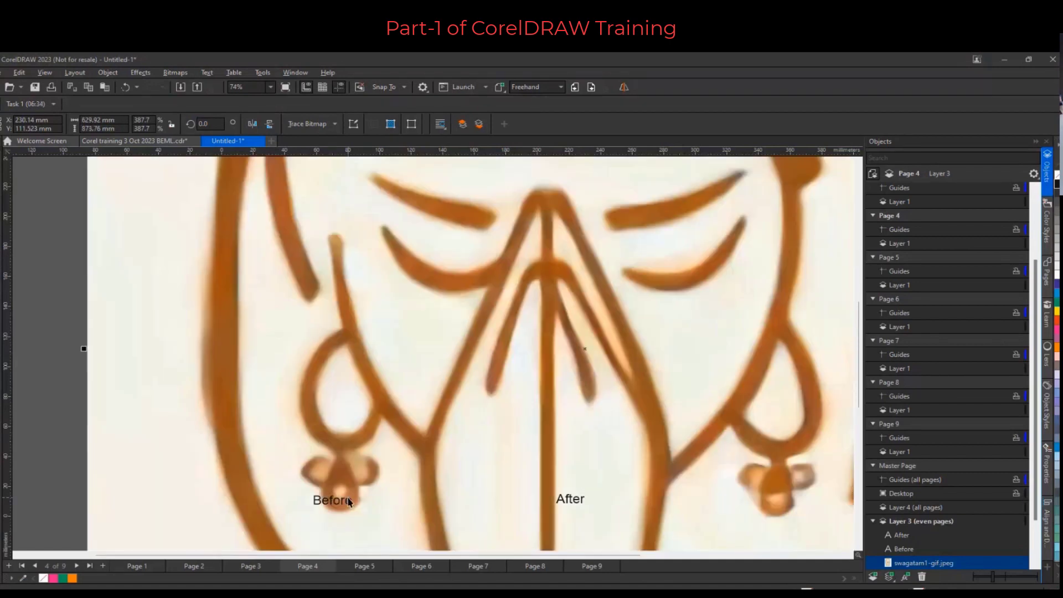
Scale the resampled image down to about 183 × 227 mm and move it off the page to the right
{"action": "scroll", "coordinate": [515, 344], "scroll_direction": "down", "scroll_amount": 2}
{"action": "scroll", "coordinate": [514, 344], "scroll_direction": "down", "scroll_amount": 1}
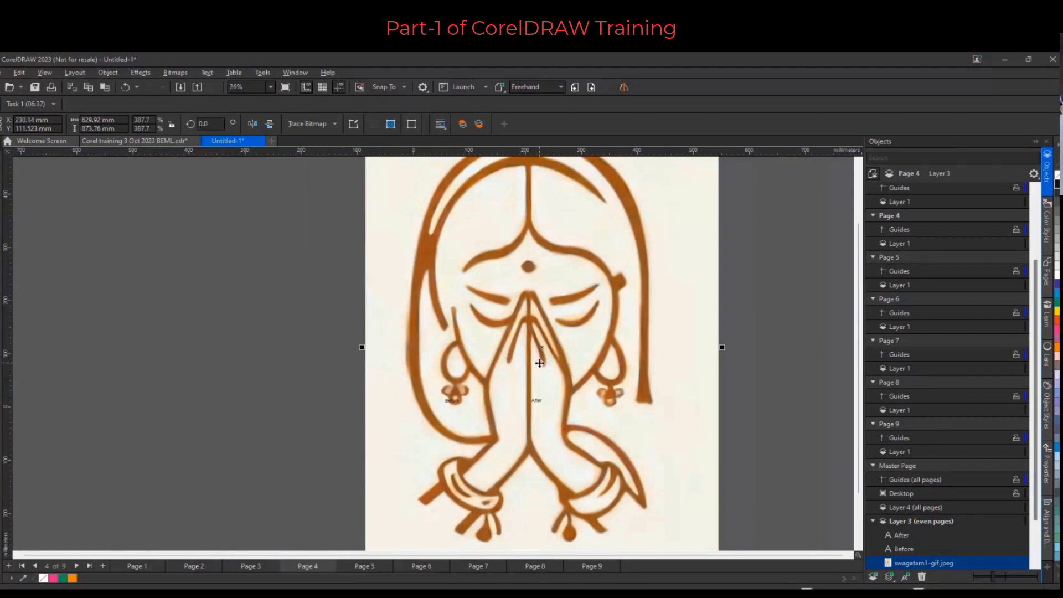
{"action": "scroll", "coordinate": [540, 362], "scroll_direction": "down", "scroll_amount": 1}
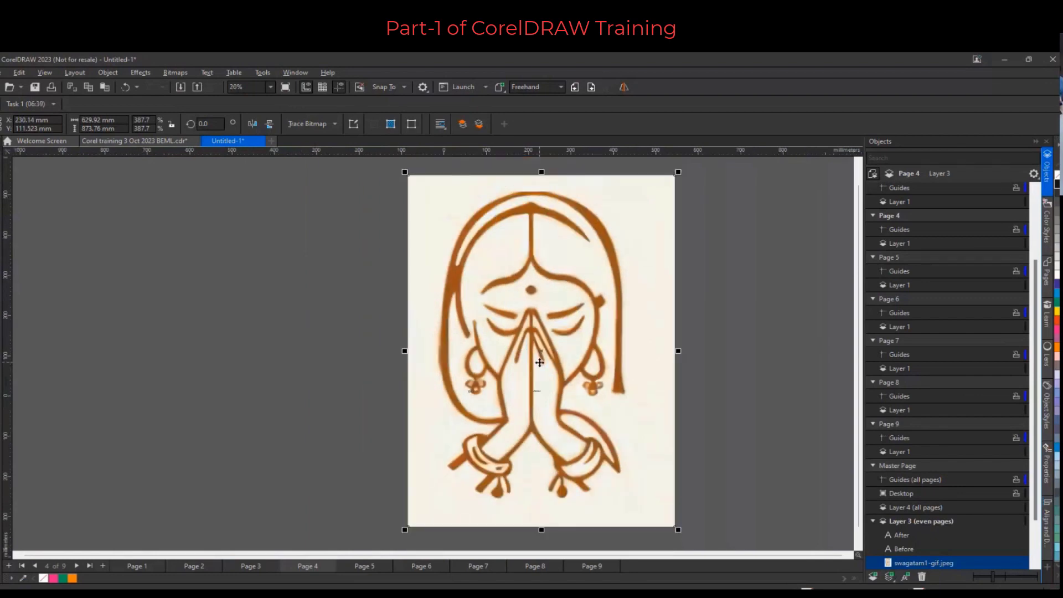
{"action": "left_click_drag", "start_coordinate": [406, 172], "coordinate": [491, 297]}
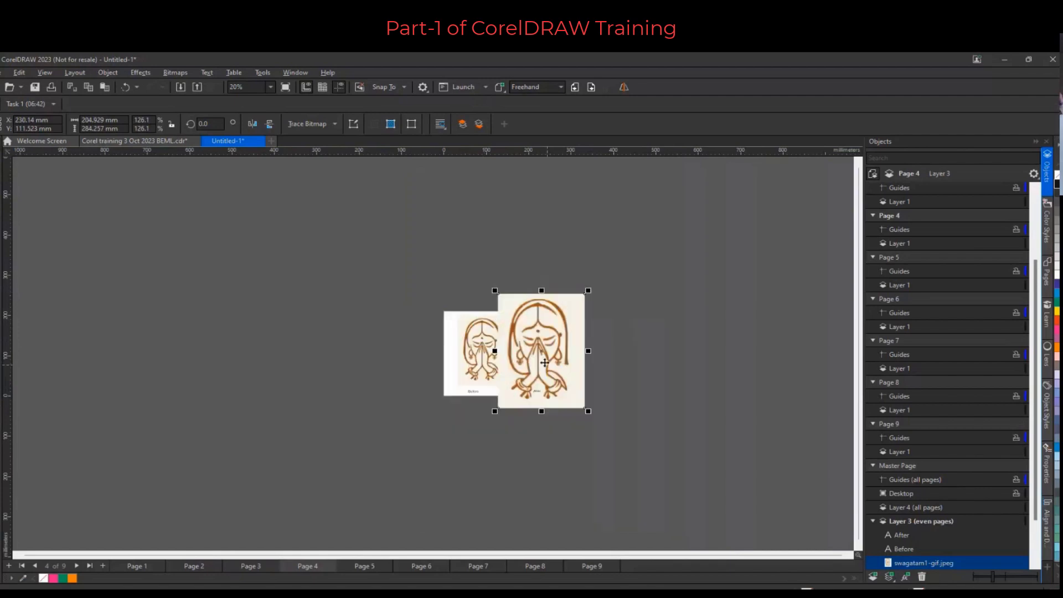
{"action": "scroll", "coordinate": [538, 362], "scroll_direction": "up", "scroll_amount": 2}
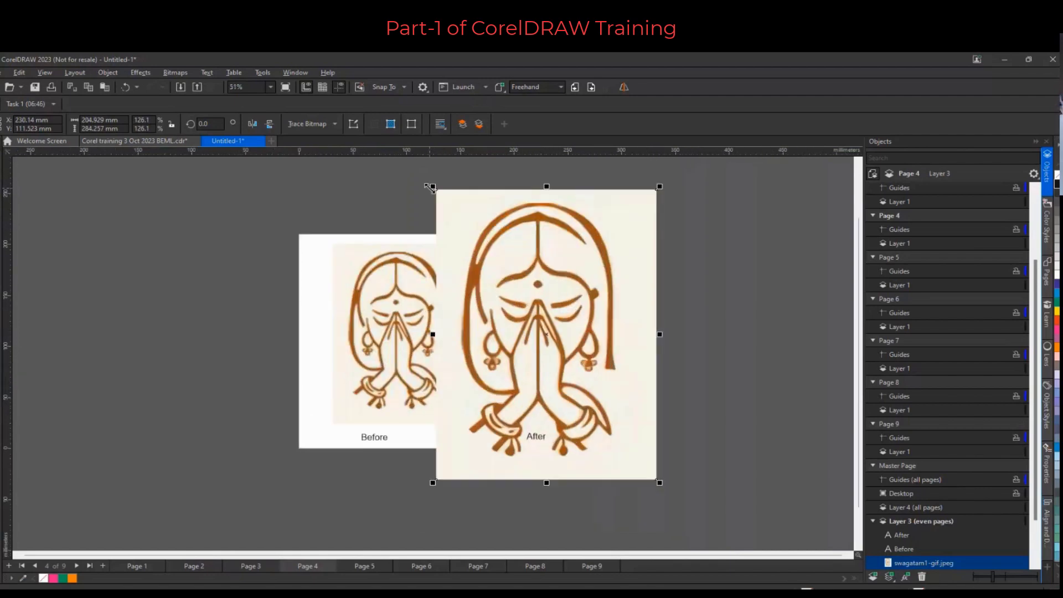
{"action": "left_click_drag", "start_coordinate": [433, 187], "coordinate": [454, 214]}
{"action": "scroll", "coordinate": [513, 347], "scroll_direction": "up", "scroll_amount": 3}
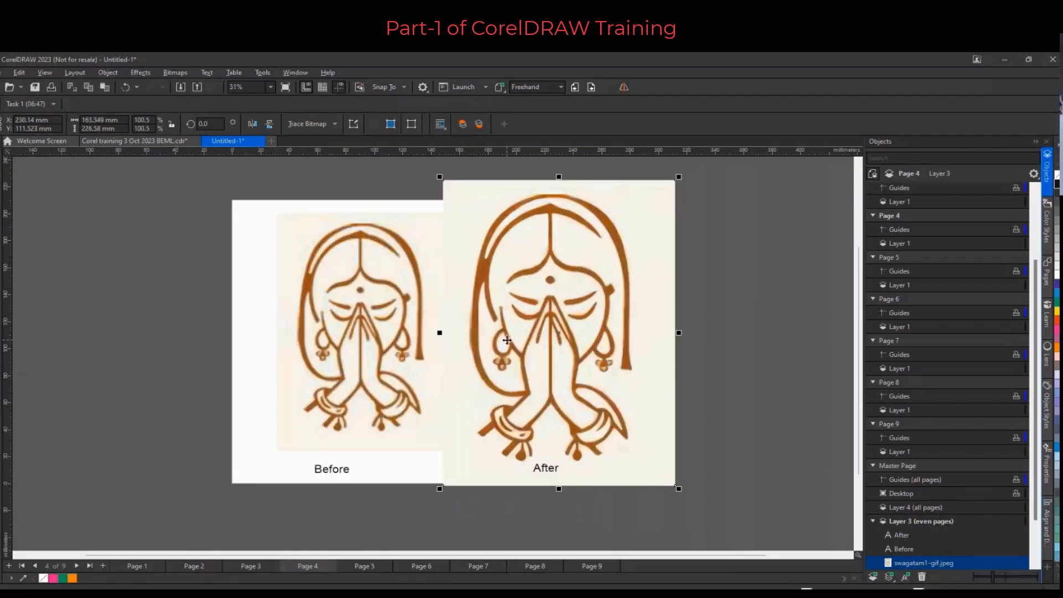
{"action": "scroll", "coordinate": [514, 348], "scroll_direction": "up", "scroll_amount": 2}
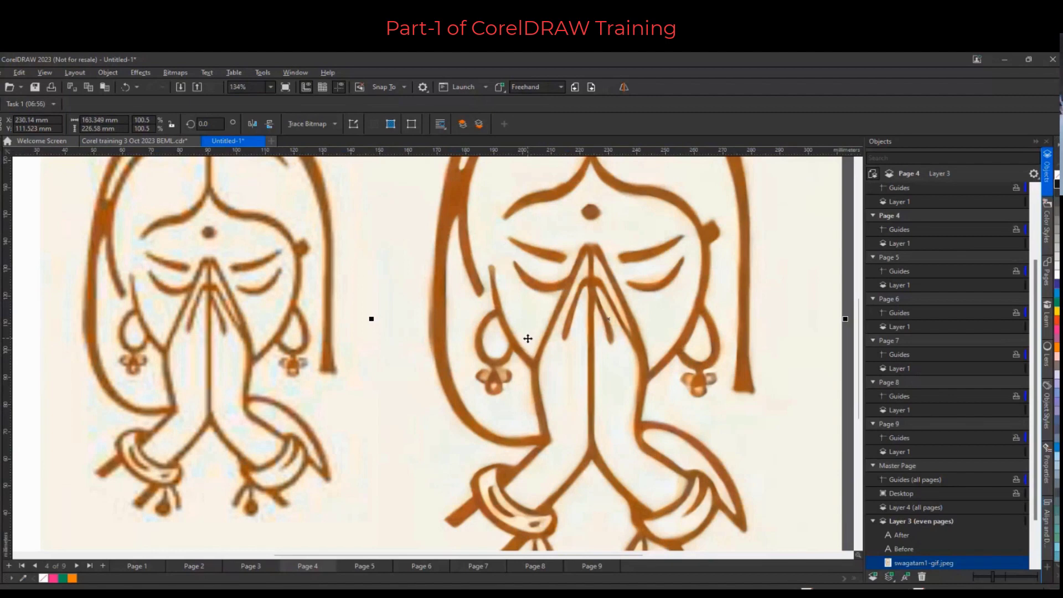
{"action": "scroll", "coordinate": [528, 338], "scroll_direction": "down", "scroll_amount": 3}
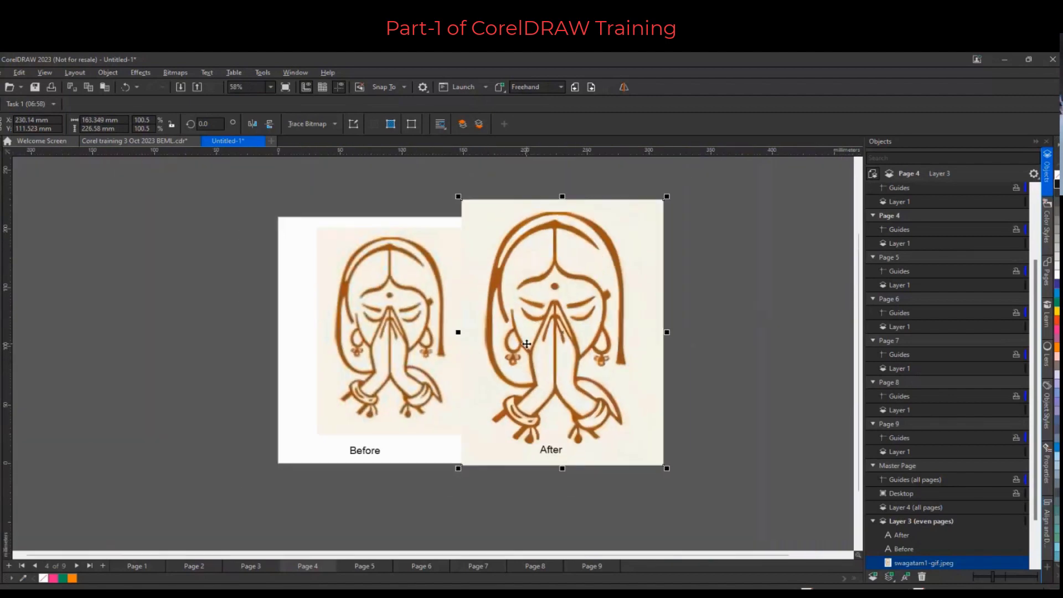
{"action": "left_click_drag", "start_coordinate": [525, 343], "coordinate": [646, 338]}
Place a copy of the left image on the right half of the page above the "After" label
{"action": "left_click", "coordinate": [380, 300]}
{"action": "left_click_drag", "start_coordinate": [380, 301], "coordinate": [551, 299]}
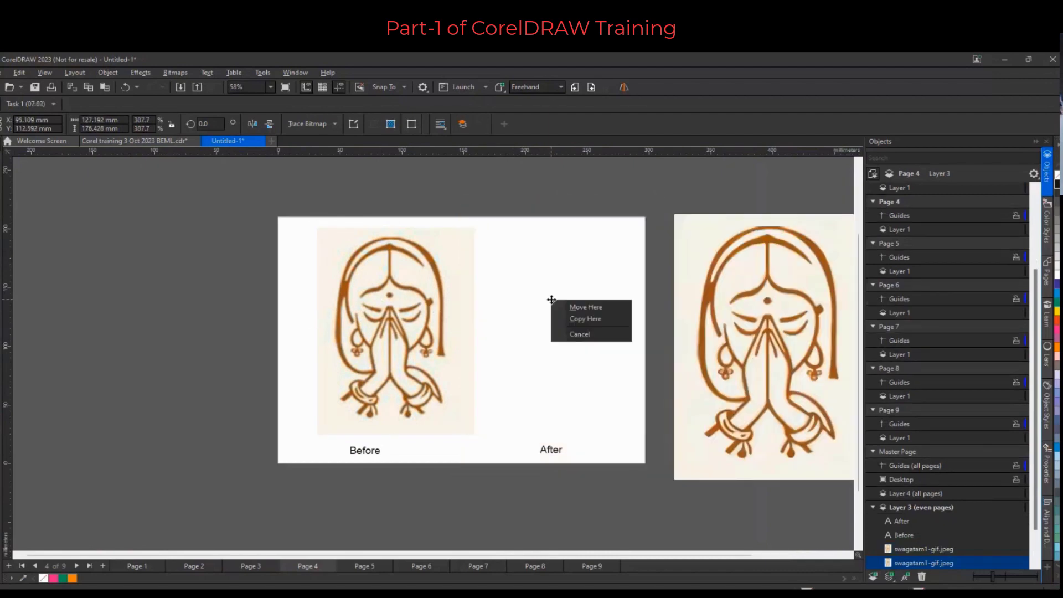
{"action": "left_click", "coordinate": [589, 318]}
Outline-trace the right copy as a high quality image with detail 73, smoothing 41 and corner smoothness 36
{"action": "scroll", "coordinate": [572, 346], "scroll_direction": "up", "scroll_amount": 4}
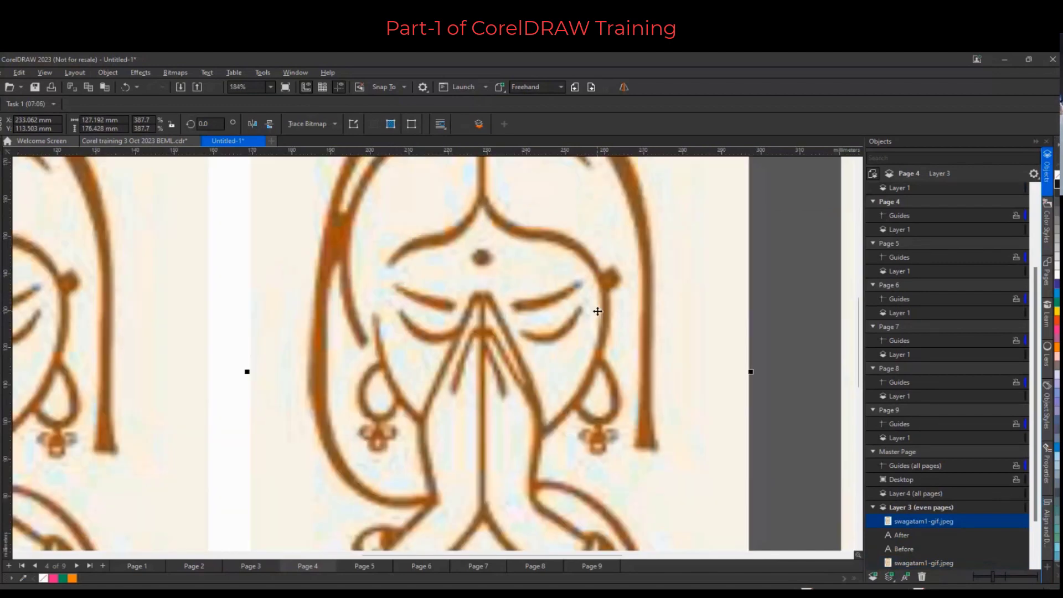
{"action": "scroll", "coordinate": [598, 311], "scroll_direction": "down", "scroll_amount": 4}
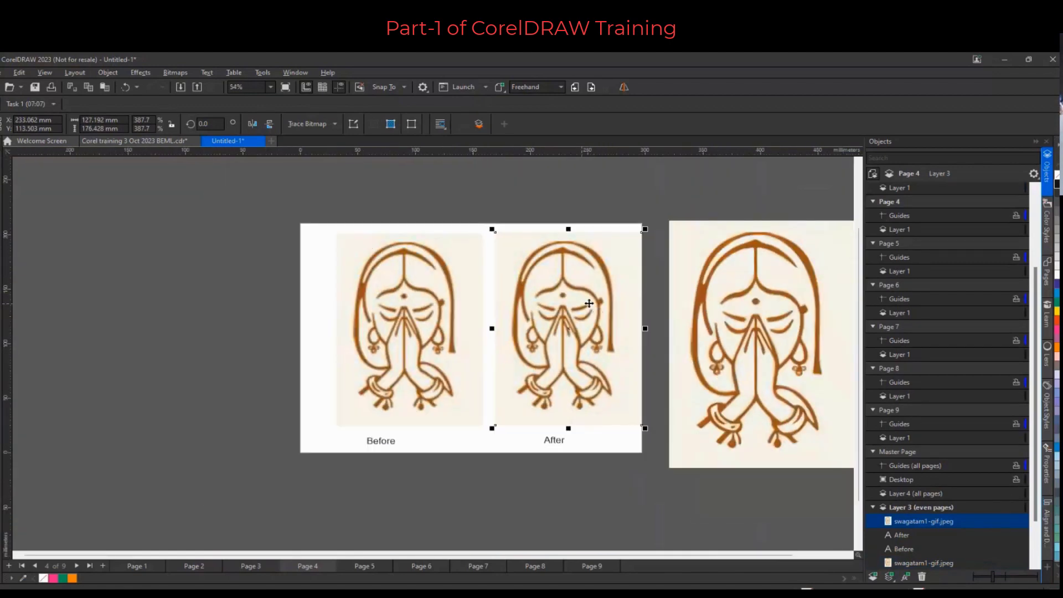
{"action": "left_click", "coordinate": [566, 304]}
{"action": "left_click", "coordinate": [567, 287]}
{"action": "left_click", "coordinate": [335, 125]}
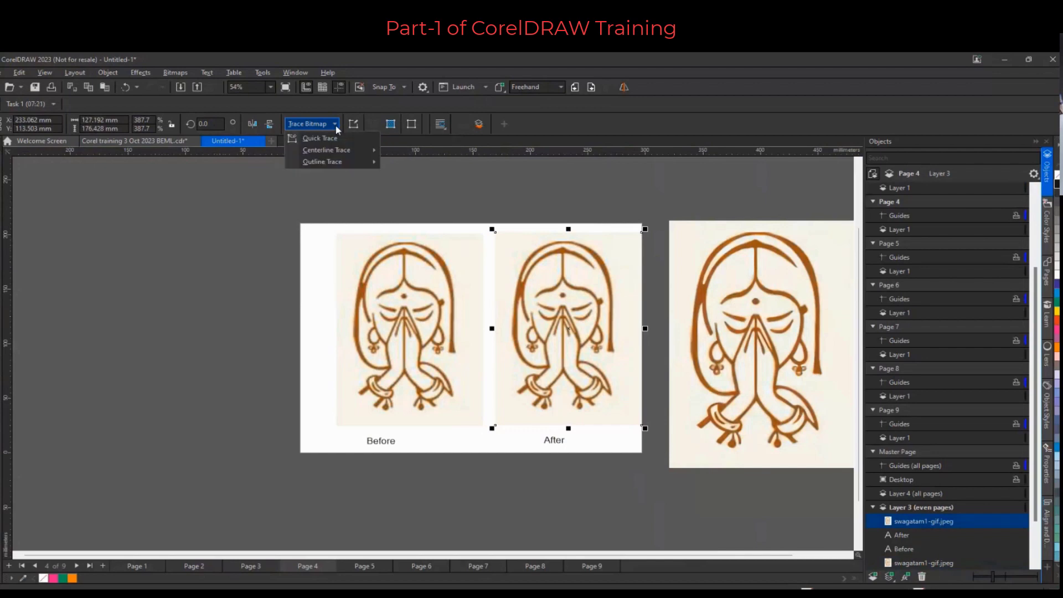
{"action": "mouse_move", "coordinate": [344, 163]}
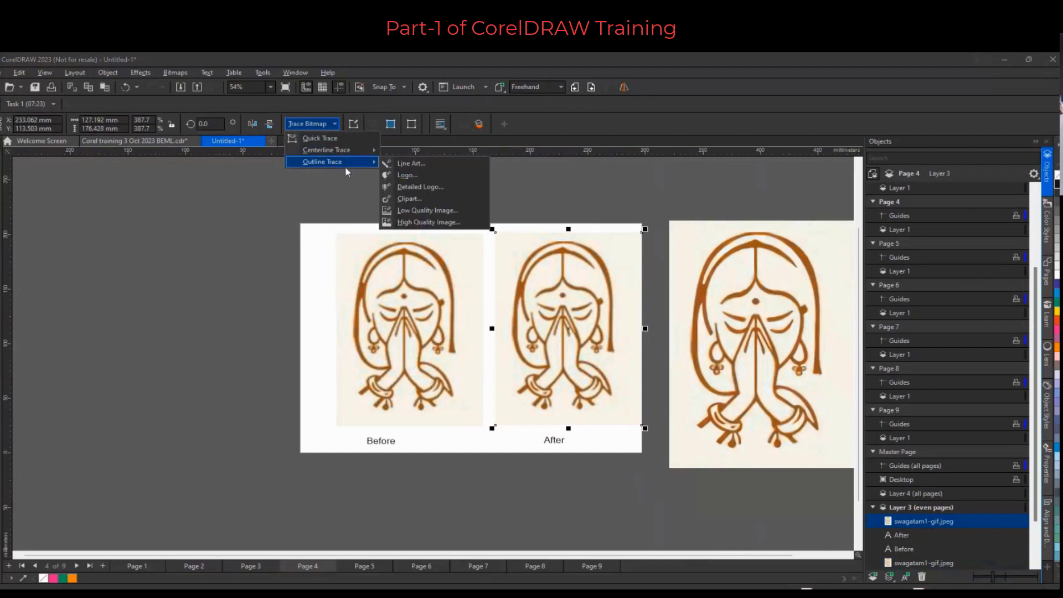
{"action": "left_click", "coordinate": [454, 222]}
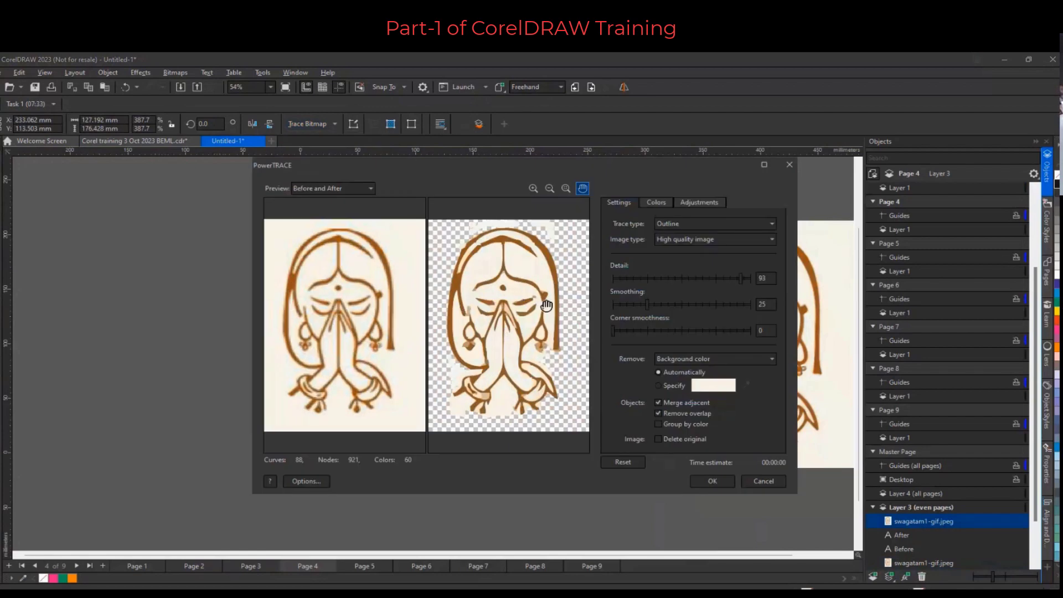
{"action": "left_click_drag", "start_coordinate": [741, 278], "coordinate": [681, 278]}
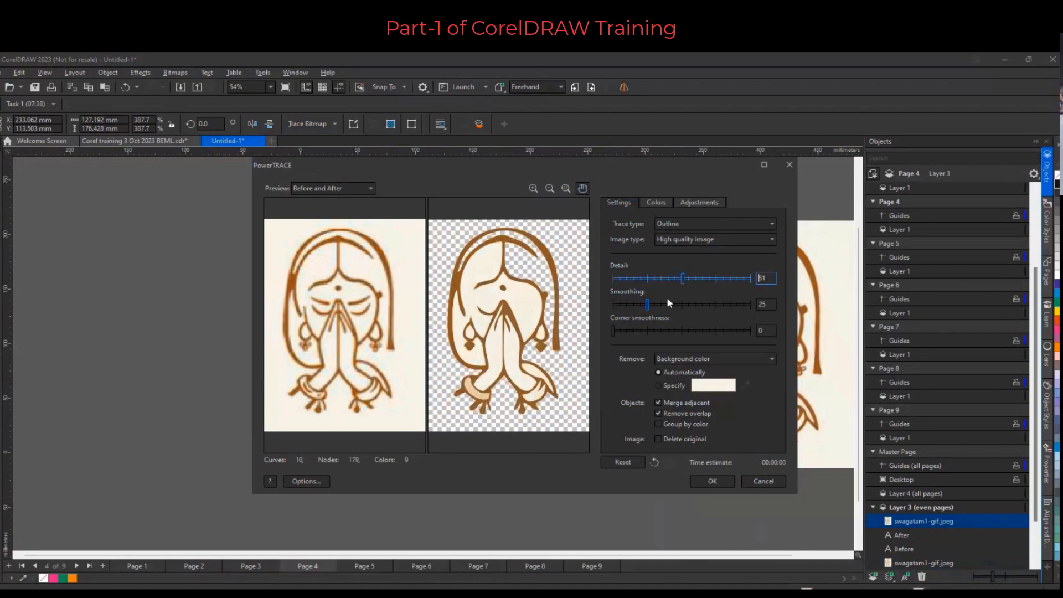
{"action": "left_click_drag", "start_coordinate": [648, 304], "coordinate": [642, 331]}
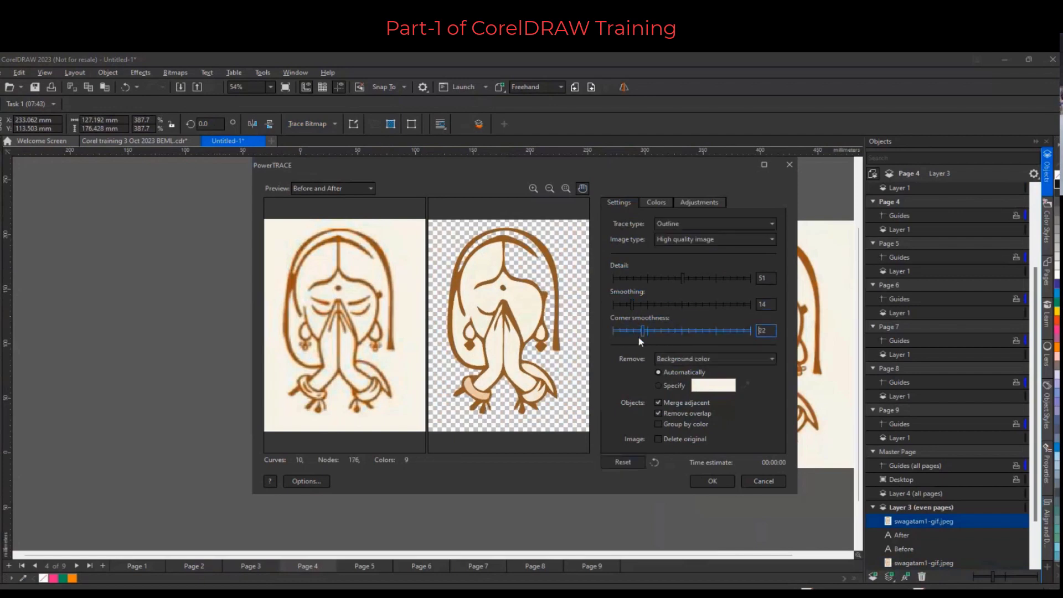
{"action": "left_click_drag", "start_coordinate": [685, 280], "coordinate": [714, 282]}
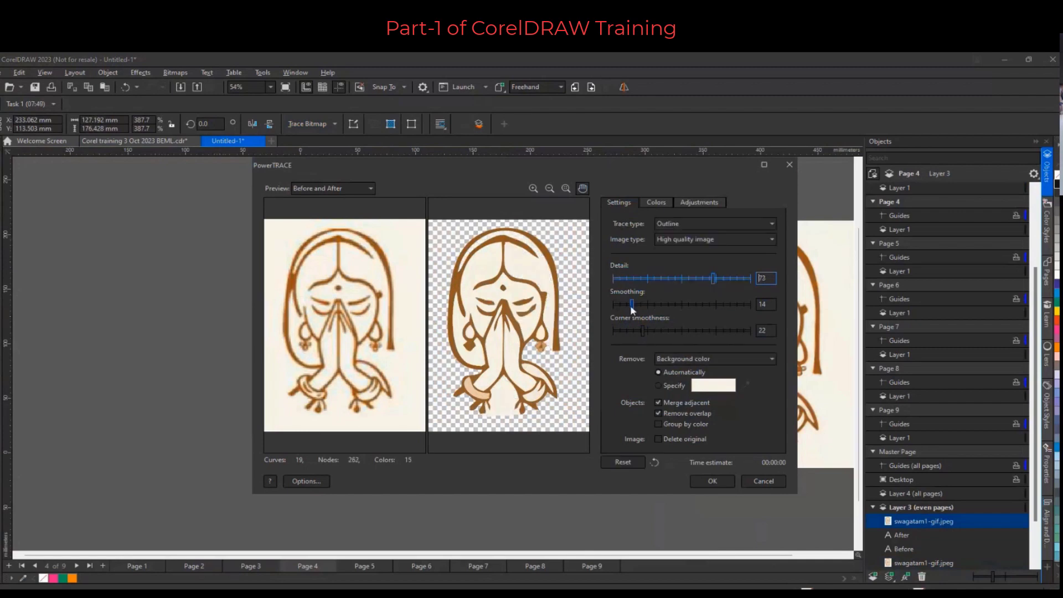
{"action": "mouse_move", "coordinate": [631, 305]}
{"action": "left_mouse_down"}
{"action": "mouse_move", "coordinate": [669, 307]}
{"action": "mouse_move", "coordinate": [643, 335]}
{"action": "mouse_move", "coordinate": [663, 339]}
{"action": "left_mouse_up"}
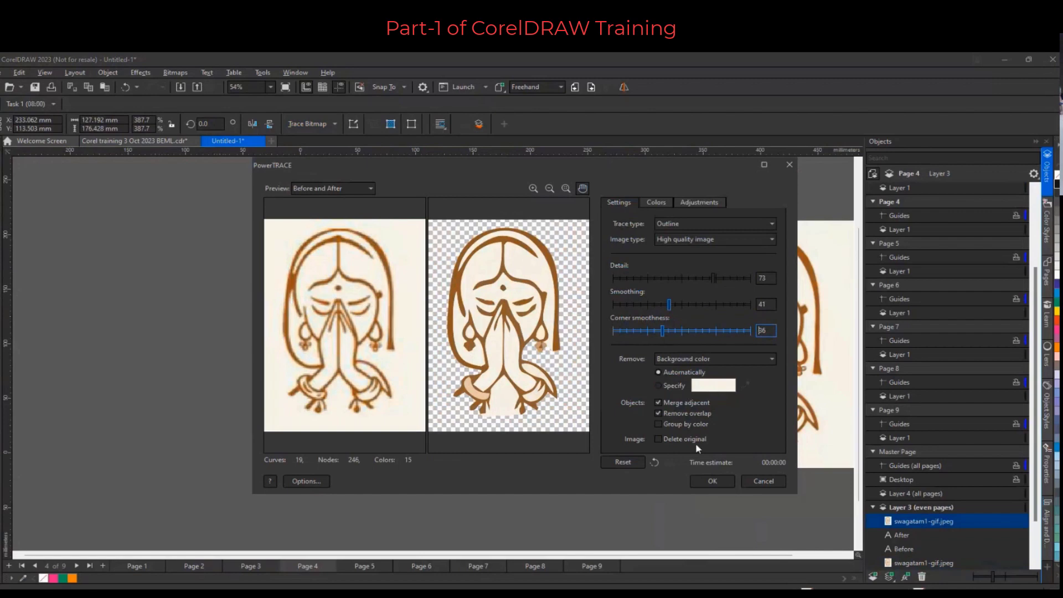
{"action": "left_click", "coordinate": [711, 482]}
Move the traced group off the page to the left
{"action": "scroll", "coordinate": [562, 335], "scroll_direction": "up", "scroll_amount": 3}
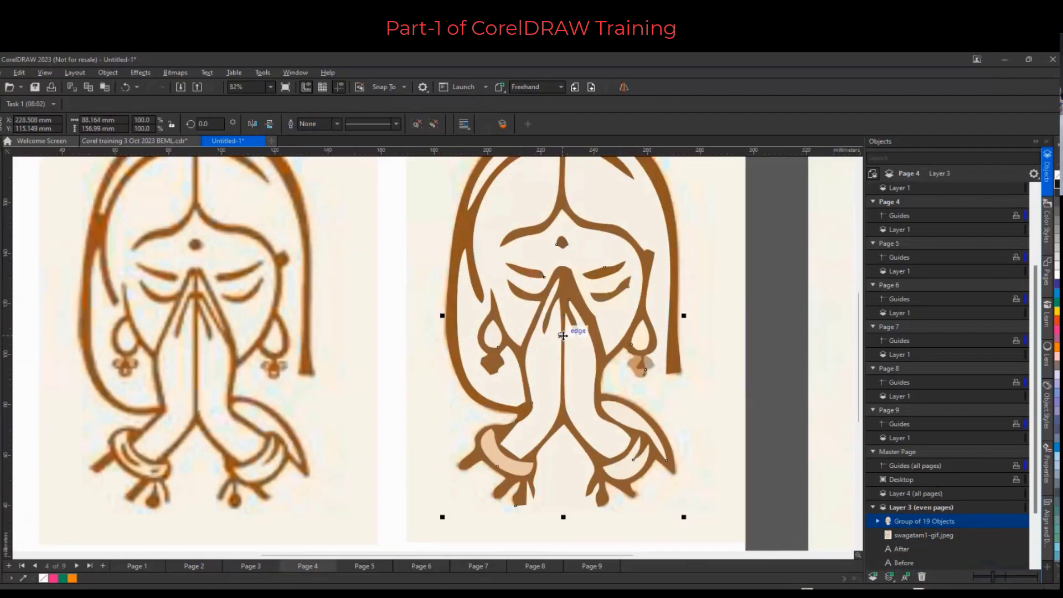
{"action": "scroll", "coordinate": [563, 336], "scroll_direction": "down", "scroll_amount": 2}
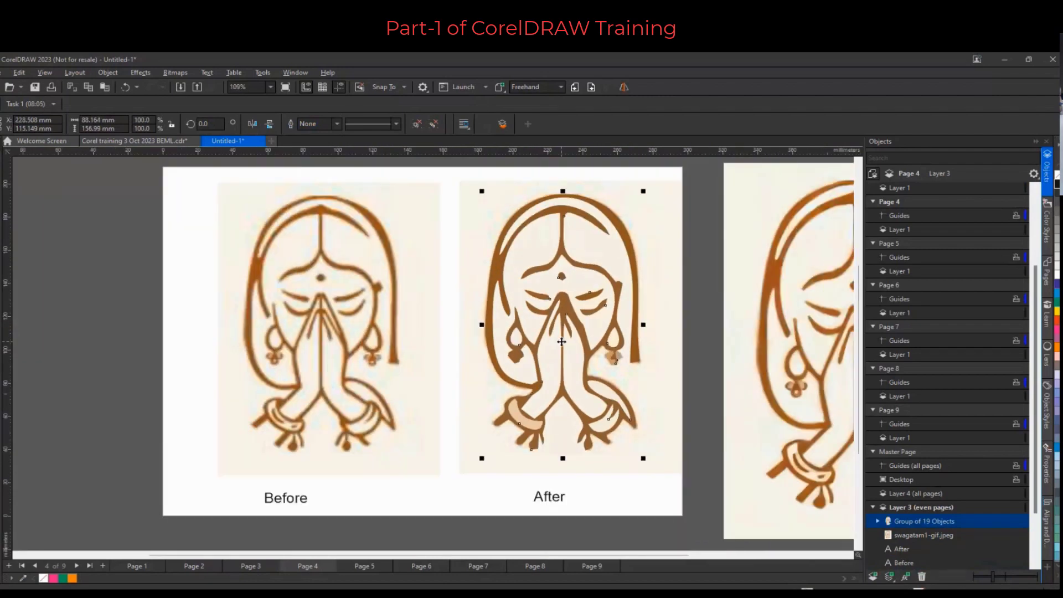
{"action": "scroll", "coordinate": [561, 342], "scroll_direction": "down", "scroll_amount": 2}
{"action": "left_click_drag", "start_coordinate": [562, 342], "coordinate": [235, 356]}
{"action": "scroll", "coordinate": [233, 357], "scroll_direction": "up", "scroll_amount": 4}
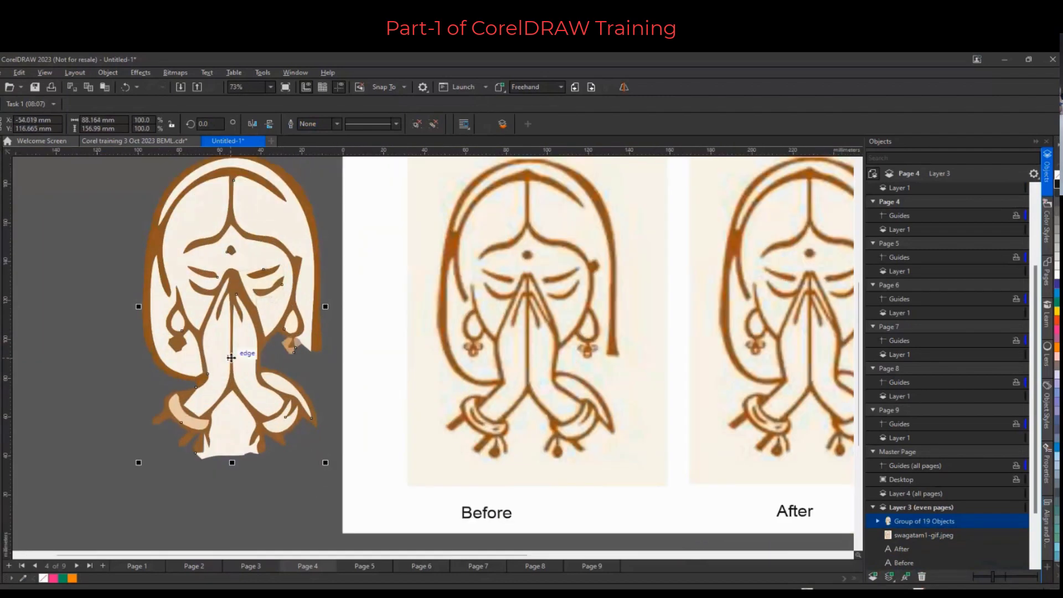
Ungroup all objects in the traced group
{"action": "right_click", "coordinate": [243, 291]}
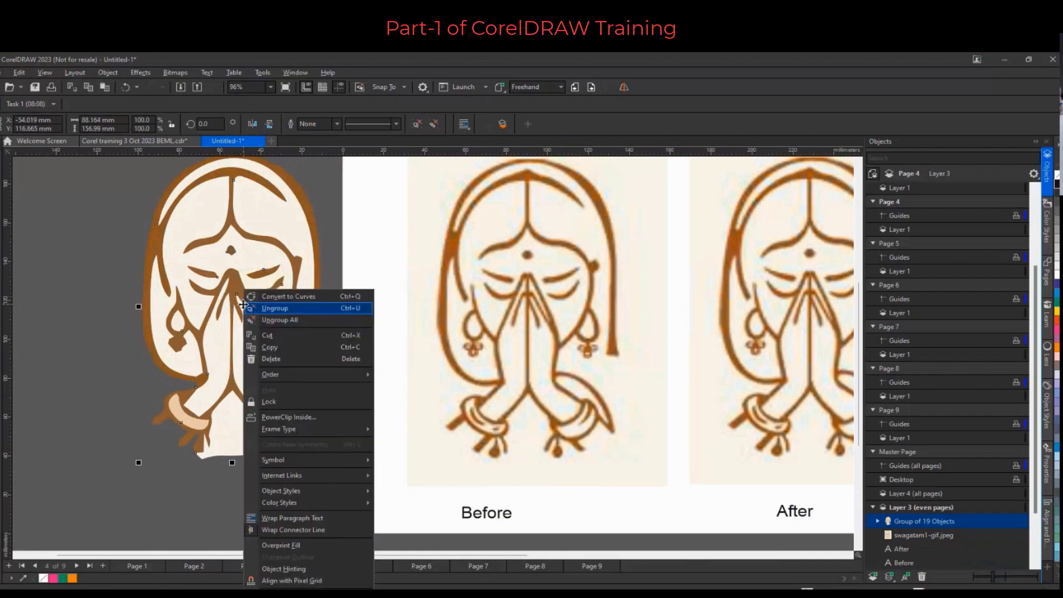
{"action": "left_click", "coordinate": [288, 321]}
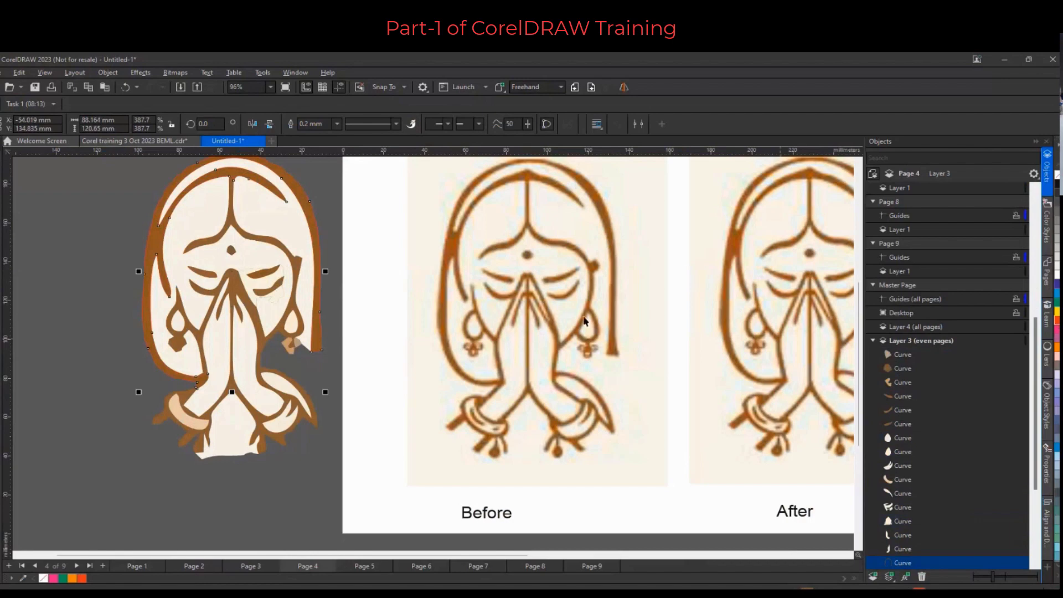
Fill the hair outline and the forehead dot with orange-red
{"action": "left_click", "coordinate": [1057, 320]}
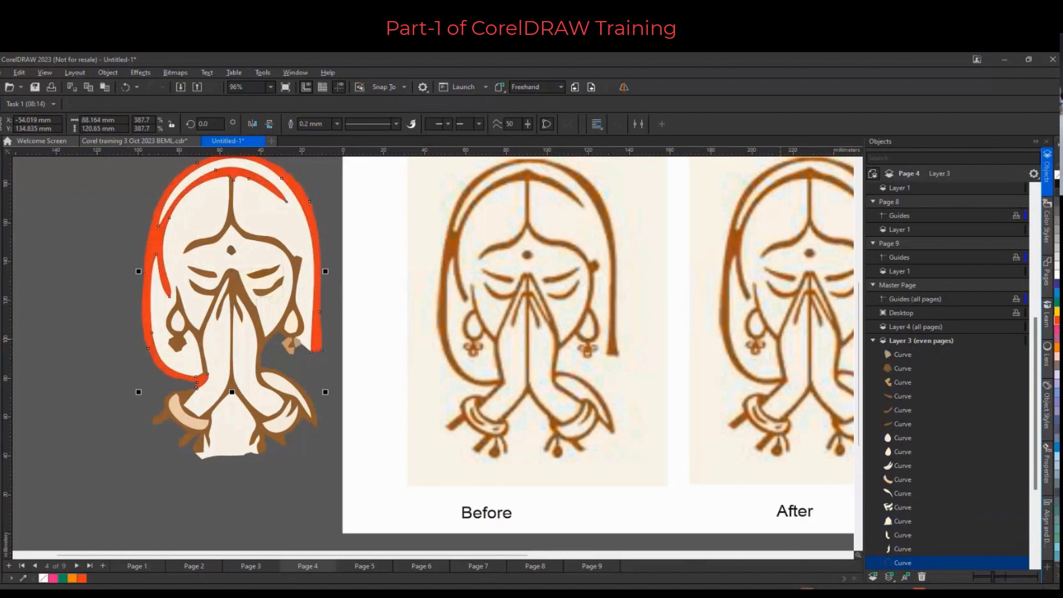
{"action": "left_click", "coordinate": [231, 251]}
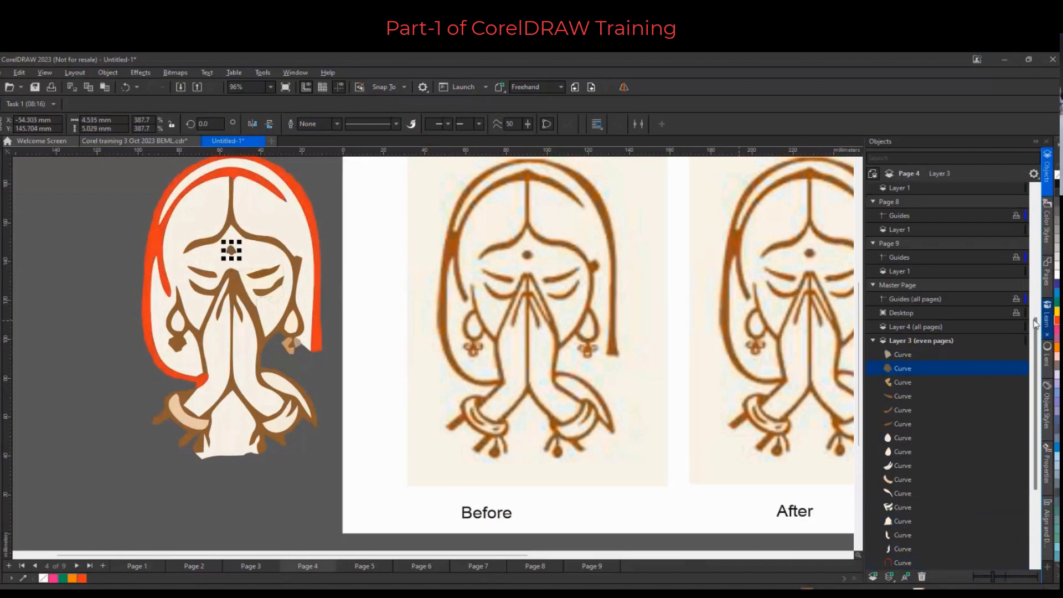
{"action": "left_click", "coordinate": [1057, 321]}
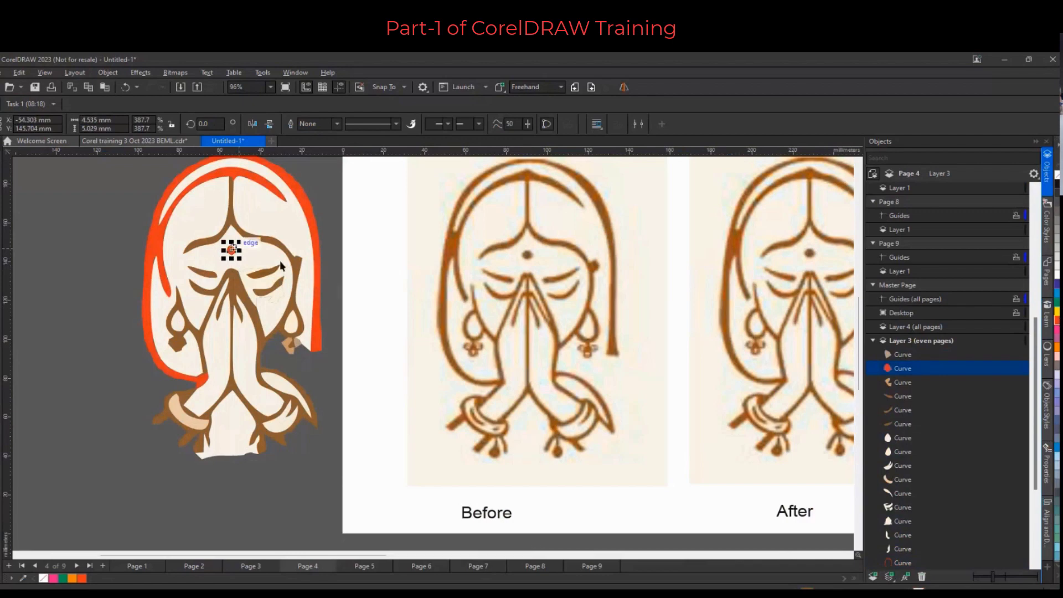
Reshape the orange forehead dot by moving its node and control handle with the Shape tool
{"action": "scroll", "coordinate": [235, 246], "scroll_direction": "up", "scroll_amount": 4}
{"action": "key", "text": "F10"}
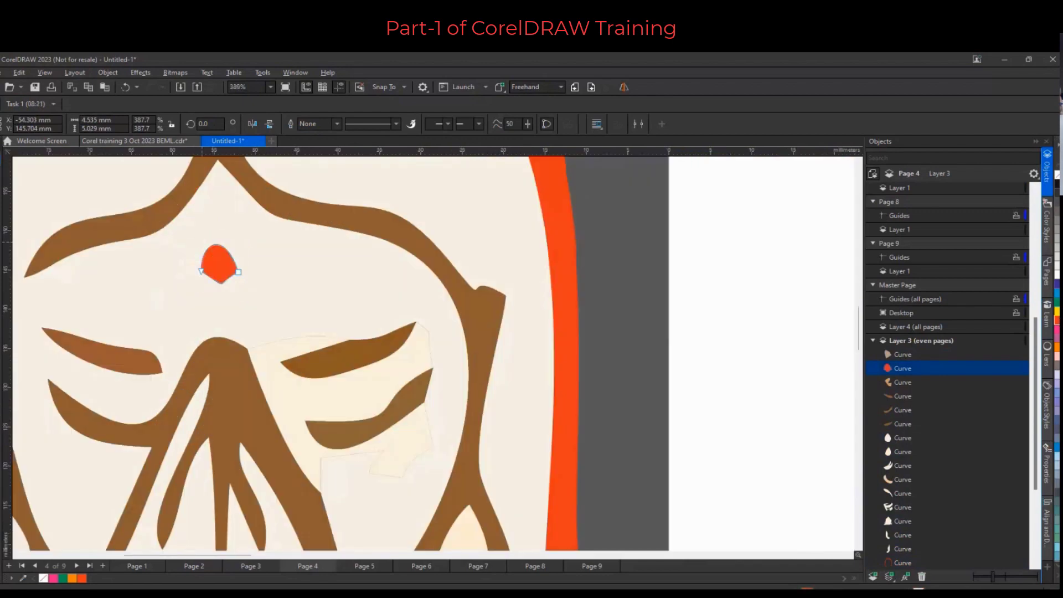
{"action": "key", "text": "F10"}
{"action": "left_click_drag", "start_coordinate": [201, 272], "coordinate": [194, 275]}
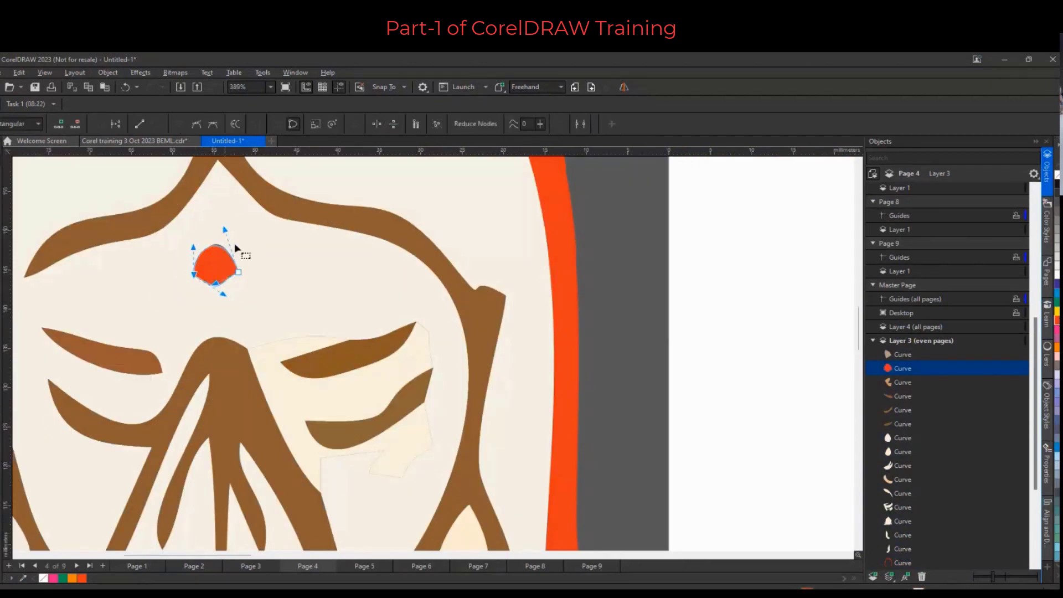
{"action": "left_click_drag", "start_coordinate": [224, 229], "coordinate": [193, 237]}
Reshape the lower right end of the orange hair outline by moving its end node and control handle
{"action": "scroll", "coordinate": [230, 302], "scroll_direction": "down", "scroll_amount": 2}
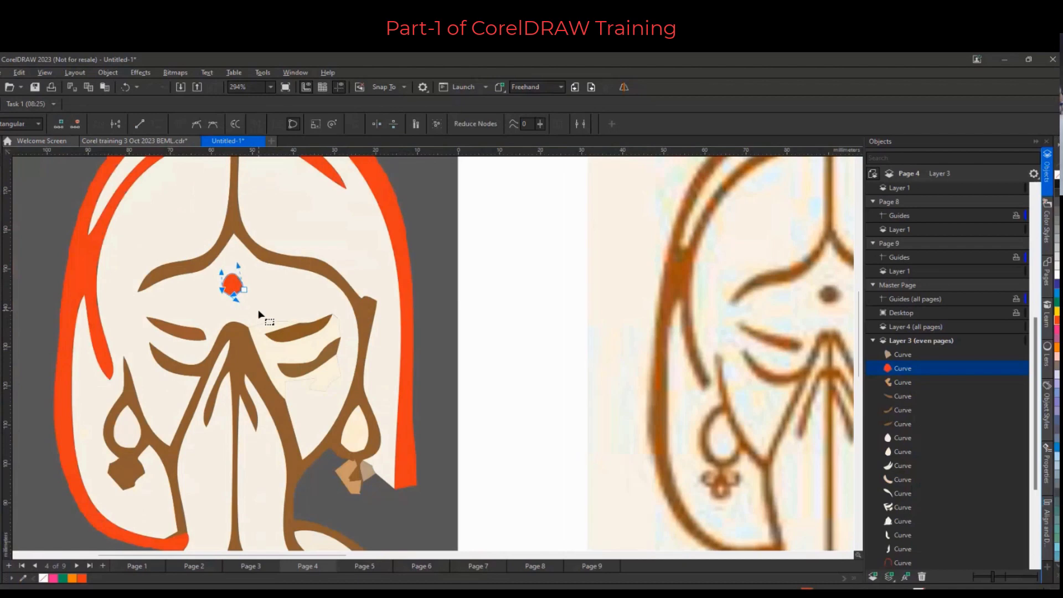
{"action": "scroll", "coordinate": [259, 314], "scroll_direction": "down", "scroll_amount": 4}
{"action": "scroll", "coordinate": [372, 404], "scroll_direction": "down", "scroll_amount": 2}
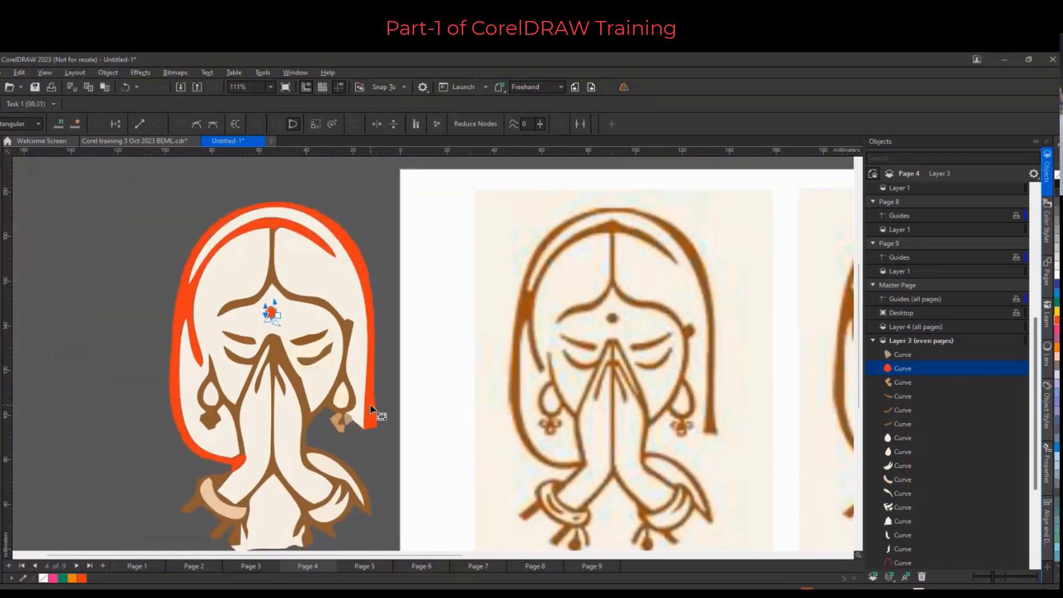
{"action": "left_click", "coordinate": [372, 383]}
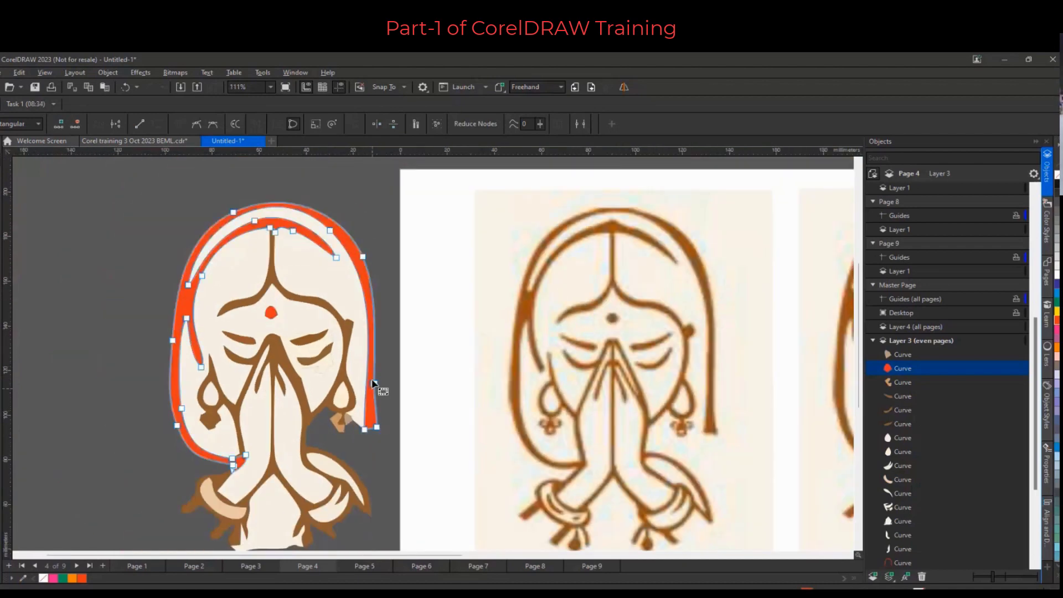
{"action": "left_click", "coordinate": [372, 437]}
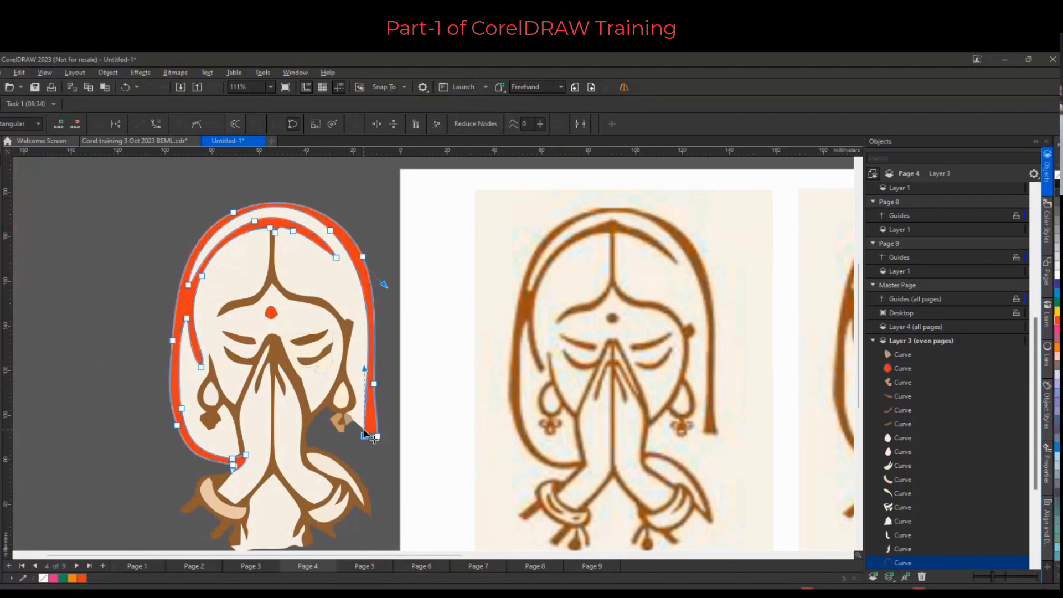
{"action": "left_click_drag", "start_coordinate": [364, 435], "coordinate": [364, 441]}
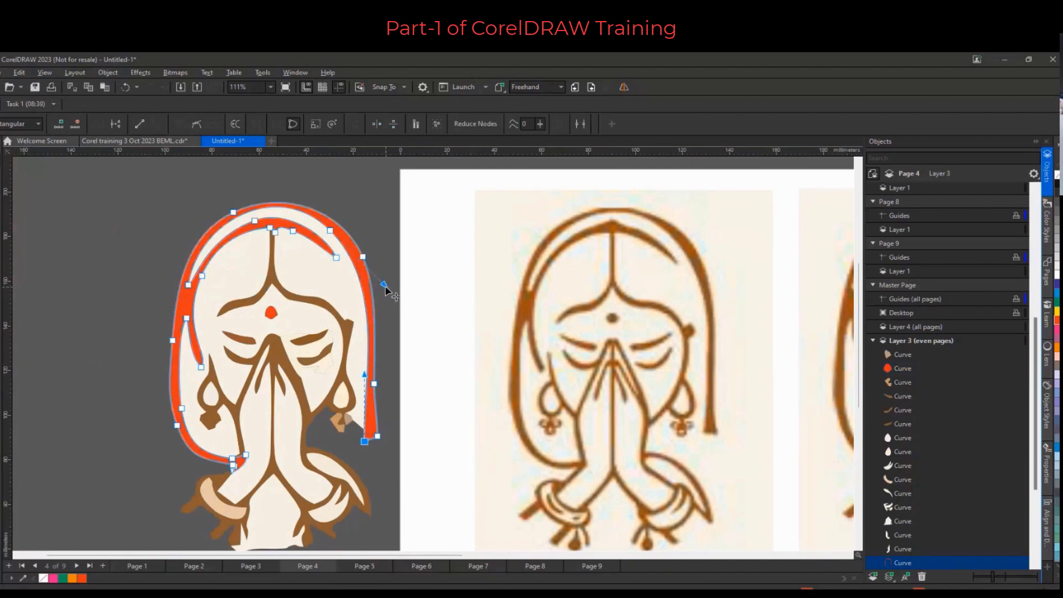
{"action": "left_click_drag", "start_coordinate": [385, 287], "coordinate": [374, 268]}
Move the original bitmap to the left of the traced drawing, outside the page
{"action": "scroll", "coordinate": [509, 393], "scroll_direction": "down", "scroll_amount": 3}
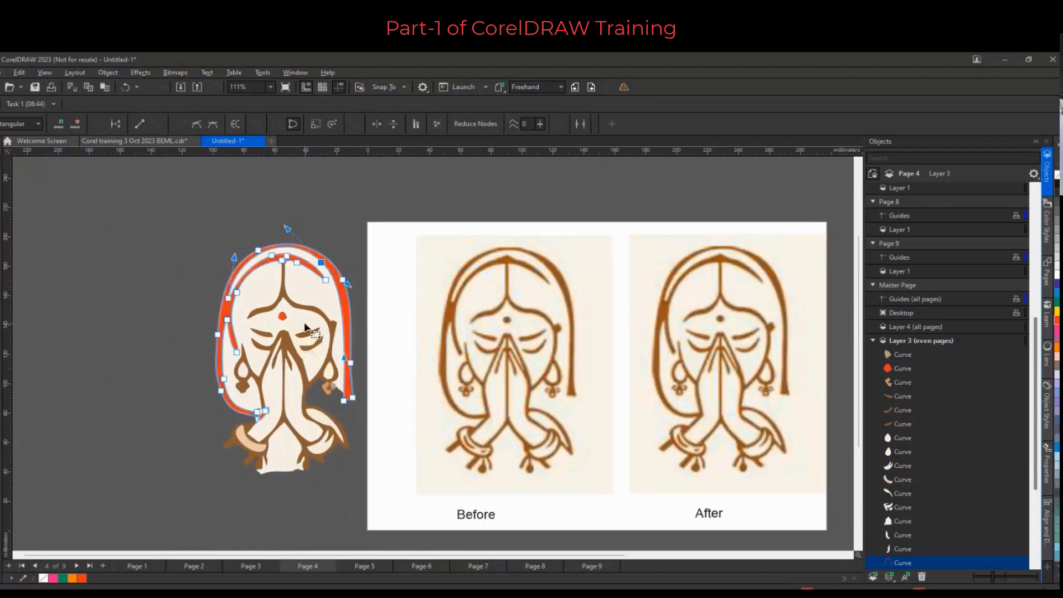
{"action": "scroll", "coordinate": [663, 402], "scroll_direction": "down", "scroll_amount": 1}
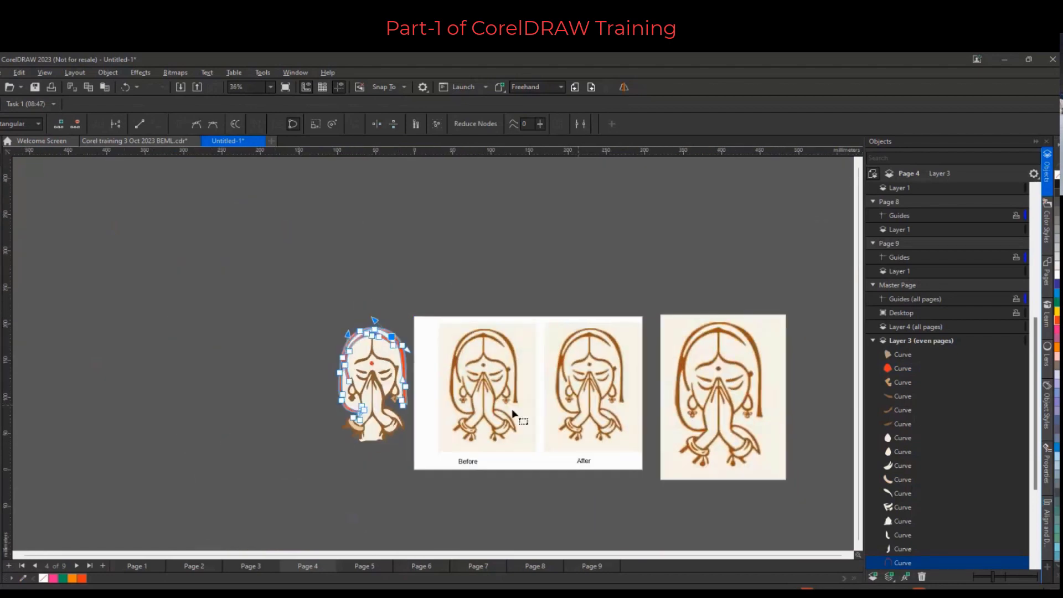
{"action": "left_click", "coordinate": [1, 148]}
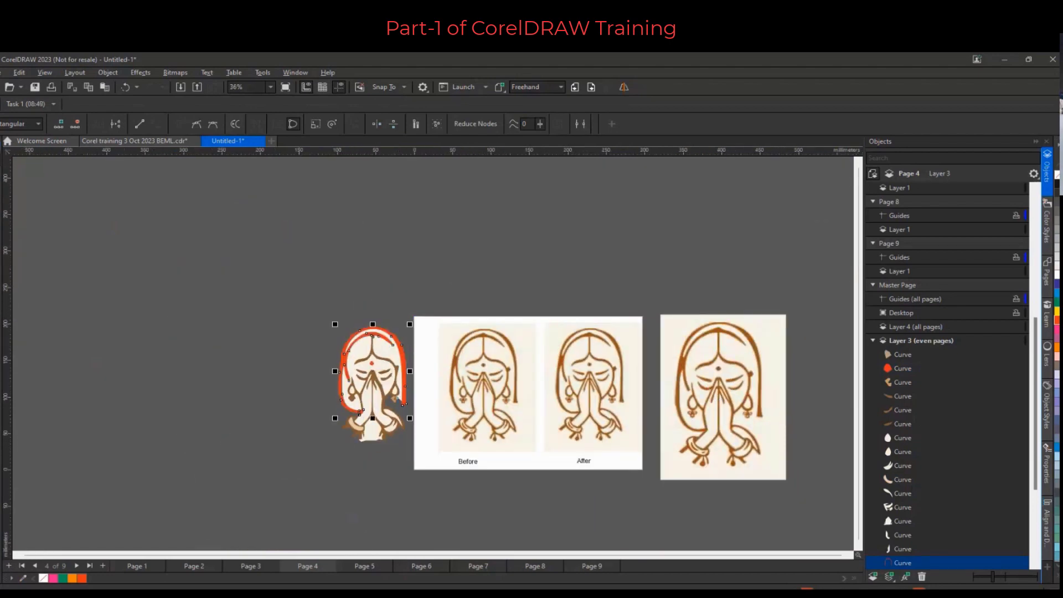
{"action": "left_click", "coordinate": [668, 386]}
{"action": "left_click_drag", "start_coordinate": [669, 387], "coordinate": [217, 375]}
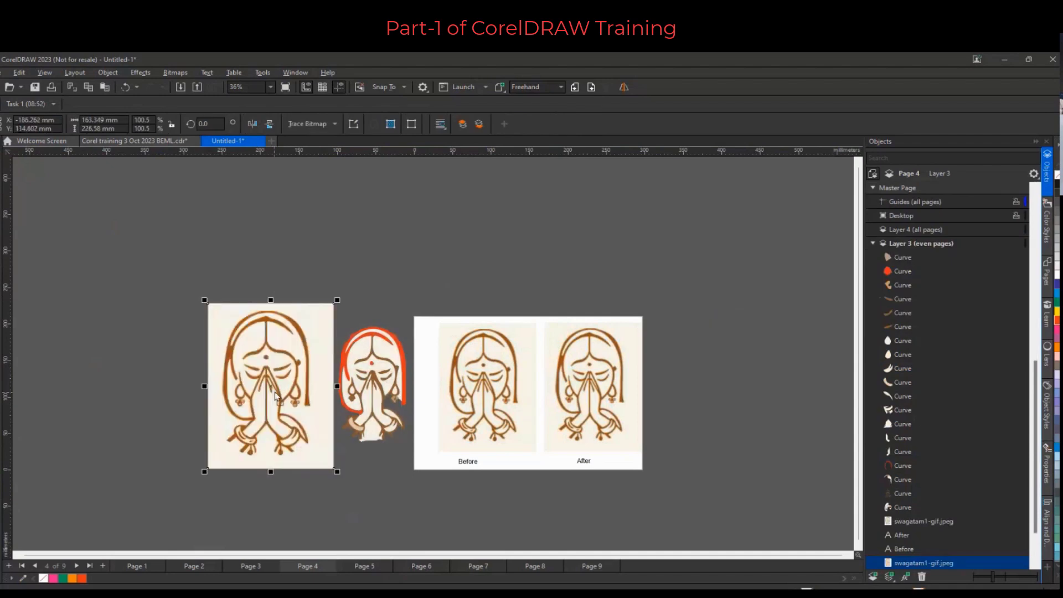
{"action": "scroll", "coordinate": [332, 426], "scroll_direction": "up", "scroll_amount": 2}
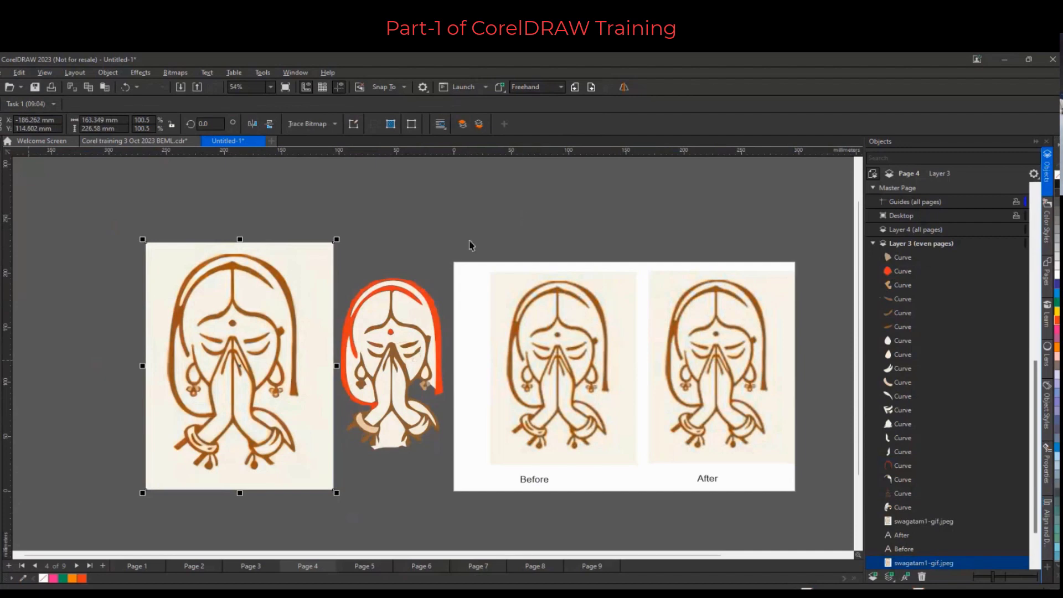
Switch to the Corel training 3 Oct 2023 BEML document
{"action": "left_click", "coordinate": [124, 144]}
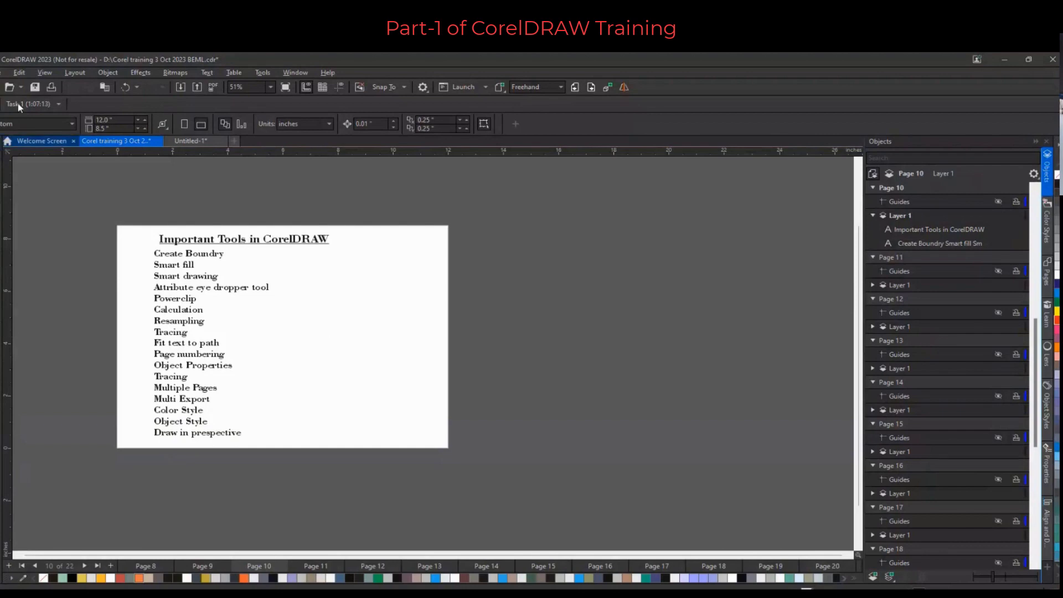
{"action": "left_click", "coordinate": [2, 73]}
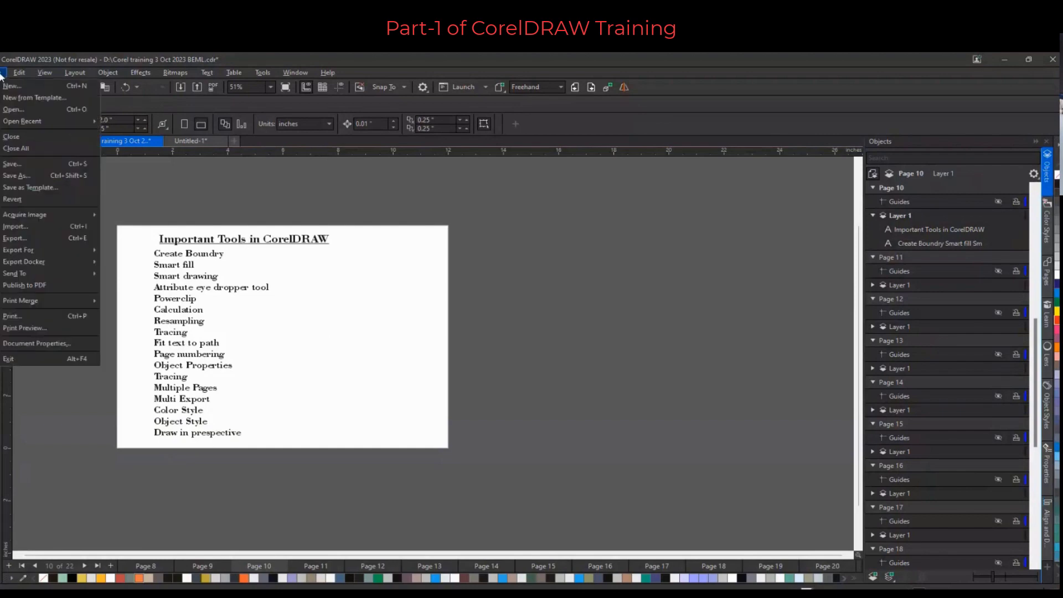
{"action": "left_click", "coordinate": [44, 226]}
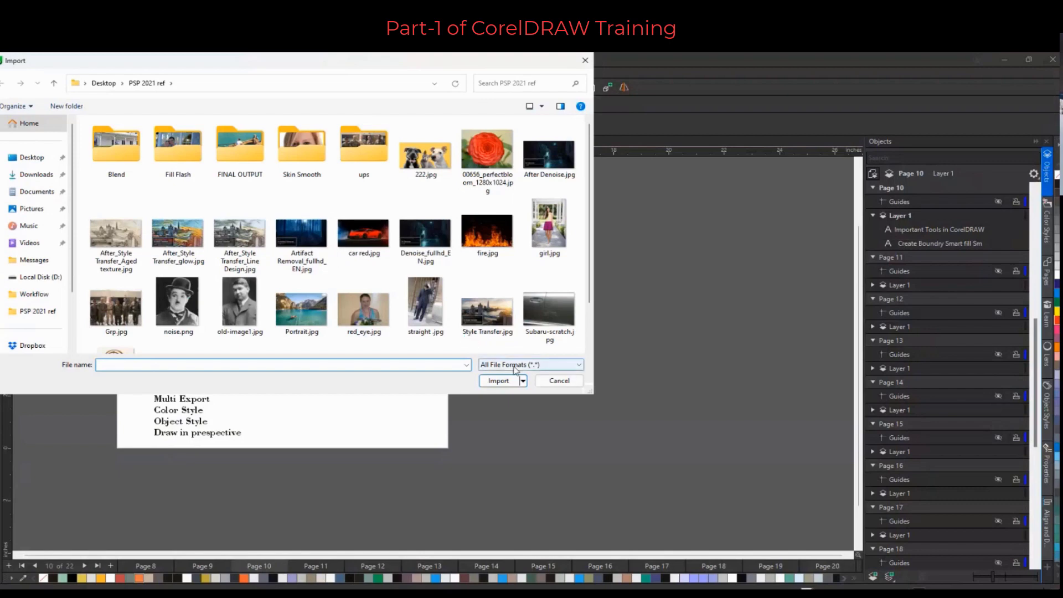
{"action": "left_click", "coordinate": [558, 381]}
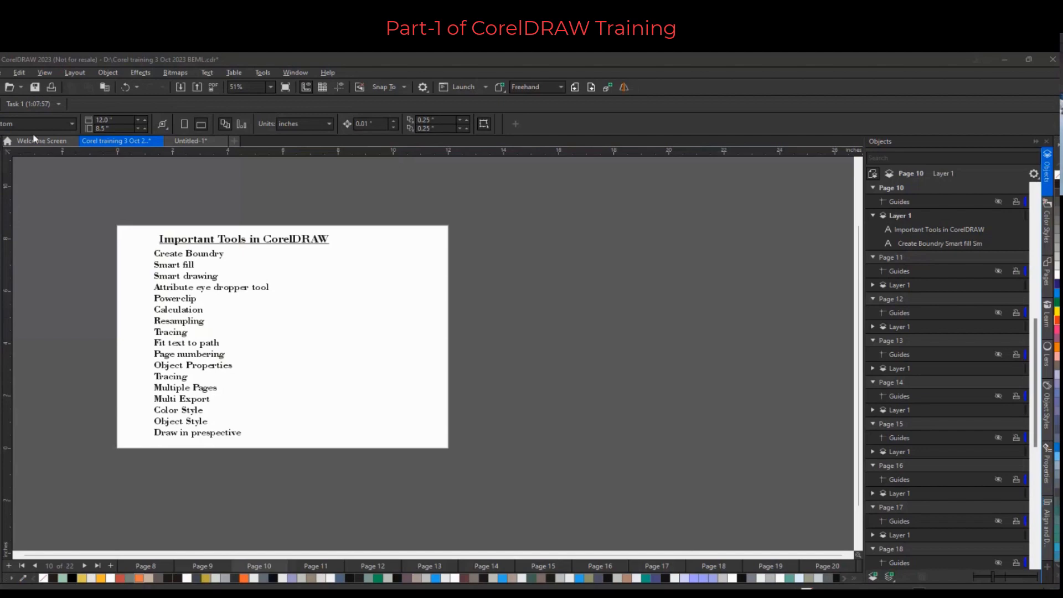
Open the Pages docker from the docker list beside the Important Tools page
{"action": "scroll", "coordinate": [173, 367], "scroll_direction": "up", "scroll_amount": 1}
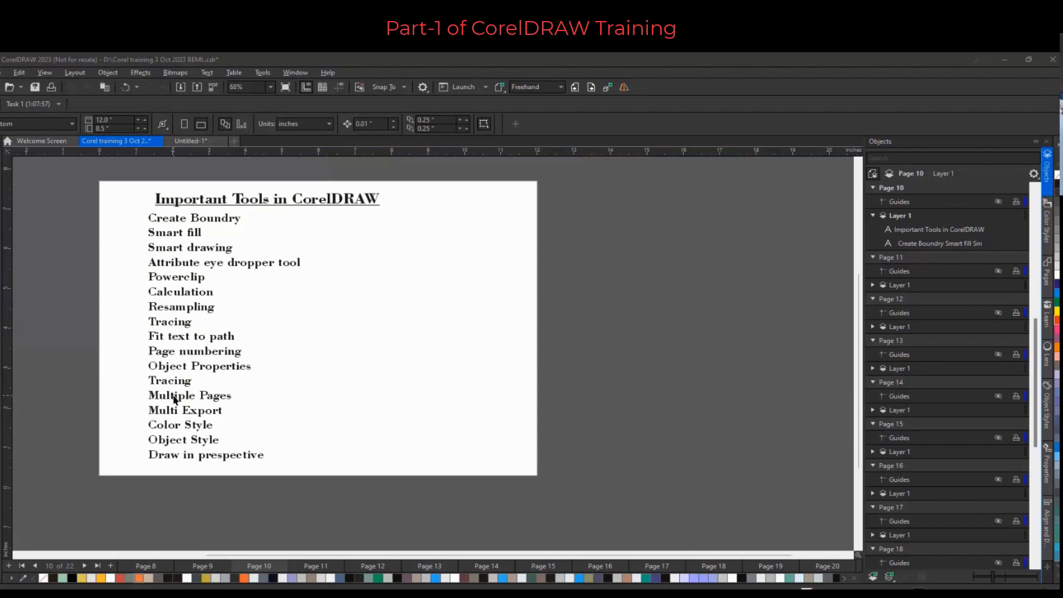
{"action": "scroll", "coordinate": [175, 397], "scroll_direction": "up", "scroll_amount": 1}
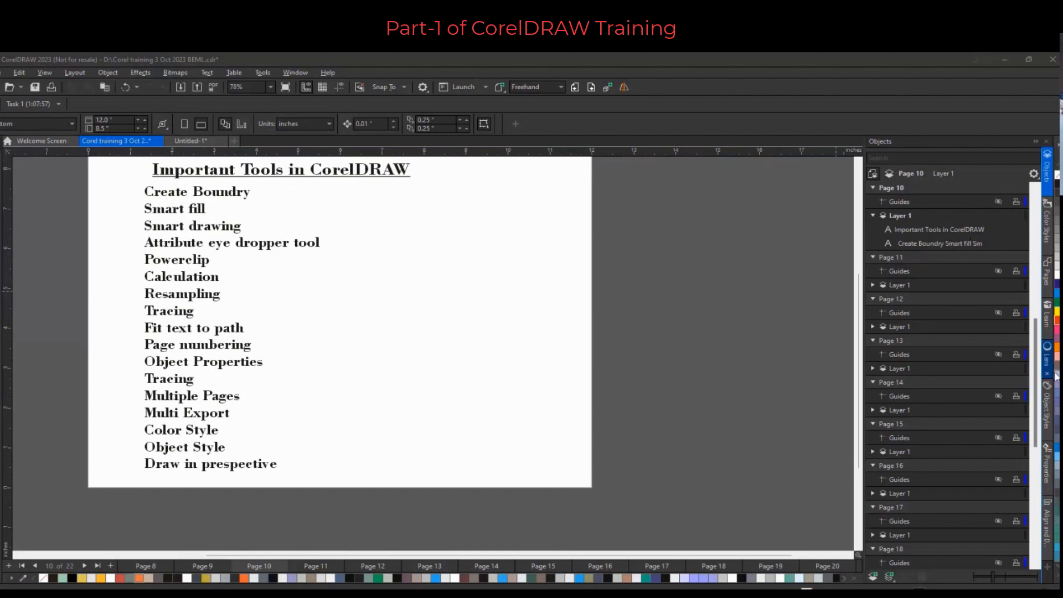
{"action": "left_click", "coordinate": [1048, 529]}
{"action": "left_click", "coordinate": [1048, 560]}
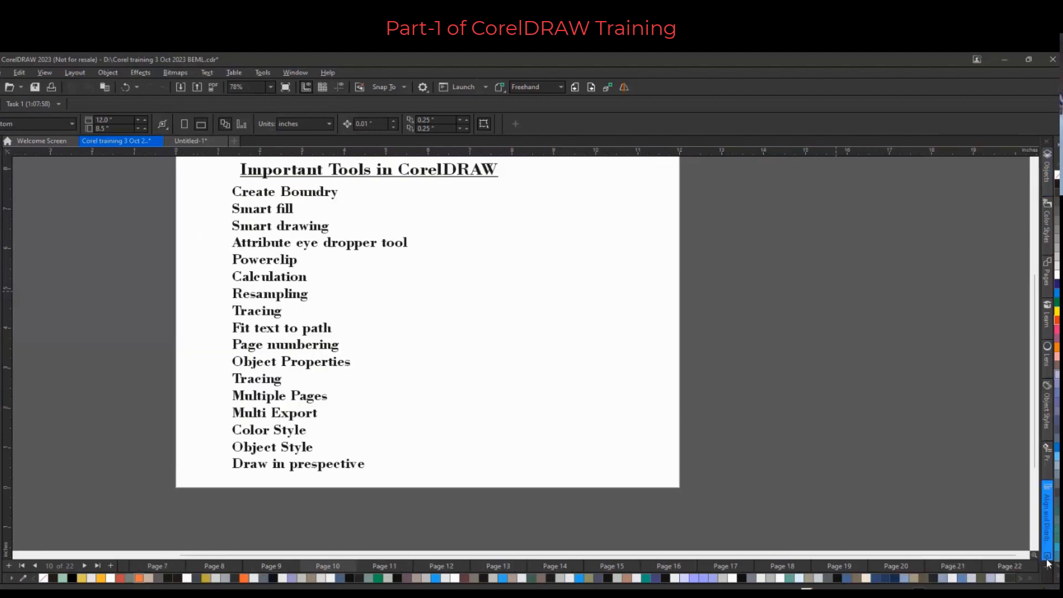
{"action": "left_click", "coordinate": [1047, 556]}
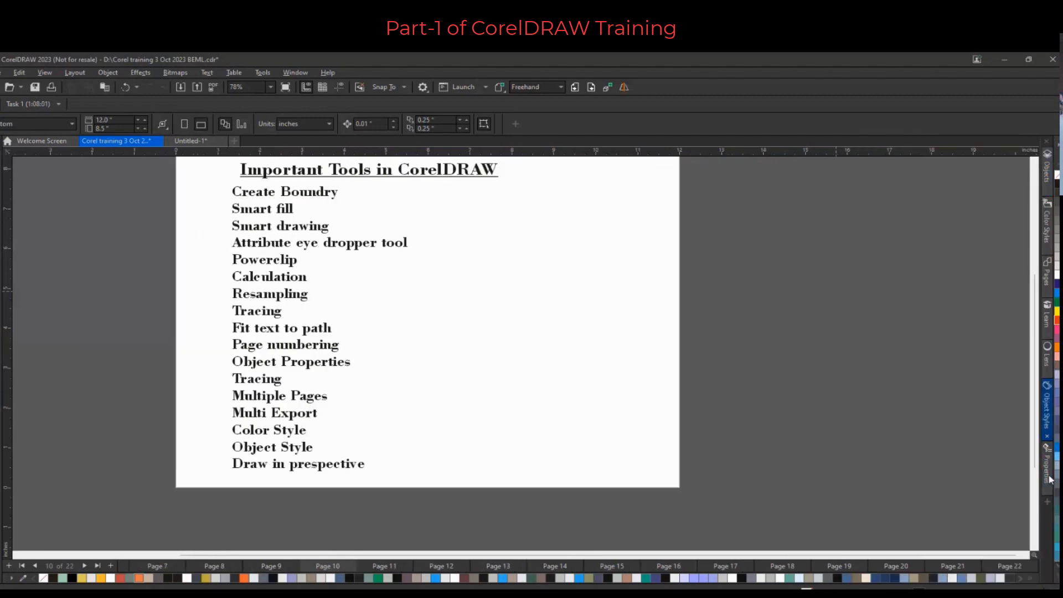
{"action": "left_click", "coordinate": [1048, 374]}
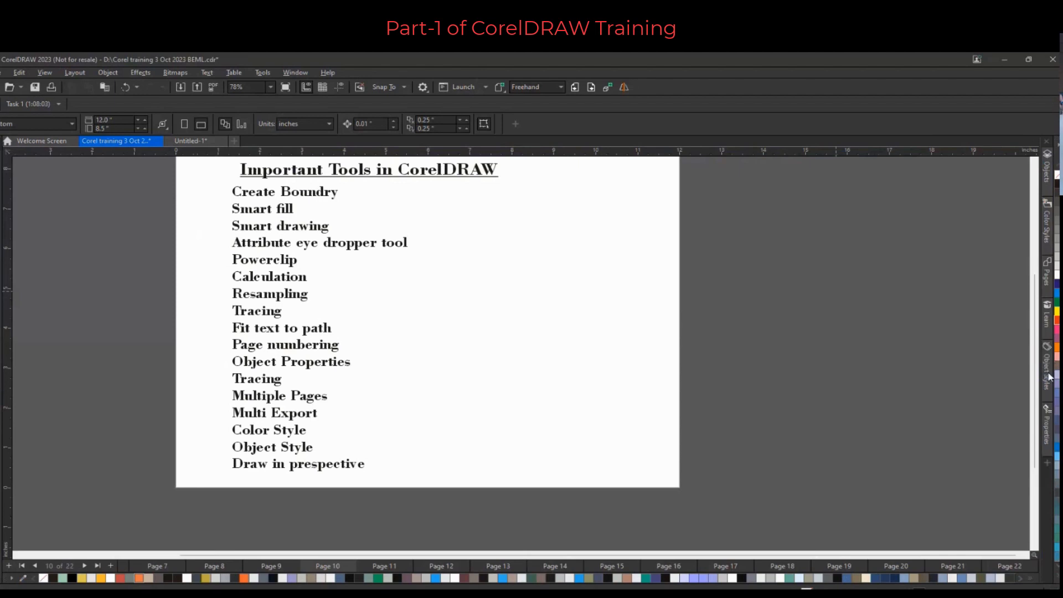
{"action": "left_click", "coordinate": [1047, 464]}
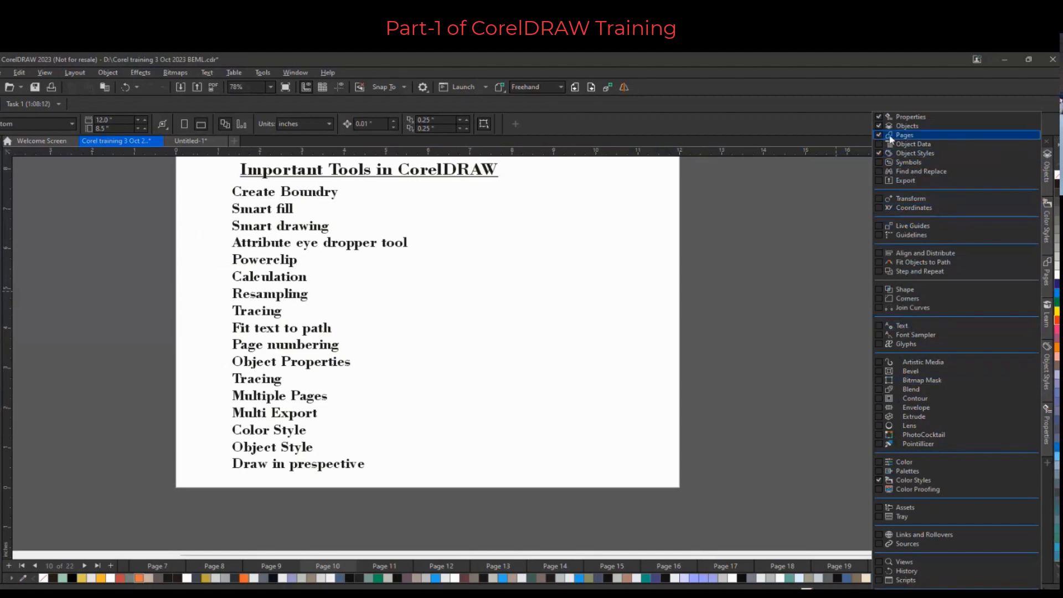
{"action": "left_click", "coordinate": [812, 205]}
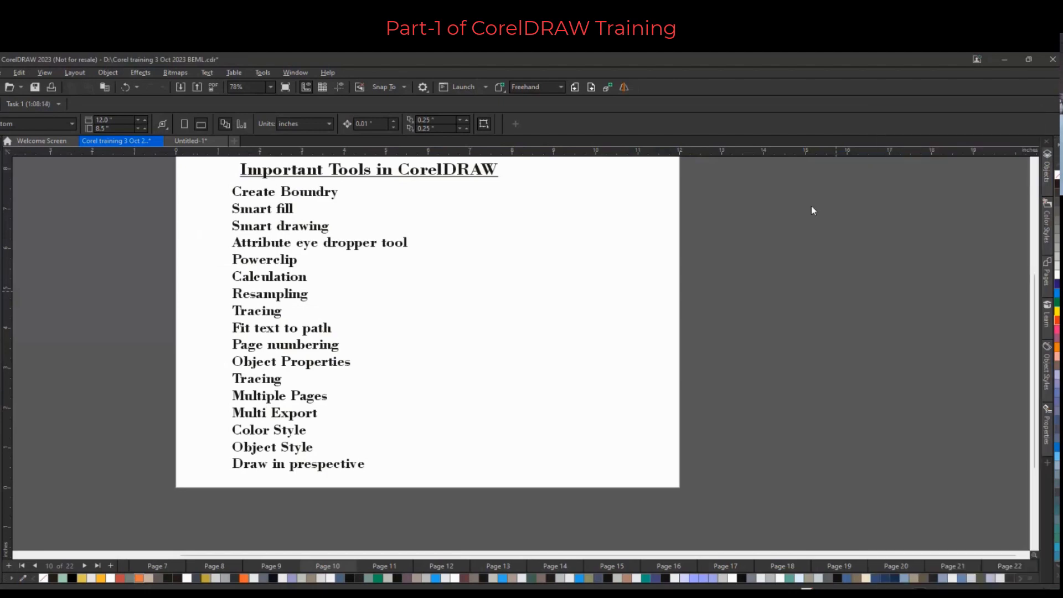
{"action": "left_click", "coordinate": [1048, 281]}
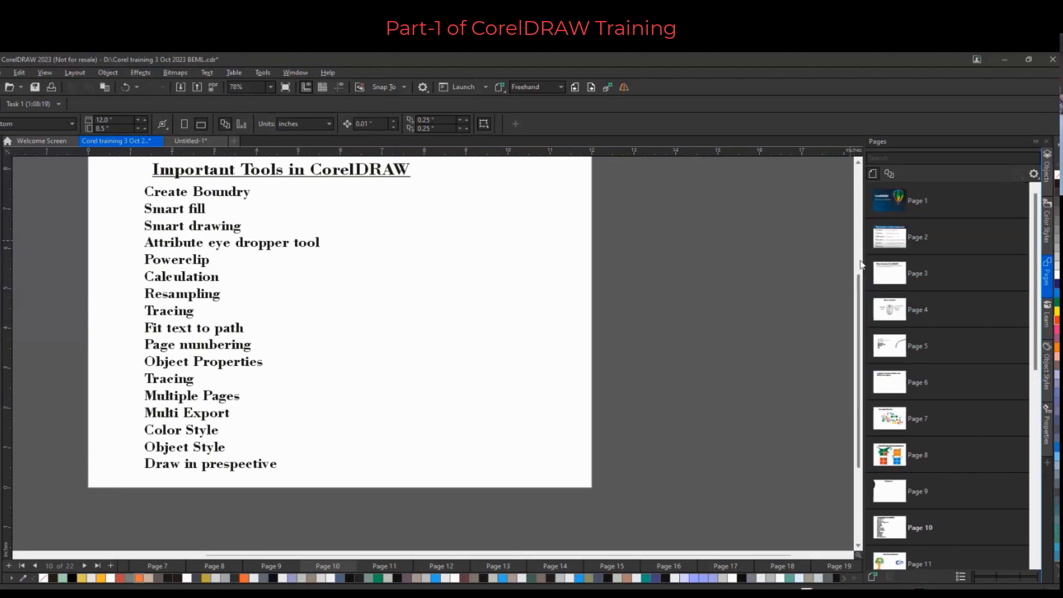
Switch to page sorter view to show all pages of the document together
{"action": "left_click", "coordinate": [890, 176]}
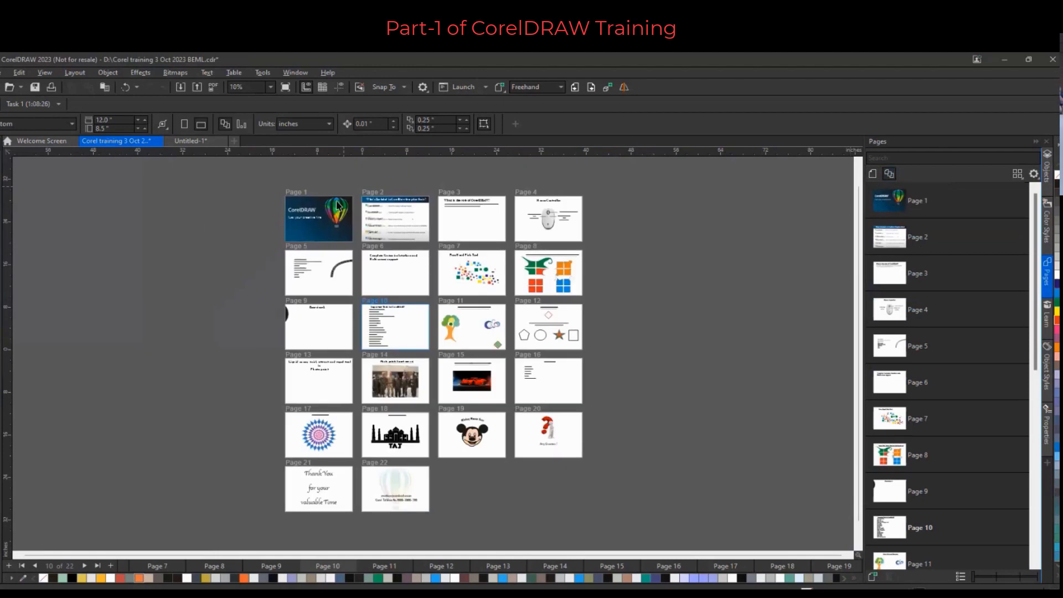
{"action": "scroll", "coordinate": [339, 200], "scroll_direction": "up", "scroll_amount": 1}
{"action": "scroll", "coordinate": [376, 193], "scroll_direction": "up", "scroll_amount": 1}
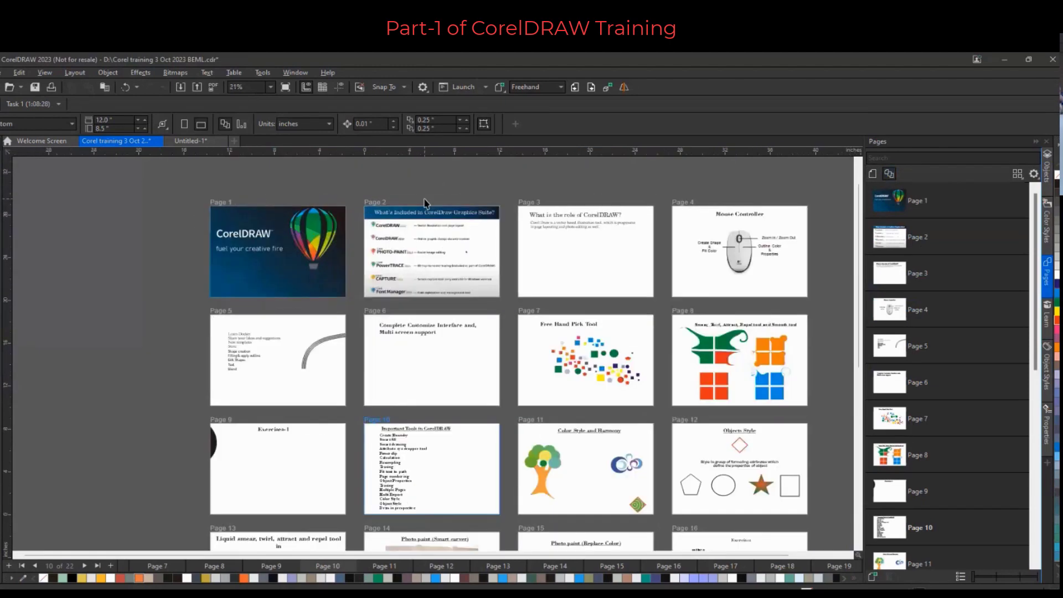
{"action": "scroll", "coordinate": [426, 203], "scroll_direction": "up", "scroll_amount": 1}
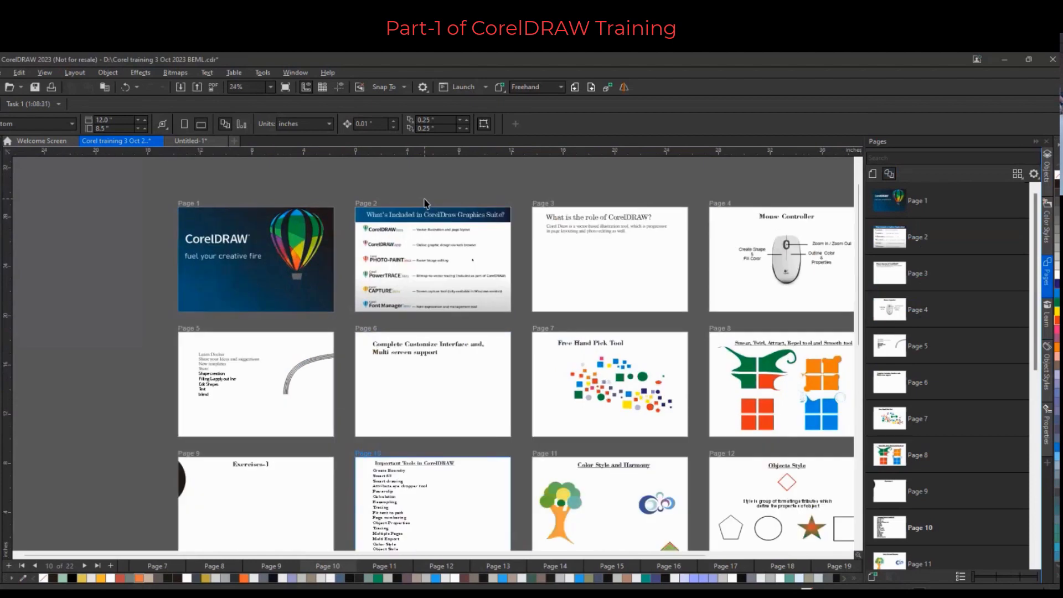